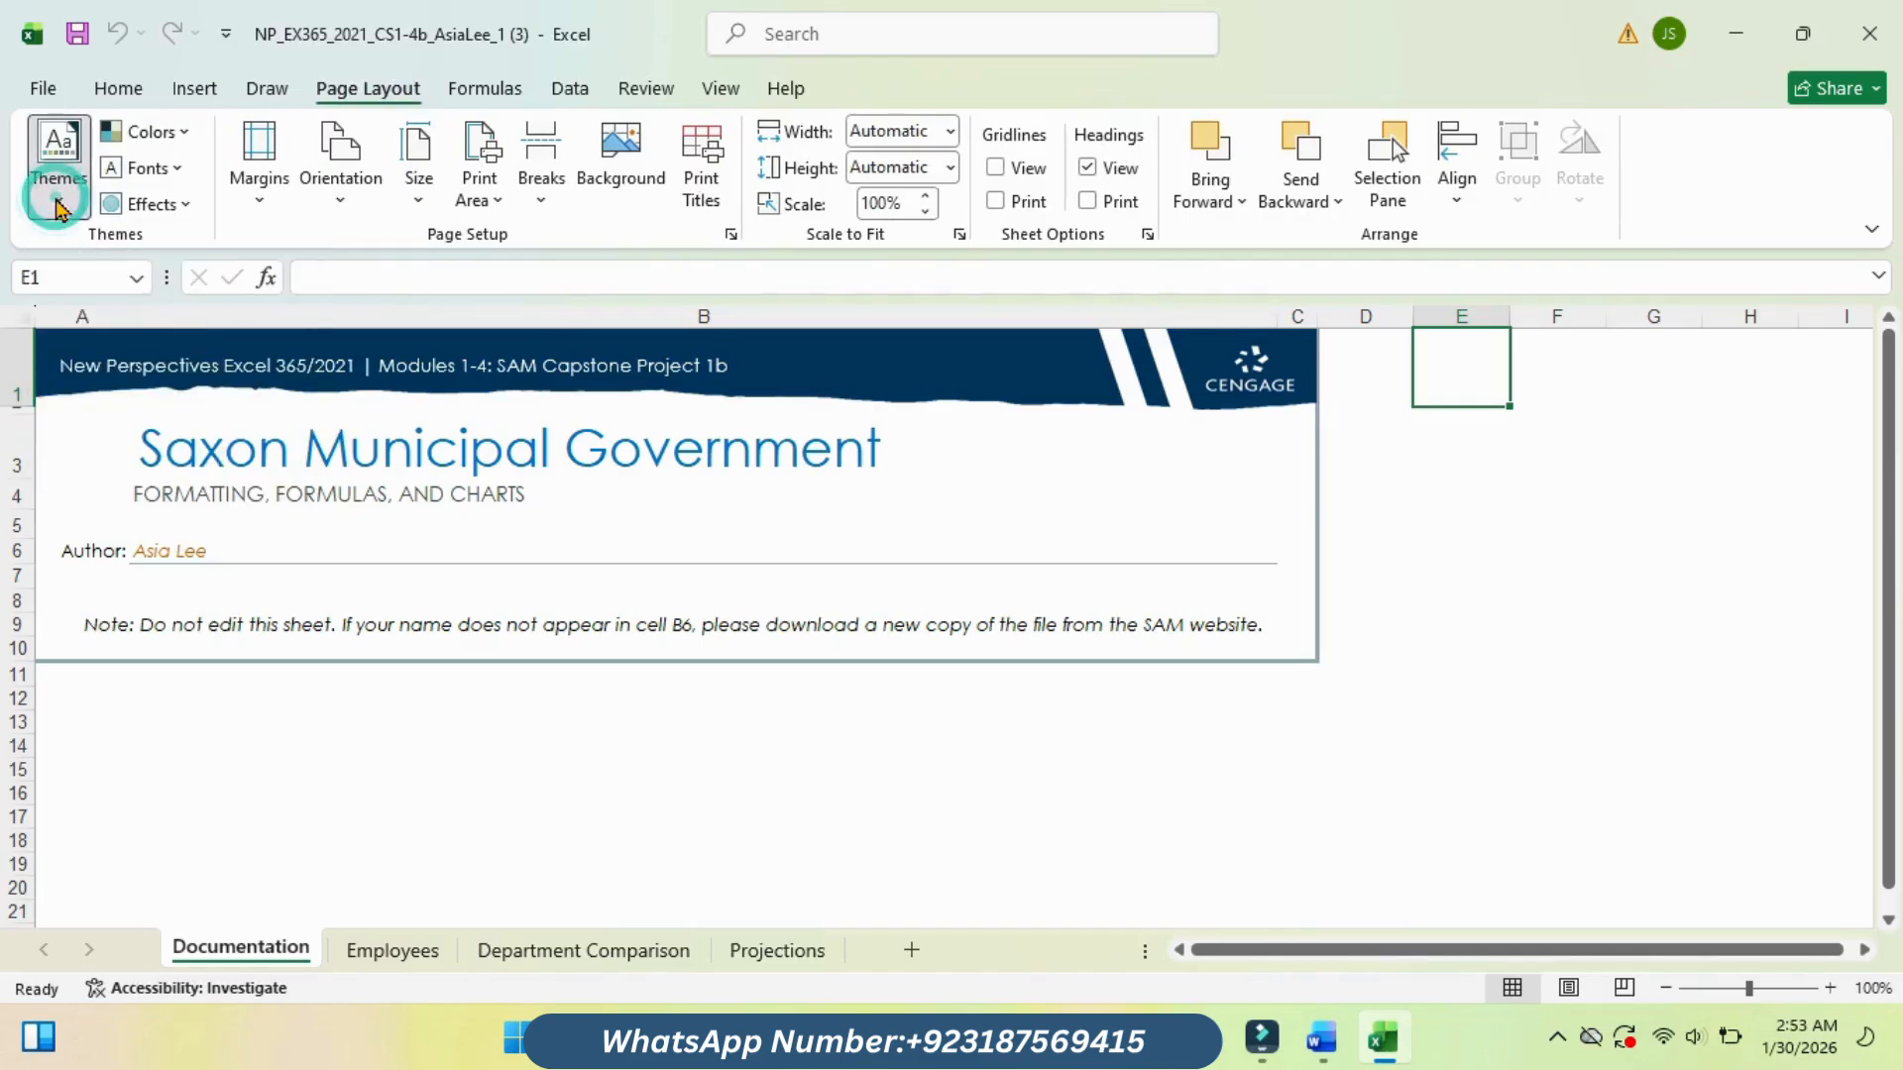
Step: Change the workbook theme to Office
{"action": "left_click", "coordinate": [57, 171]}
{"action": "scroll", "coordinate": [79, 376], "scroll_direction": "down", "scroll_amount": 2}
{"action": "left_click", "coordinate": [80, 285]}
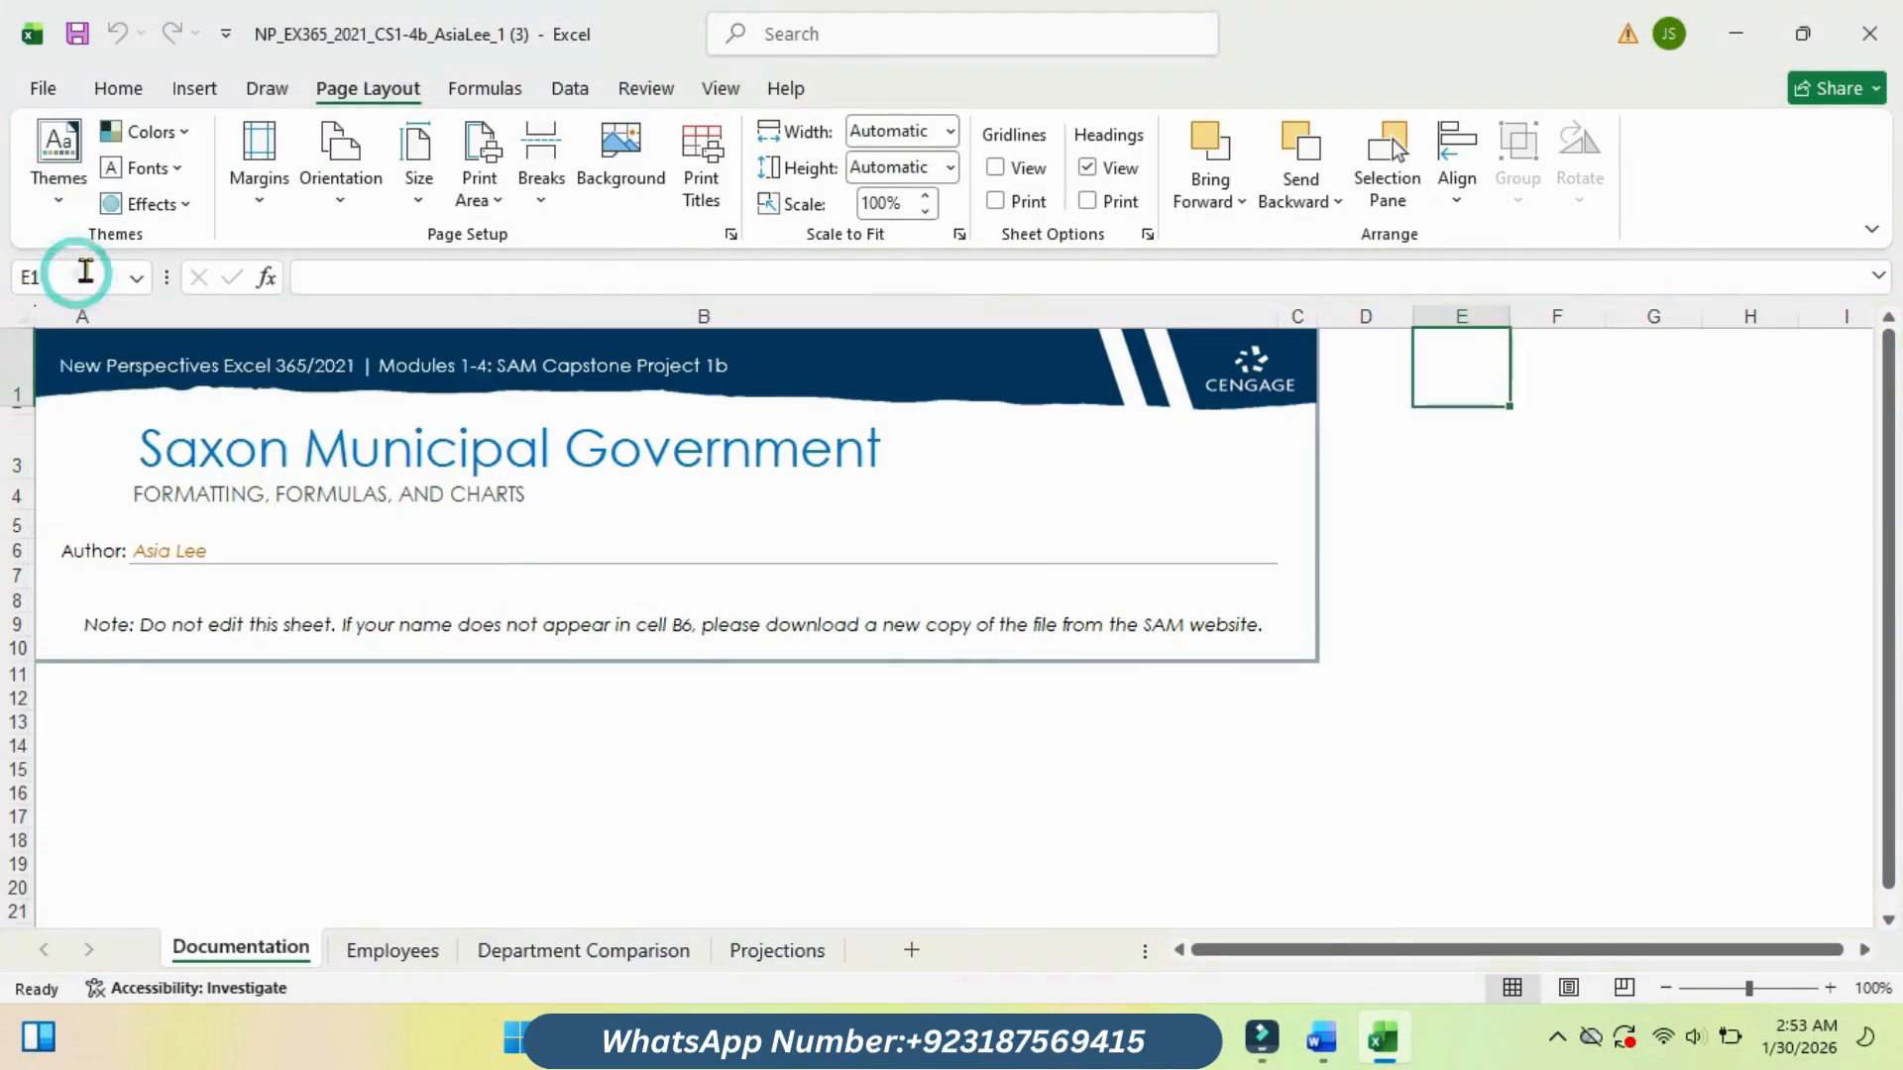
Step: Switch to the Word instructions and highlight project step 2, about the width of columns D through I, in turquoise
{"action": "mouse_move", "coordinate": [1322, 1038]}
{"action": "left_click", "coordinate": [1318, 953]}
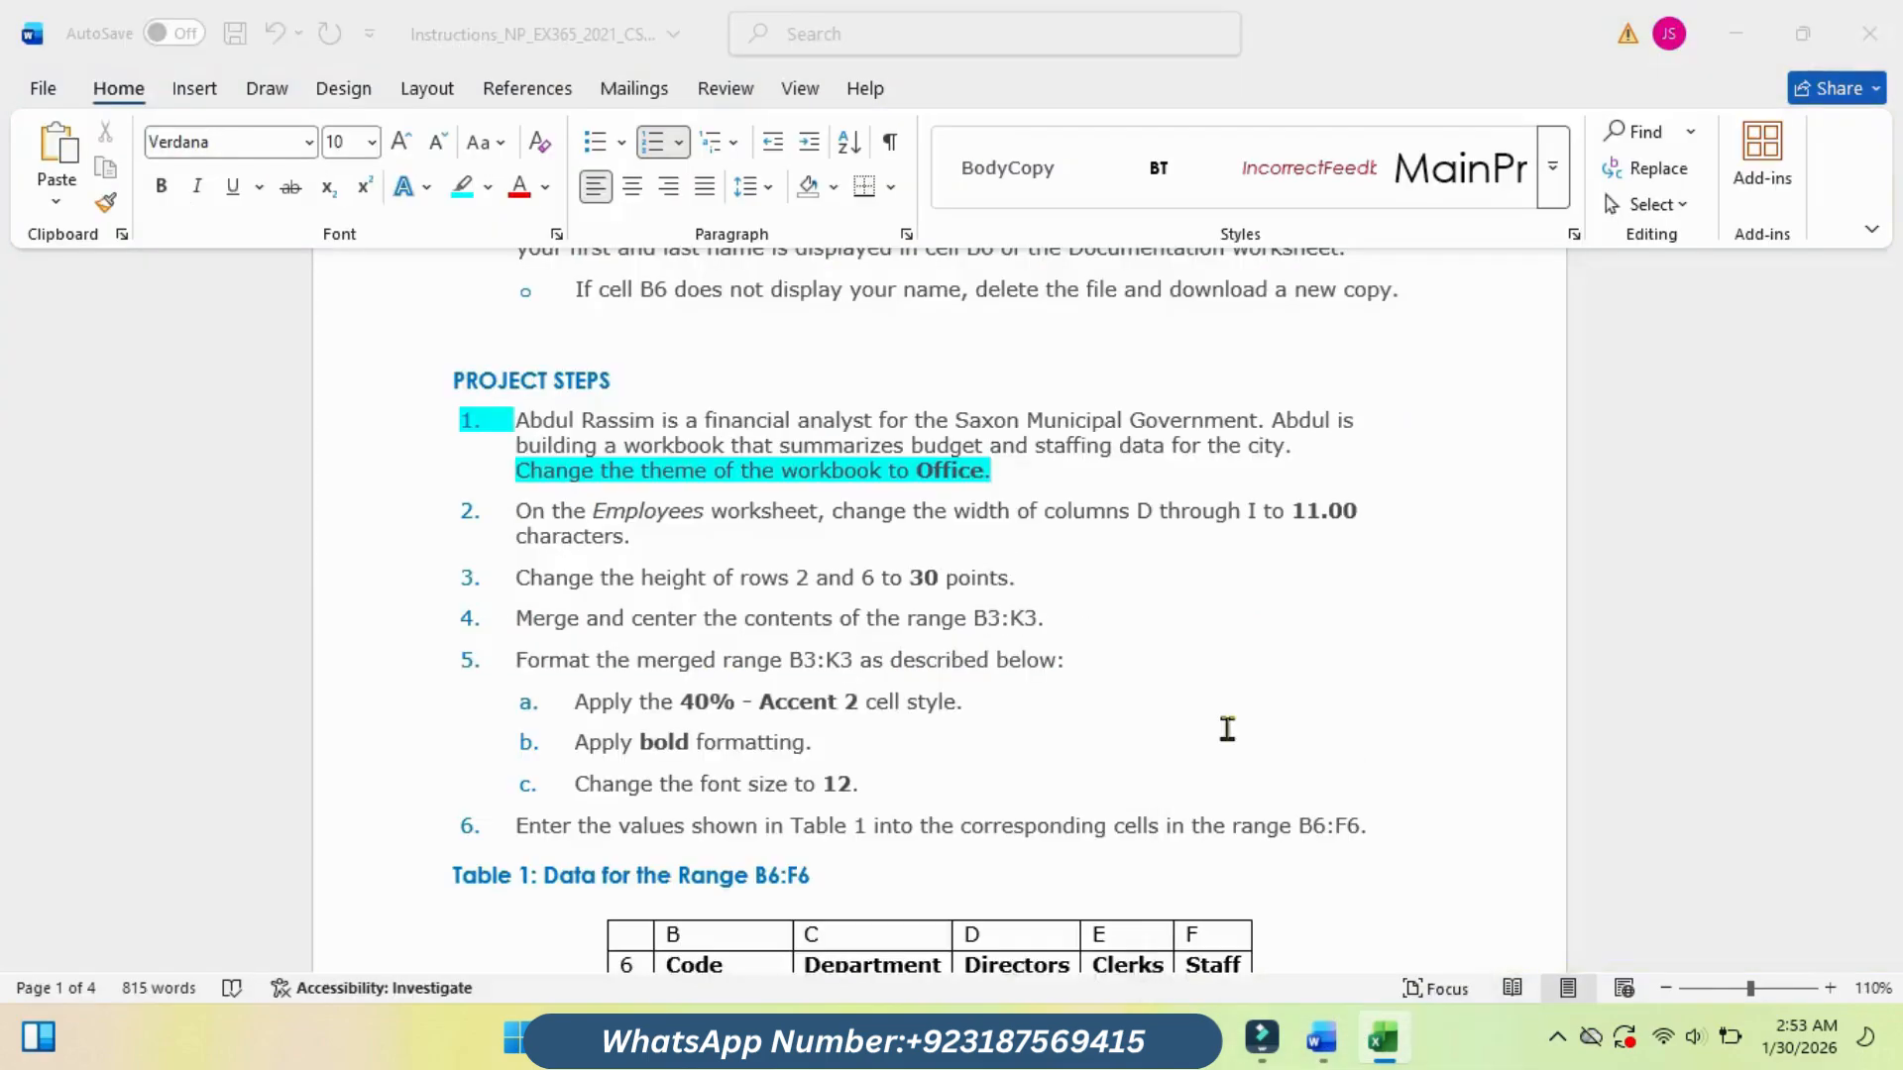
{"action": "left_click_drag", "start_coordinate": [530, 513], "coordinate": [621, 538]}
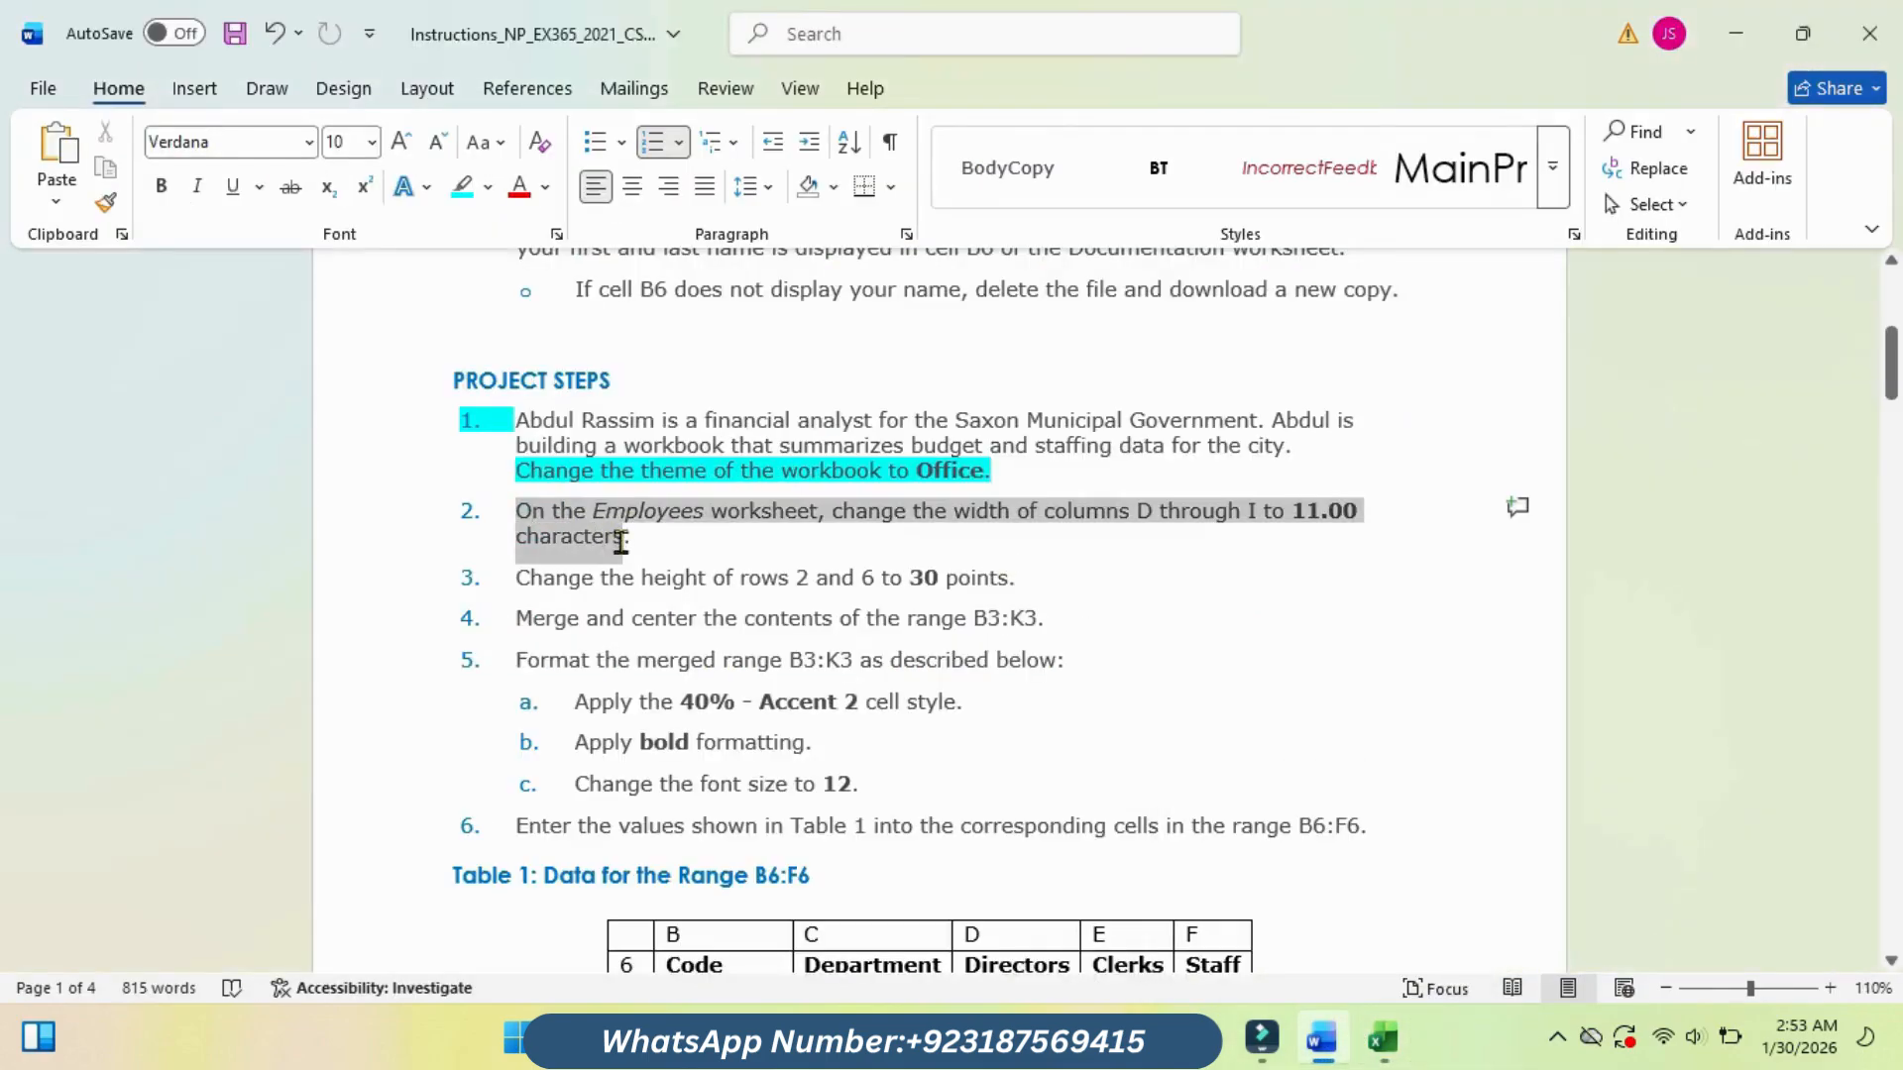
{"action": "left_click", "coordinate": [742, 493]}
{"action": "left_click", "coordinate": [846, 540]}
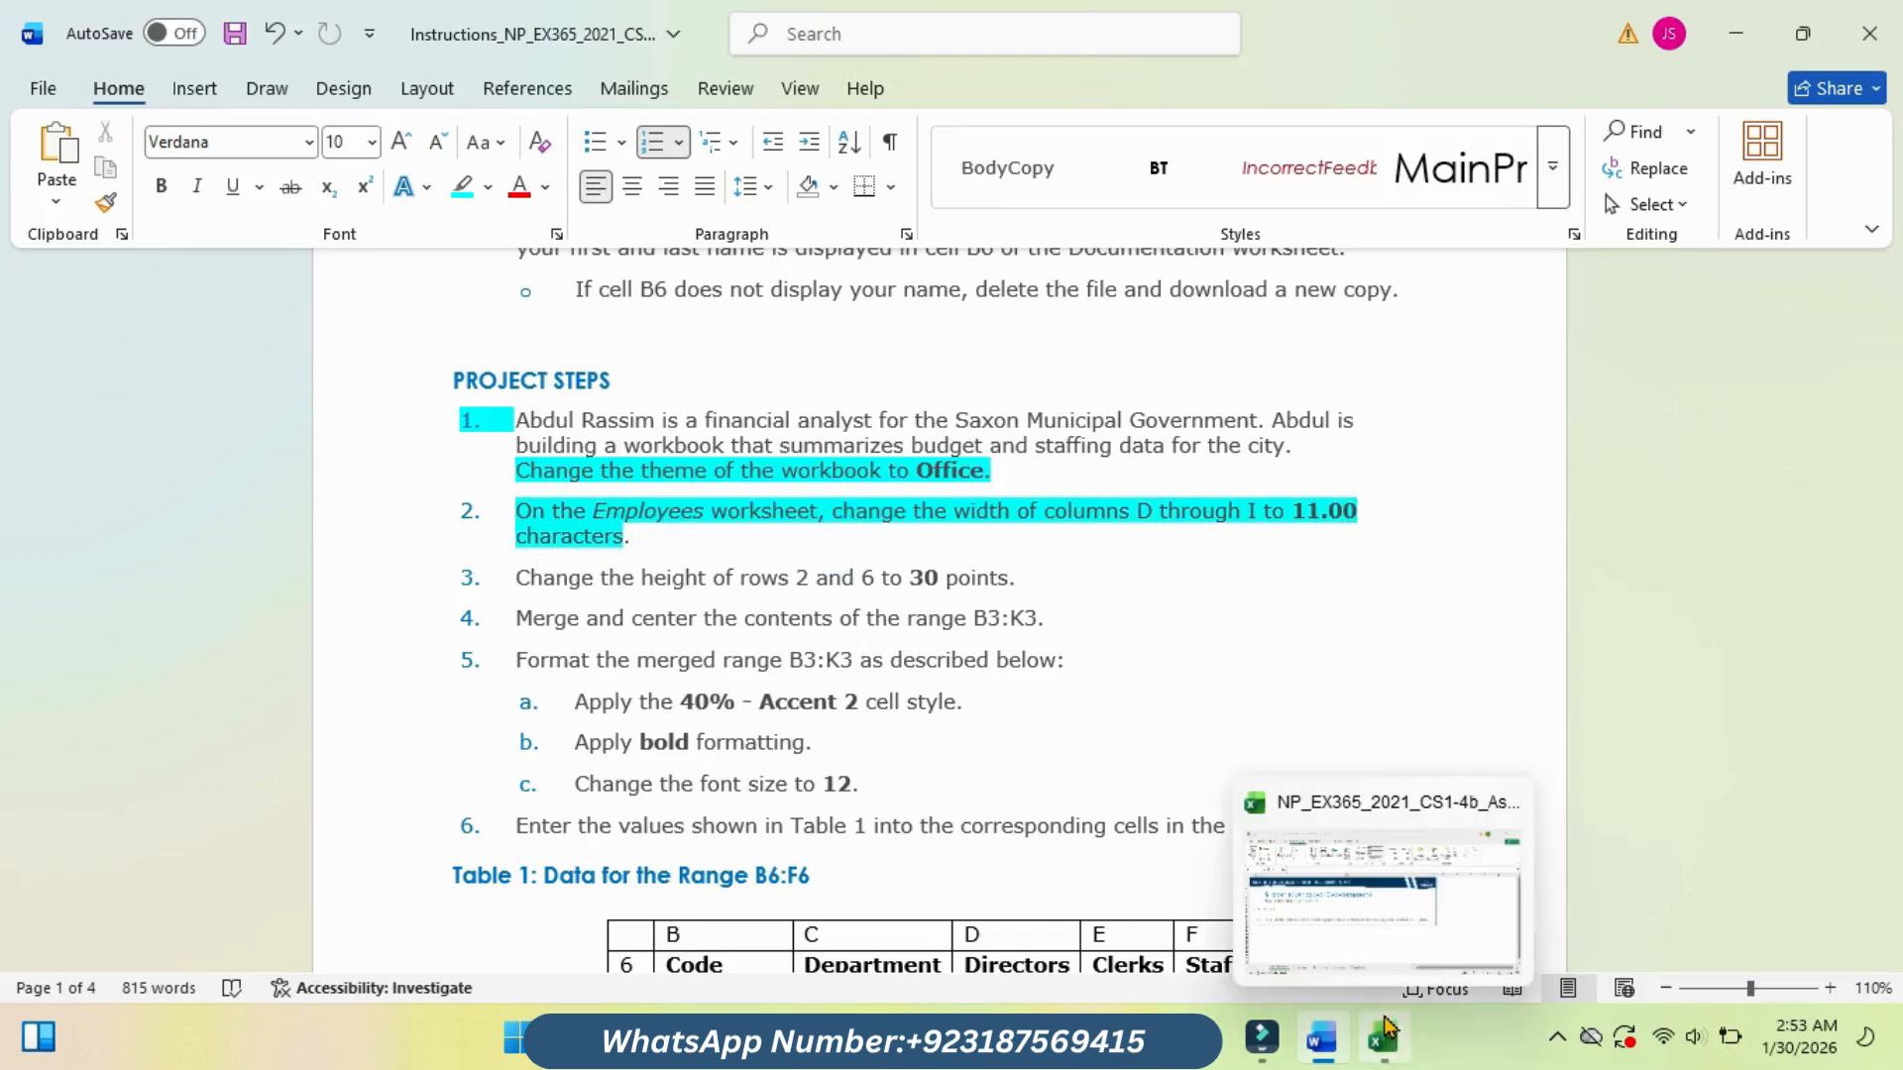
Step: Switch to Excel and set the width of columns D and I on the Employees worksheet to 11
{"action": "left_click", "coordinate": [1359, 914]}
{"action": "left_click", "coordinate": [399, 954]}
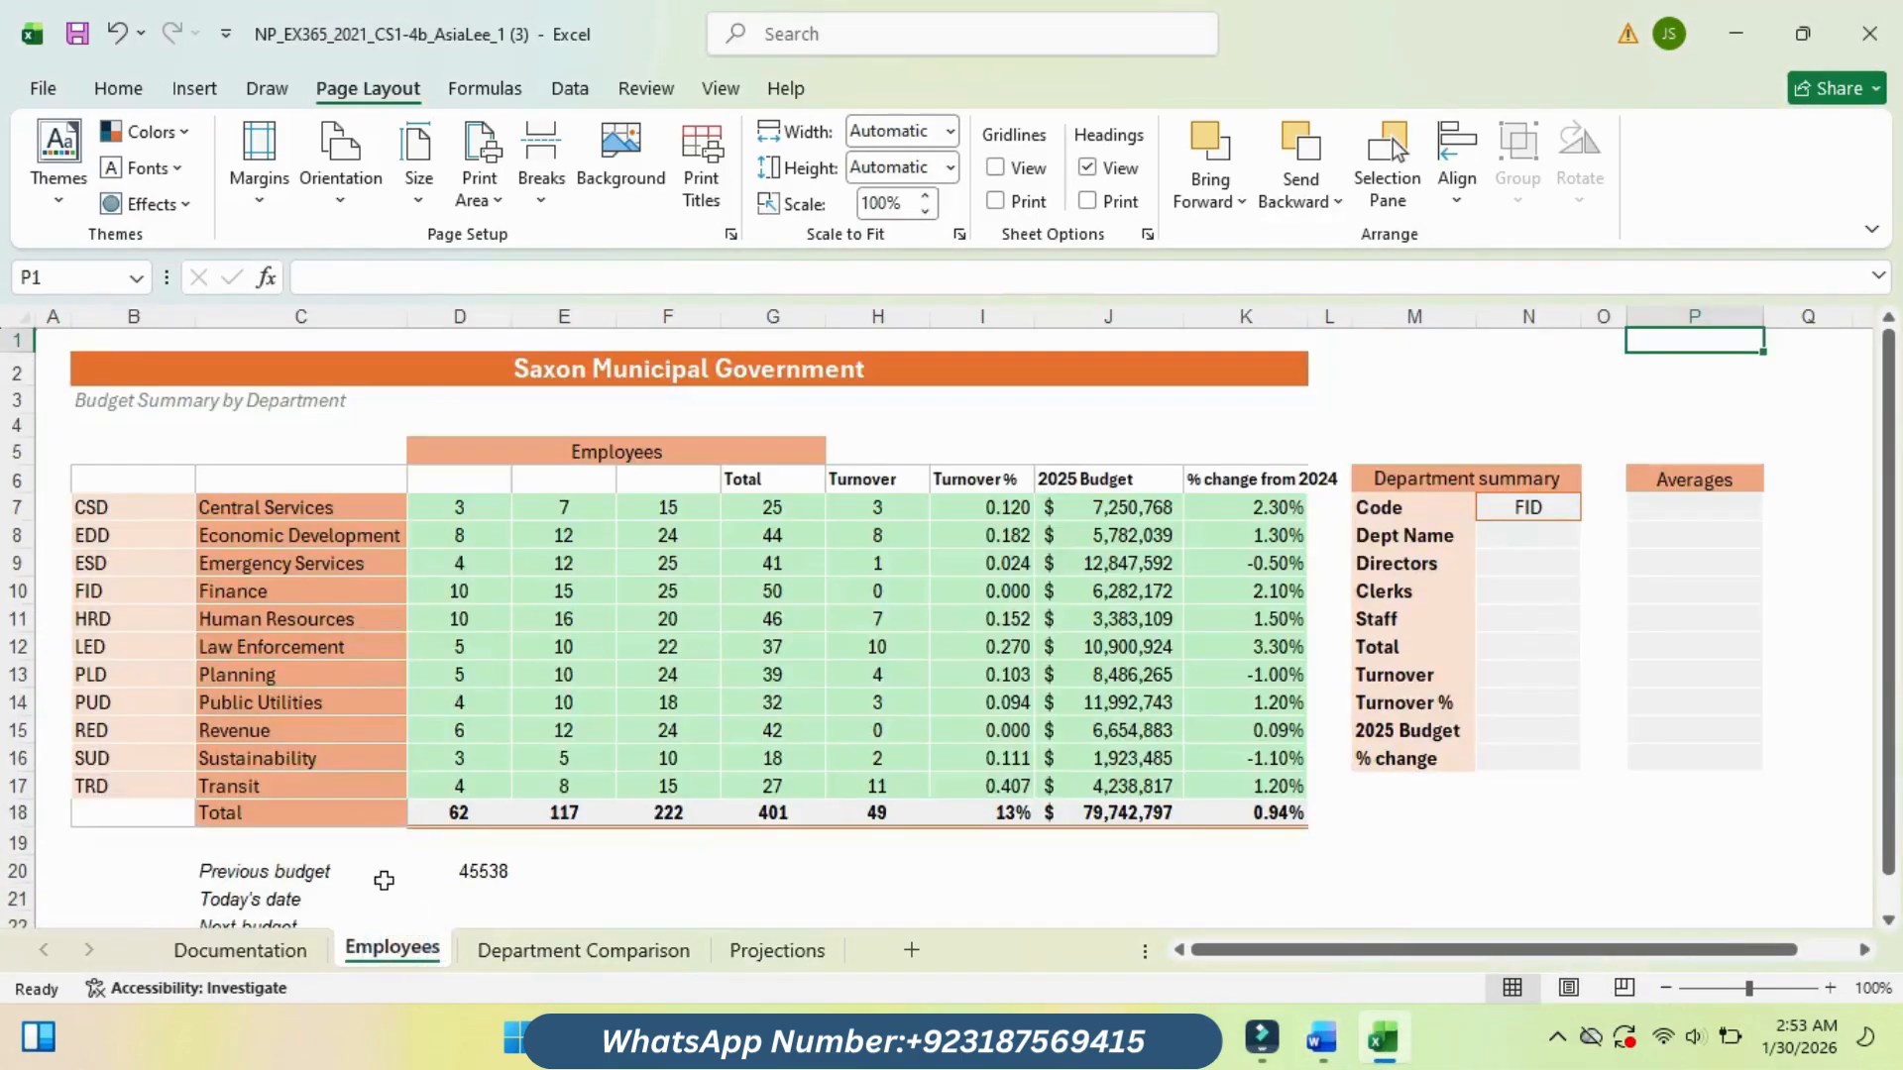
{"action": "left_click", "coordinate": [498, 307]}
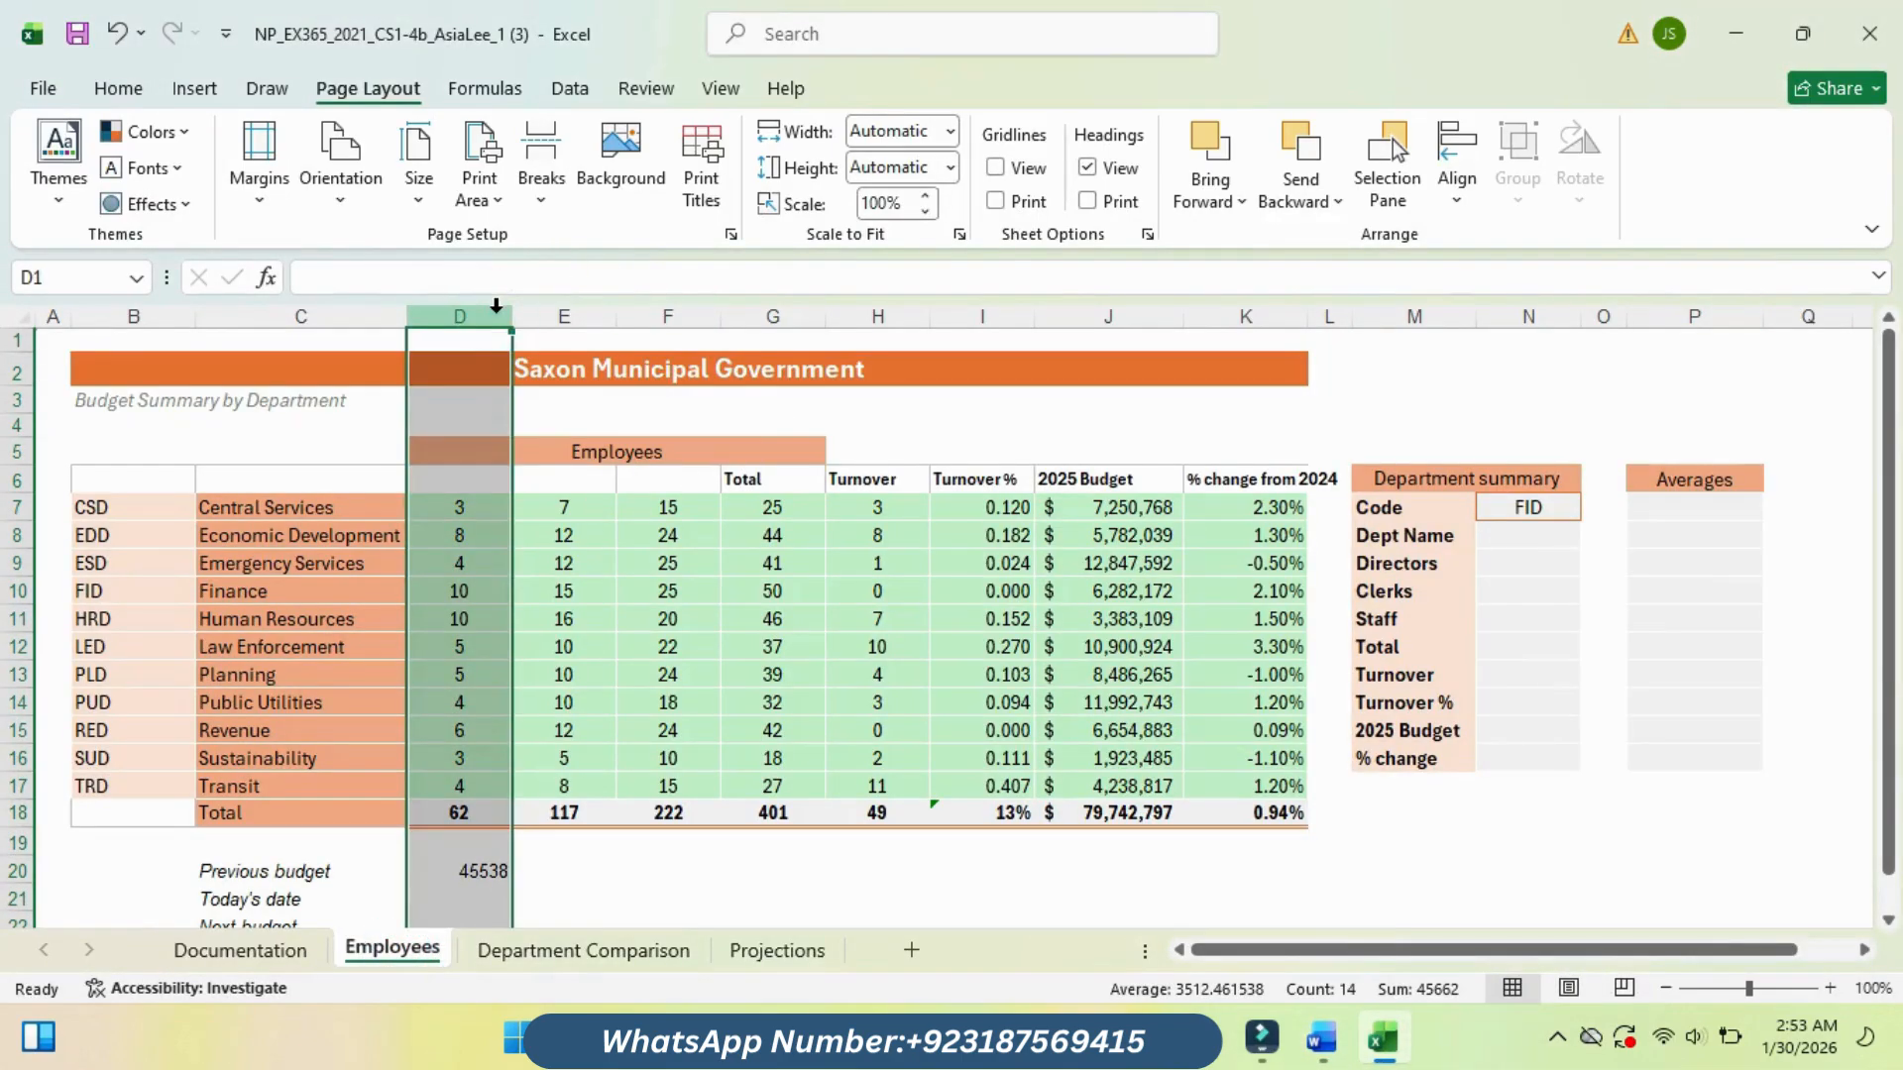
{"action": "left_click", "coordinate": [1012, 317], "text": "ctrl"}
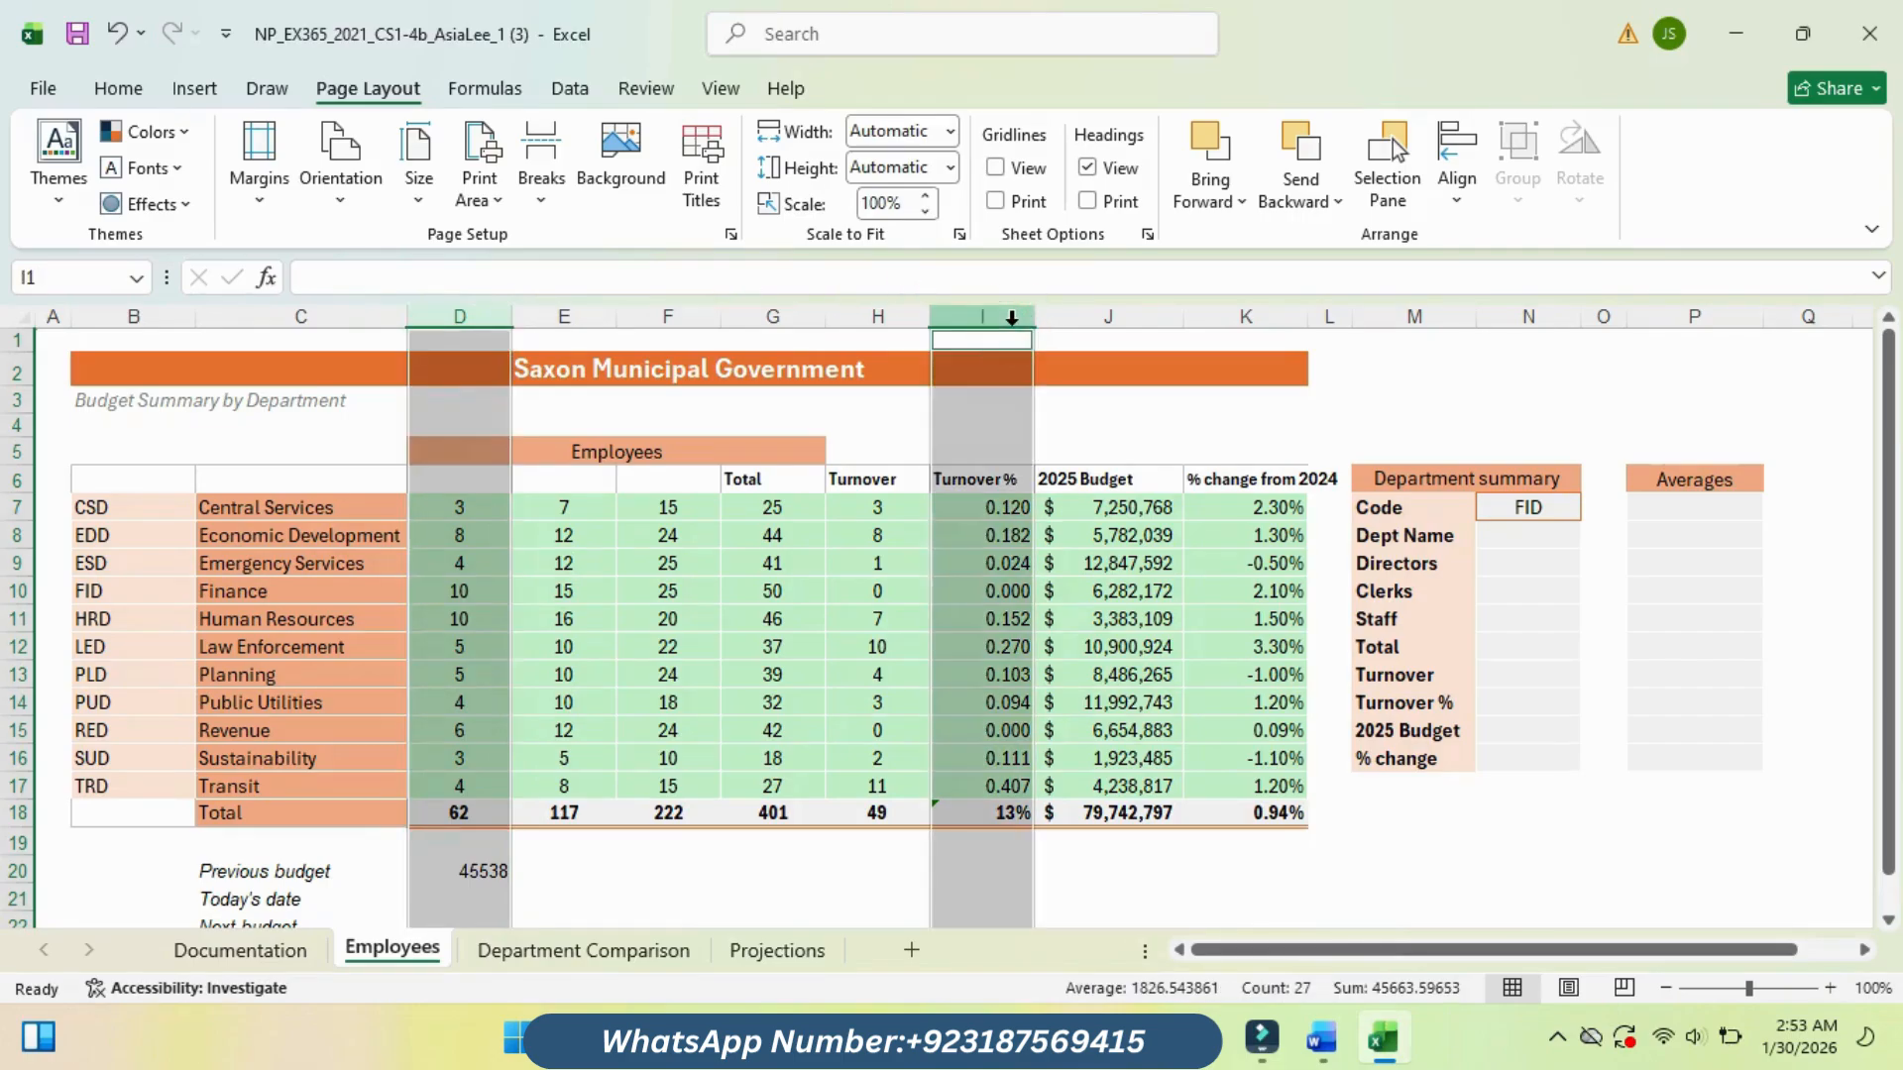
{"action": "left_click", "coordinate": [118, 89]}
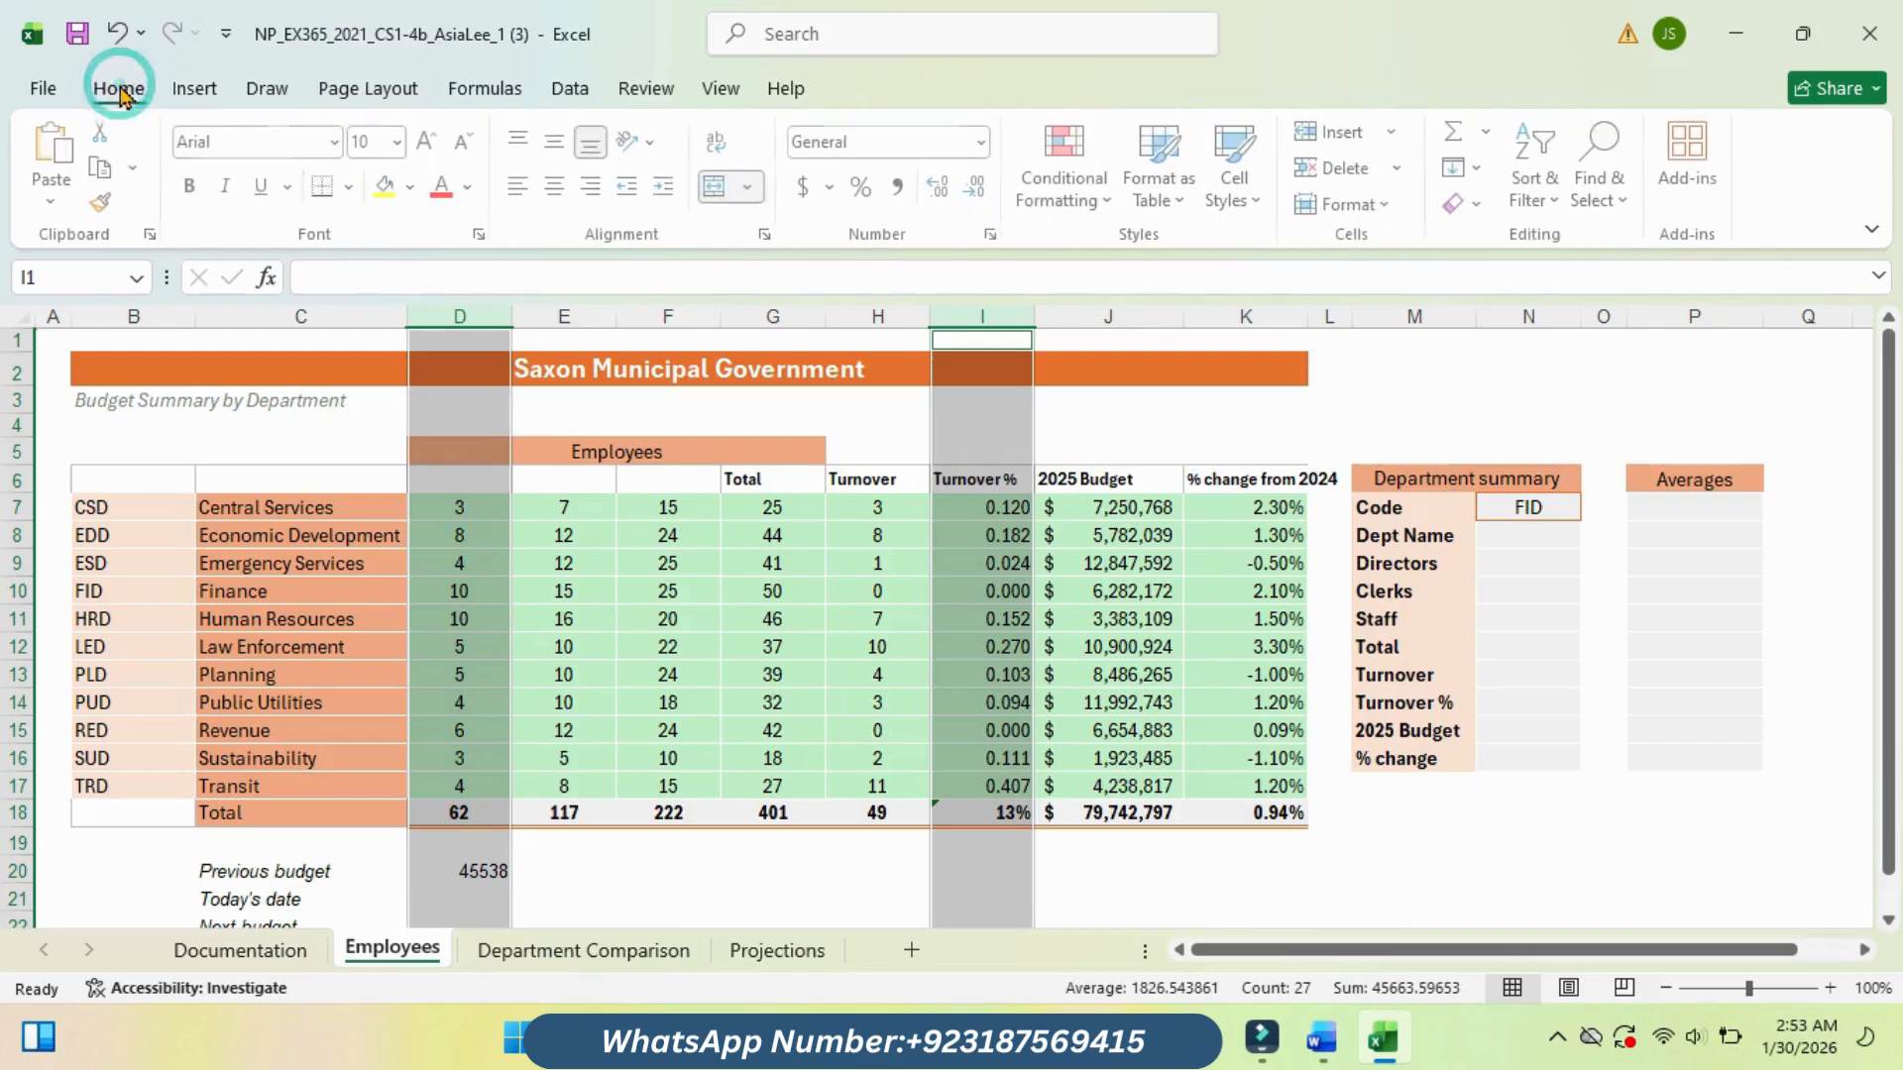
{"action": "left_click", "coordinate": [1390, 206]}
{"action": "left_click", "coordinate": [1437, 365]}
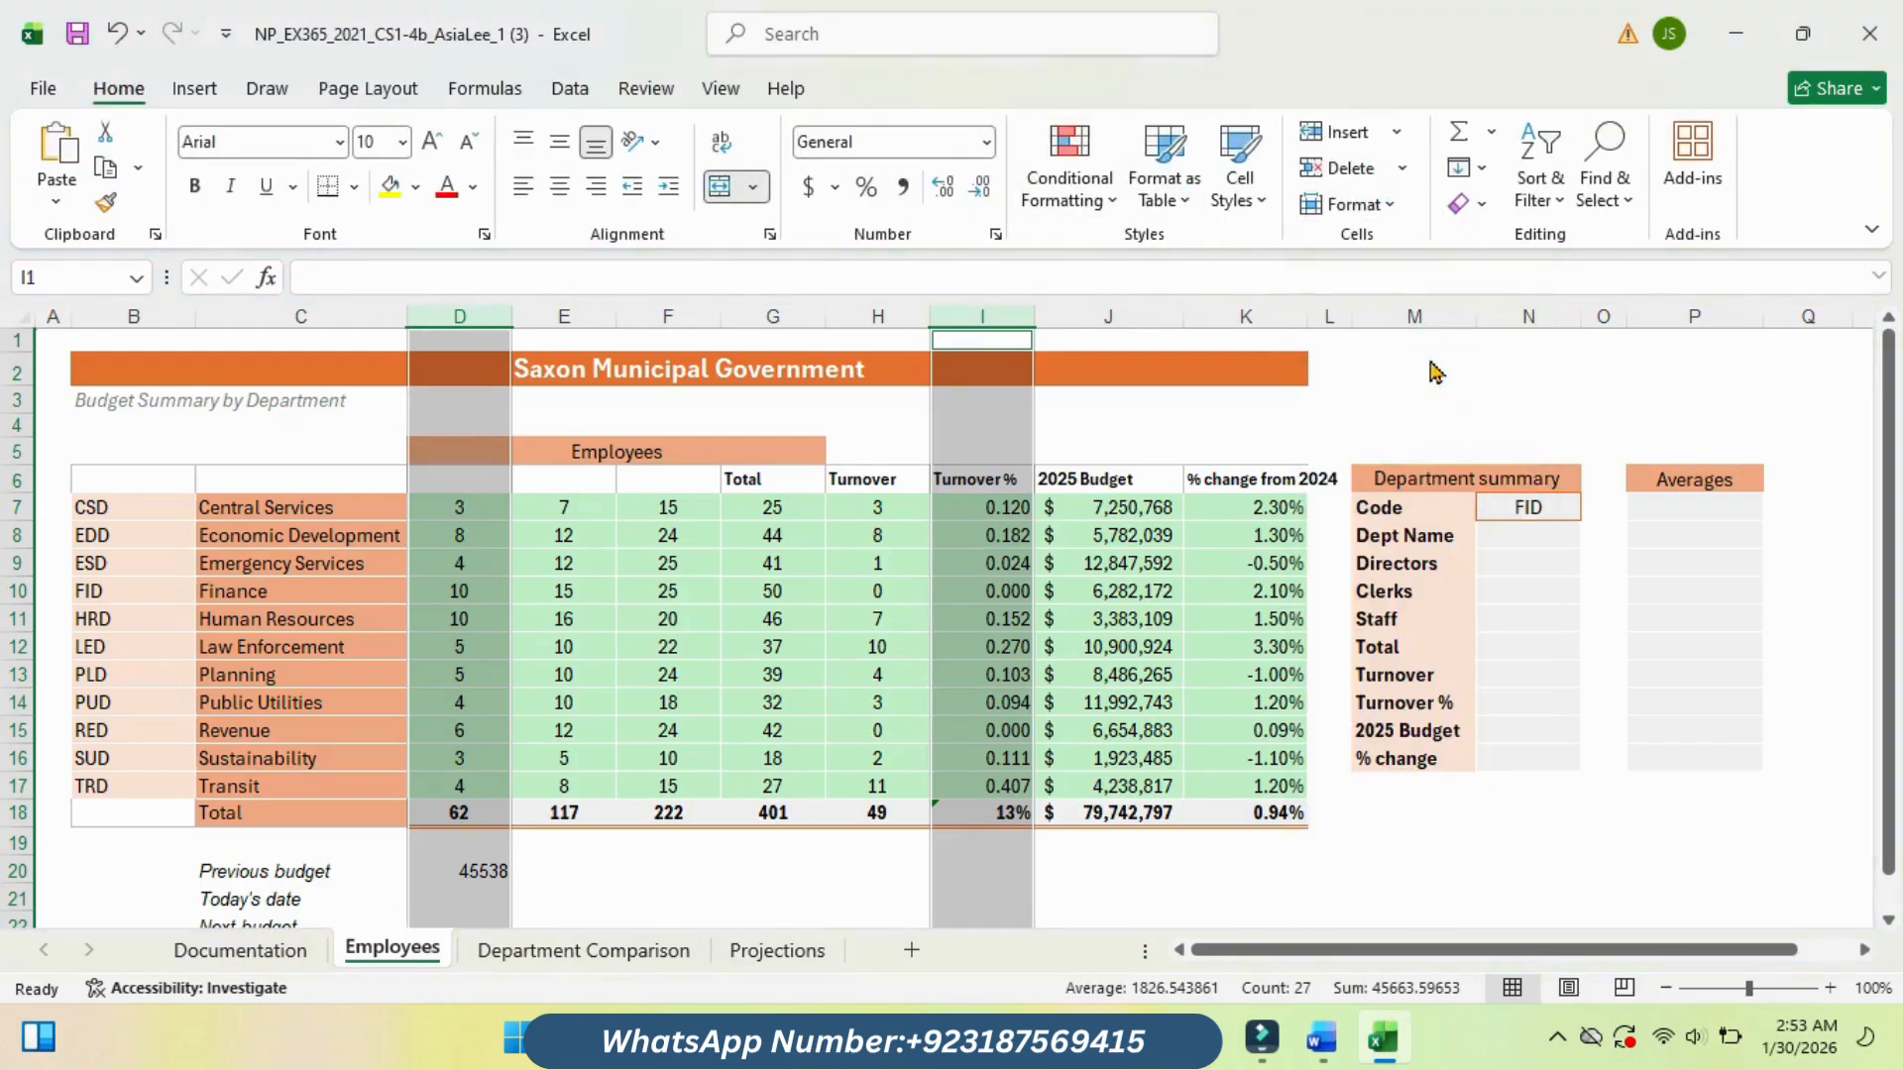
{"action": "type", "text": "11"}
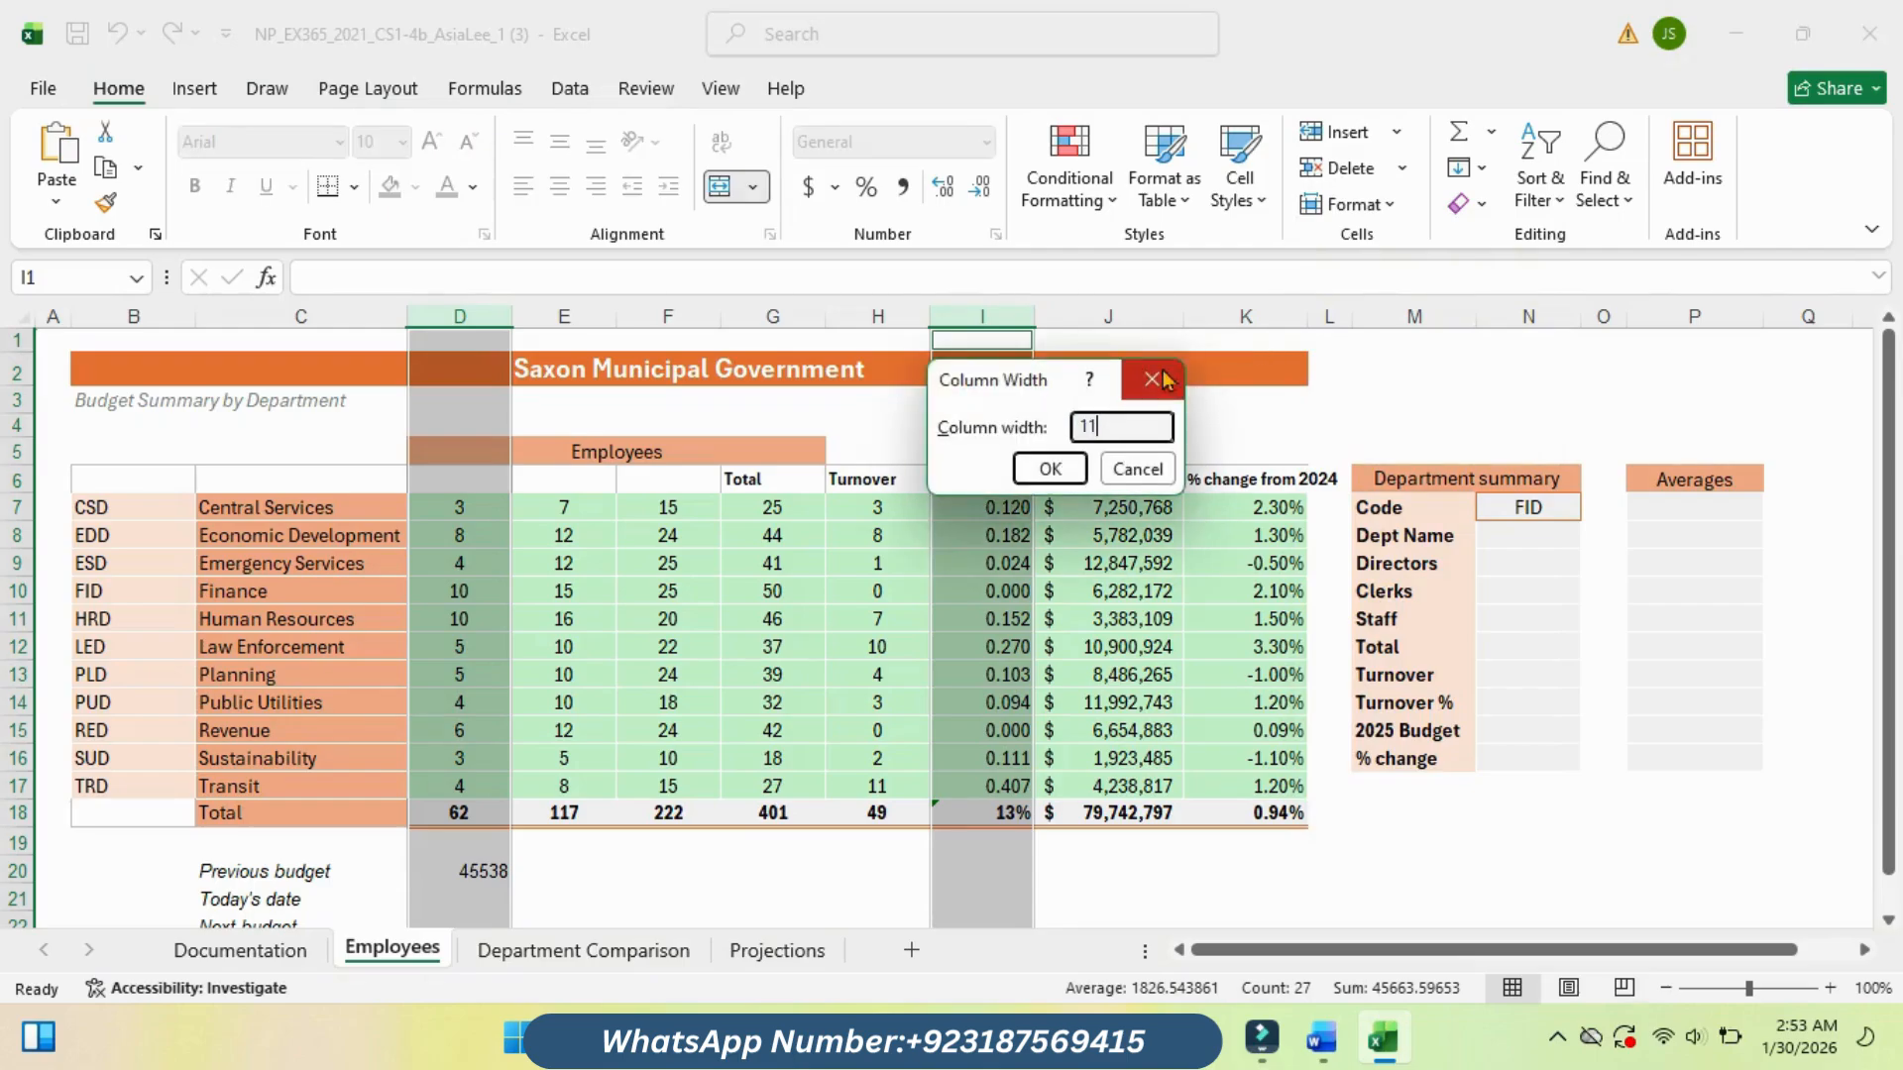
{"action": "left_click", "coordinate": [1049, 469]}
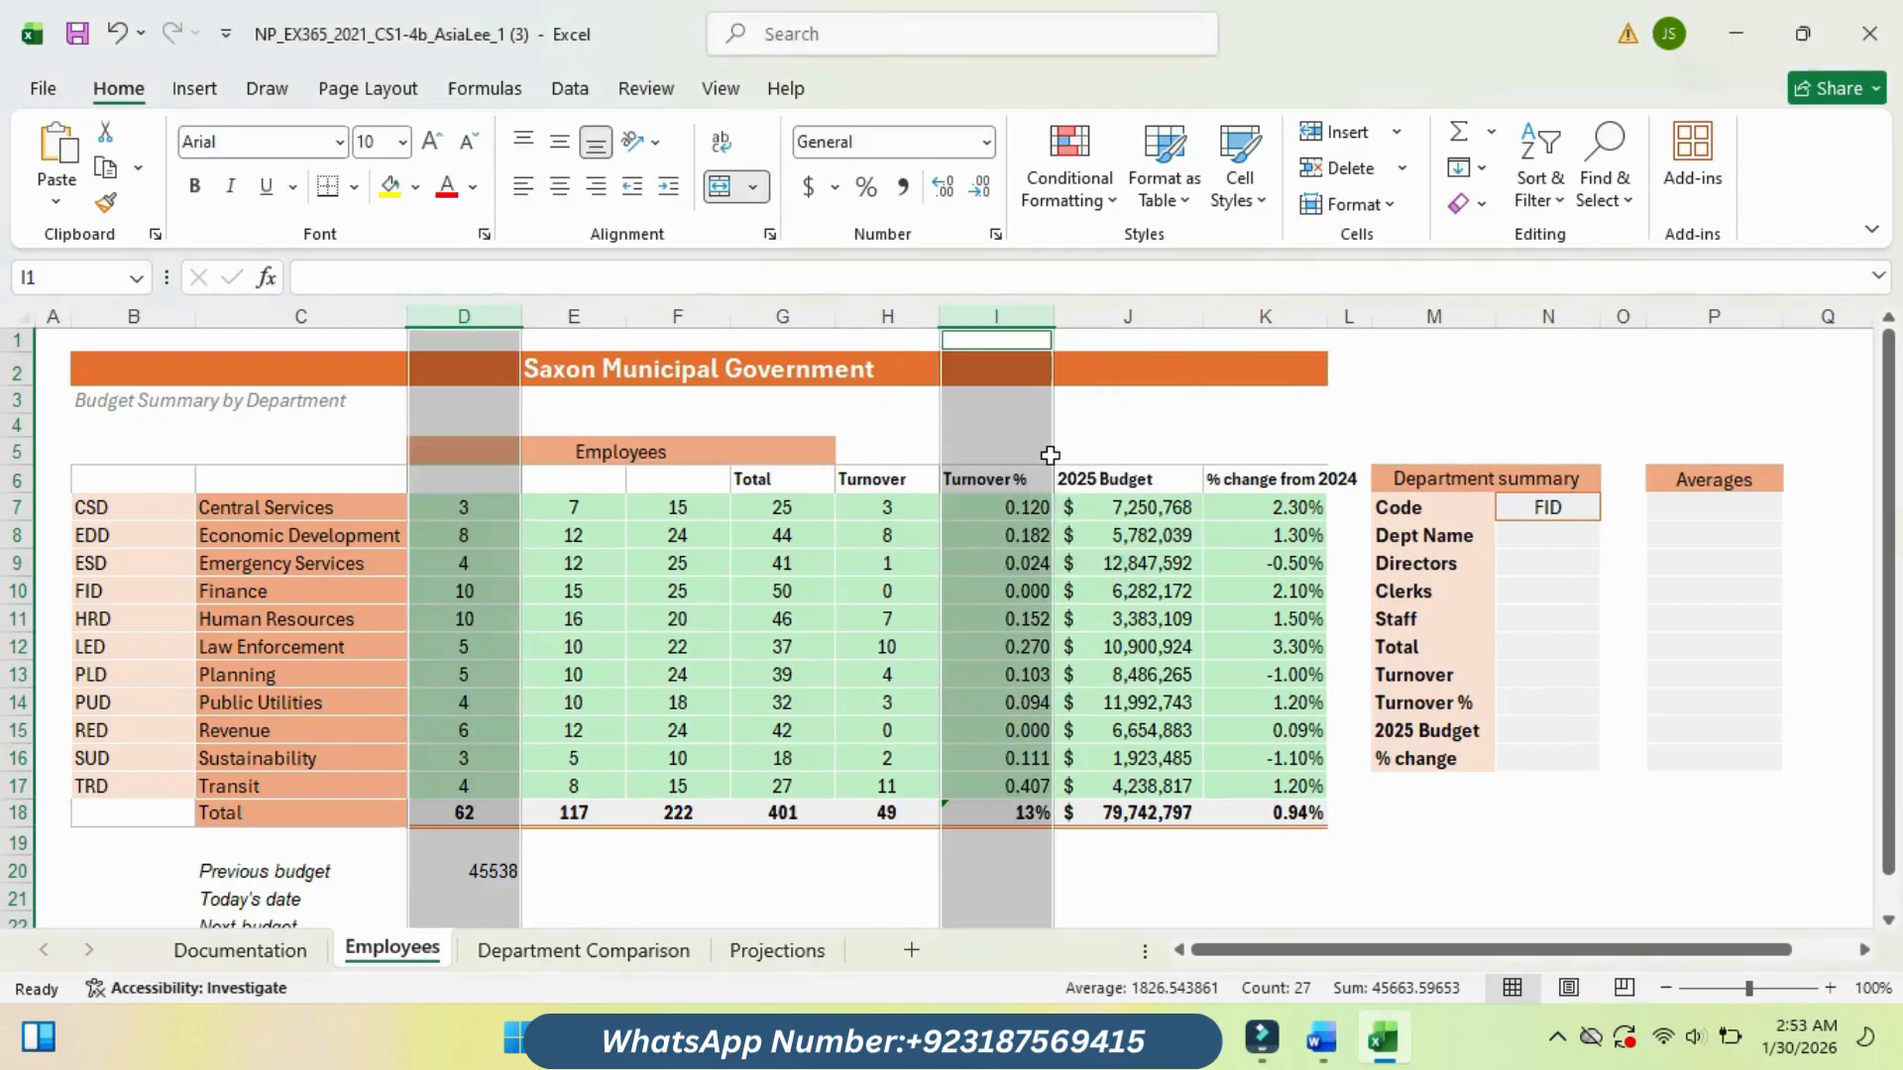
{"action": "left_click", "coordinate": [1028, 567]}
Step: Switch to the Word instructions and highlight project step 3, about the height of rows 2 and 6, in turquoise
{"action": "left_click", "coordinate": [1274, 852]}
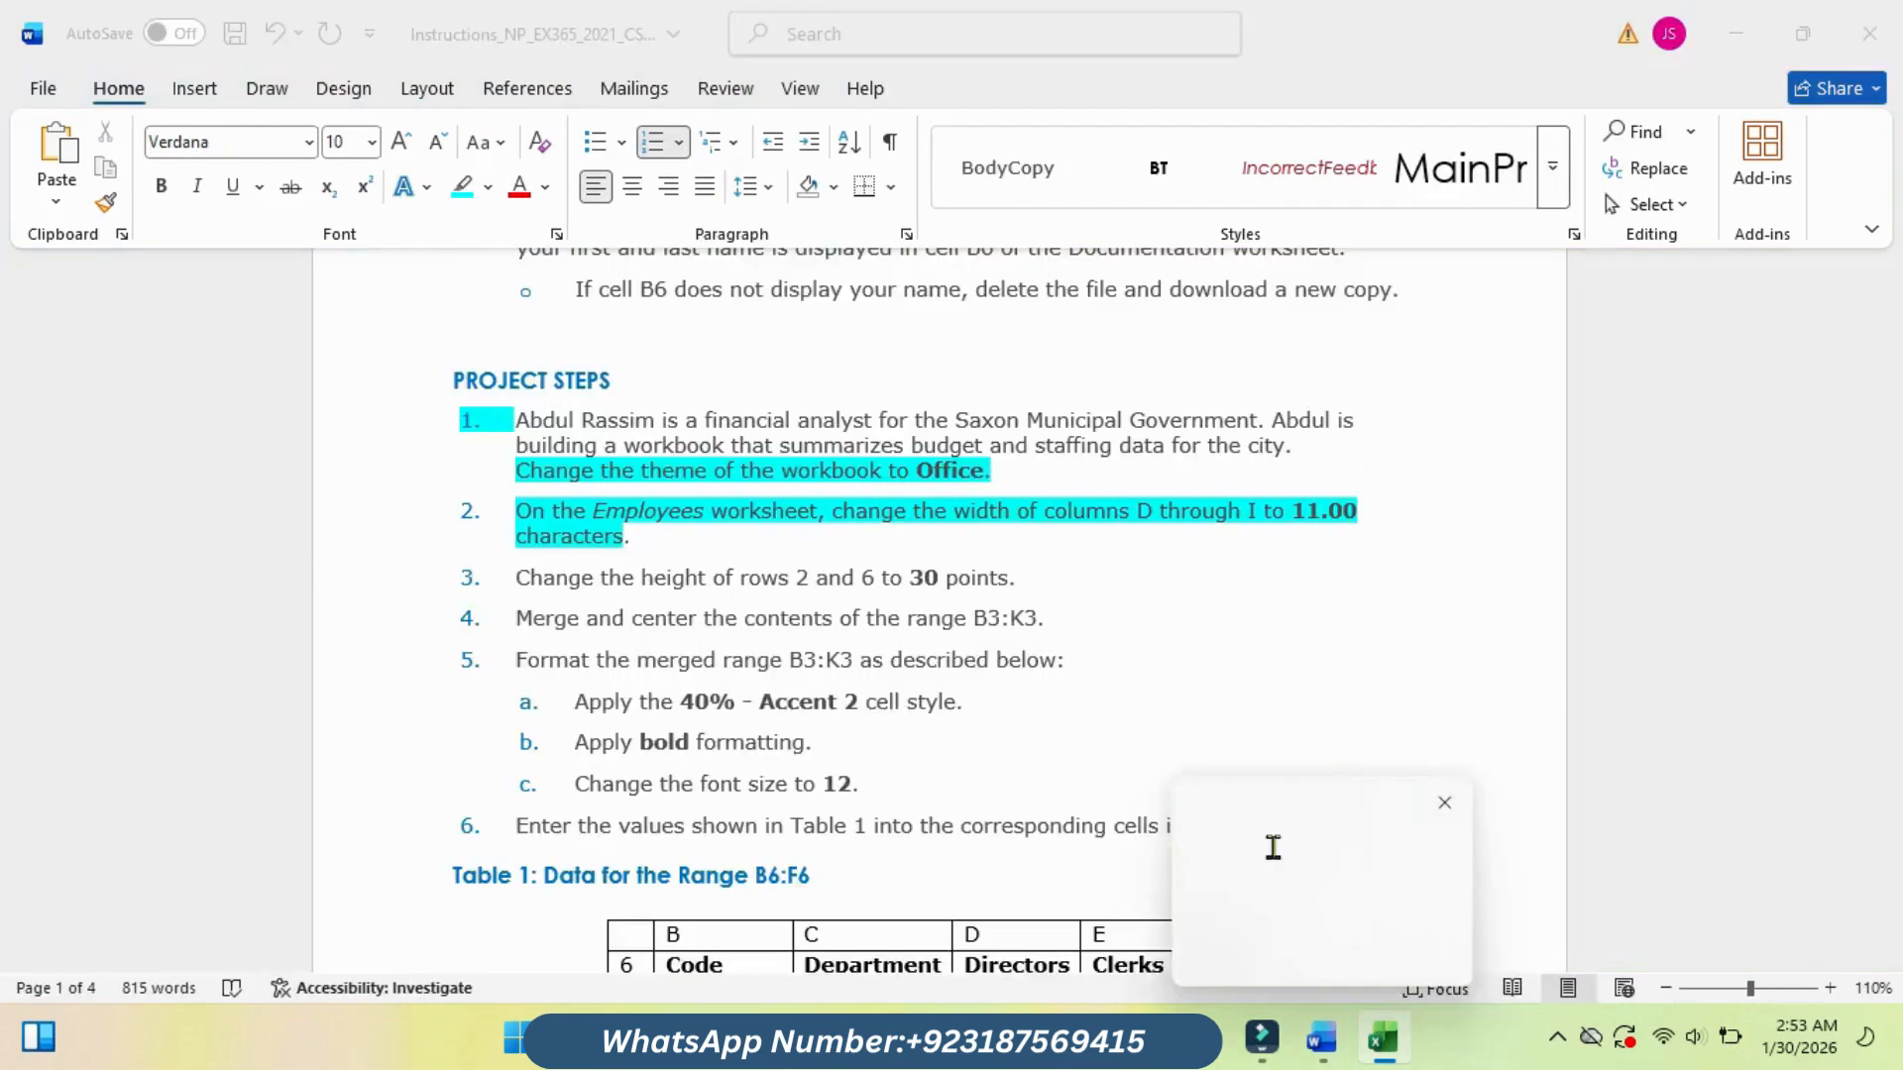
{"action": "left_click_drag", "start_coordinate": [517, 575], "coordinate": [1026, 575]}
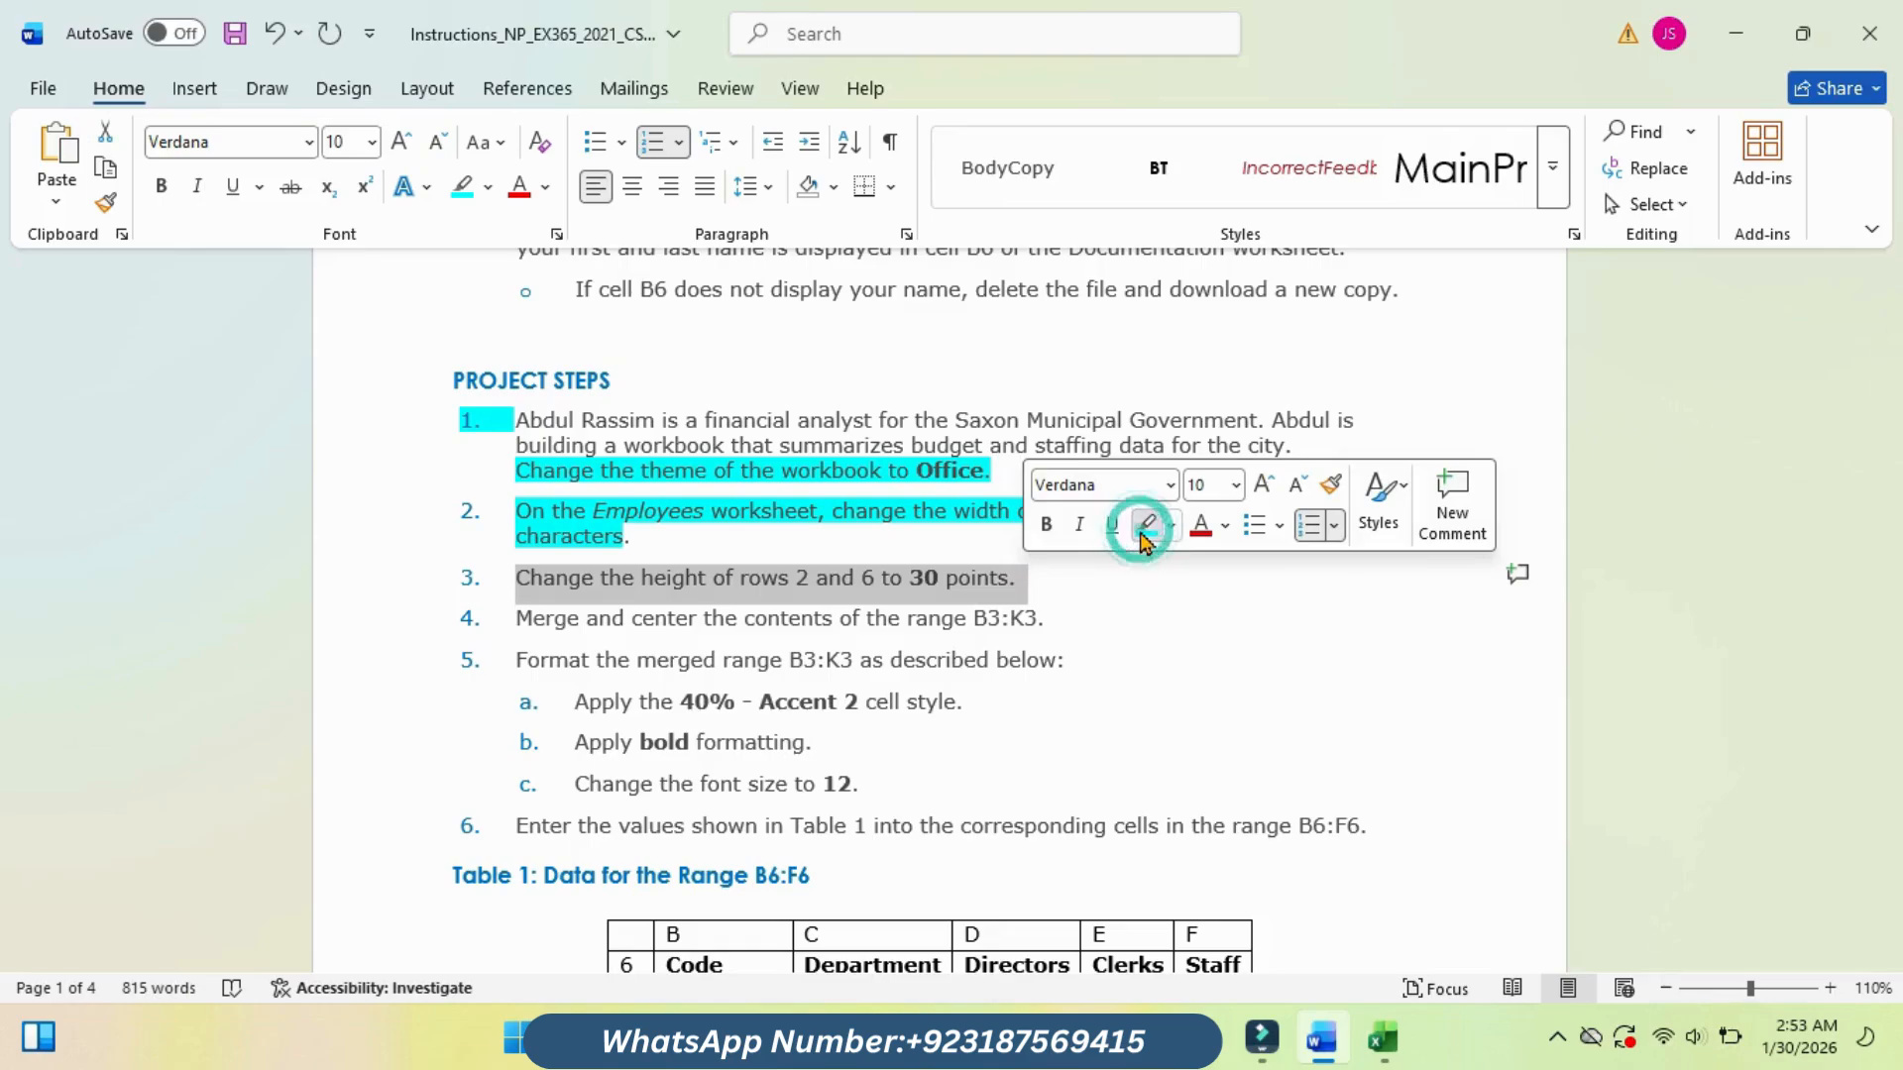
{"action": "left_click", "coordinate": [1135, 526]}
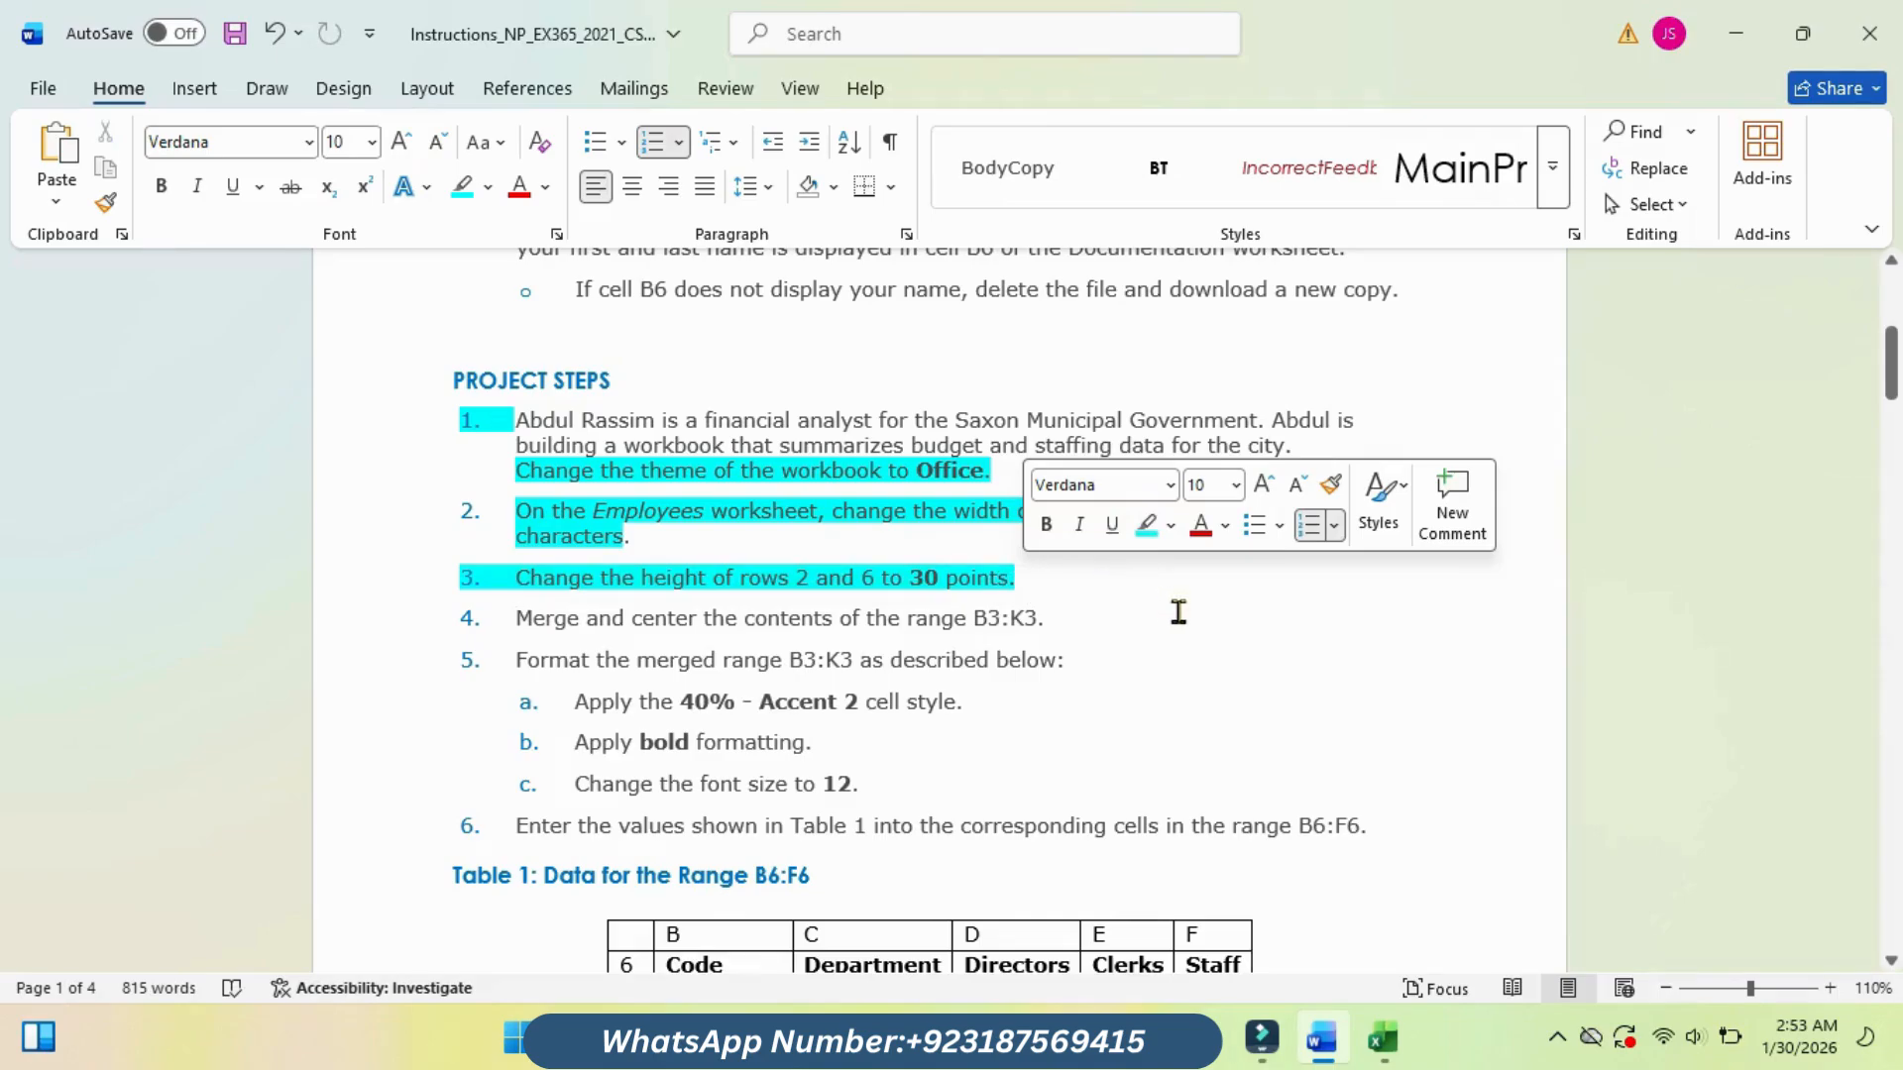
Step: Switch to Excel and set the height of row 2 on the Employees worksheet to 30 points
{"action": "mouse_move", "coordinate": [1385, 1038]}
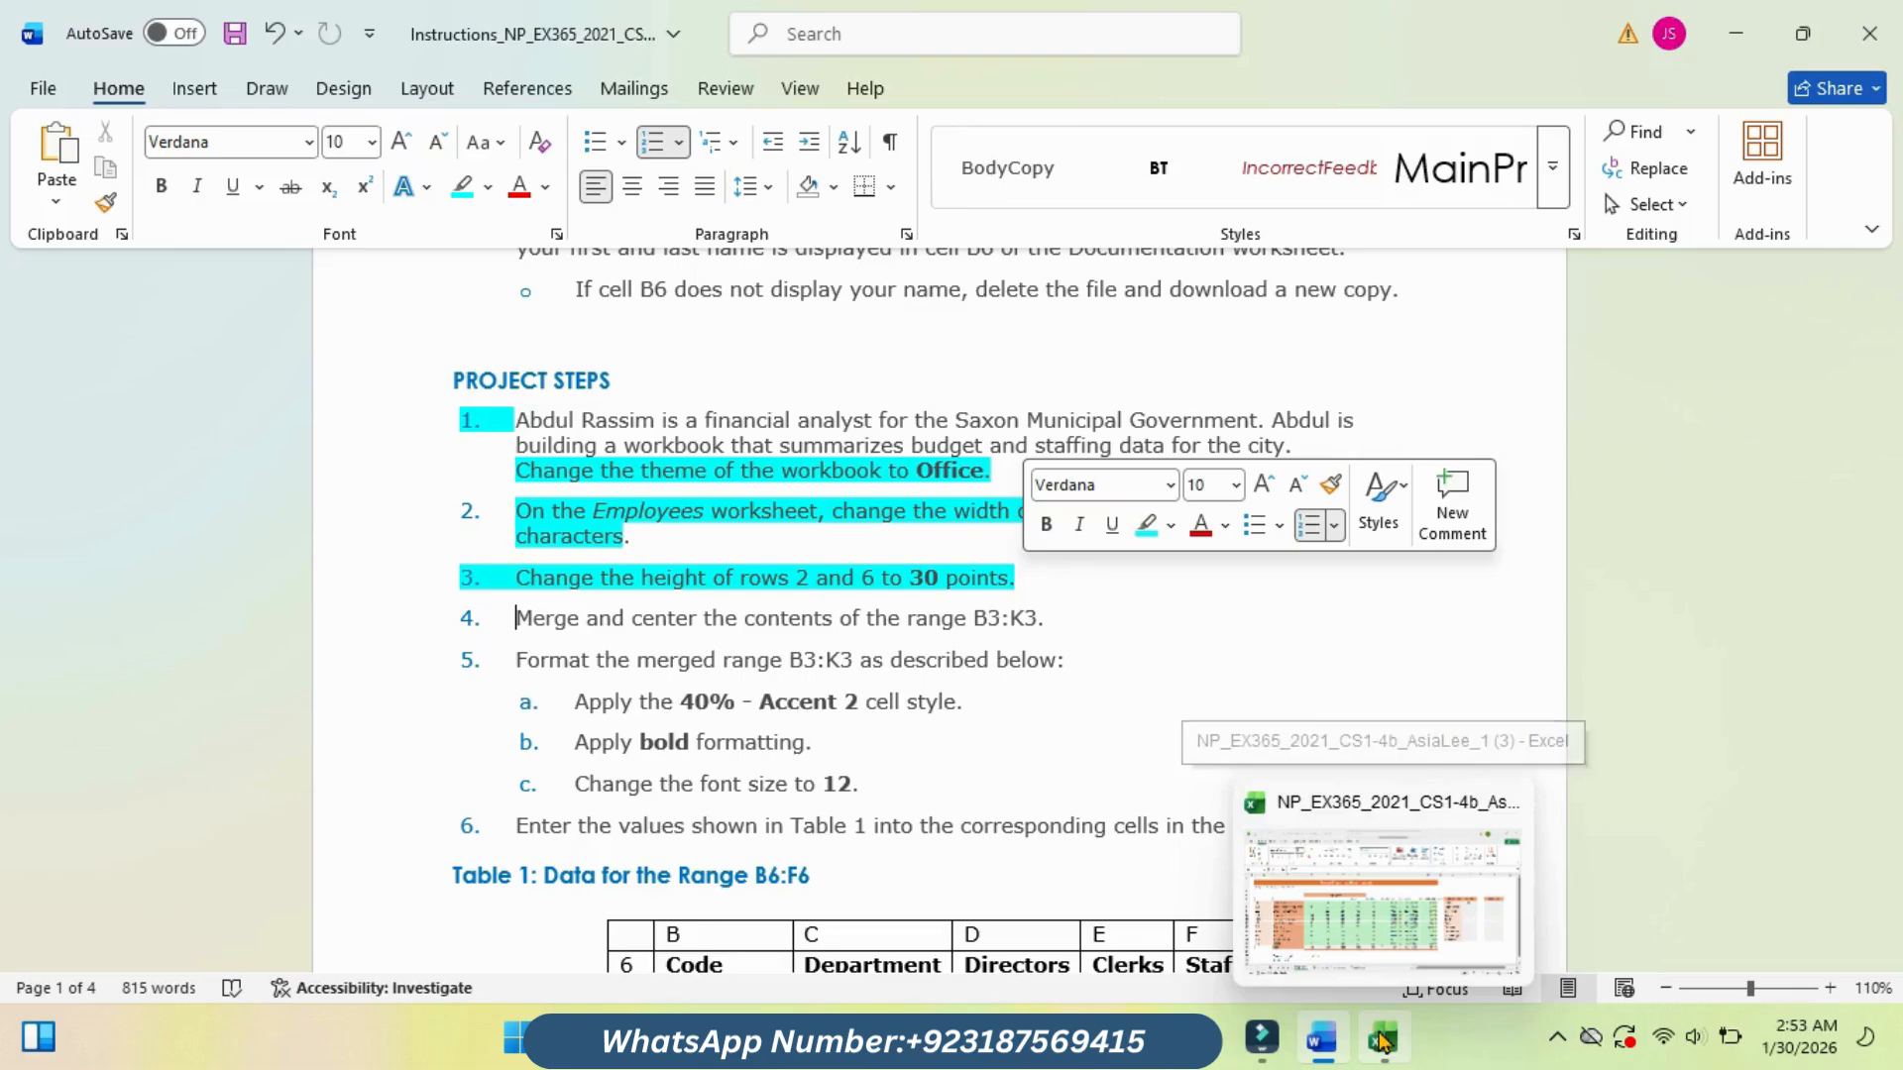
{"action": "left_click", "coordinate": [1373, 902]}
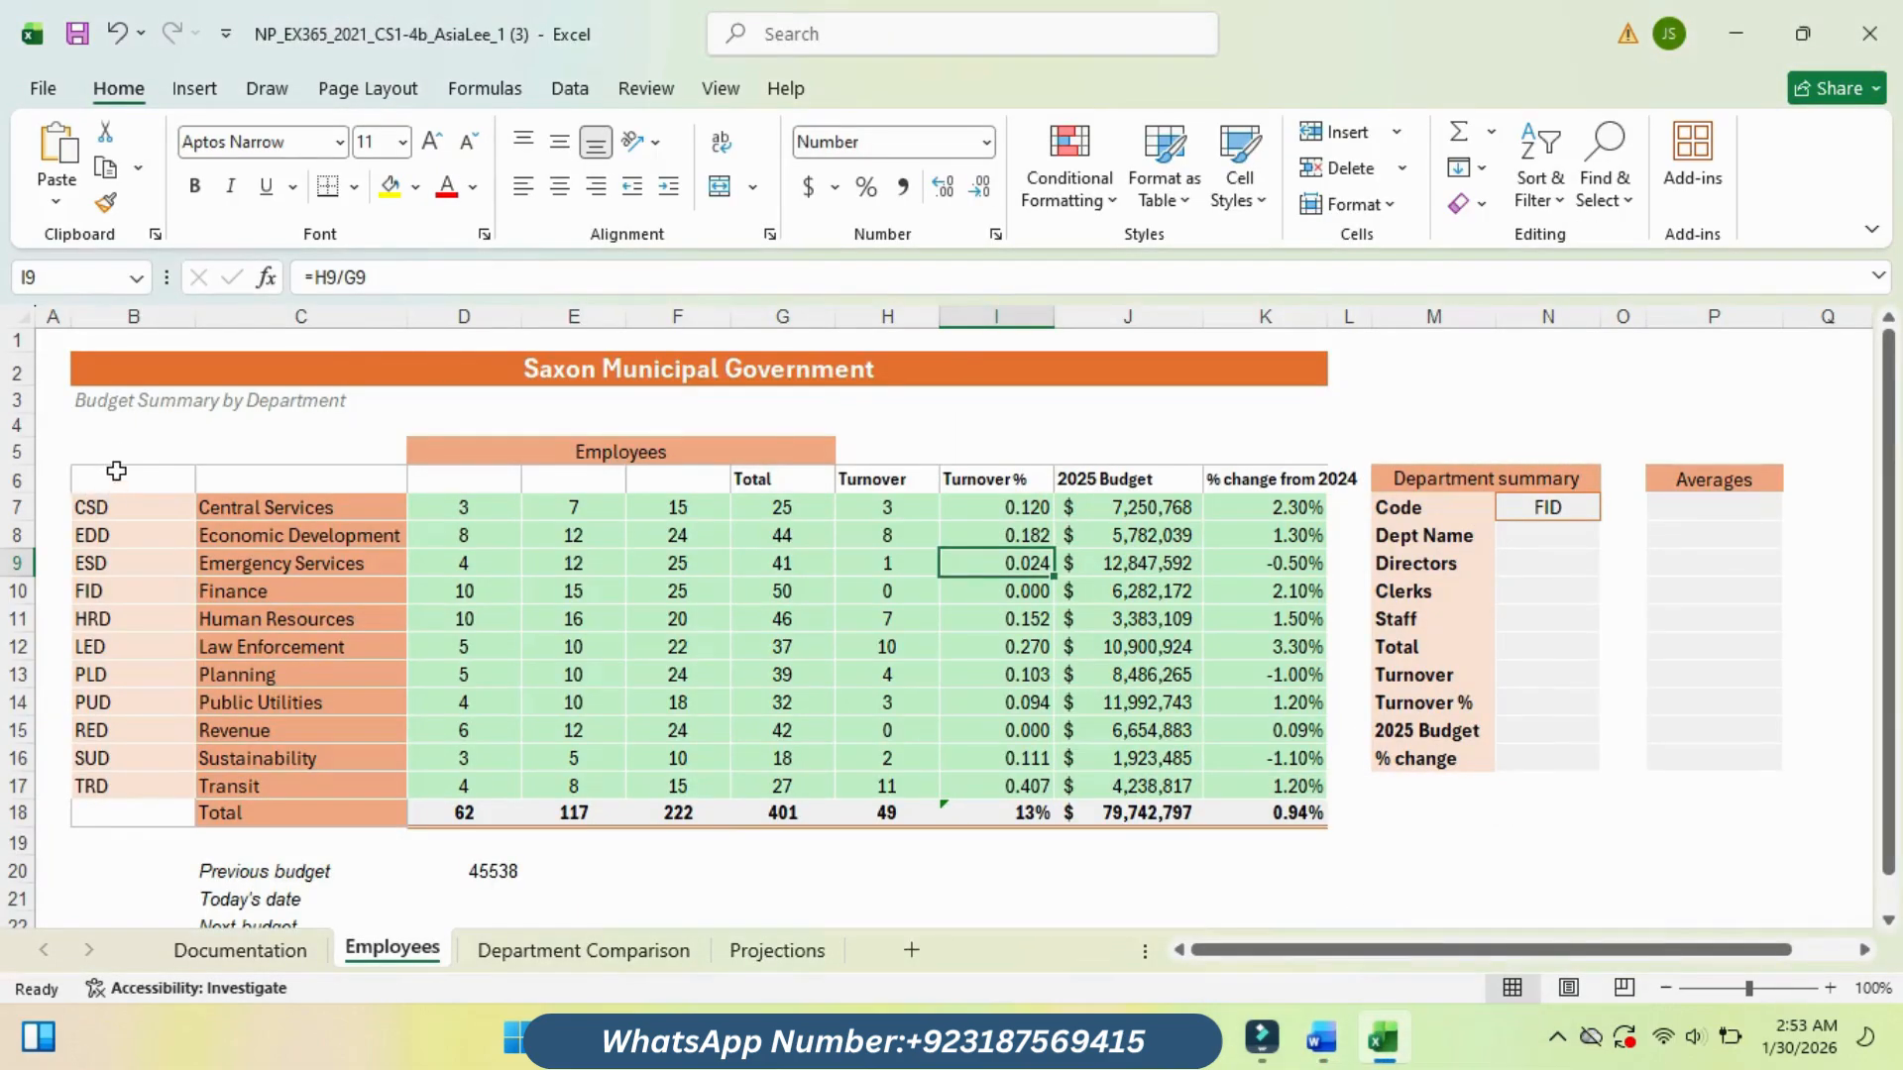
{"action": "left_click", "coordinate": [22, 372]}
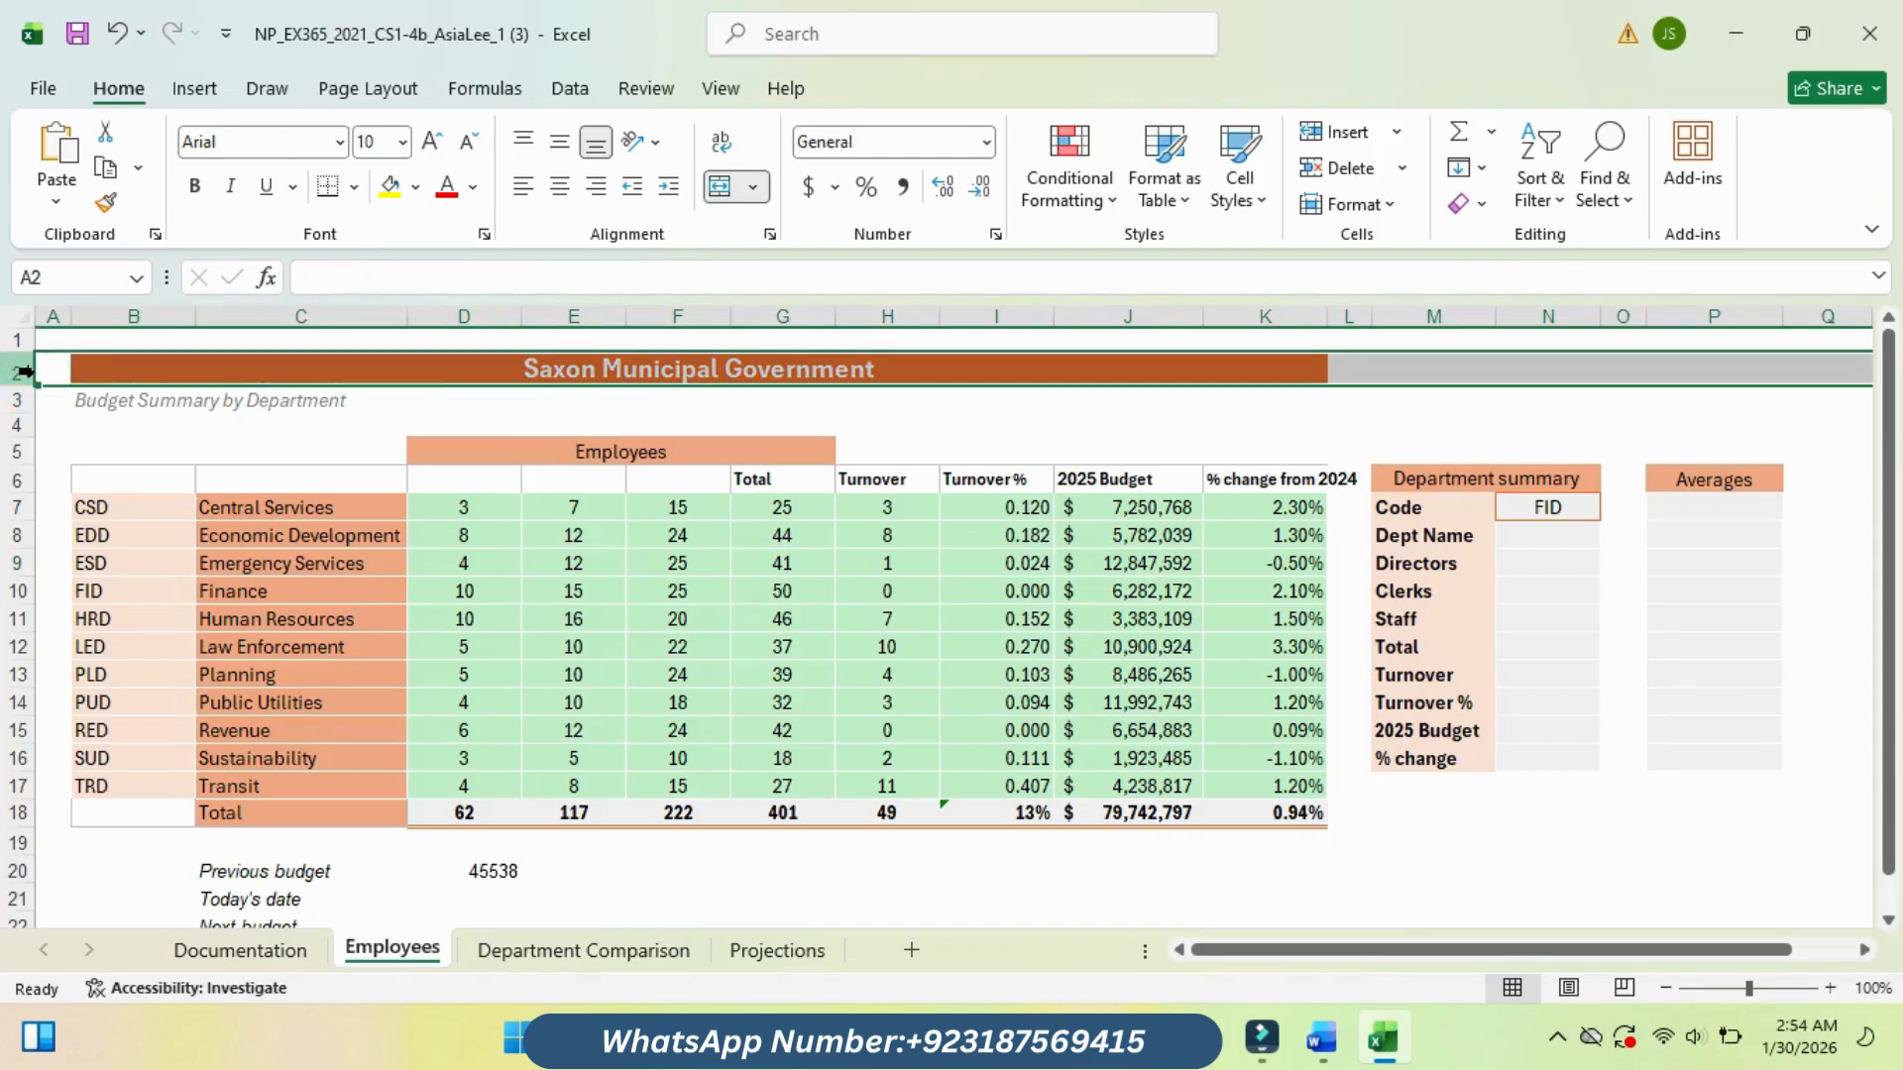
{"action": "right_click", "coordinate": [22, 372]}
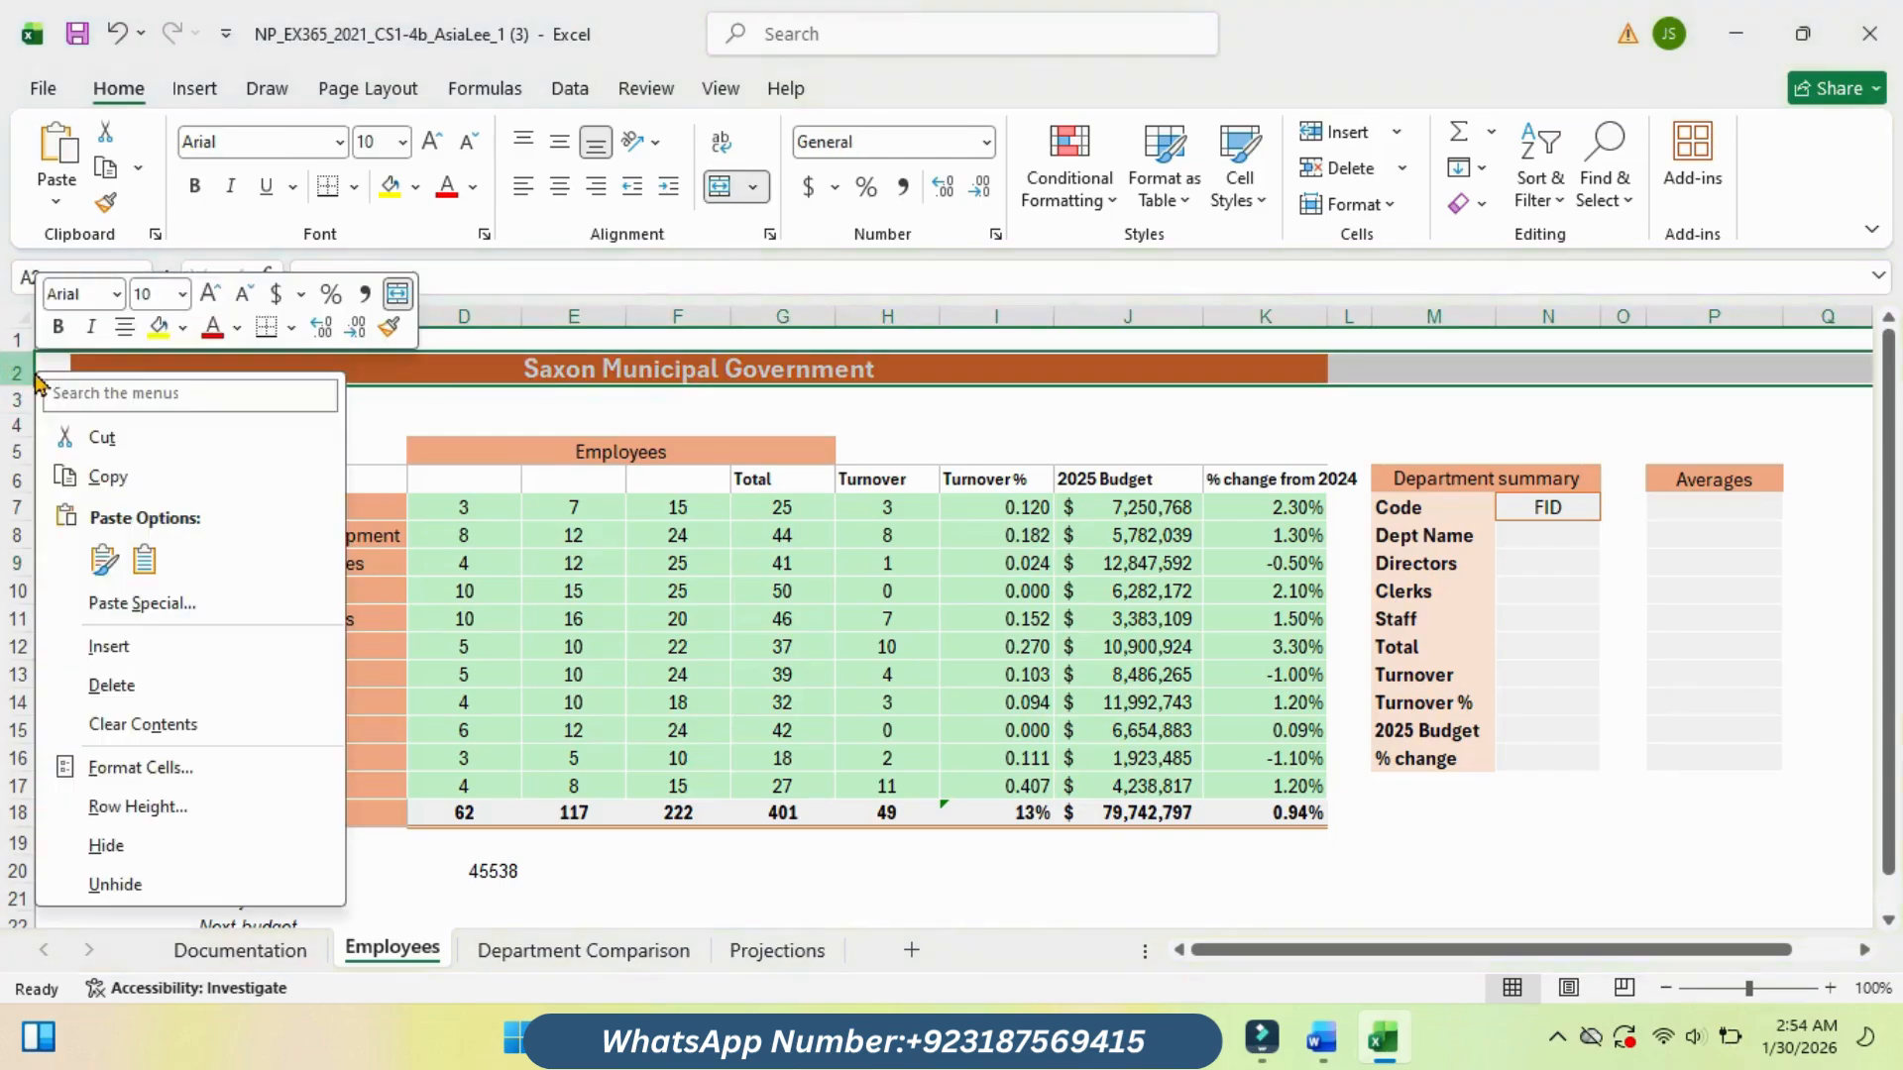
{"action": "left_click", "coordinate": [178, 805]}
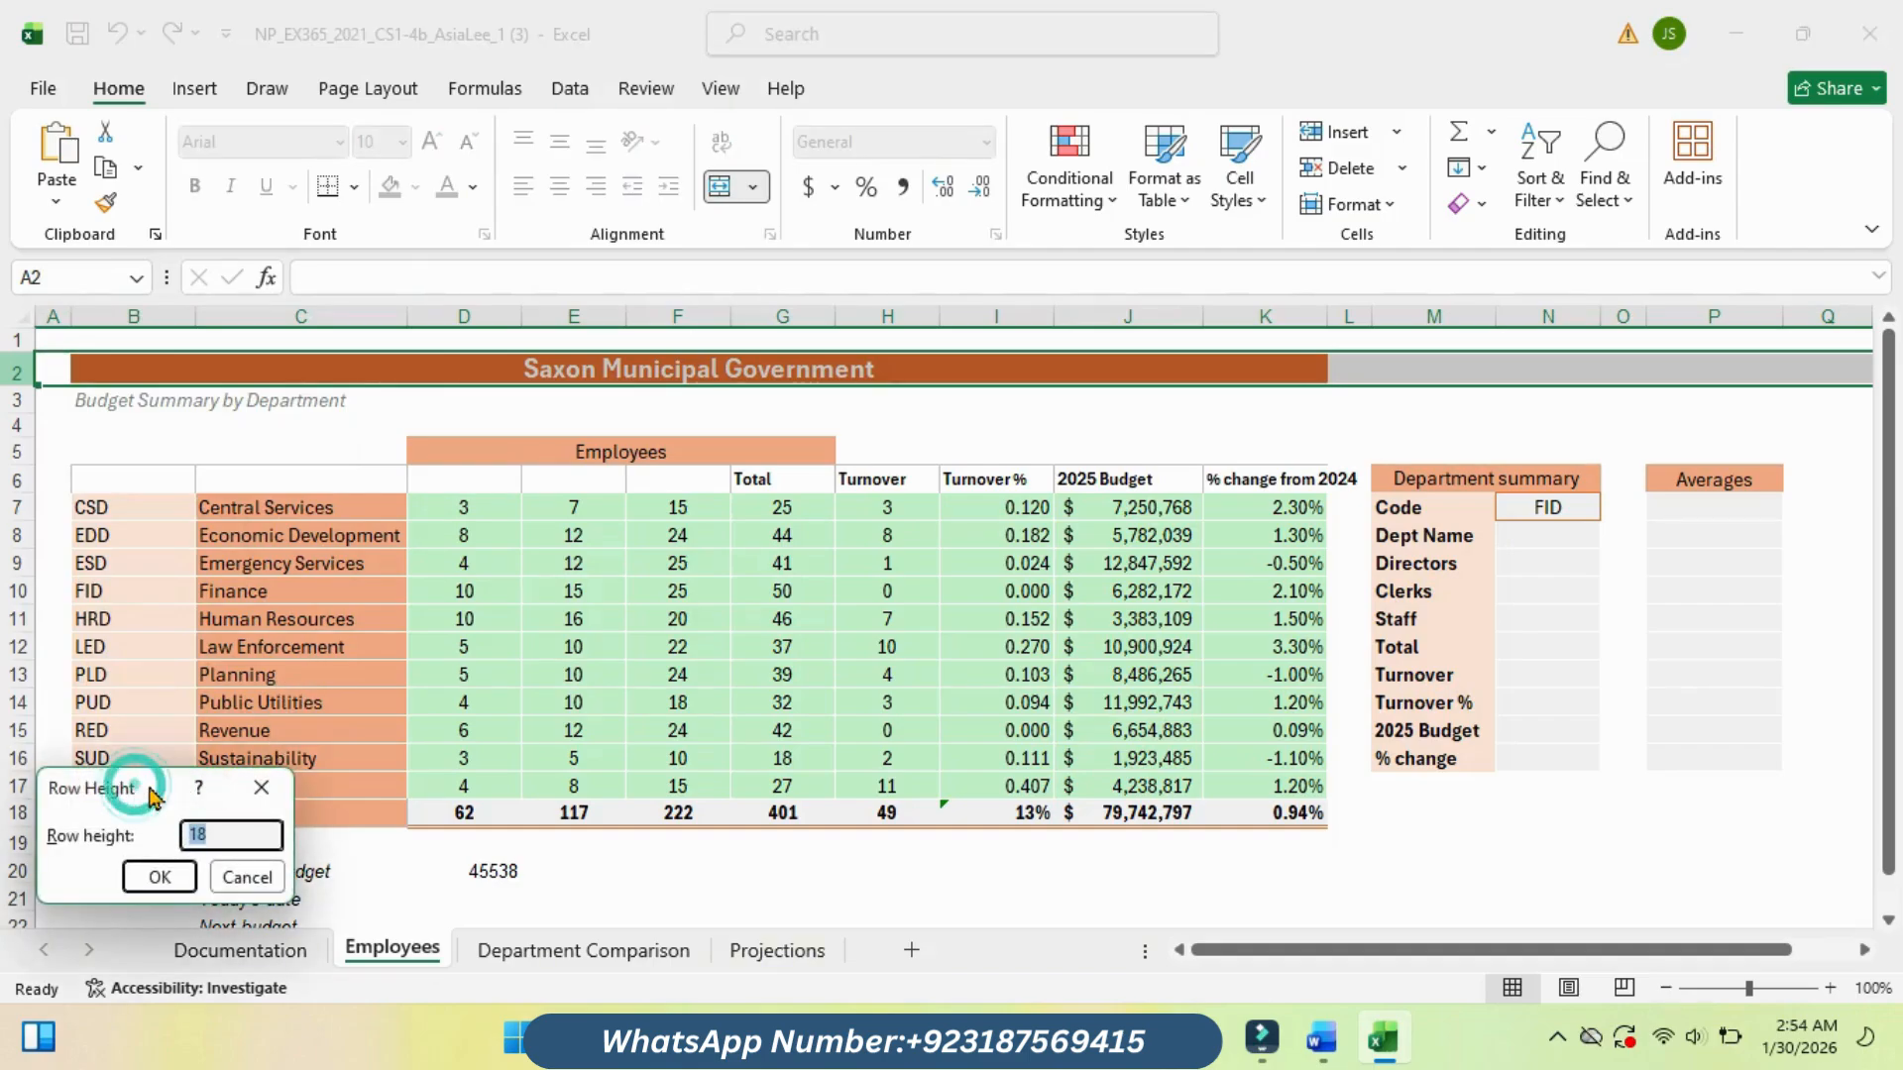
{"action": "left_click_drag", "start_coordinate": [140, 790], "coordinate": [449, 520]}
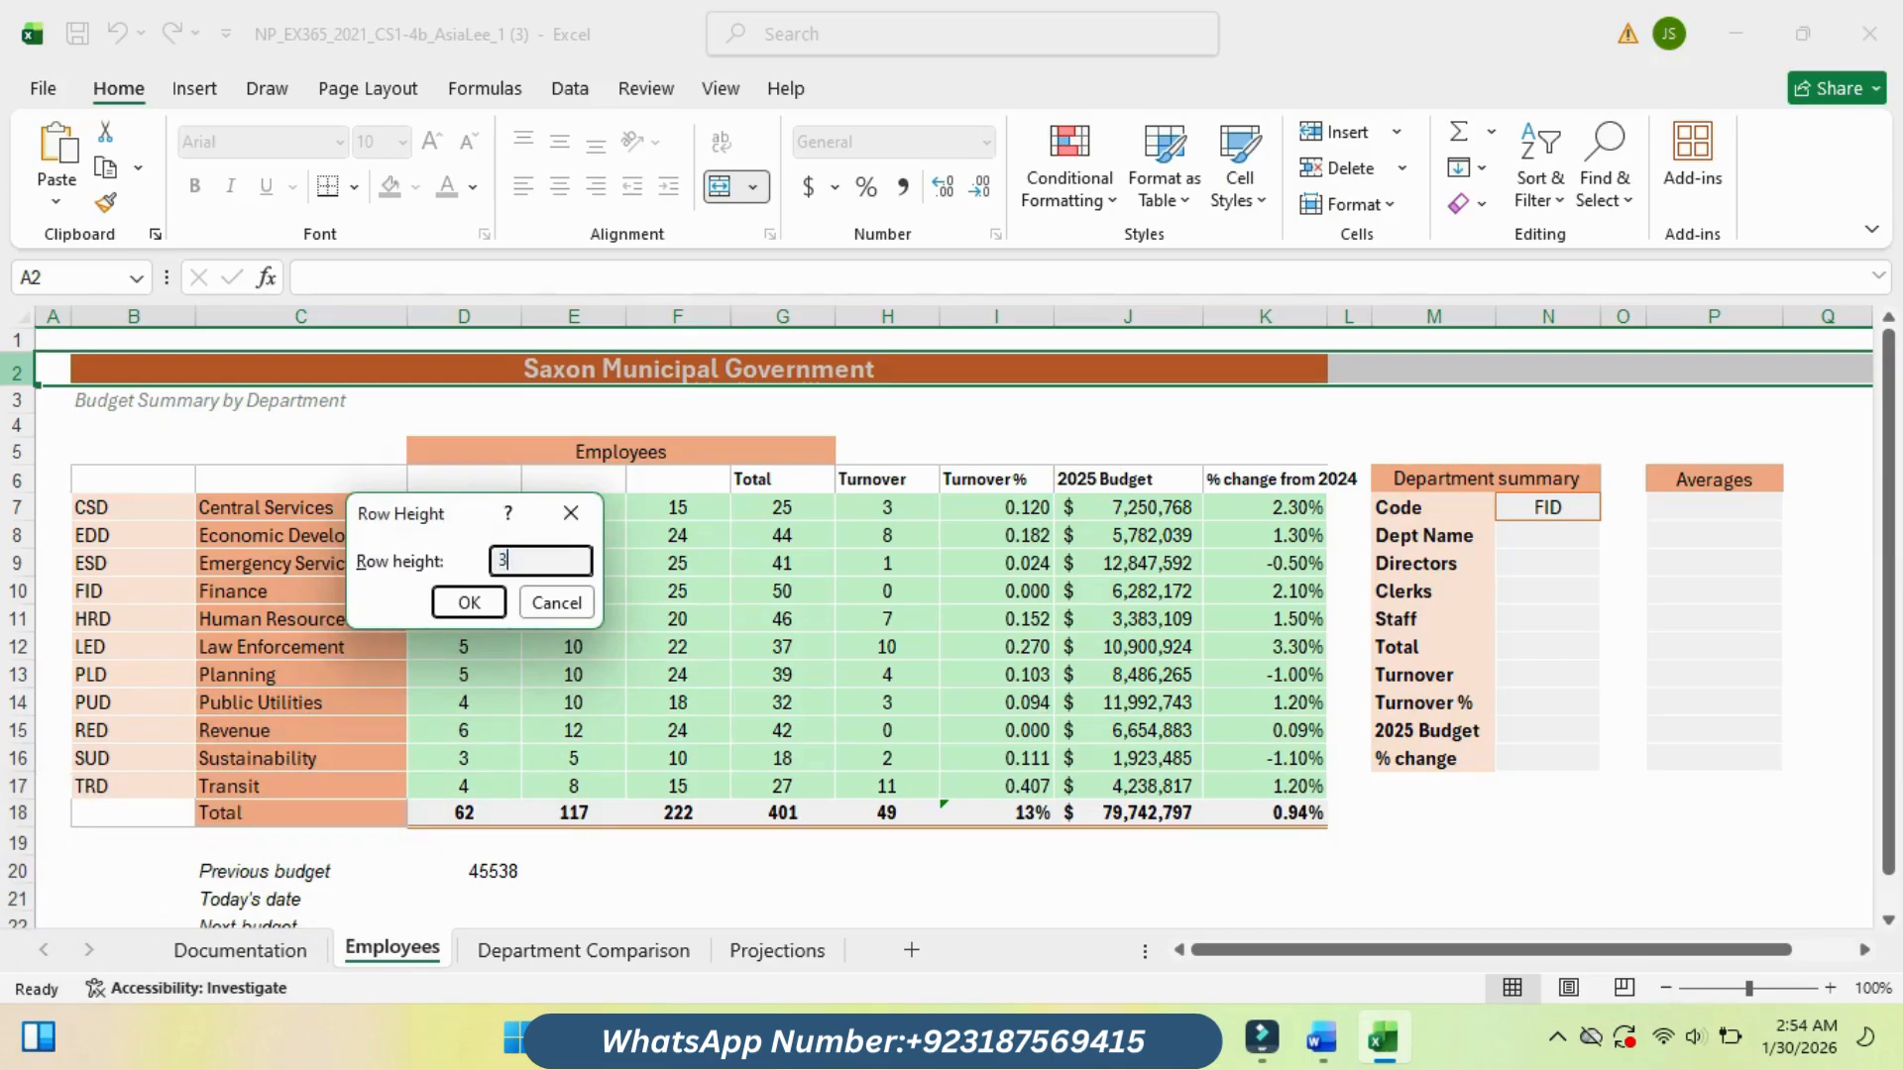
{"action": "left_click", "coordinate": [468, 601]}
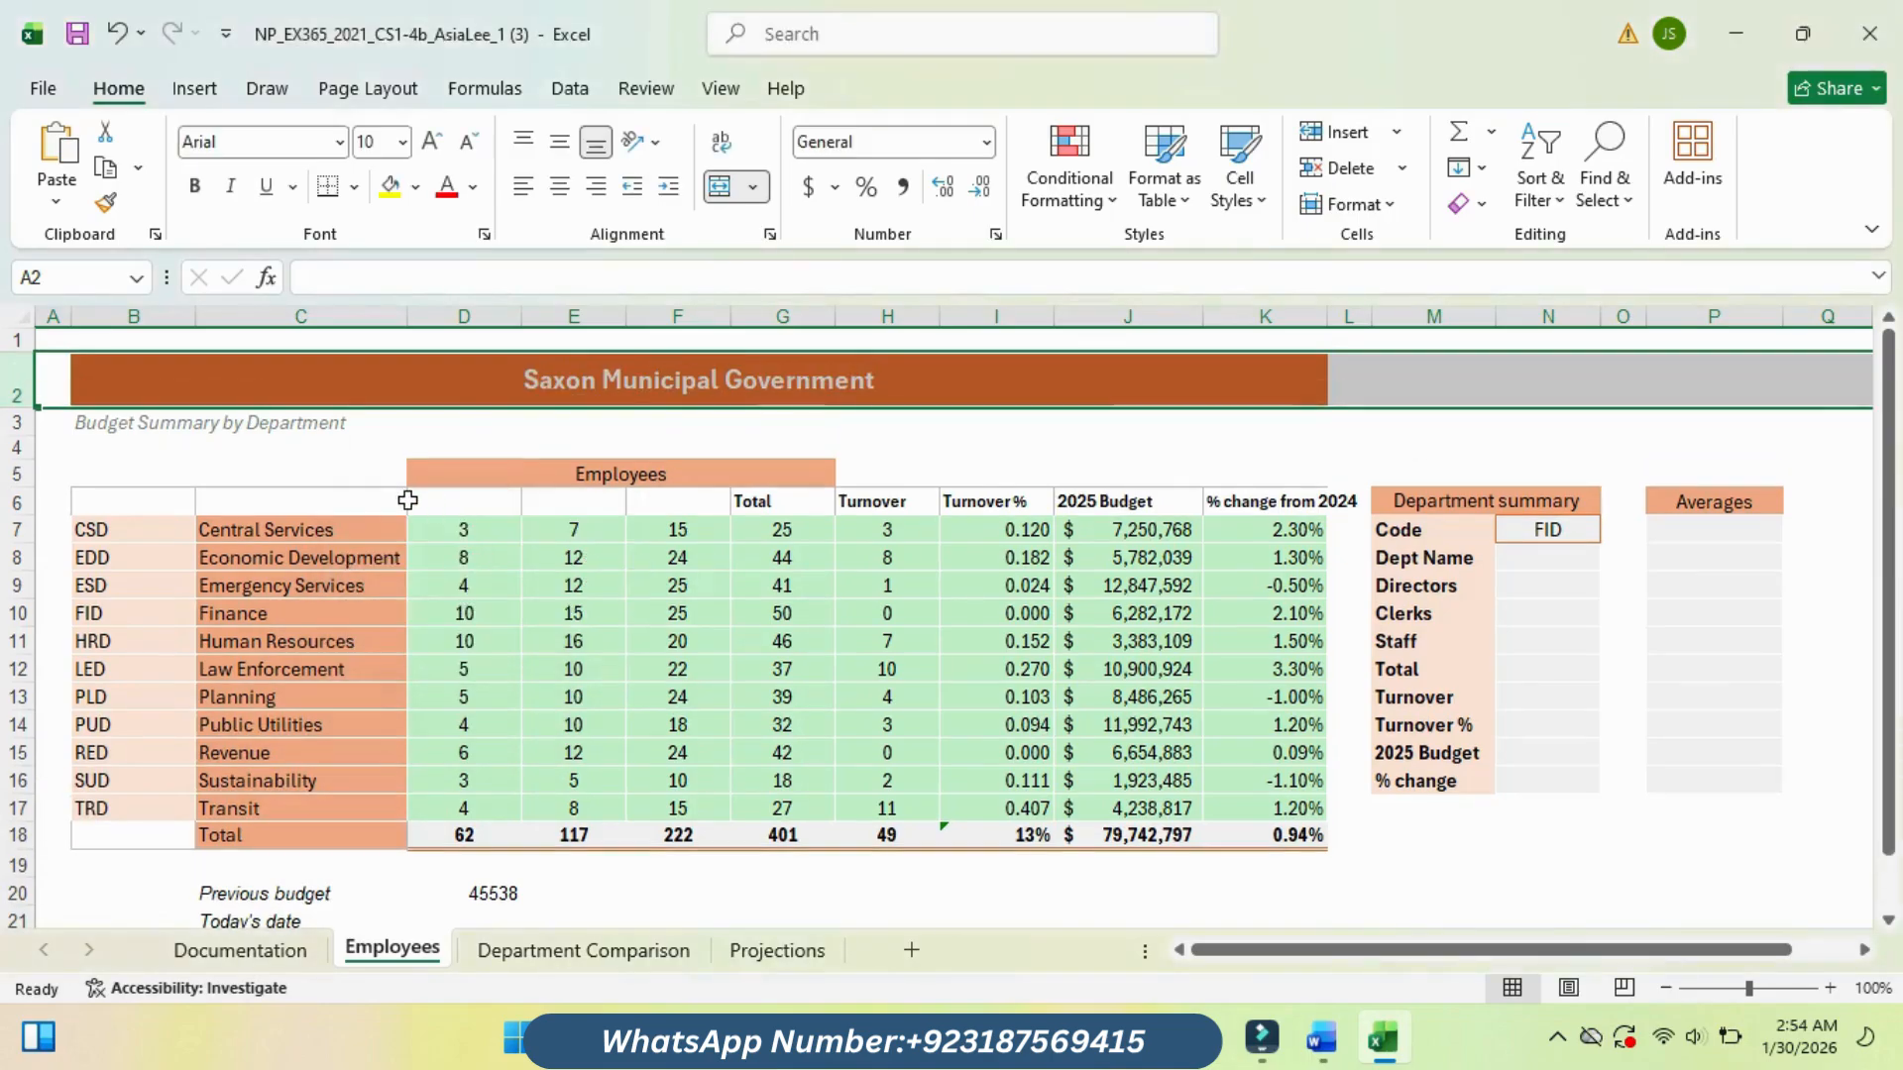
Step: Set the height of row 6 on the Employees worksheet to 30 points
{"action": "left_click", "coordinate": [20, 502]}
{"action": "right_click", "coordinate": [28, 503]}
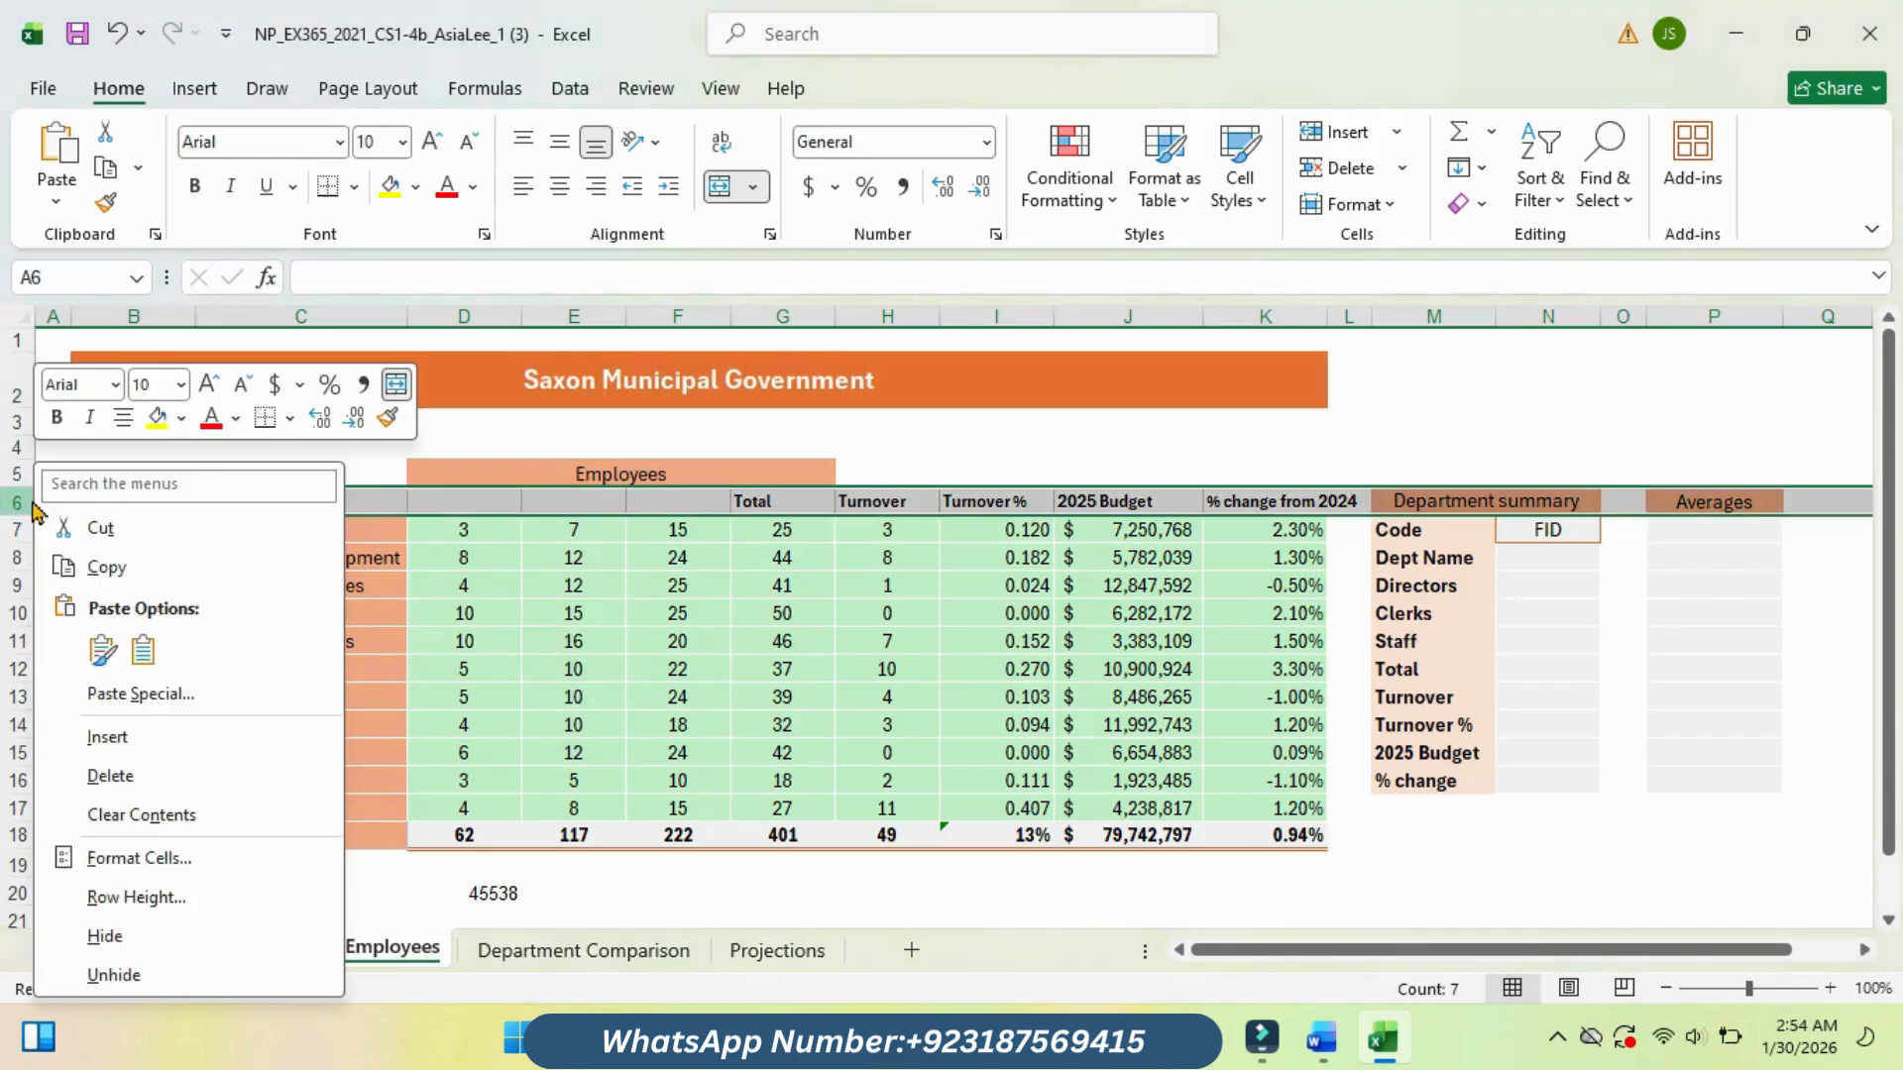
{"action": "left_click", "coordinate": [154, 898]}
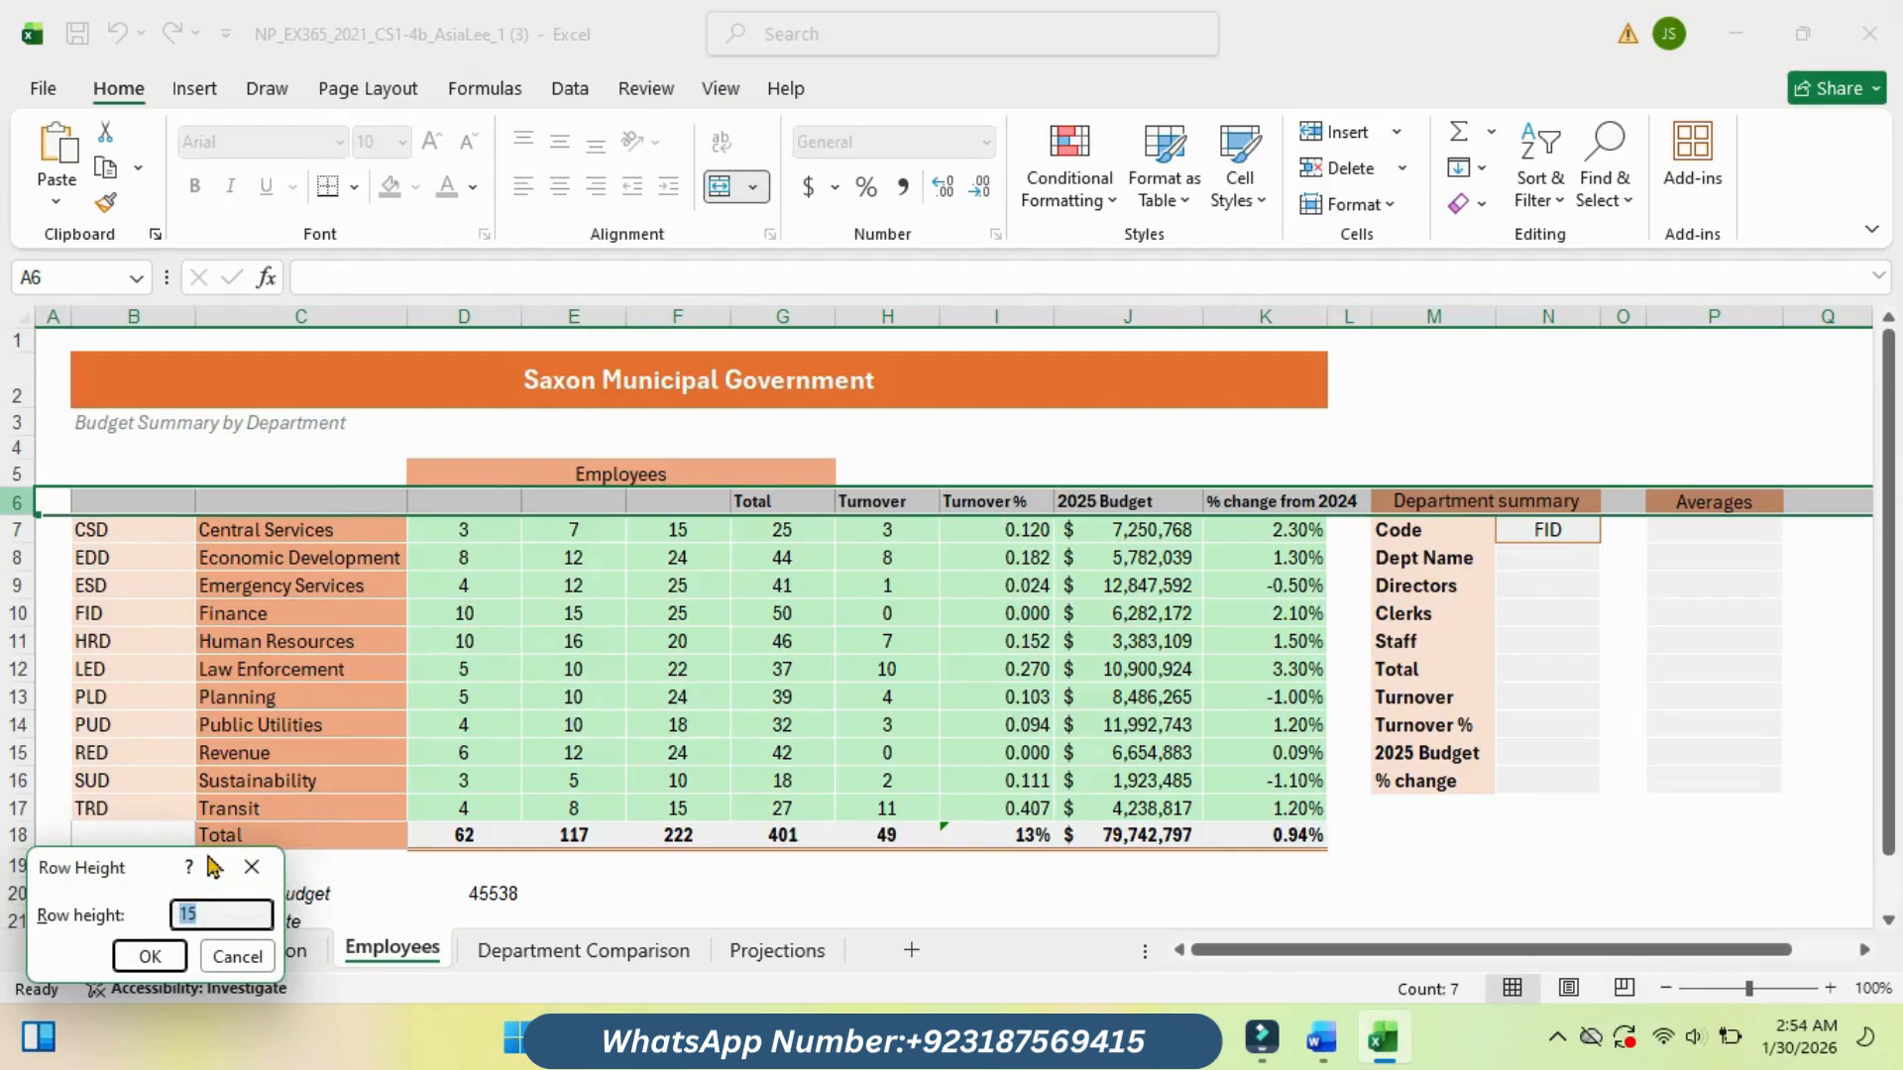
{"action": "left_click_drag", "start_coordinate": [159, 872], "coordinate": [478, 456]}
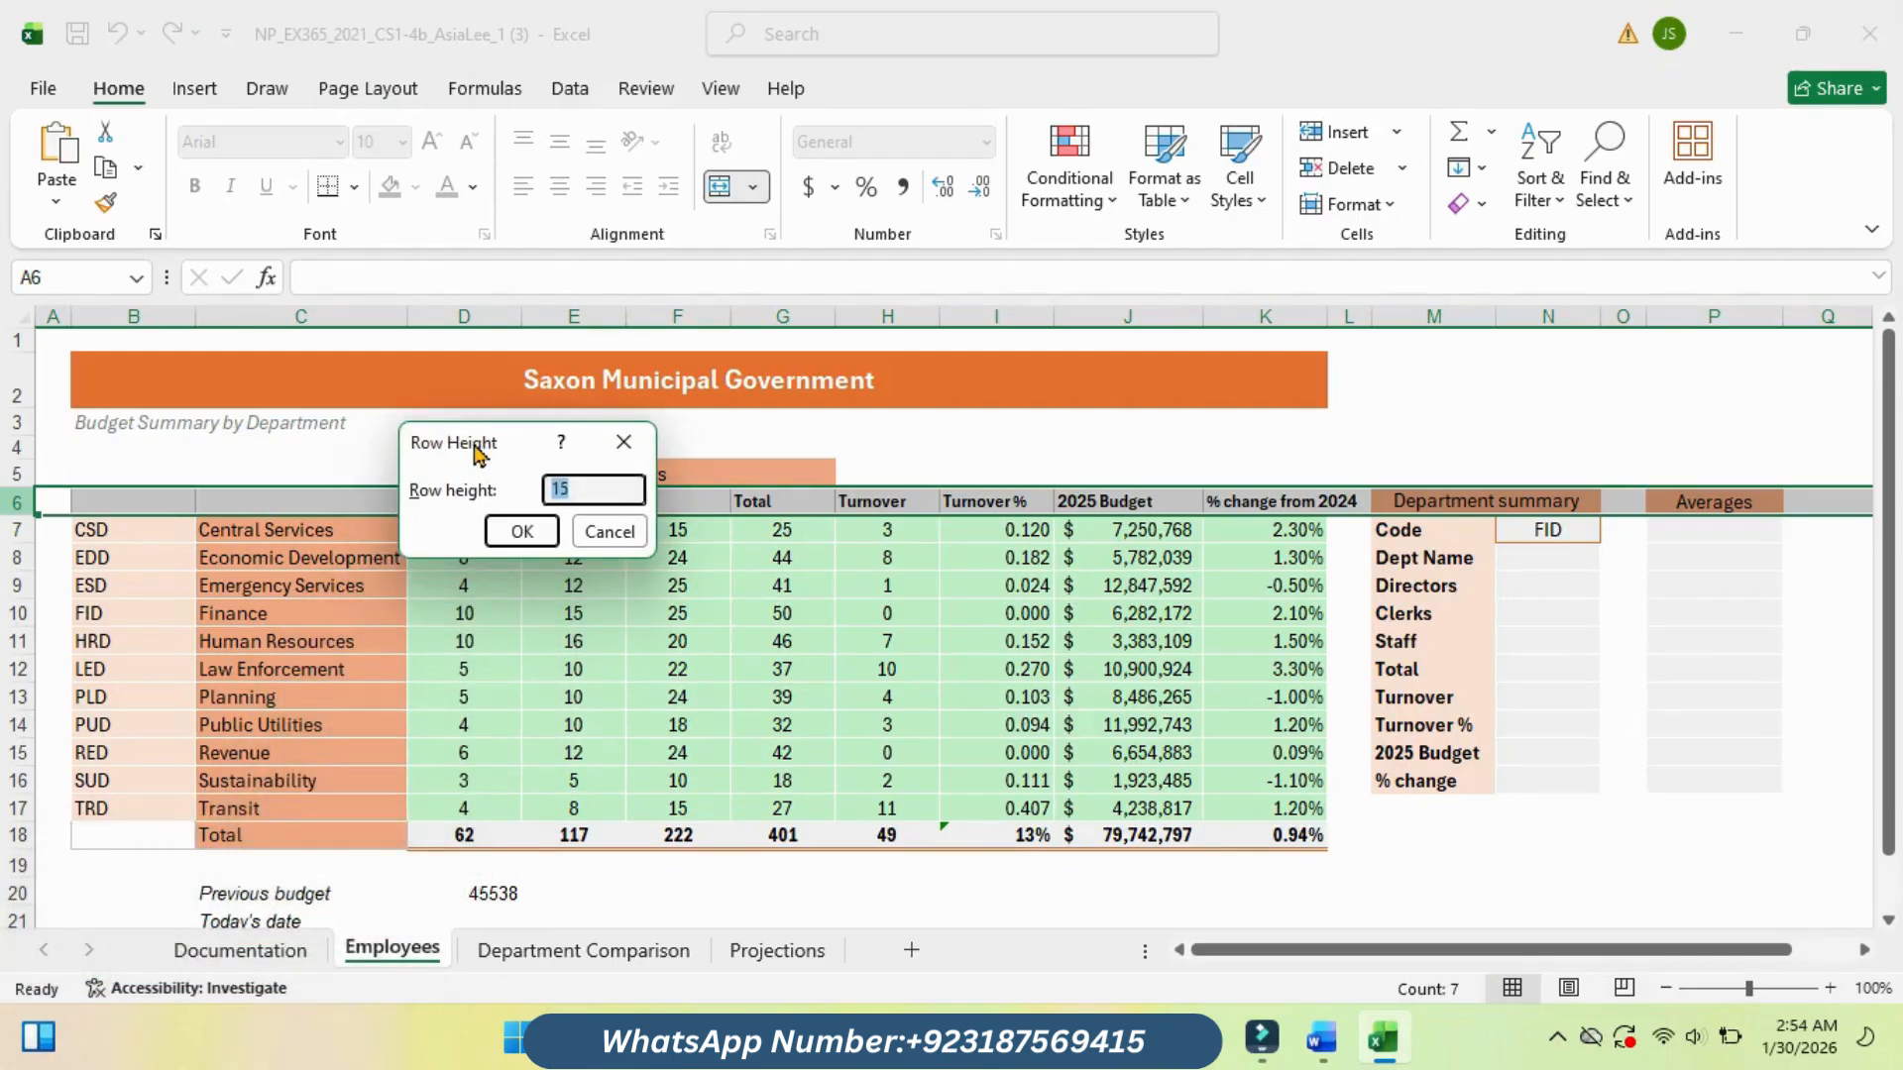
{"action": "left_click", "coordinate": [522, 532]}
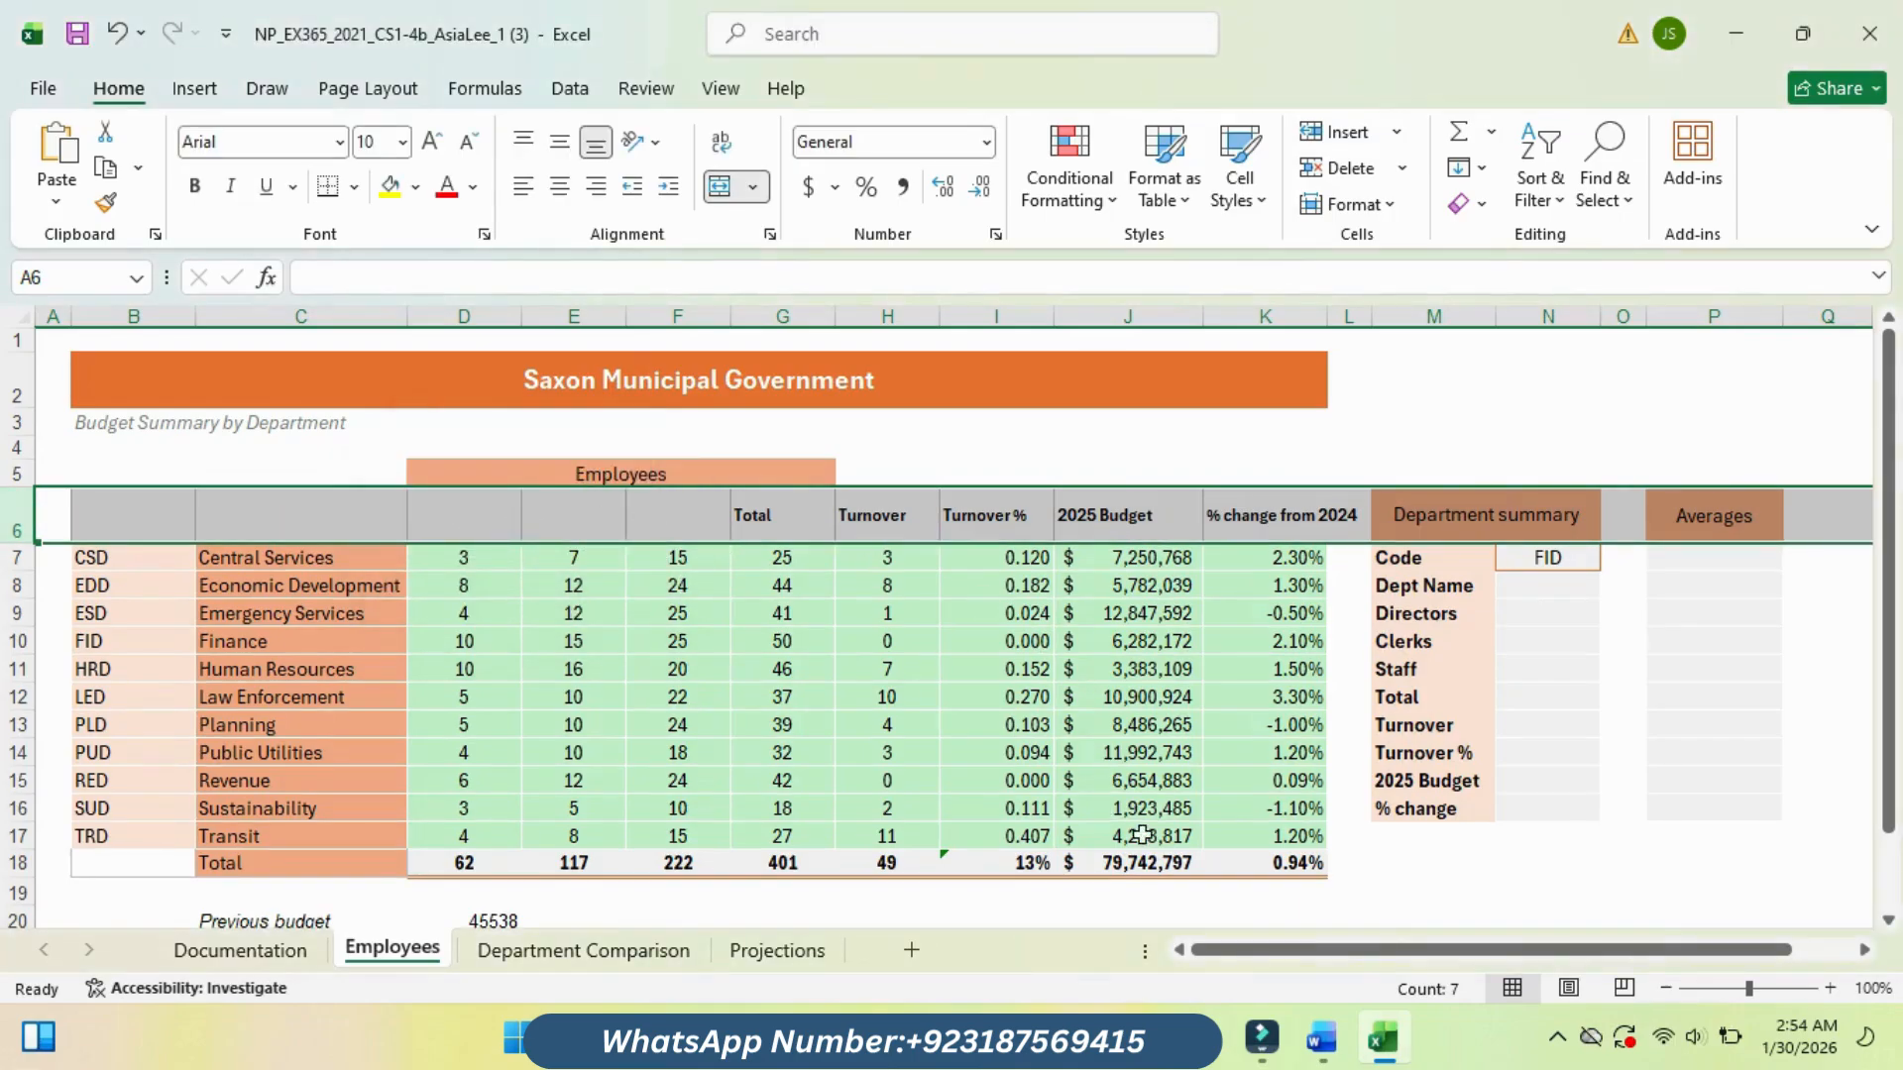
Step: Switch to the Word instructions and highlight project step 4, about merging and centering B3:K3, in turquoise
{"action": "mouse_move", "coordinate": [1350, 1051]}
{"action": "left_click", "coordinate": [1288, 892]}
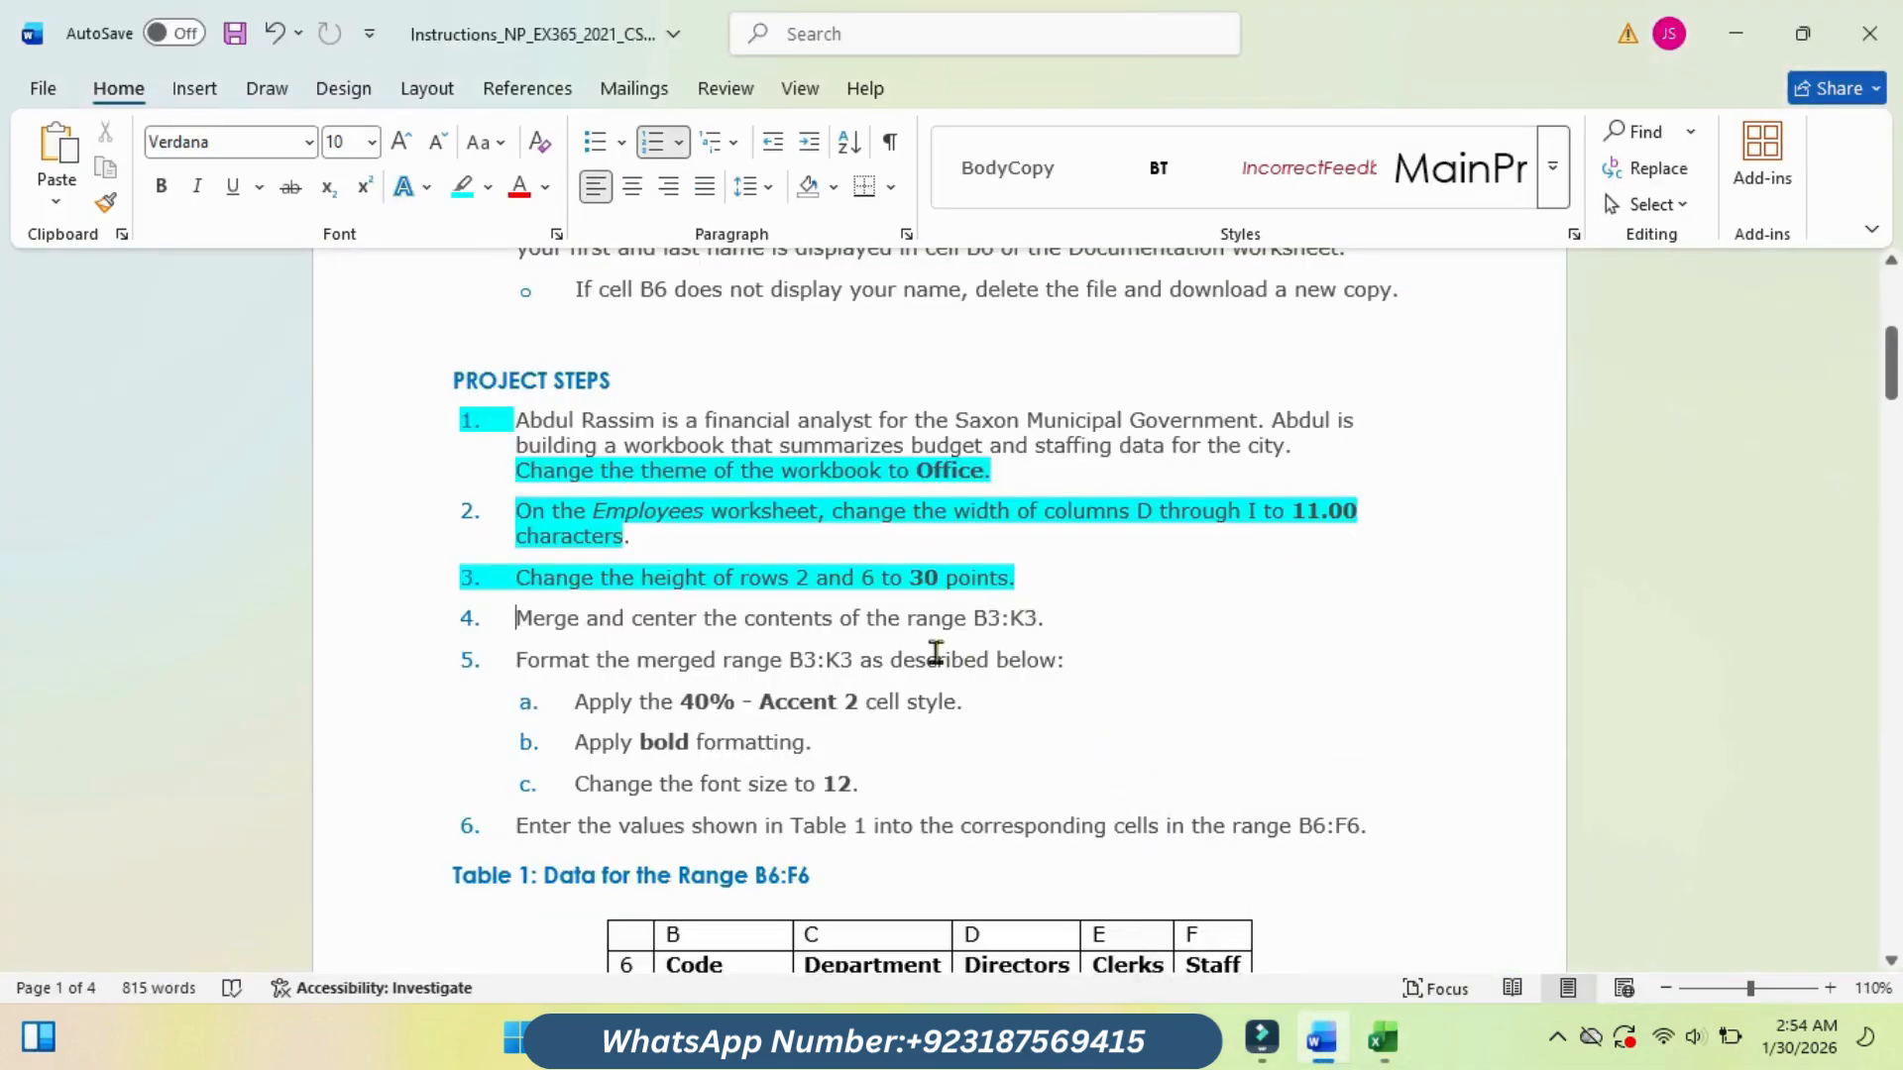
{"action": "left_click_drag", "start_coordinate": [514, 618], "coordinate": [1063, 627]}
{"action": "left_click", "coordinate": [1187, 572]}
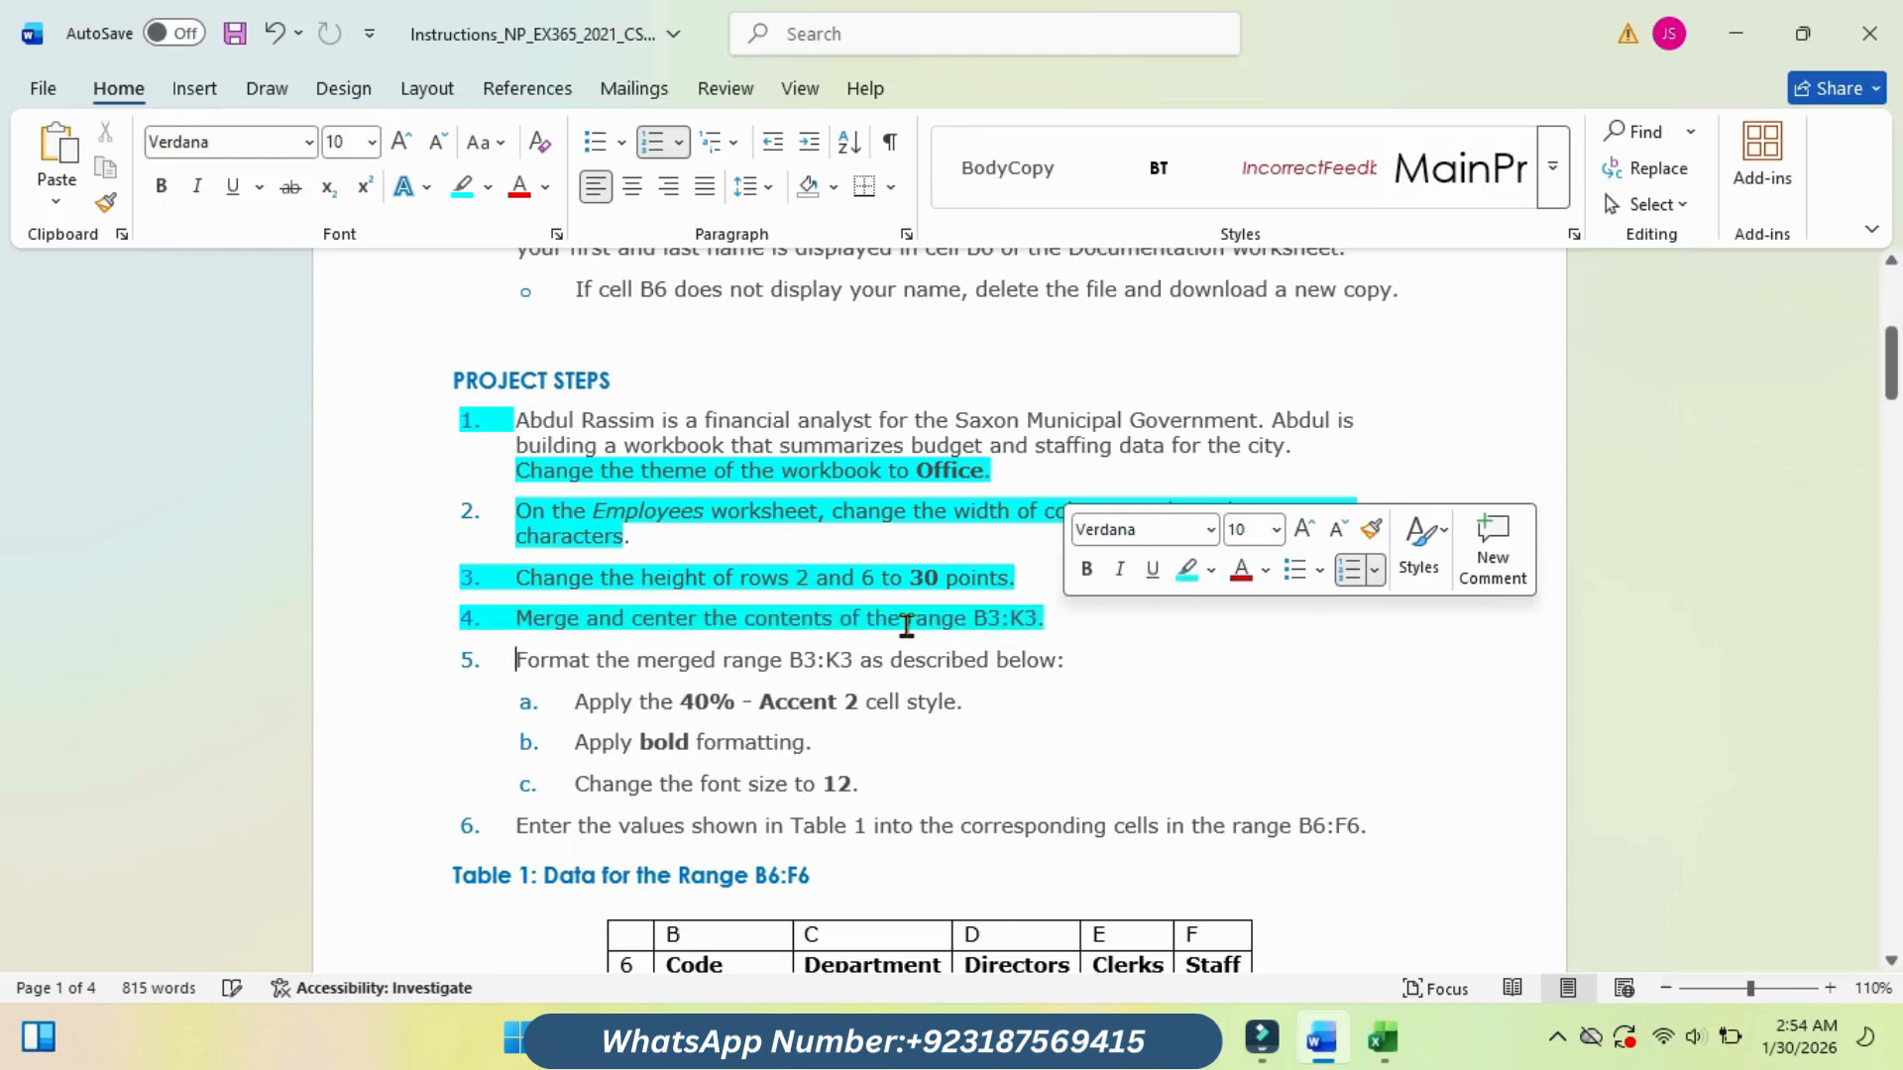
Step: Switch to Excel and merge and center the range B3:K3 on the Employees worksheet
{"action": "mouse_move", "coordinate": [1383, 1039]}
{"action": "left_click", "coordinate": [1348, 897]}
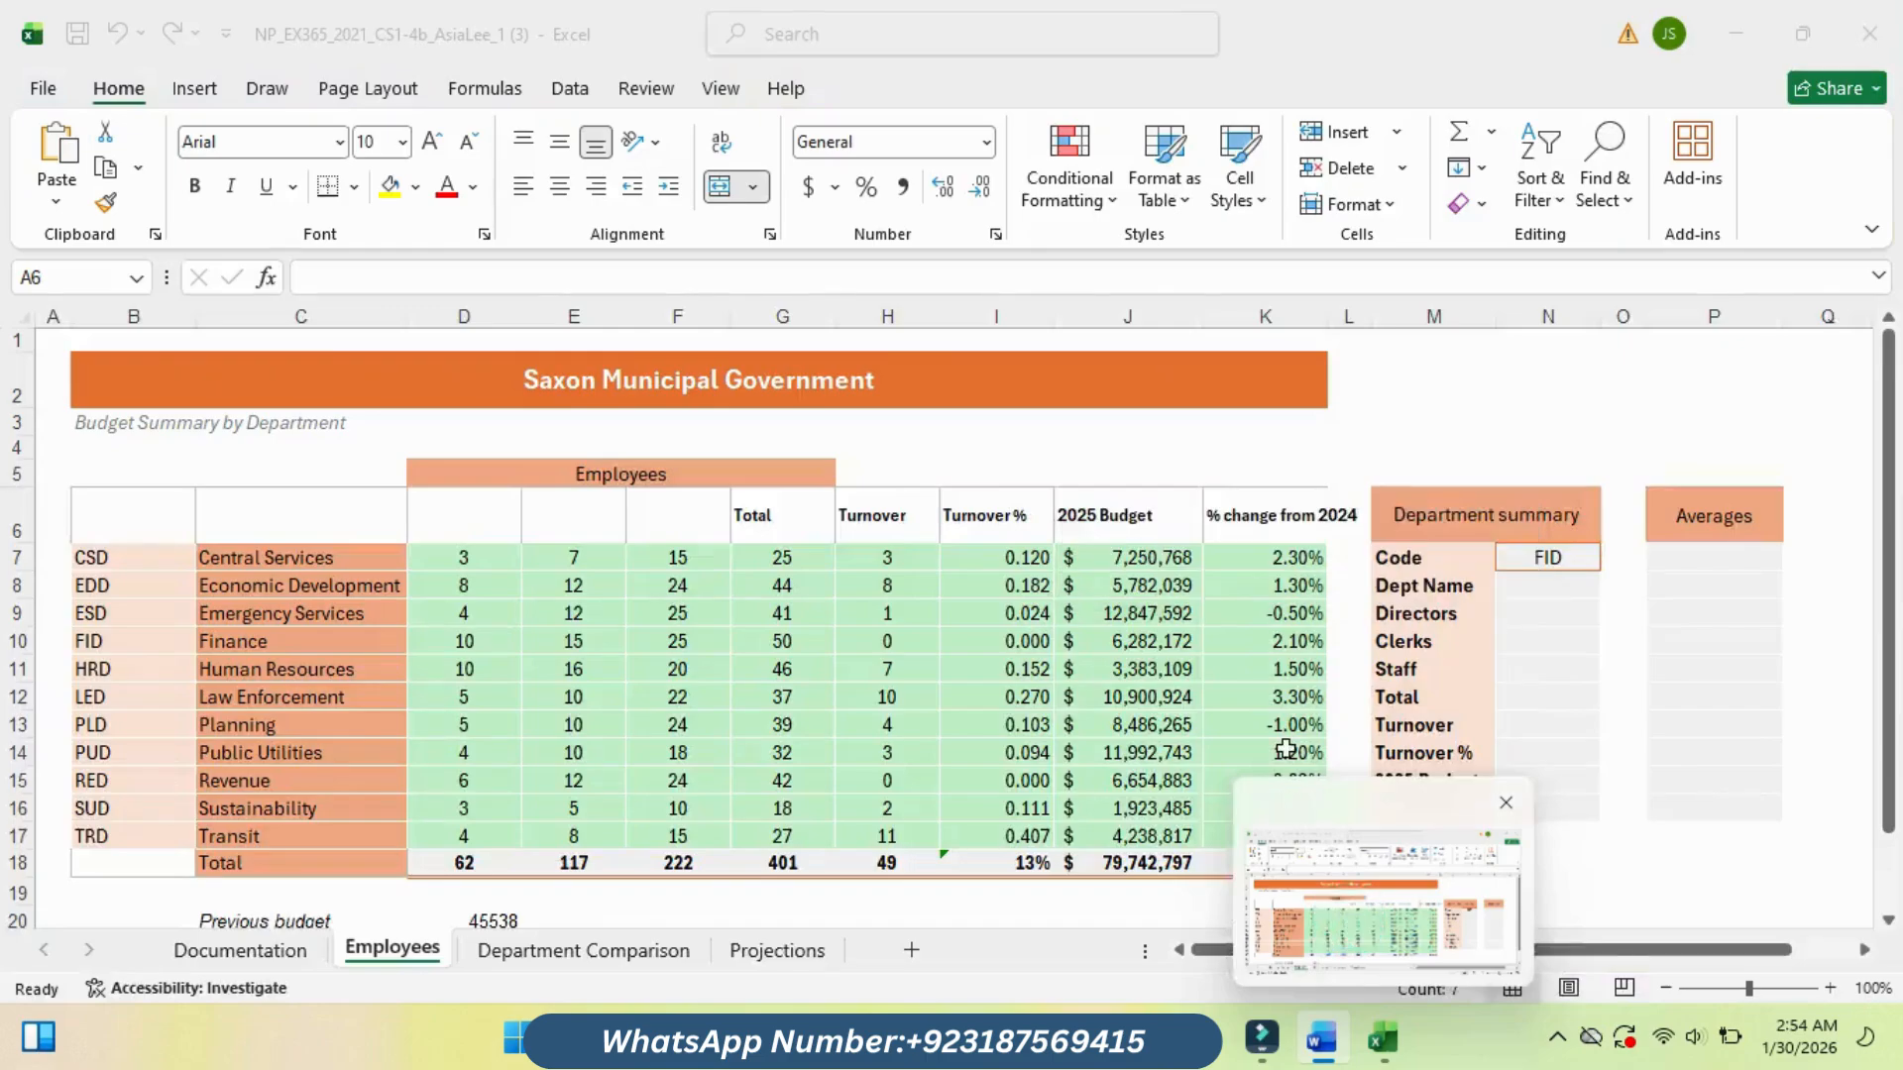
{"action": "left_click_drag", "start_coordinate": [147, 424], "coordinate": [1280, 422]}
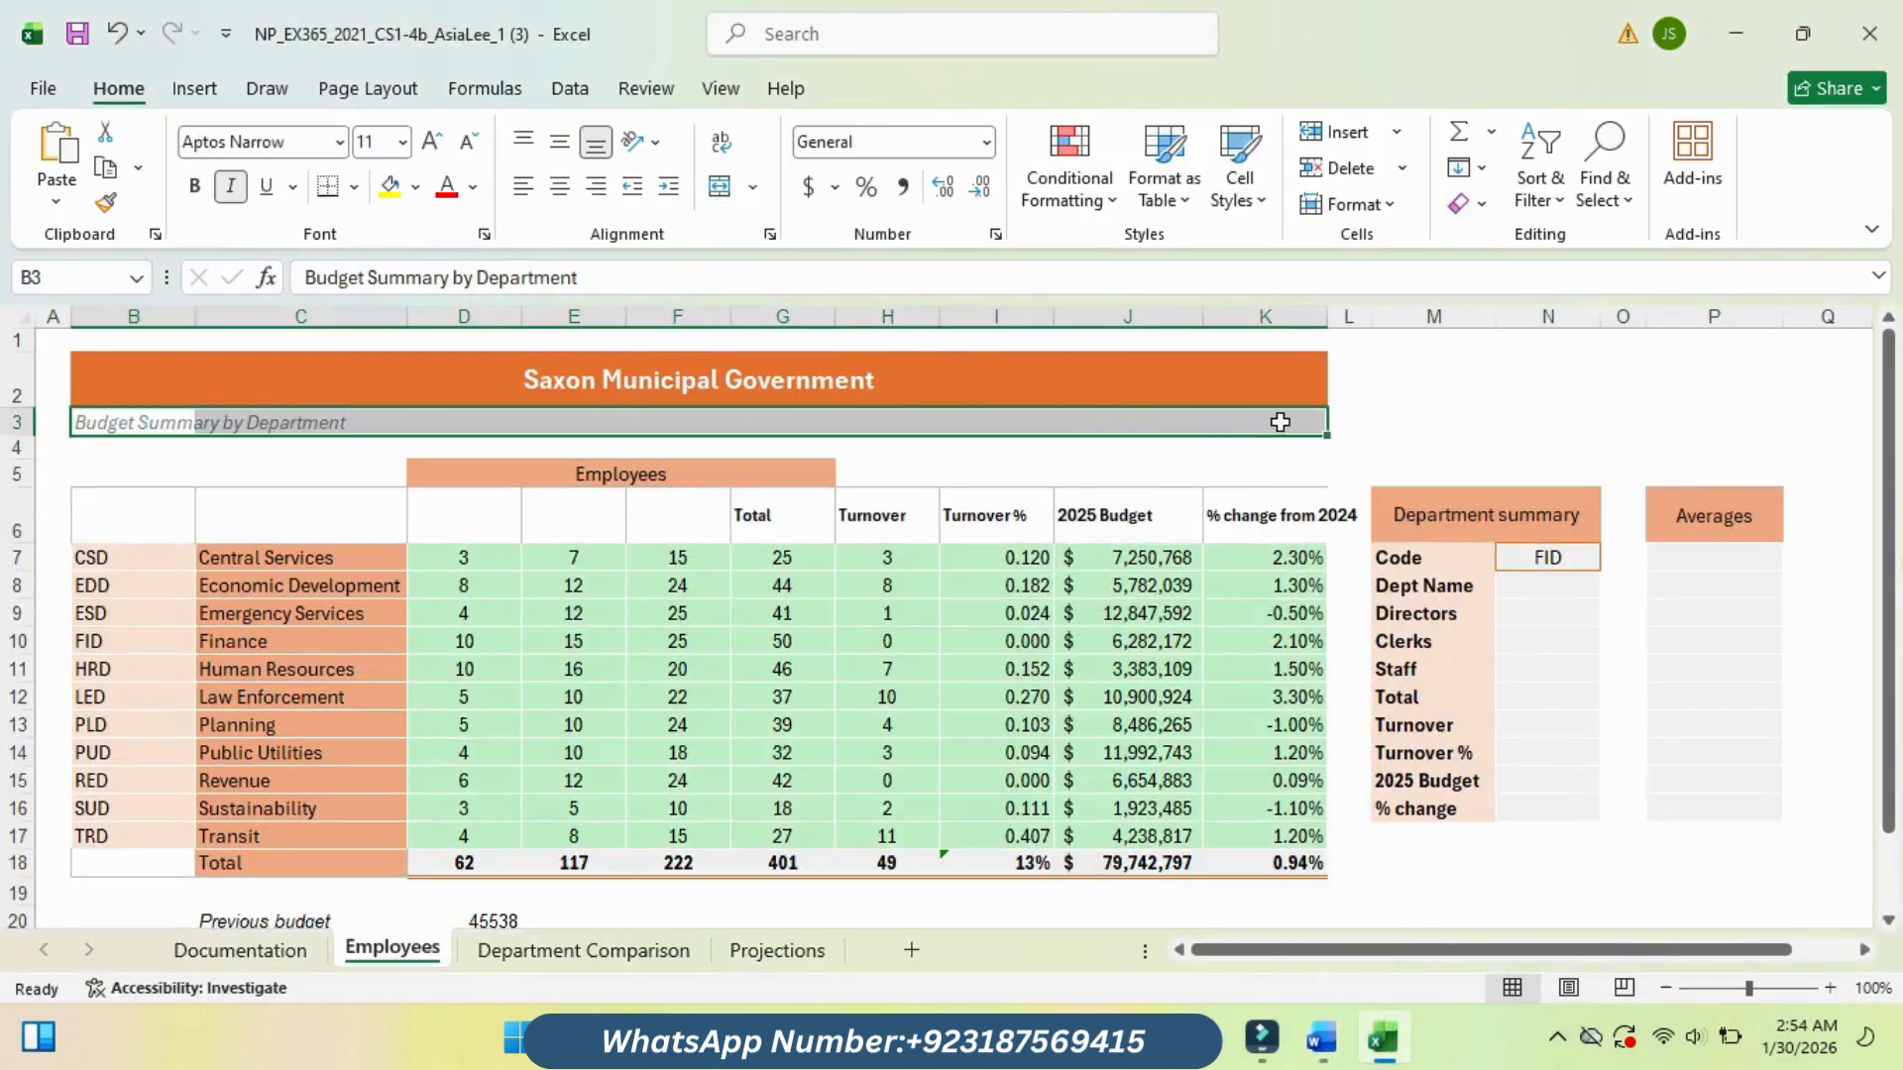
{"action": "left_click", "coordinate": [720, 188]}
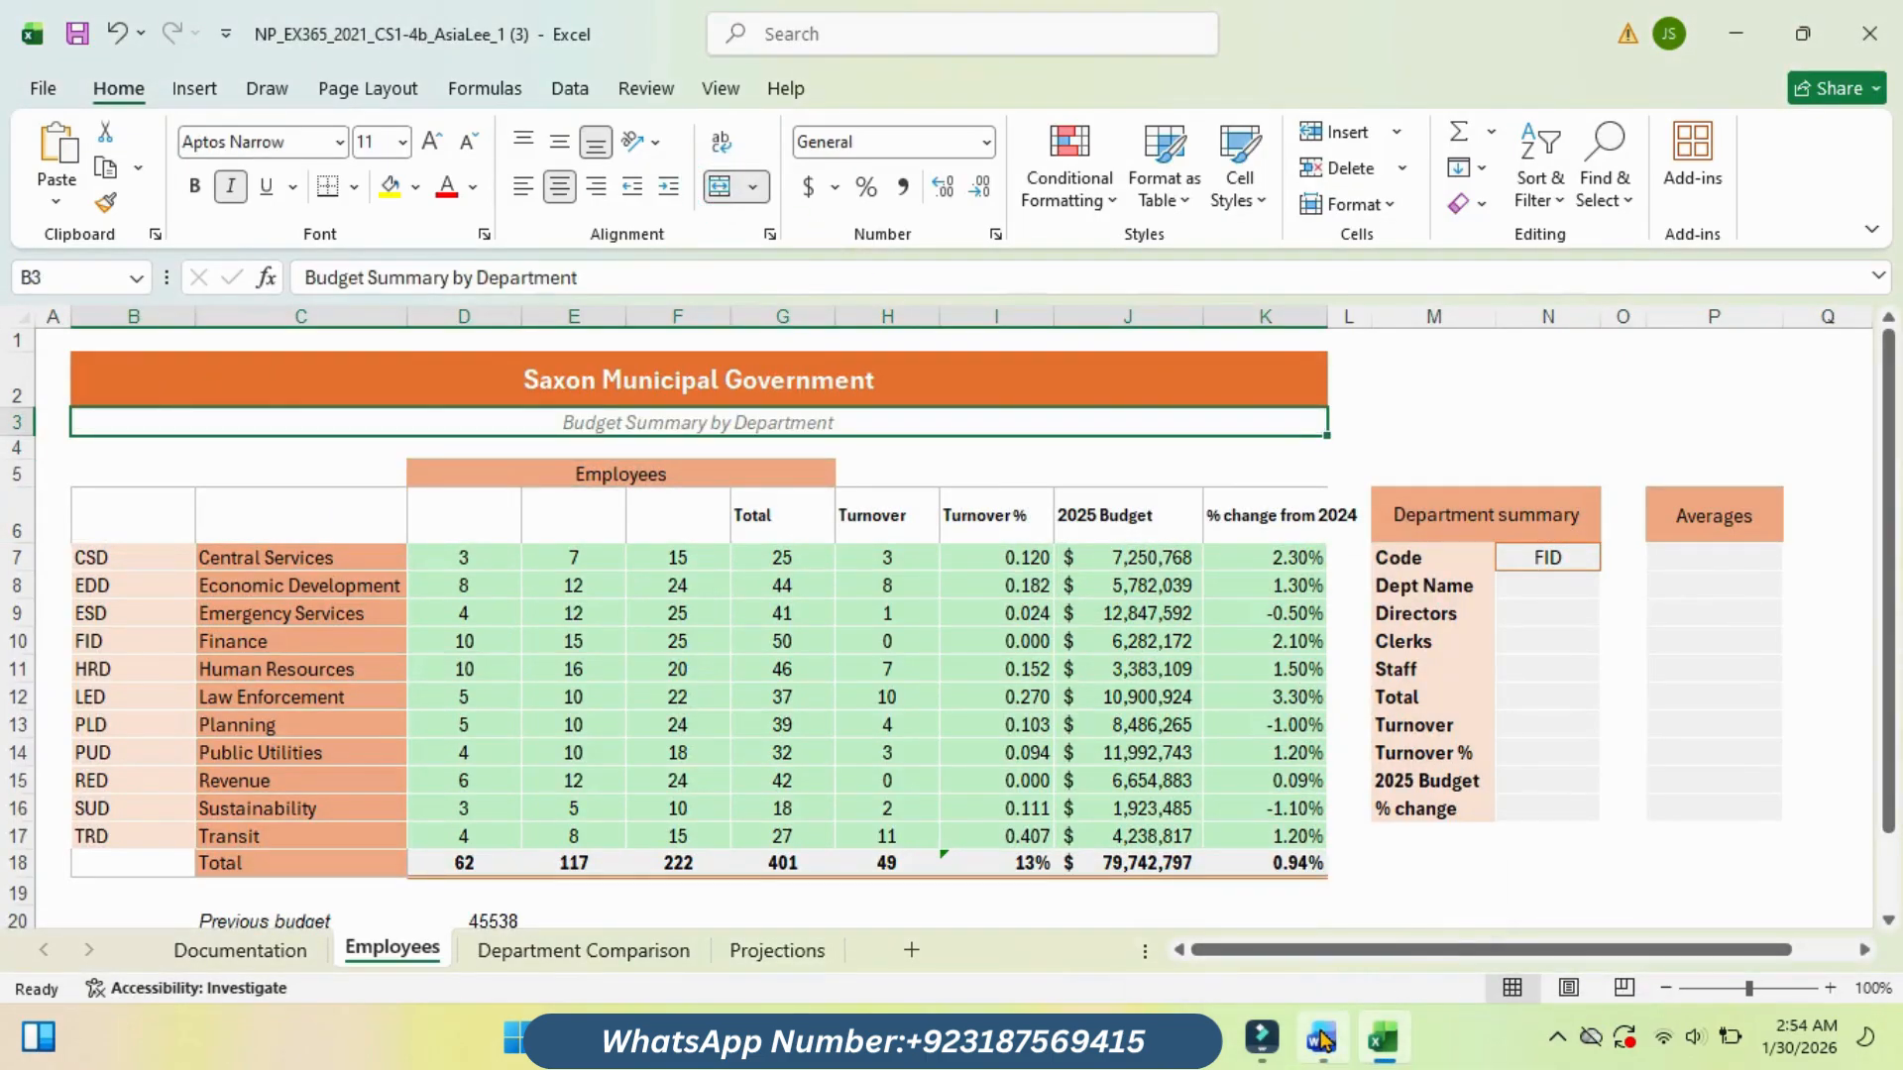
Step: Switch to the Word instructions and highlight item 5a, about the 40% - Accent 2 cell style, in turquoise
{"action": "left_click", "coordinate": [1279, 892]}
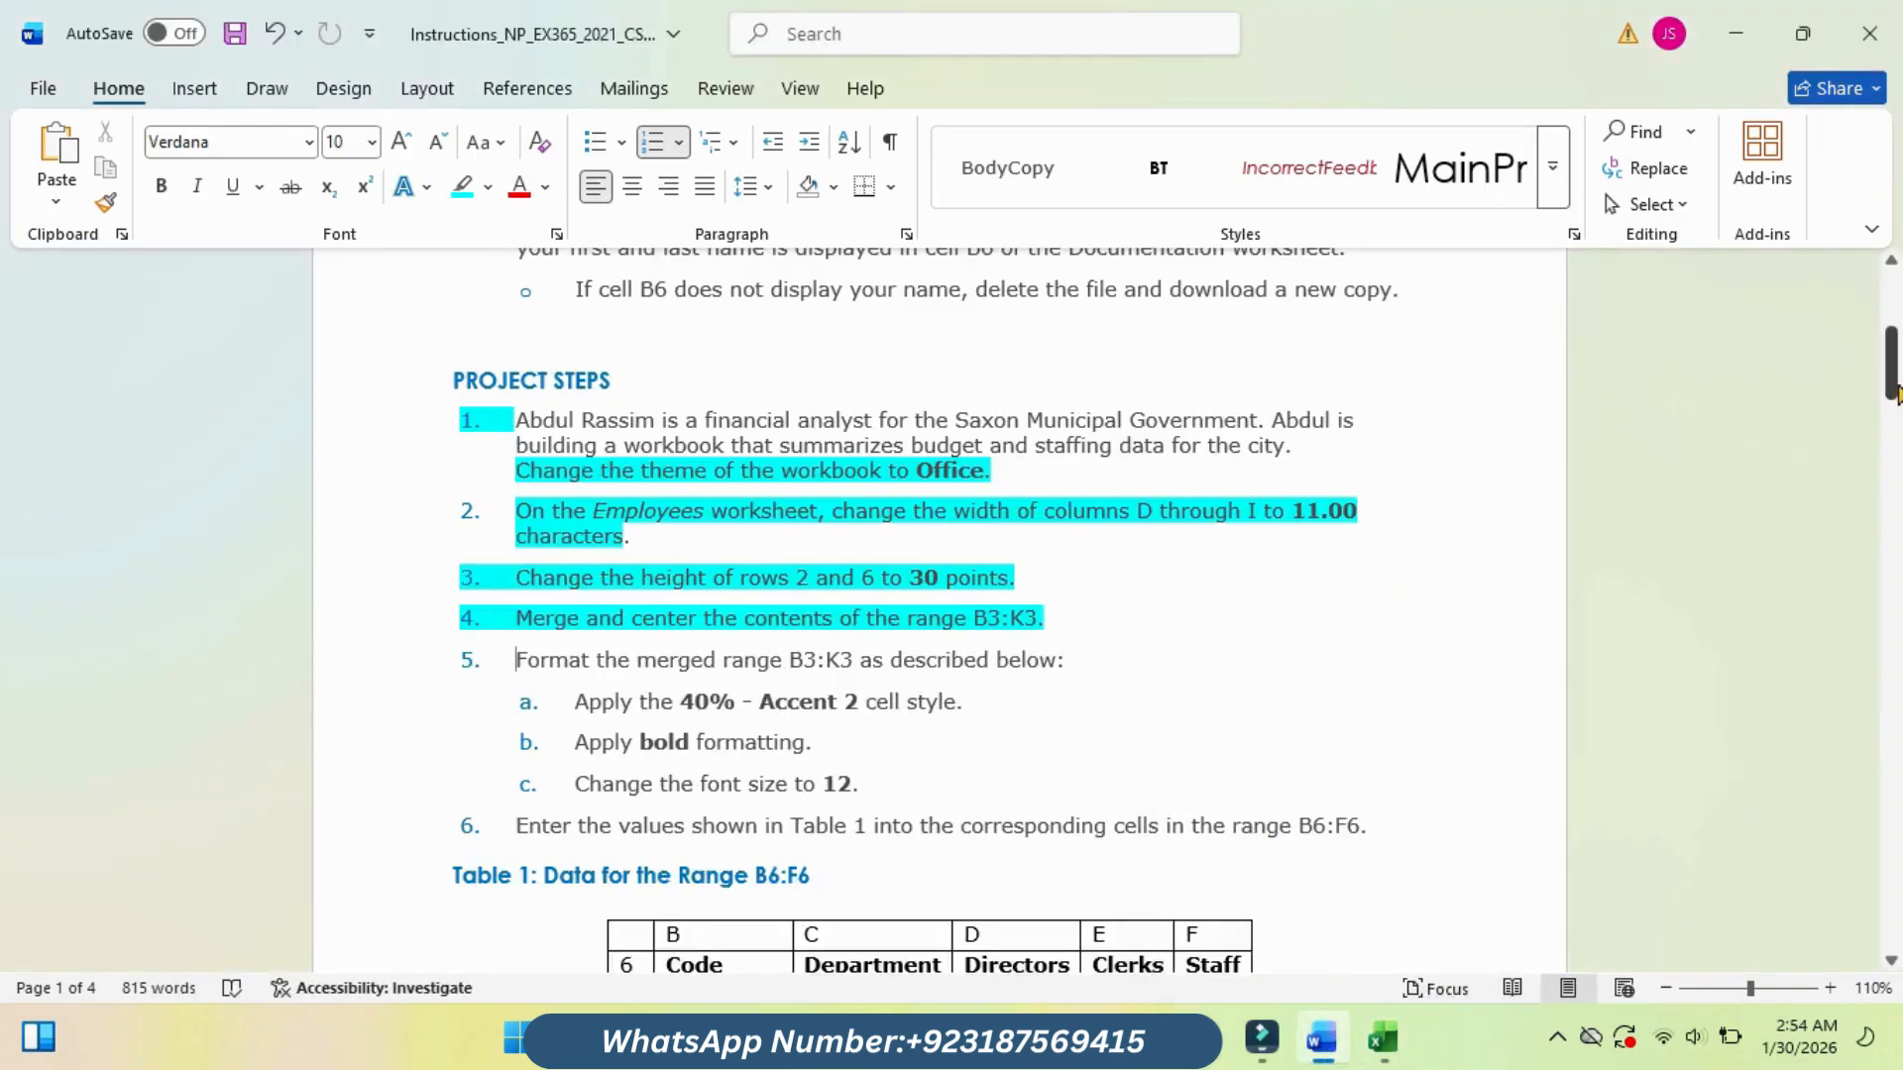
{"action": "left_click_drag", "start_coordinate": [1892, 364], "coordinate": [1891, 380]}
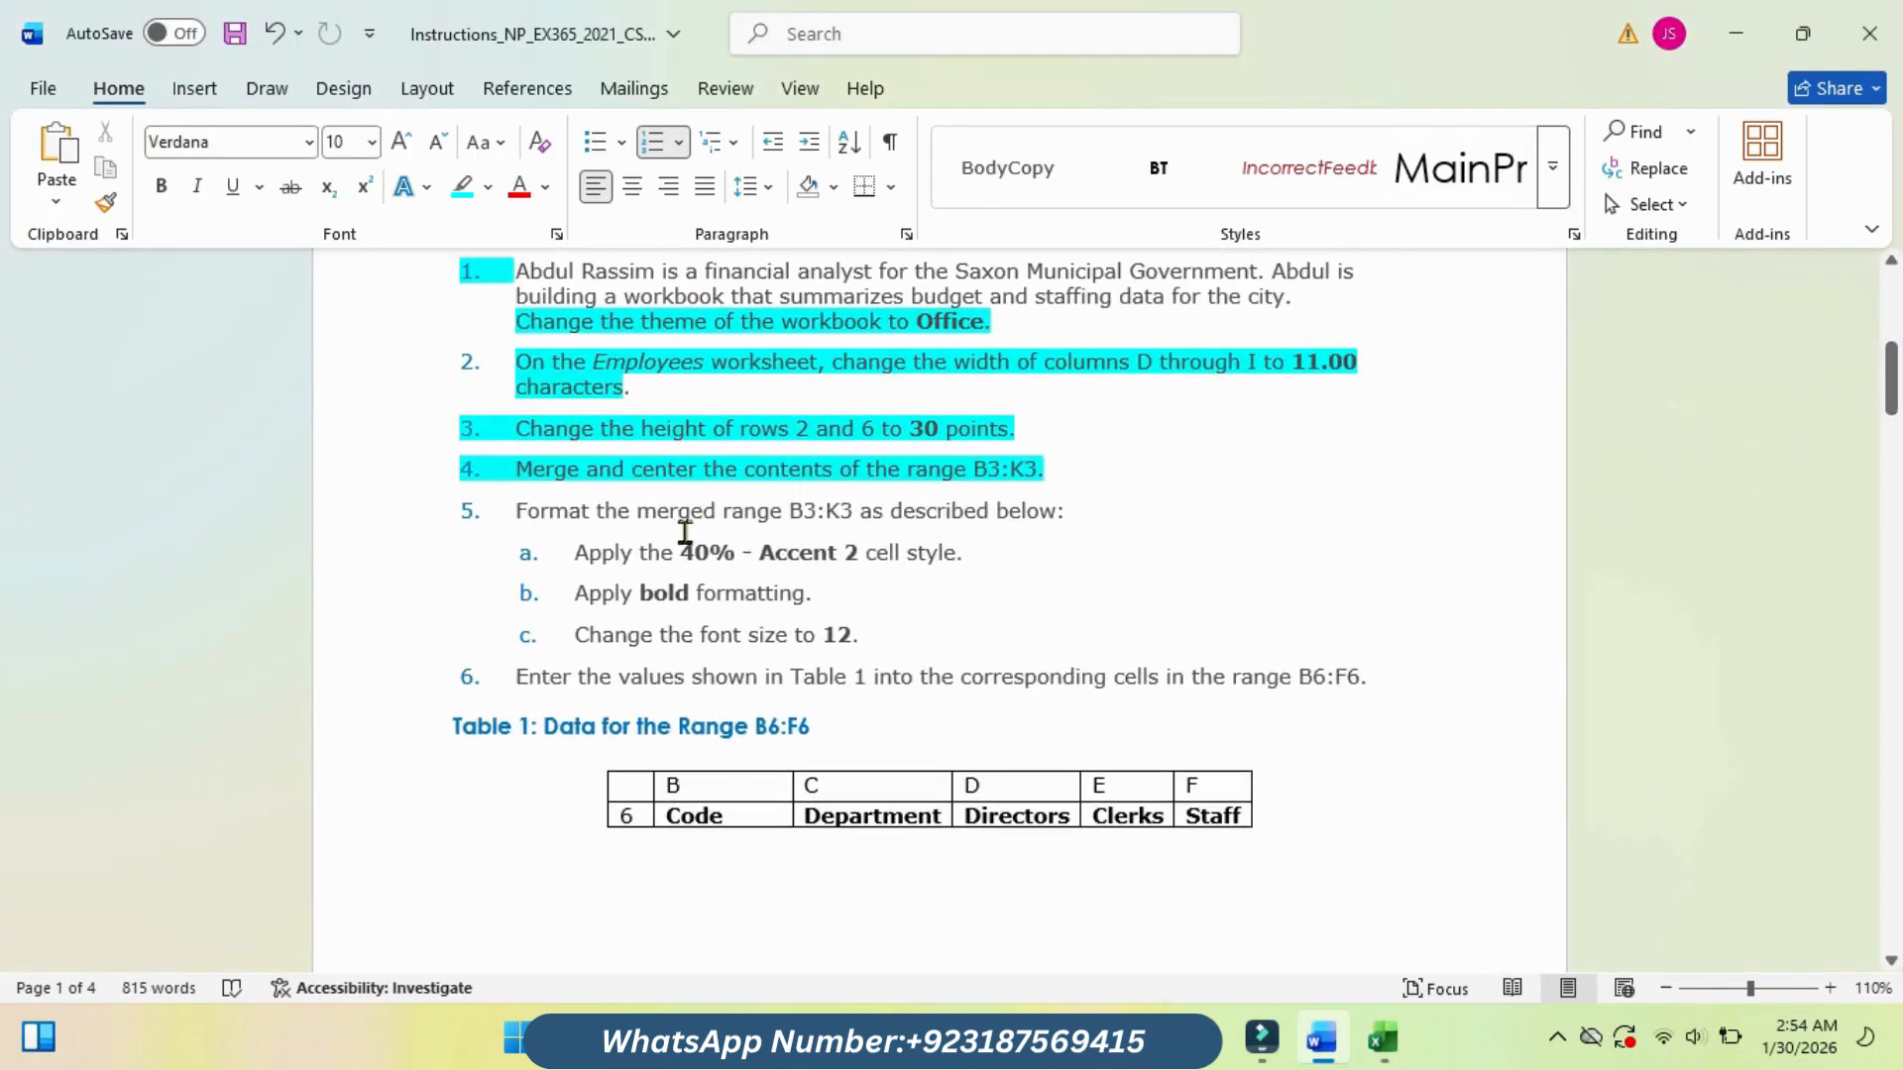
{"action": "left_click_drag", "start_coordinate": [579, 552], "coordinate": [967, 553]}
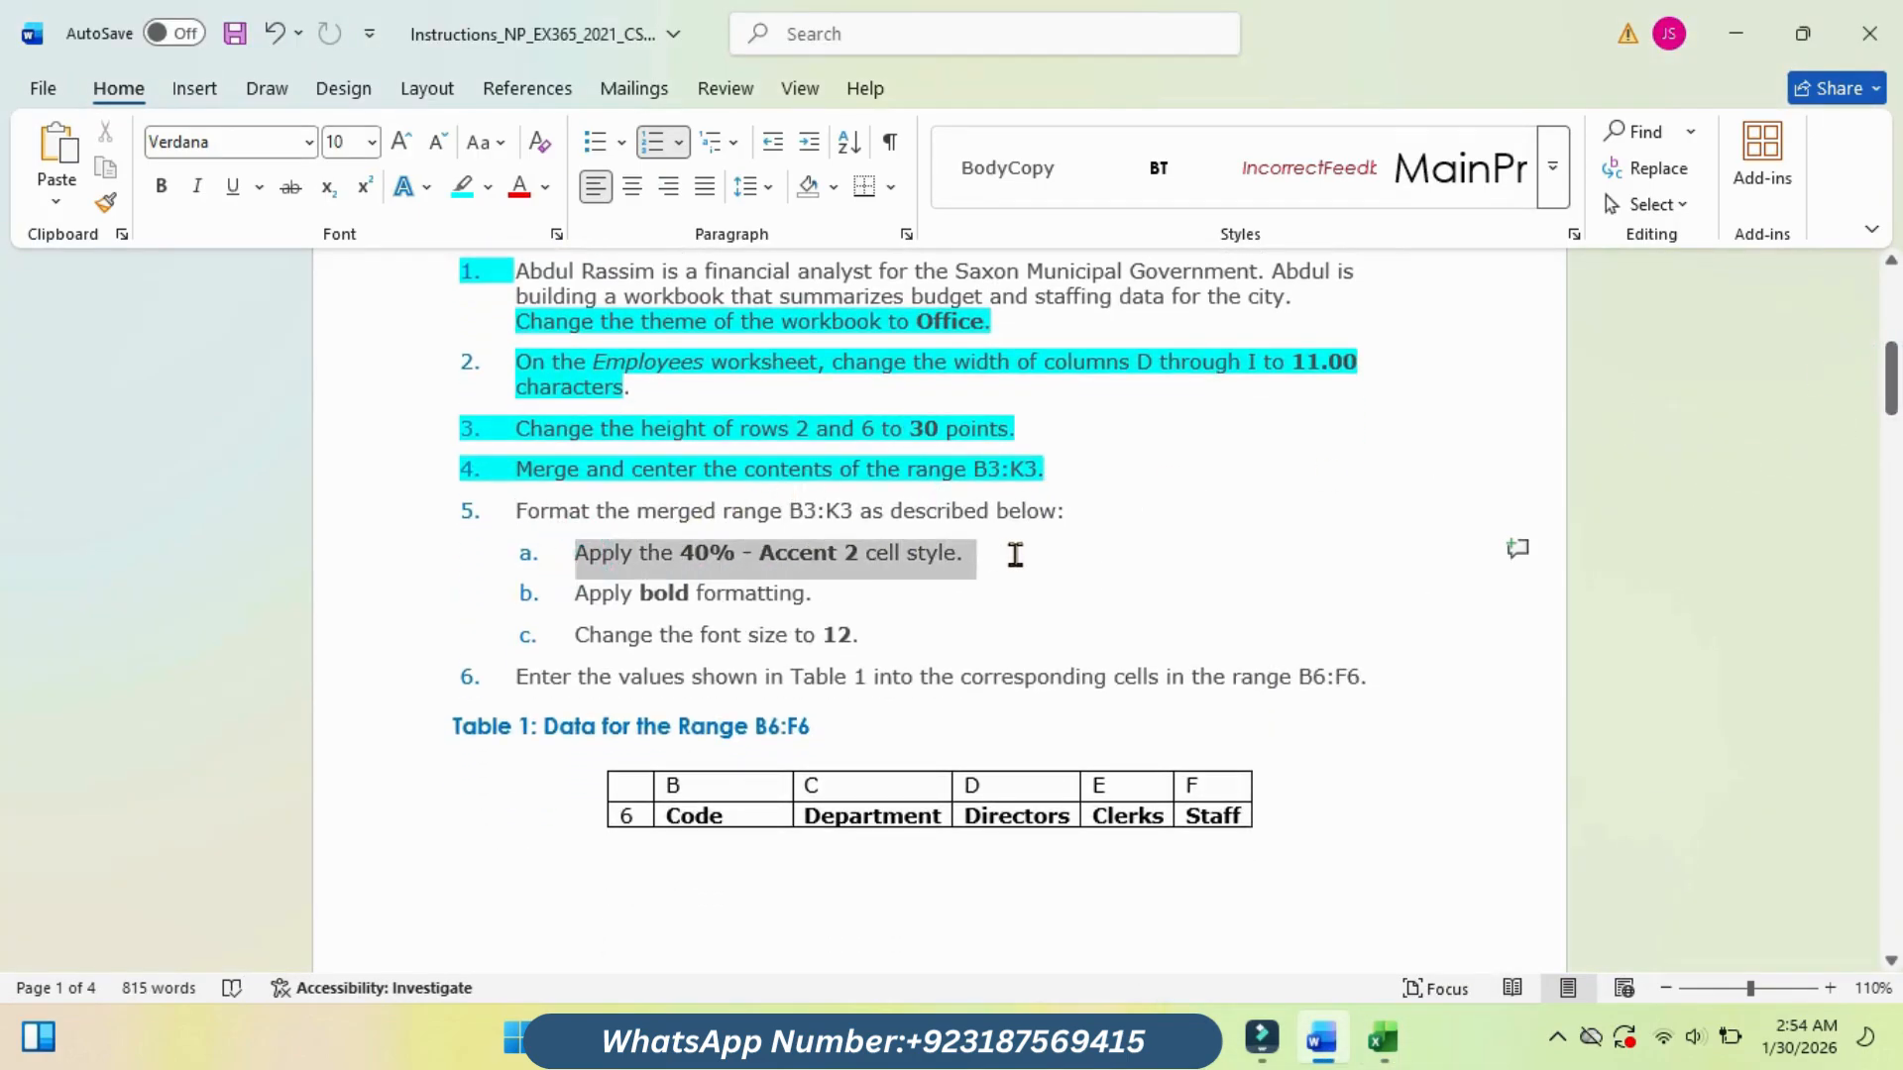
{"action": "left_click", "coordinate": [1136, 506]}
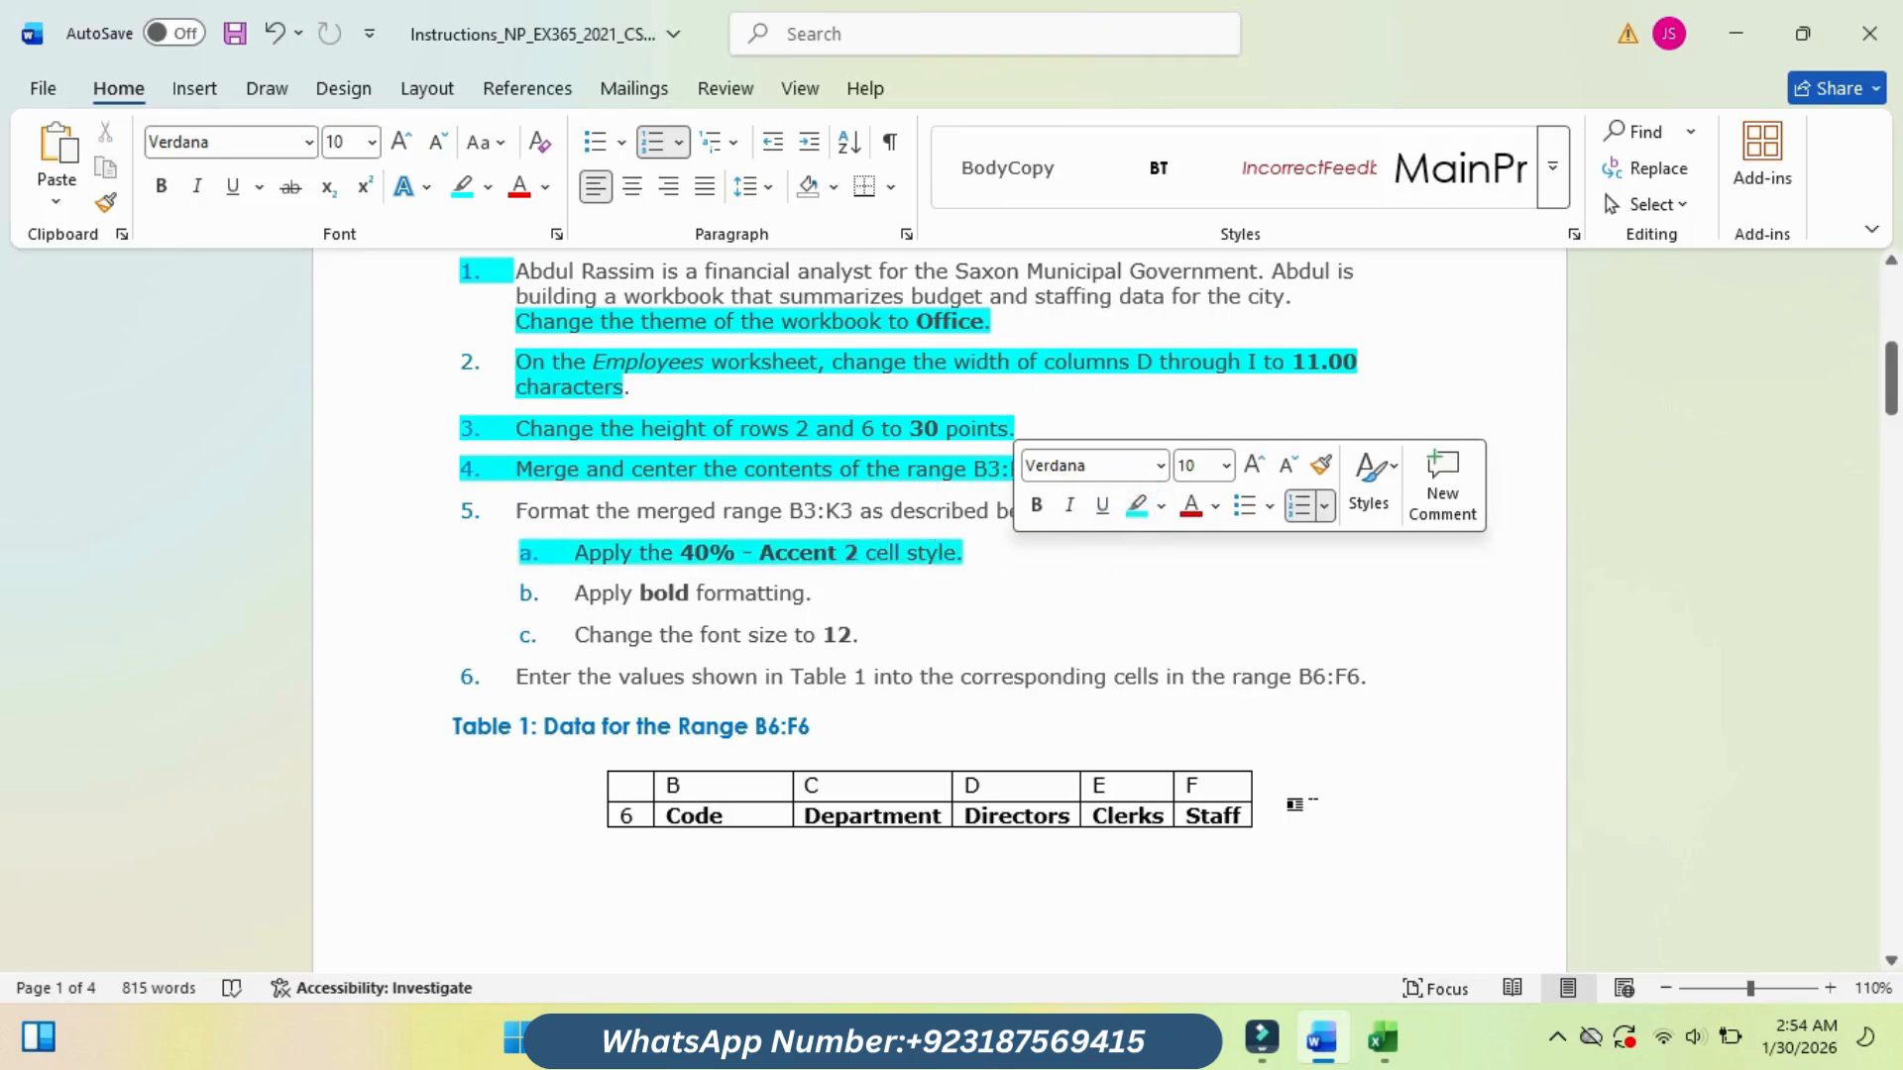
Step: Switch to Excel and apply the 40% - Accent2 cell style to the merged range B3:K3
{"action": "mouse_move", "coordinate": [1383, 1038]}
{"action": "left_click", "coordinate": [1364, 941]}
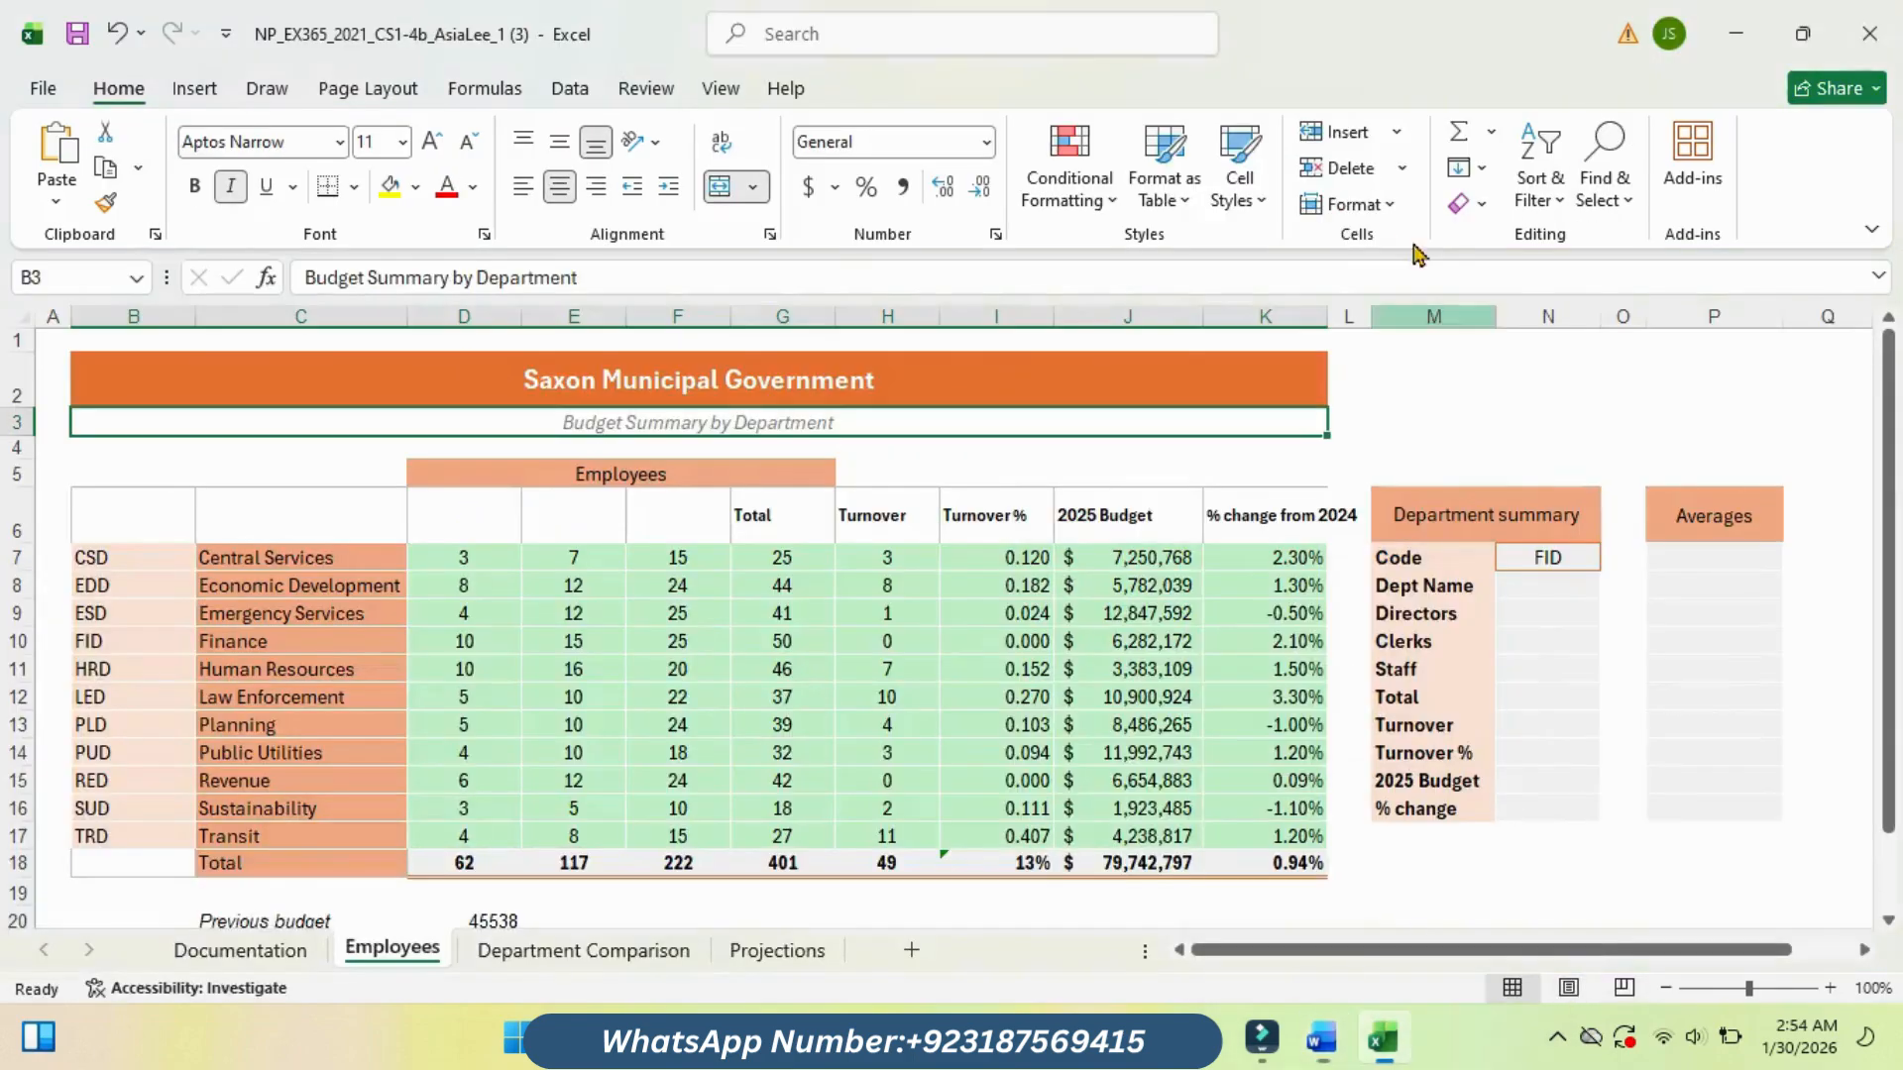
{"action": "left_click", "coordinate": [1258, 198]}
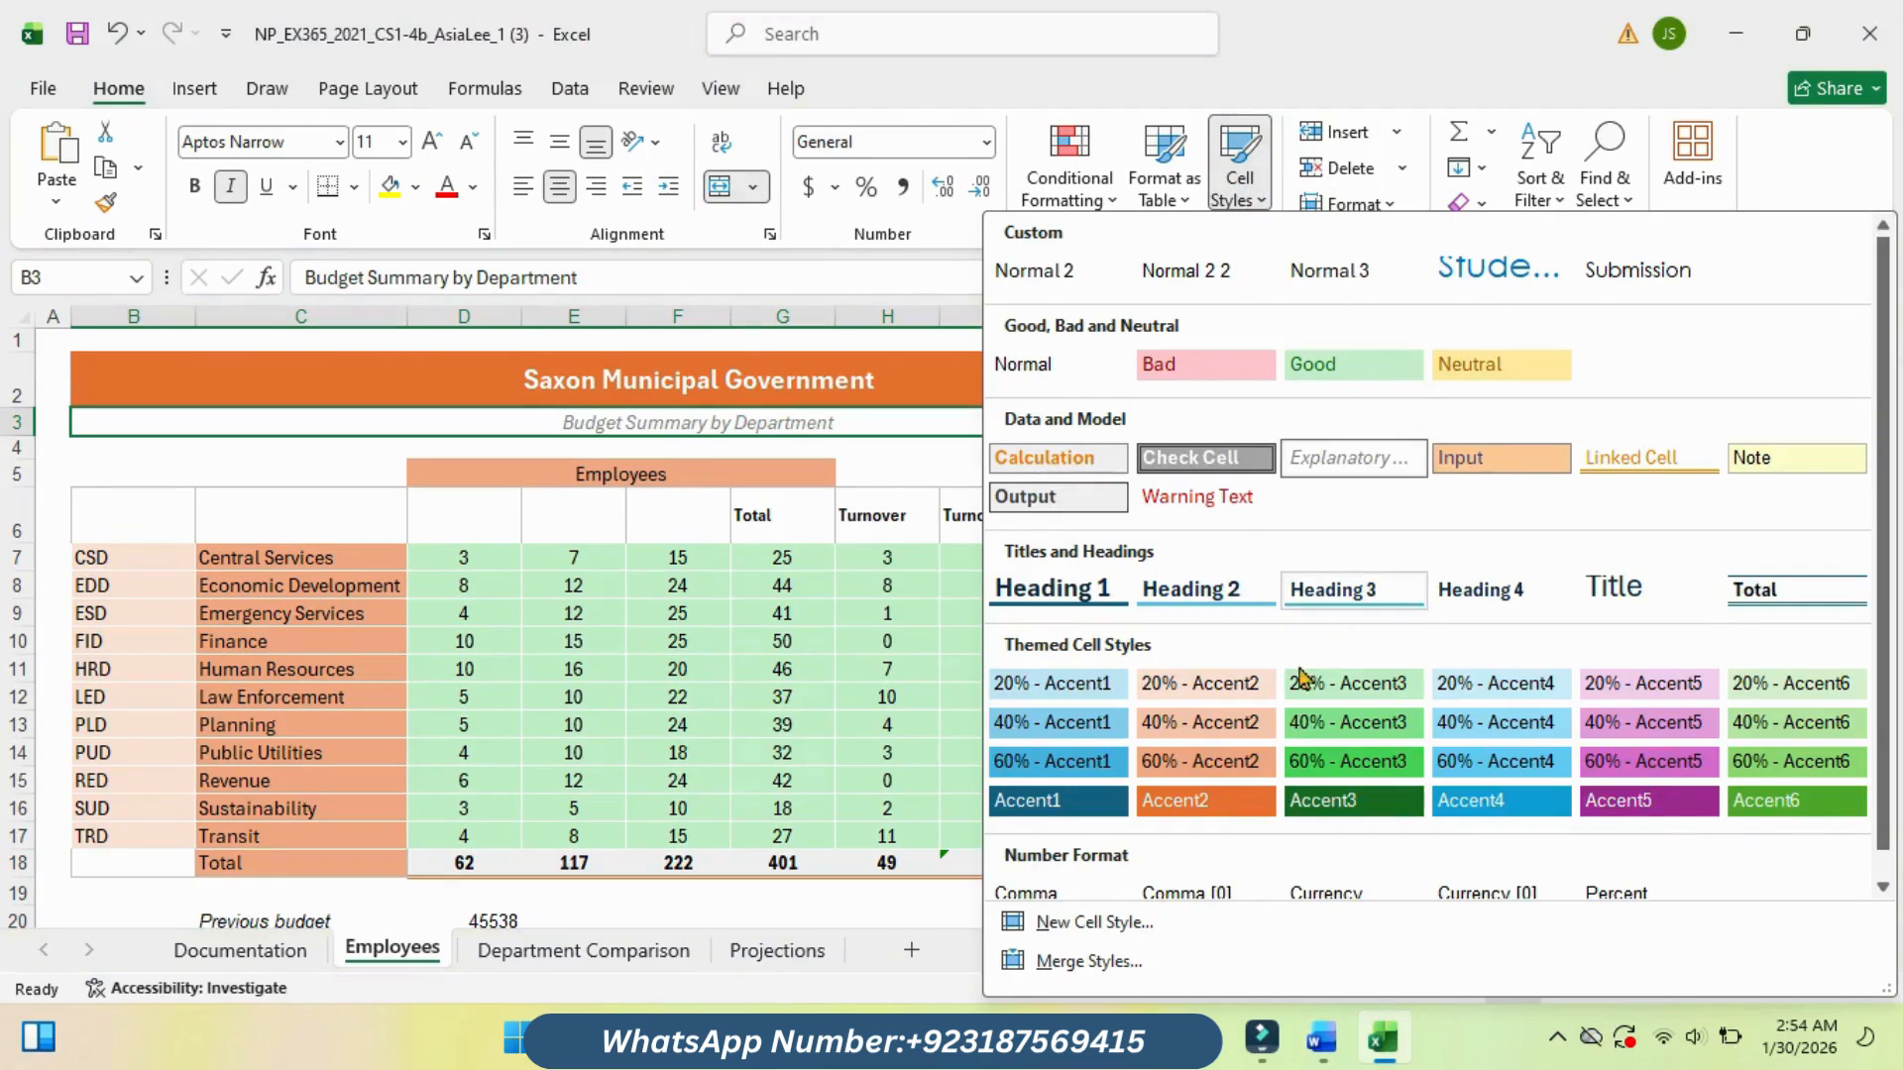
{"action": "left_click", "coordinate": [1227, 714]}
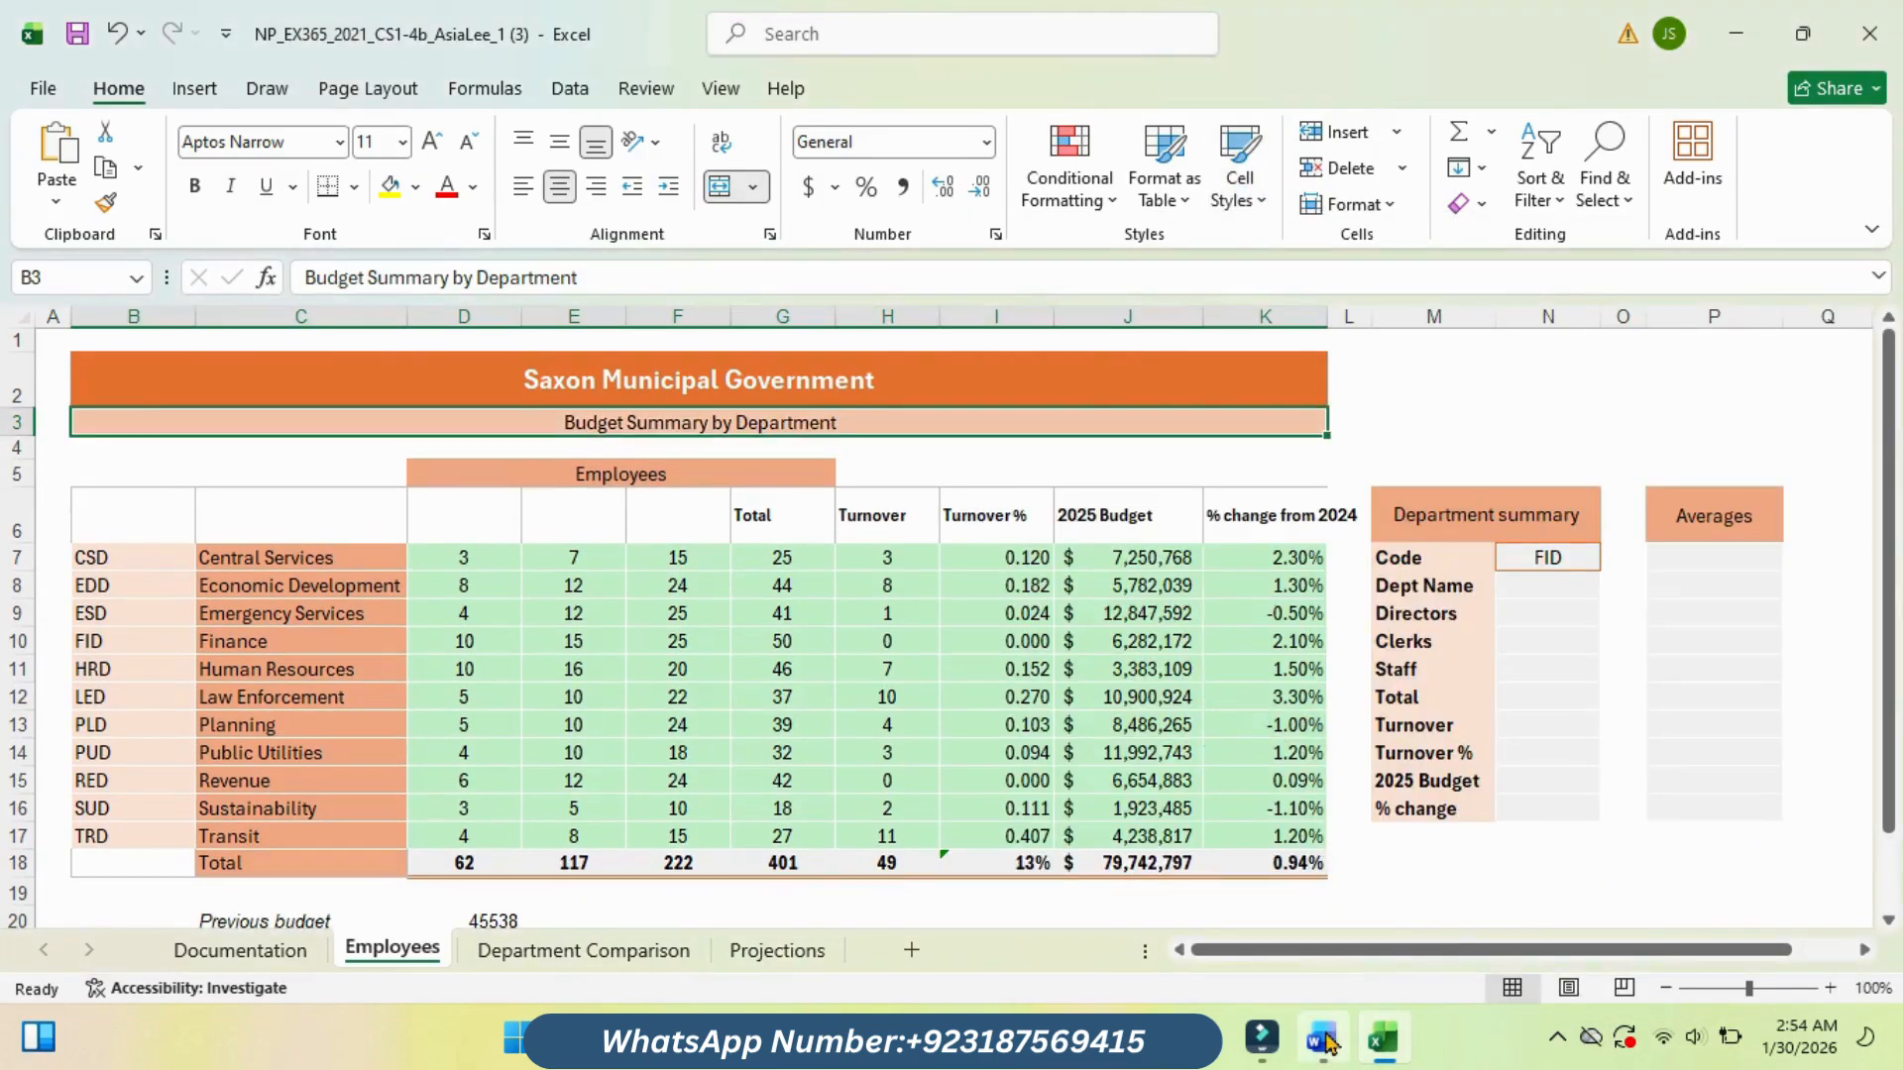
Step: Switch to the Word instructions and highlight item 5b, about applying bold formatting, in turquoise
{"action": "mouse_move", "coordinate": [1326, 1041]}
{"action": "left_click", "coordinate": [1288, 882]}
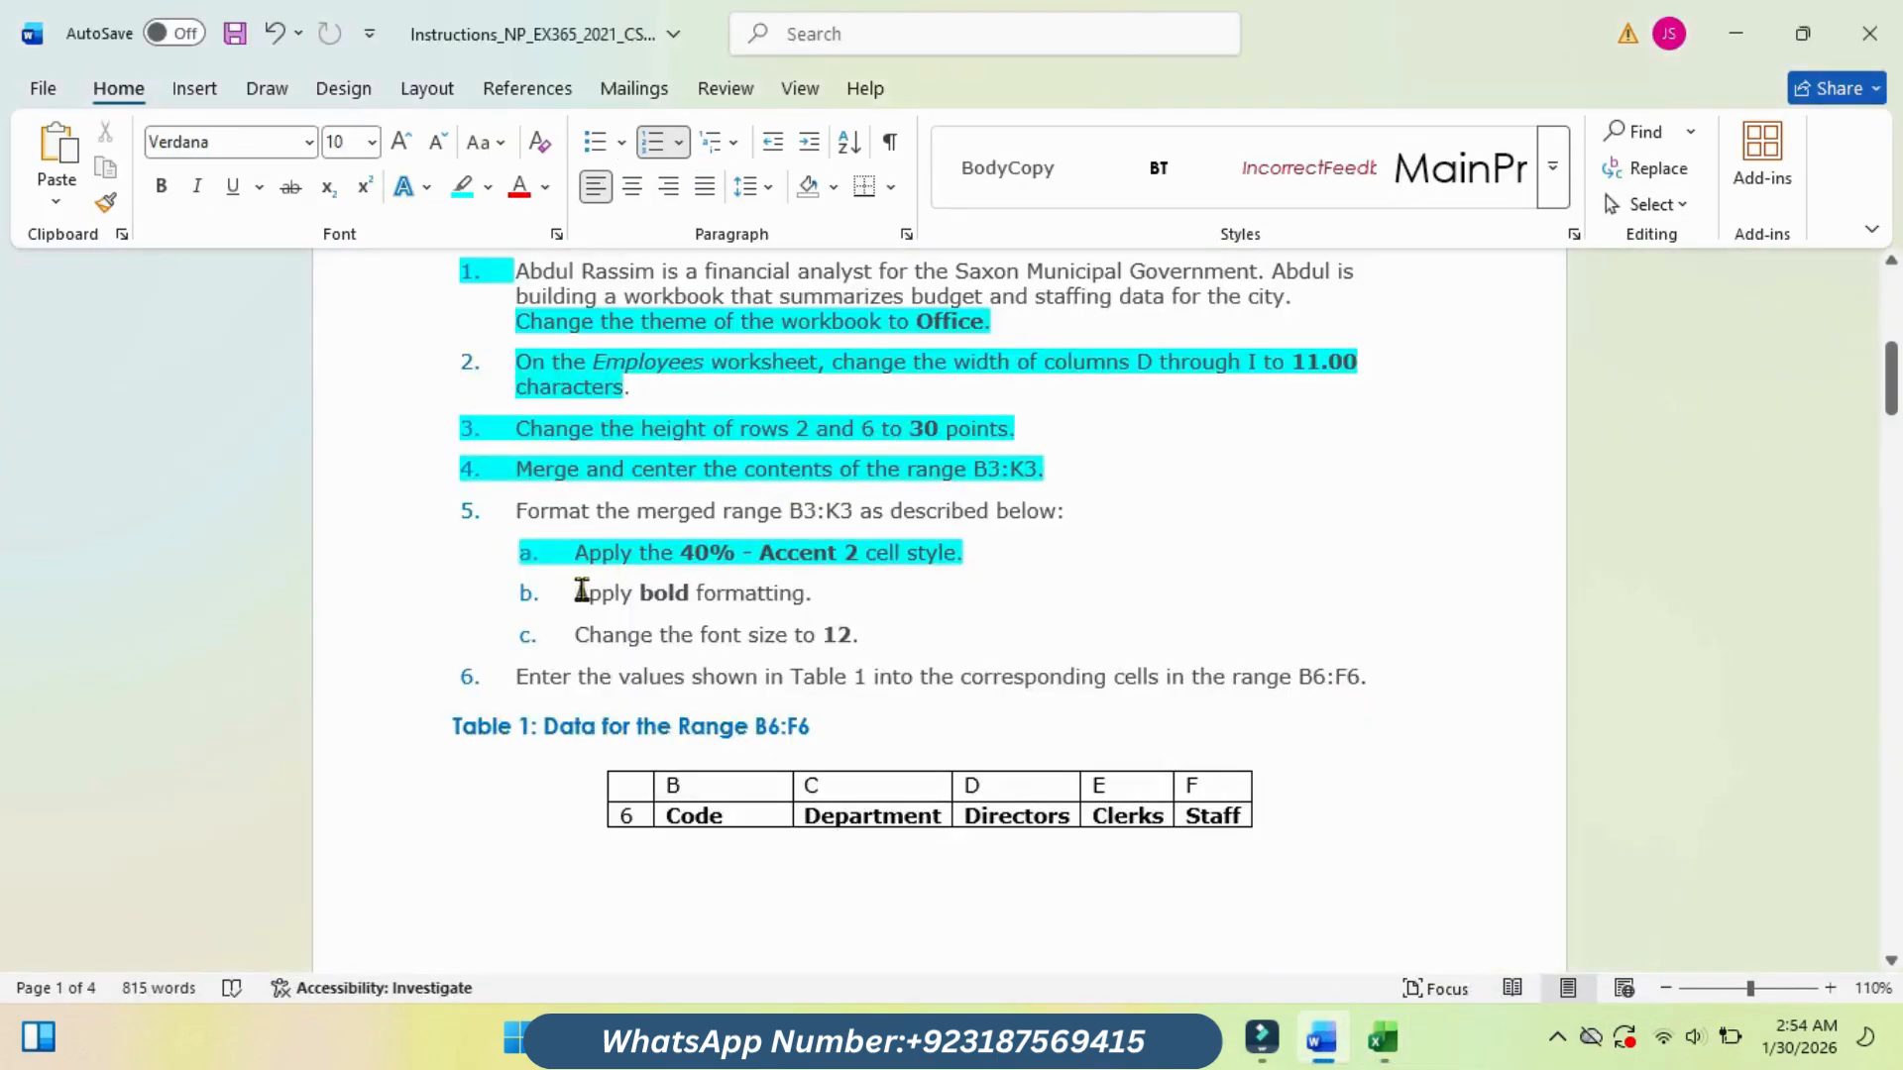
{"action": "left_click_drag", "start_coordinate": [577, 593], "coordinate": [818, 597]}
{"action": "left_click", "coordinate": [934, 551]}
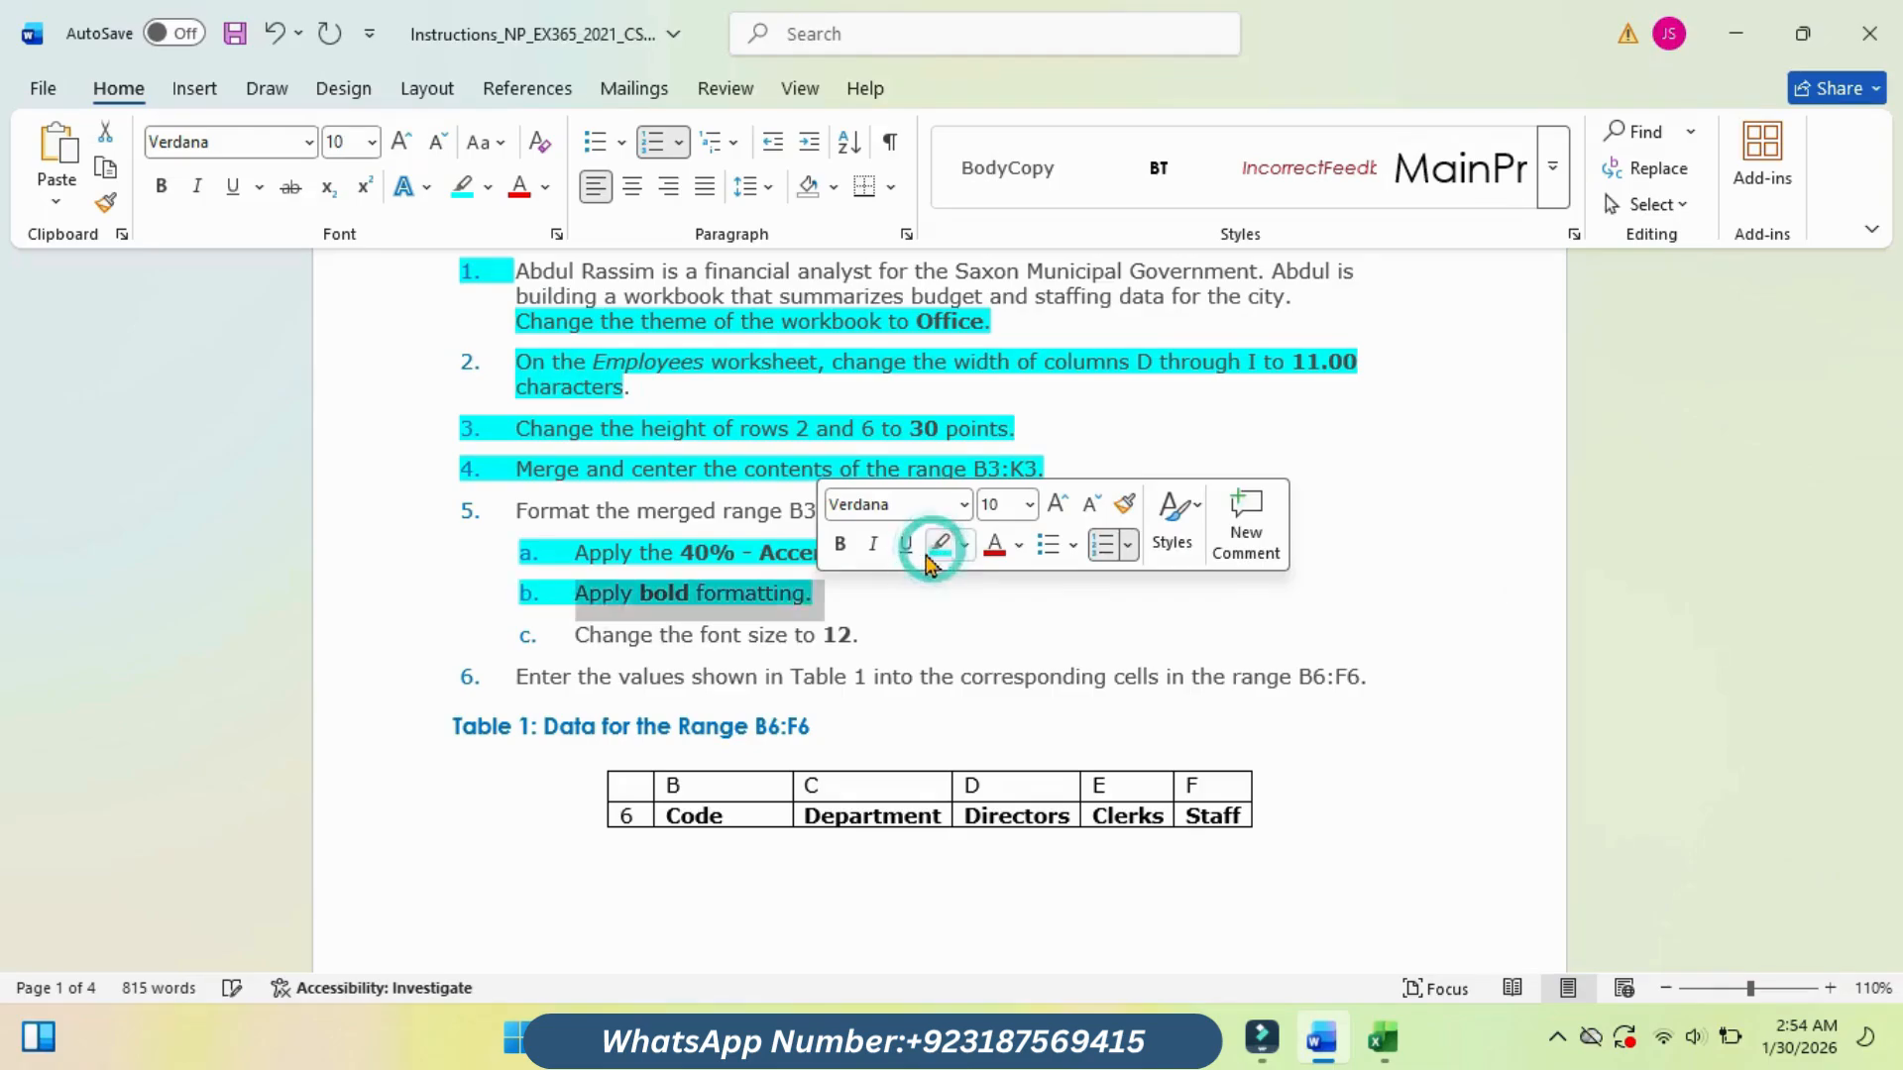
Step: Switch to Excel and make the text in the merged range B3:K3 bold
{"action": "mouse_move", "coordinate": [1383, 1039]}
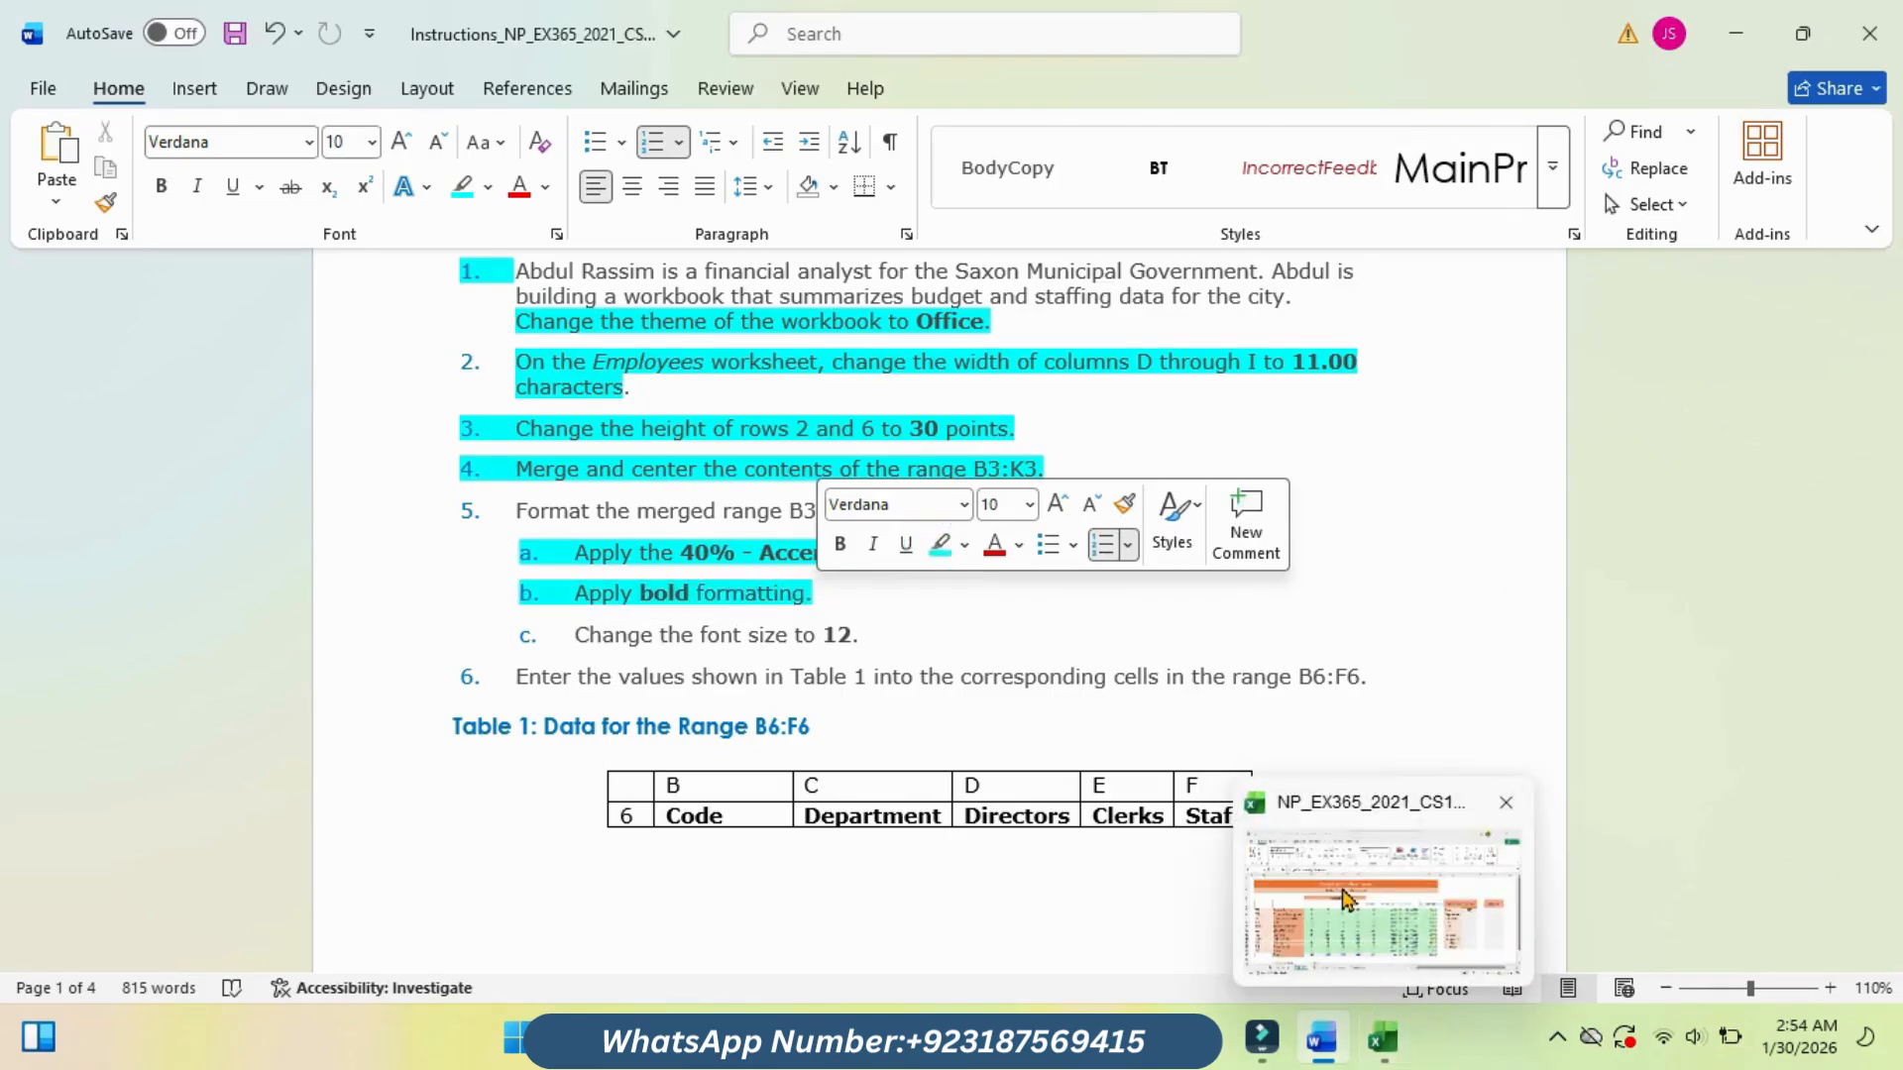
{"action": "left_click", "coordinate": [1347, 899]}
{"action": "left_click", "coordinate": [196, 188]}
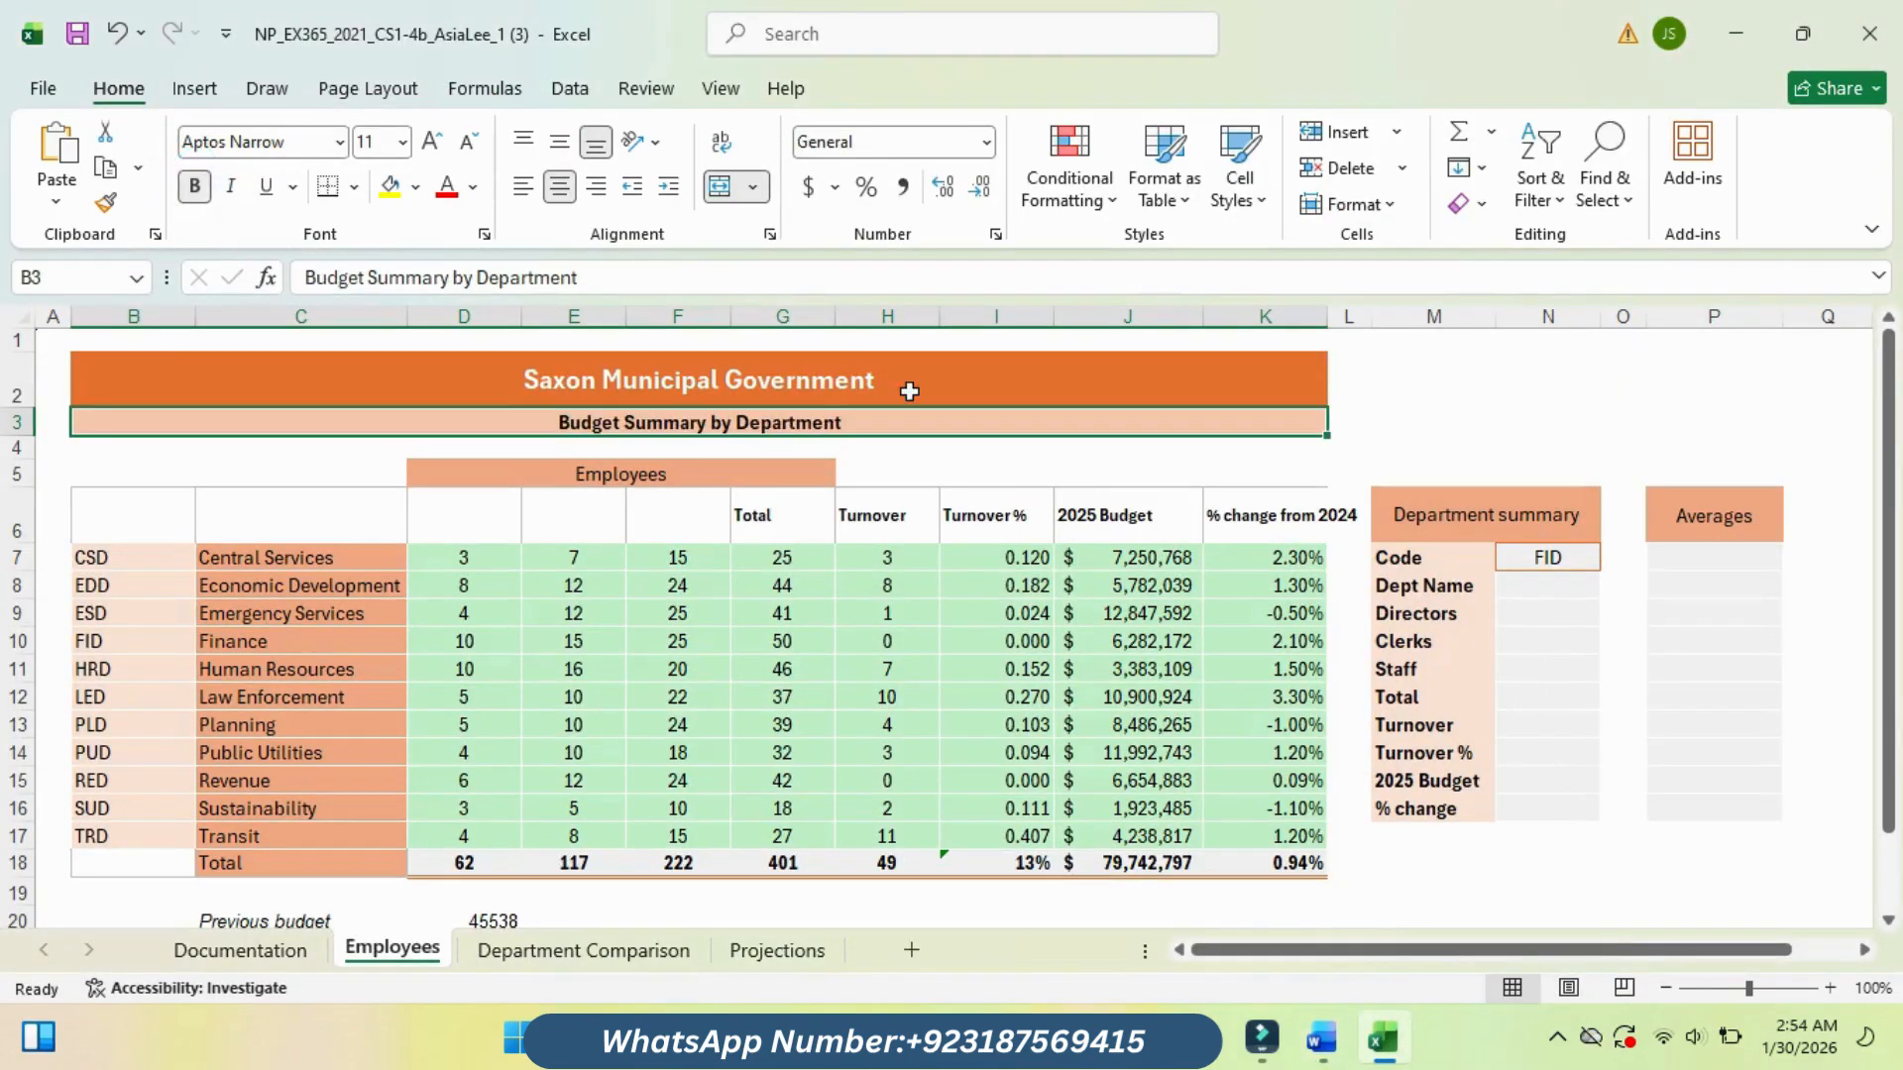
Step: Switch to the Word instructions and highlight item 5c, about changing the font size to 12, in turquoise
{"action": "left_click", "coordinate": [1298, 902]}
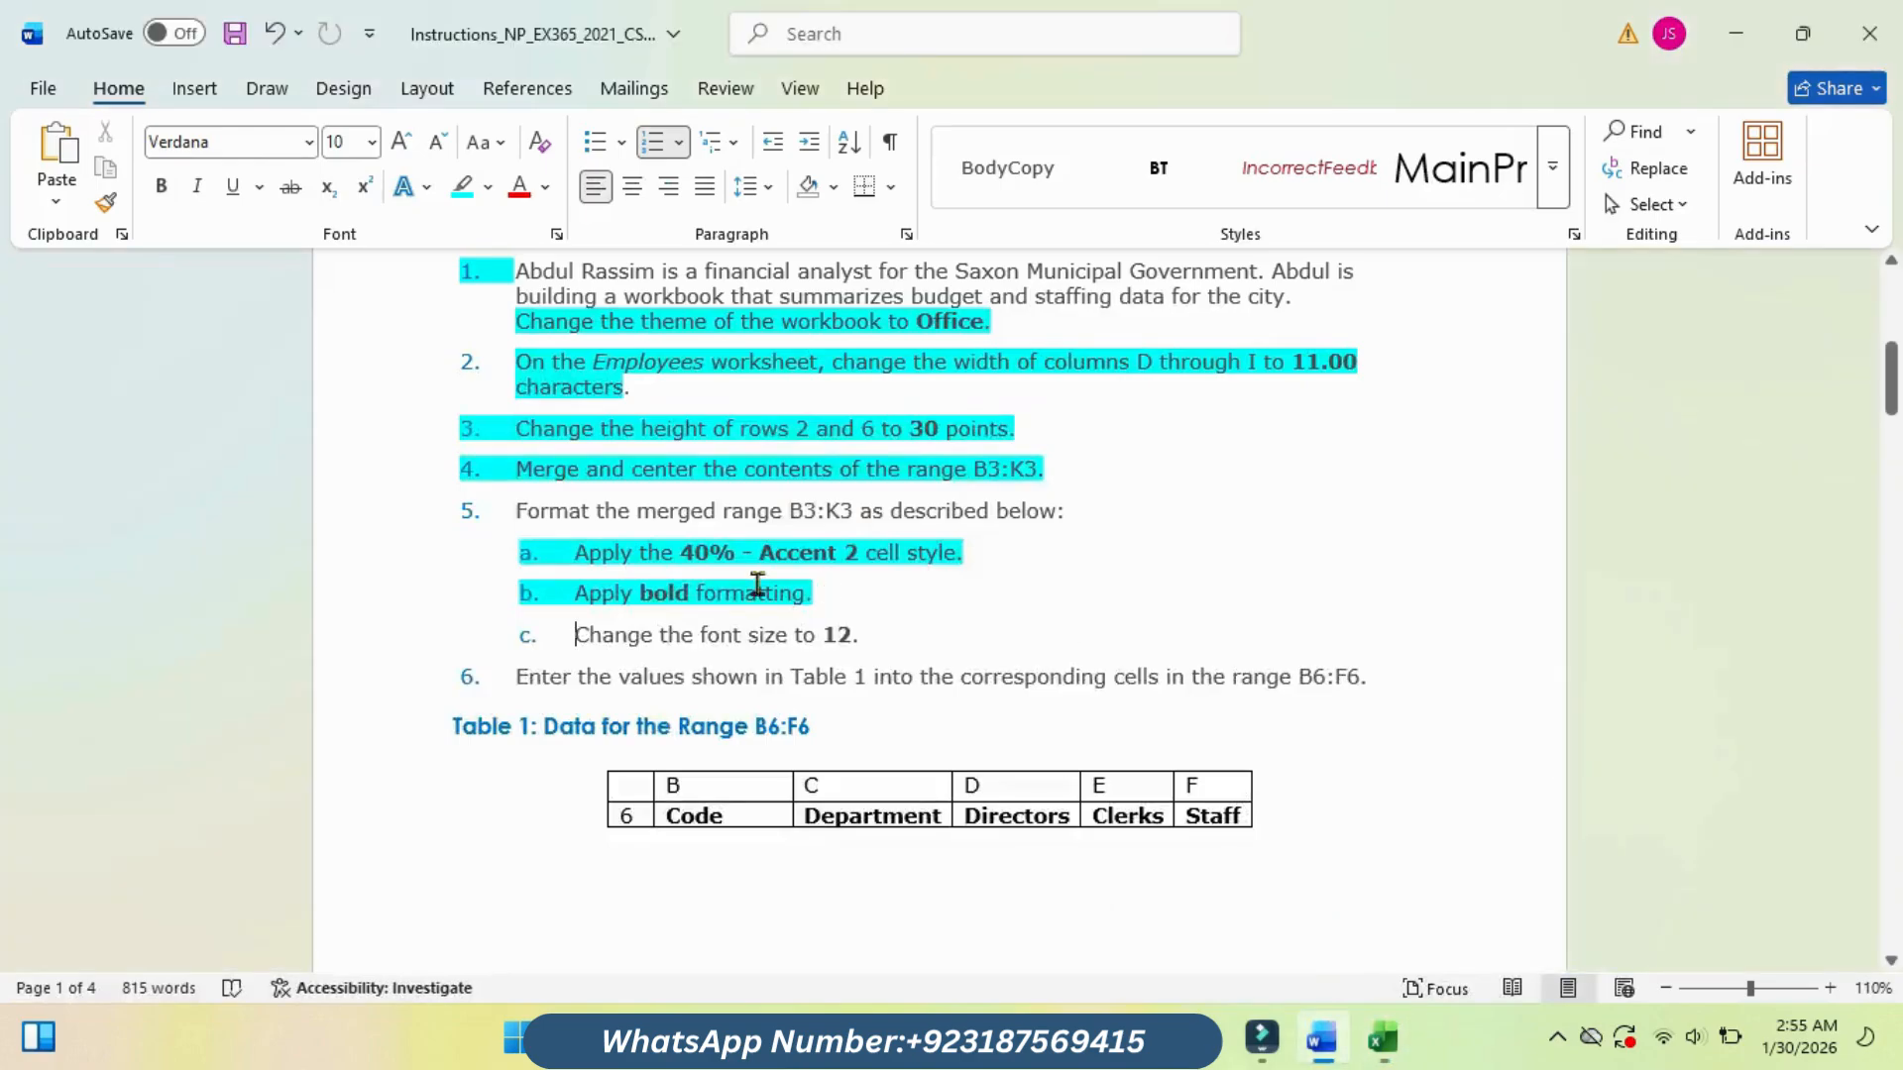
{"action": "left_click_drag", "start_coordinate": [578, 636], "coordinate": [901, 645]}
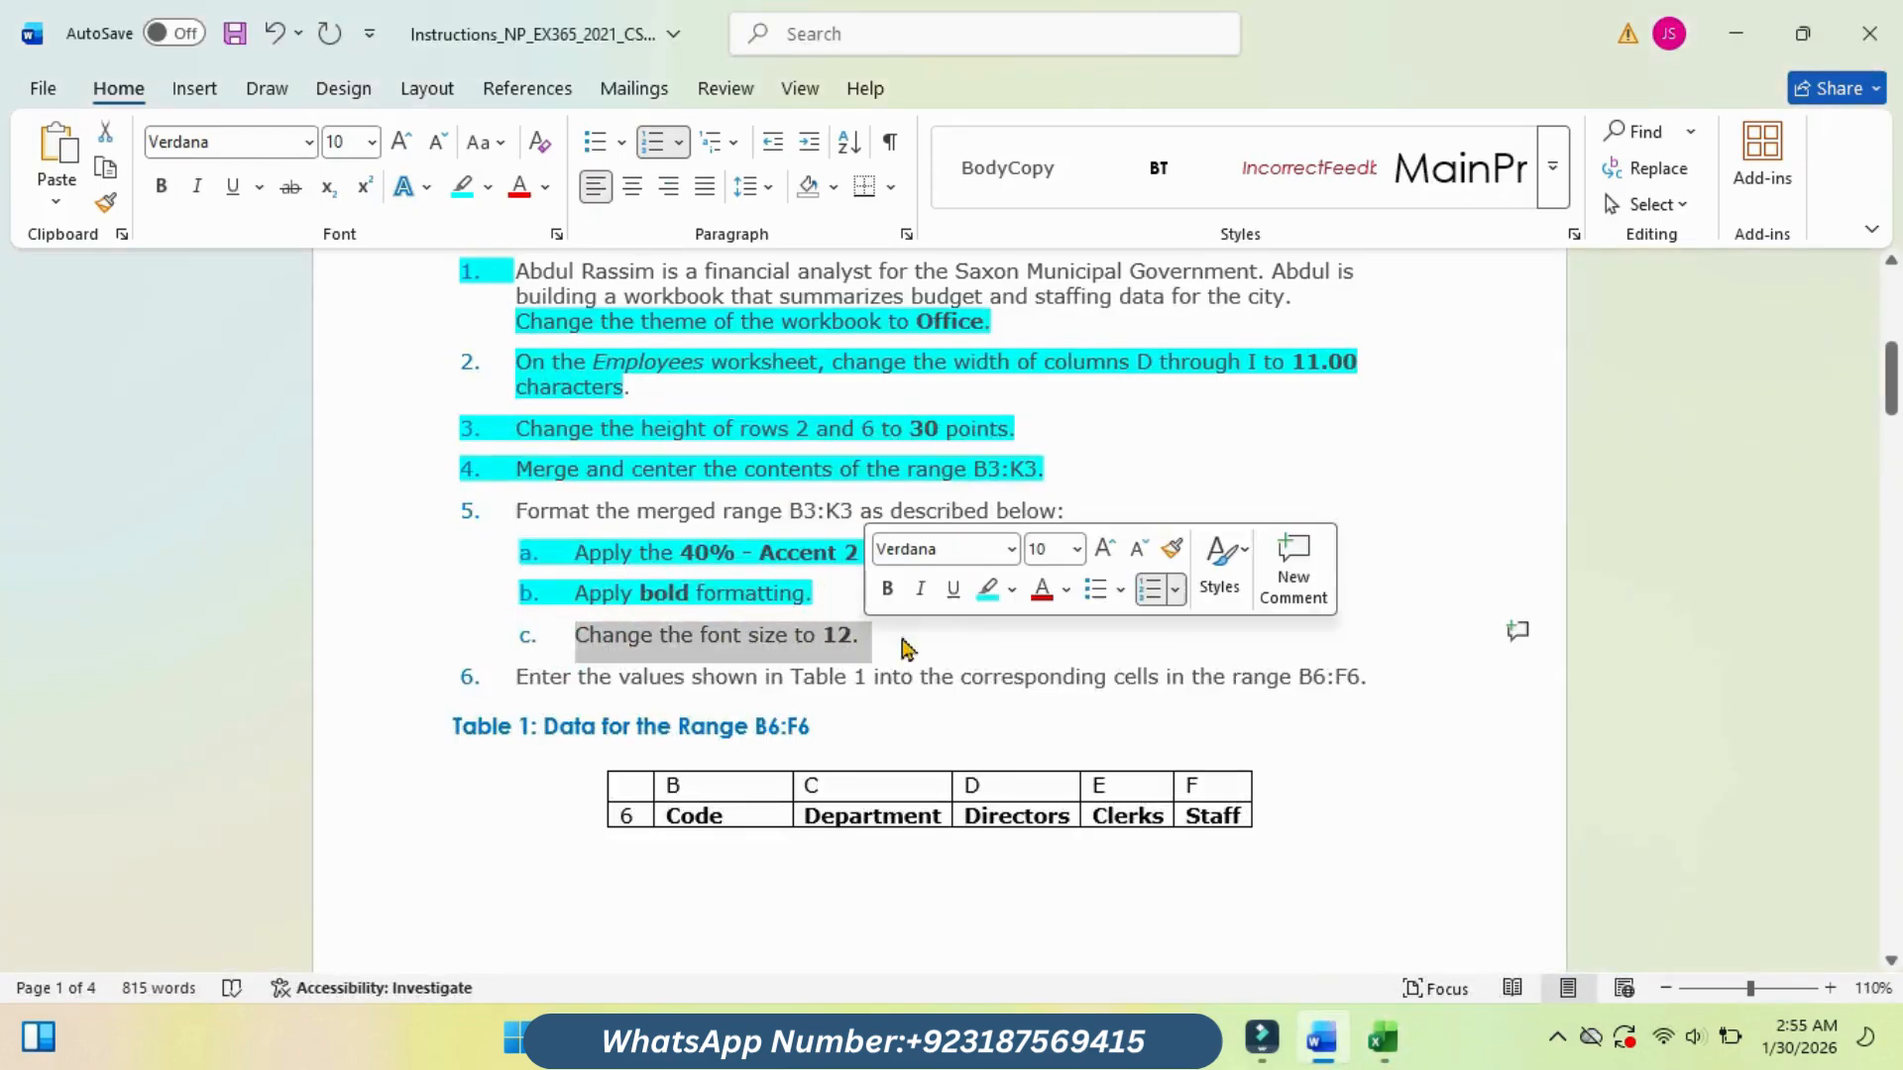
{"action": "left_click", "coordinate": [989, 589]}
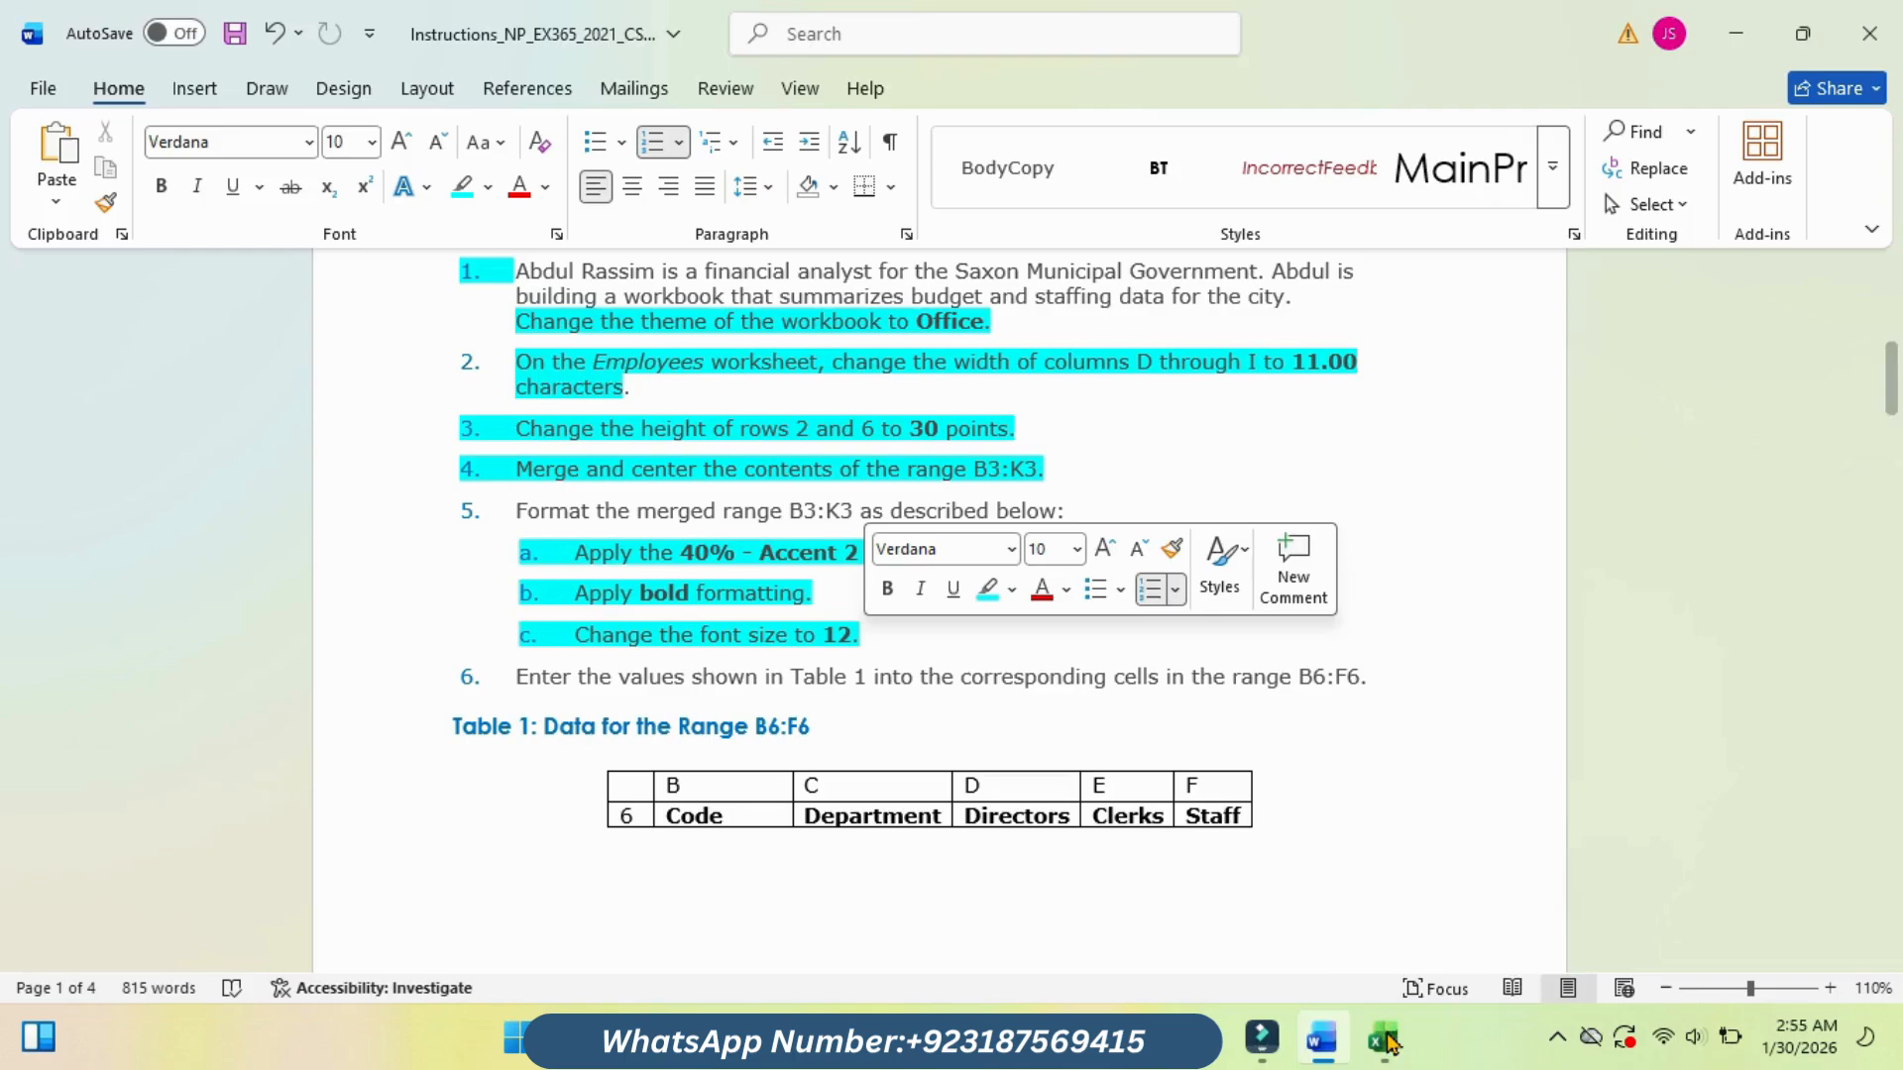
Step: Switch to Excel and set the font size of the merged range B3:K3 to 12
{"action": "left_click", "coordinate": [1345, 926]}
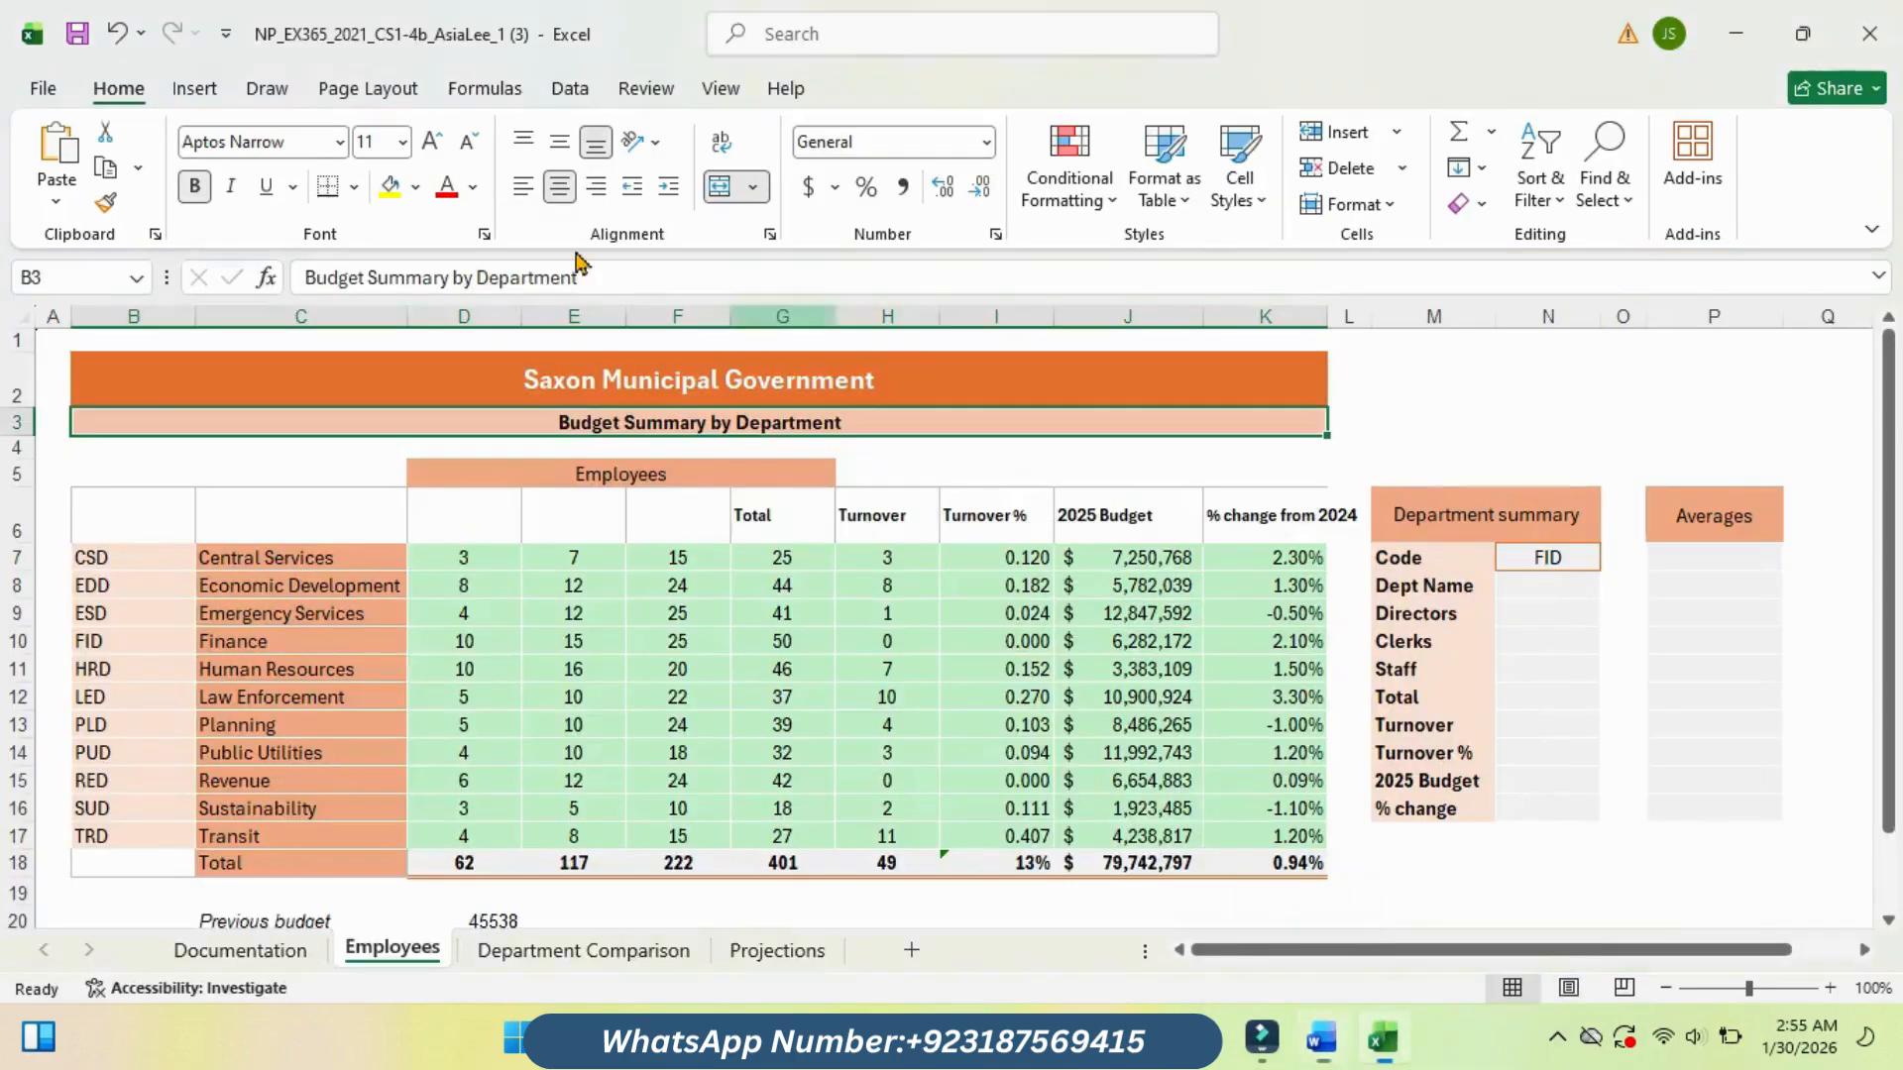
{"action": "left_click", "coordinate": [403, 143]}
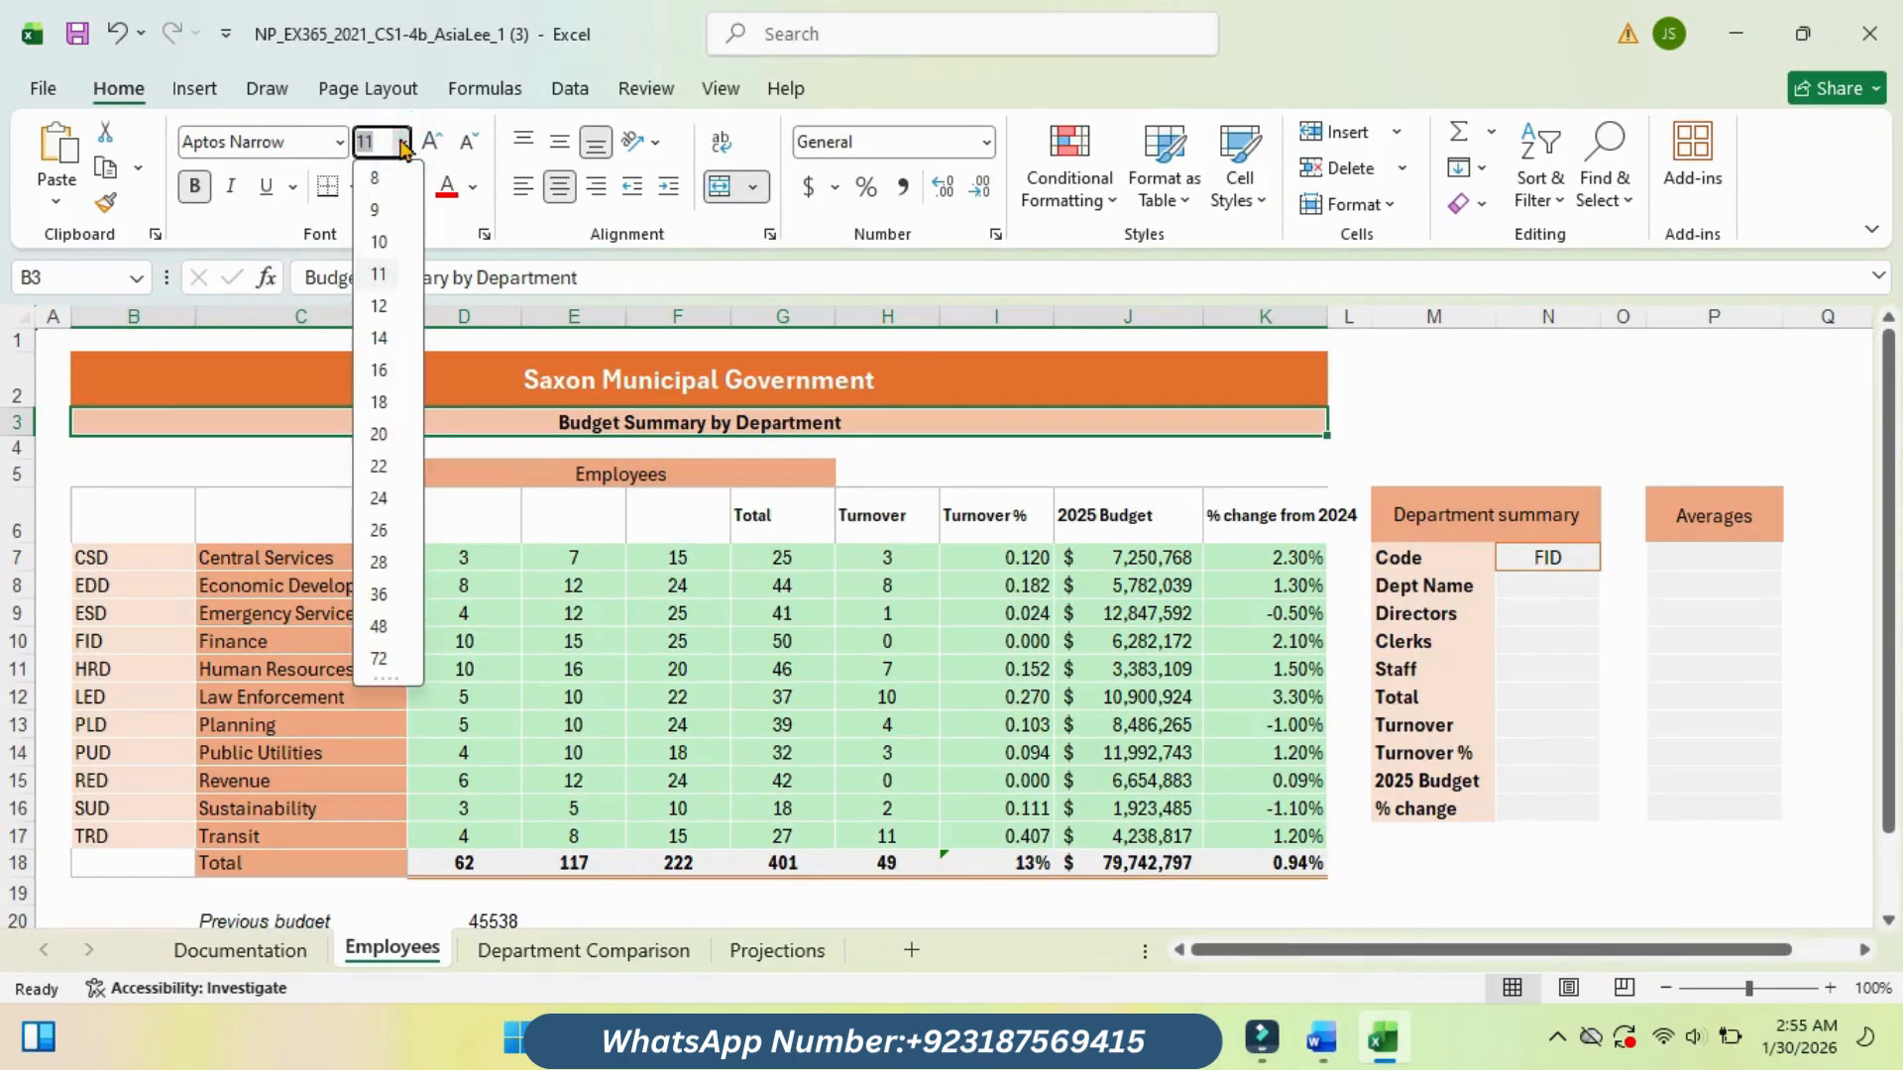
{"action": "left_click", "coordinate": [379, 305]}
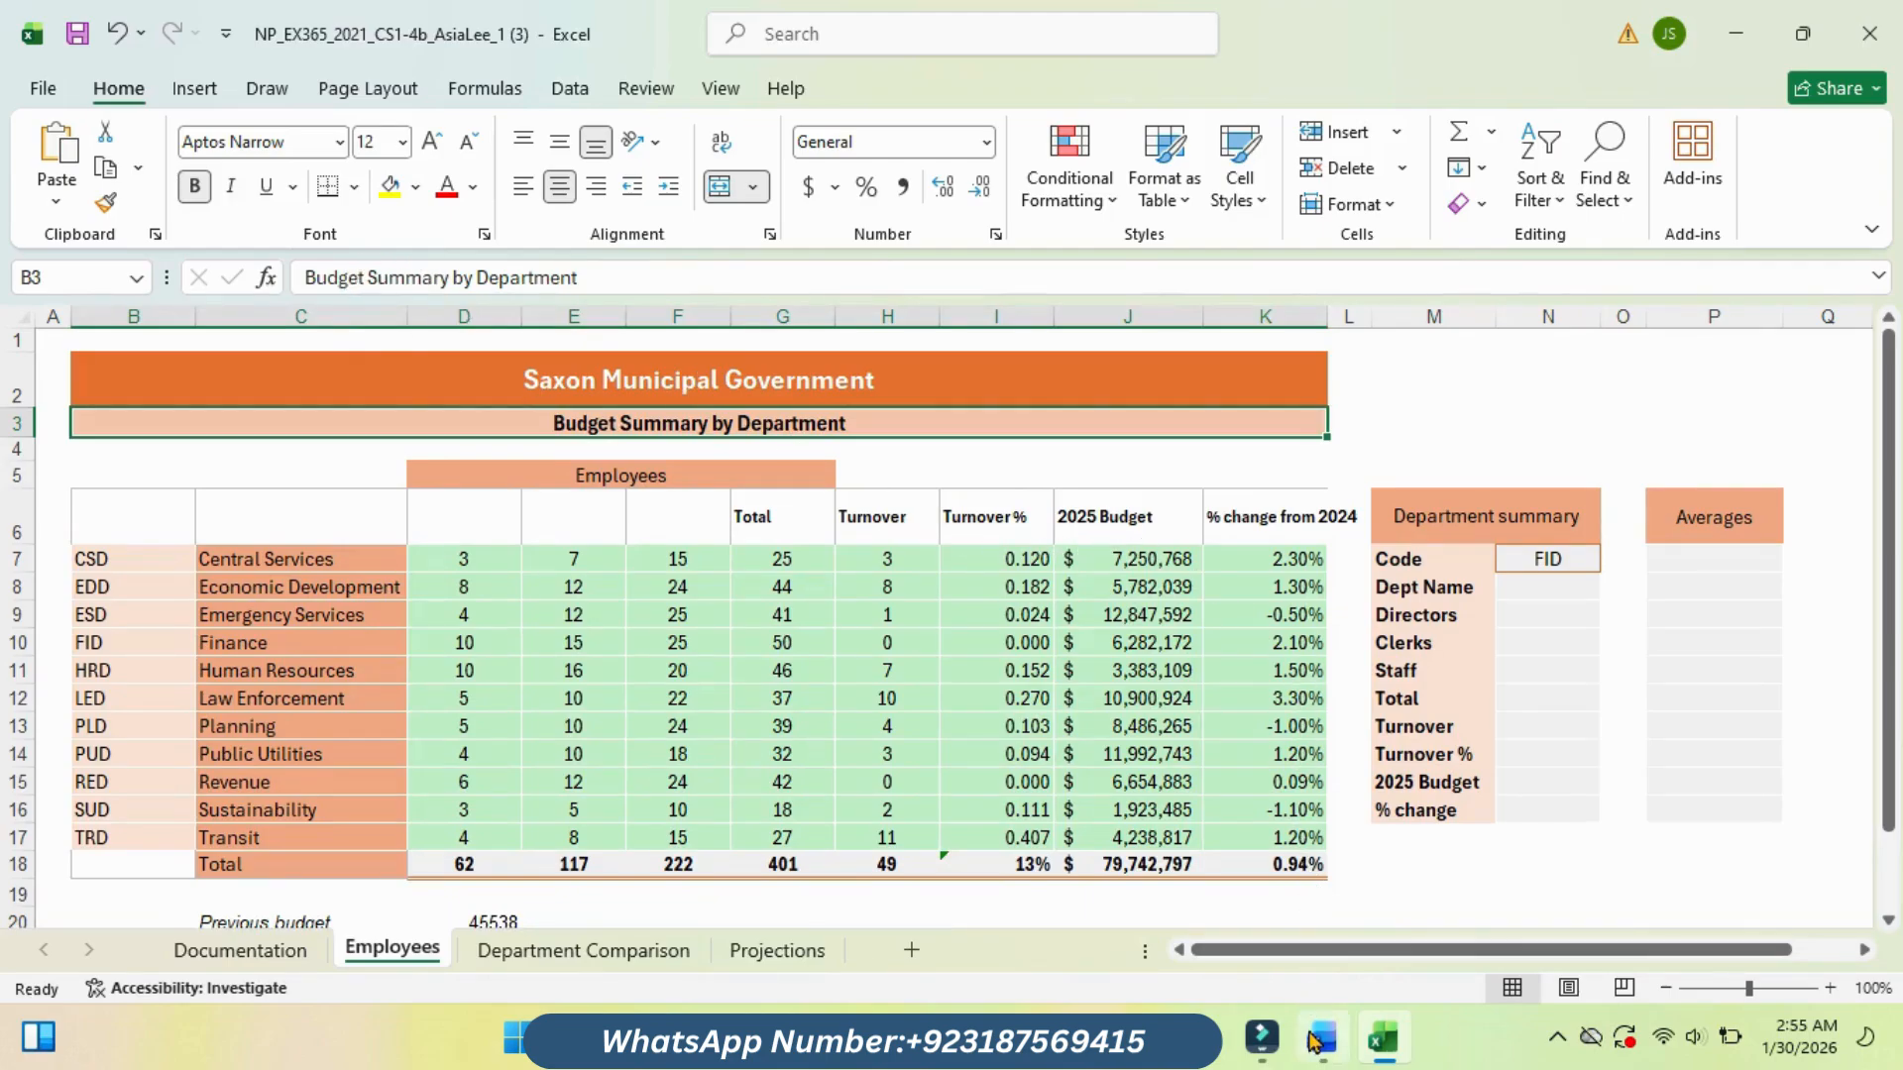
Step: Switch to the Word instructions and highlight project step 6, about entering the Table 1 values in B6:F6, in turquoise
{"action": "mouse_move", "coordinate": [1321, 1038]}
{"action": "left_click", "coordinate": [1302, 864]}
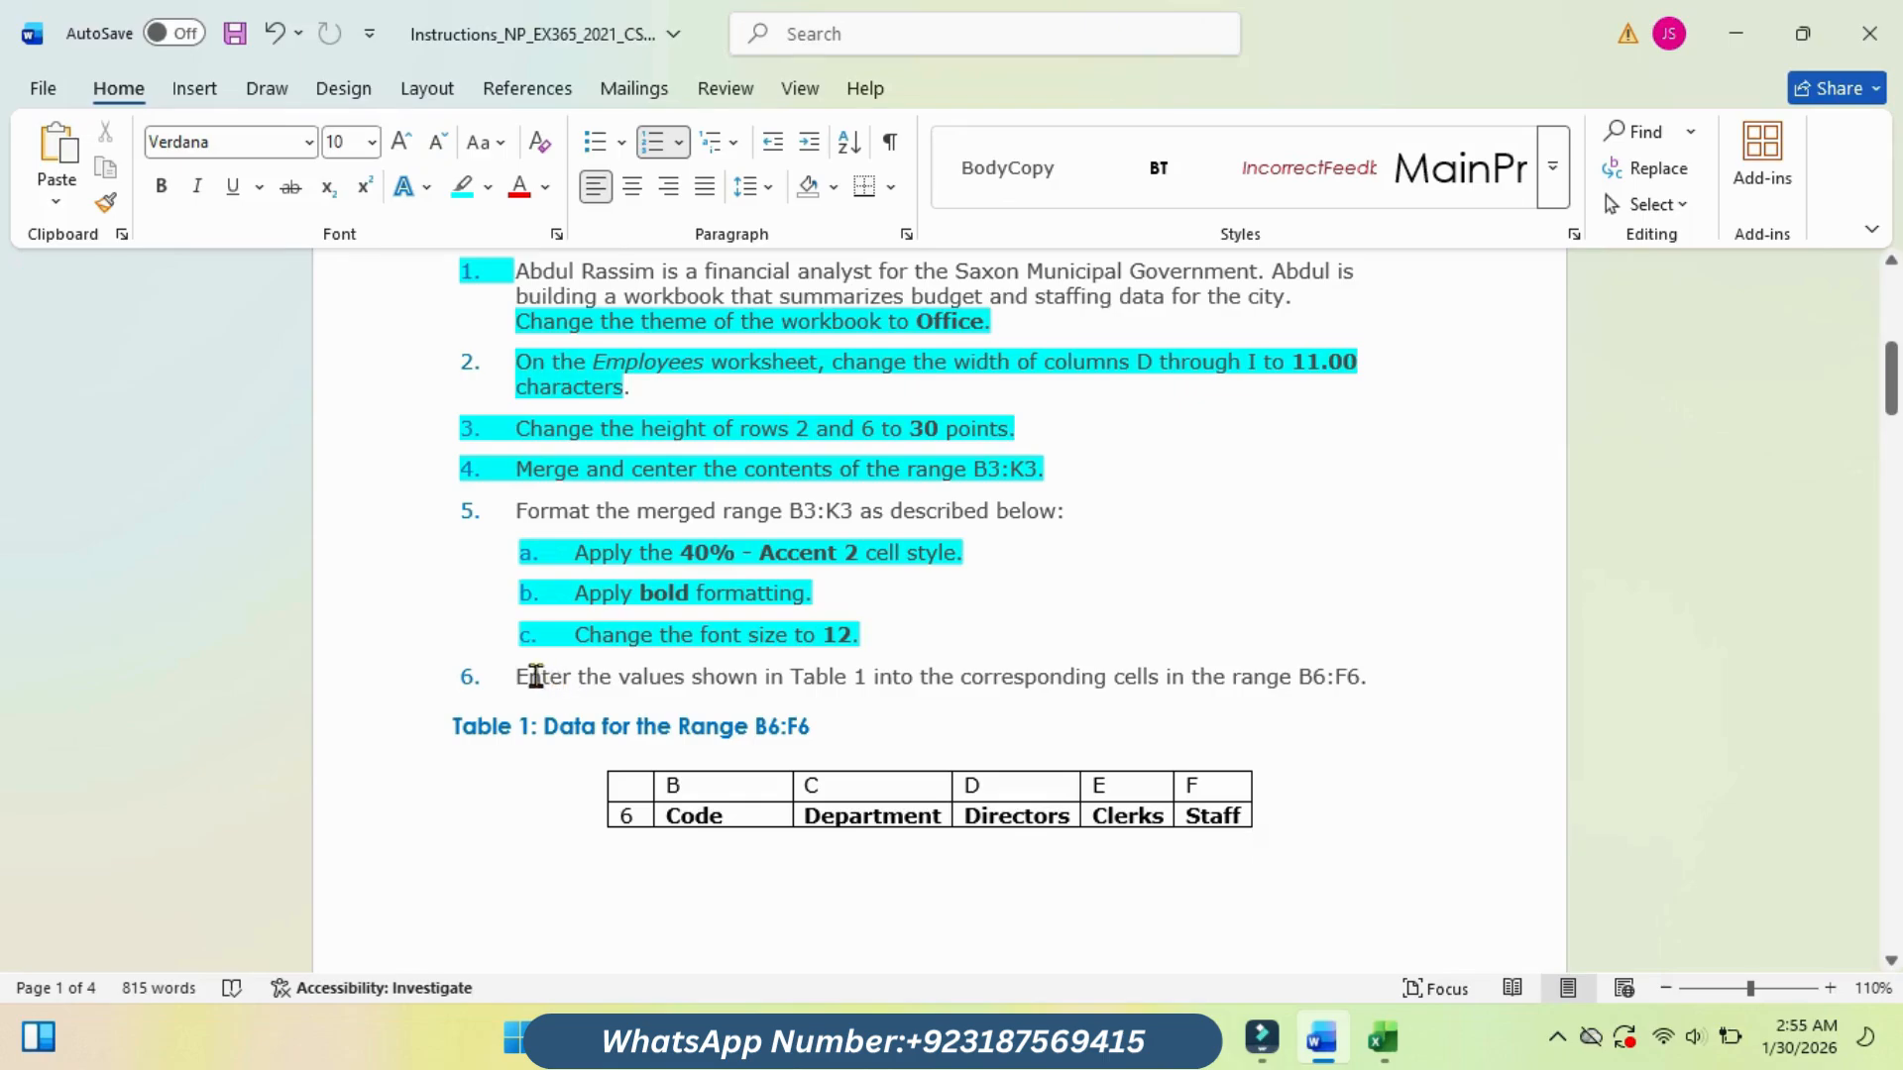
{"action": "left_click_drag", "start_coordinate": [517, 676], "coordinate": [1508, 671]}
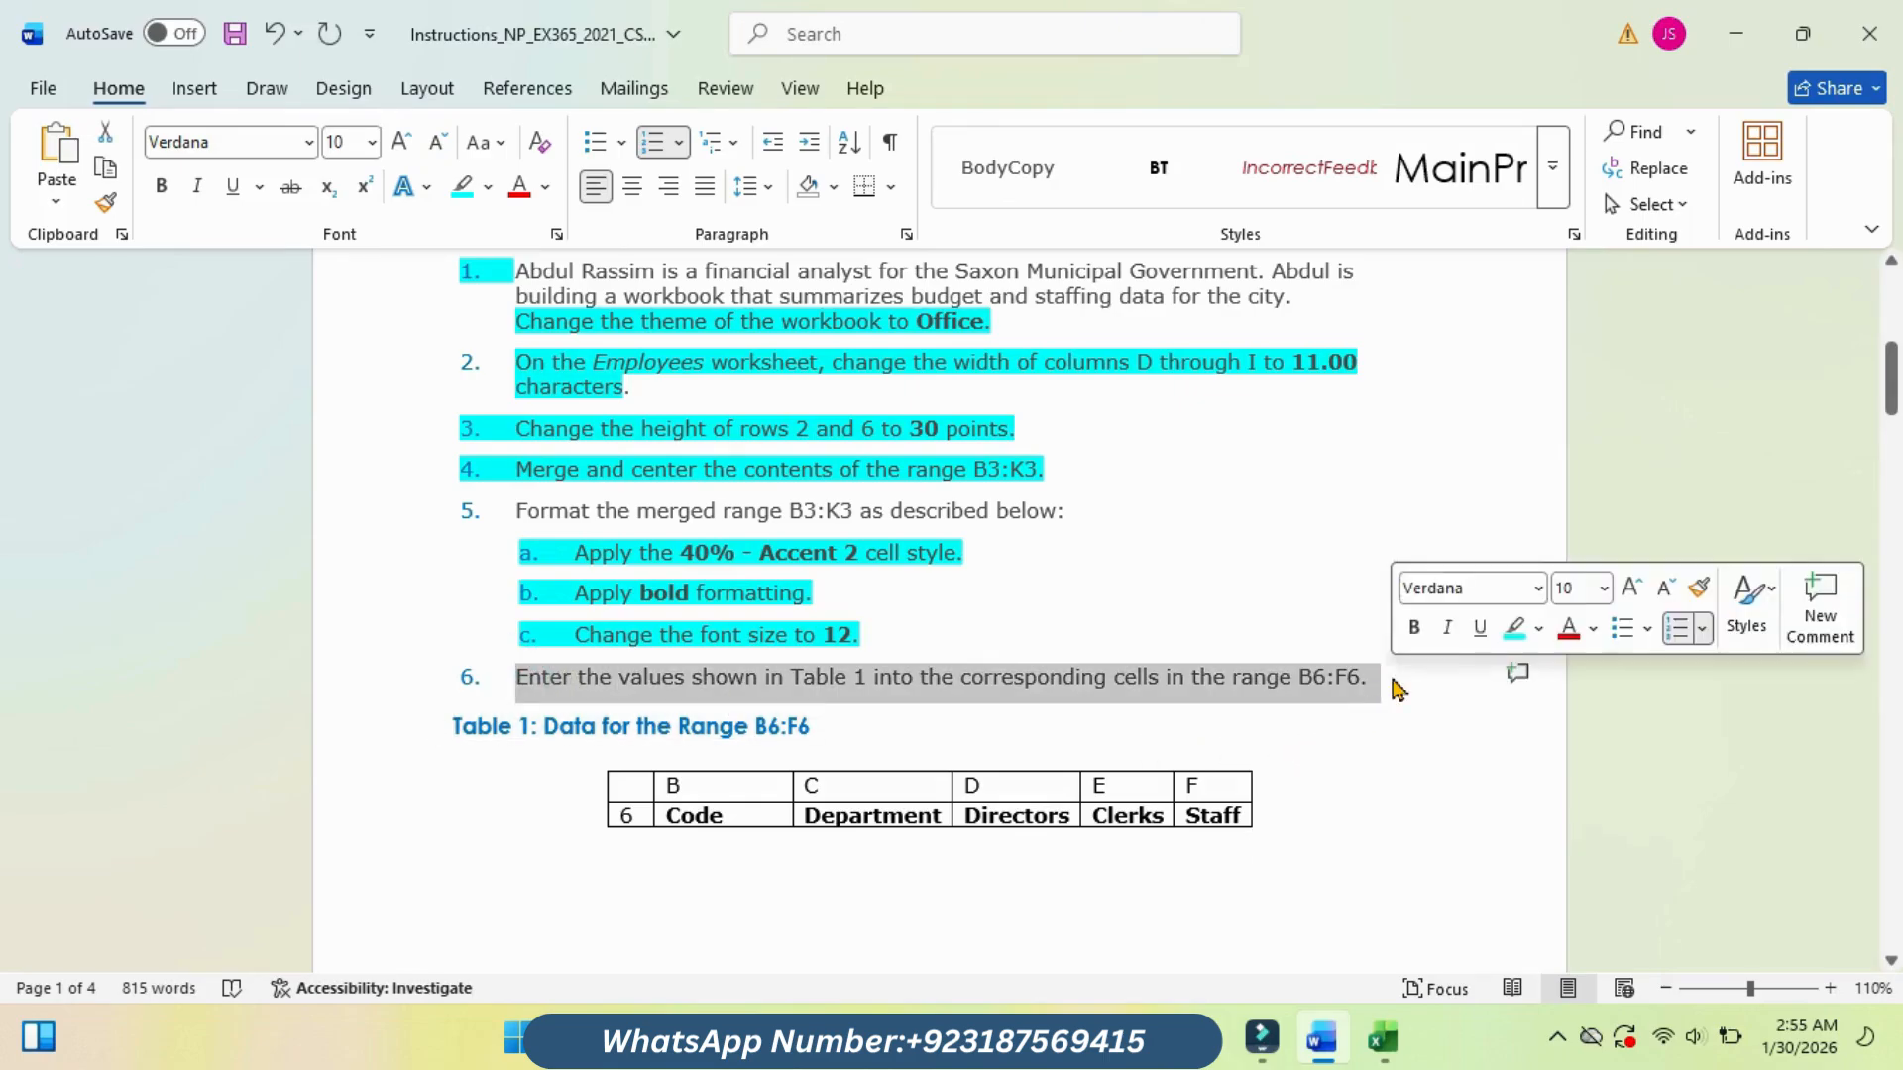
{"action": "left_click", "coordinate": [1504, 634]}
{"action": "left_click", "coordinate": [1347, 697]}
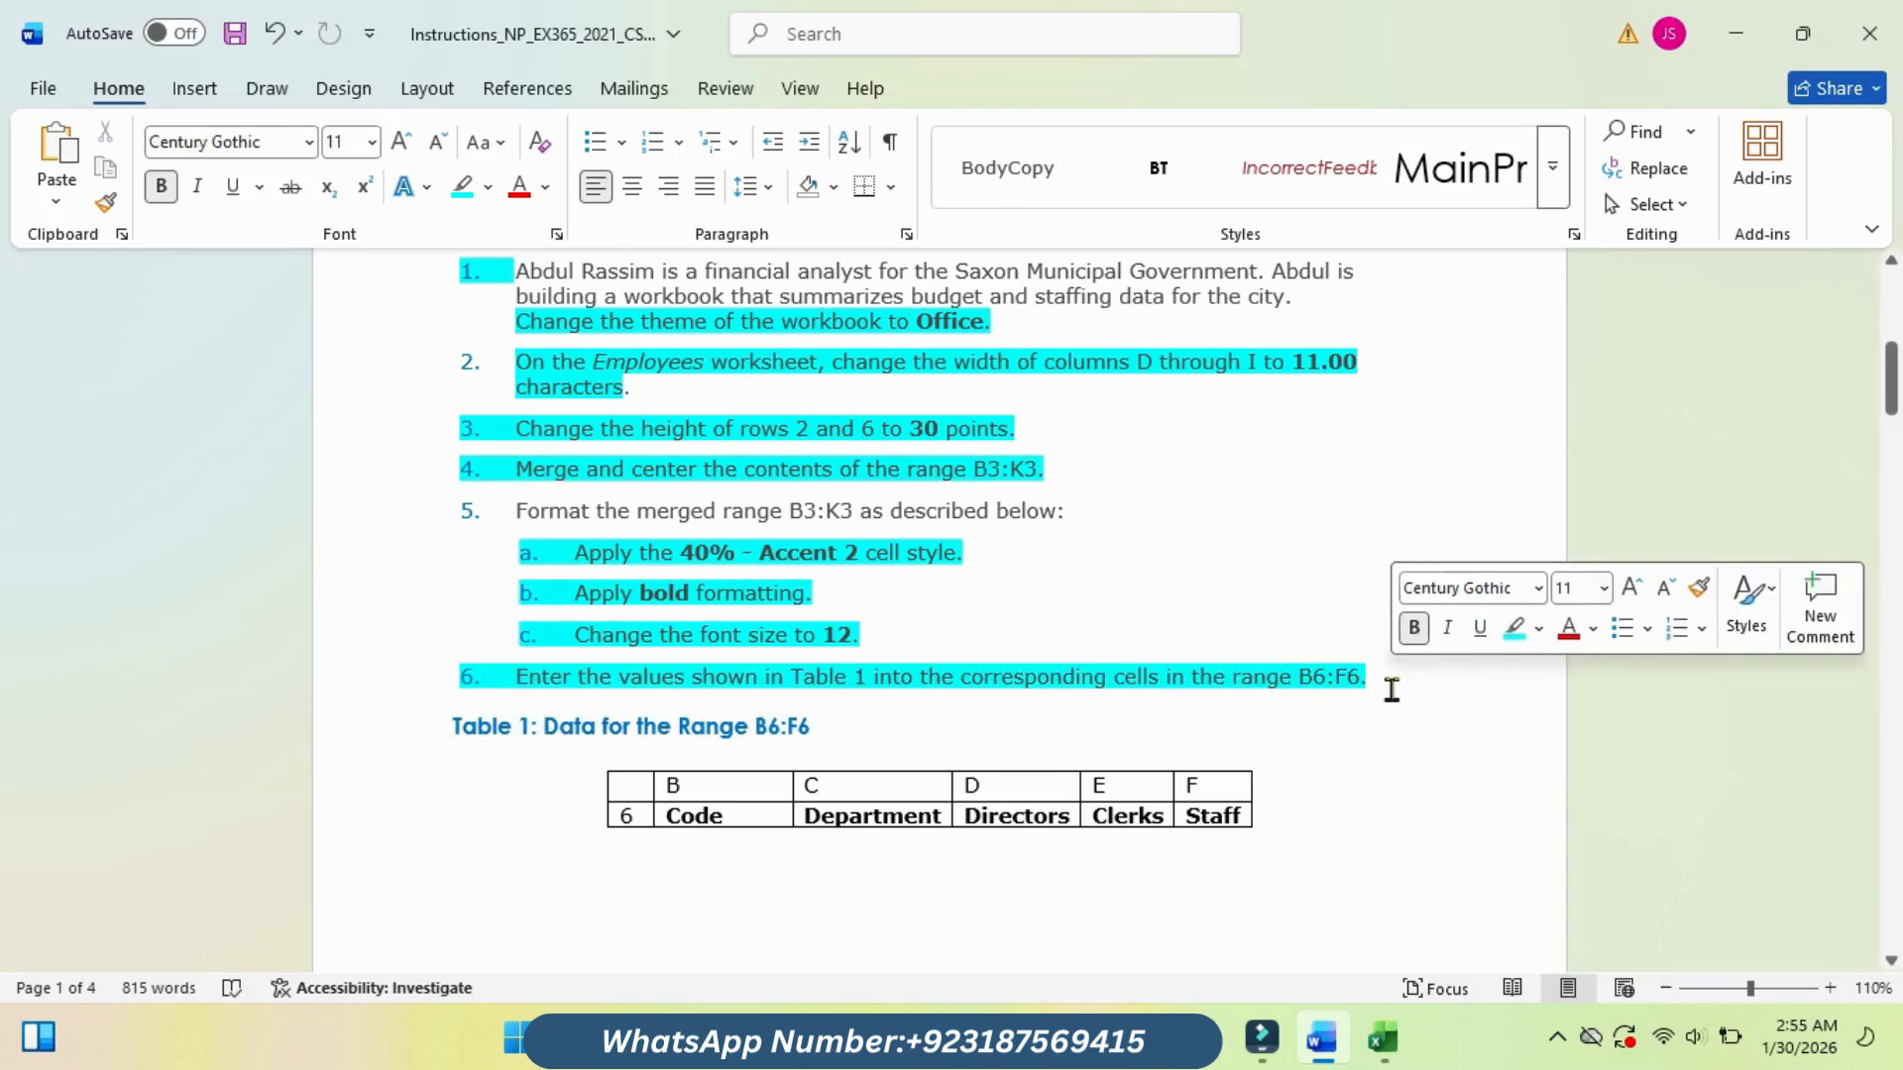
Step: Select the range B6:F6 in Excel, and copy the Table 1 headings from Code to Staff in the Word instructions
{"action": "mouse_move", "coordinate": [1380, 1057]}
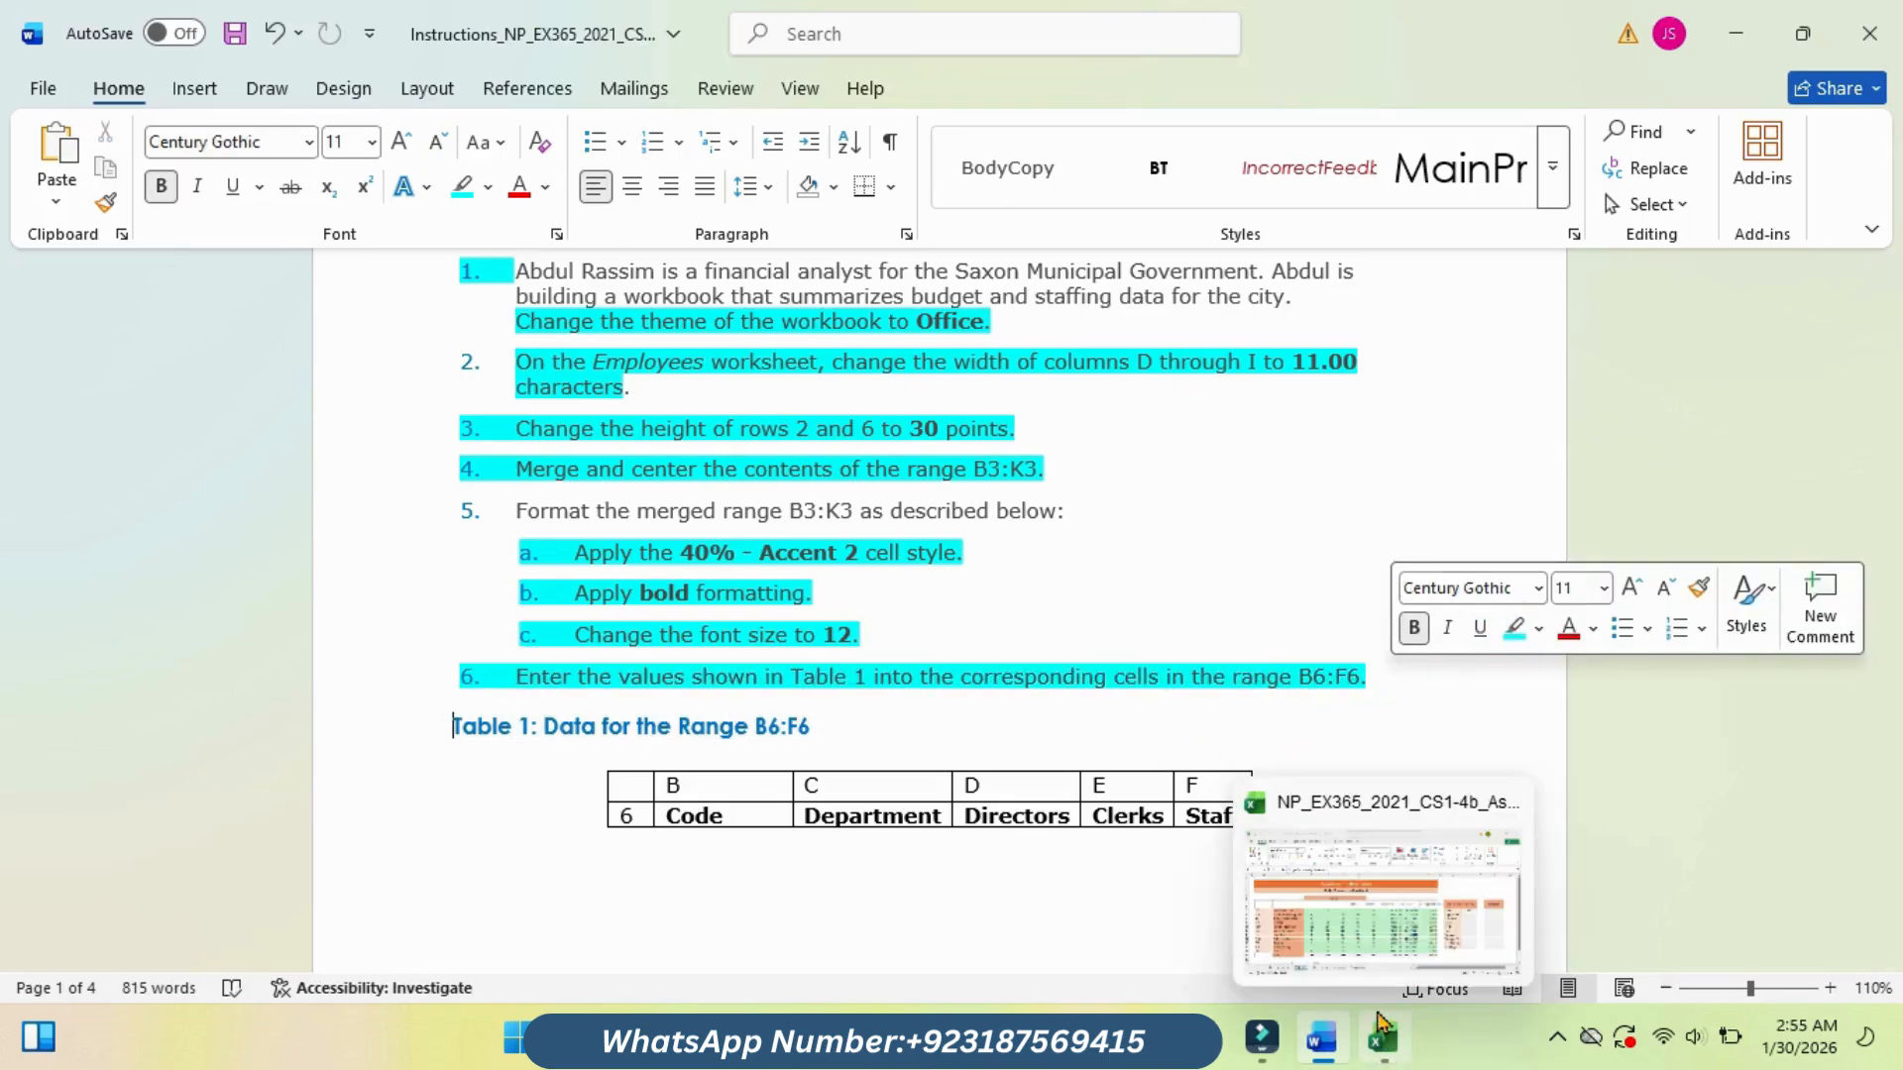
{"action": "left_click", "coordinate": [1353, 912]}
{"action": "left_click_drag", "start_coordinate": [142, 514], "coordinate": [677, 535]}
{"action": "mouse_move", "coordinate": [1318, 1034]}
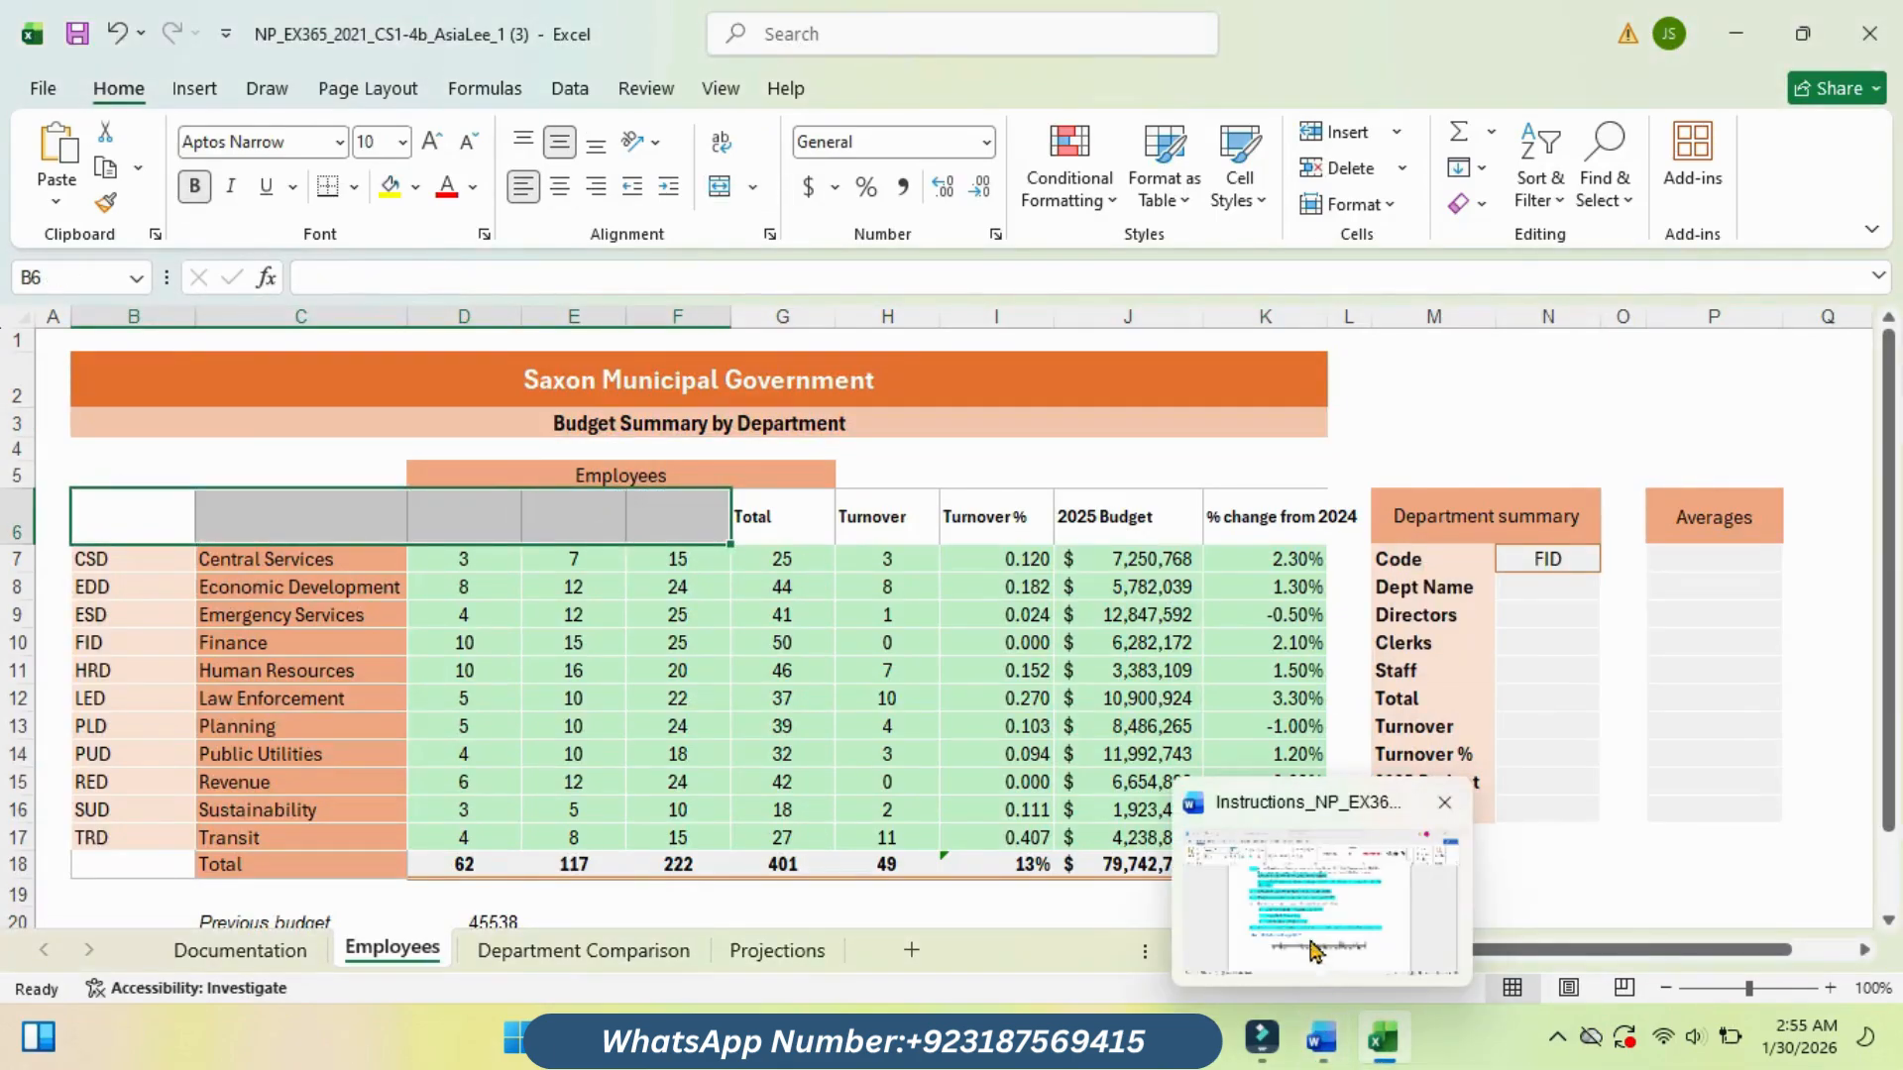
{"action": "left_click", "coordinate": [1309, 922]}
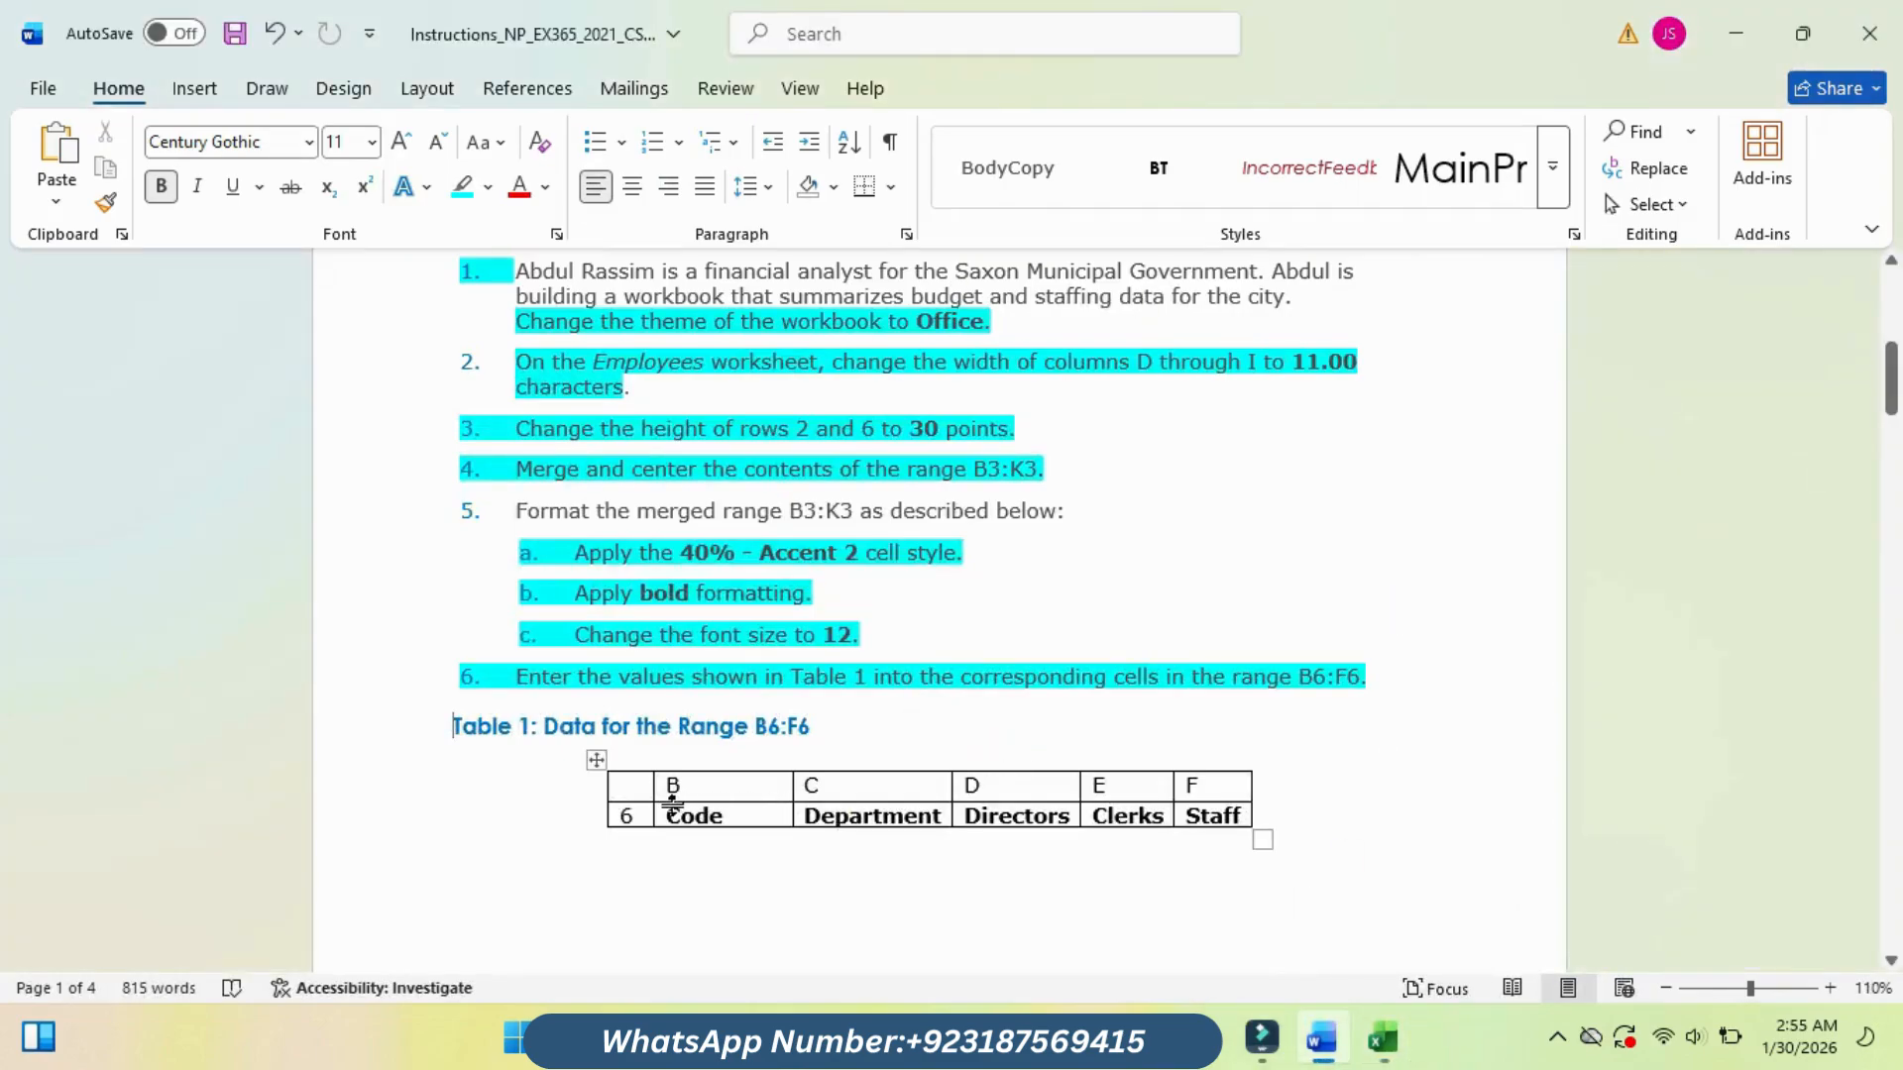
{"action": "left_click_drag", "start_coordinate": [677, 811], "coordinate": [1215, 811]}
{"action": "right_click", "coordinate": [1215, 811]}
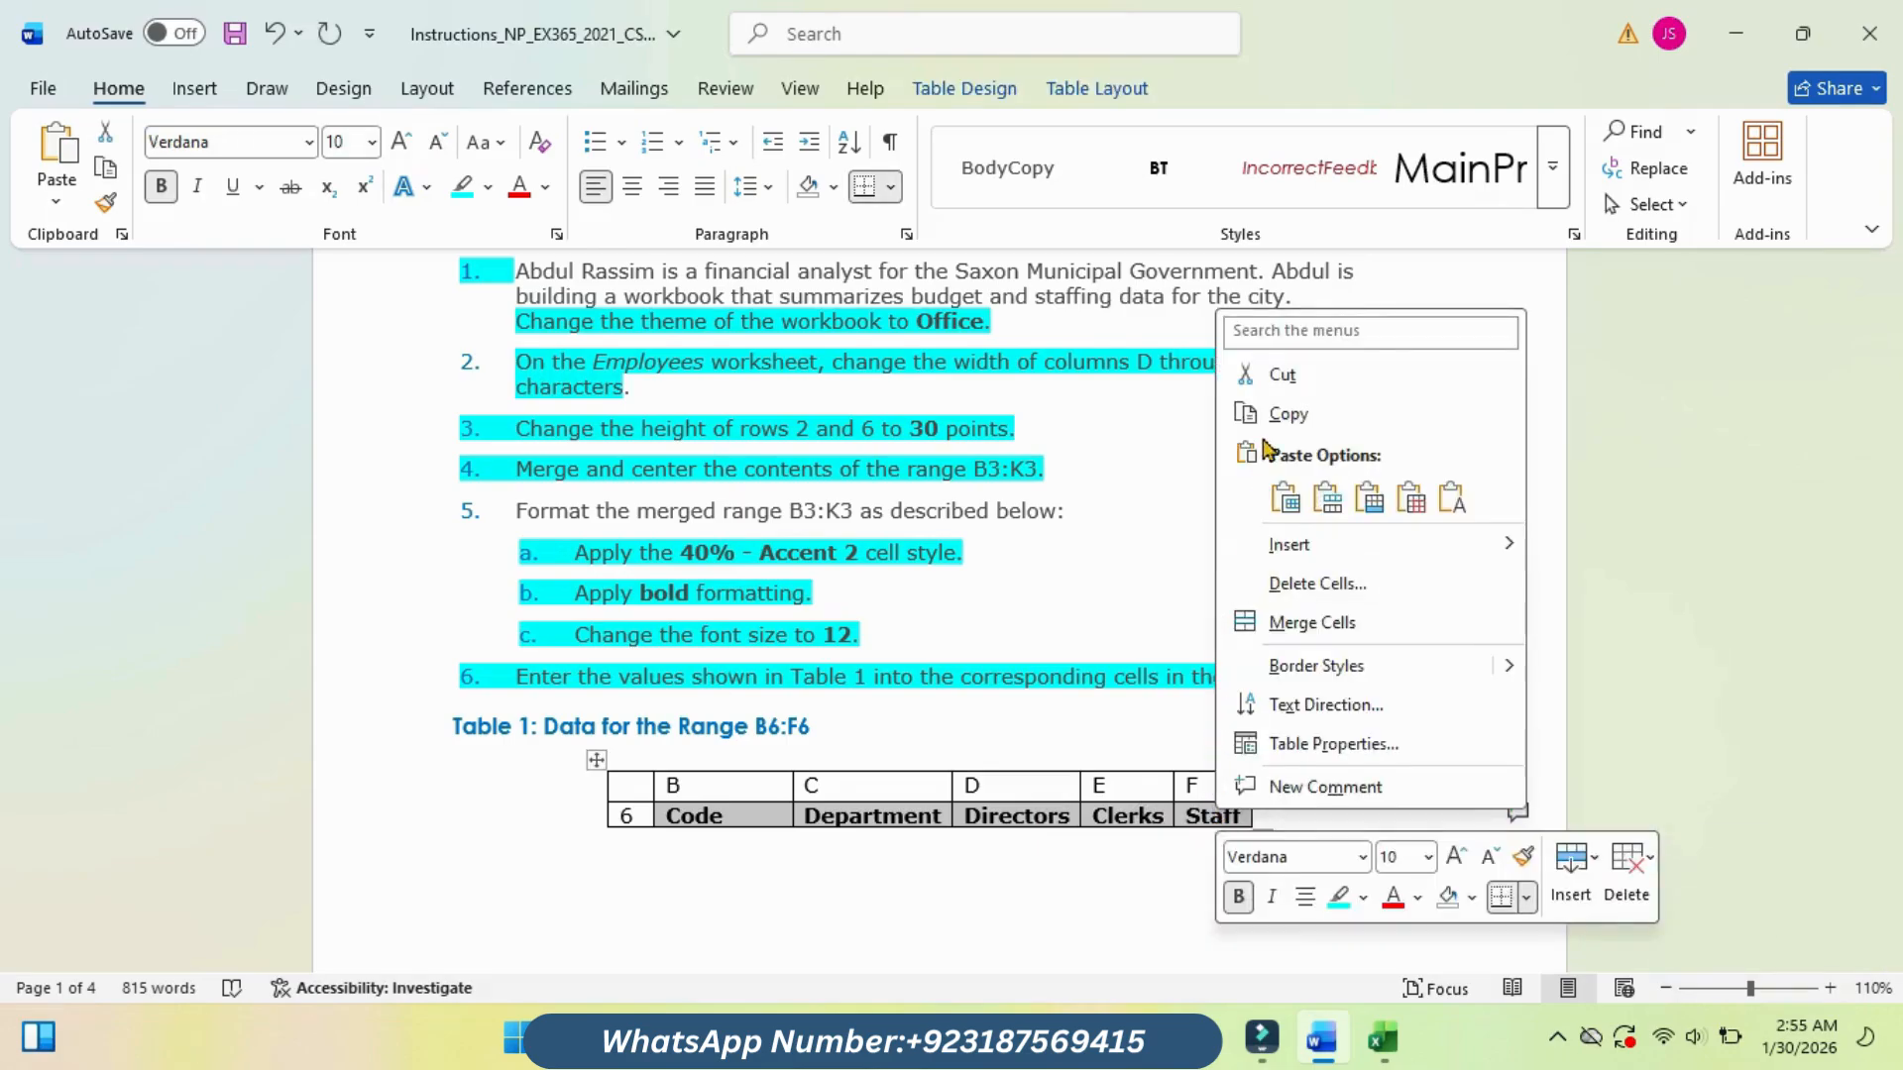
{"action": "left_click", "coordinate": [1288, 416]}
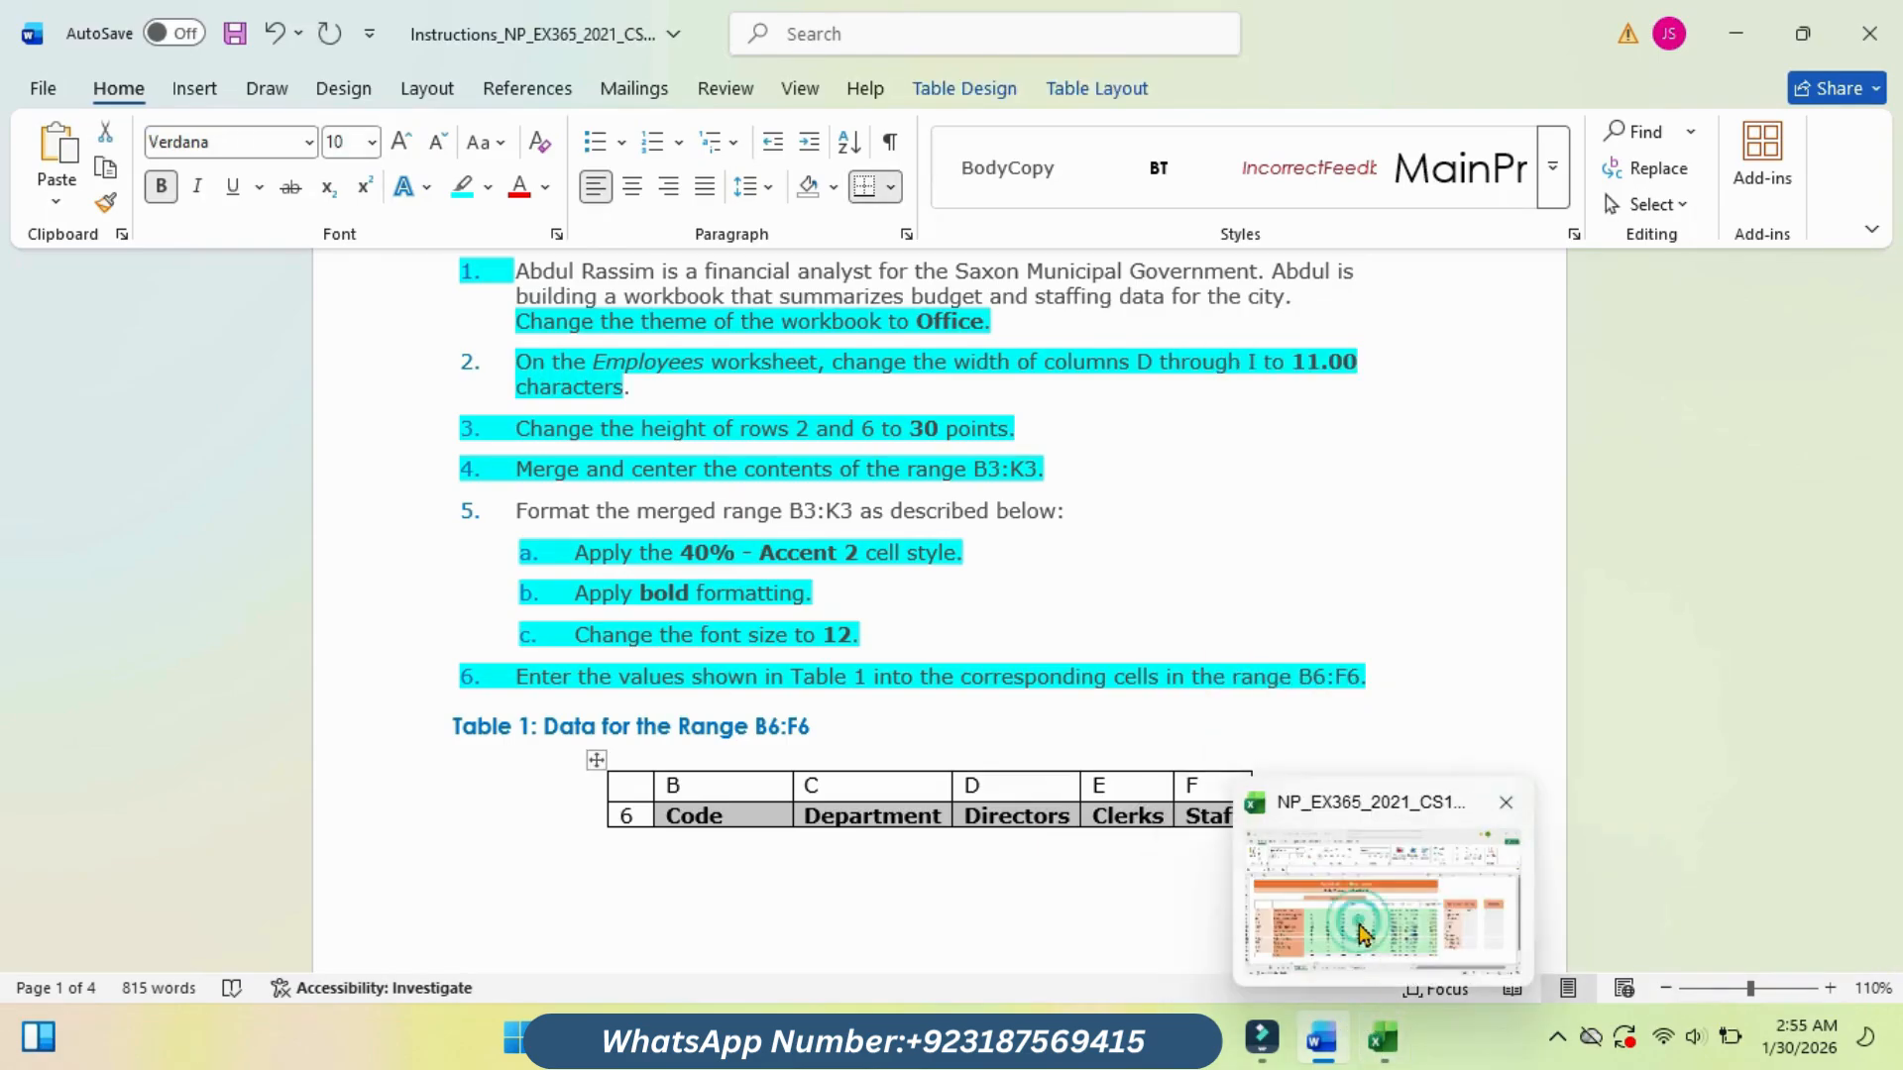
Step: Switch to Excel and paste the copied headings Code, Department, Directors, Clerks and Staff into B6:F6
{"action": "left_click", "coordinate": [1383, 1038]}
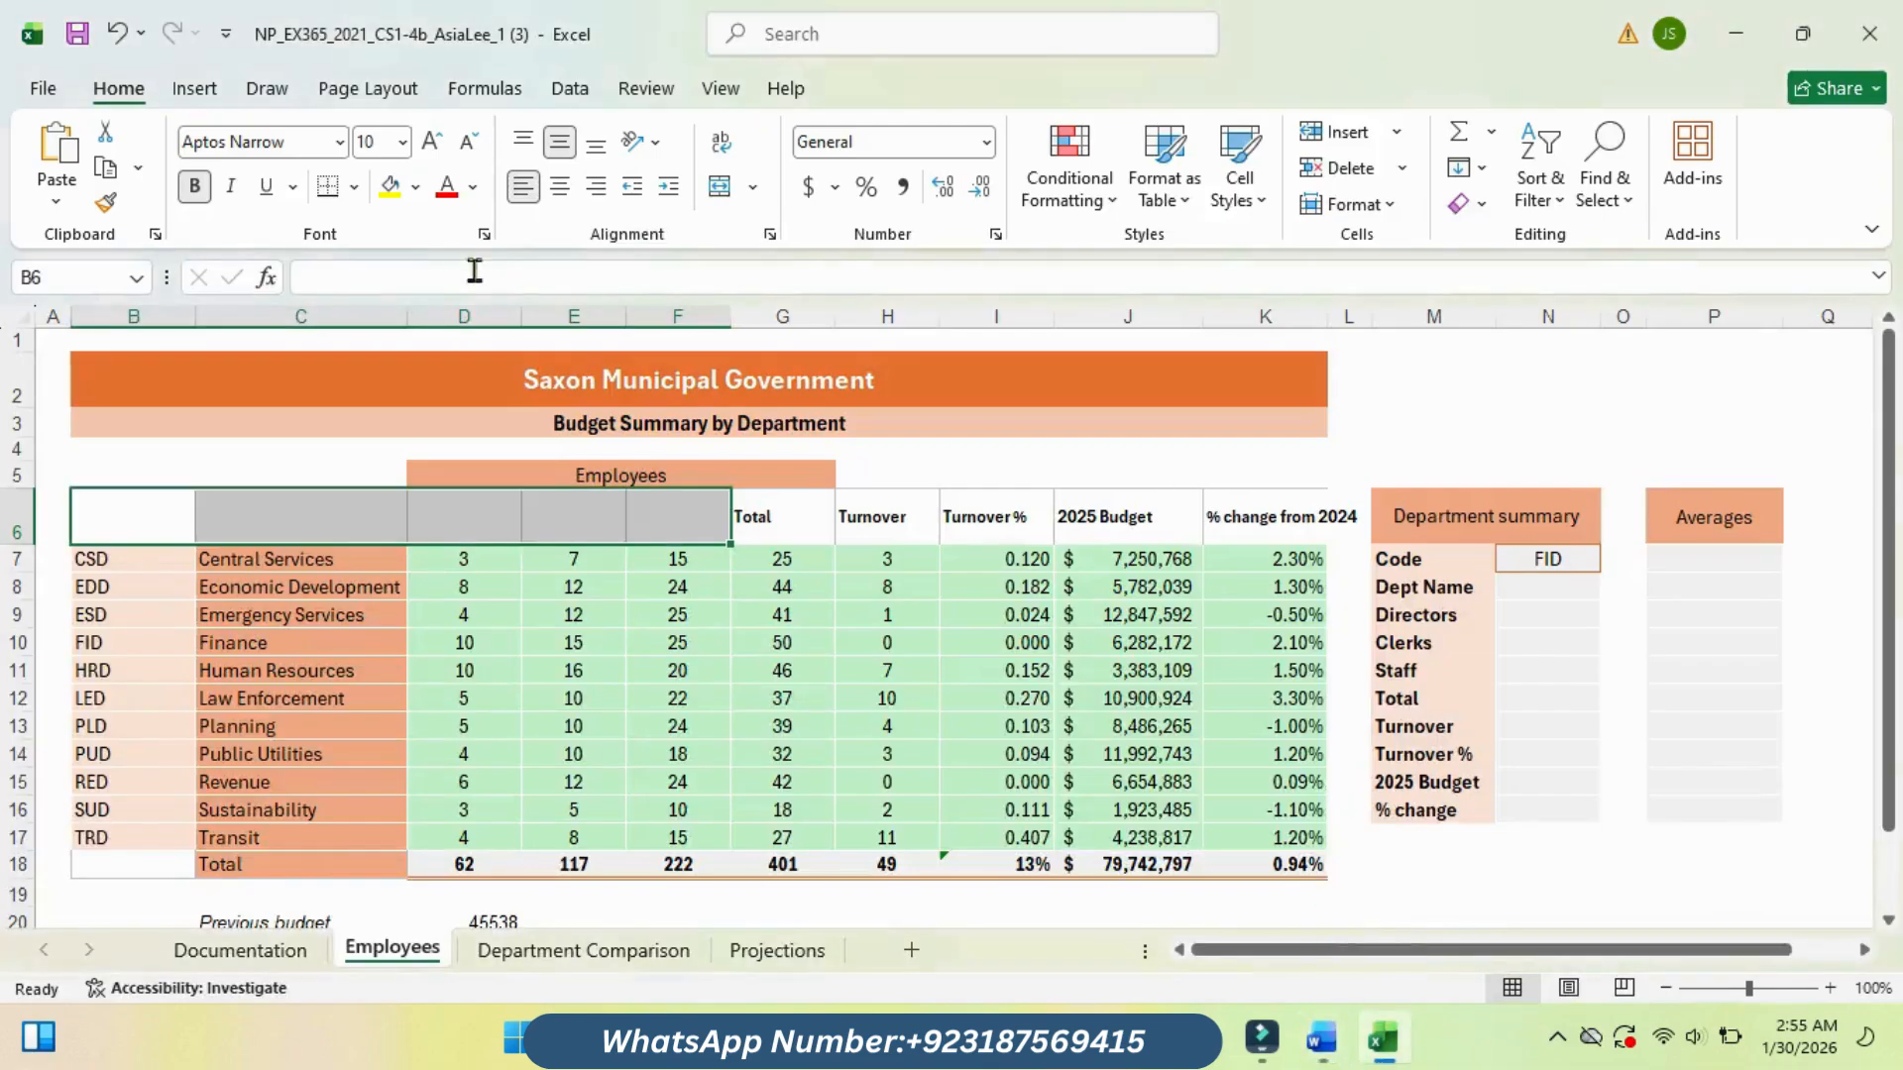
{"action": "left_click", "coordinate": [55, 203]}
{"action": "left_click", "coordinate": [94, 285]}
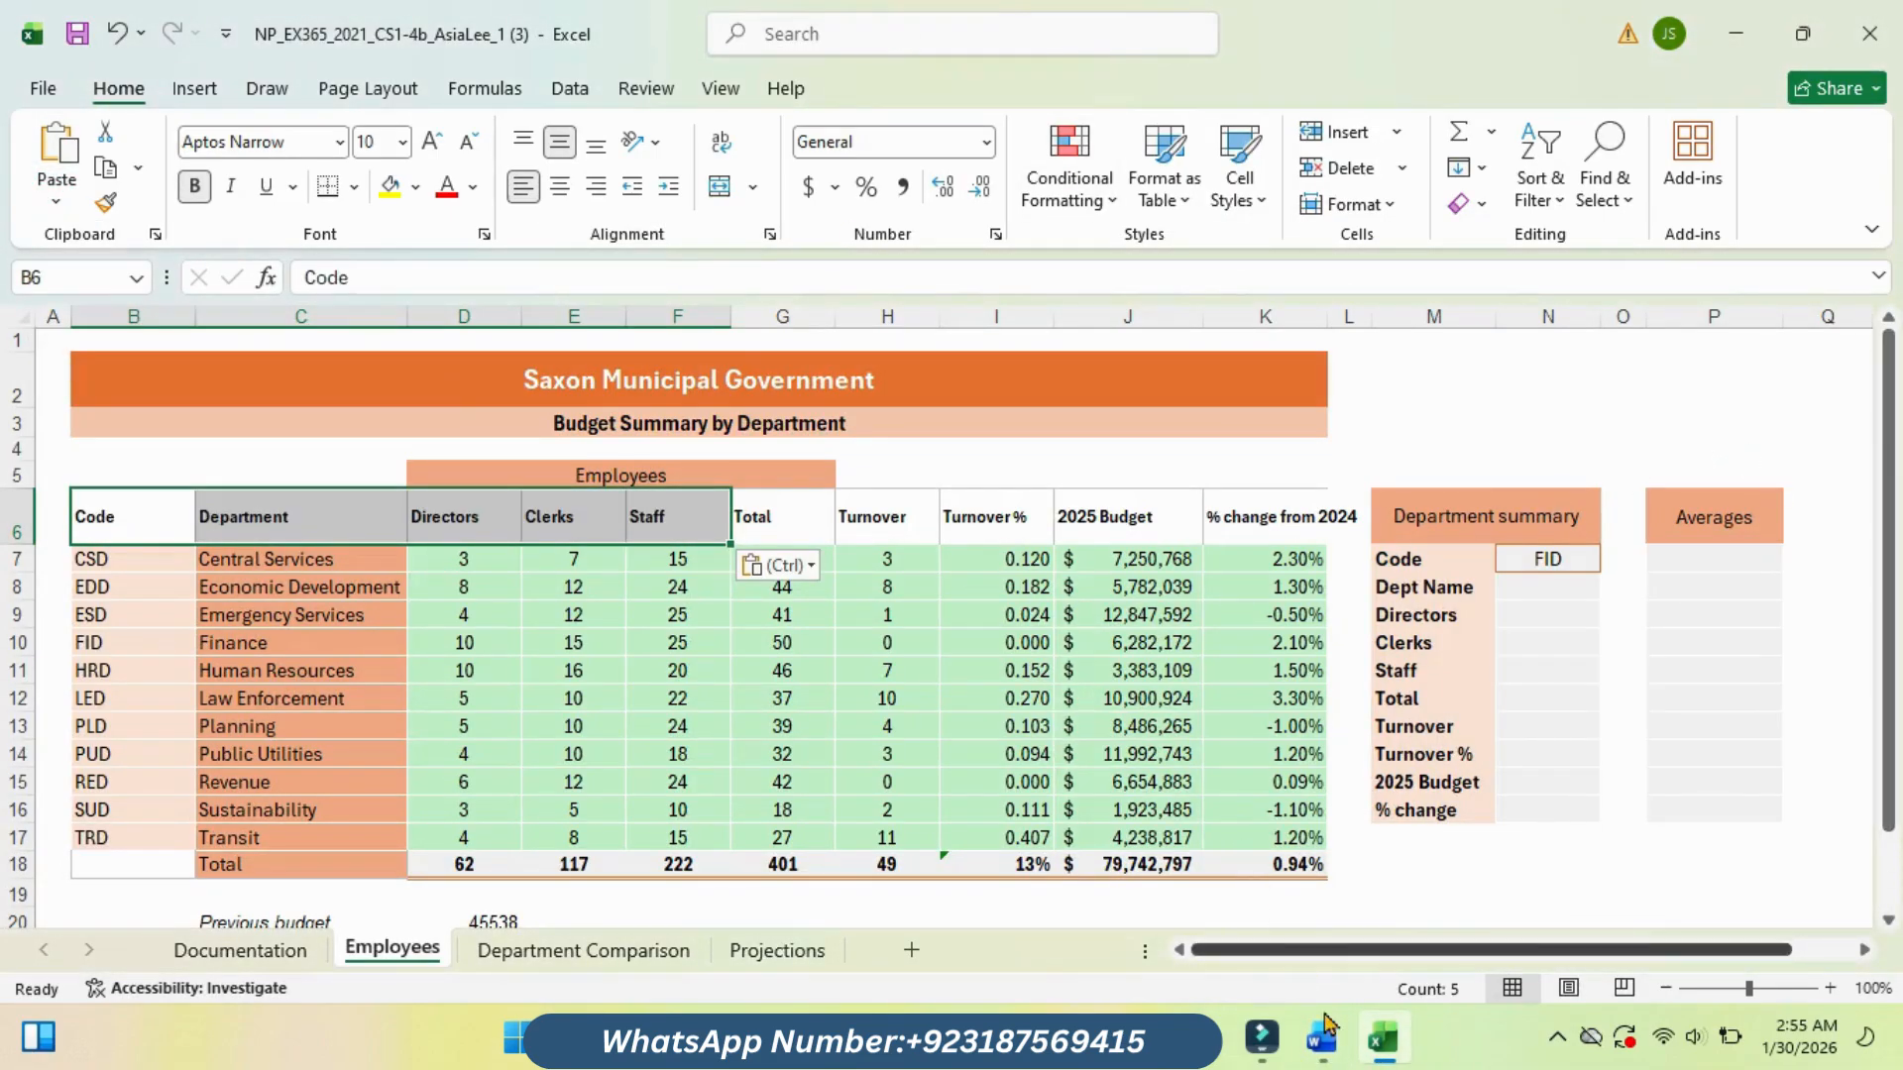
Step: Switch to the Word instructions and highlight item 7a, about centering cell contents, in turquoise
{"action": "mouse_move", "coordinate": [1322, 1038]}
{"action": "left_click", "coordinate": [1318, 902]}
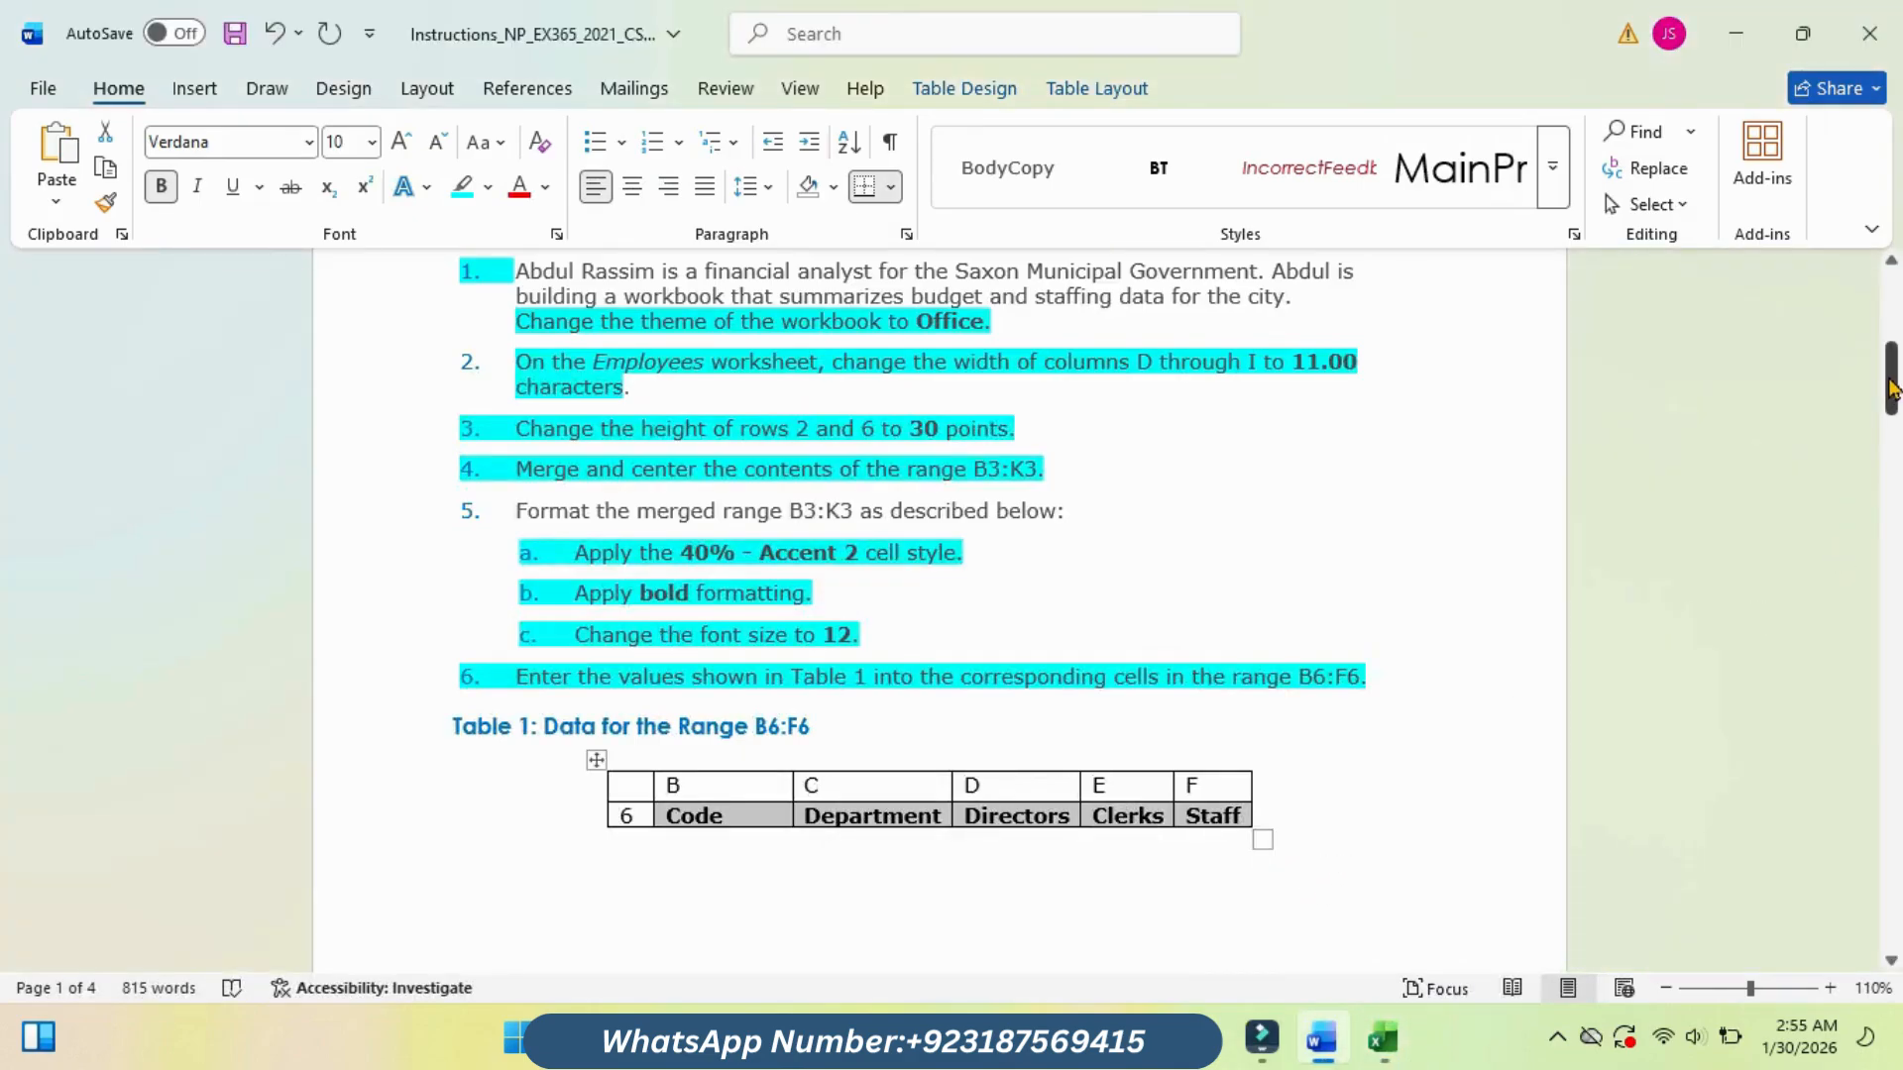
{"action": "left_click_drag", "start_coordinate": [1891, 377], "coordinate": [1891, 396]}
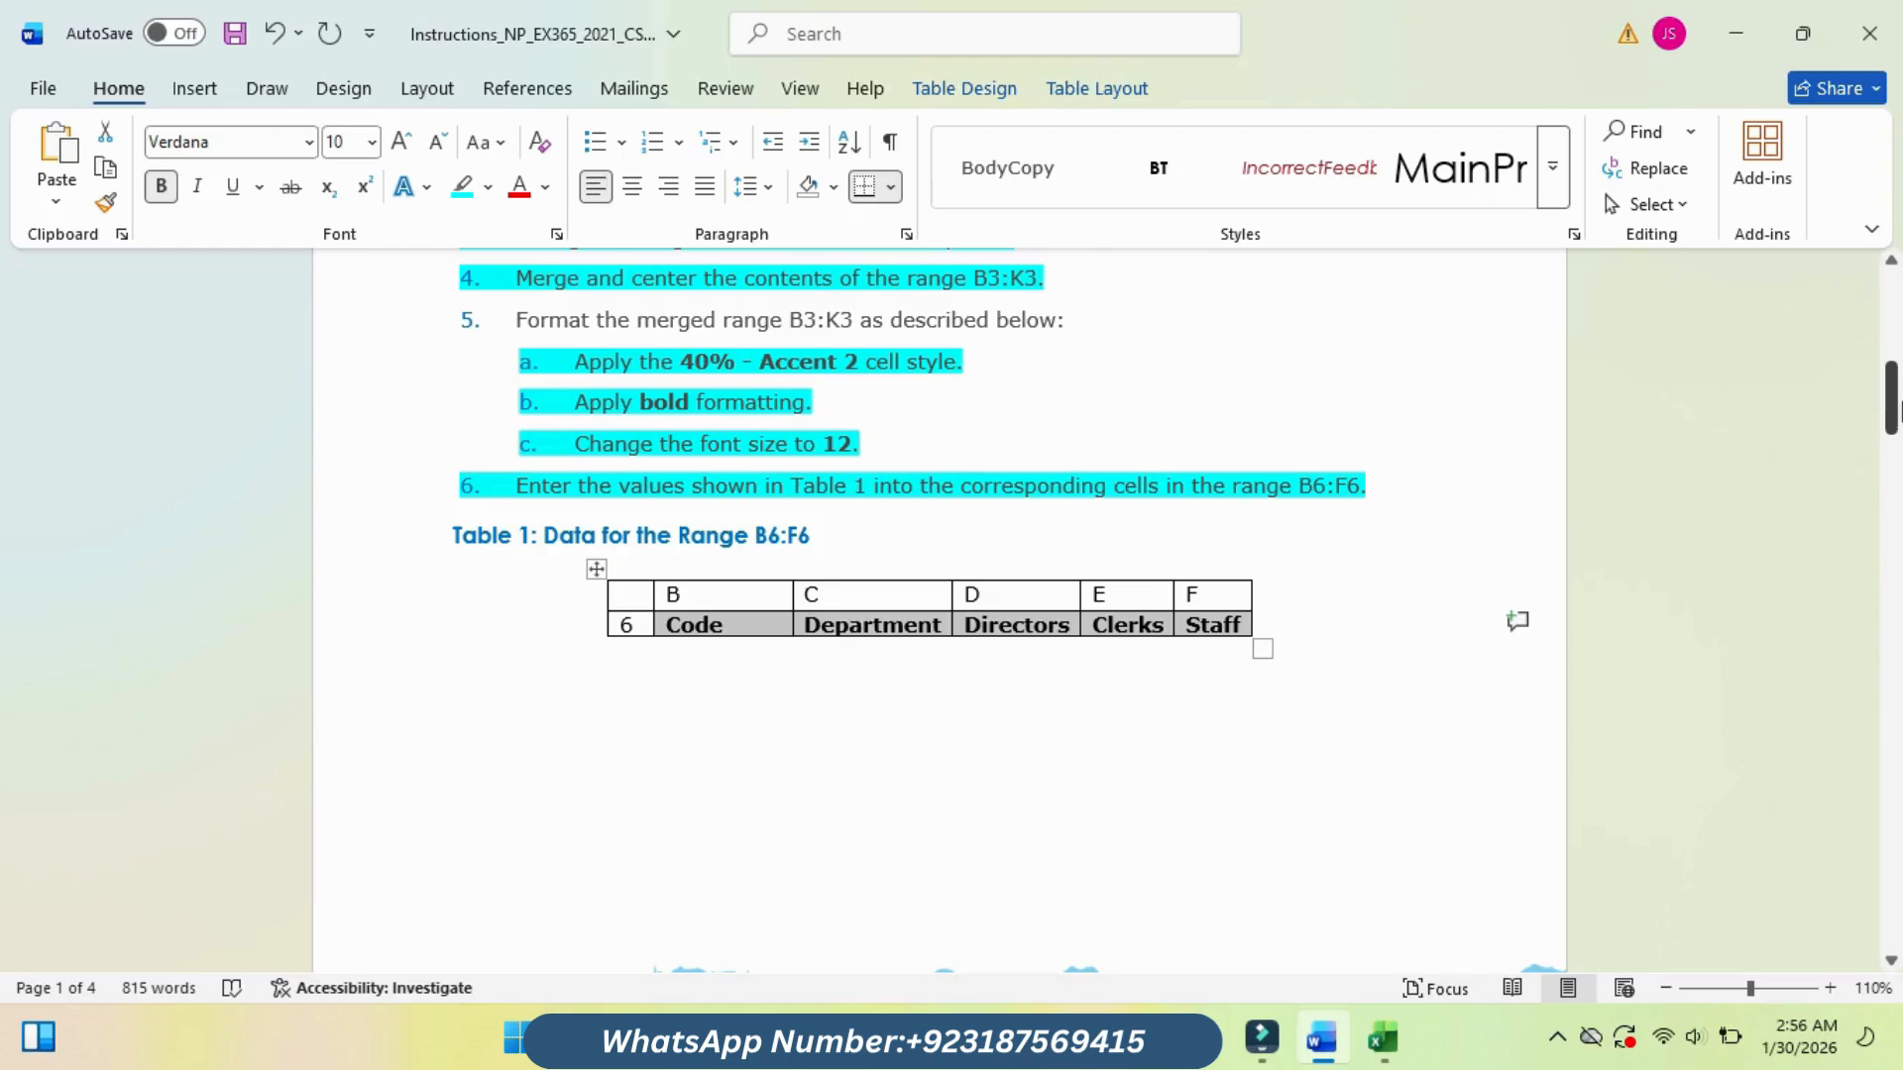
{"action": "left_click_drag", "start_coordinate": [1888, 408], "coordinate": [1888, 483]}
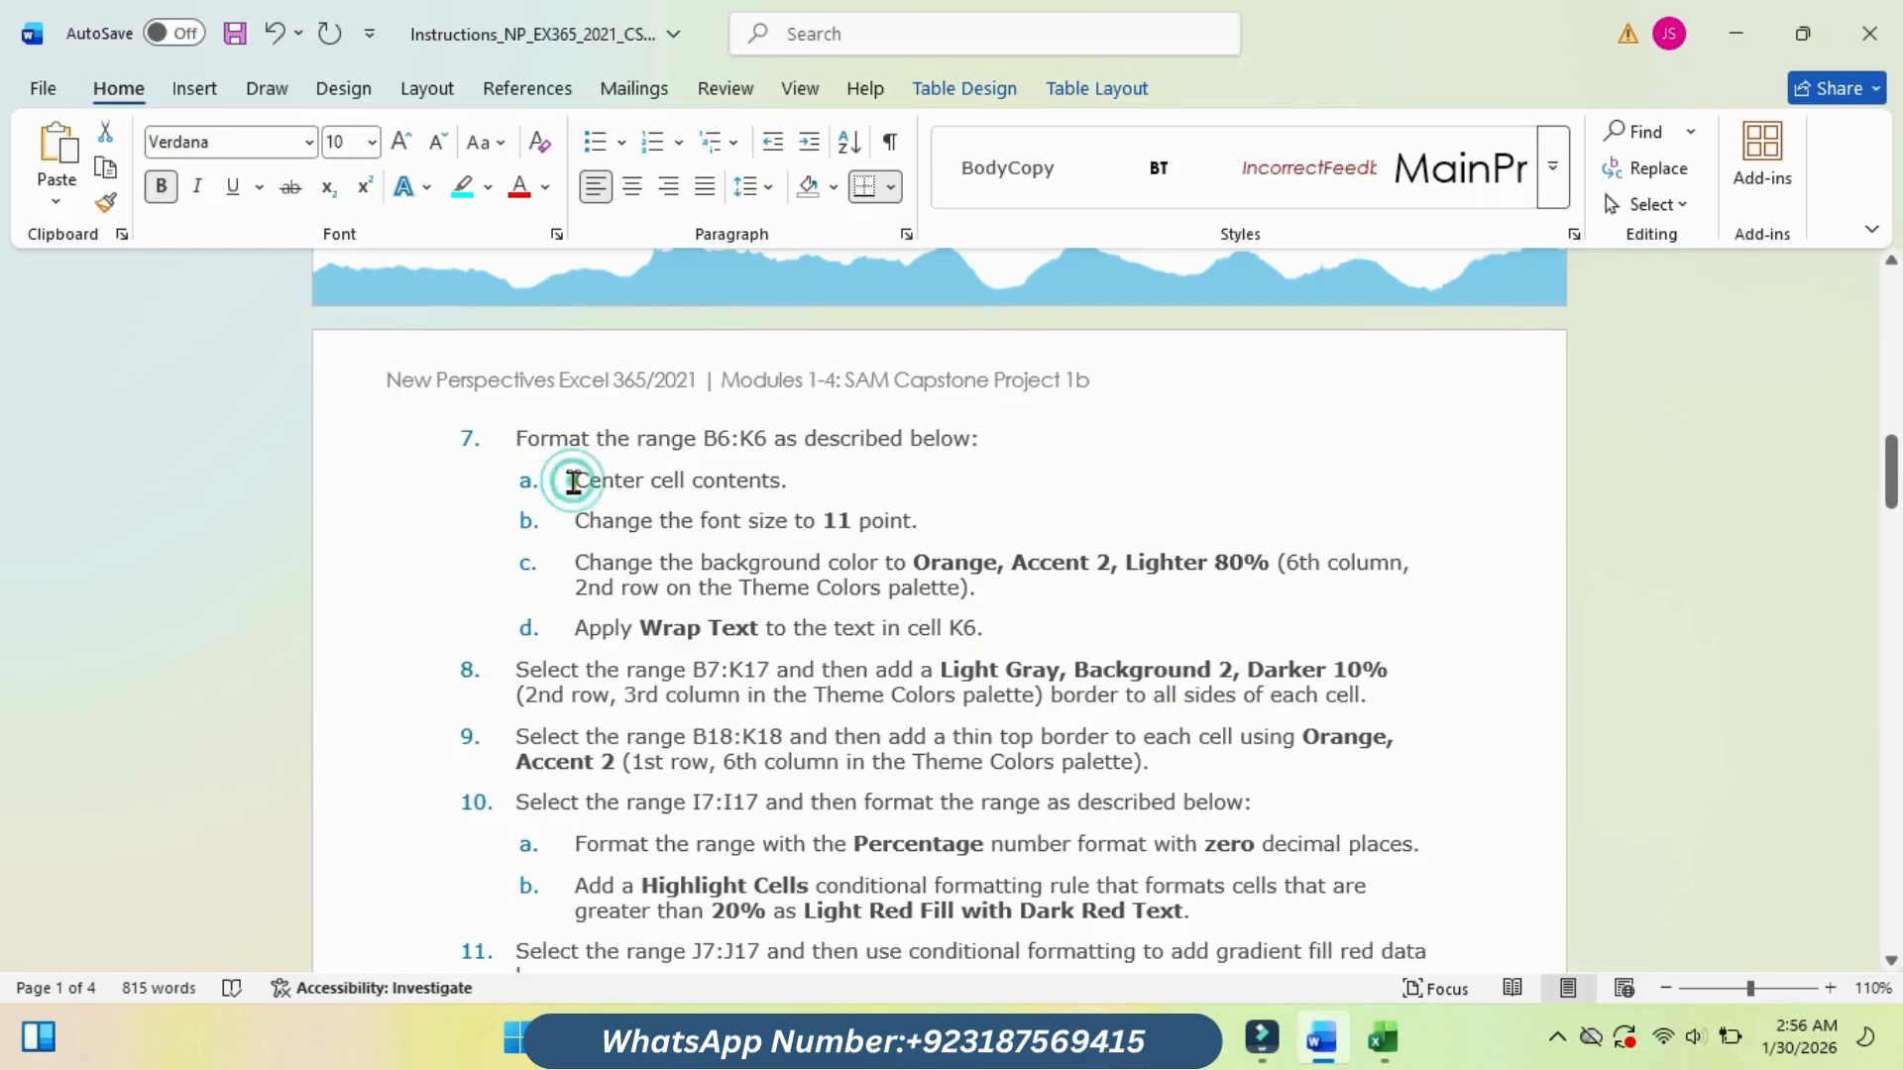
{"action": "left_click_drag", "start_coordinate": [579, 482], "coordinate": [793, 493]}
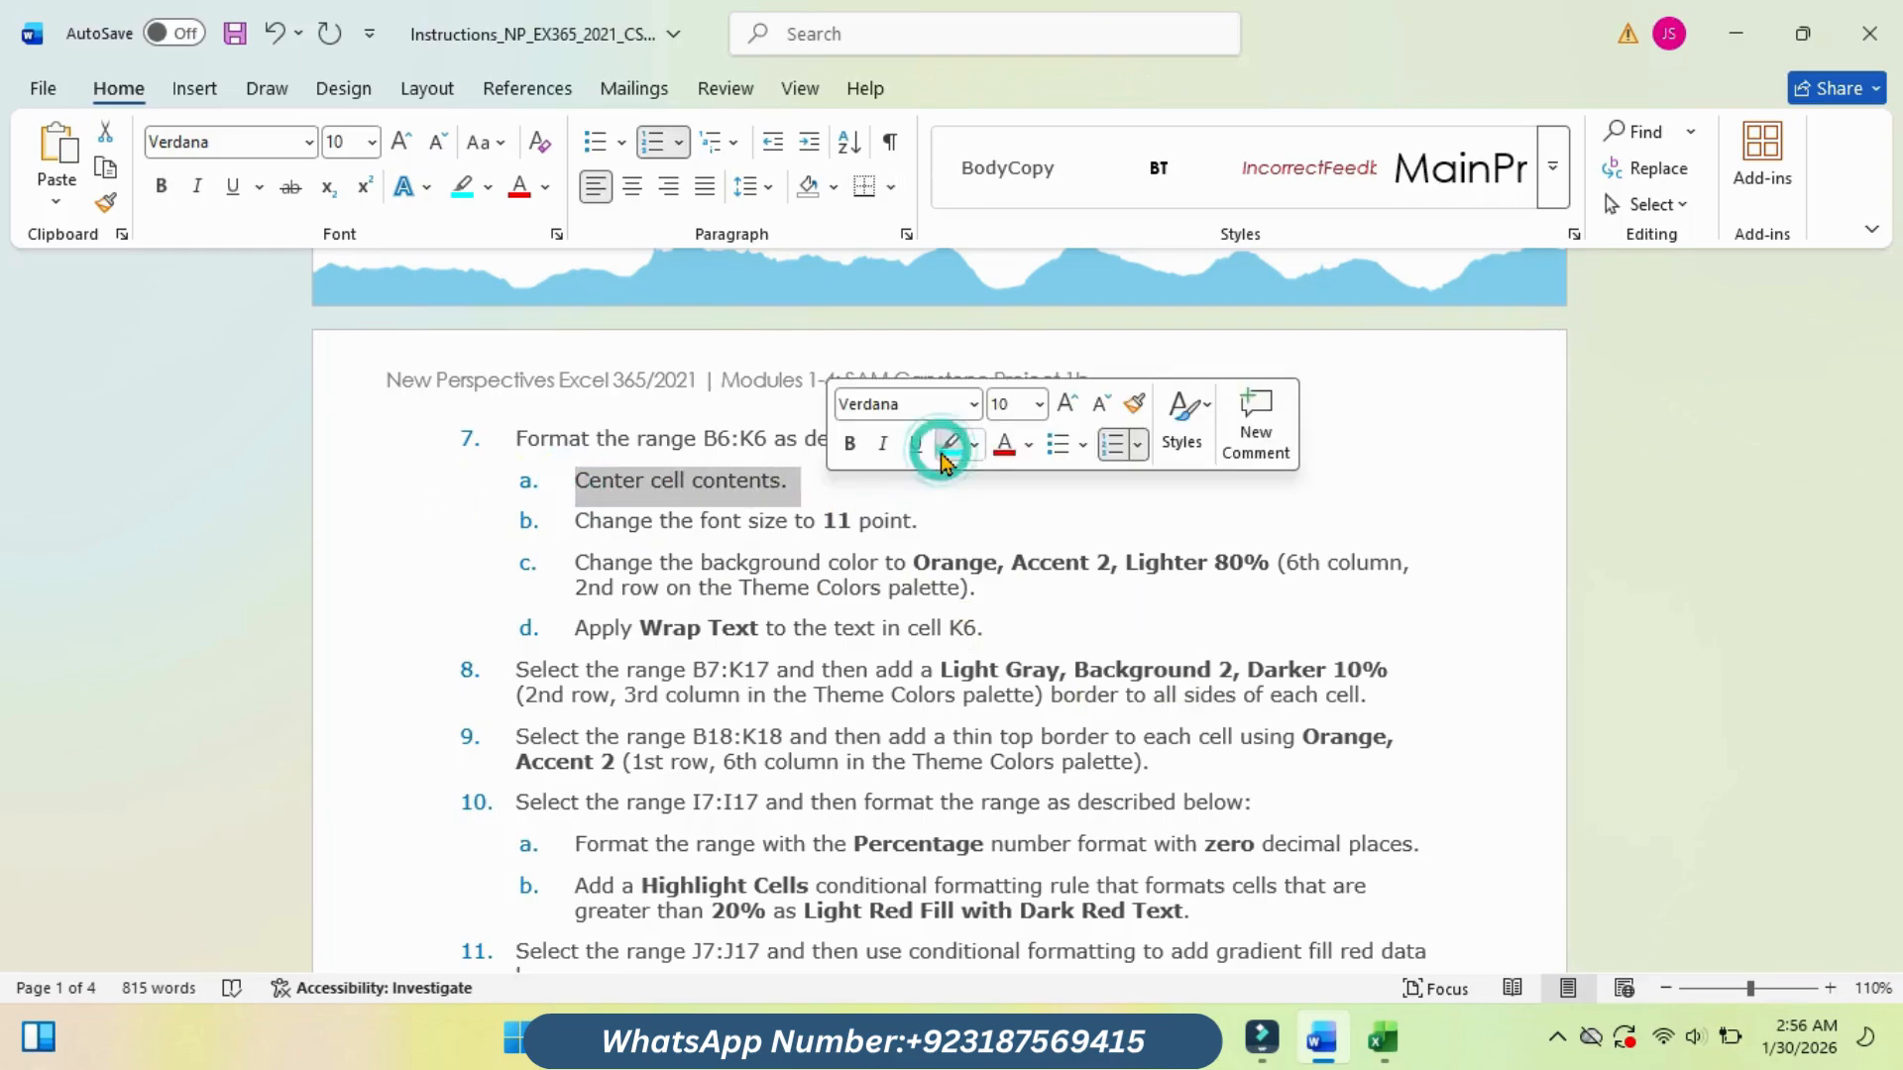
{"action": "left_click", "coordinate": [944, 456]}
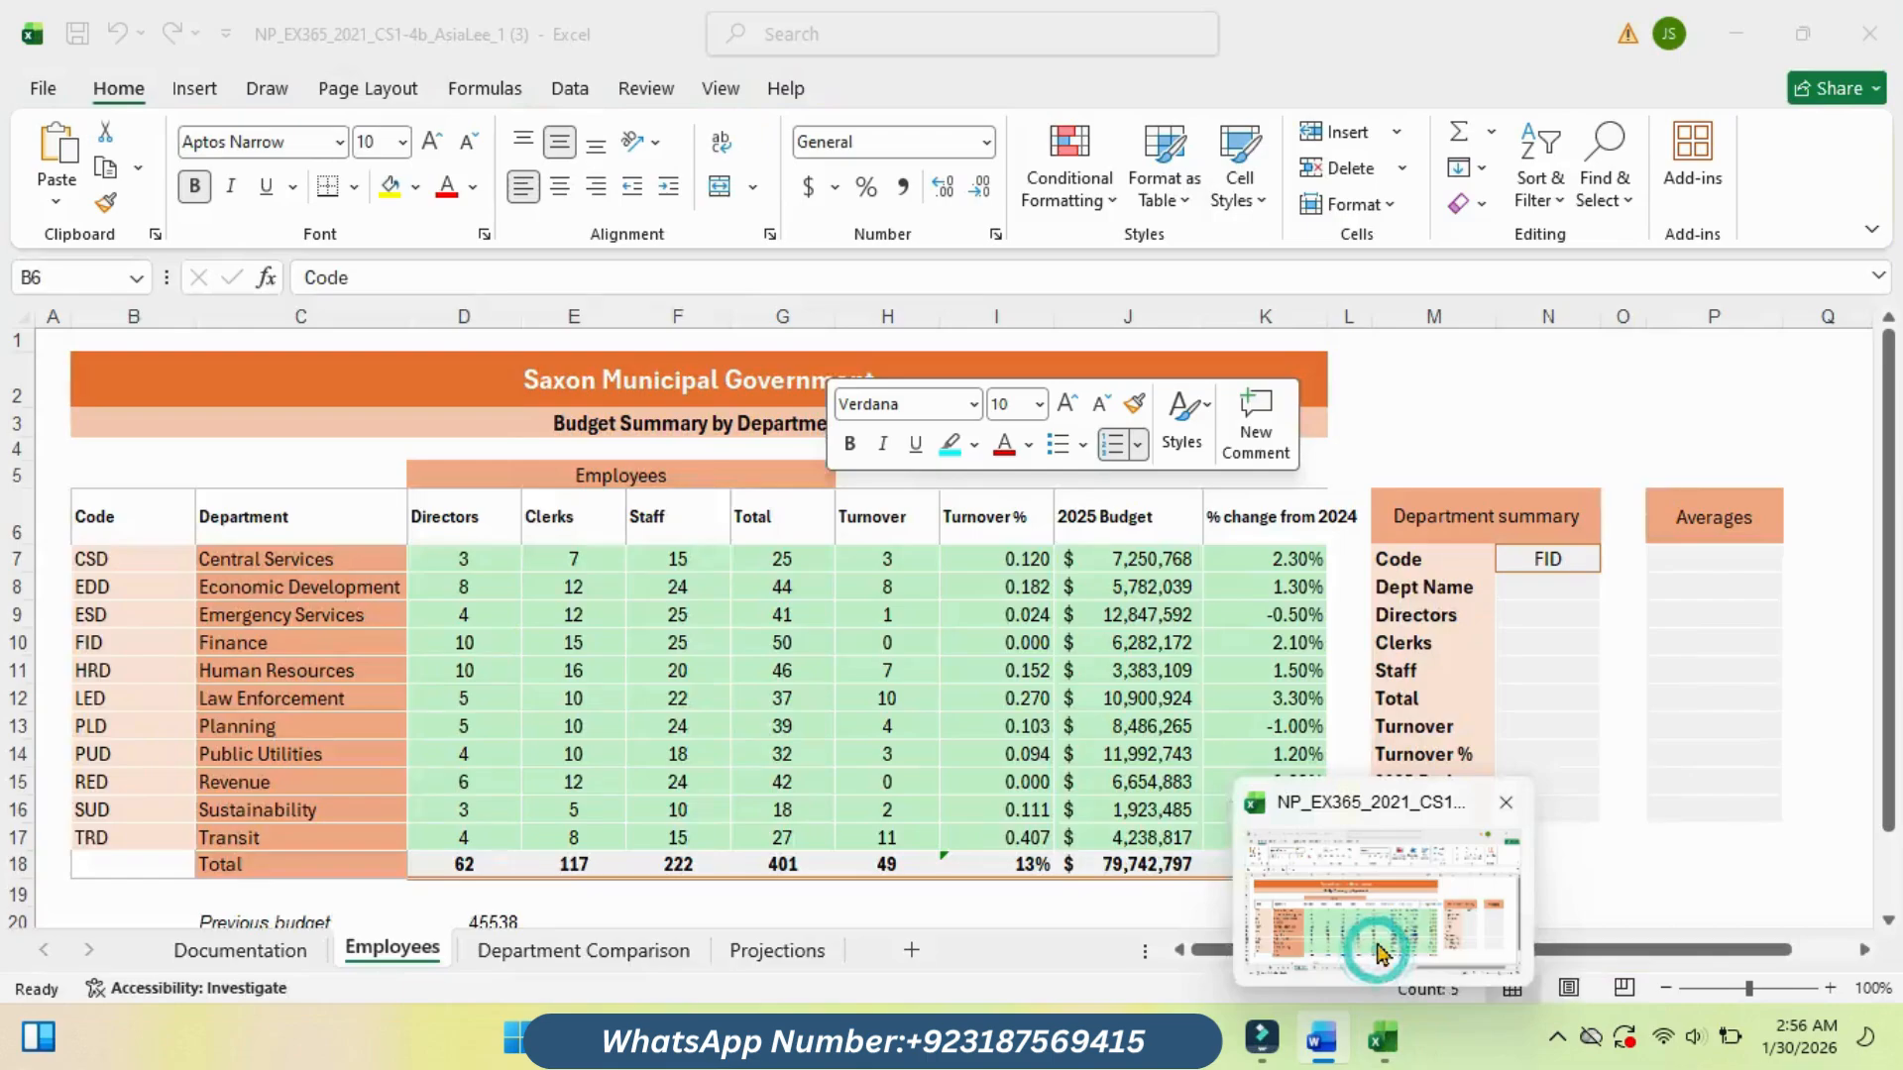
Step: Switch to Excel and center the contents of the range B6:K6 horizontally on the Employees worksheet
{"action": "left_click", "coordinate": [1368, 937]}
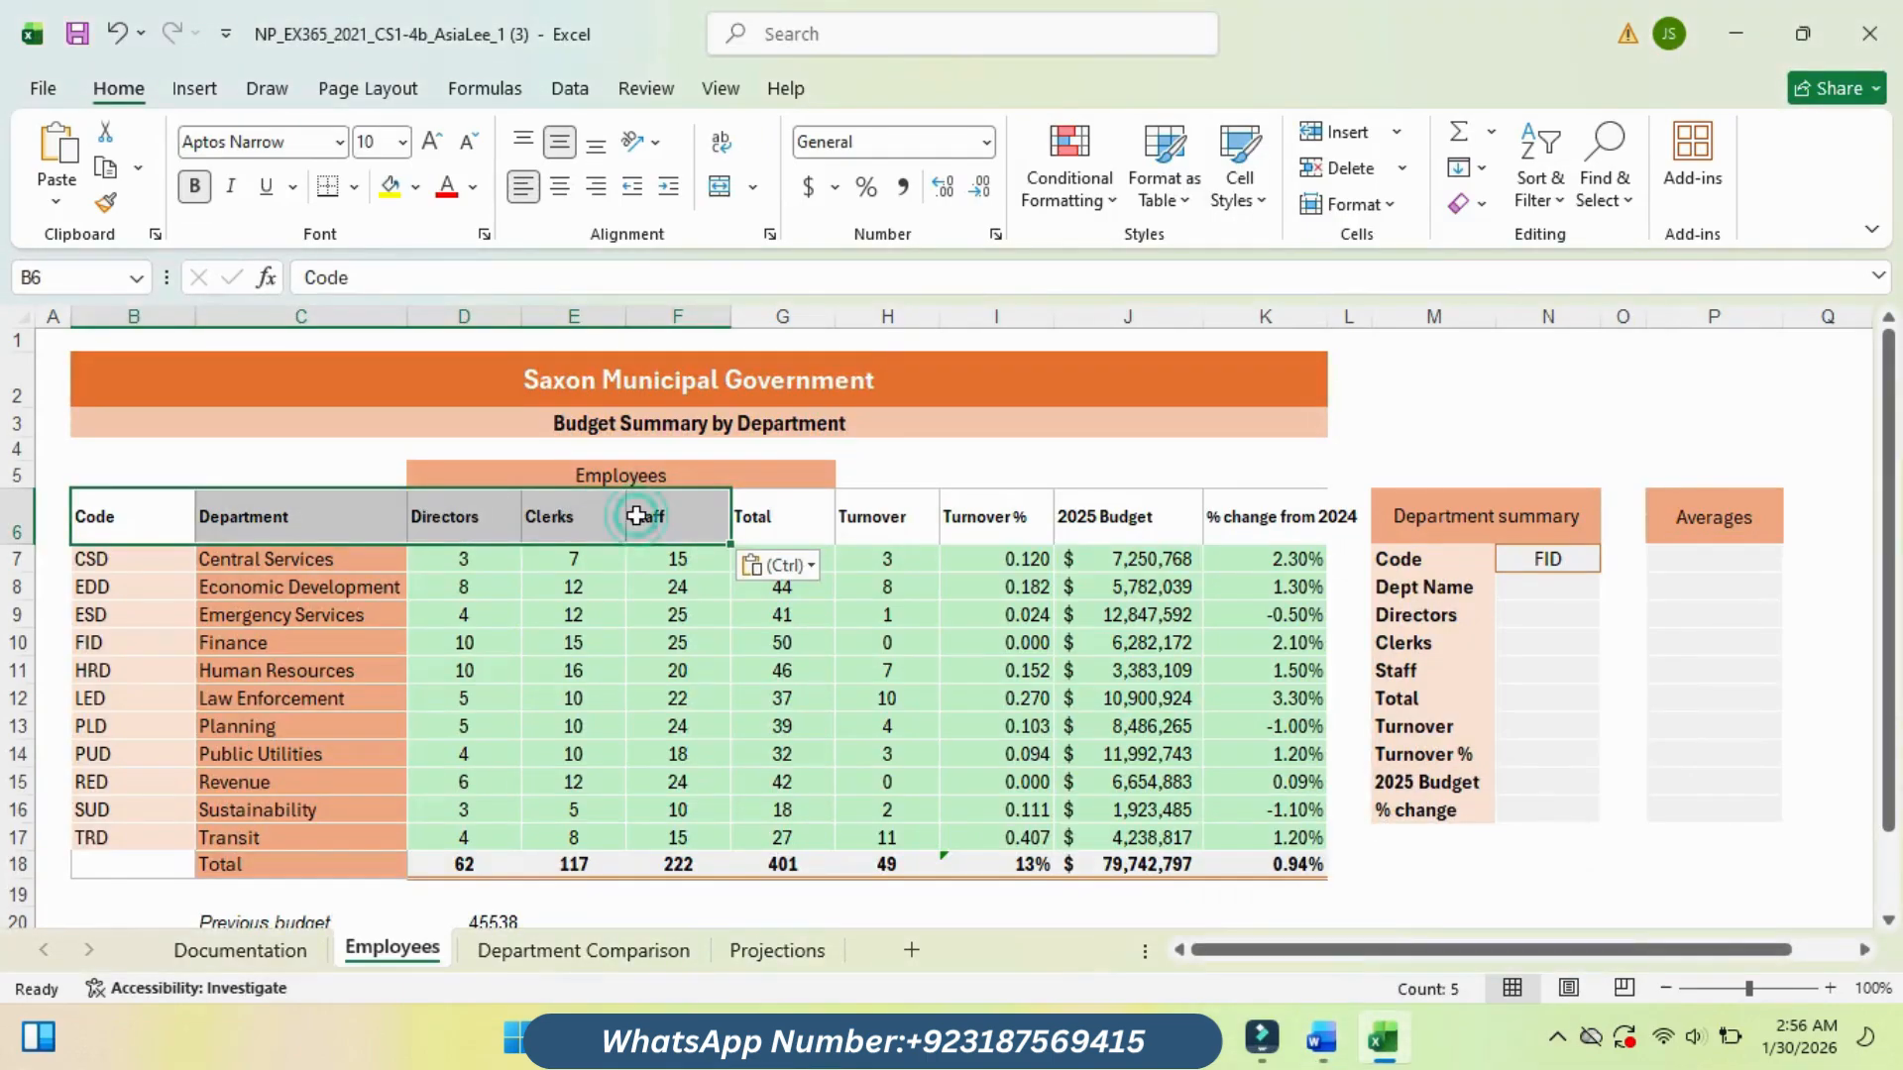
{"action": "left_click_drag", "start_coordinate": [637, 516], "coordinate": [1278, 516]}
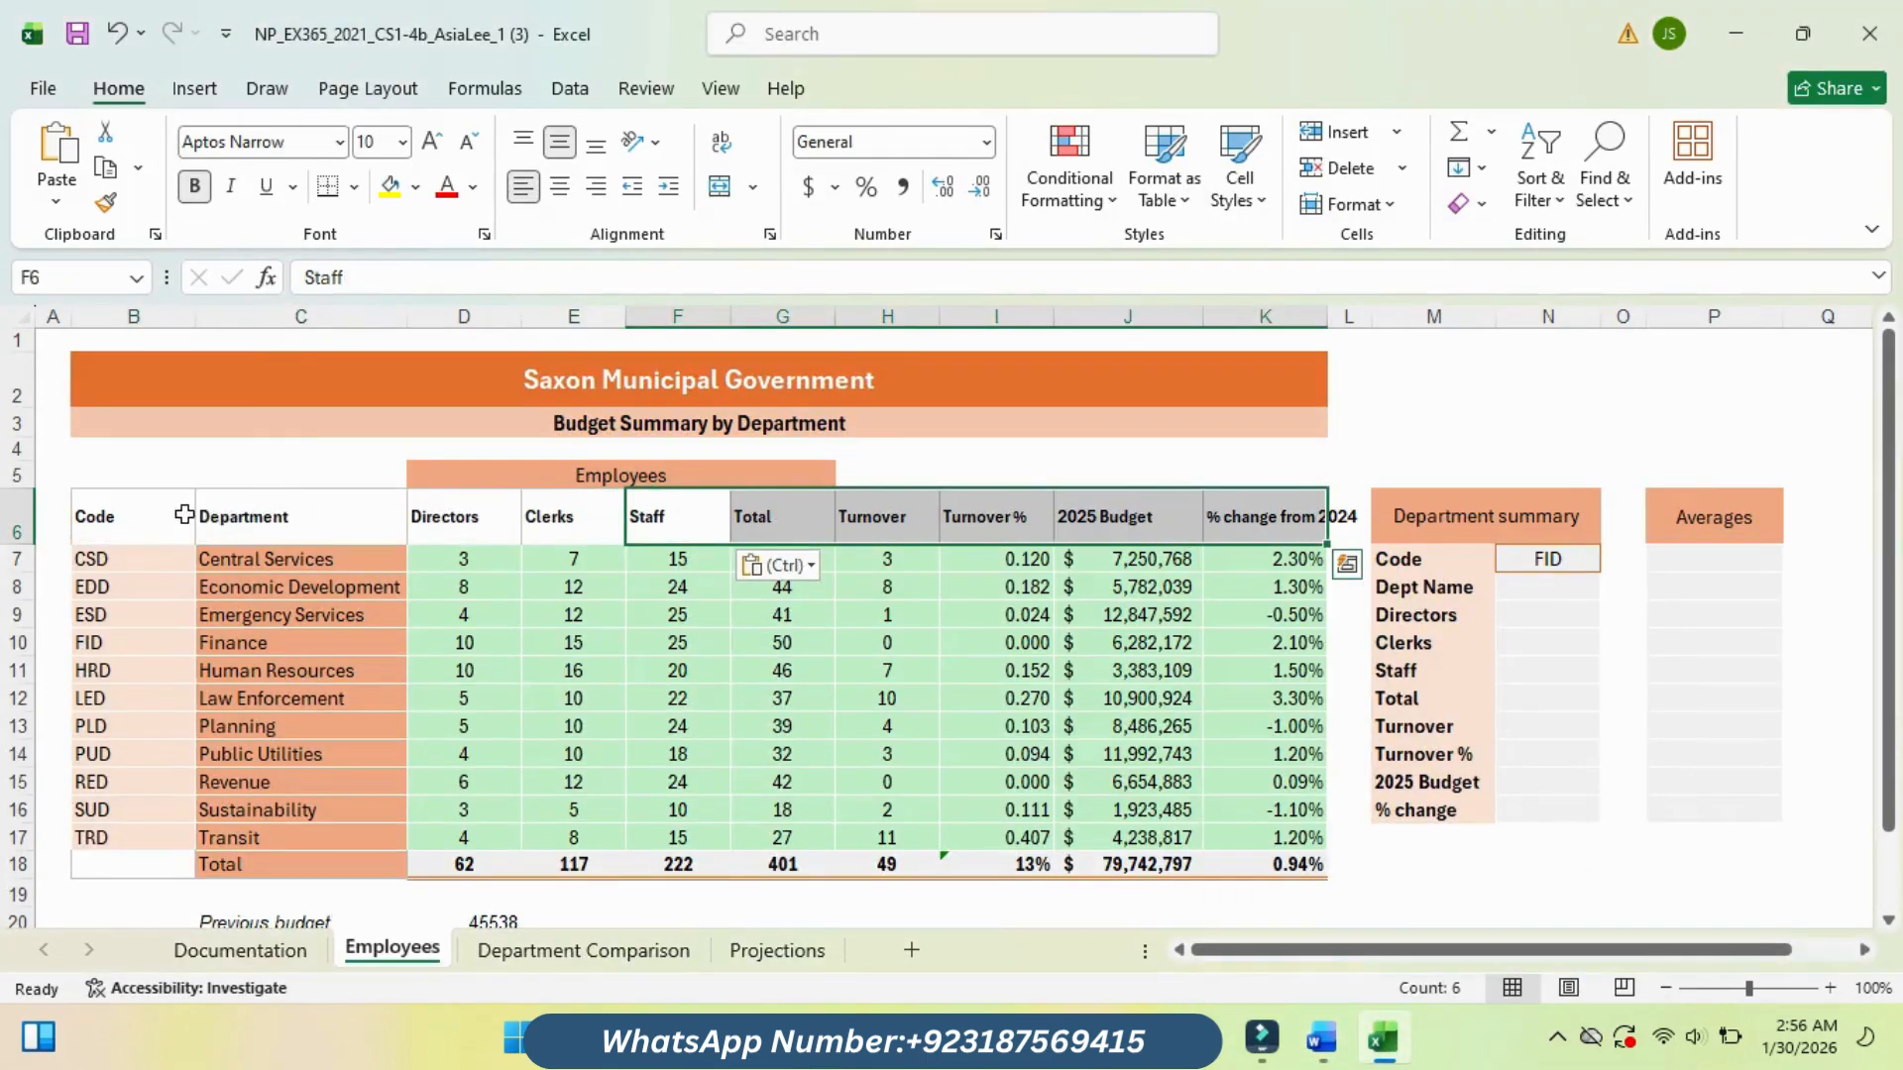
{"action": "left_click_drag", "start_coordinate": [185, 514], "coordinate": [1302, 518]}
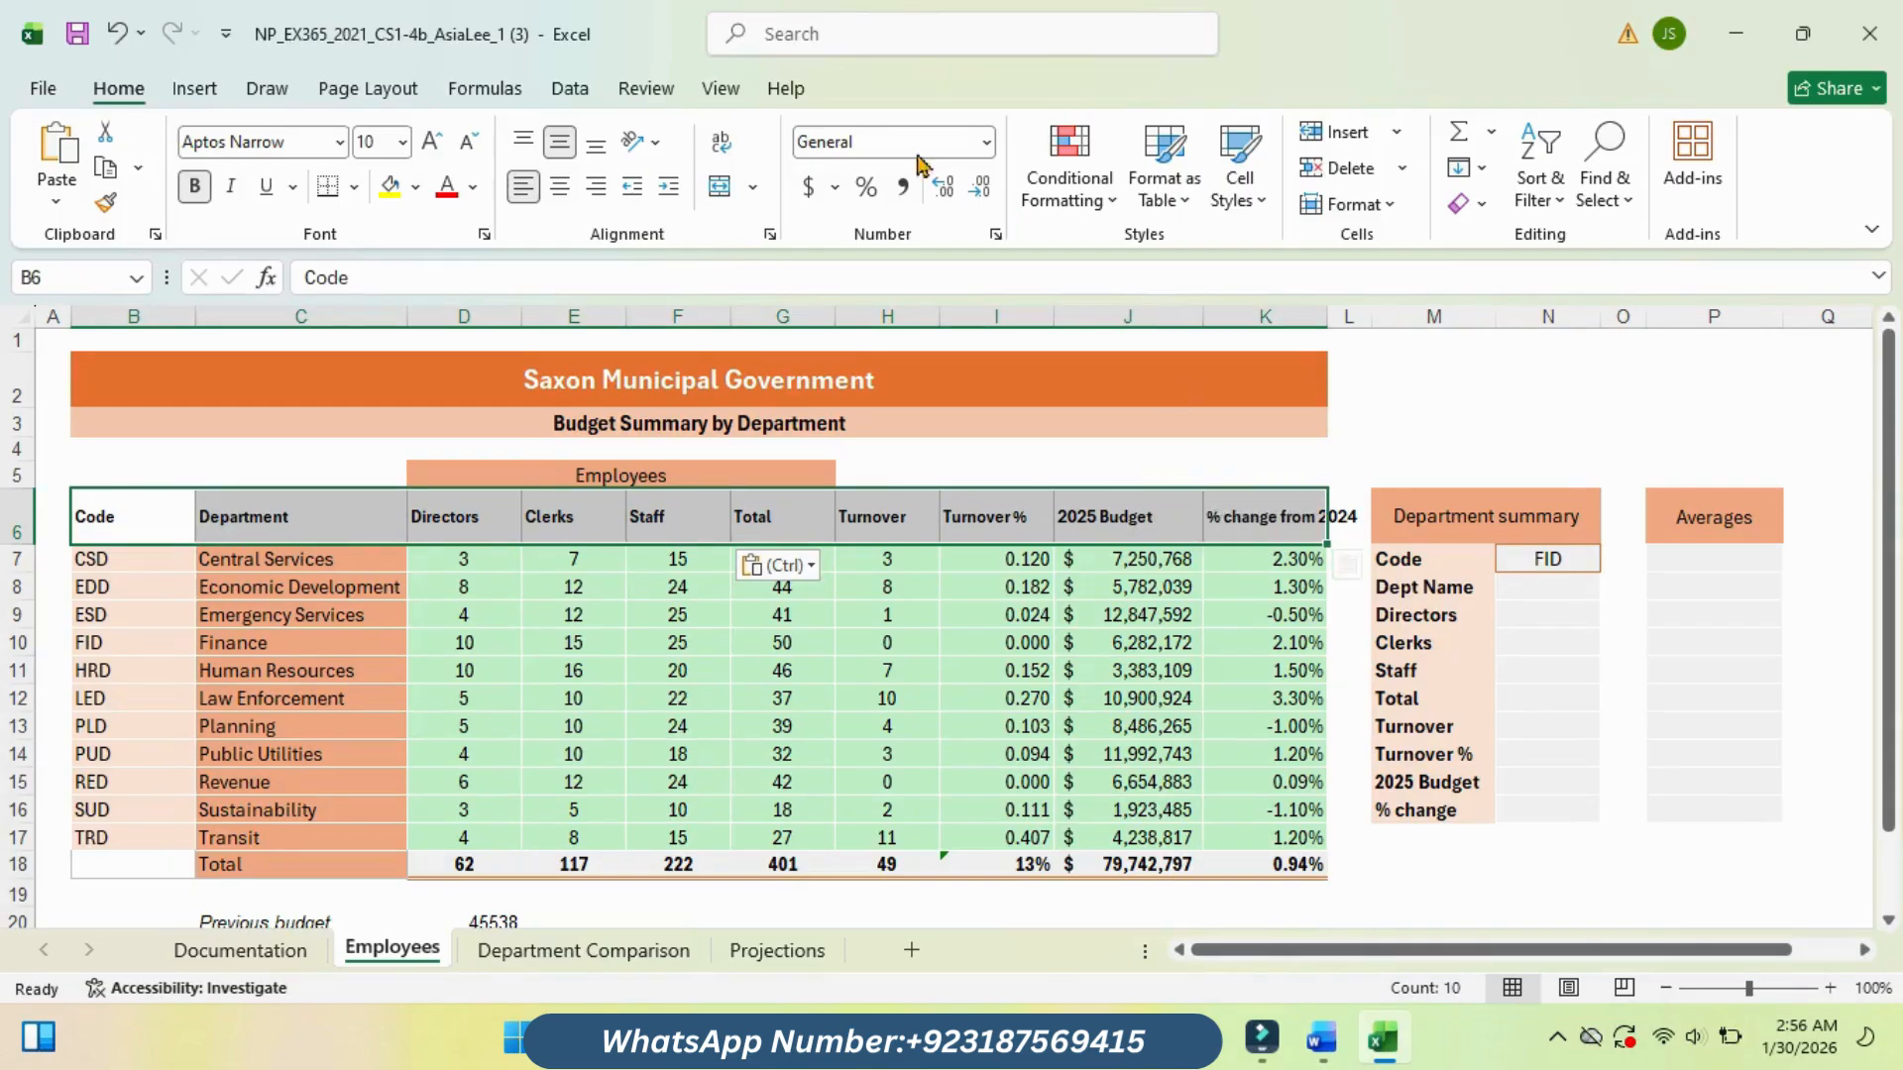
{"action": "left_click", "coordinate": [560, 189]}
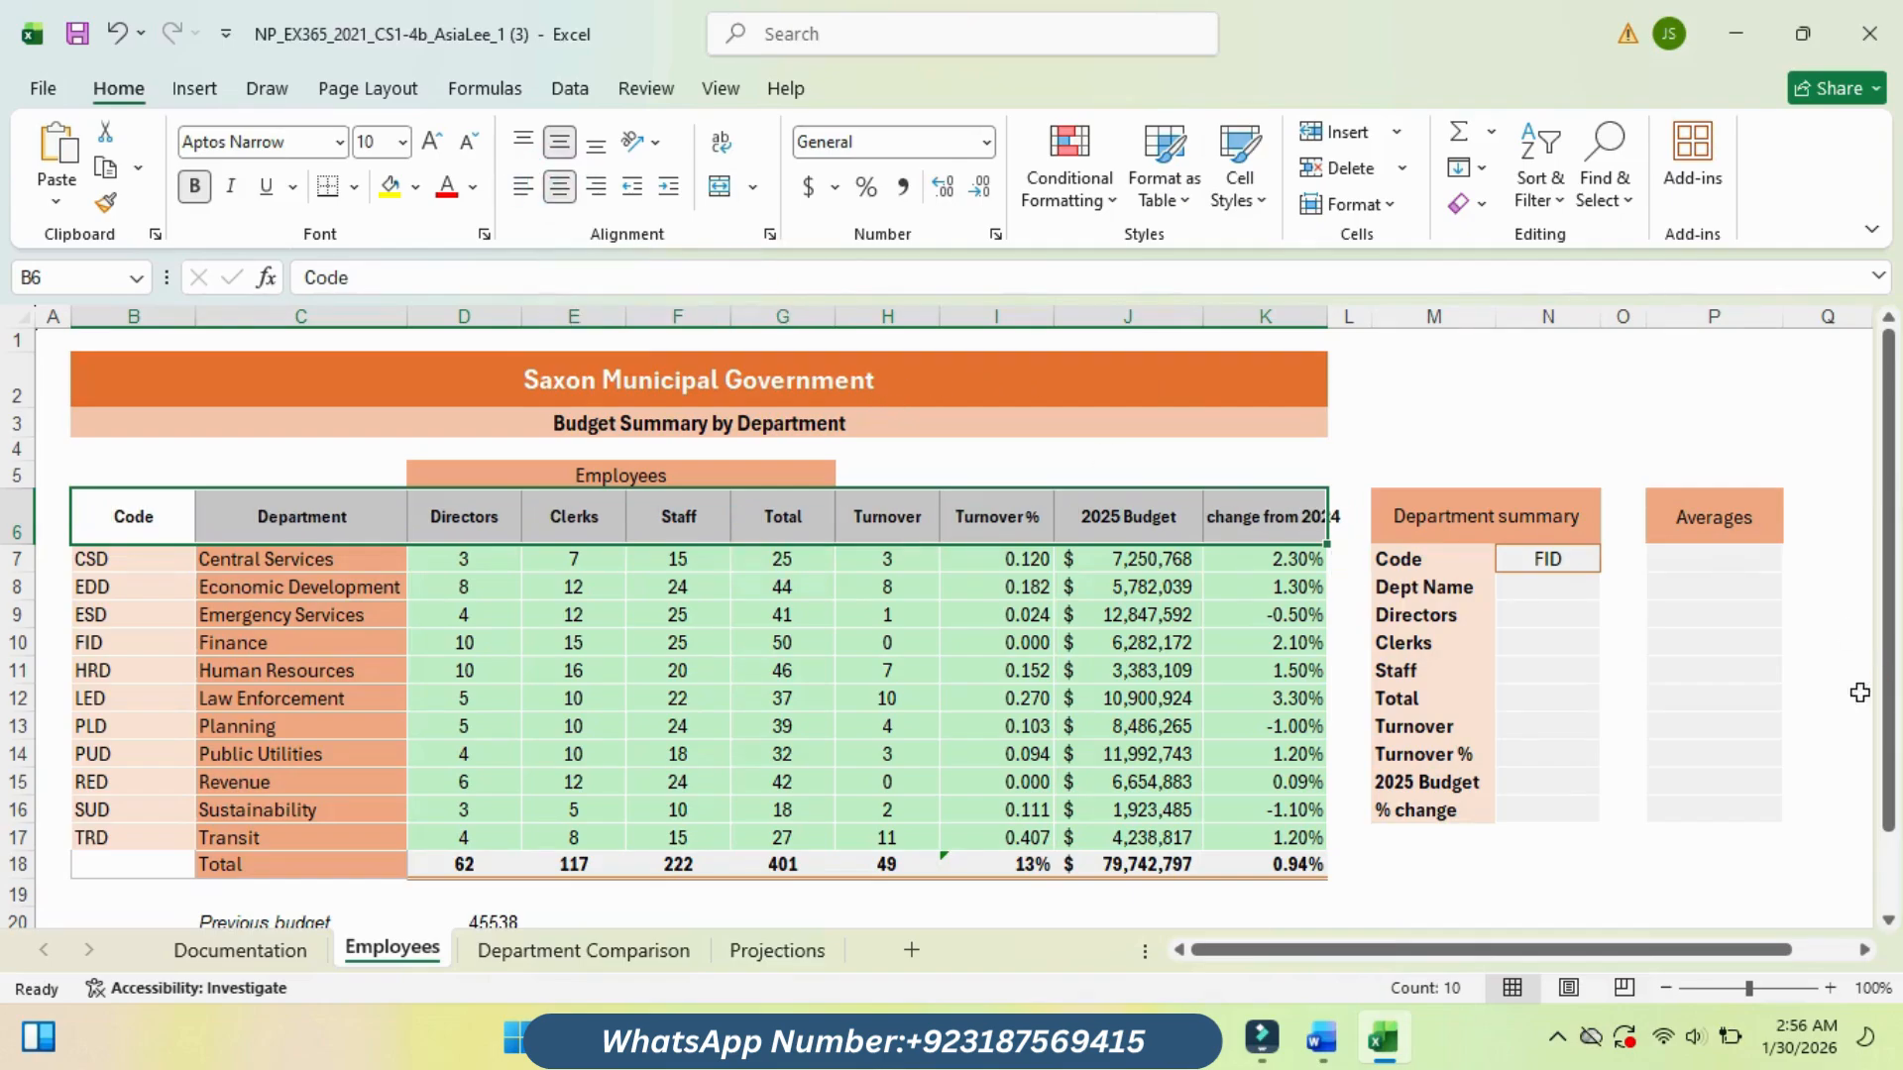
Step: Switch to the Word instructions and highlight item 7b, about changing the font size to 11 point, in turquoise
{"action": "left_click", "coordinate": [1314, 921]}
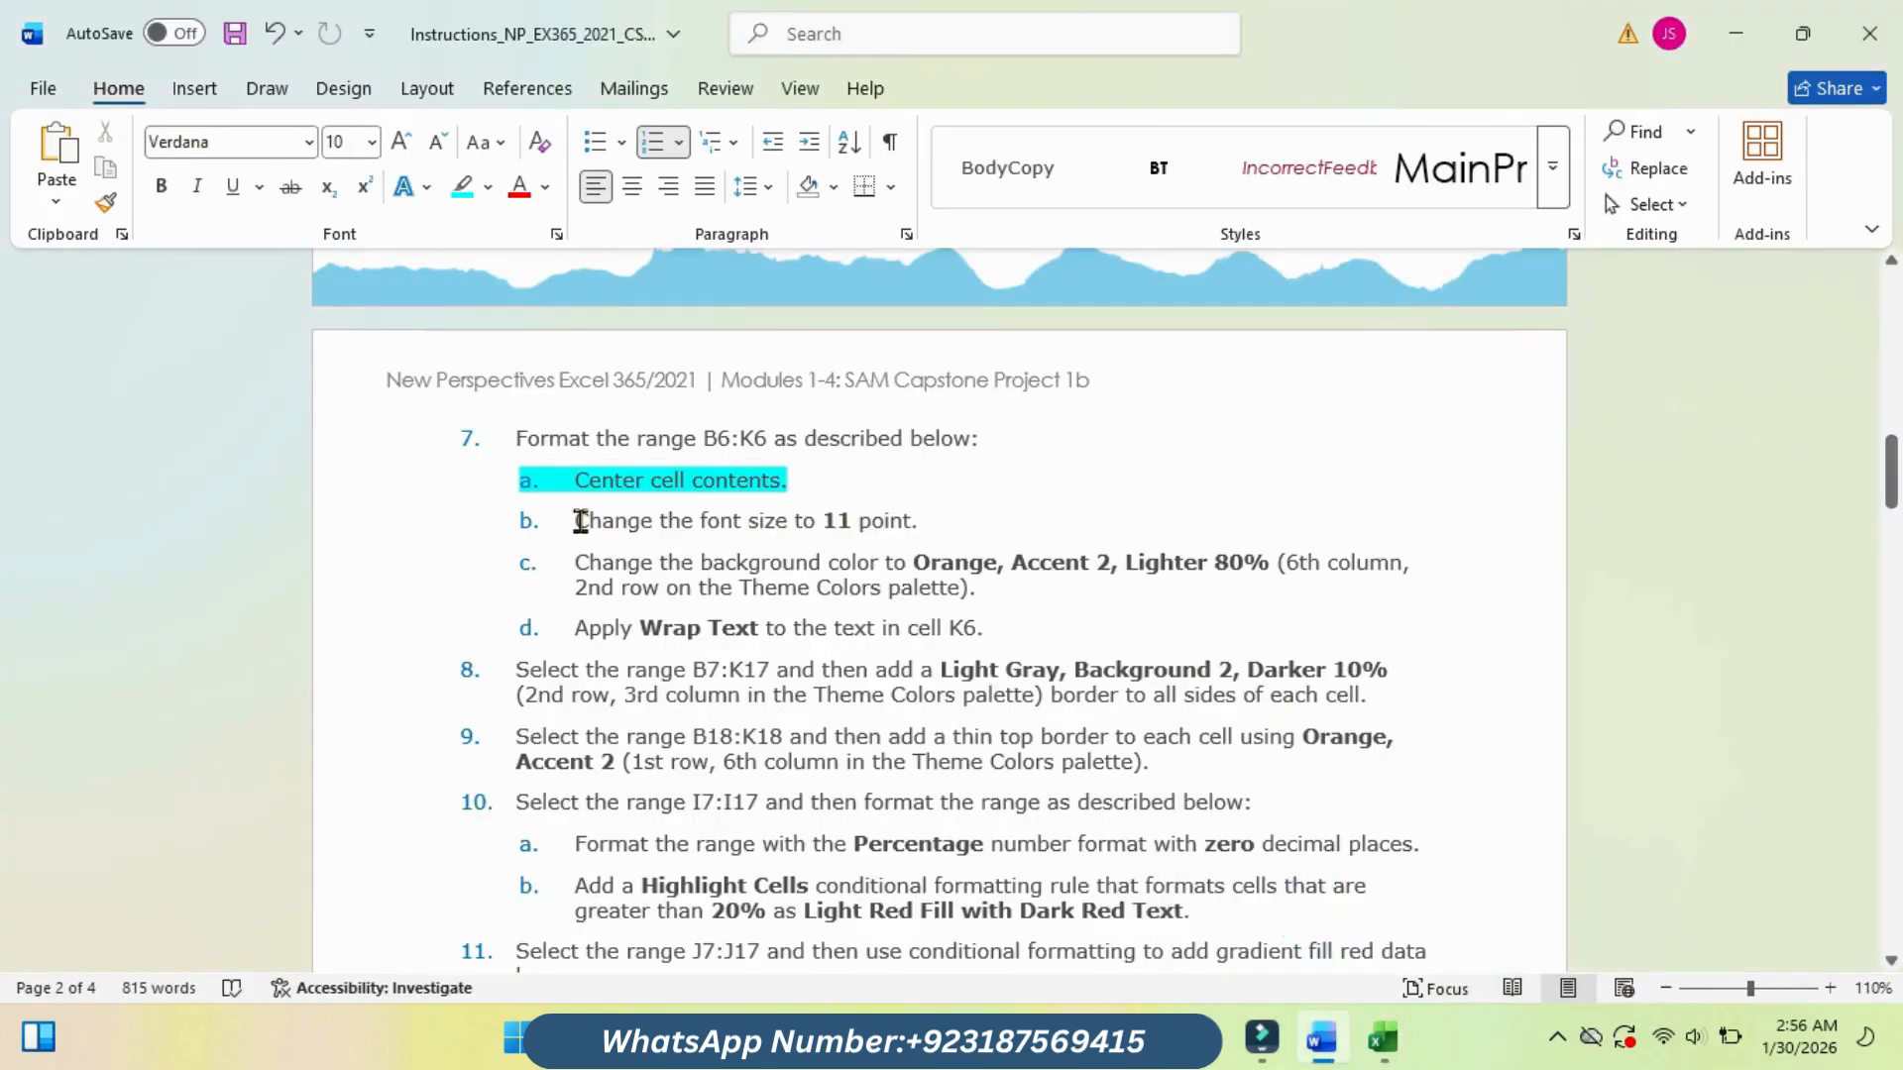
{"action": "left_click_drag", "start_coordinate": [580, 520], "coordinate": [985, 539]}
{"action": "left_click", "coordinate": [1103, 485]}
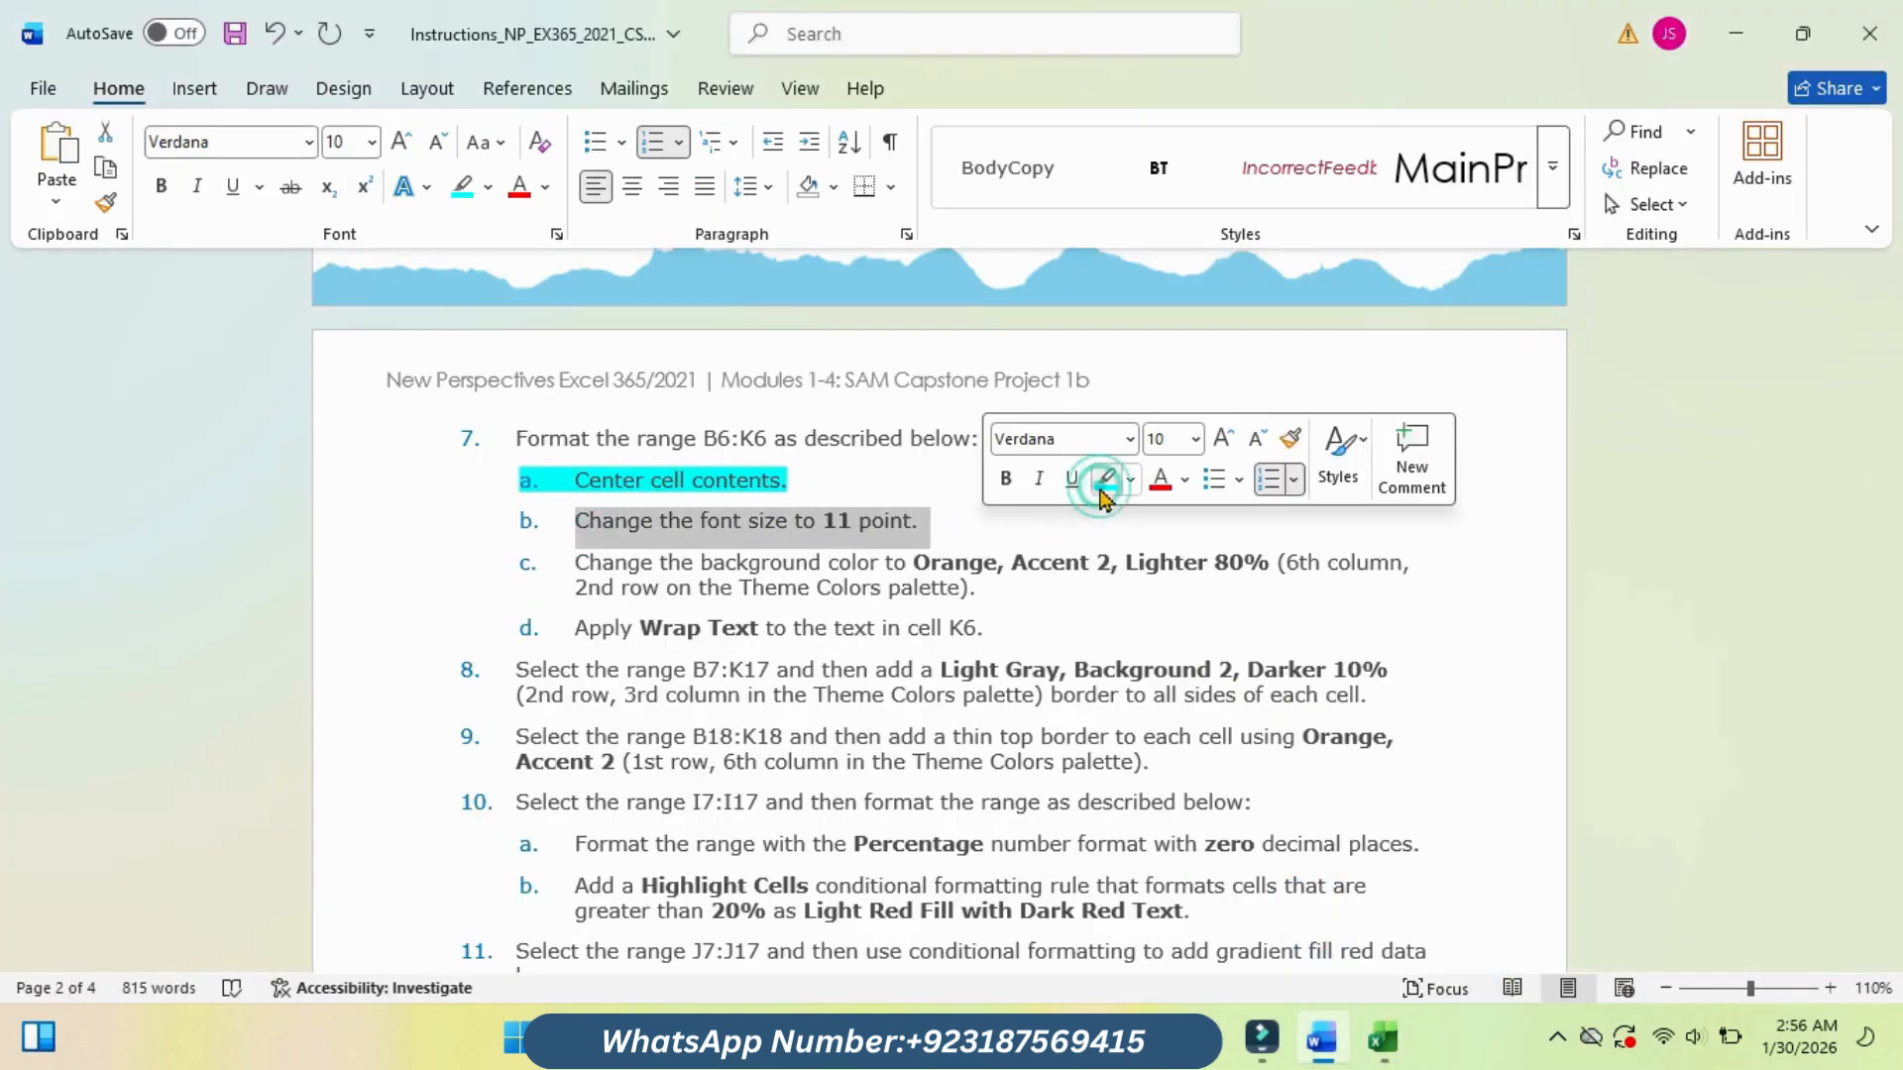
{"action": "mouse_move", "coordinate": [1382, 1038]}
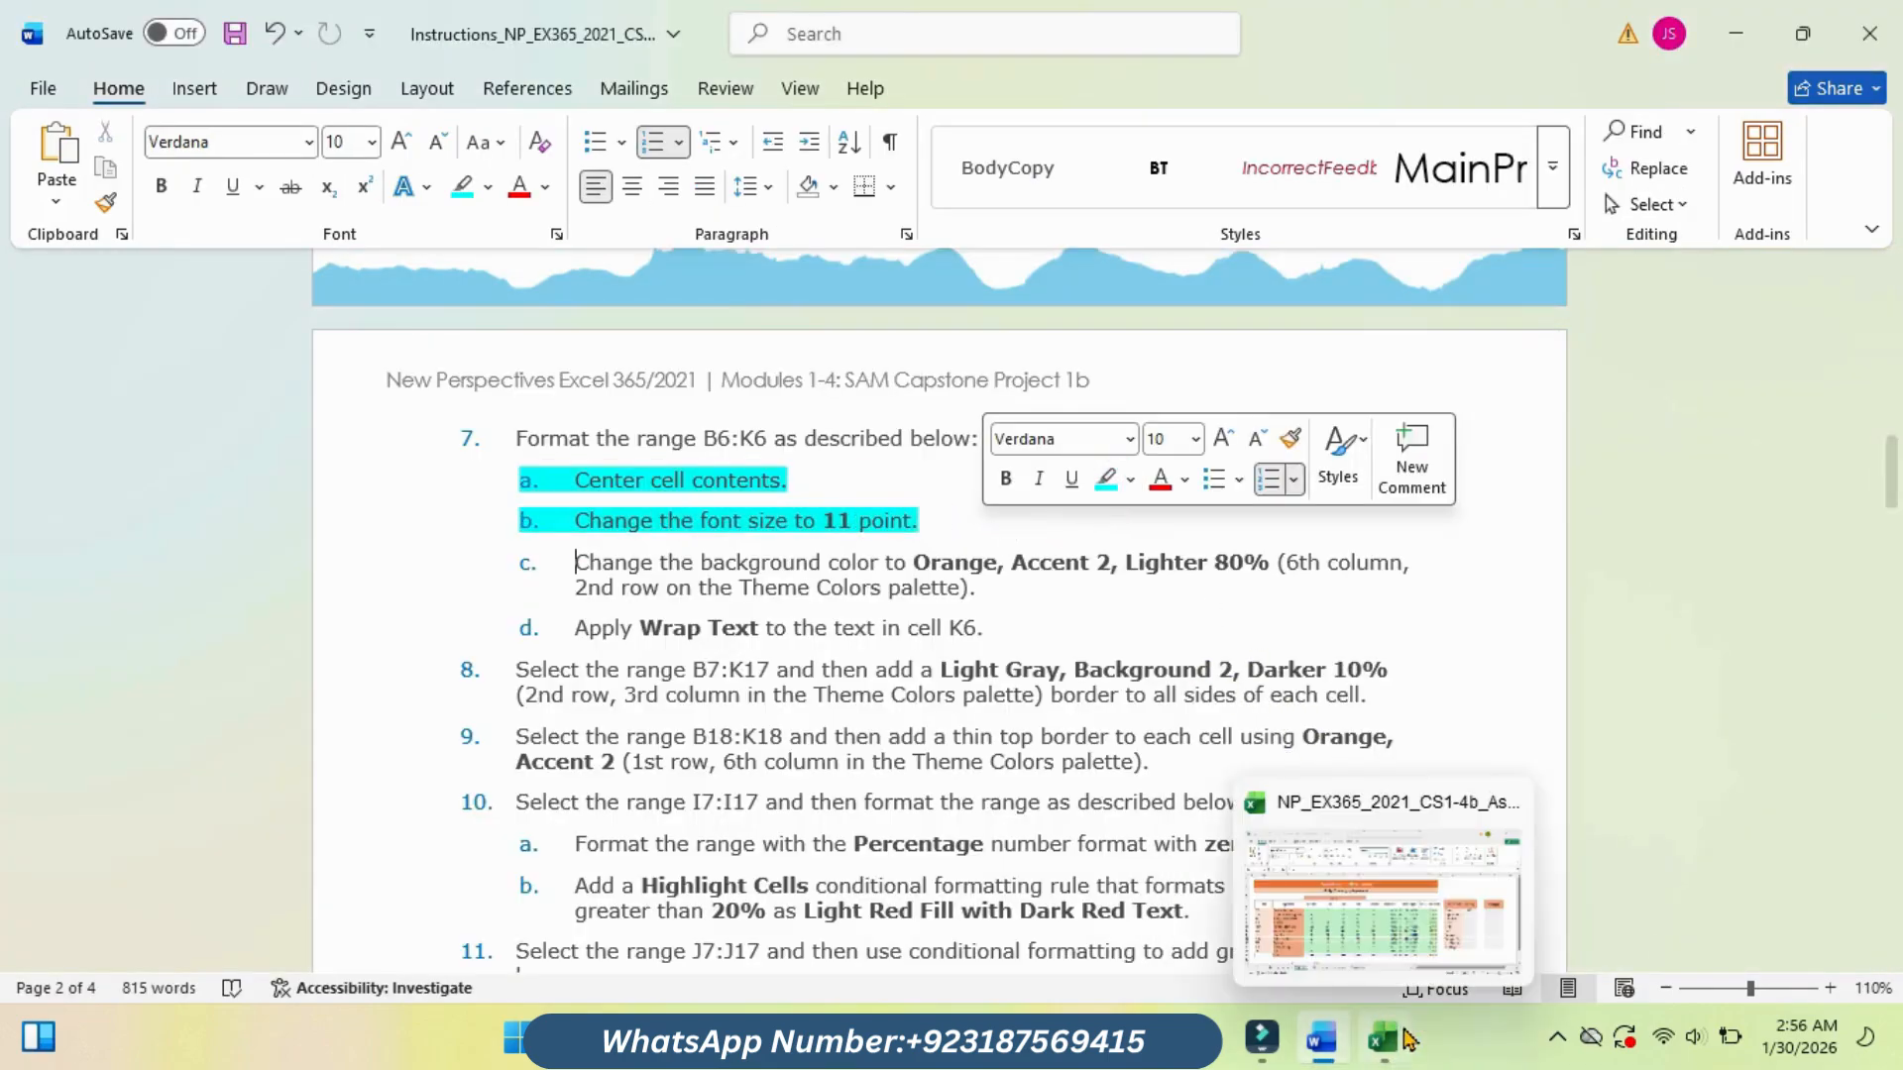
Step: Switch to Excel and set the font size of the selected headings in B6:K6 to 11 point
{"action": "left_click", "coordinate": [1387, 897]}
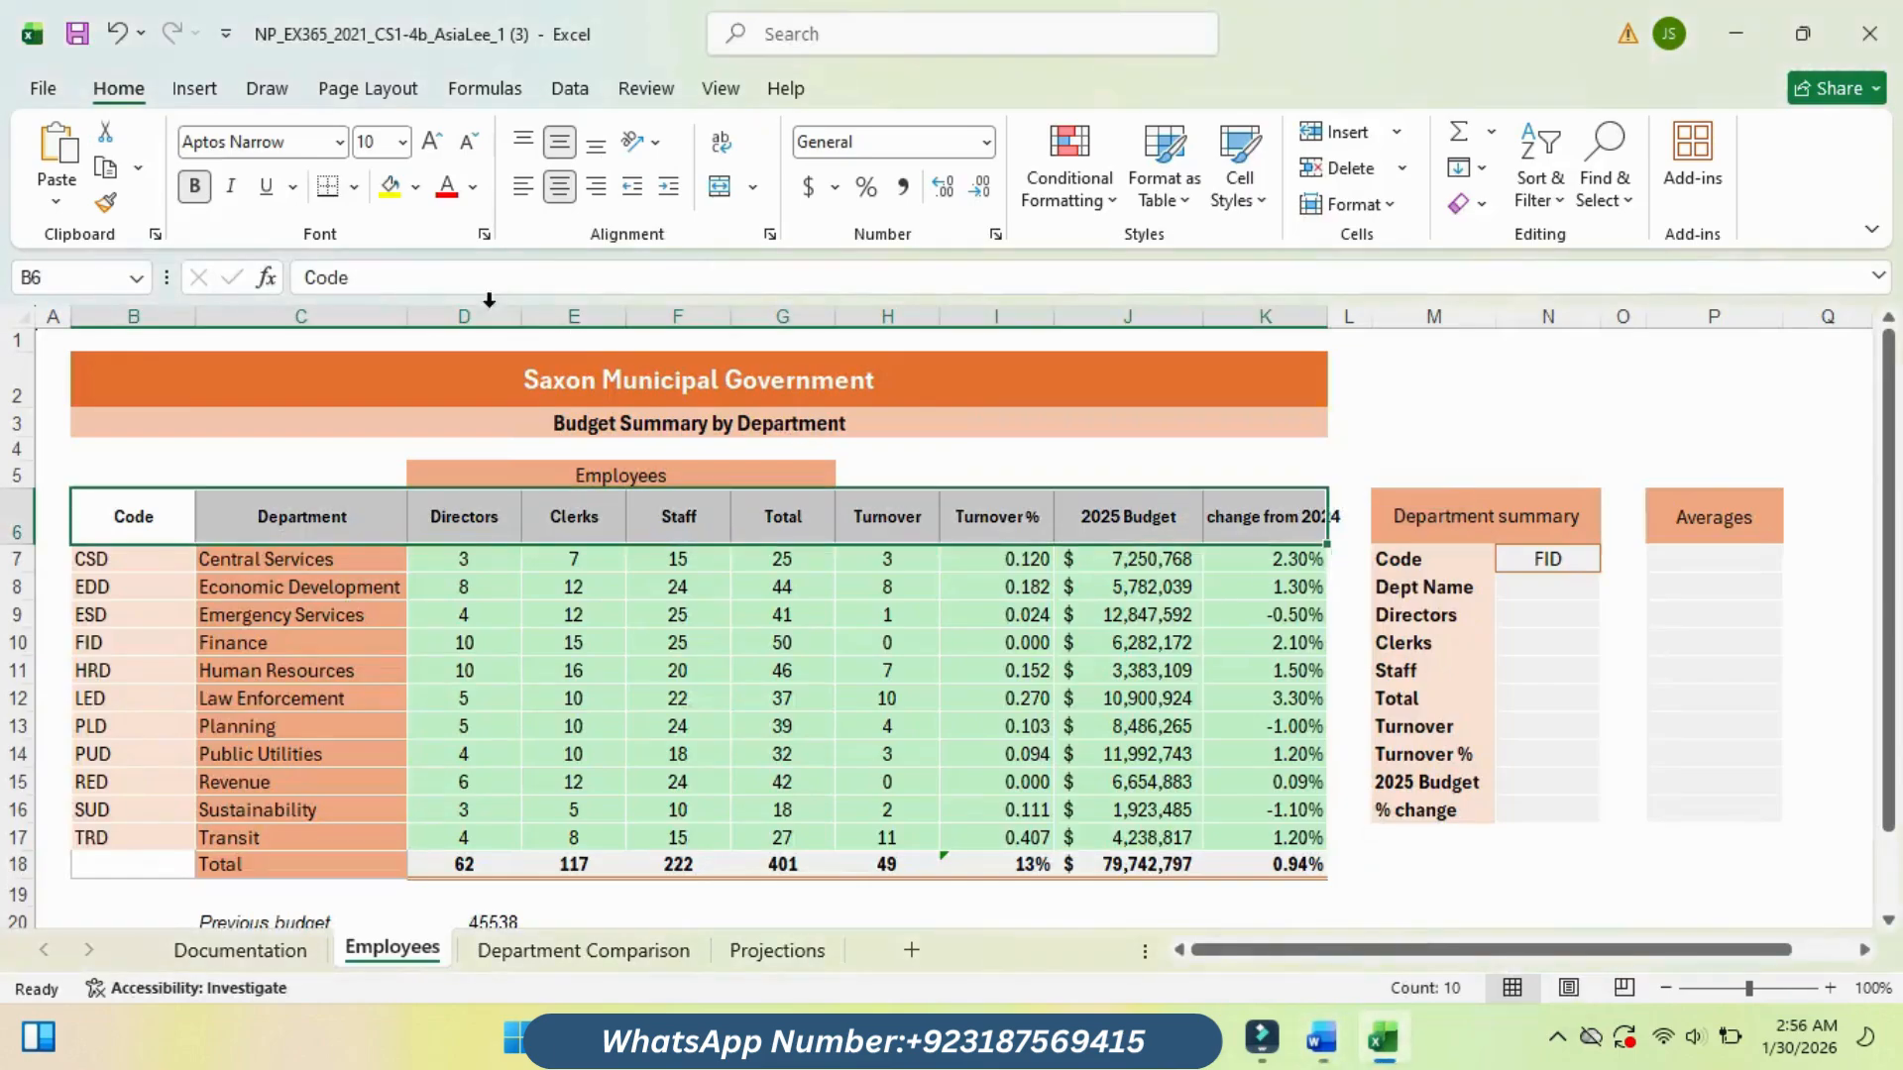
{"action": "left_click", "coordinate": [402, 145]}
{"action": "left_click", "coordinate": [380, 283]}
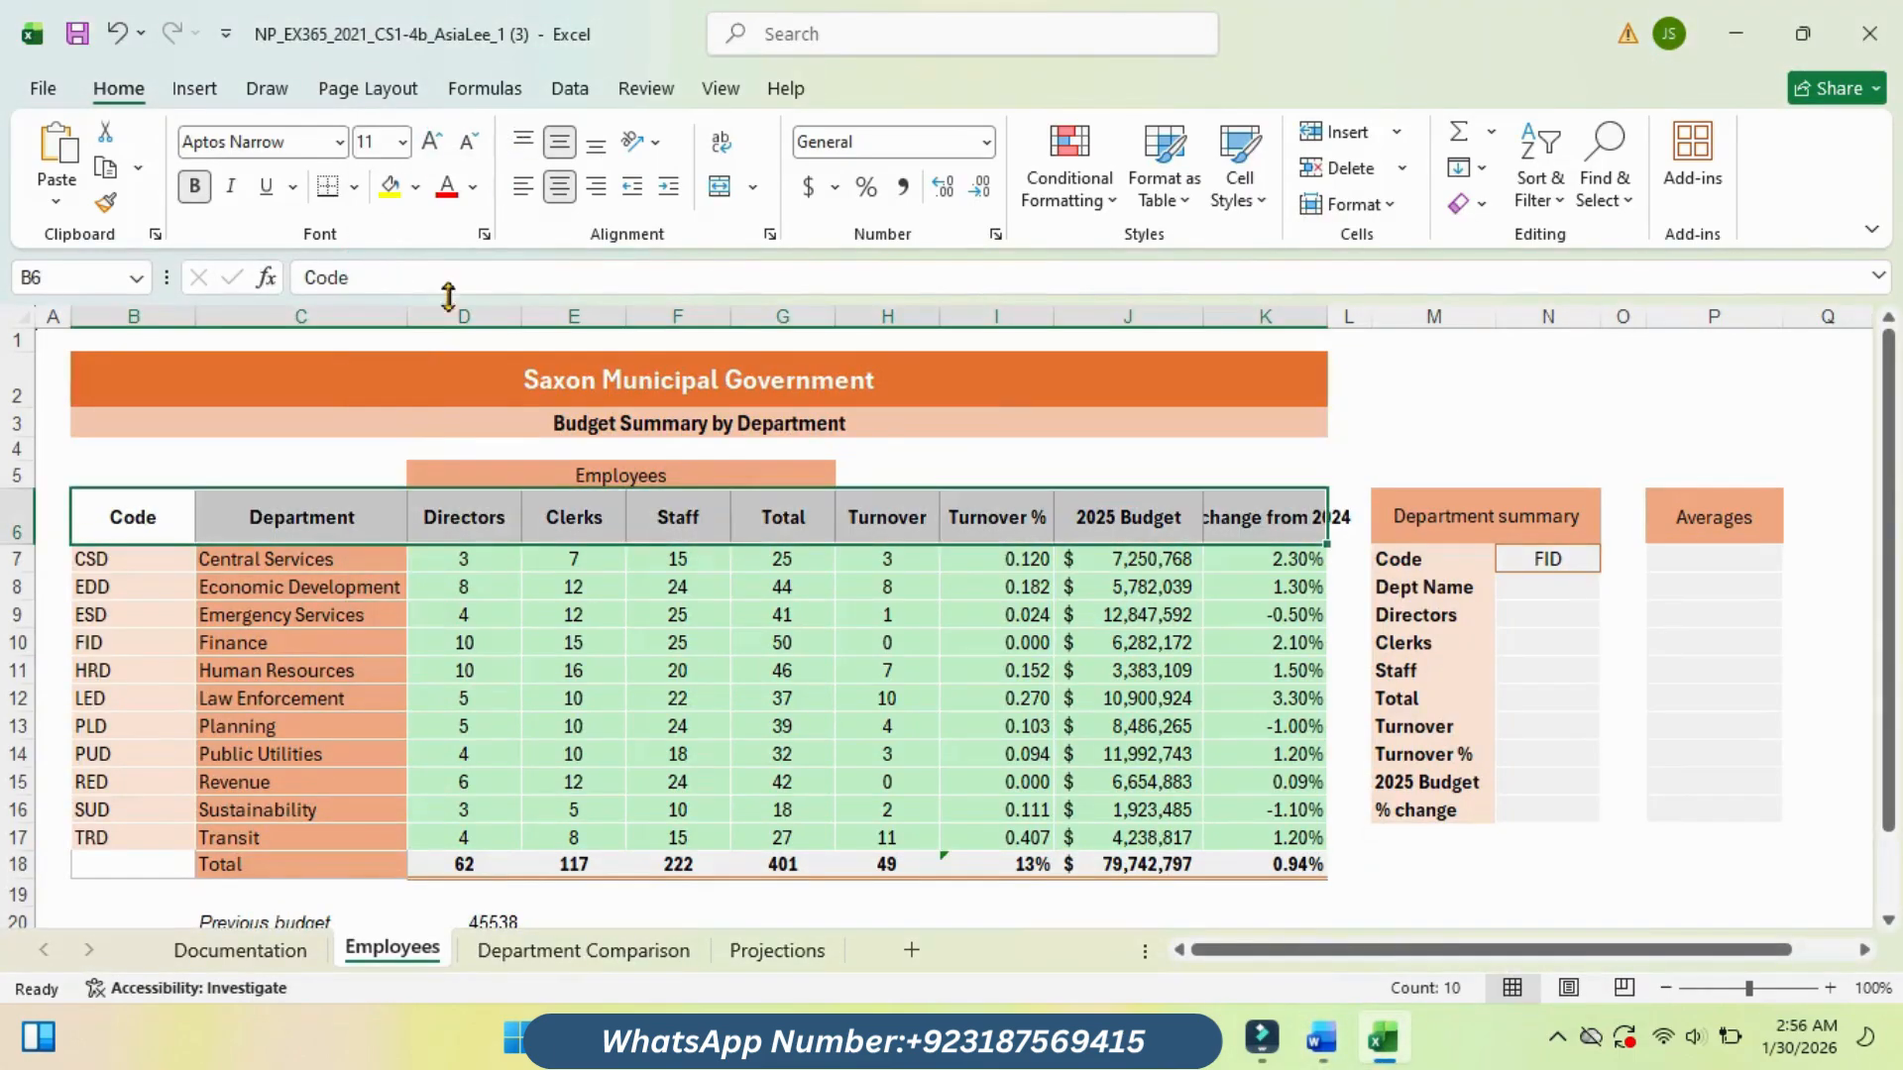
Step: Switch to the Word instructions and highlight item 7c, about changing the background color, in turquoise
{"action": "mouse_move", "coordinate": [1324, 1038]}
{"action": "left_click", "coordinate": [1289, 927]}
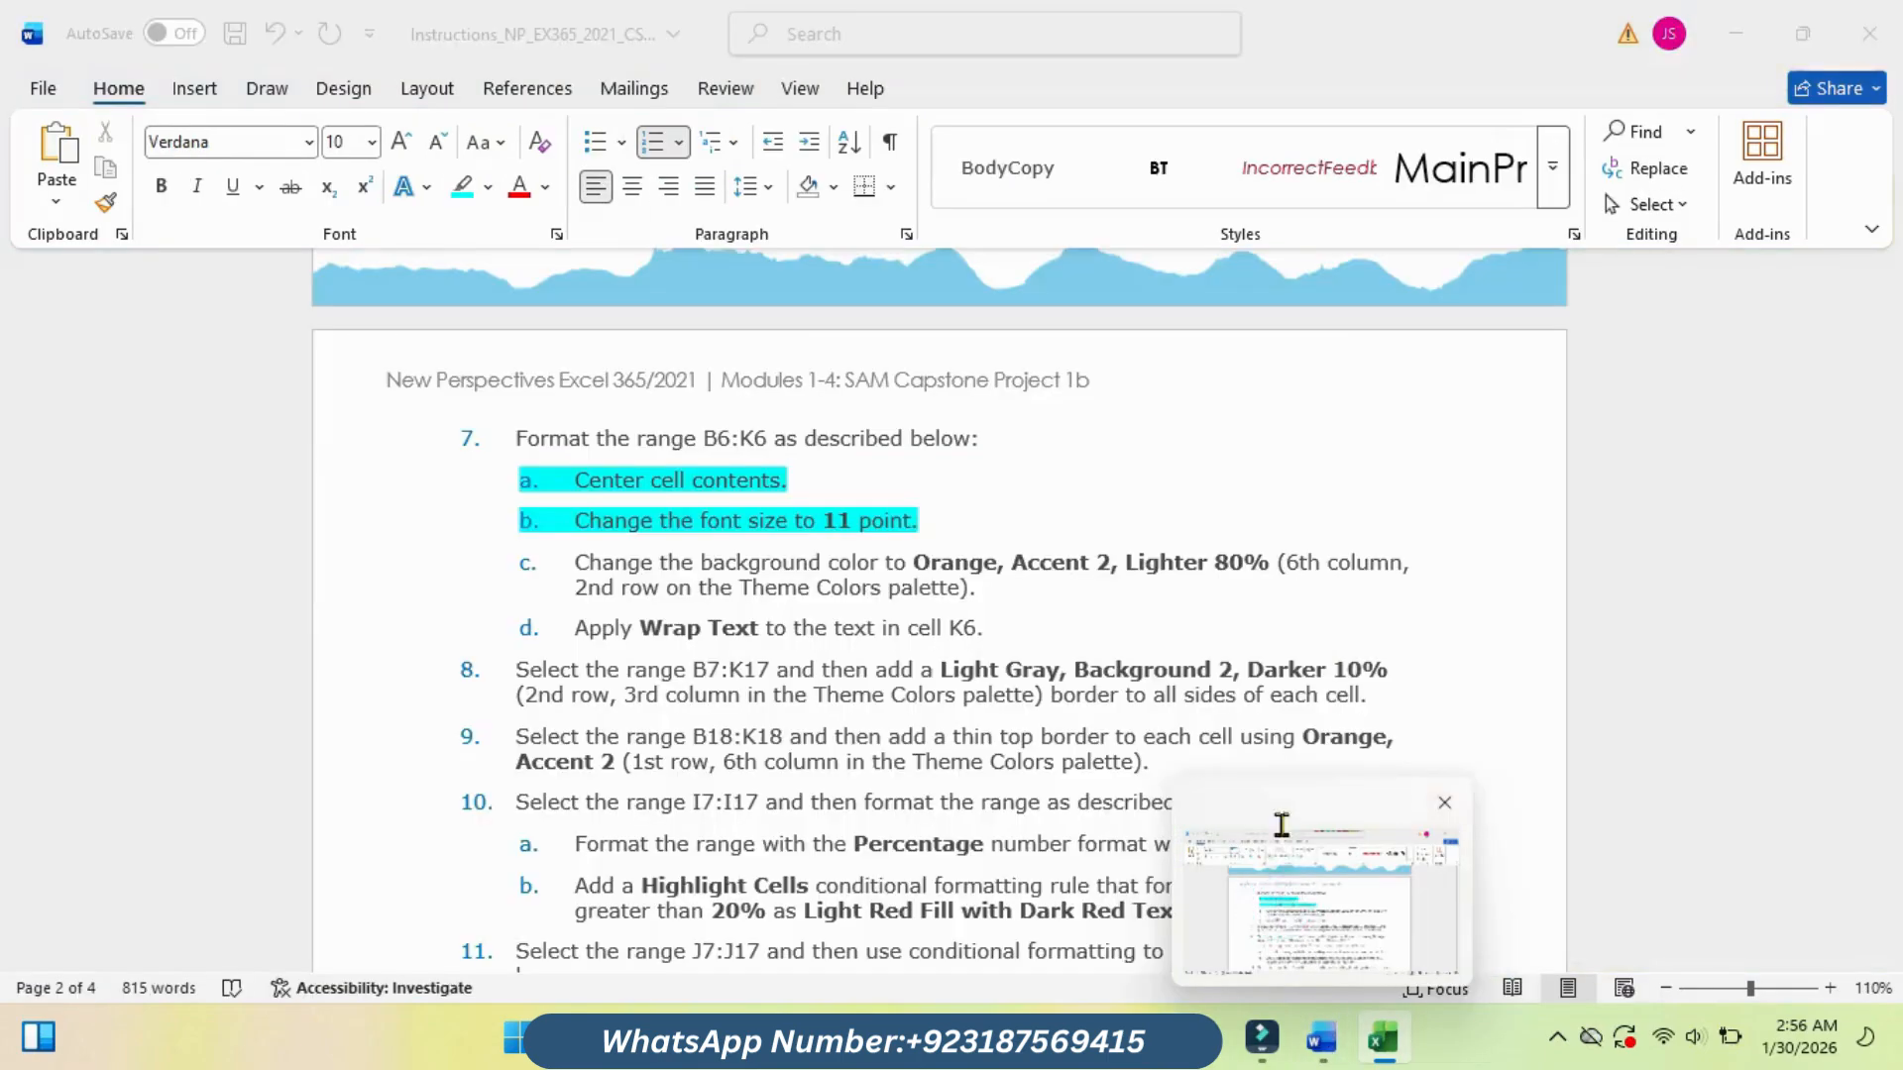
{"action": "left_click", "coordinate": [576, 562]}
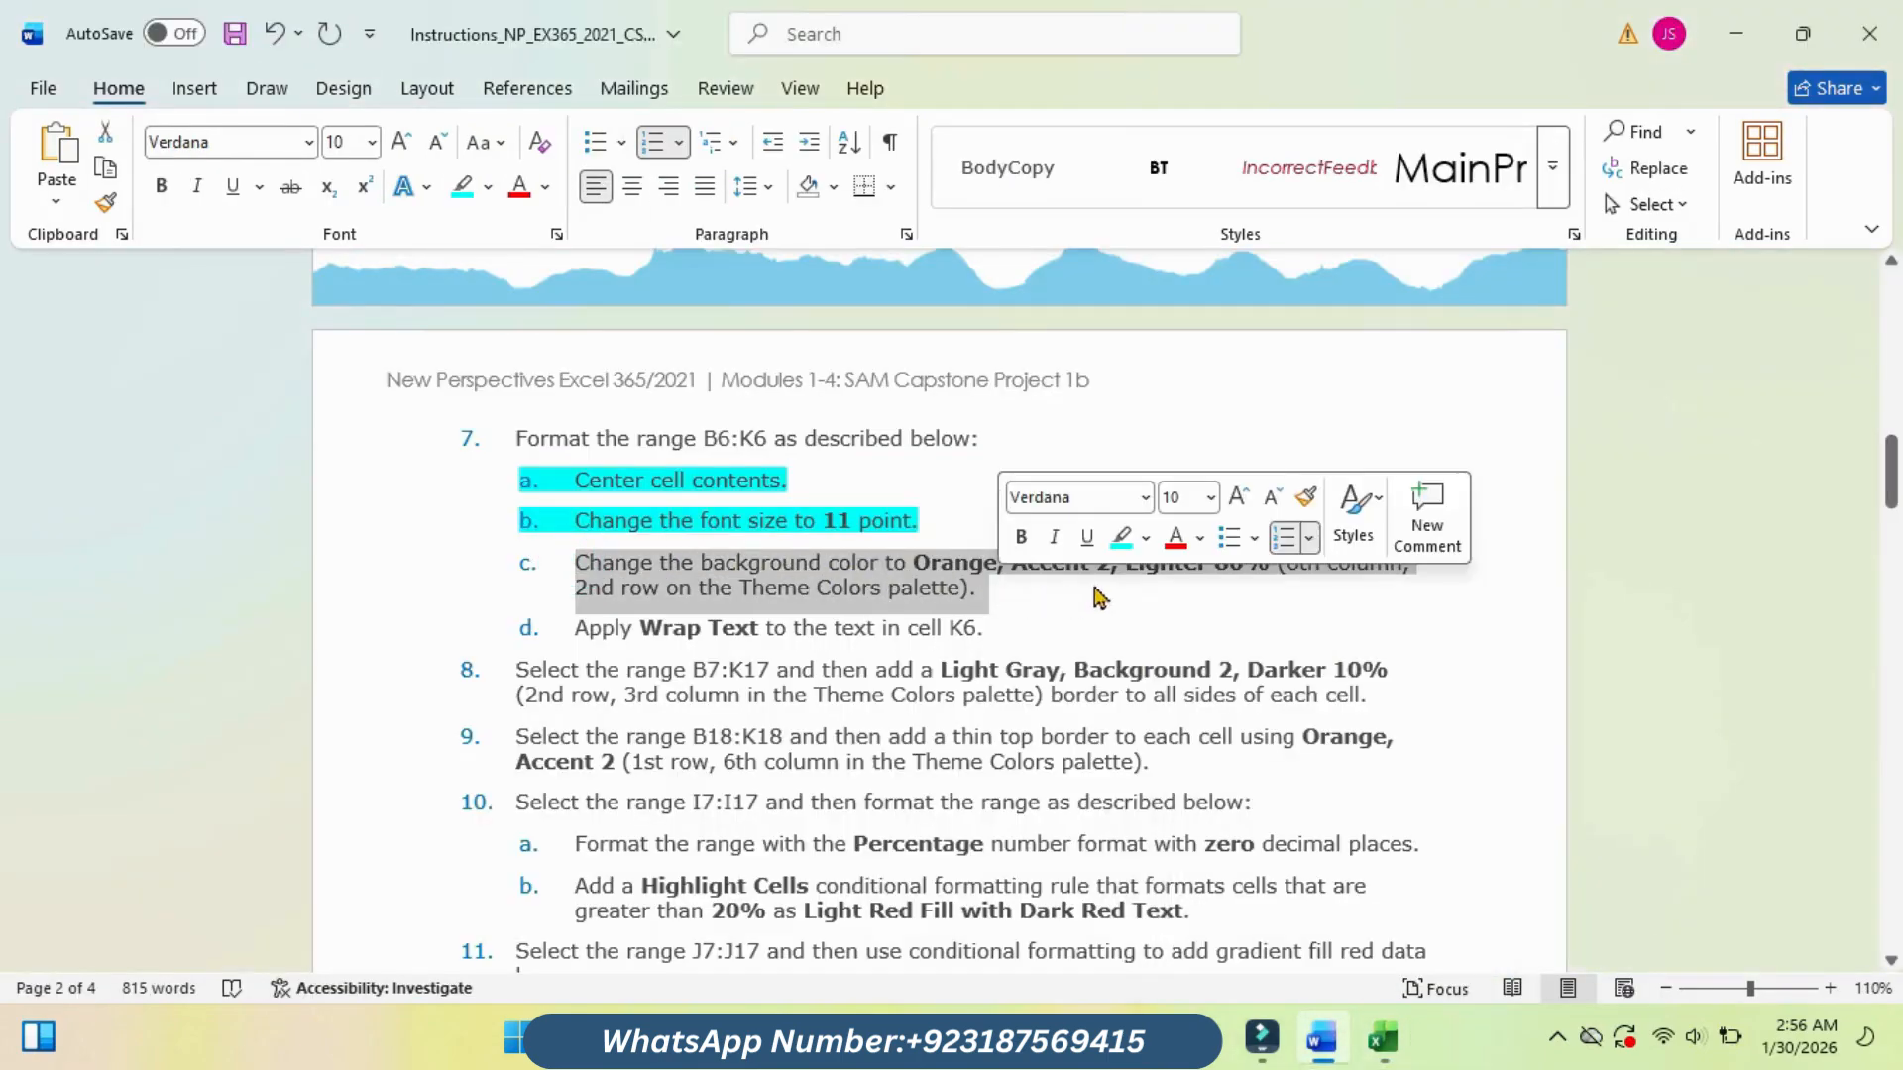
{"action": "left_click", "coordinate": [1115, 541]}
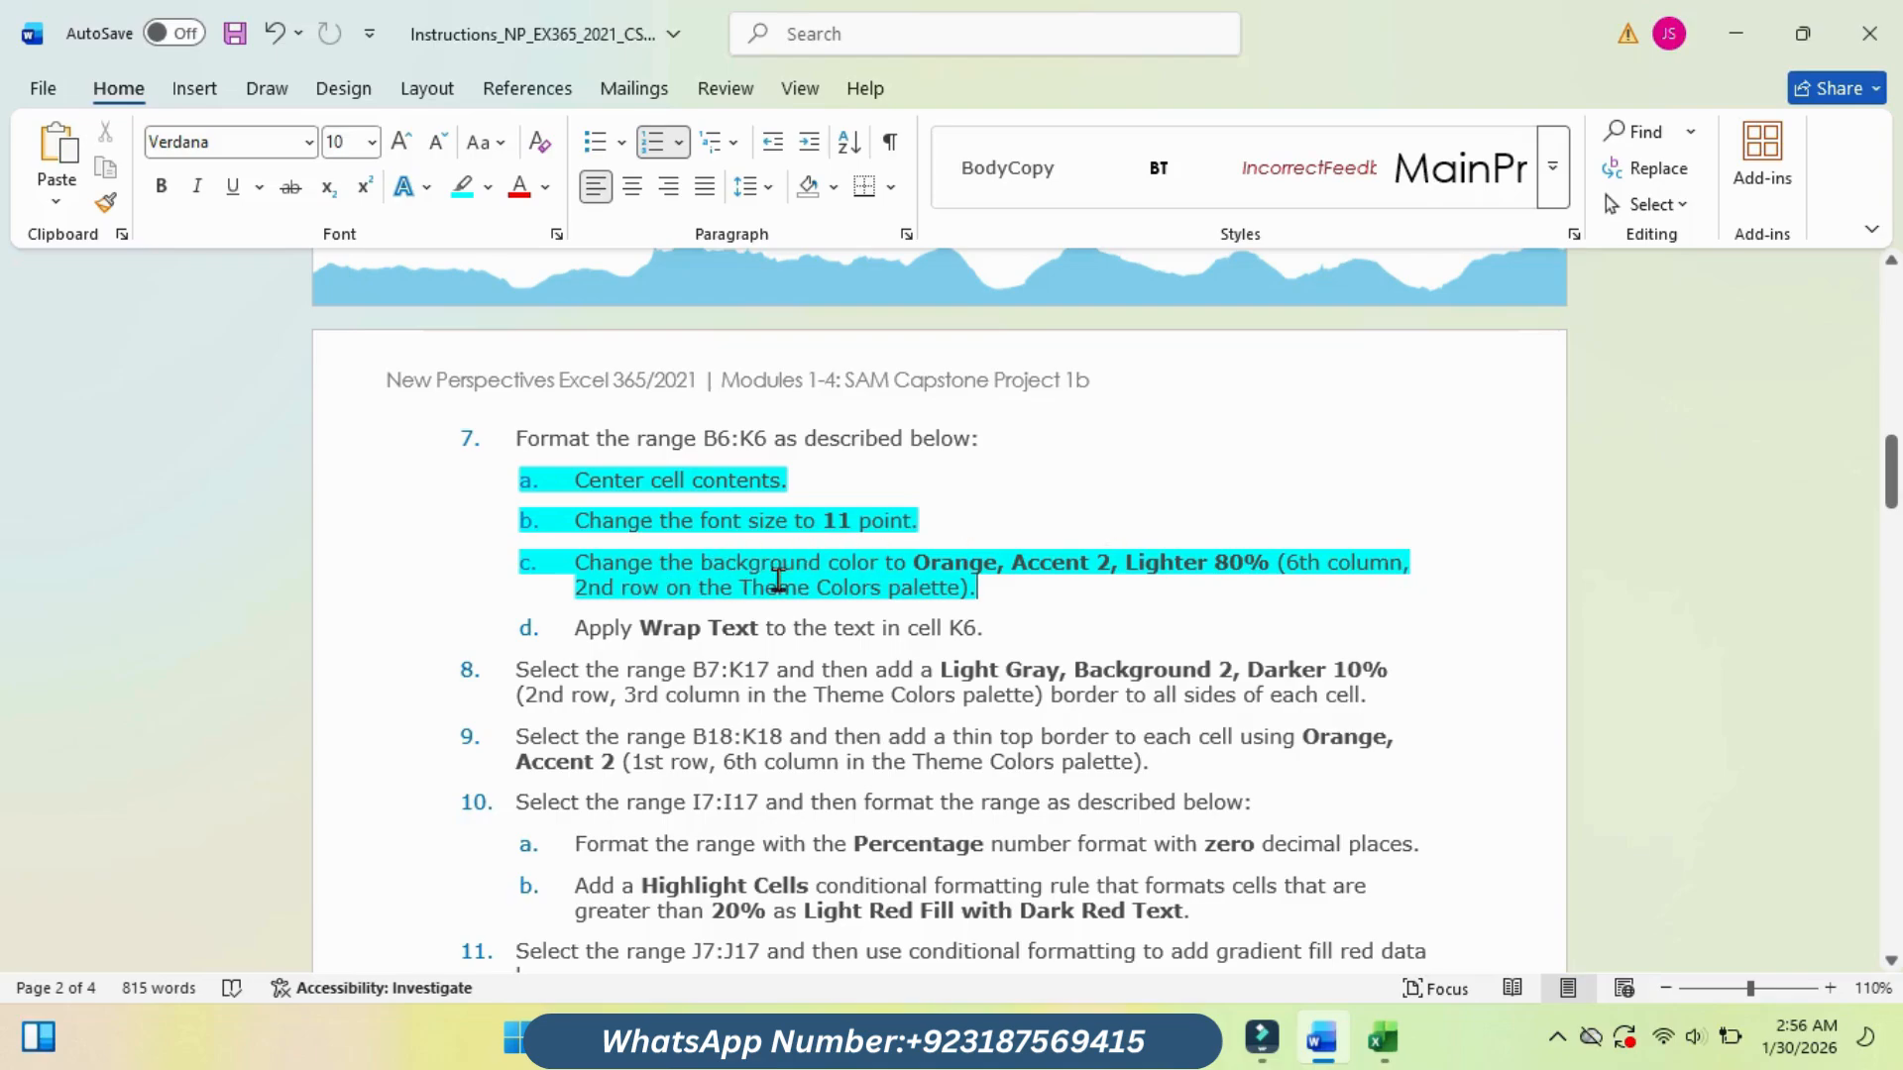
Step: Switch to Excel and fill the heading range B6:K6 with Orange, Accent 2, Lighter 80%
{"action": "left_click", "coordinate": [1356, 927]}
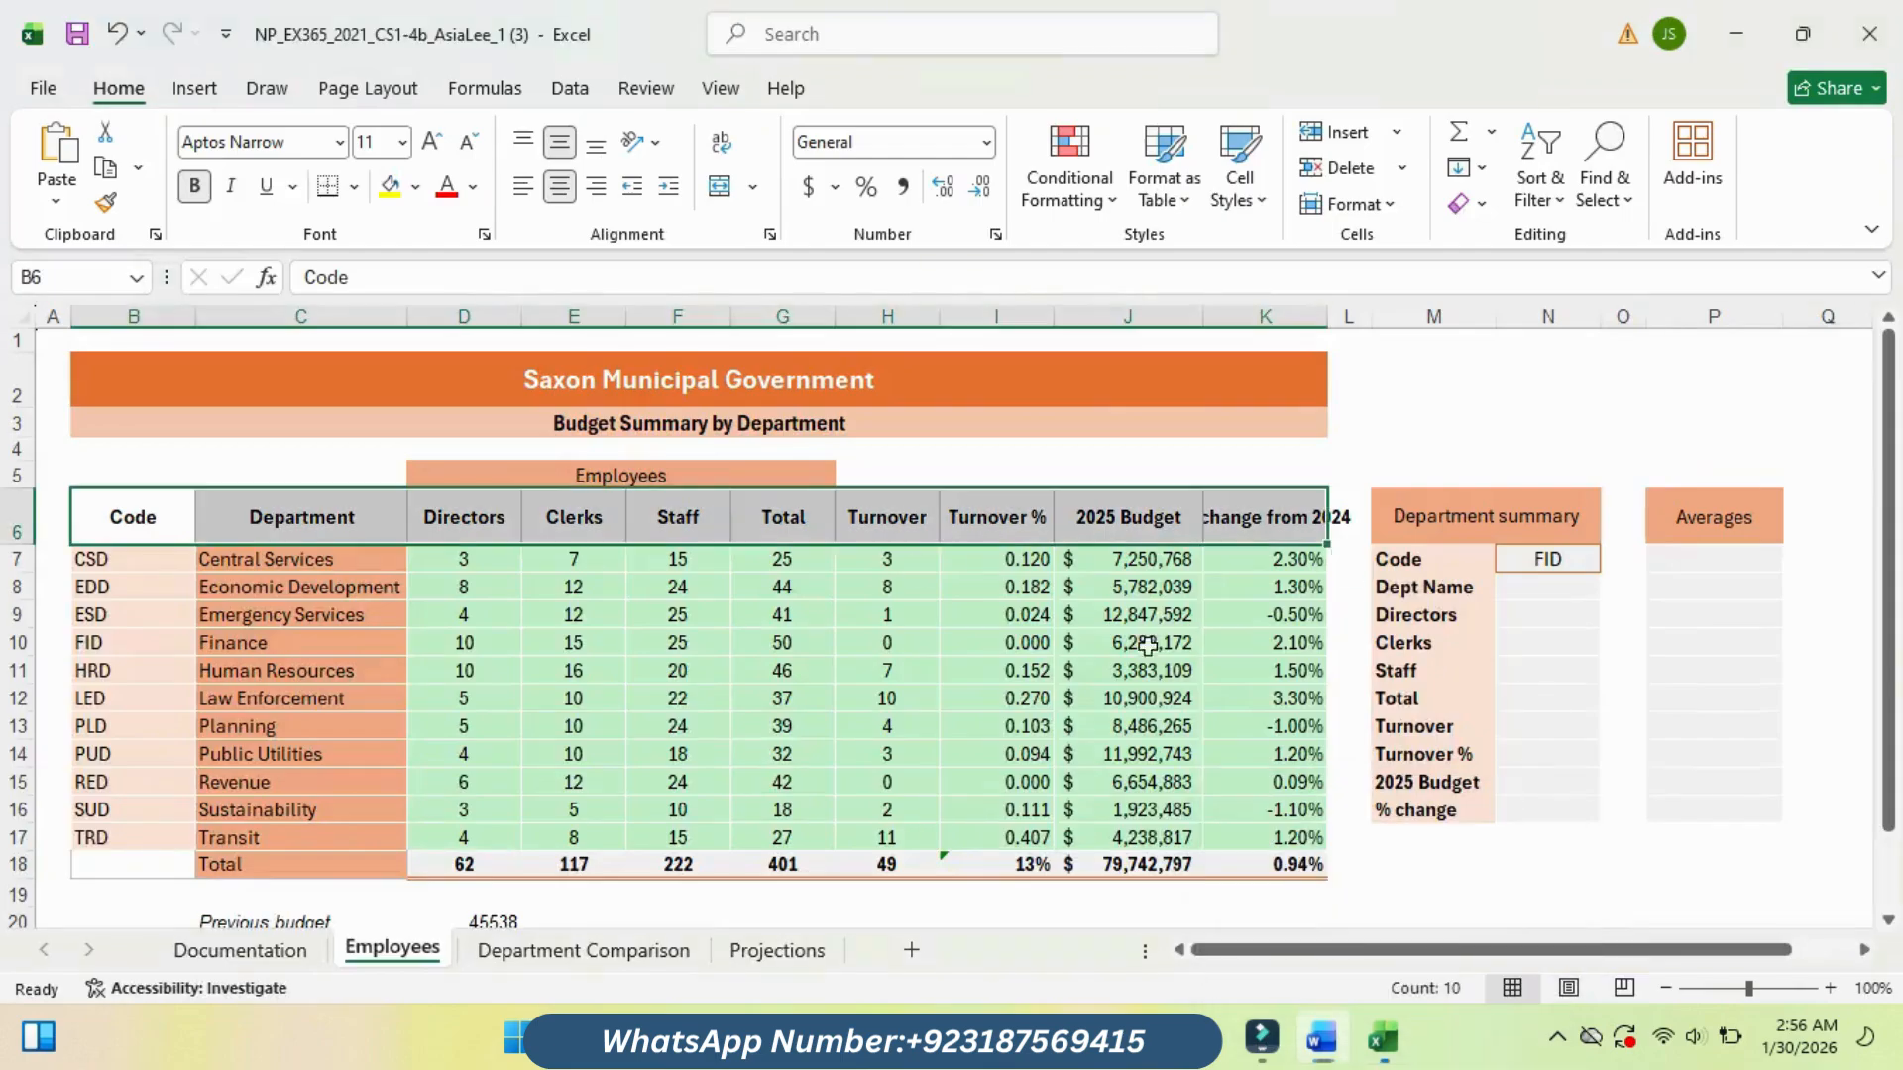
{"action": "right_click", "coordinate": [785, 525]}
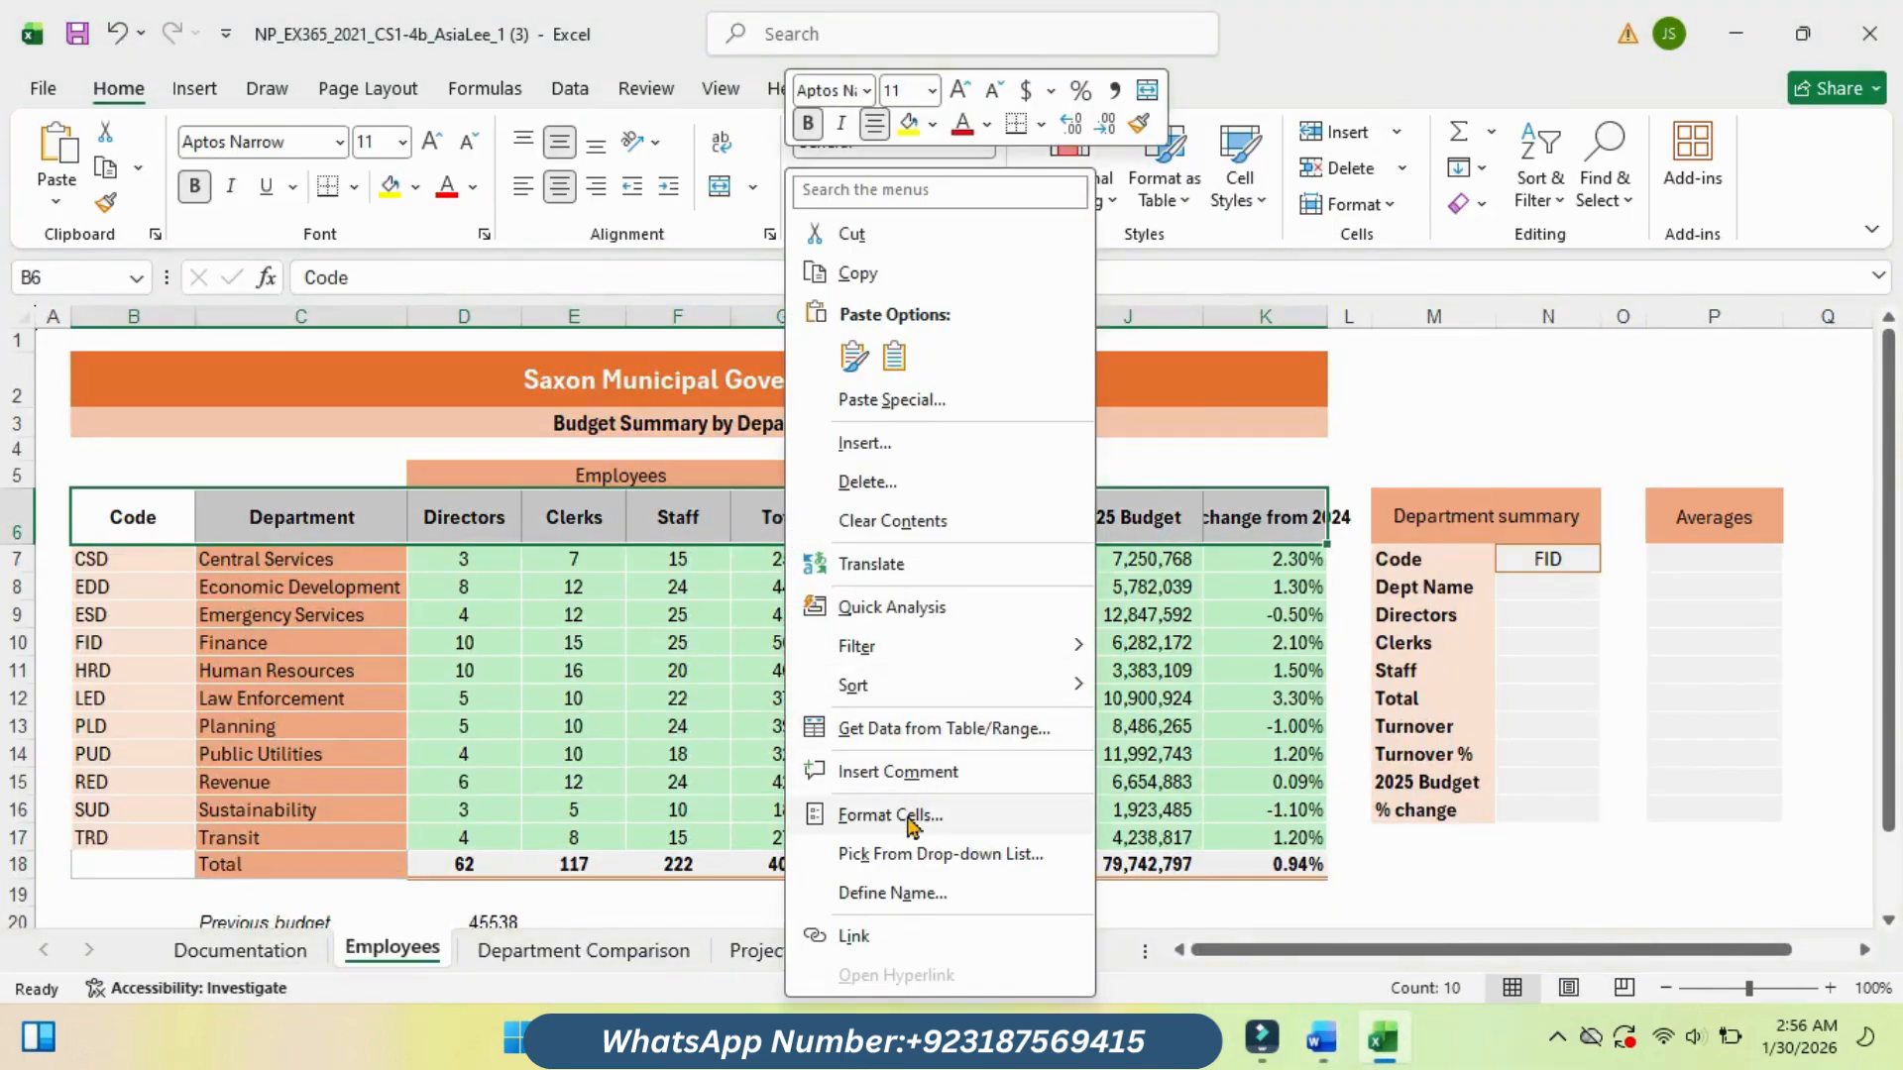
{"action": "left_click", "coordinate": [889, 815]}
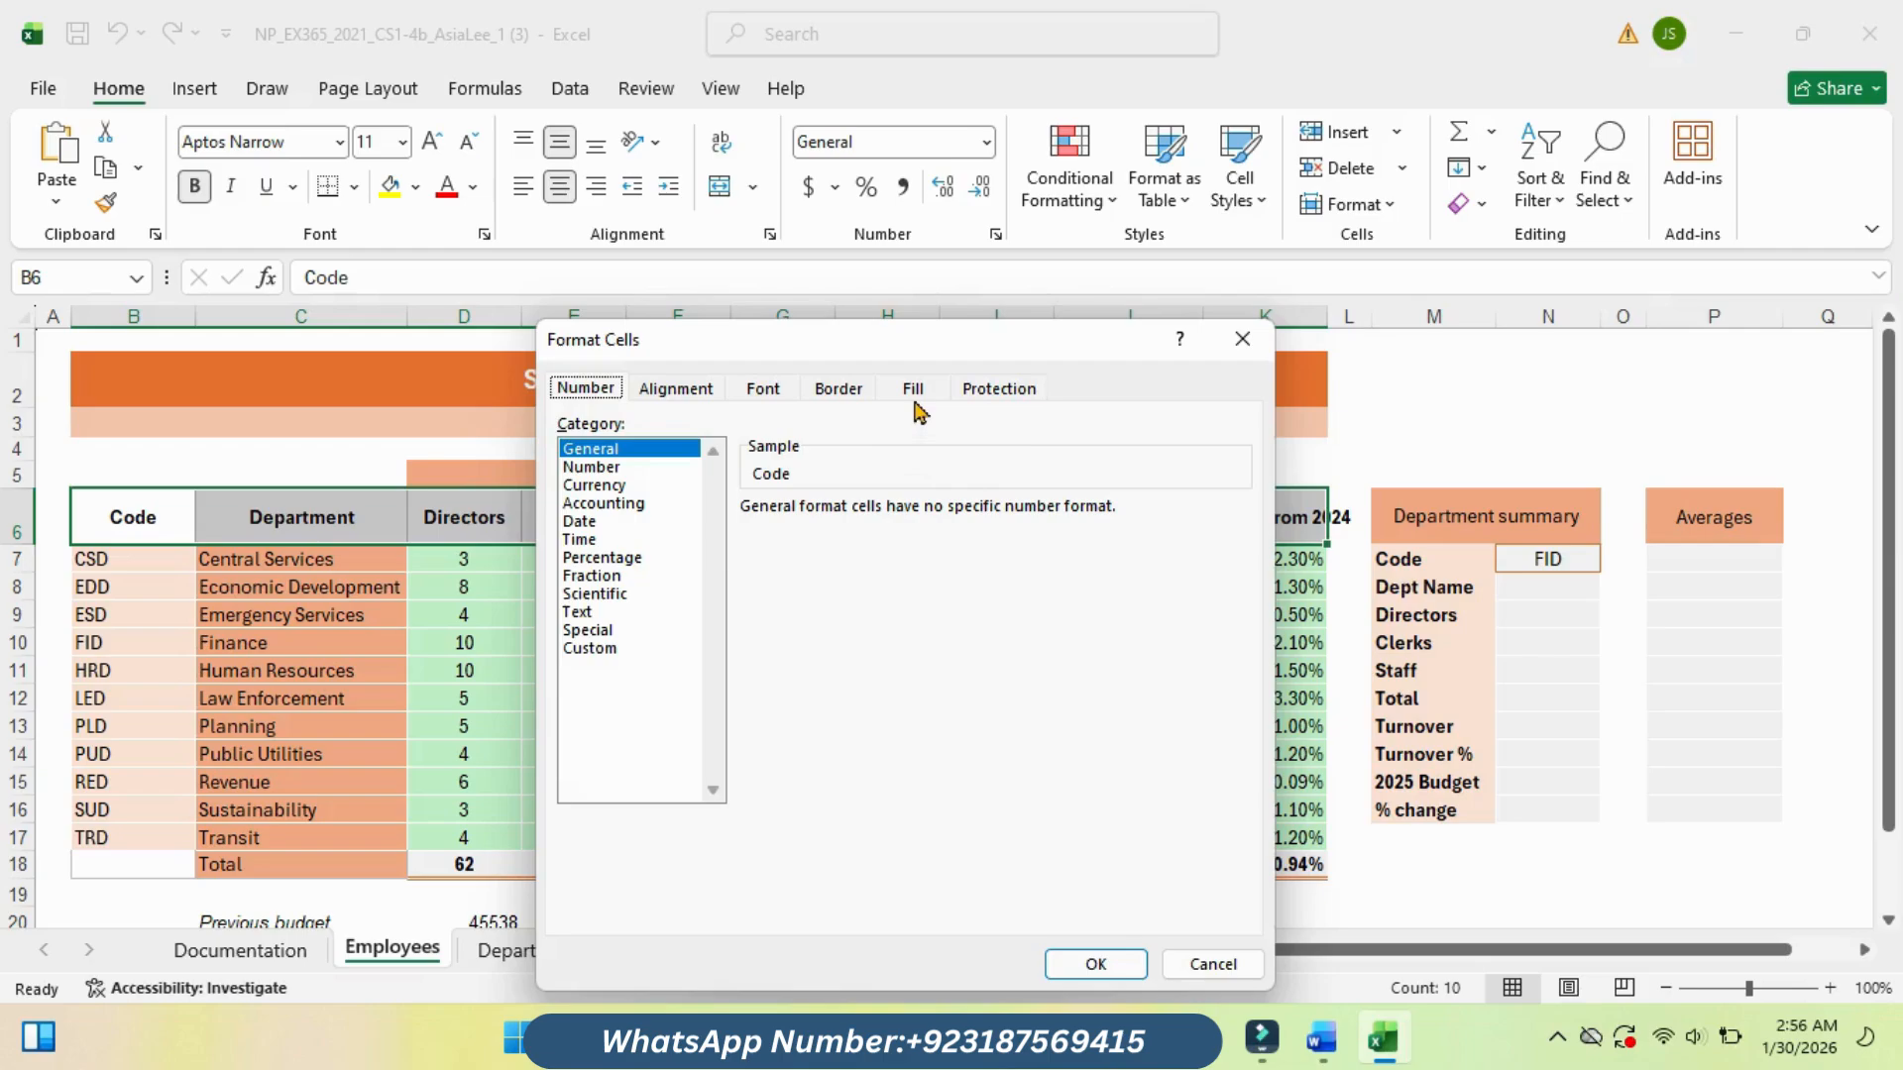
{"action": "left_click", "coordinate": [914, 390]}
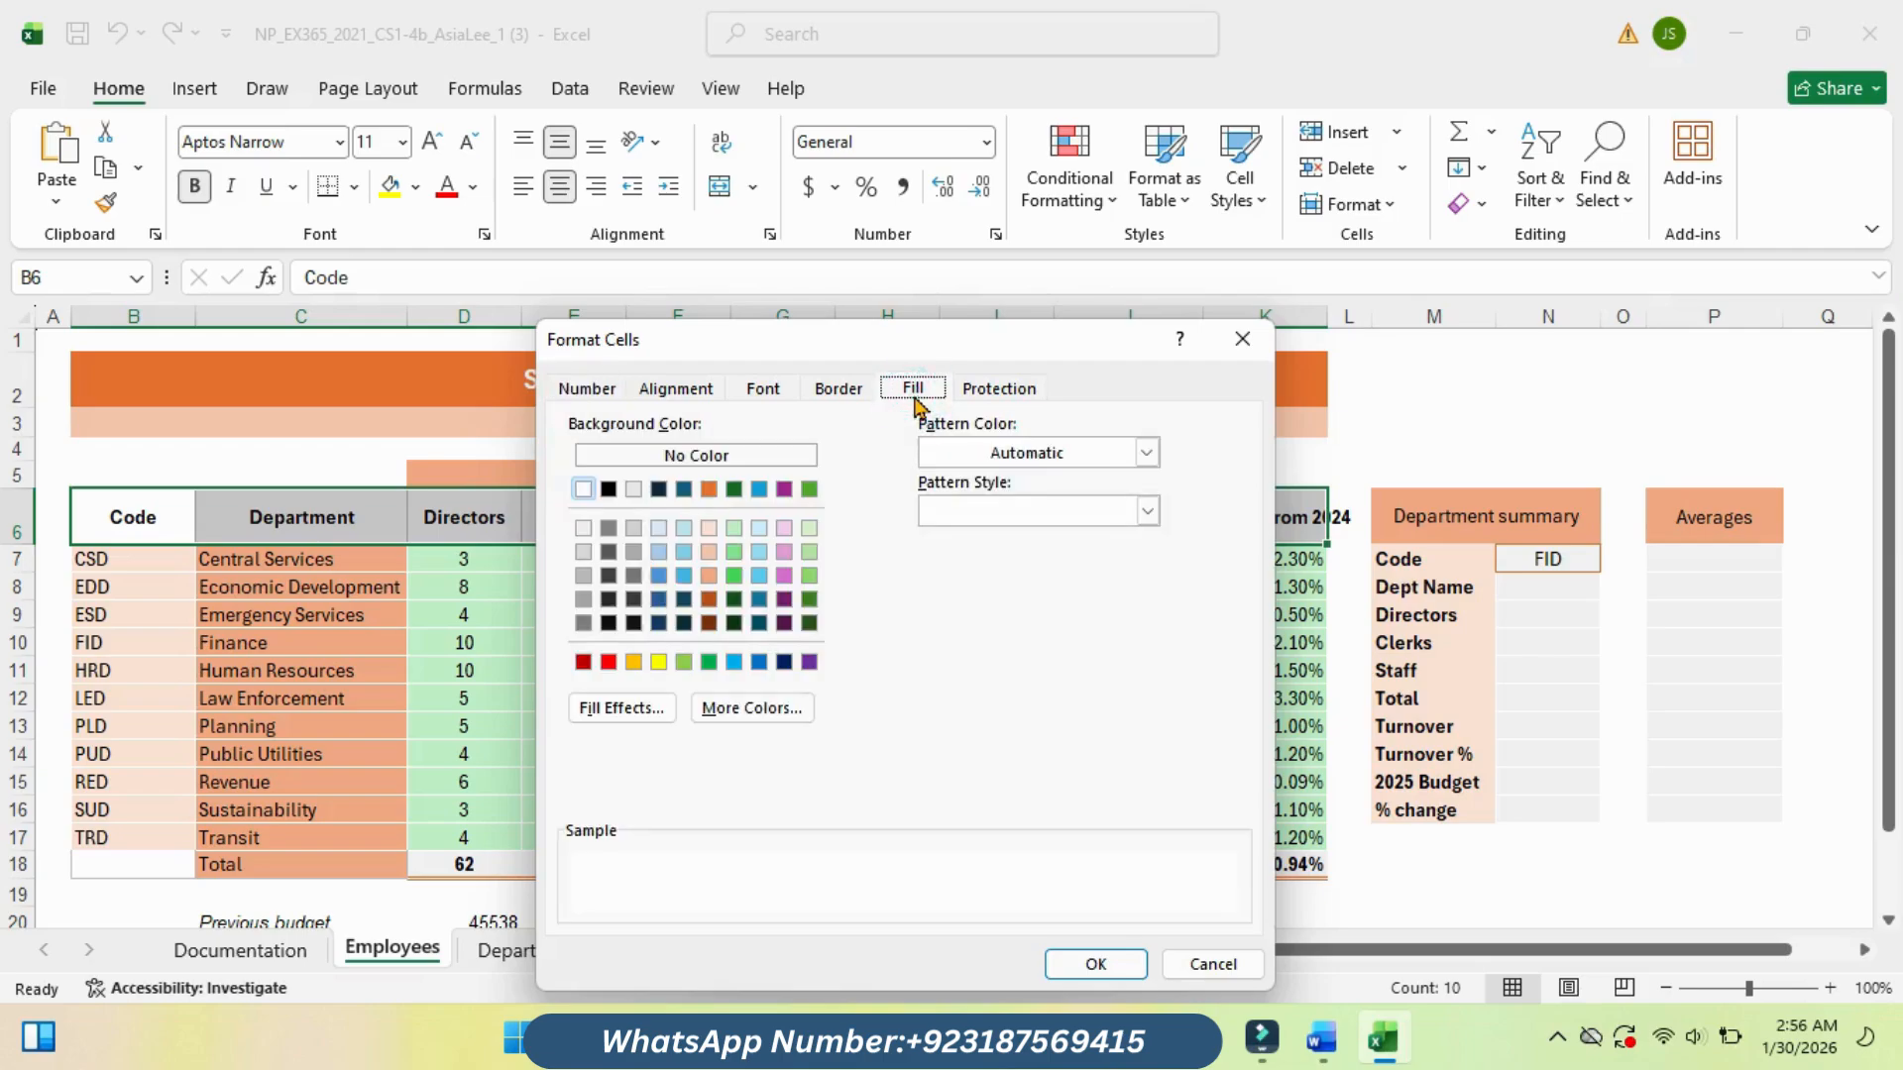
{"action": "left_click", "coordinate": [710, 527]}
{"action": "left_click", "coordinate": [1095, 964]}
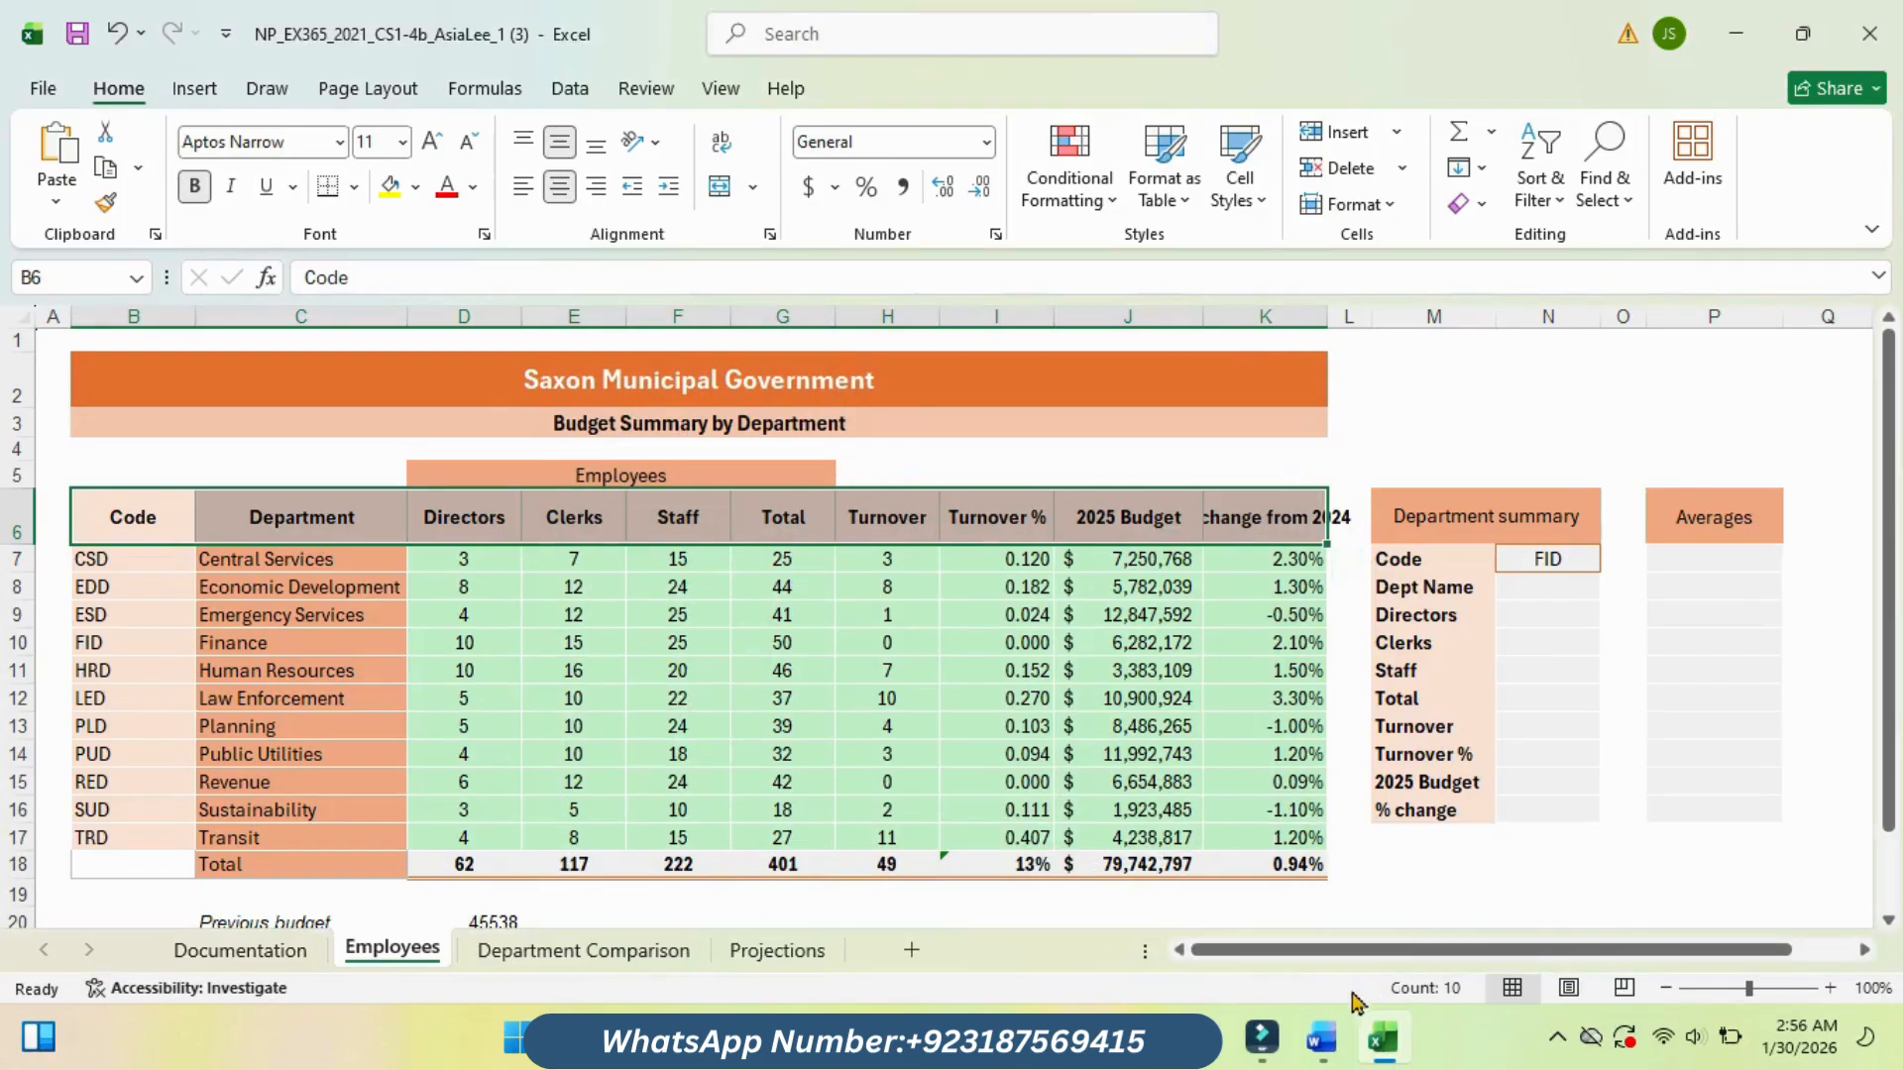
Step: Switch to the Word instructions and highlight item 7d, about wrapping the text in cell K6, in turquoise
{"action": "left_click", "coordinate": [1321, 1039]}
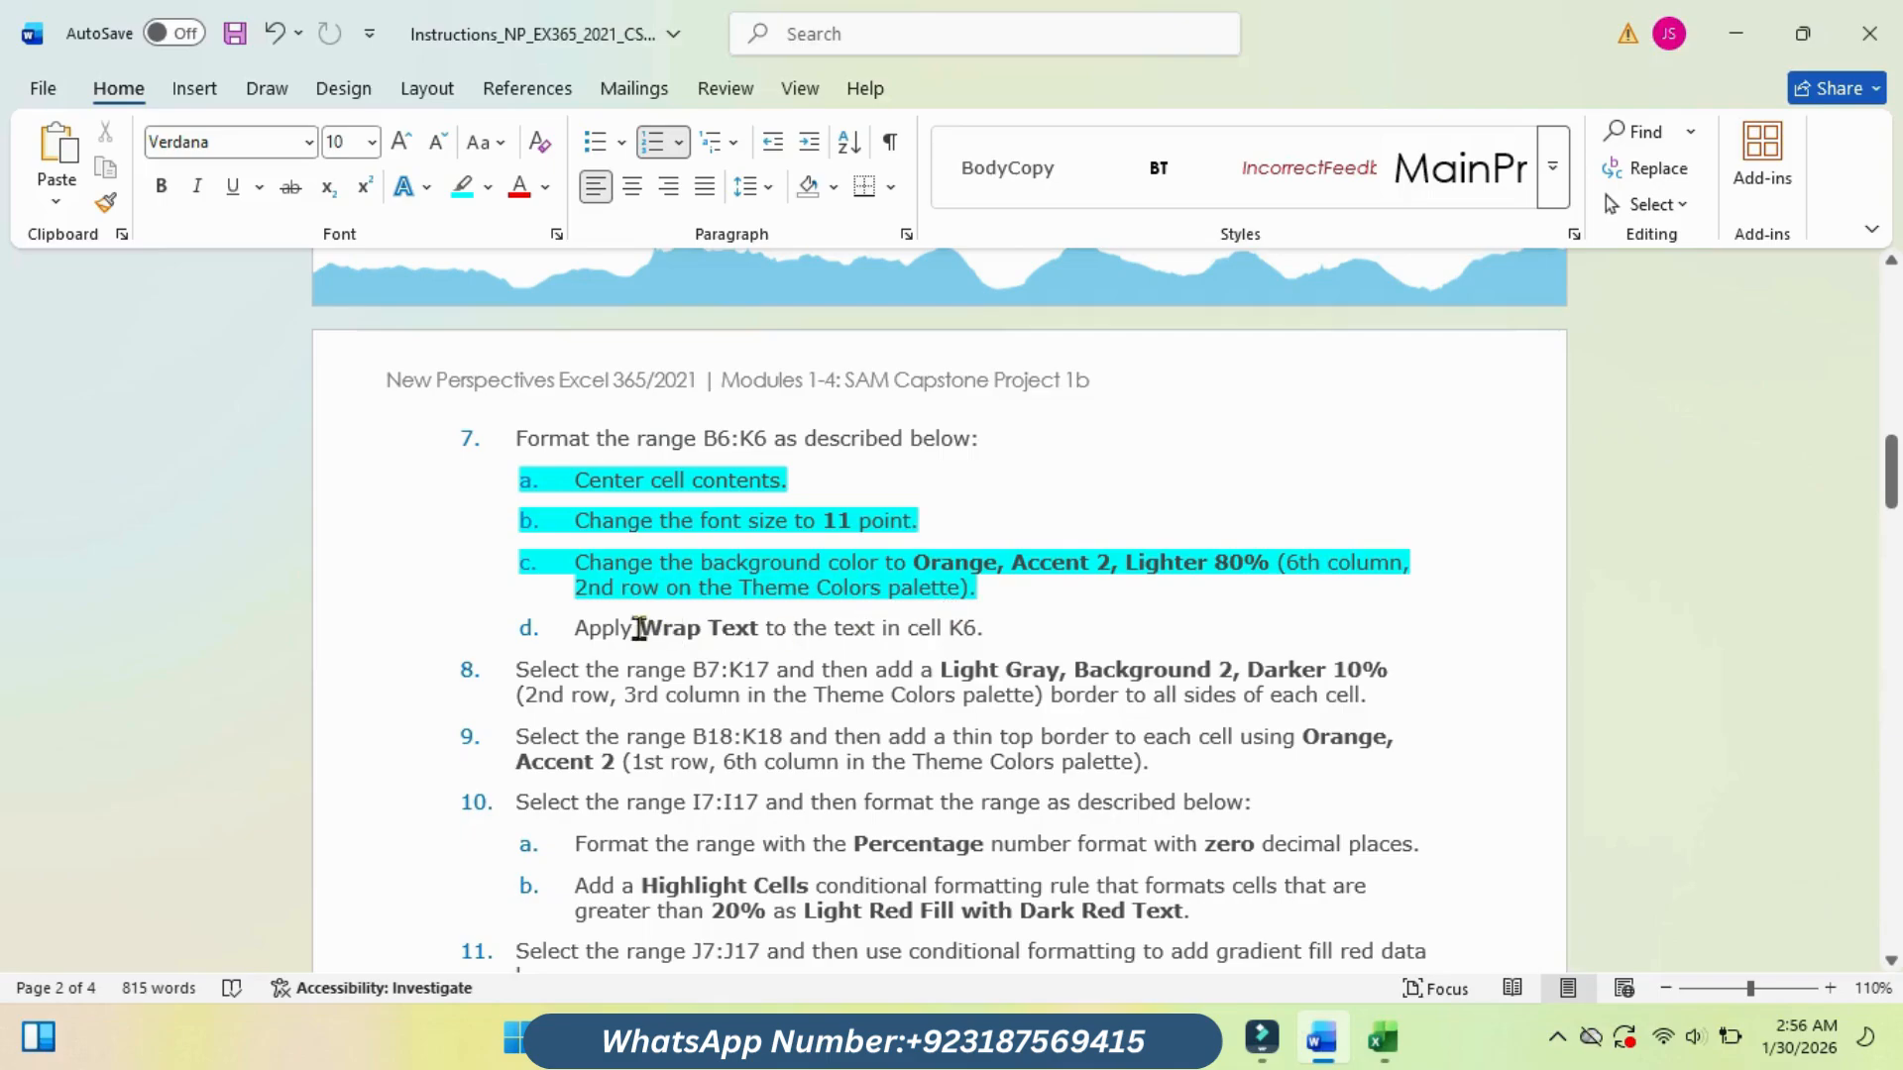
{"action": "left_click_drag", "start_coordinate": [568, 629], "coordinate": [1054, 631]}
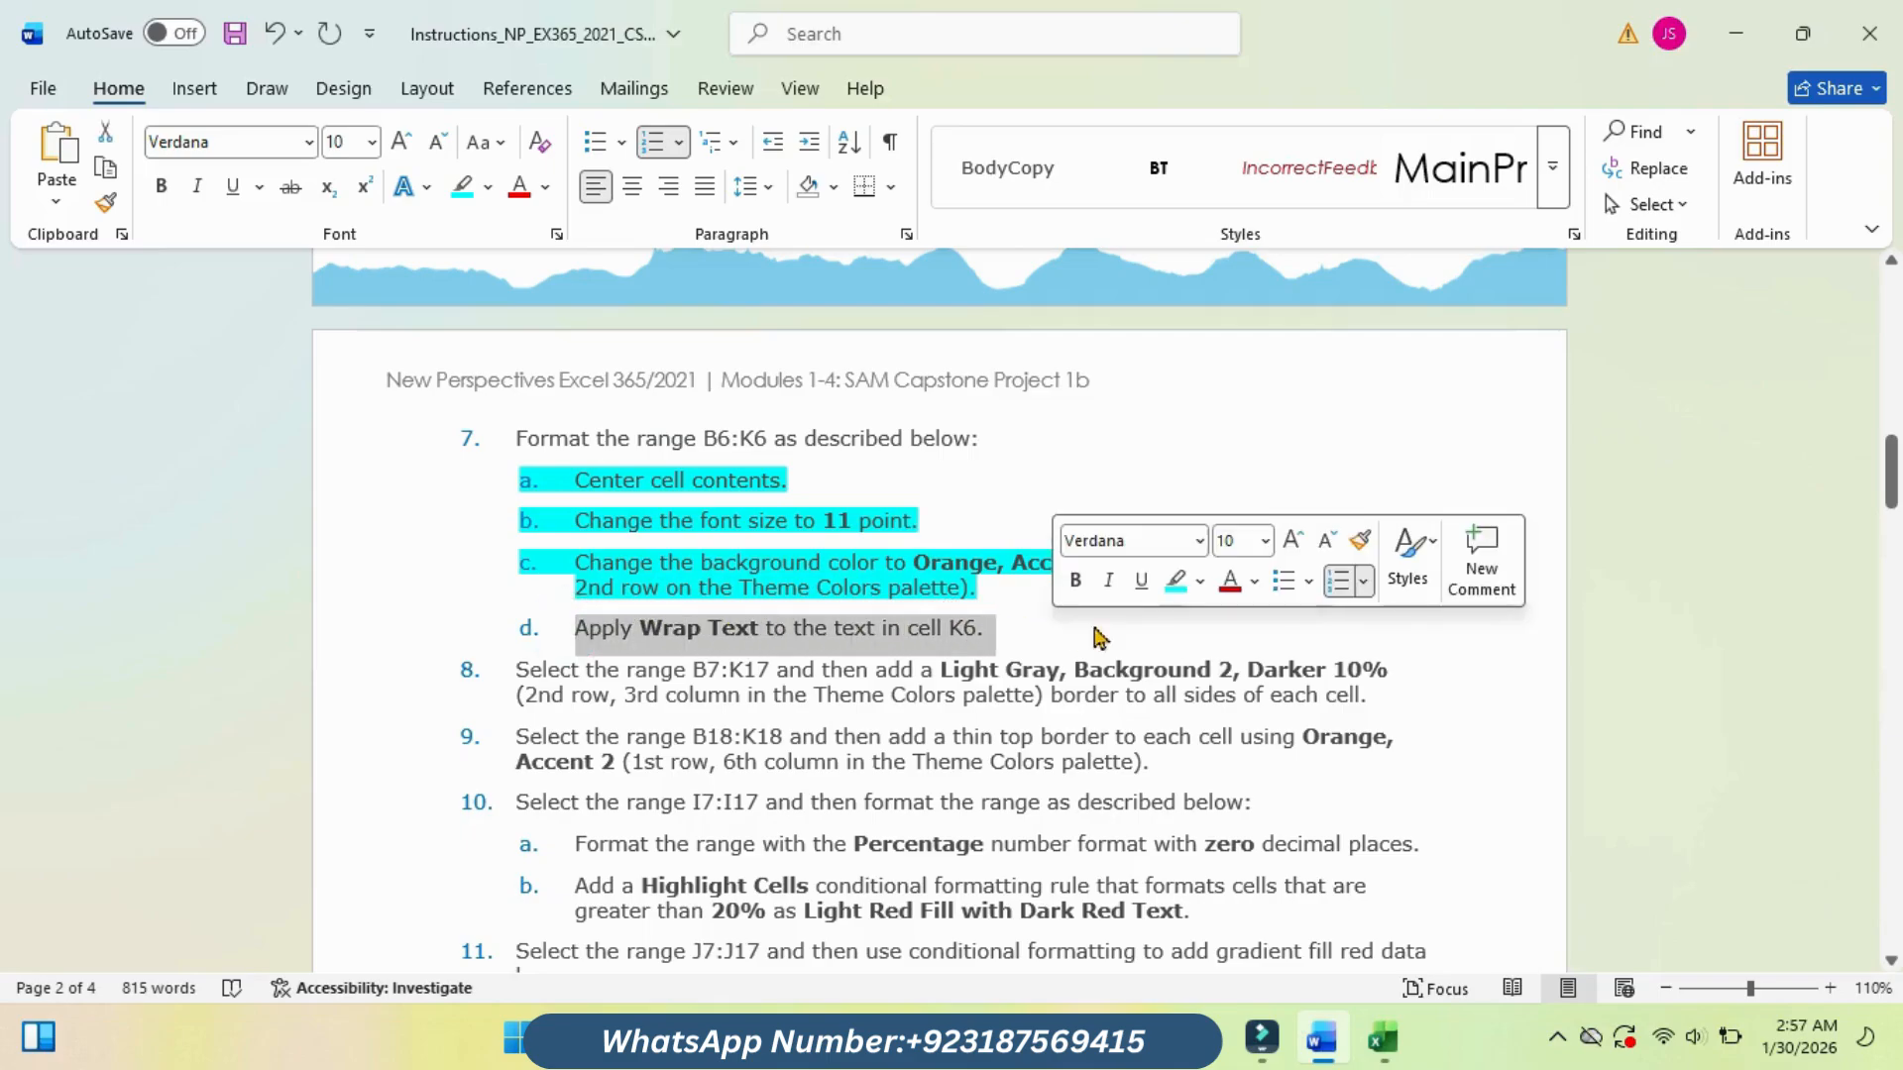
{"action": "left_click", "coordinate": [1176, 583]}
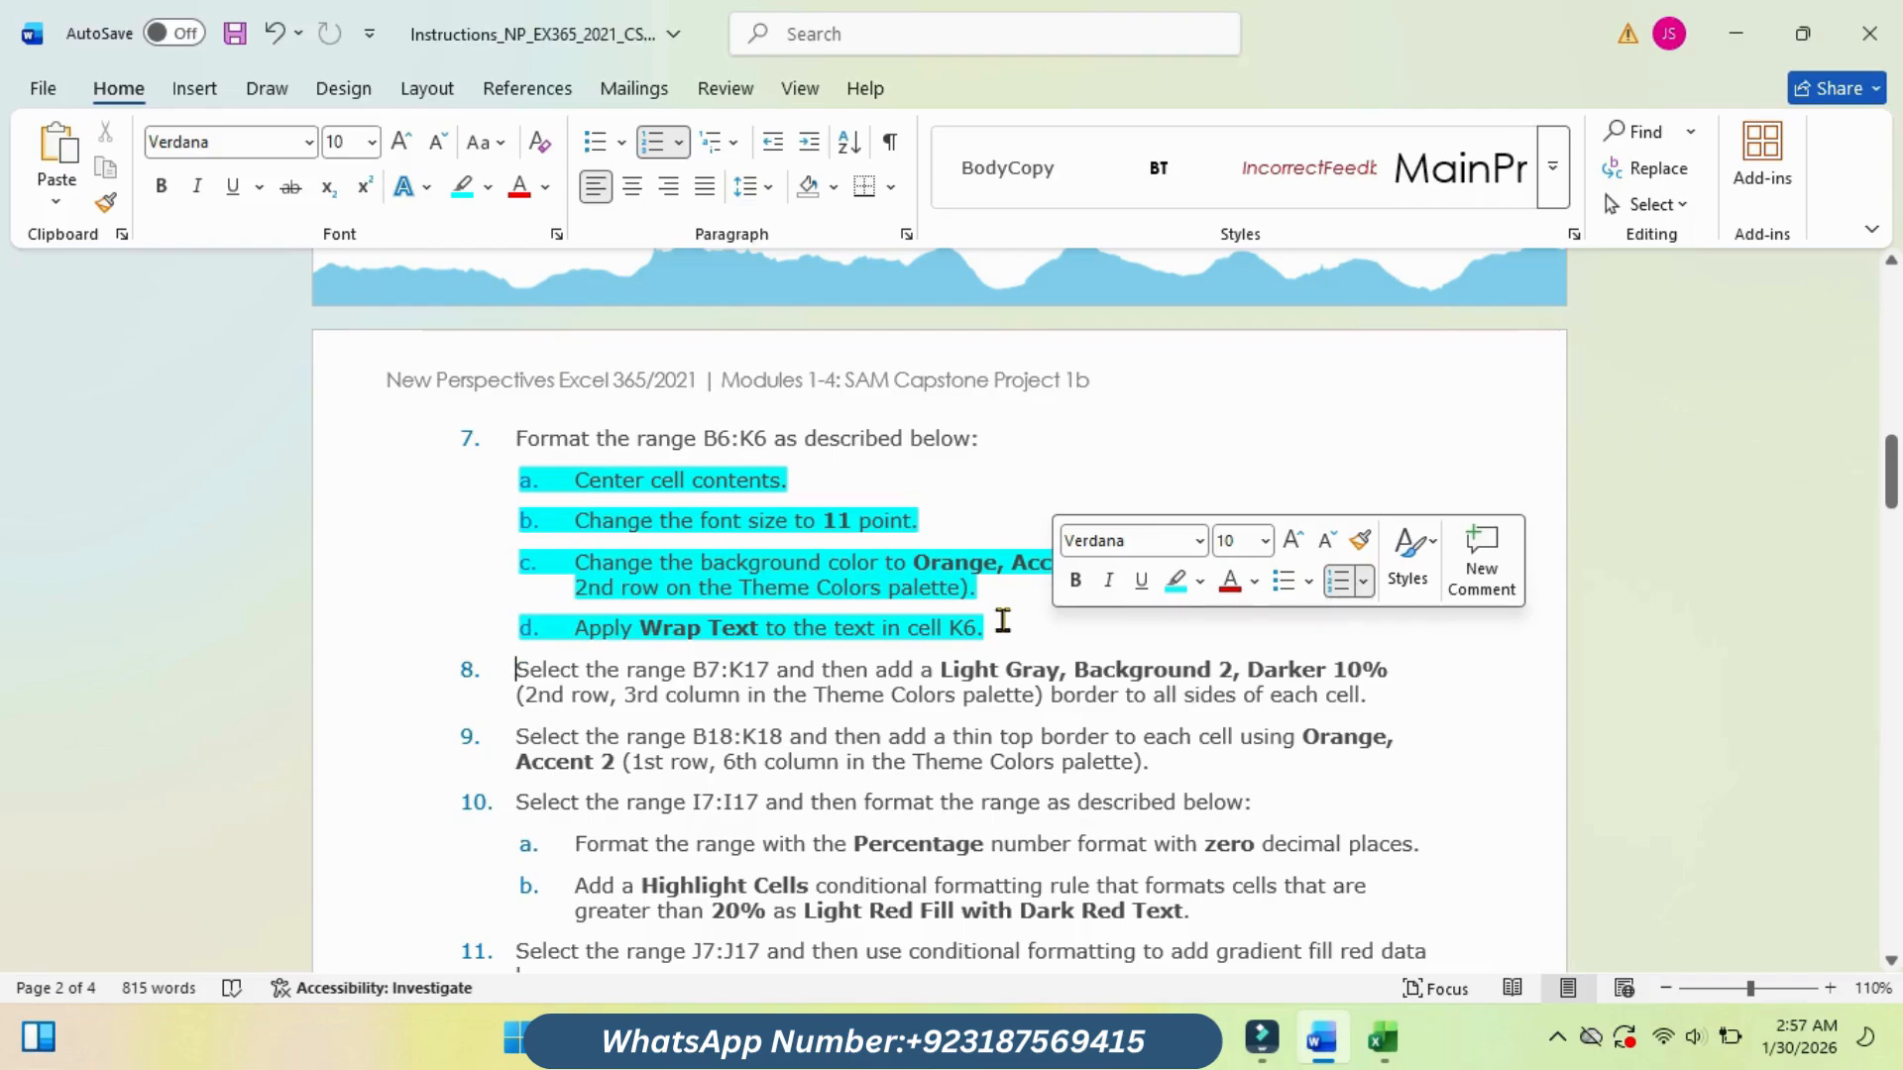
Step: Switch to Excel and apply Wrap Text to the heading in cell K6
{"action": "mouse_move", "coordinate": [1382, 1039]}
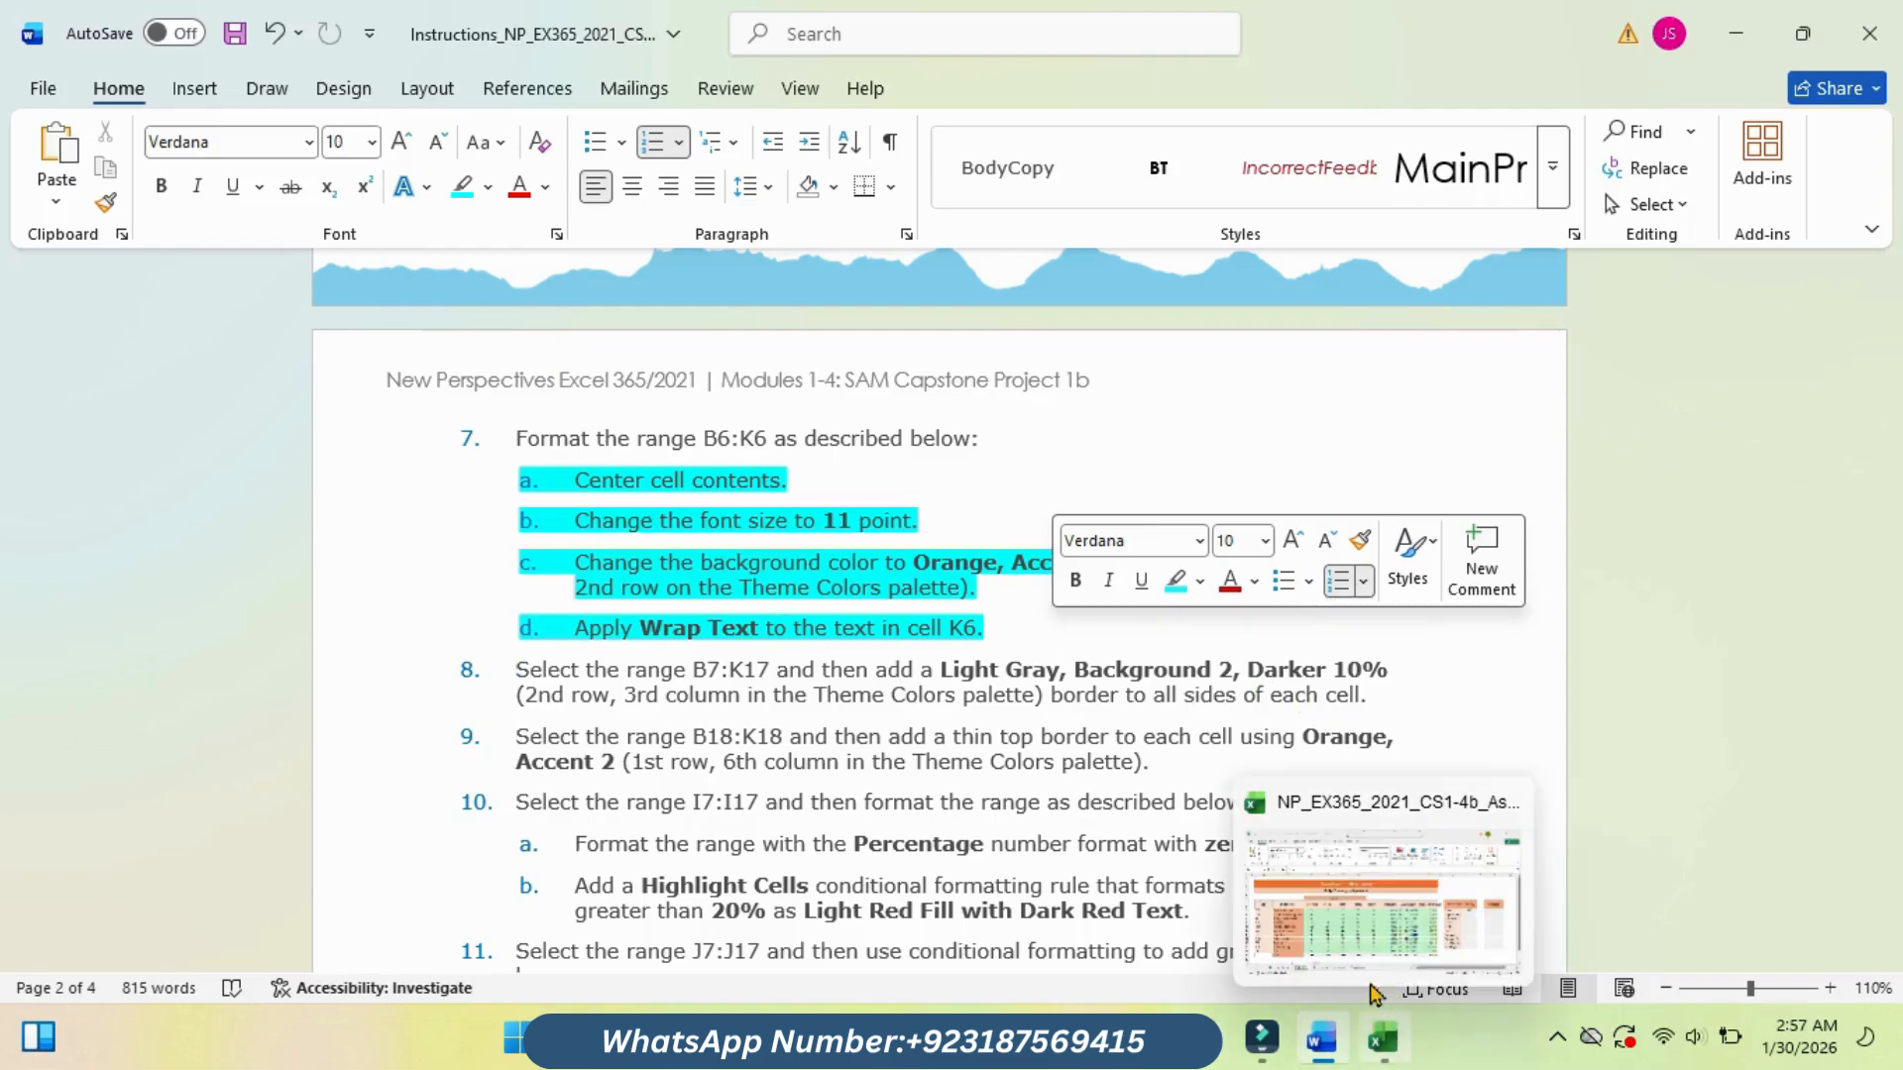
{"action": "left_click", "coordinate": [1361, 937]}
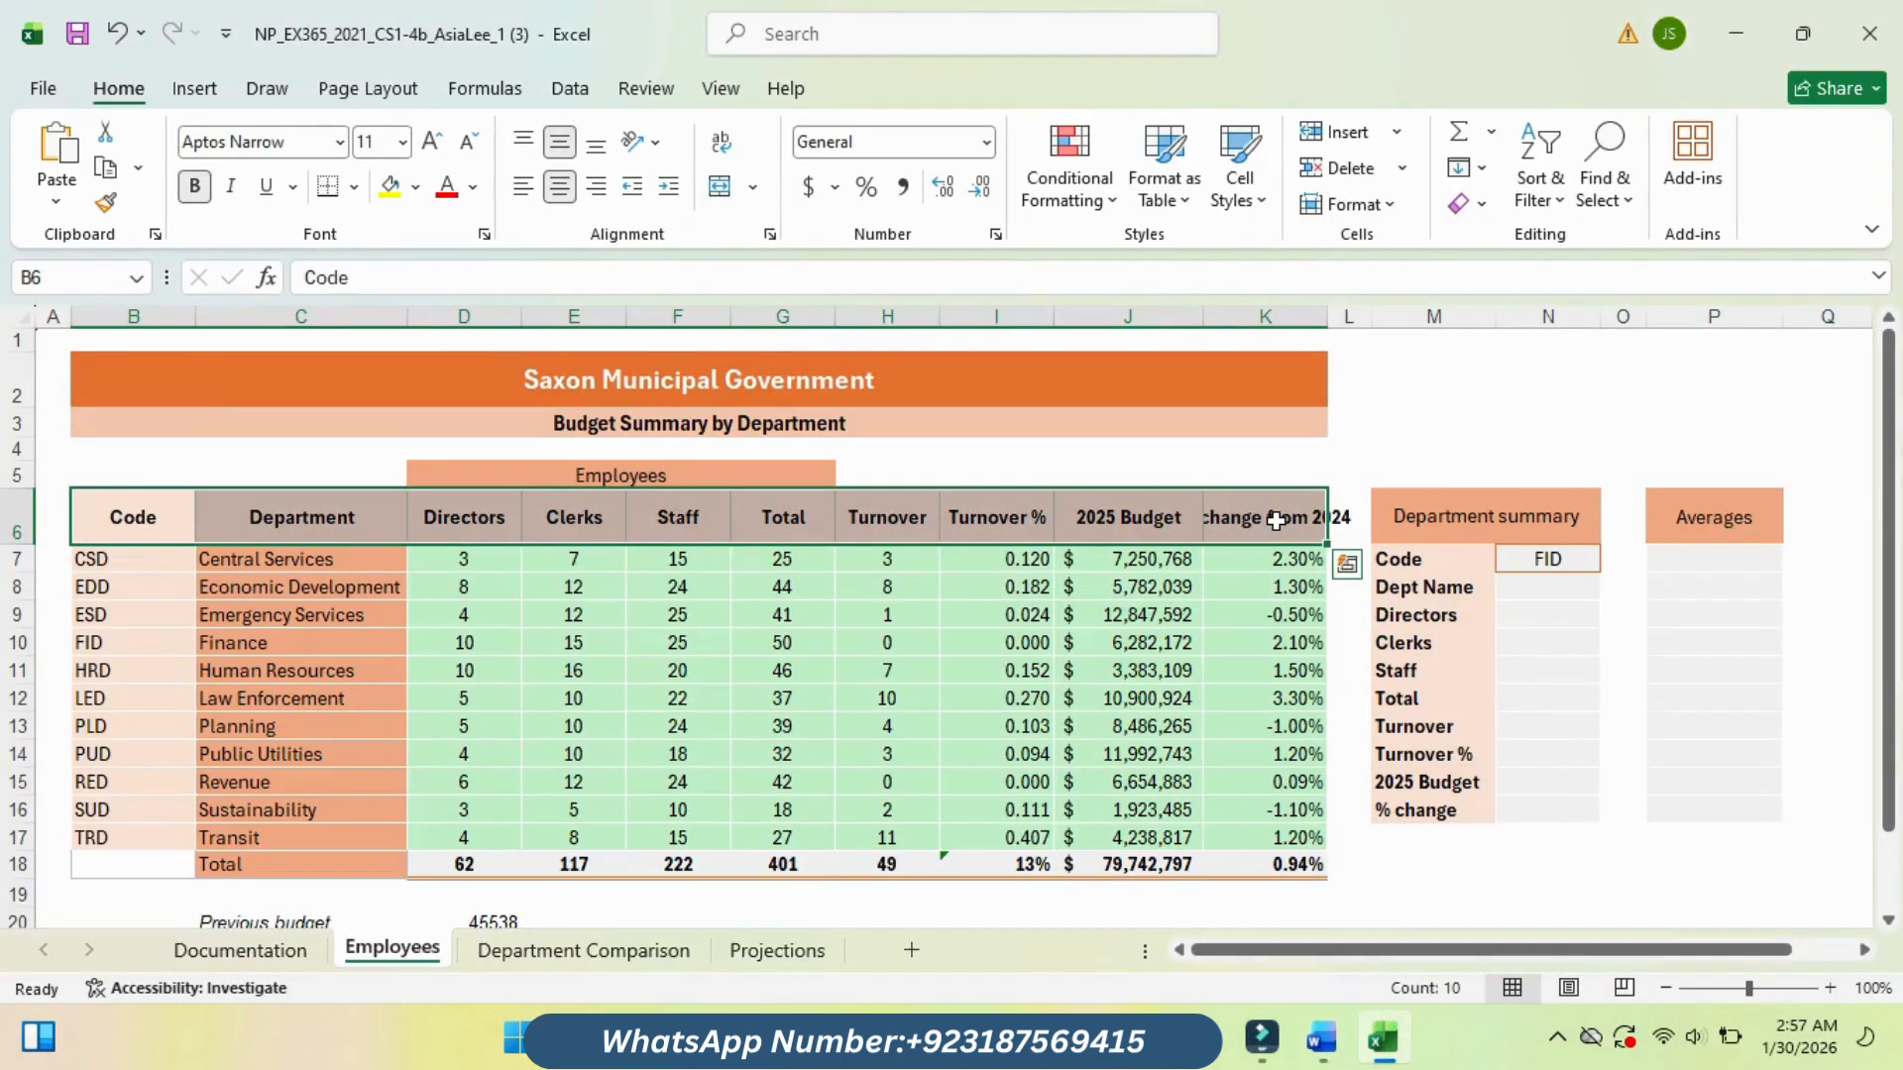
{"action": "left_click", "coordinate": [1276, 521]}
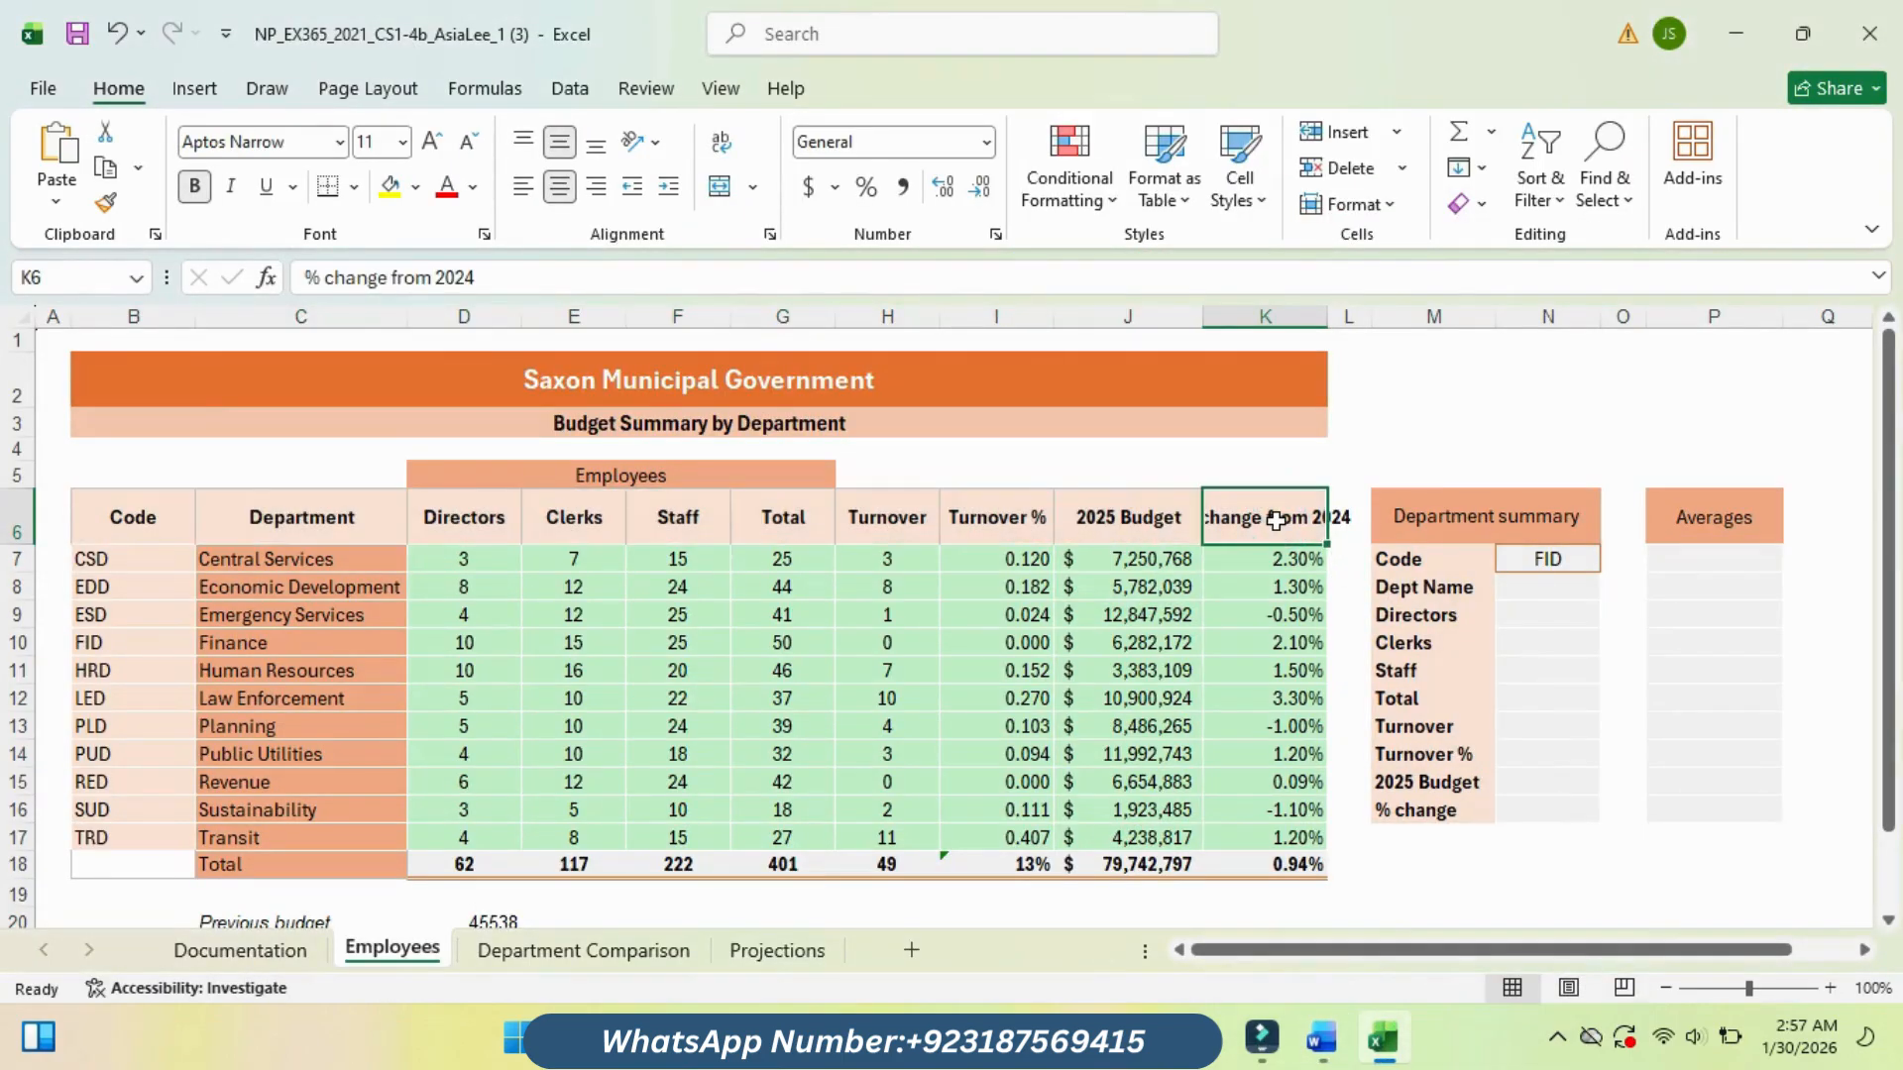
{"action": "left_click", "coordinate": [721, 141]}
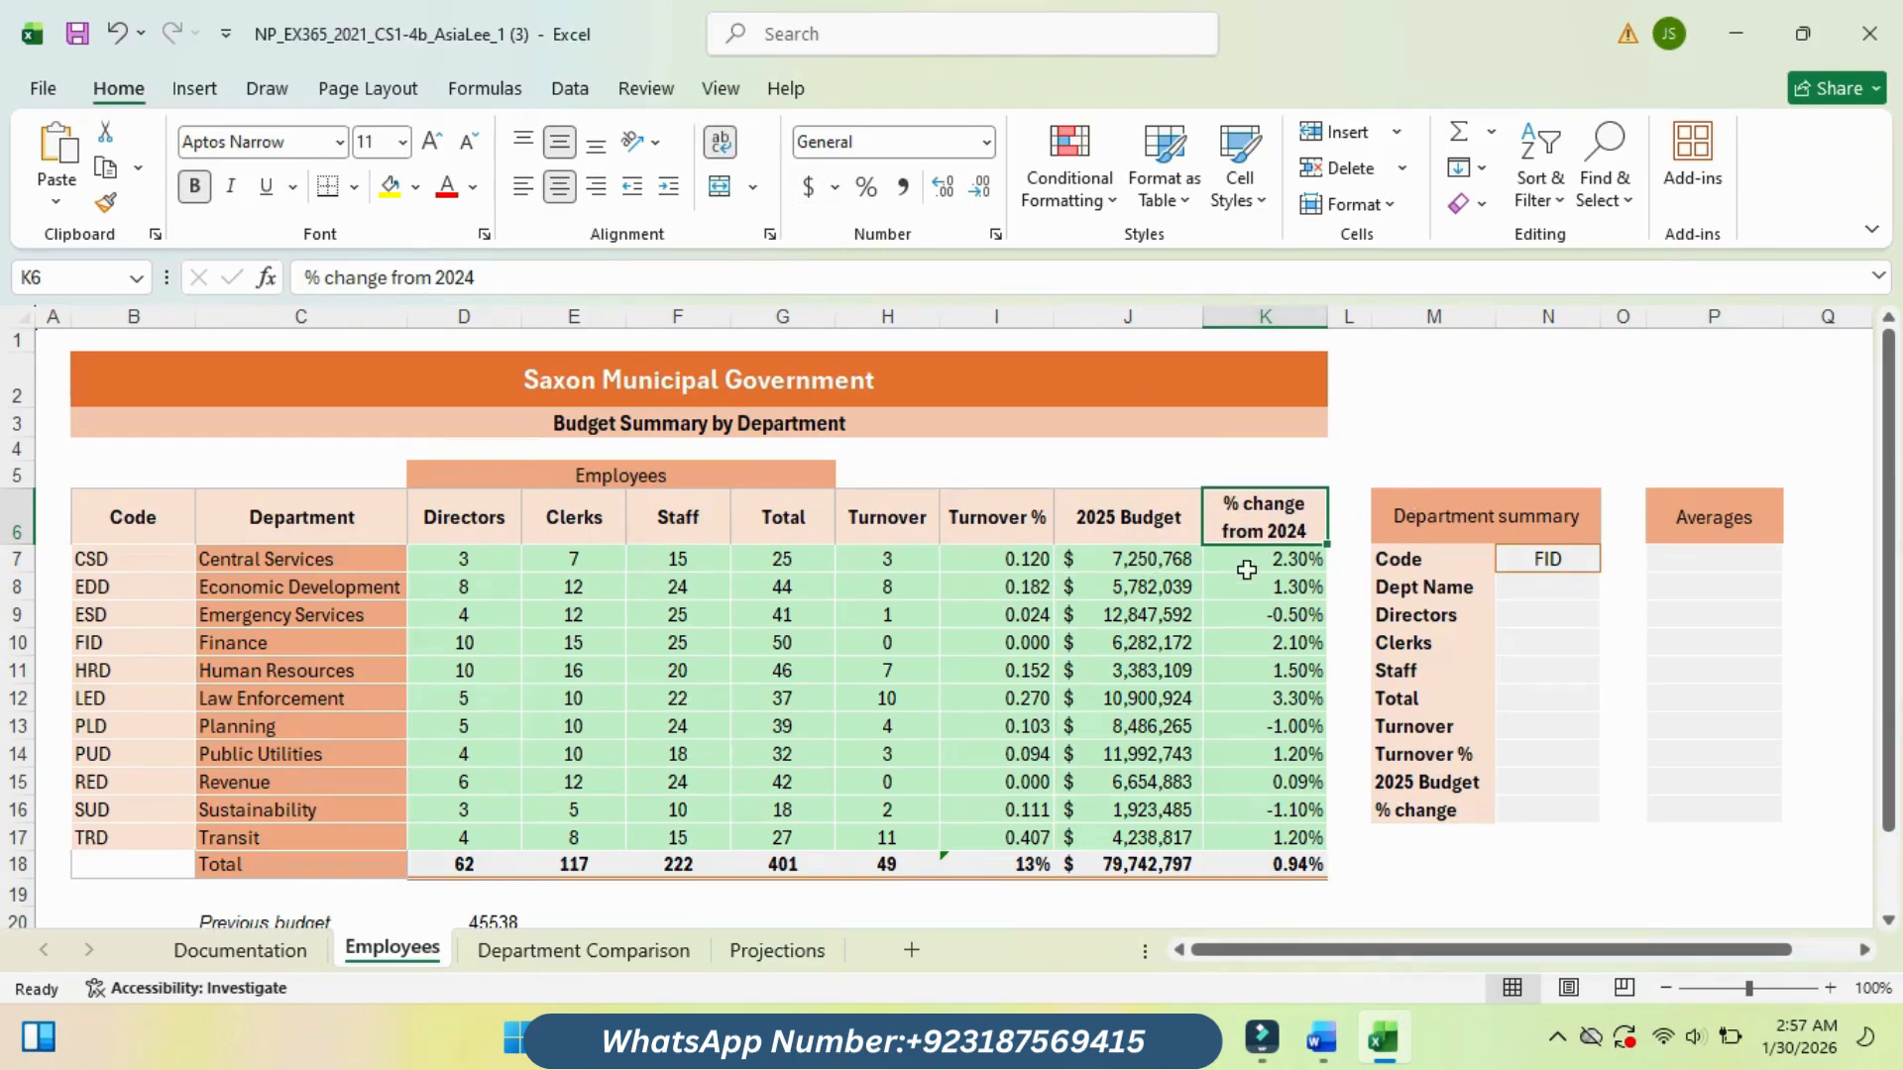
Step: Switch to the Word instructions and highlight item 8, about adding a border to the range B7:K17, in turquoise
{"action": "mouse_move", "coordinate": [1315, 1036]}
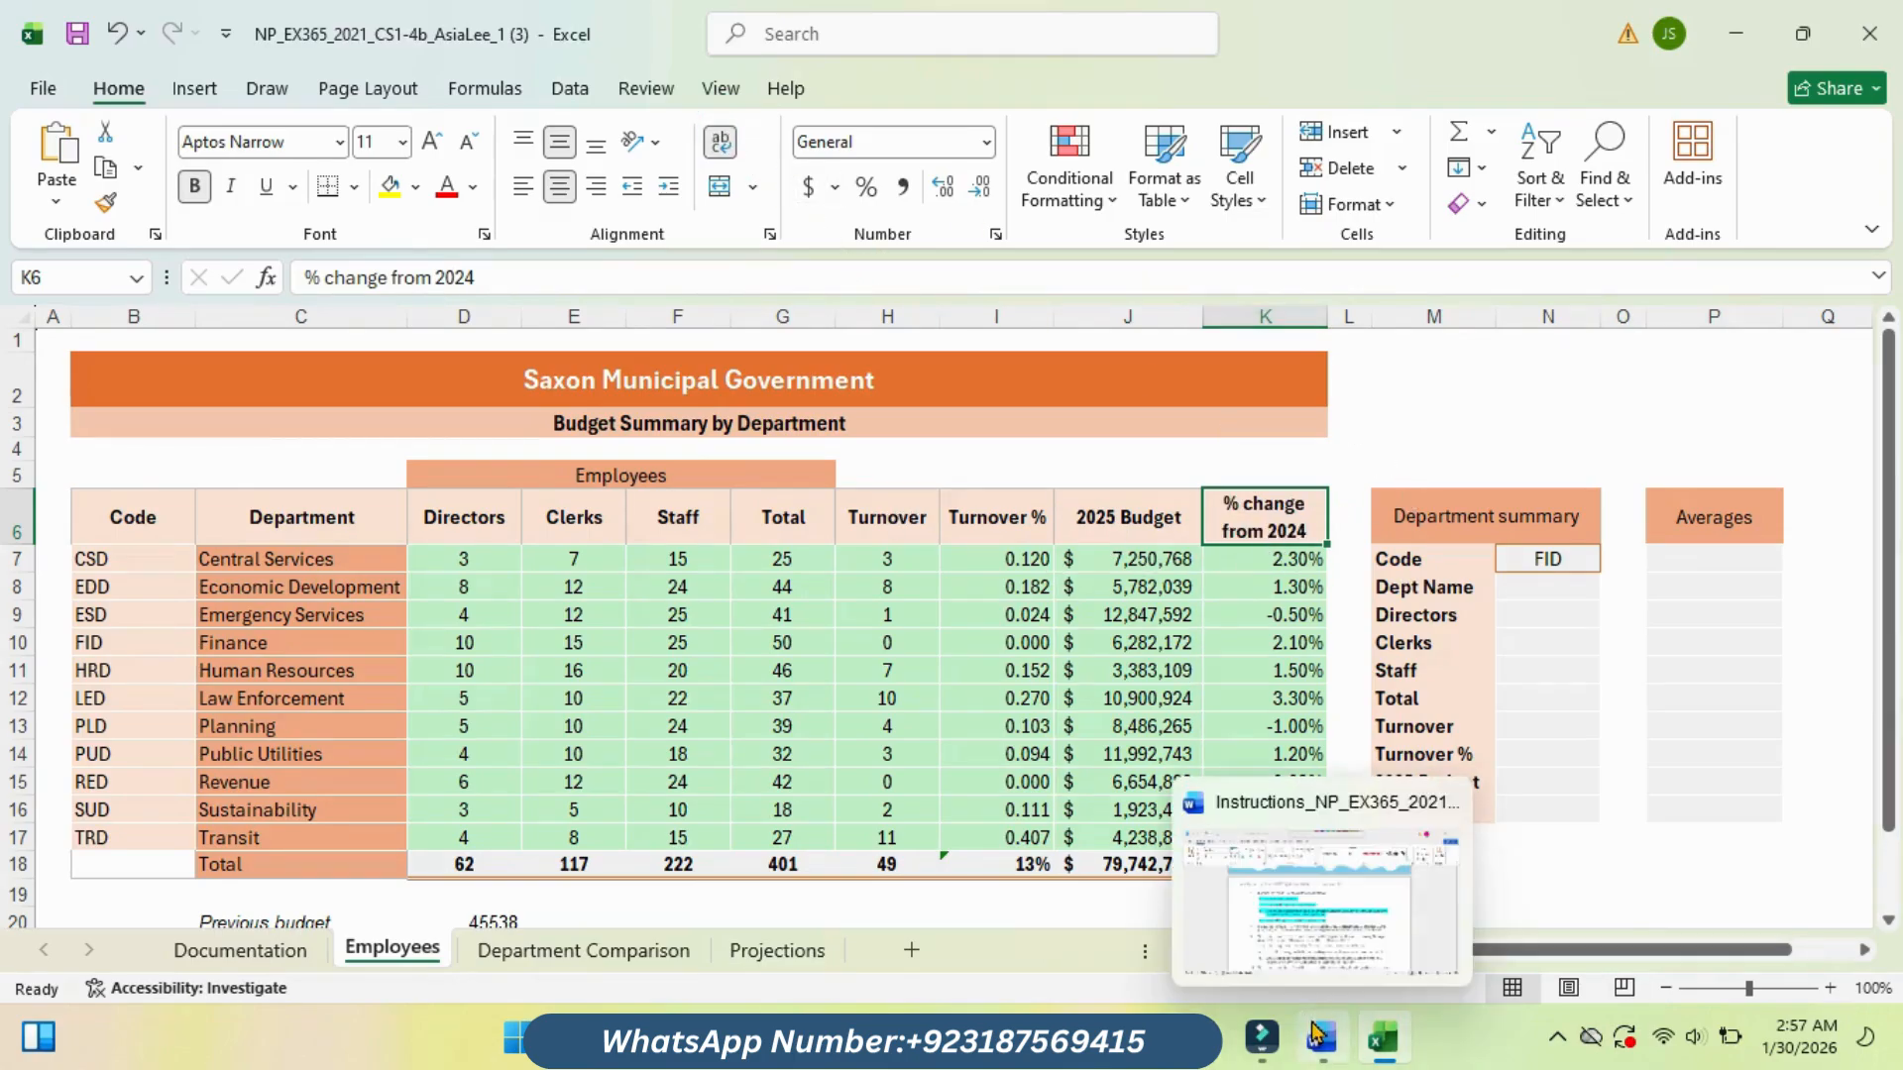
{"action": "left_click", "coordinate": [1300, 904]}
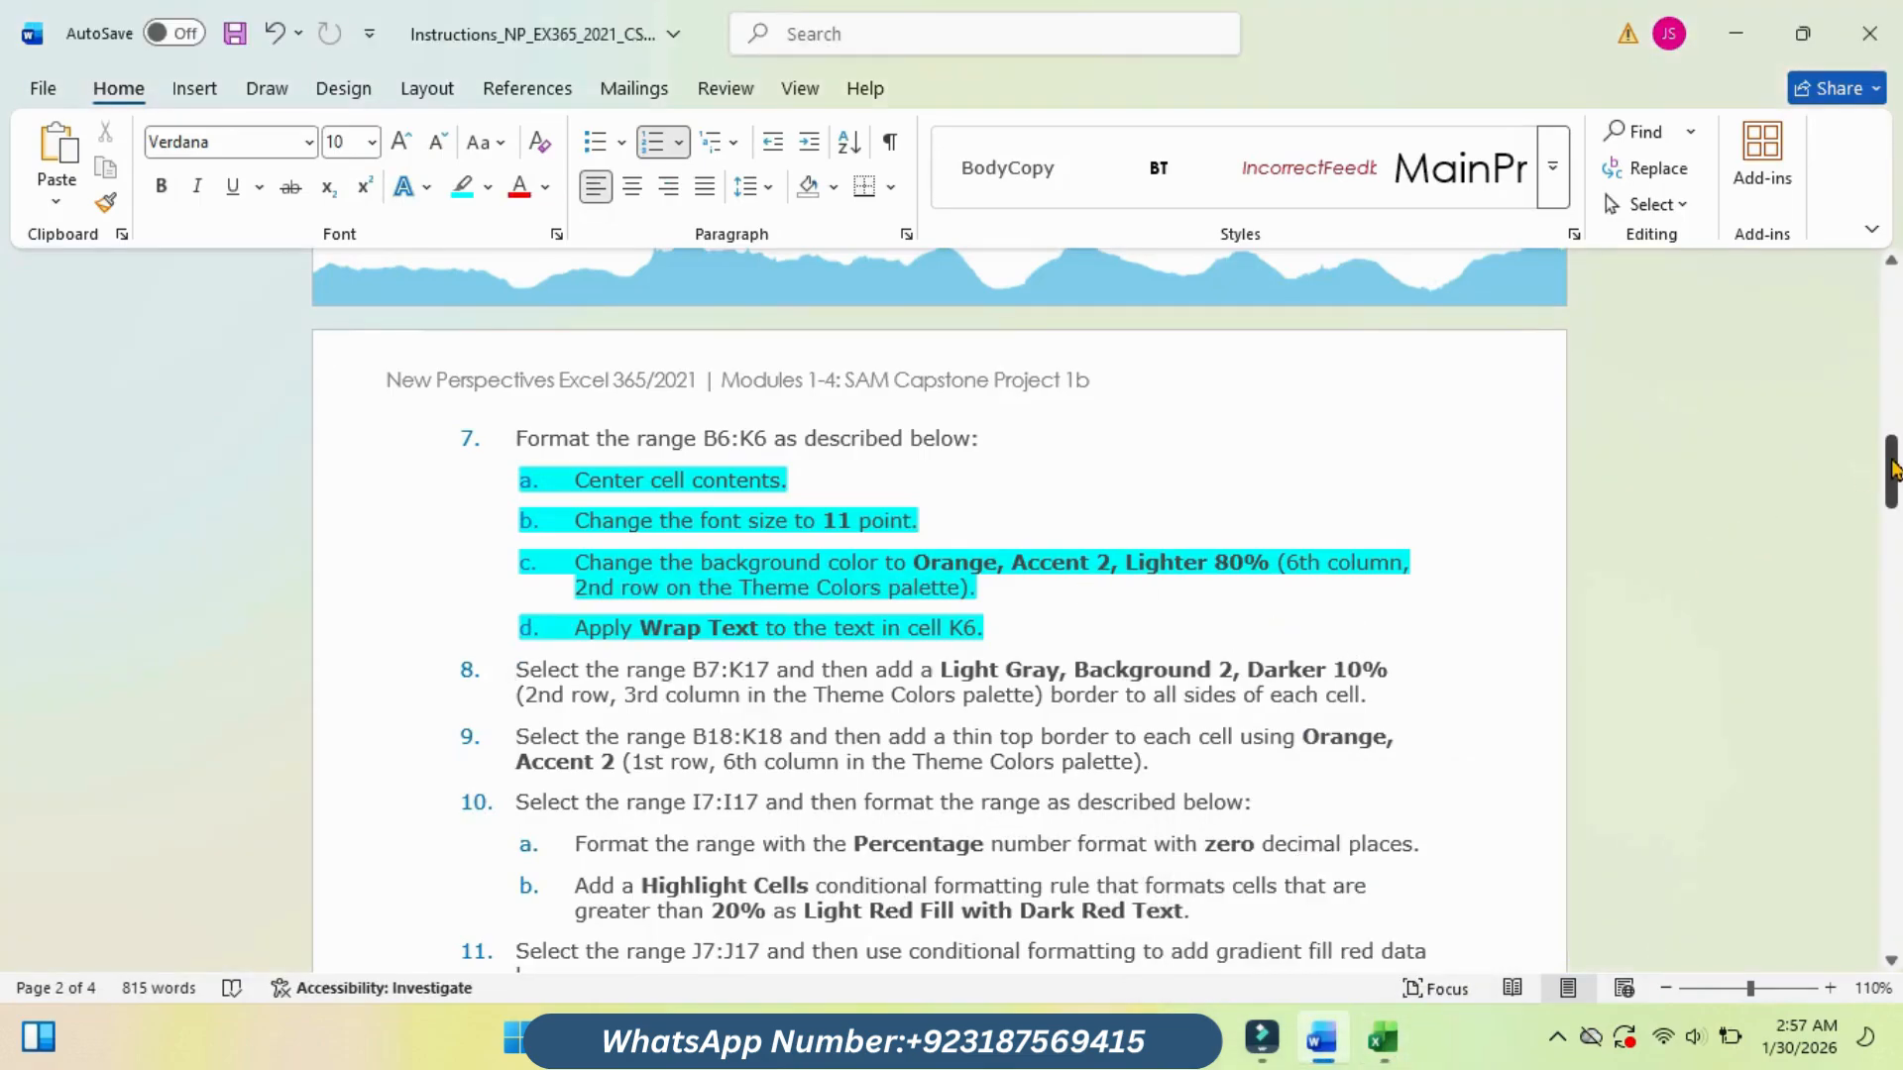
{"action": "left_click_drag", "start_coordinate": [1892, 468], "coordinate": [1892, 490]}
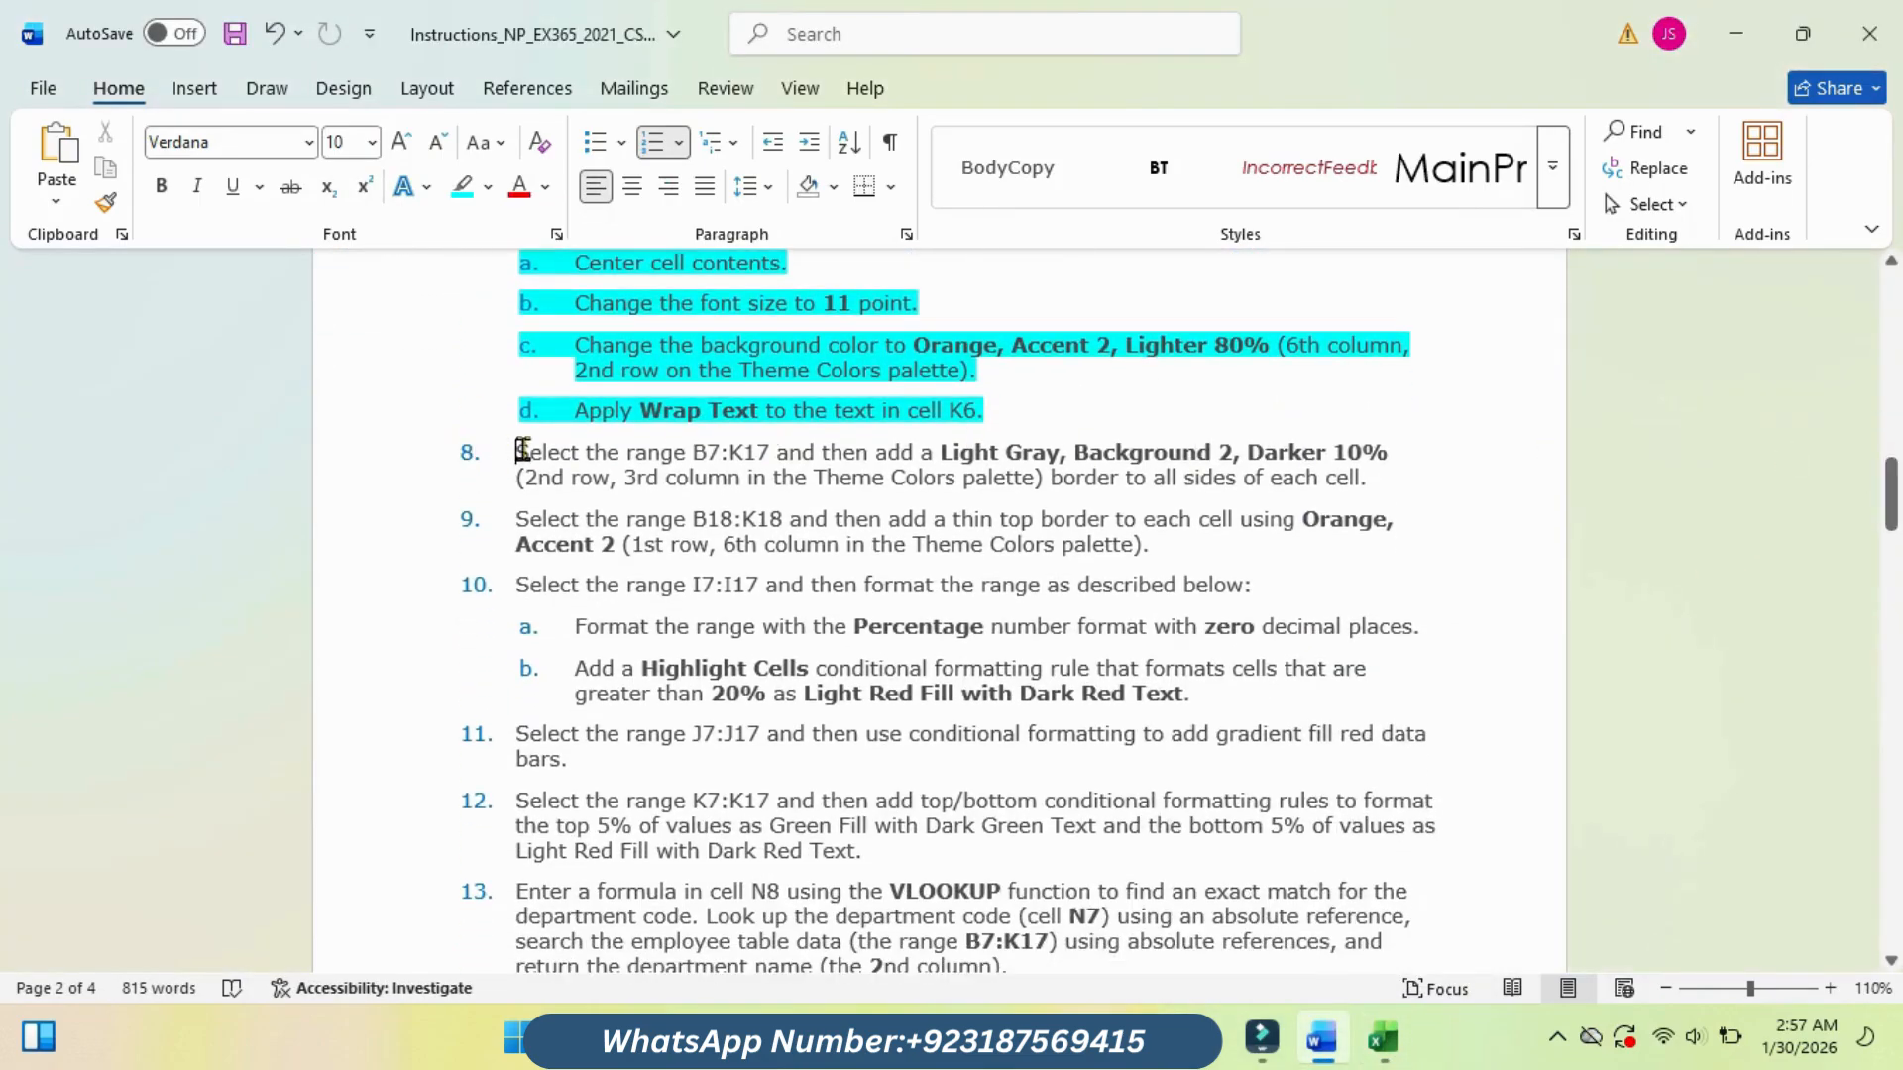
{"action": "left_click_drag", "start_coordinate": [518, 452], "coordinate": [1427, 480]}
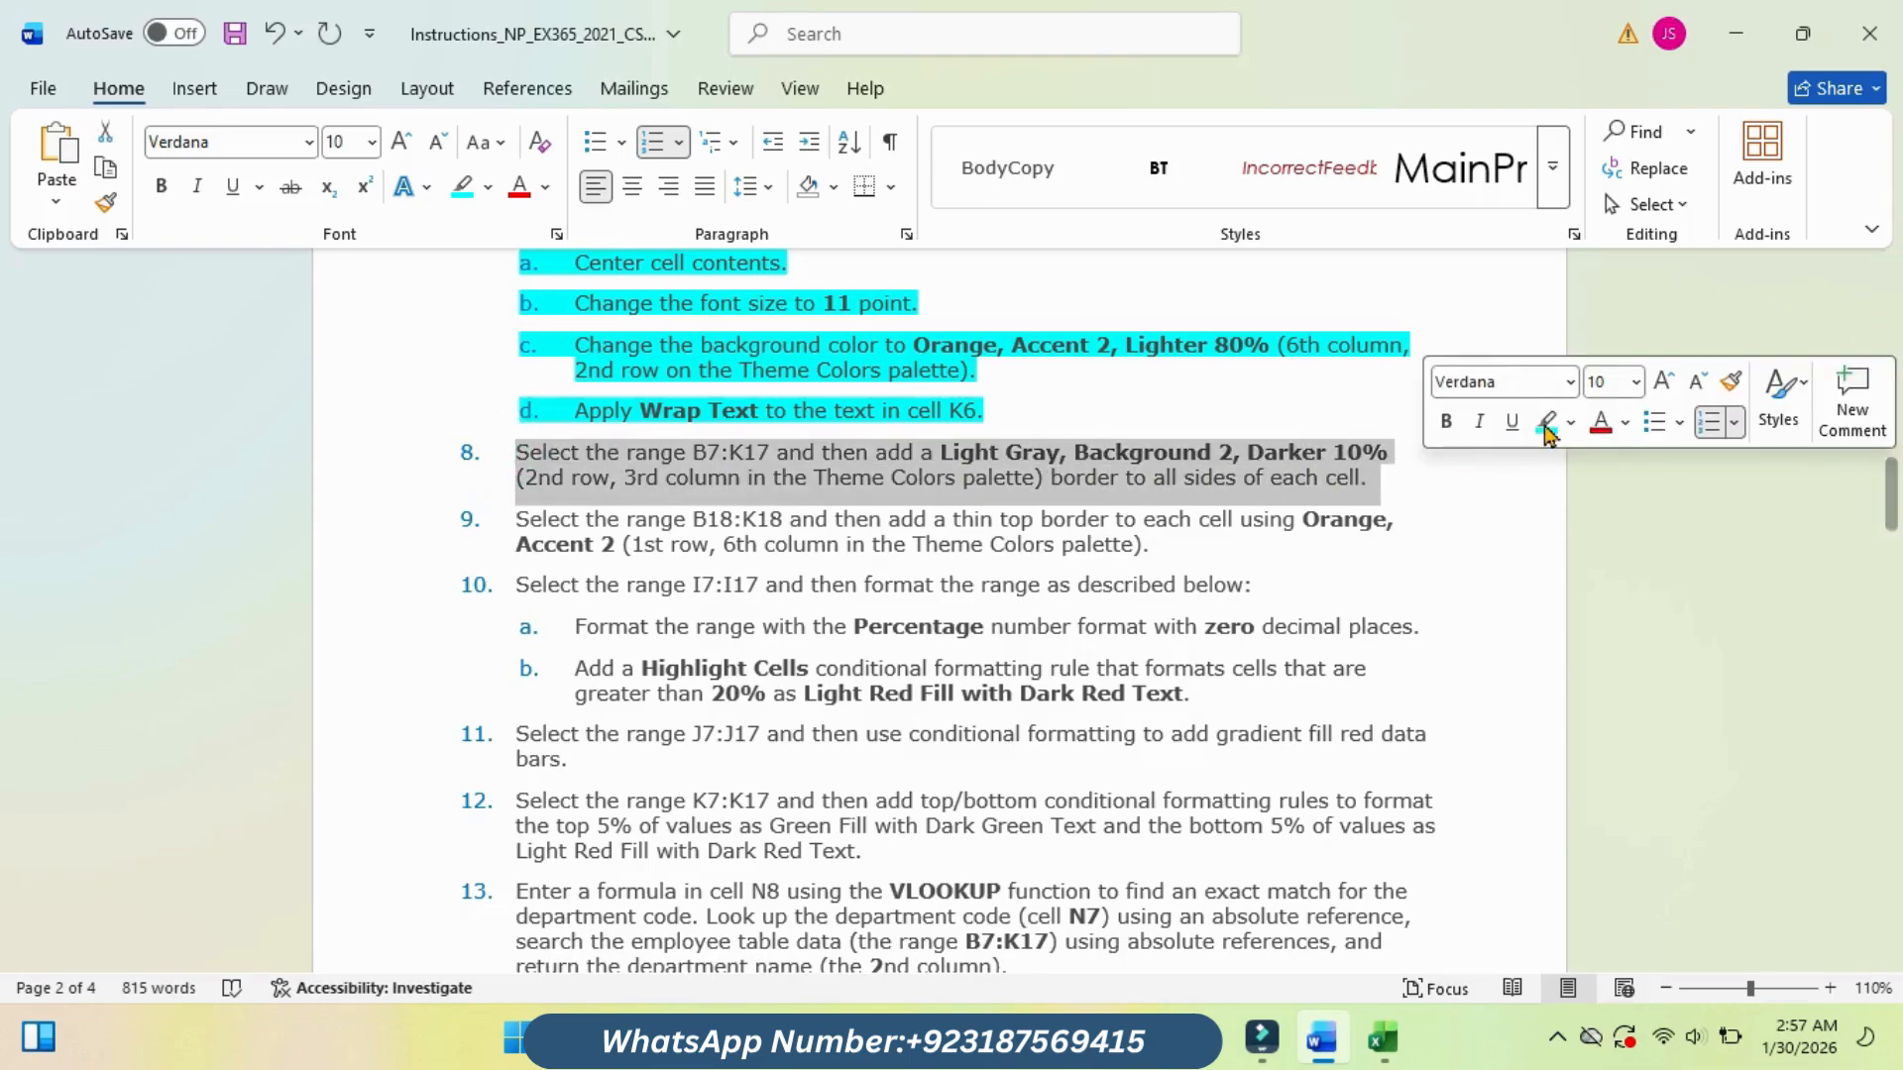
{"action": "left_click", "coordinate": [1546, 423]}
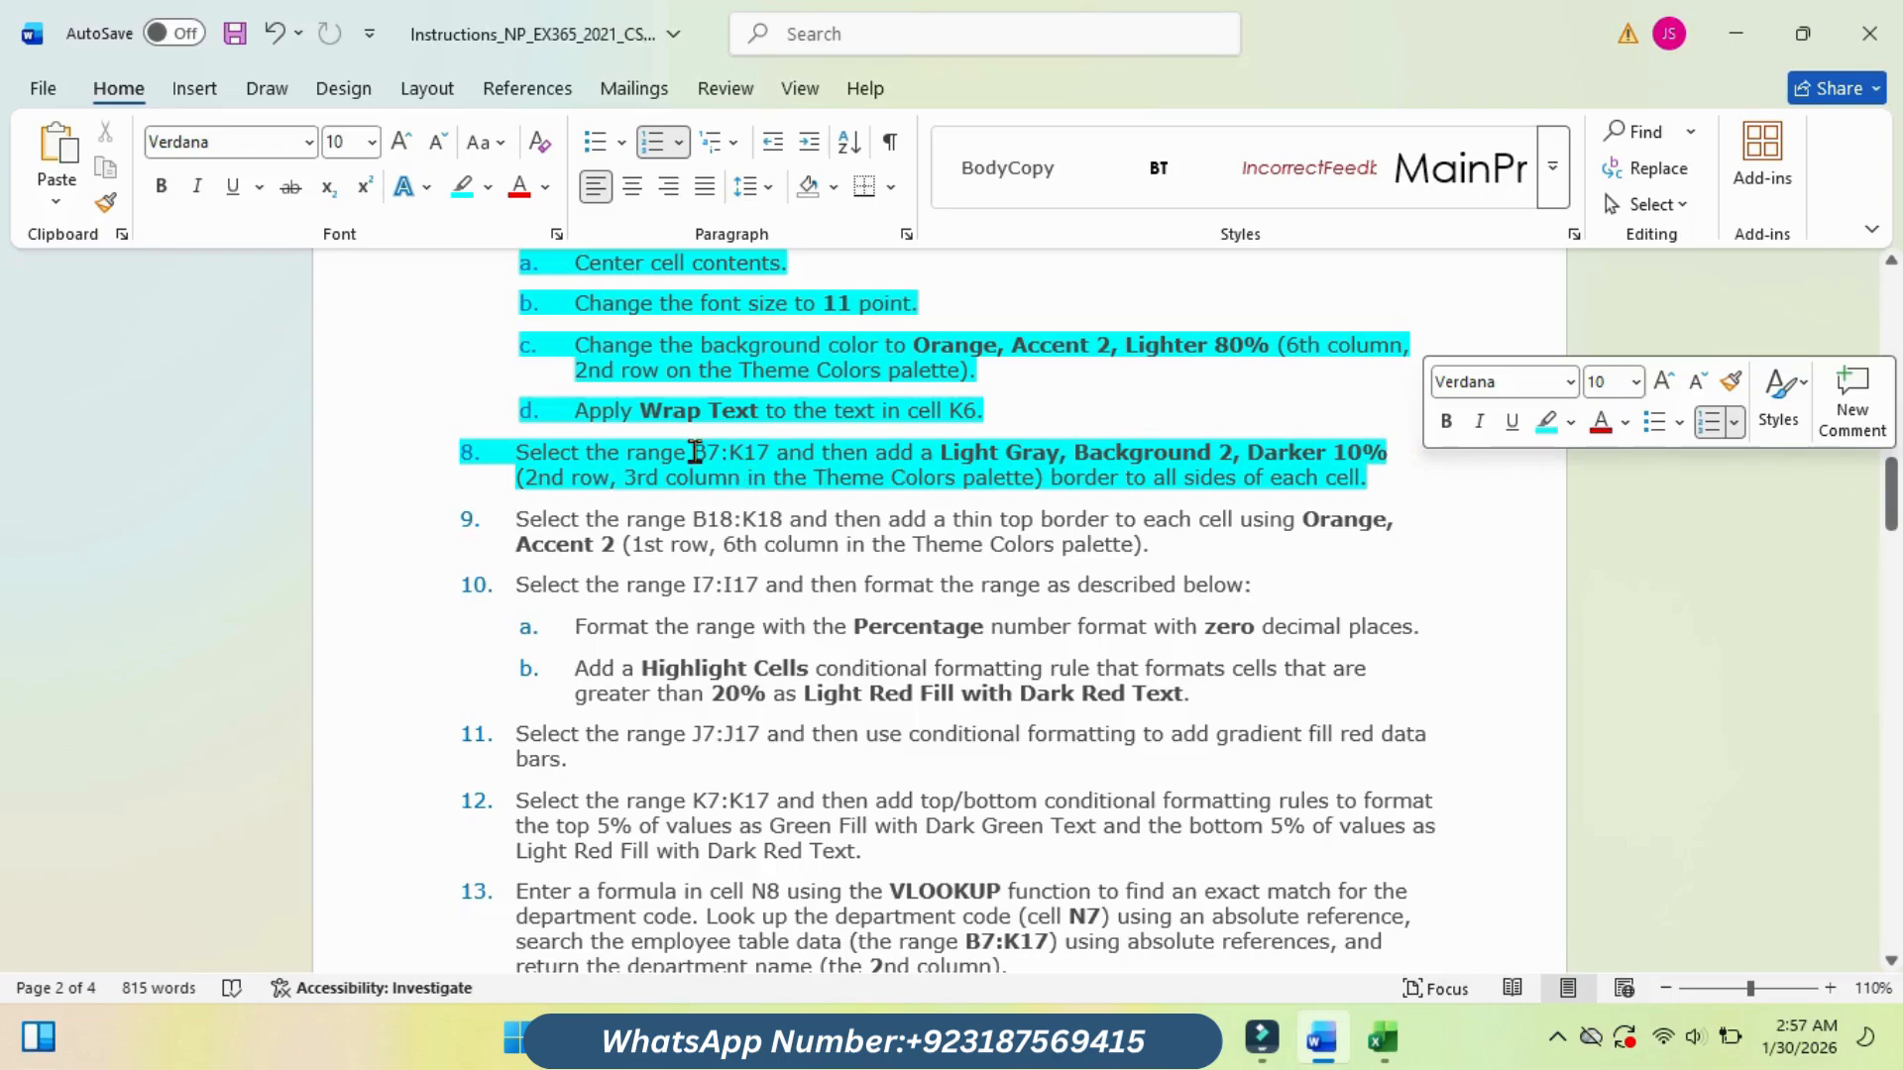
Step: Copy the range reference B7:K17 from item 8 in Word, switch to Excel and select that range on the Employees worksheet
{"action": "left_click_drag", "start_coordinate": [694, 453], "coordinate": [769, 453]}
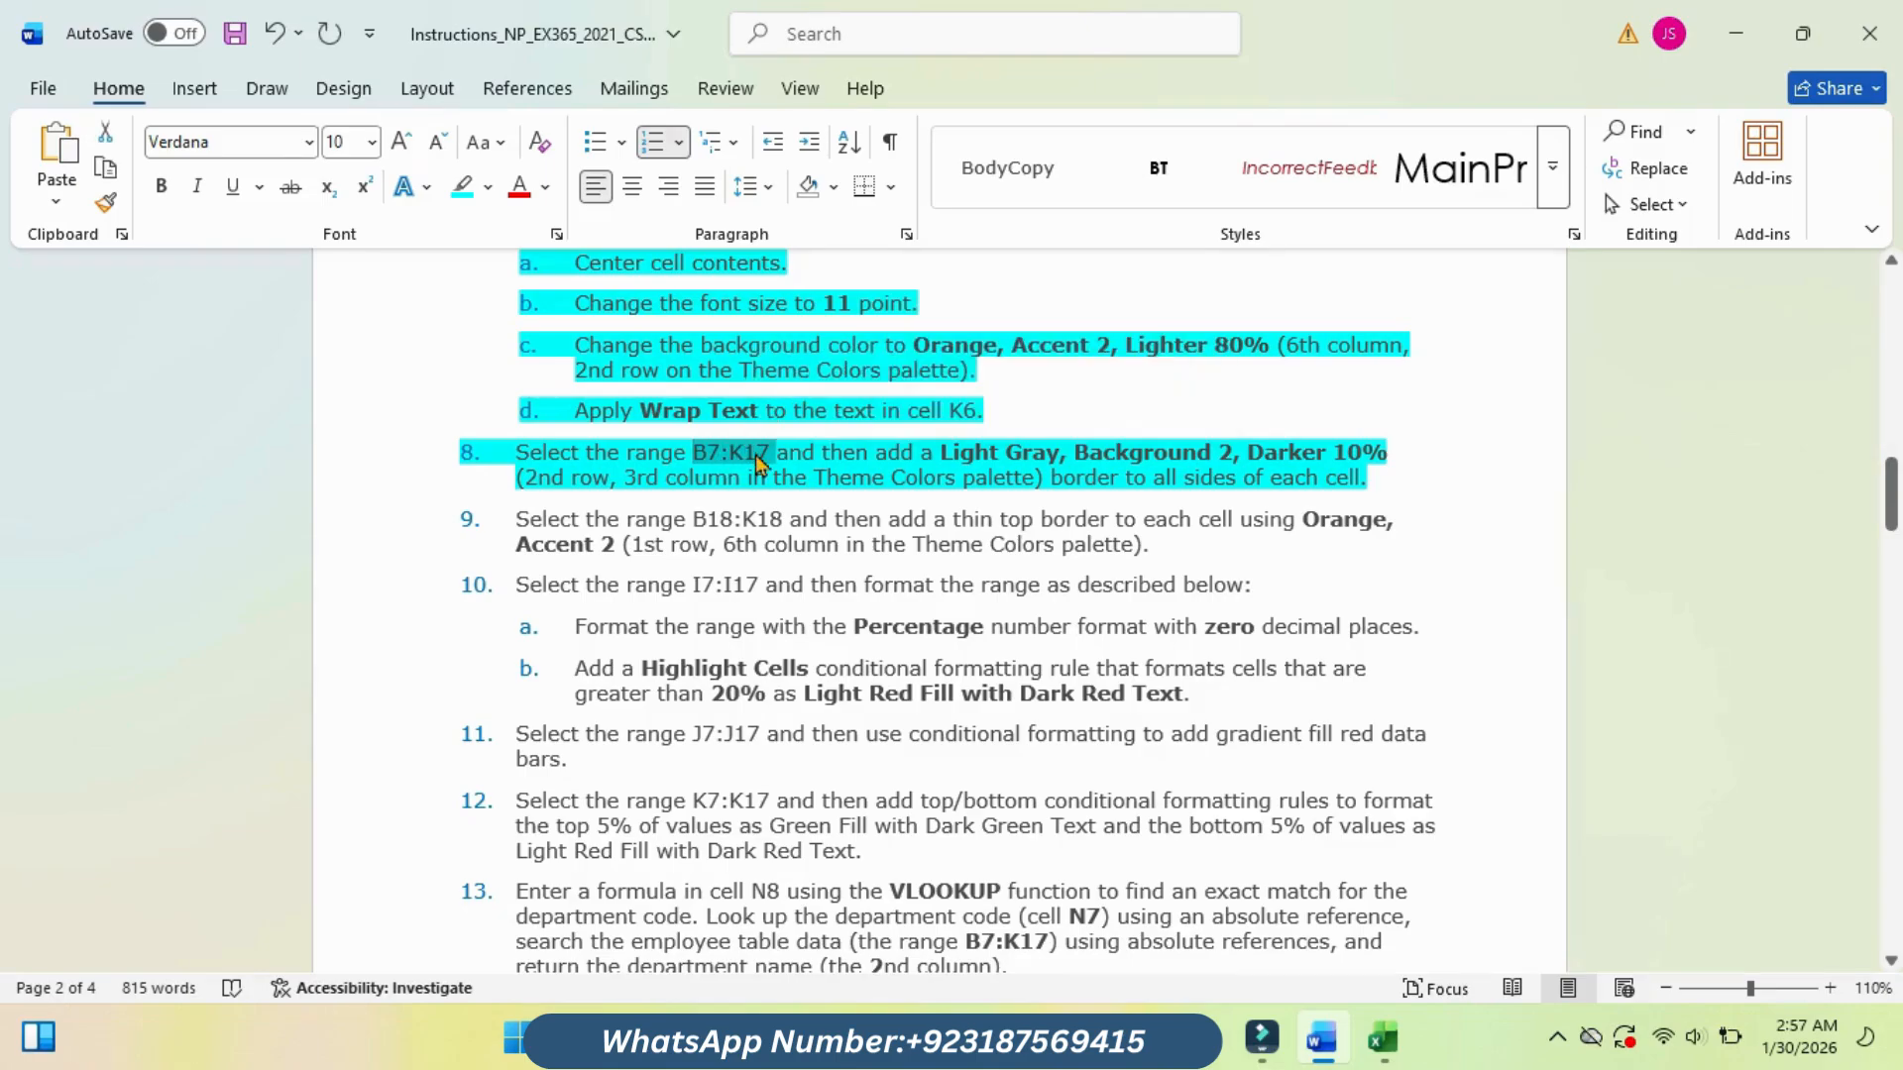
{"action": "right_click", "coordinate": [761, 454]}
{"action": "left_click", "coordinate": [836, 442]}
{"action": "mouse_move", "coordinate": [1382, 1038]}
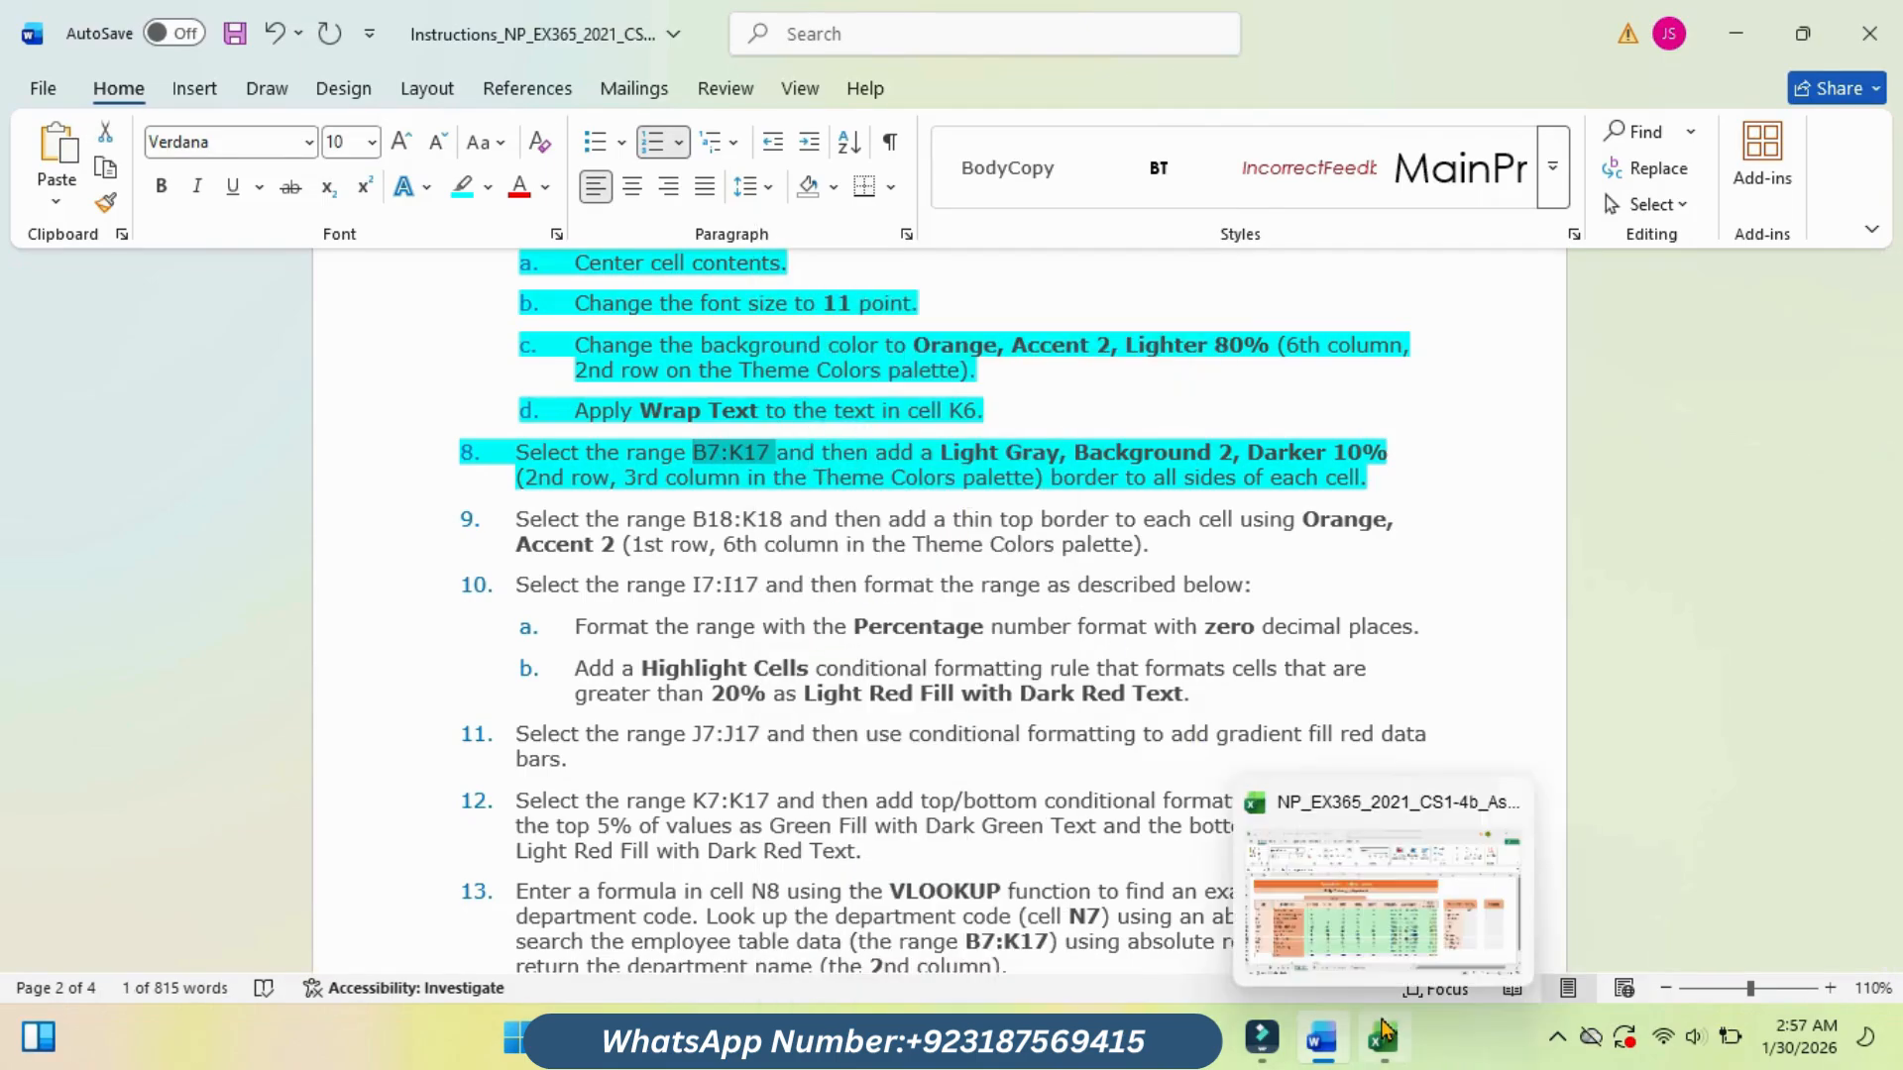
{"action": "left_click", "coordinate": [1340, 922]}
{"action": "left_click", "coordinate": [84, 280]}
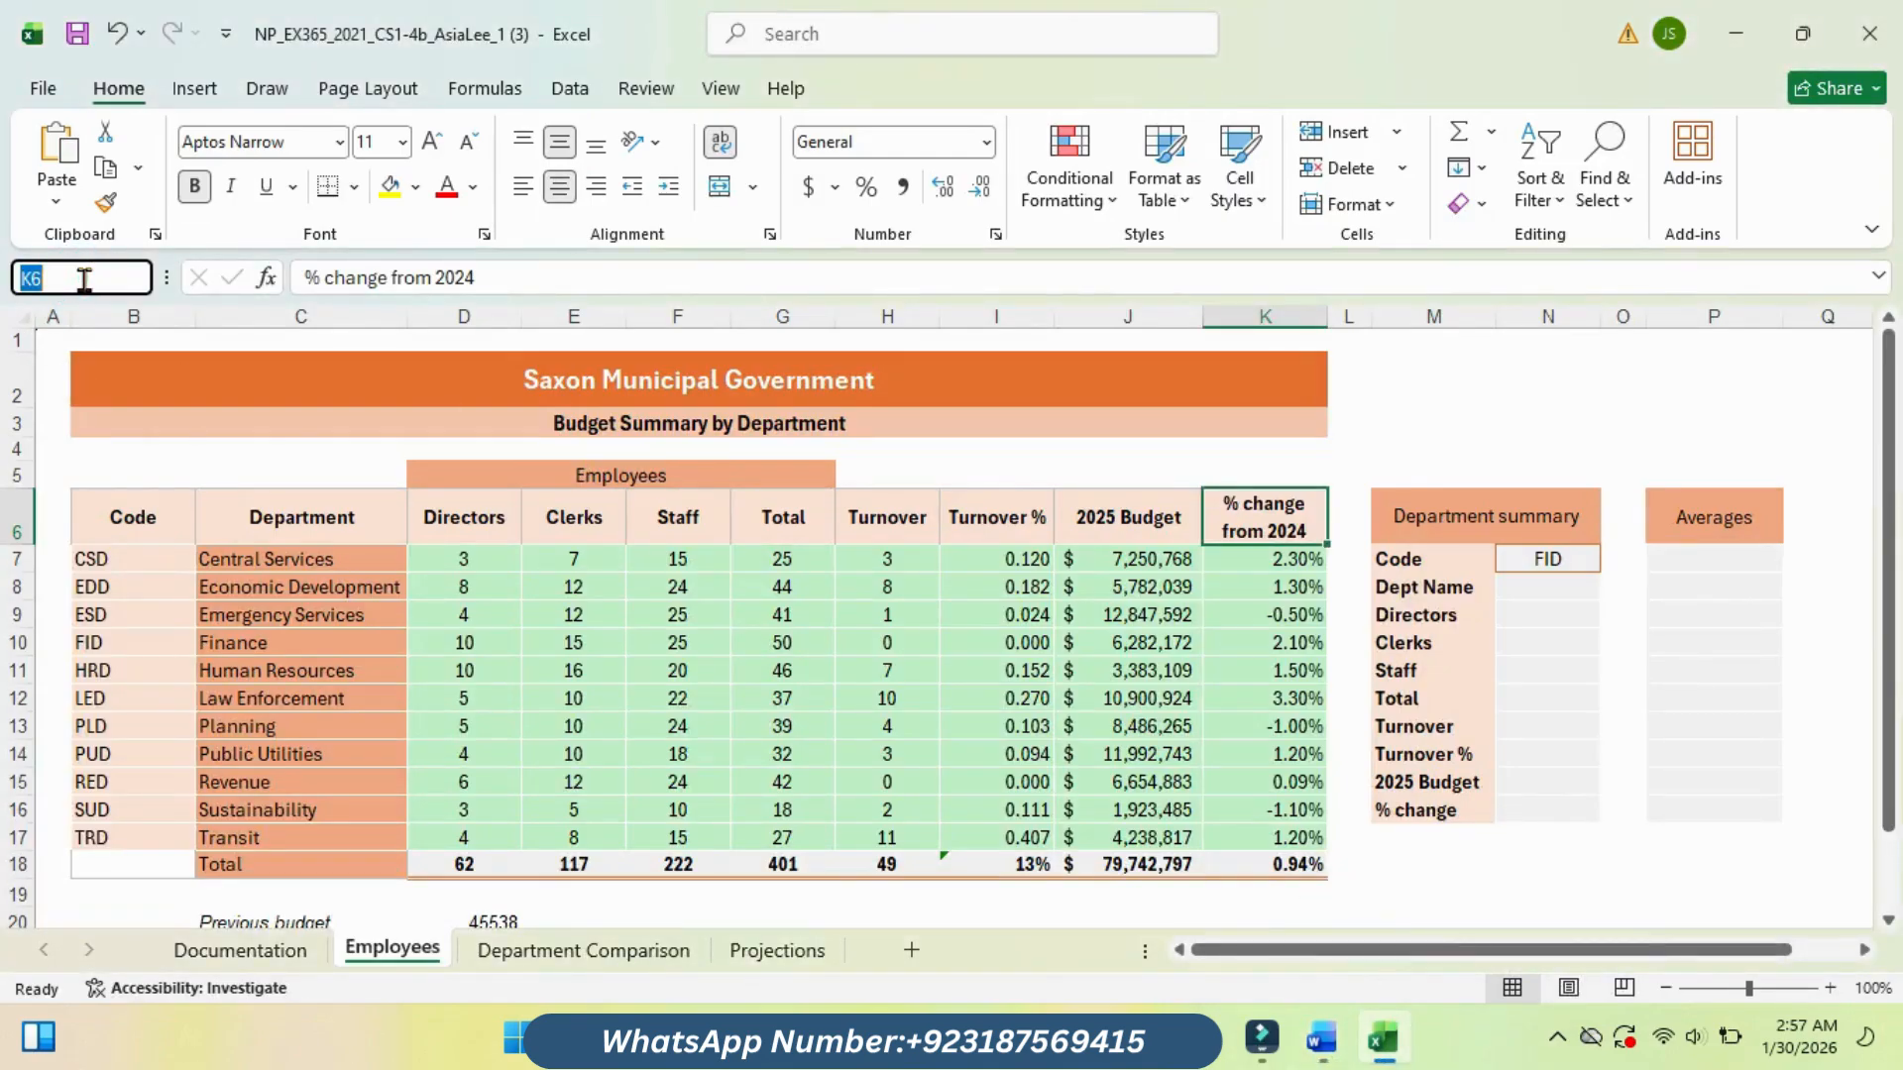
{"action": "key", "text": "ctrl+v"}
{"action": "key", "text": "Return"}
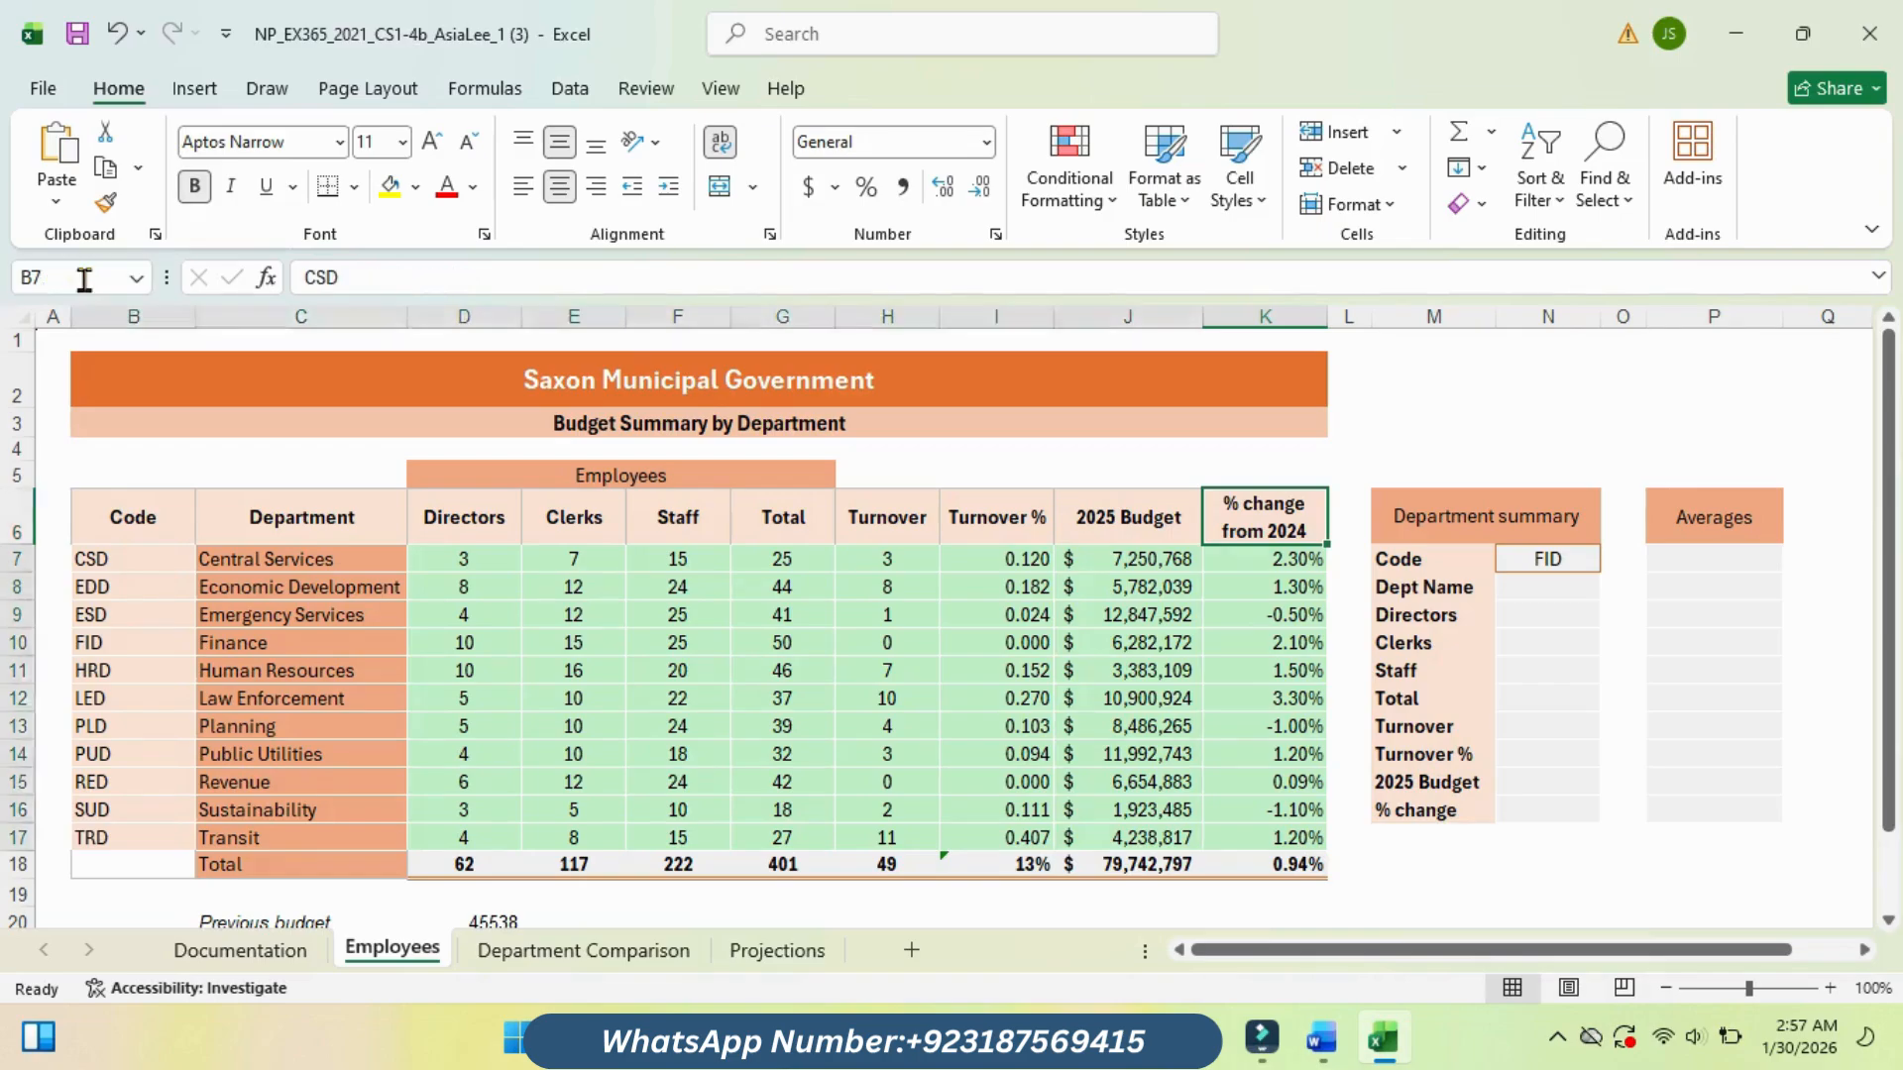
Step: Recheck item 8 in Word, return to Excel and choose Light Gray, Background 2, Darker 10% as the border line color for B7:K17
{"action": "mouse_move", "coordinate": [1321, 1038]}
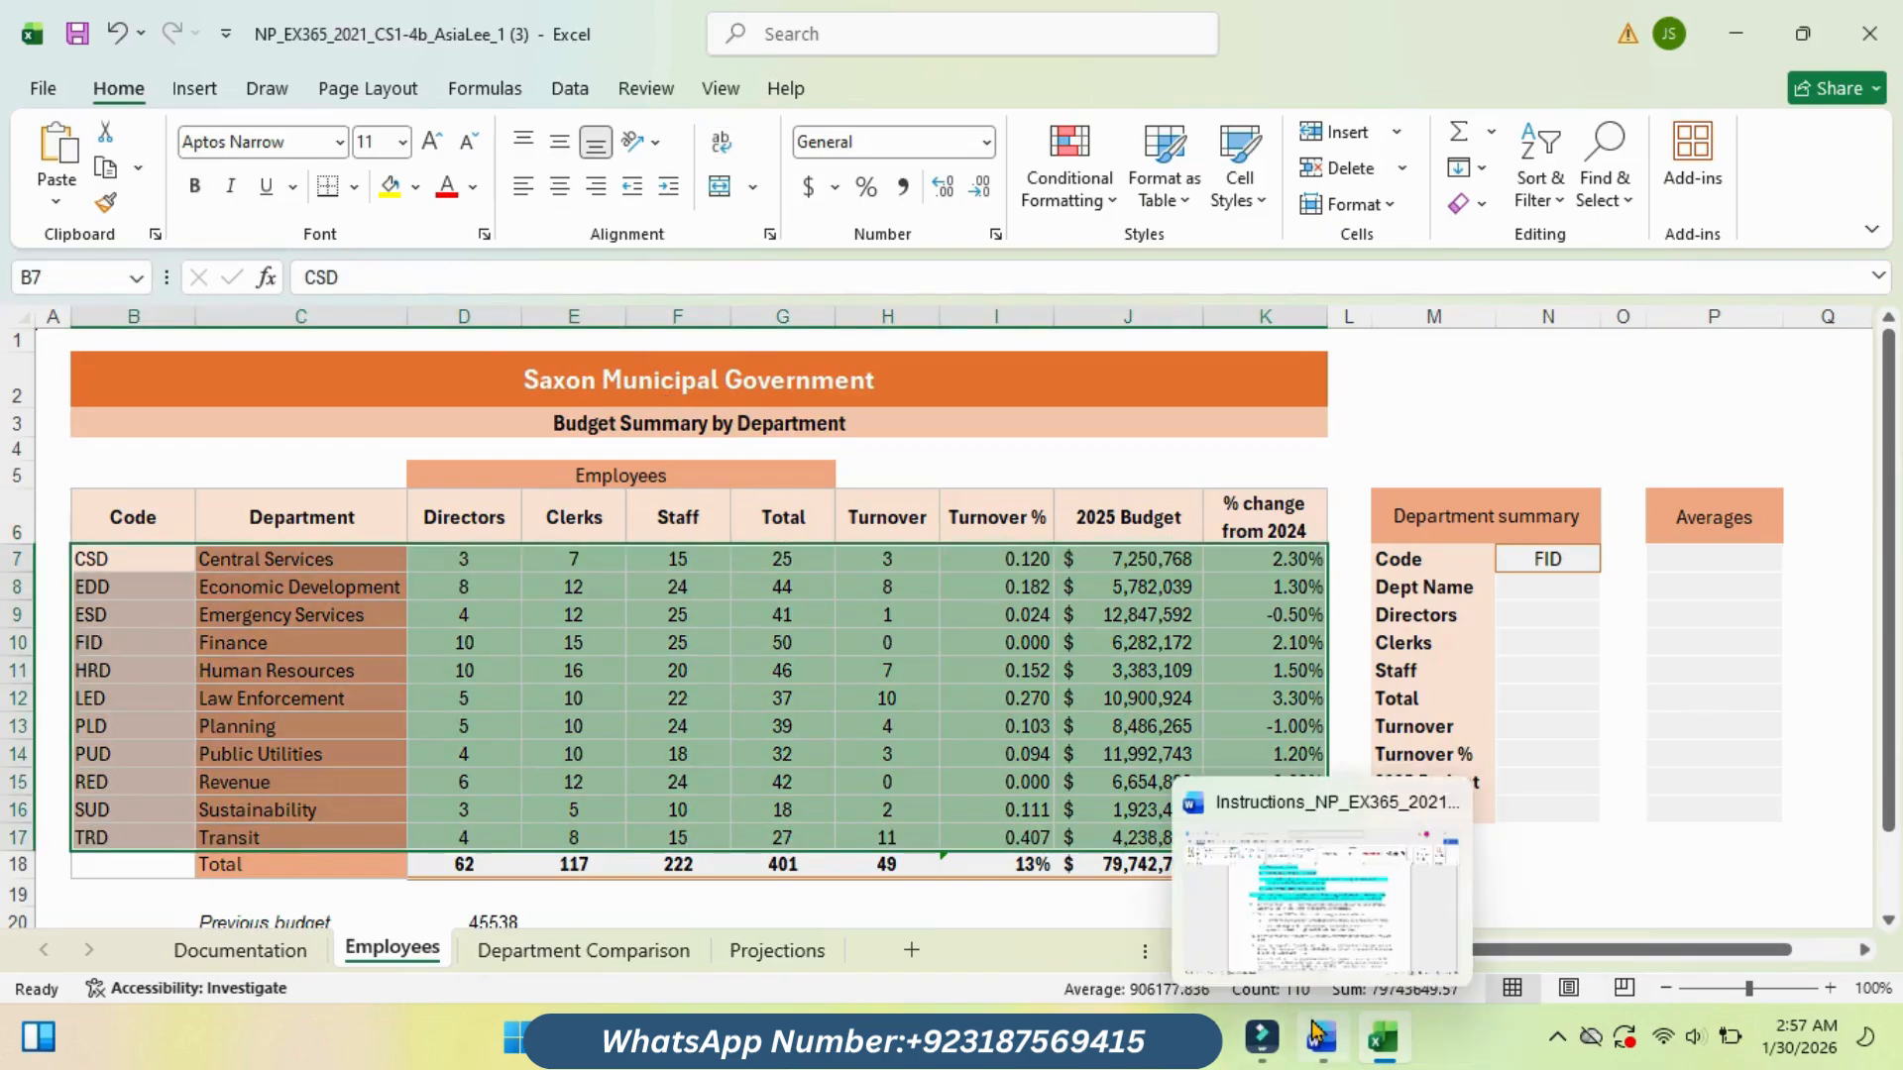
{"action": "left_click", "coordinate": [1310, 920]}
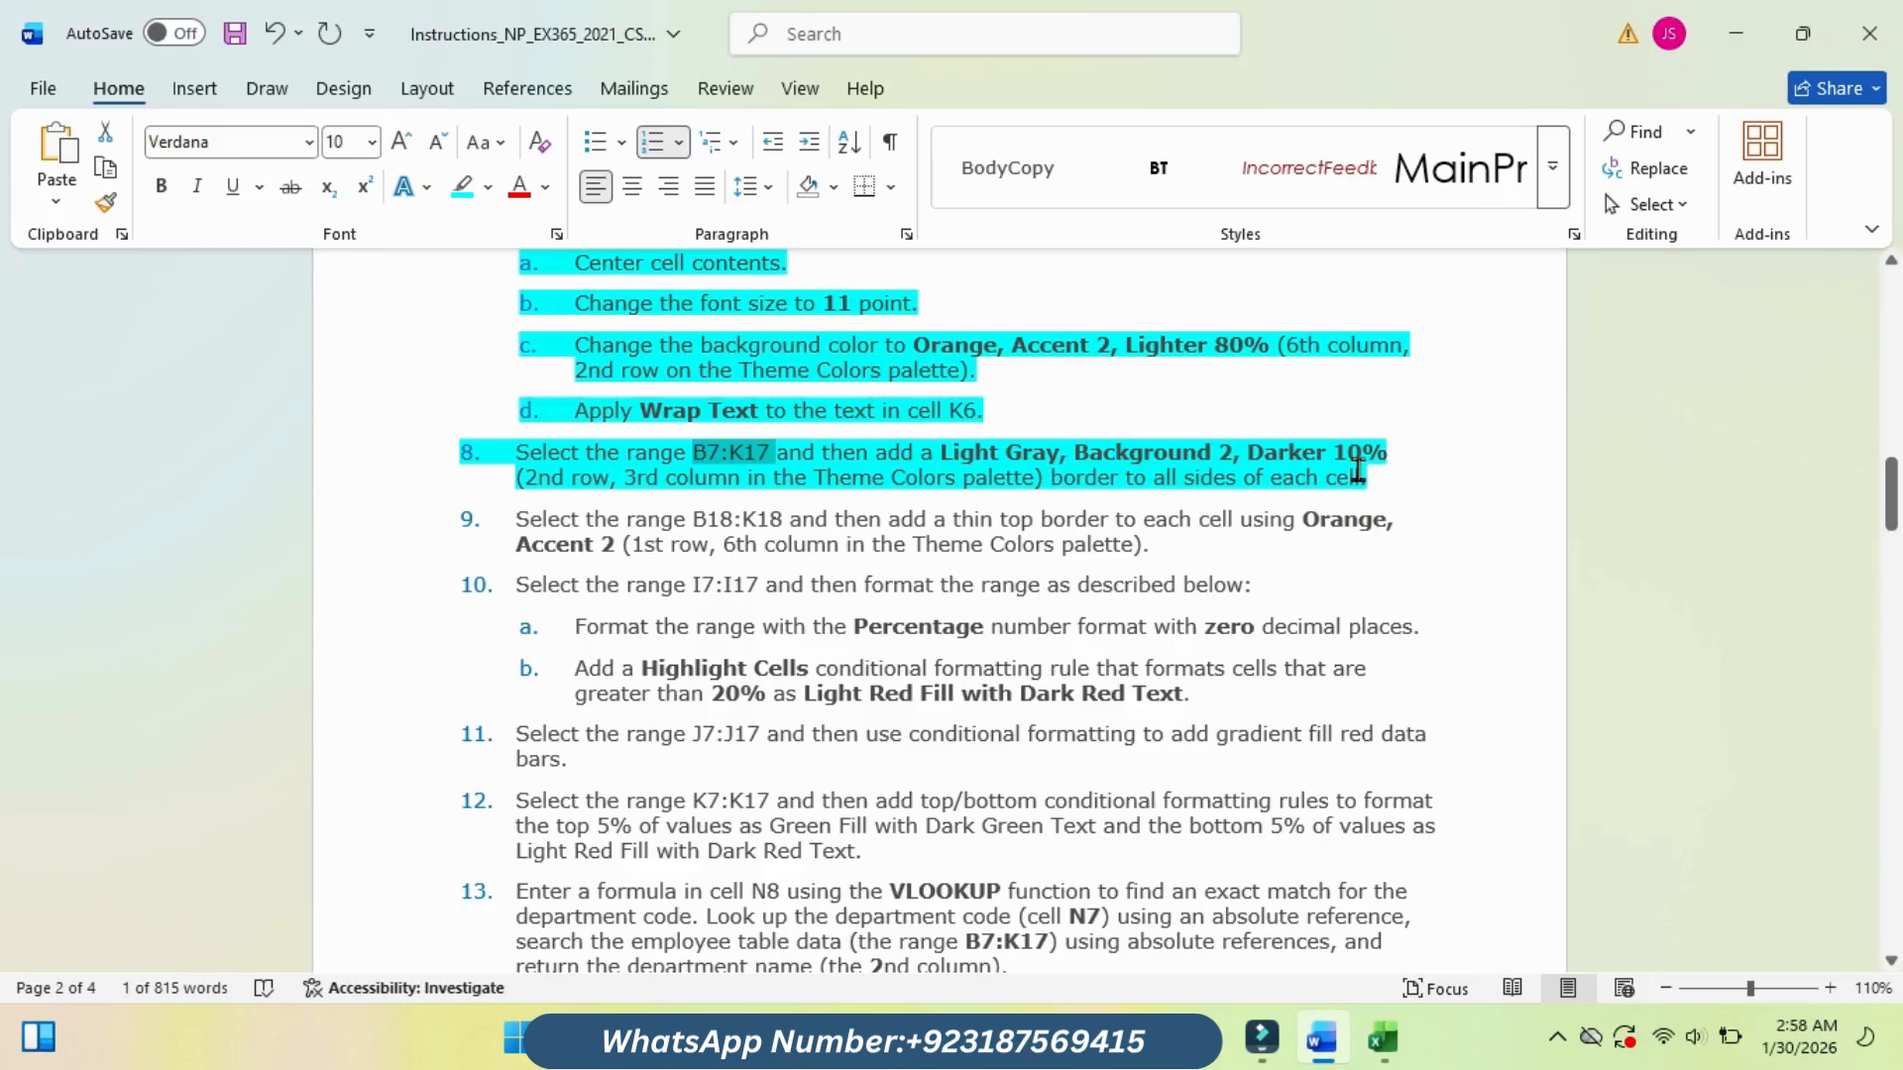
{"action": "mouse_move", "coordinate": [1388, 1038]}
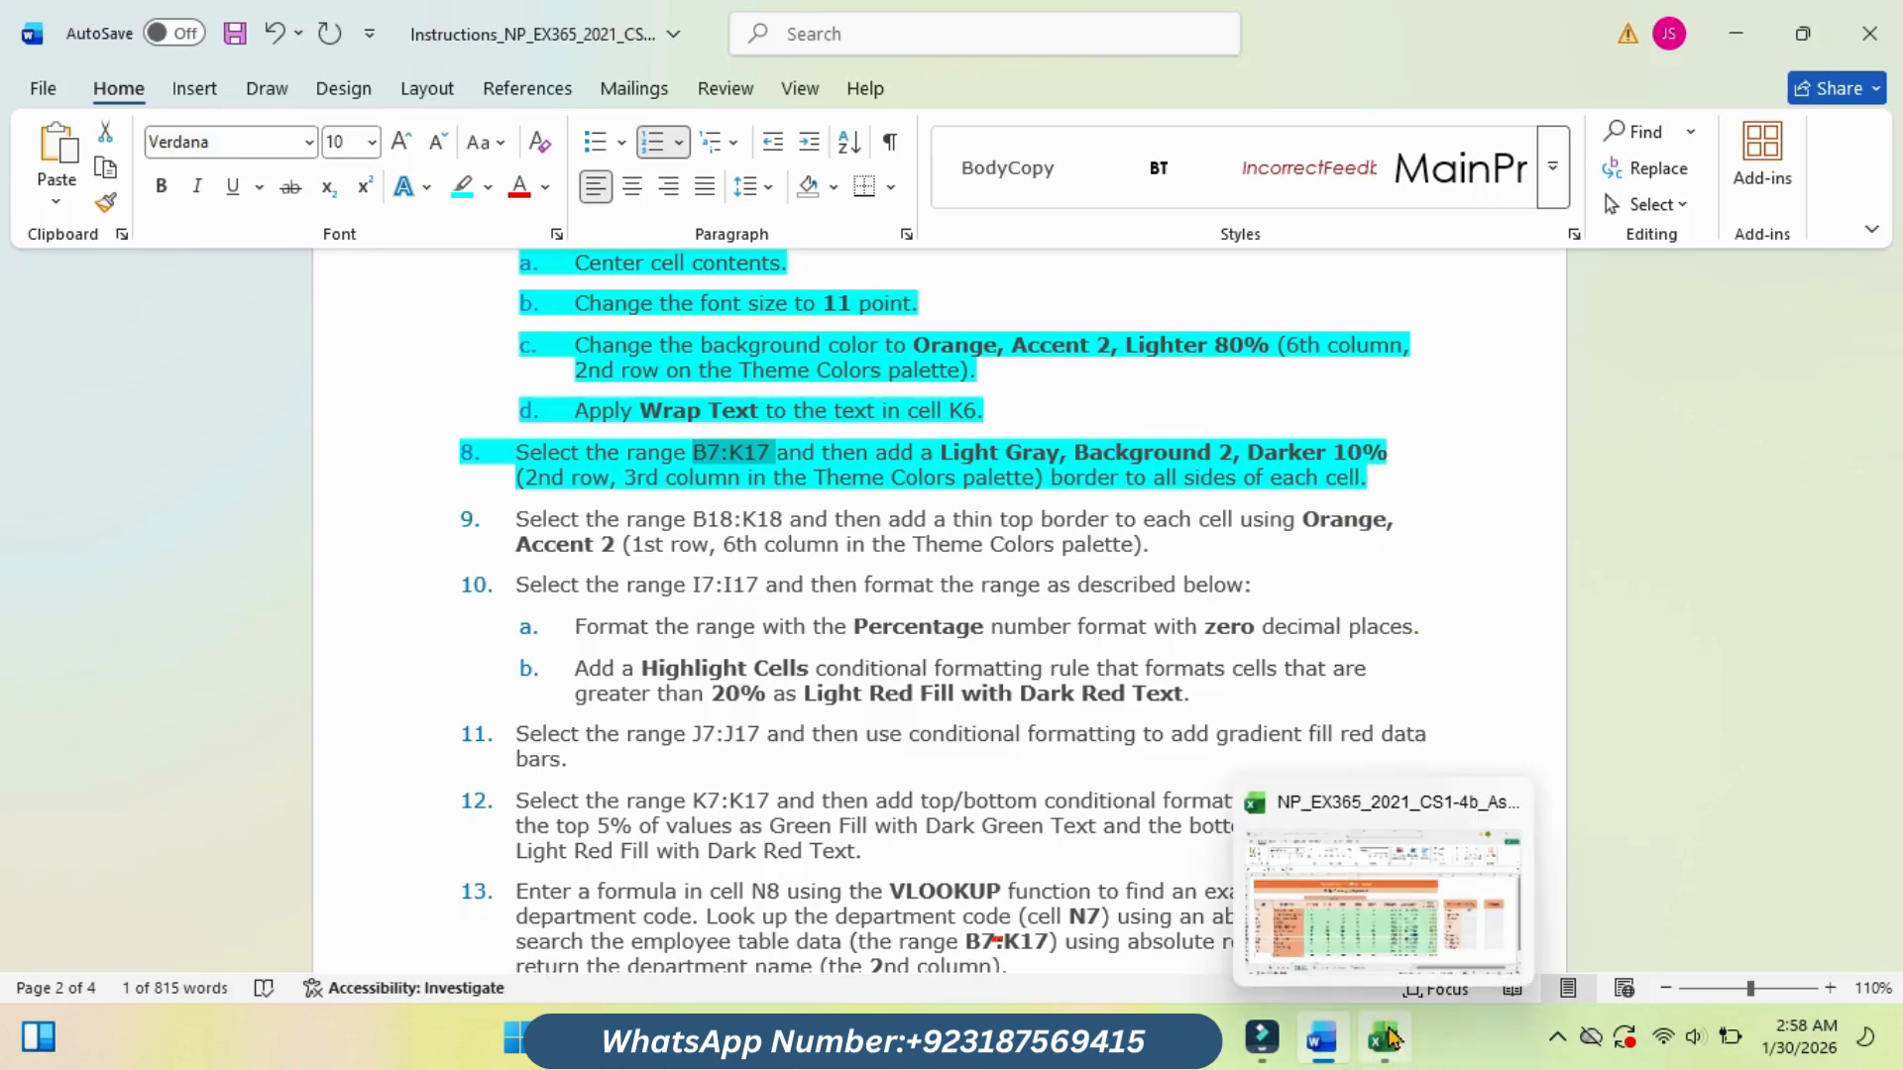
{"action": "left_click", "coordinate": [1366, 929]}
{"action": "right_click", "coordinate": [751, 601]}
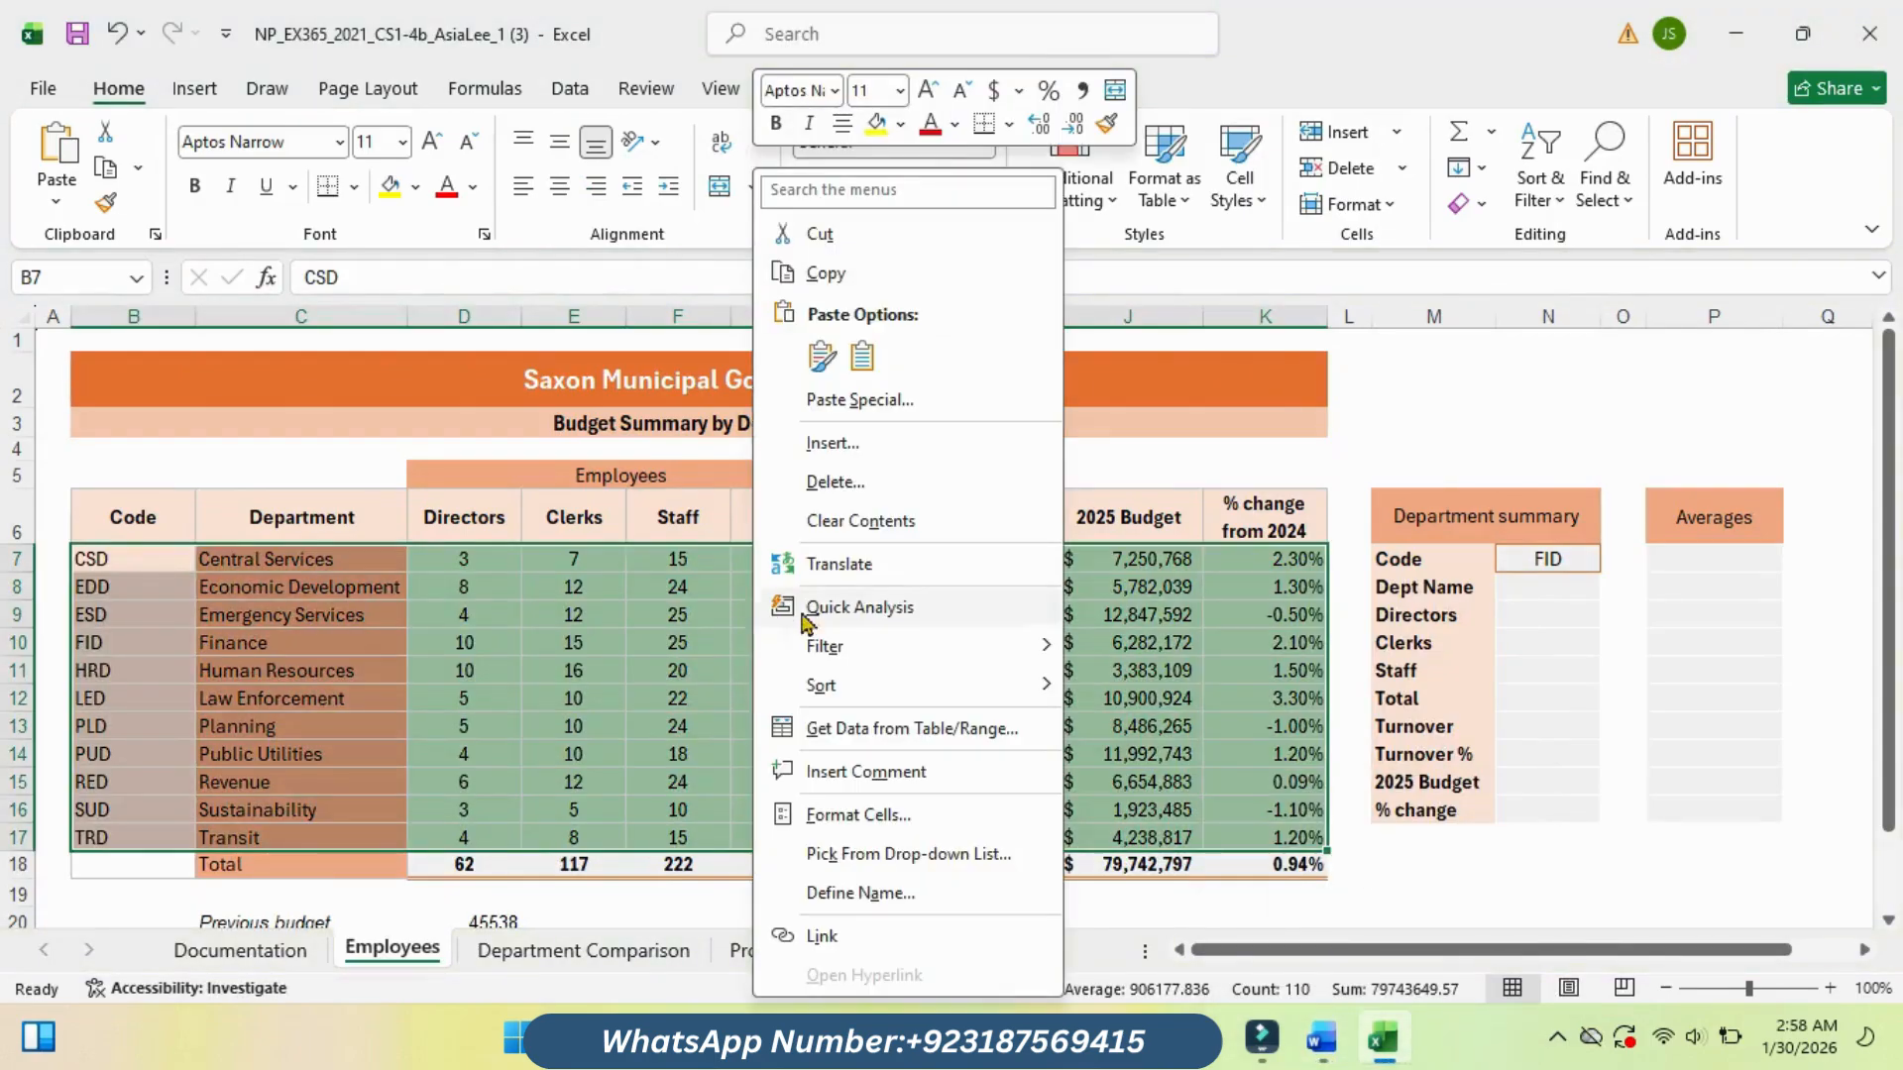
{"action": "left_click", "coordinate": [877, 814]}
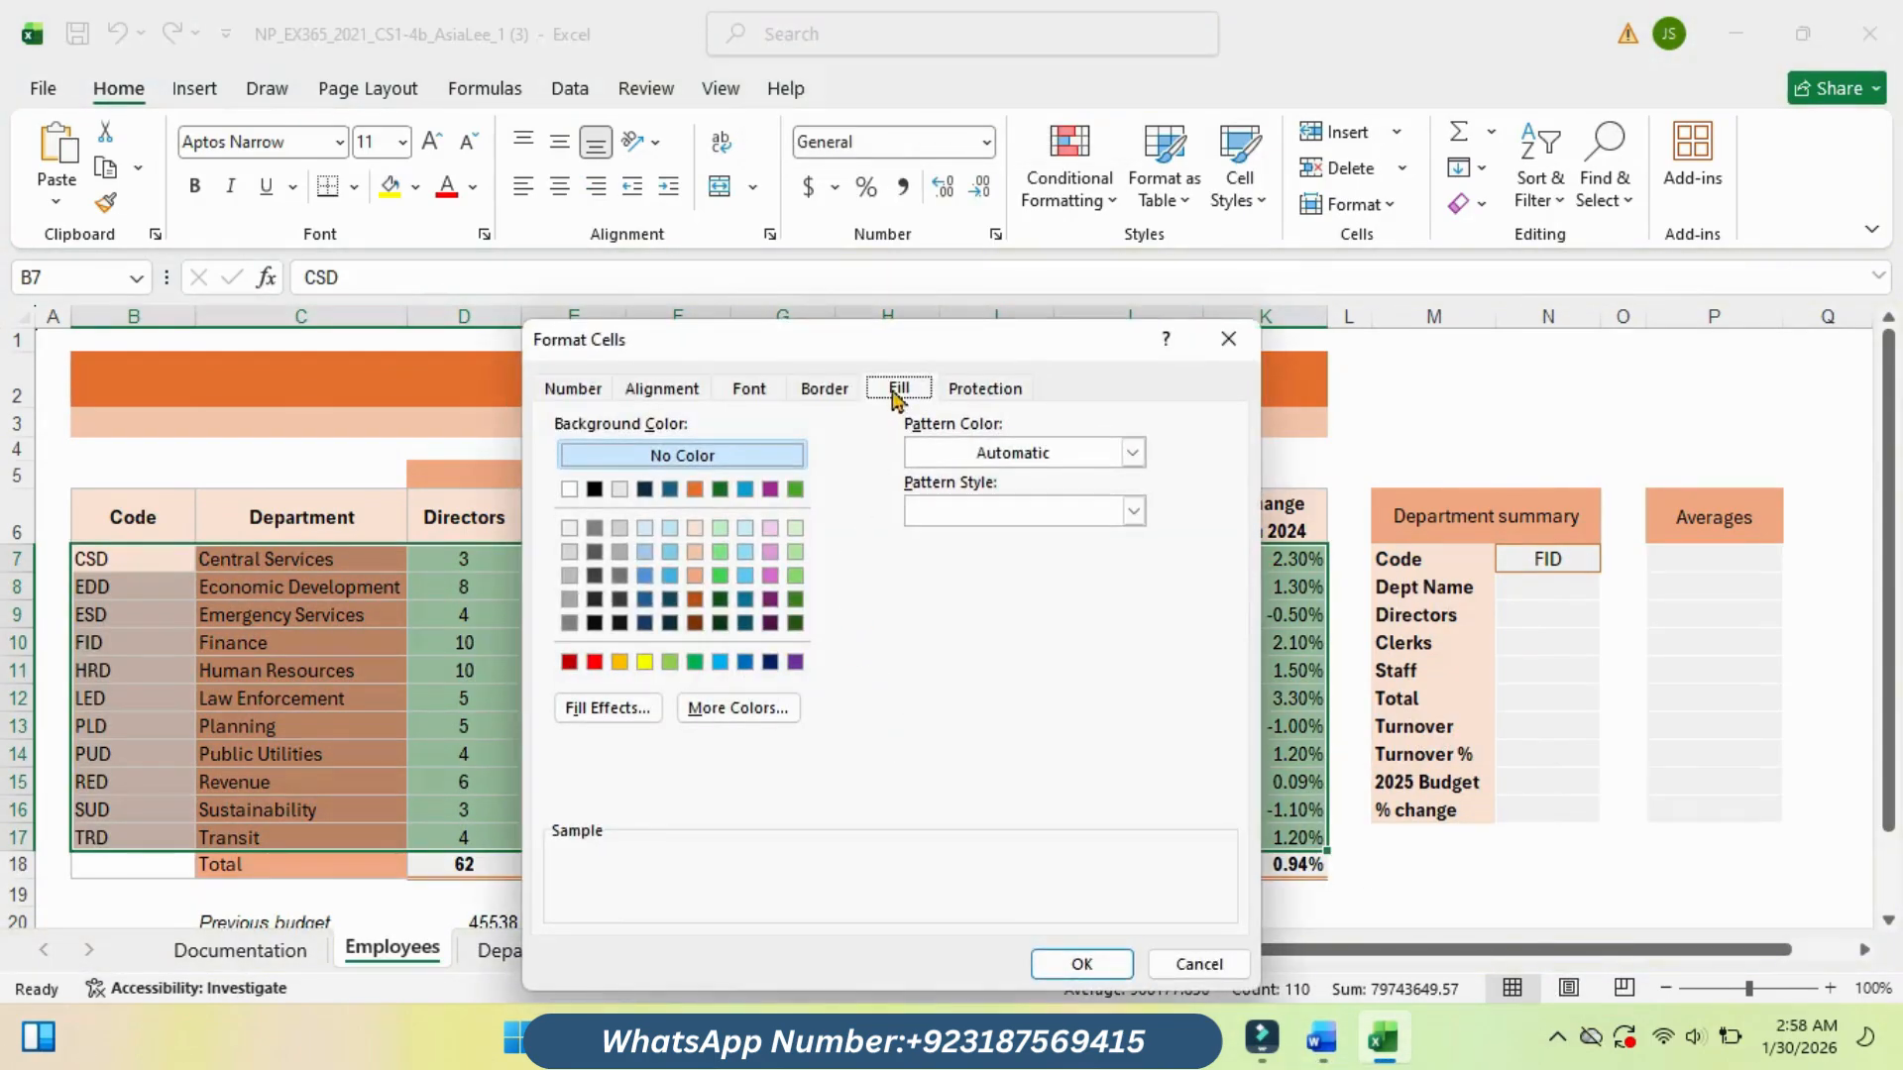
{"action": "left_click", "coordinate": [825, 389]}
{"action": "left_click_drag", "start_coordinate": [808, 342], "coordinate": [902, 179]}
{"action": "left_click", "coordinate": [805, 514]}
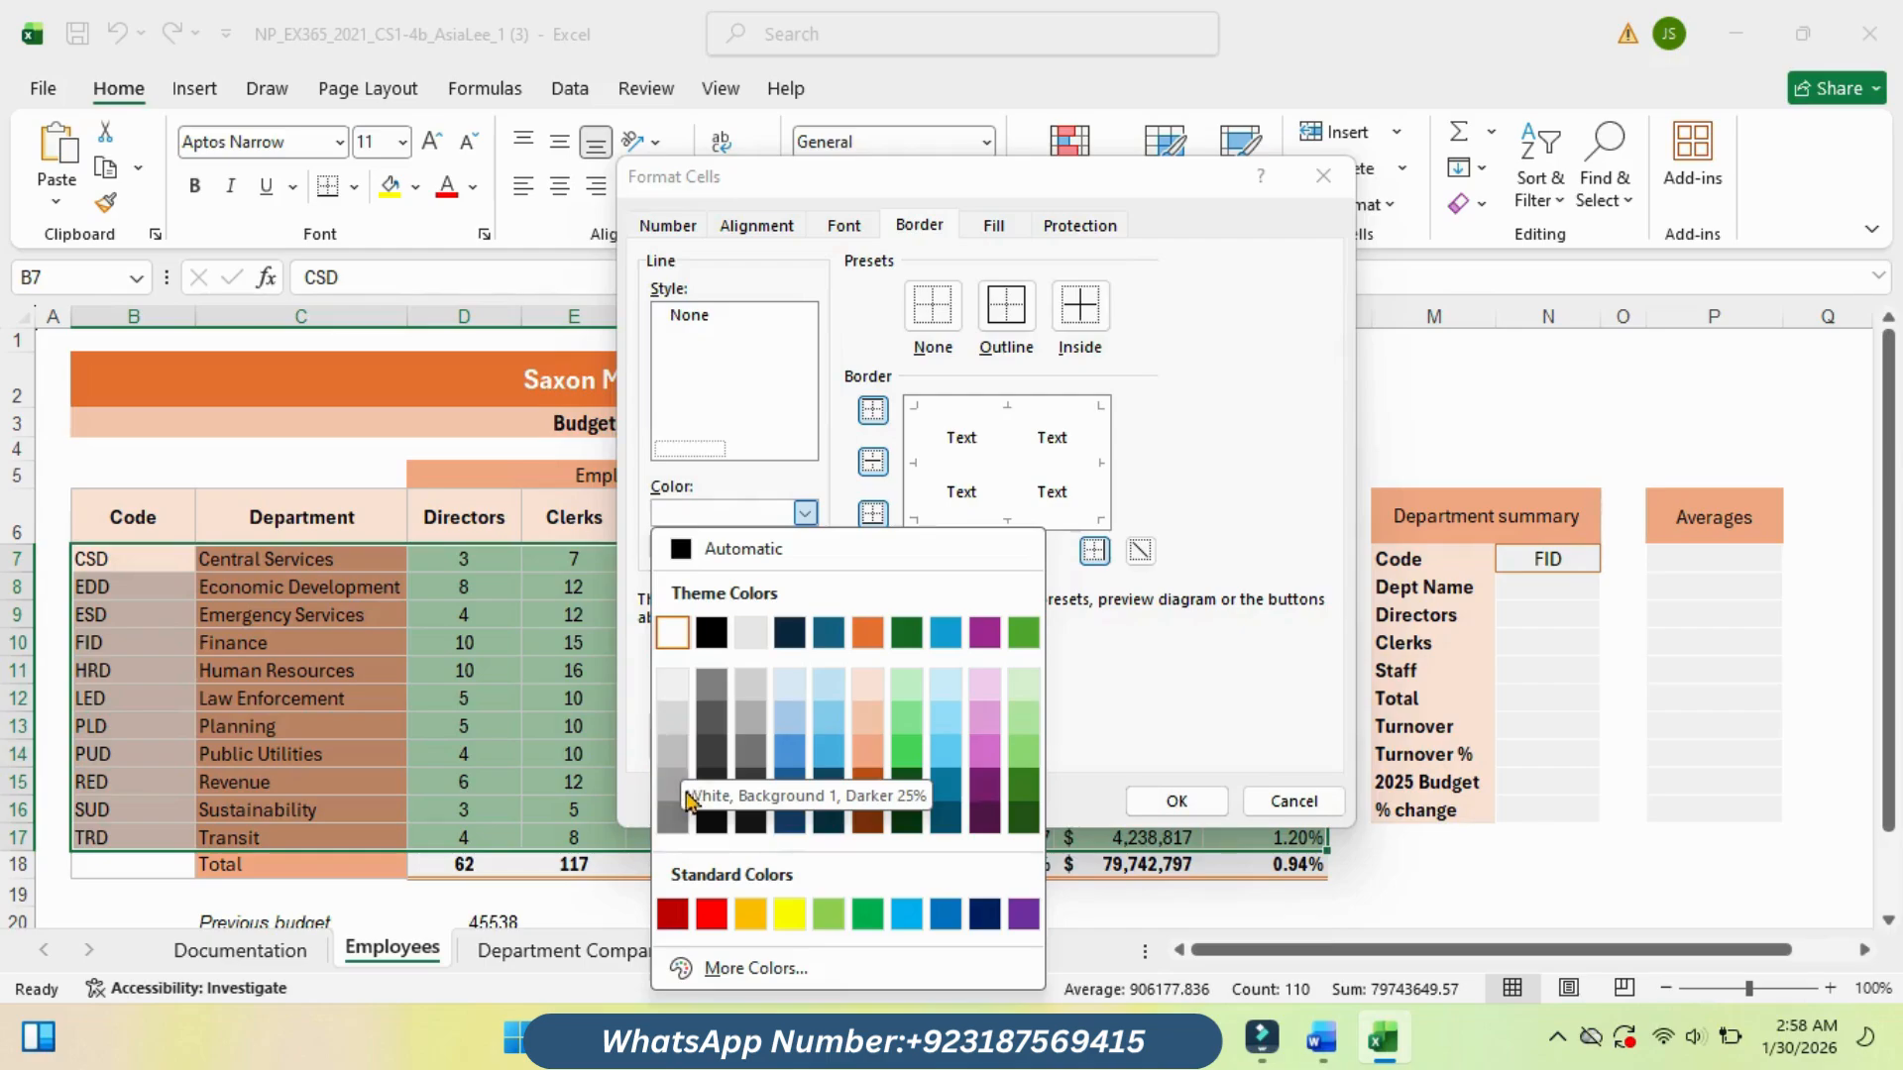
{"action": "left_click", "coordinate": [757, 684]}
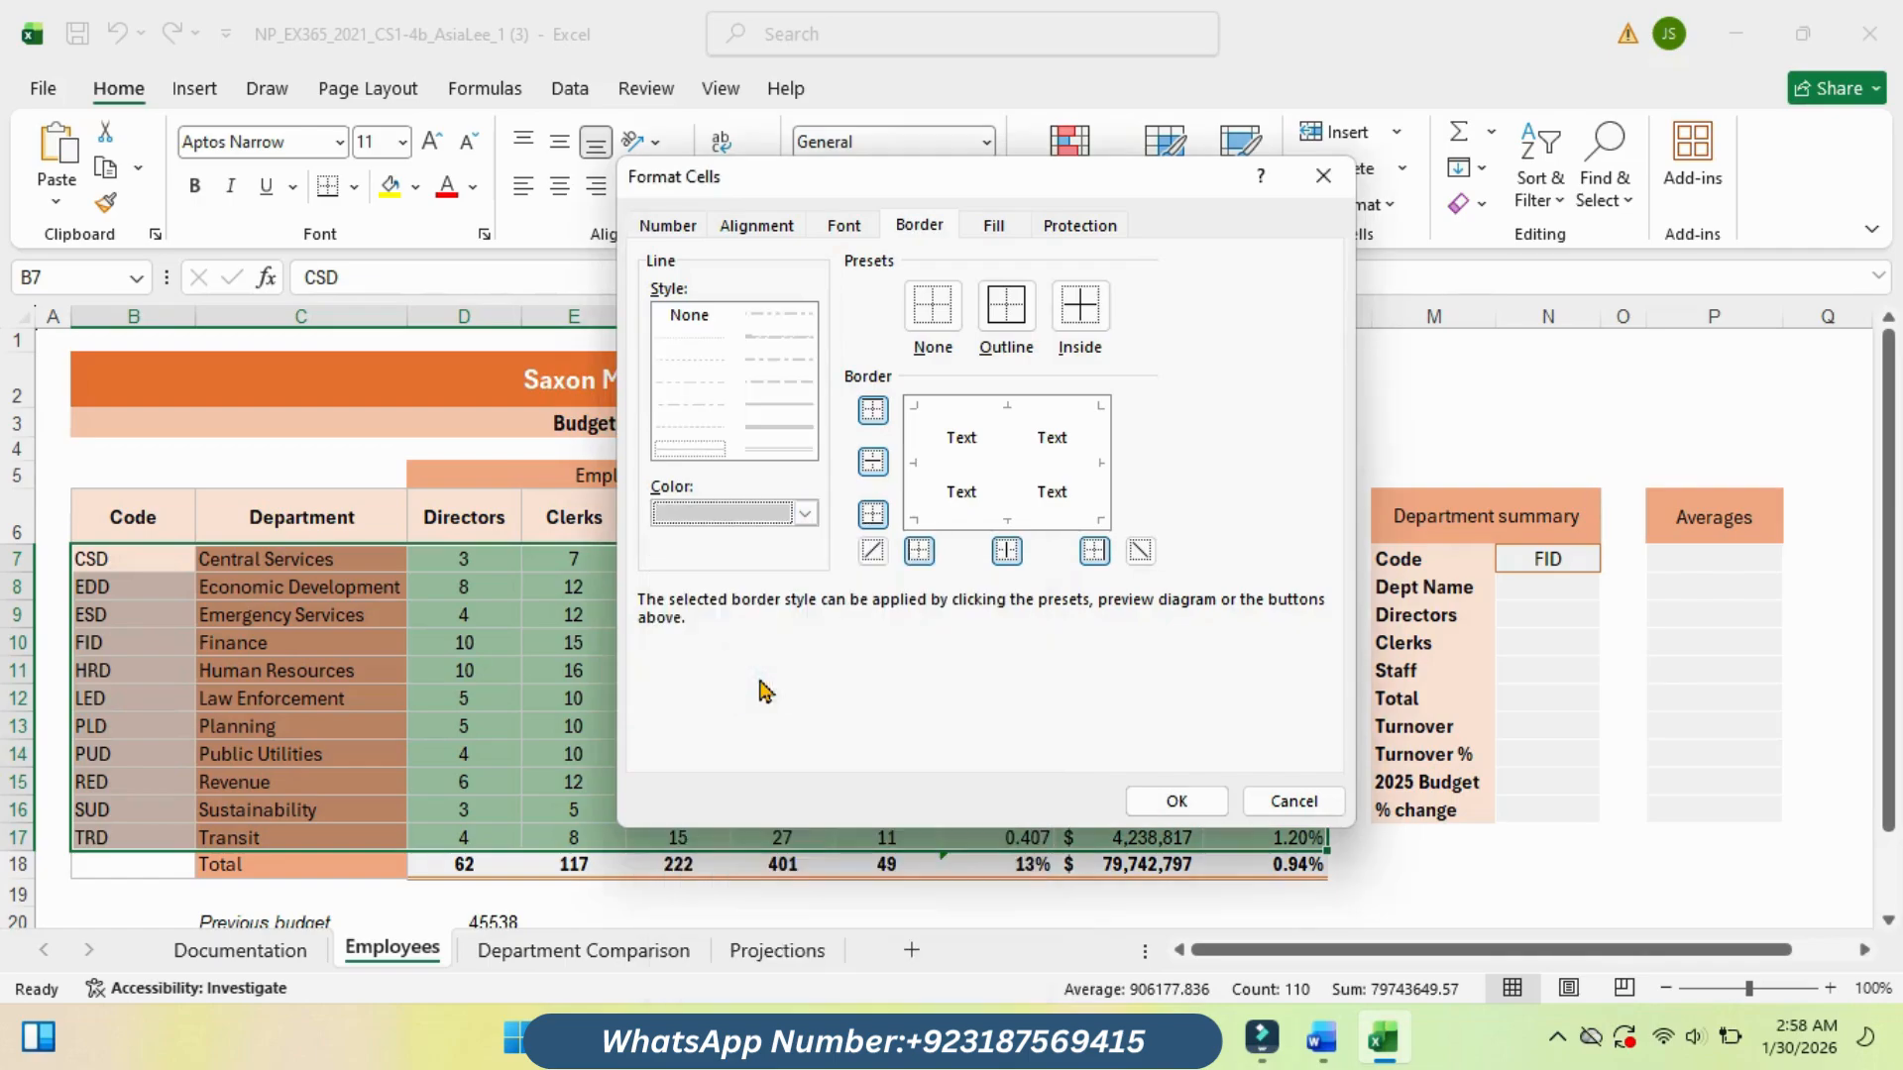
Step: Apply the light gray border to the outline and inside lines of B7:K17 and confirm the cell formatting
{"action": "left_click", "coordinate": [914, 473]}
{"action": "left_click", "coordinate": [1104, 462]}
{"action": "left_click", "coordinate": [1007, 522]}
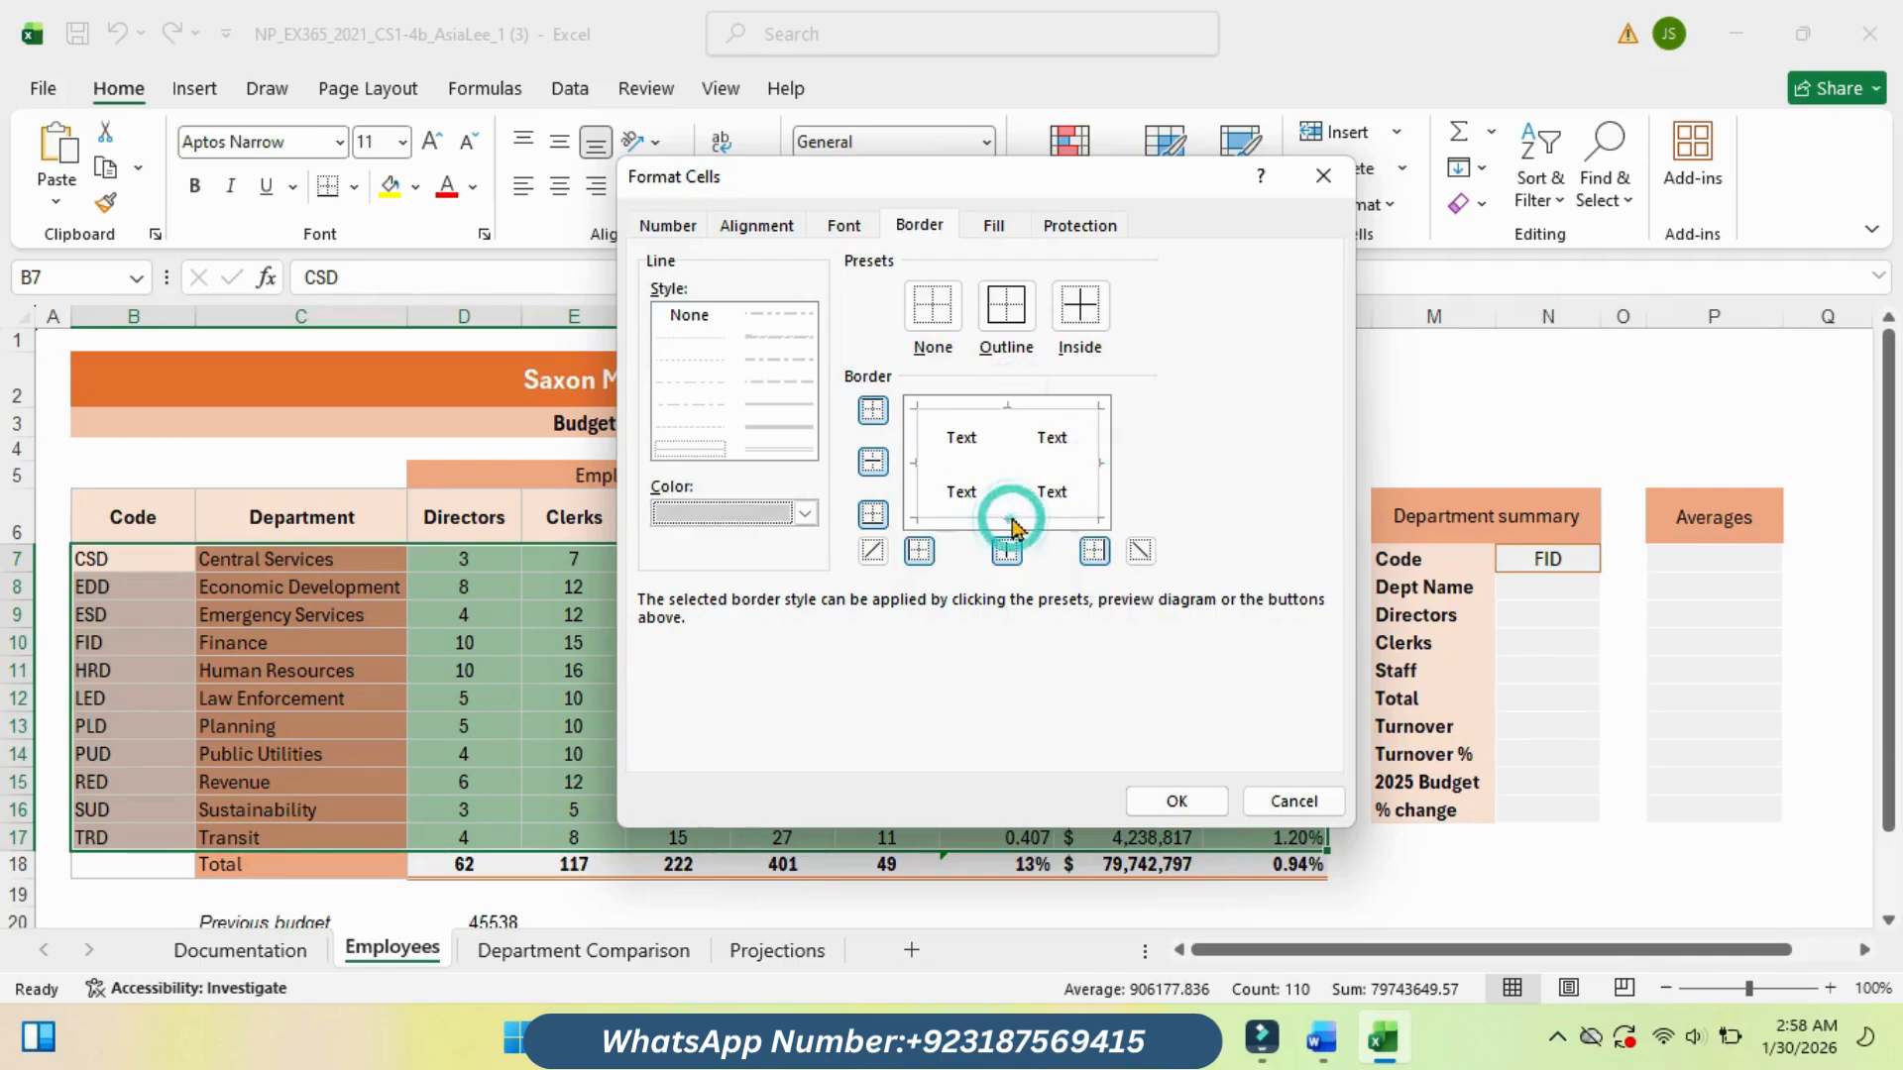
{"action": "left_click", "coordinate": [1004, 462]}
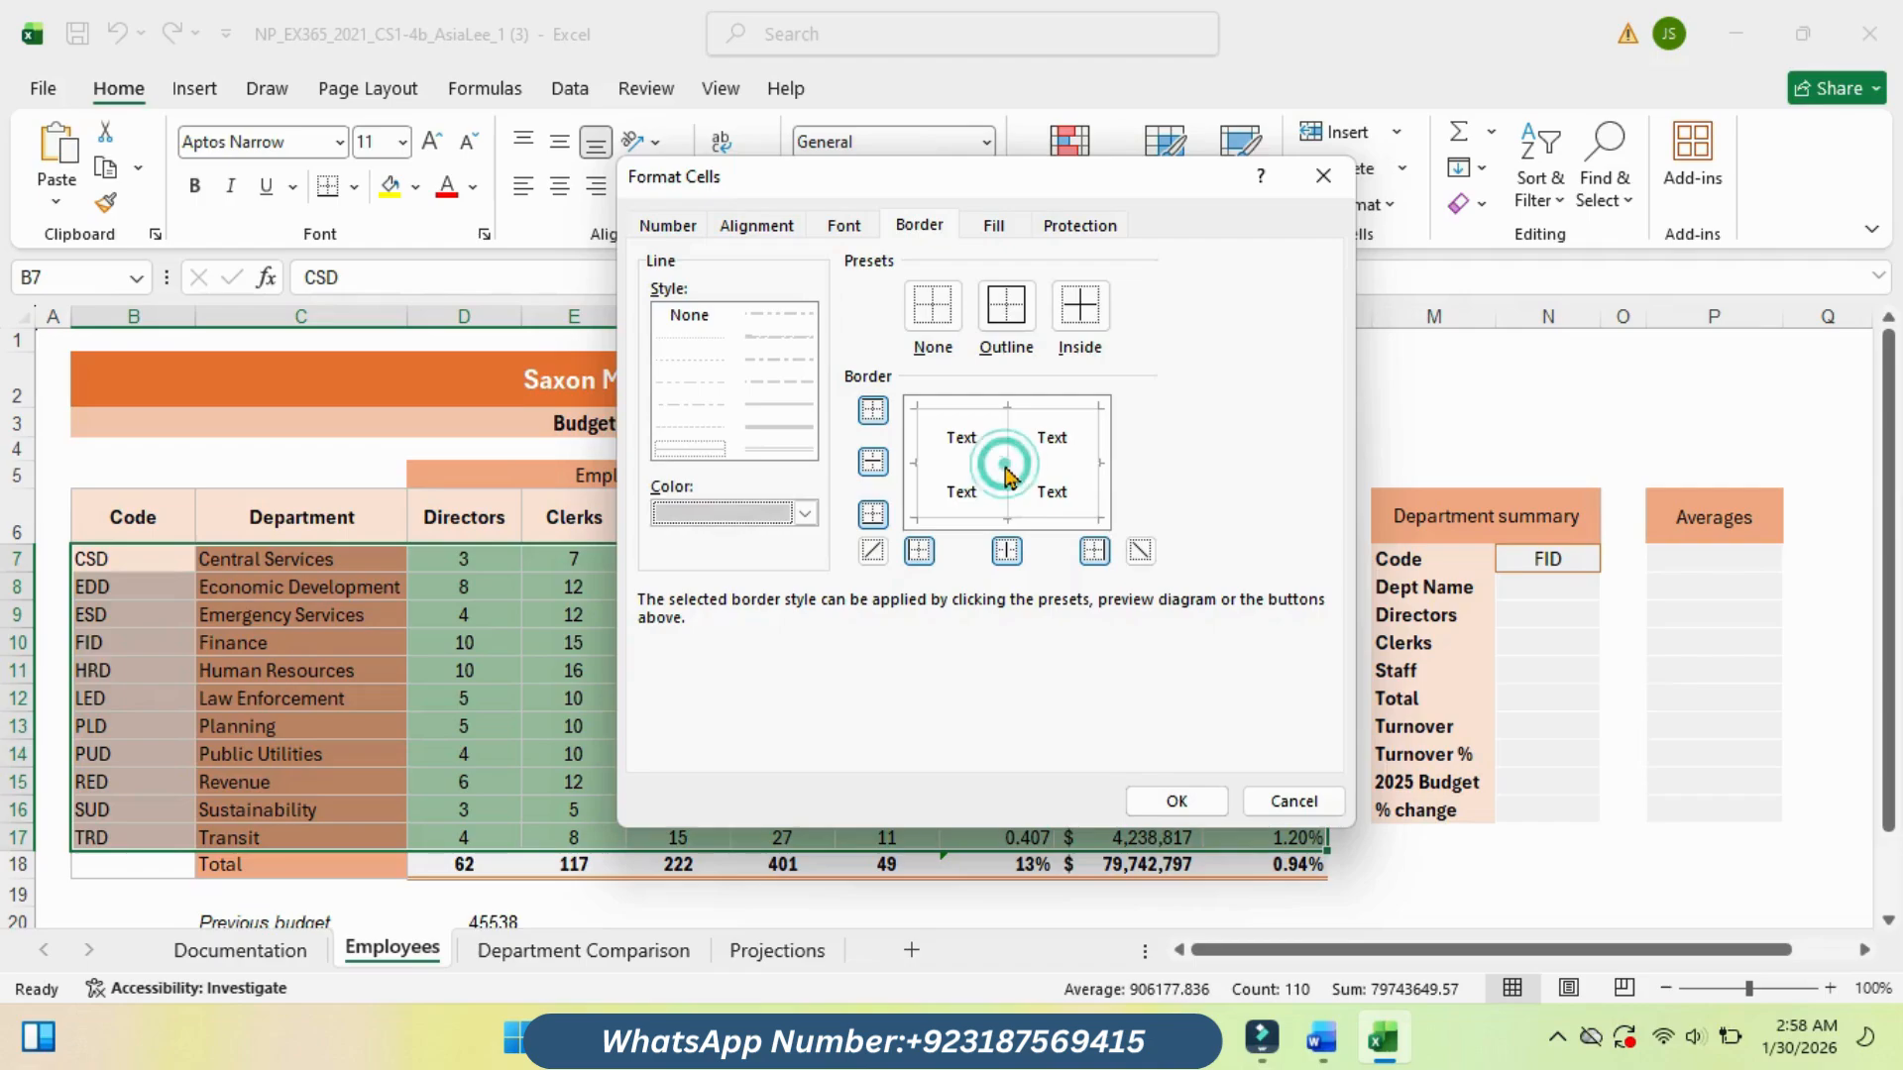
{"action": "left_click", "coordinate": [1085, 312]}
{"action": "left_click", "coordinate": [1086, 314]}
{"action": "left_click", "coordinate": [1085, 314]}
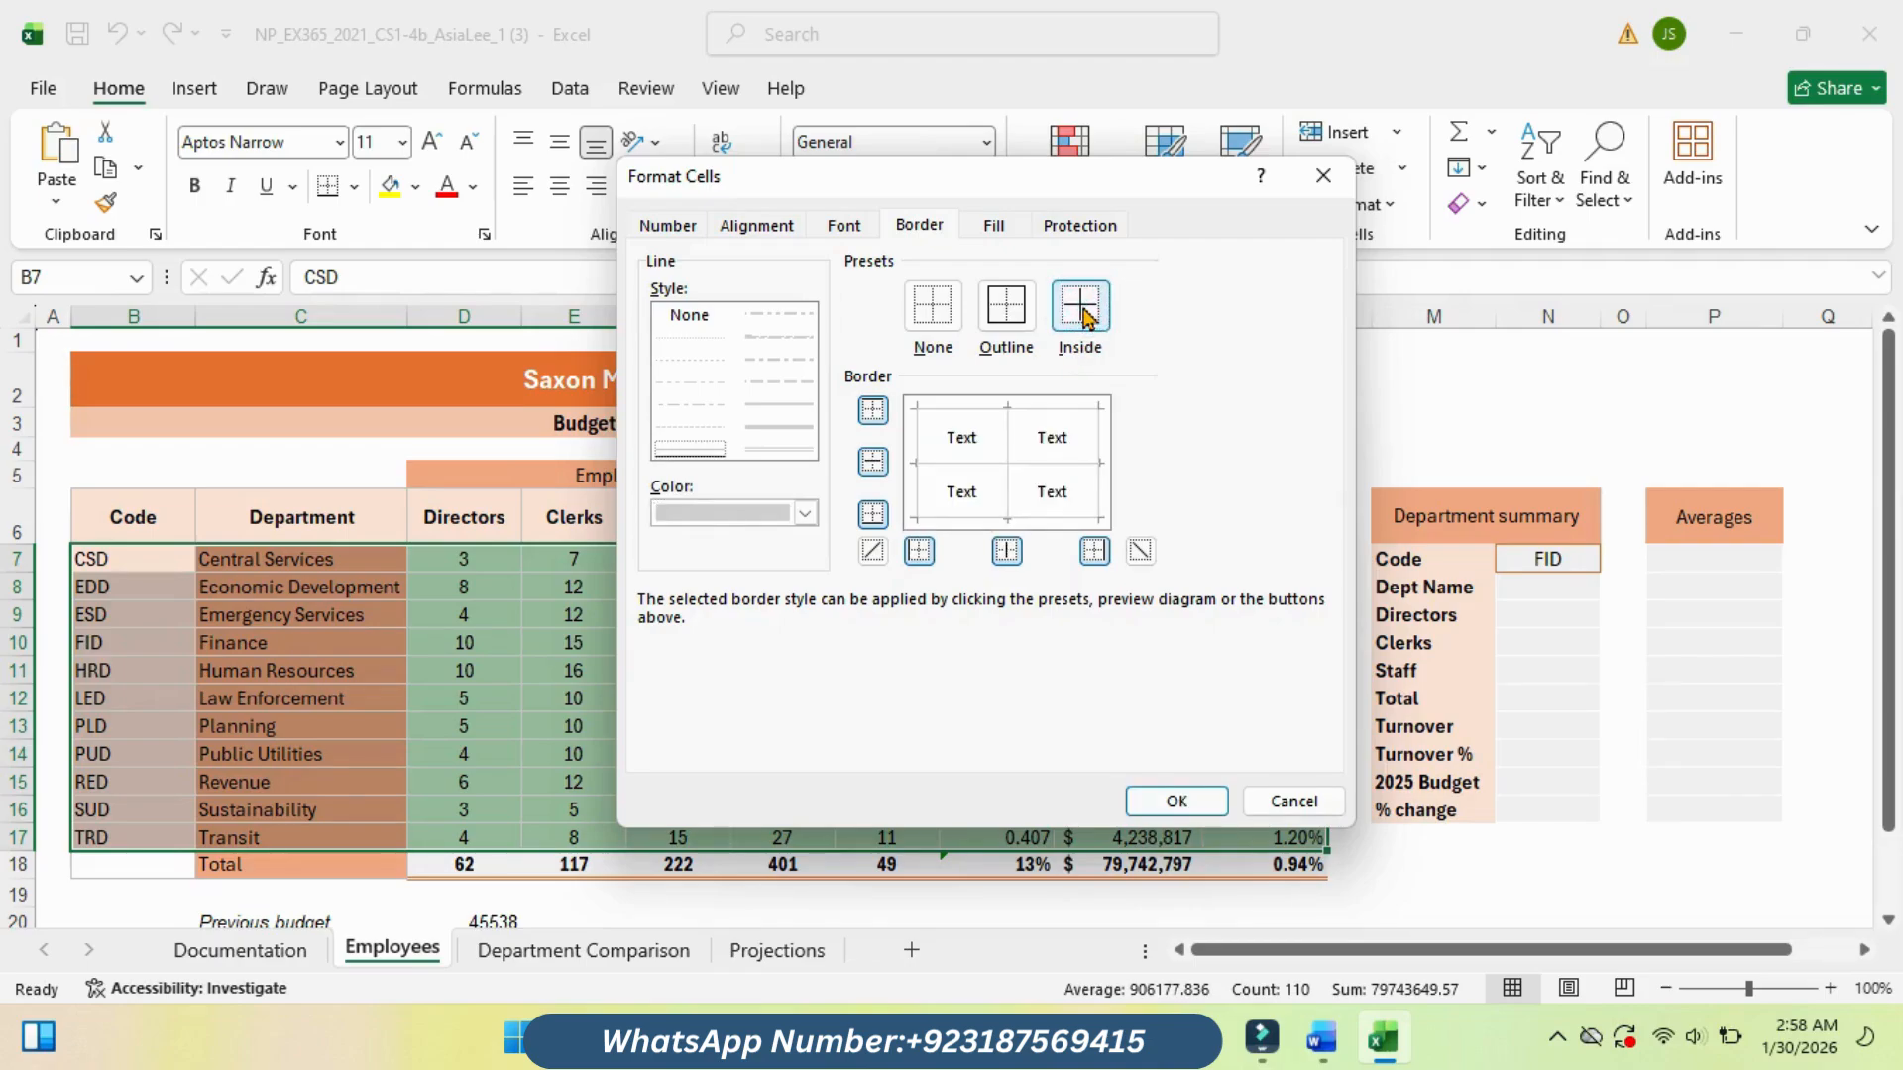
{"action": "left_click", "coordinate": [1085, 314]}
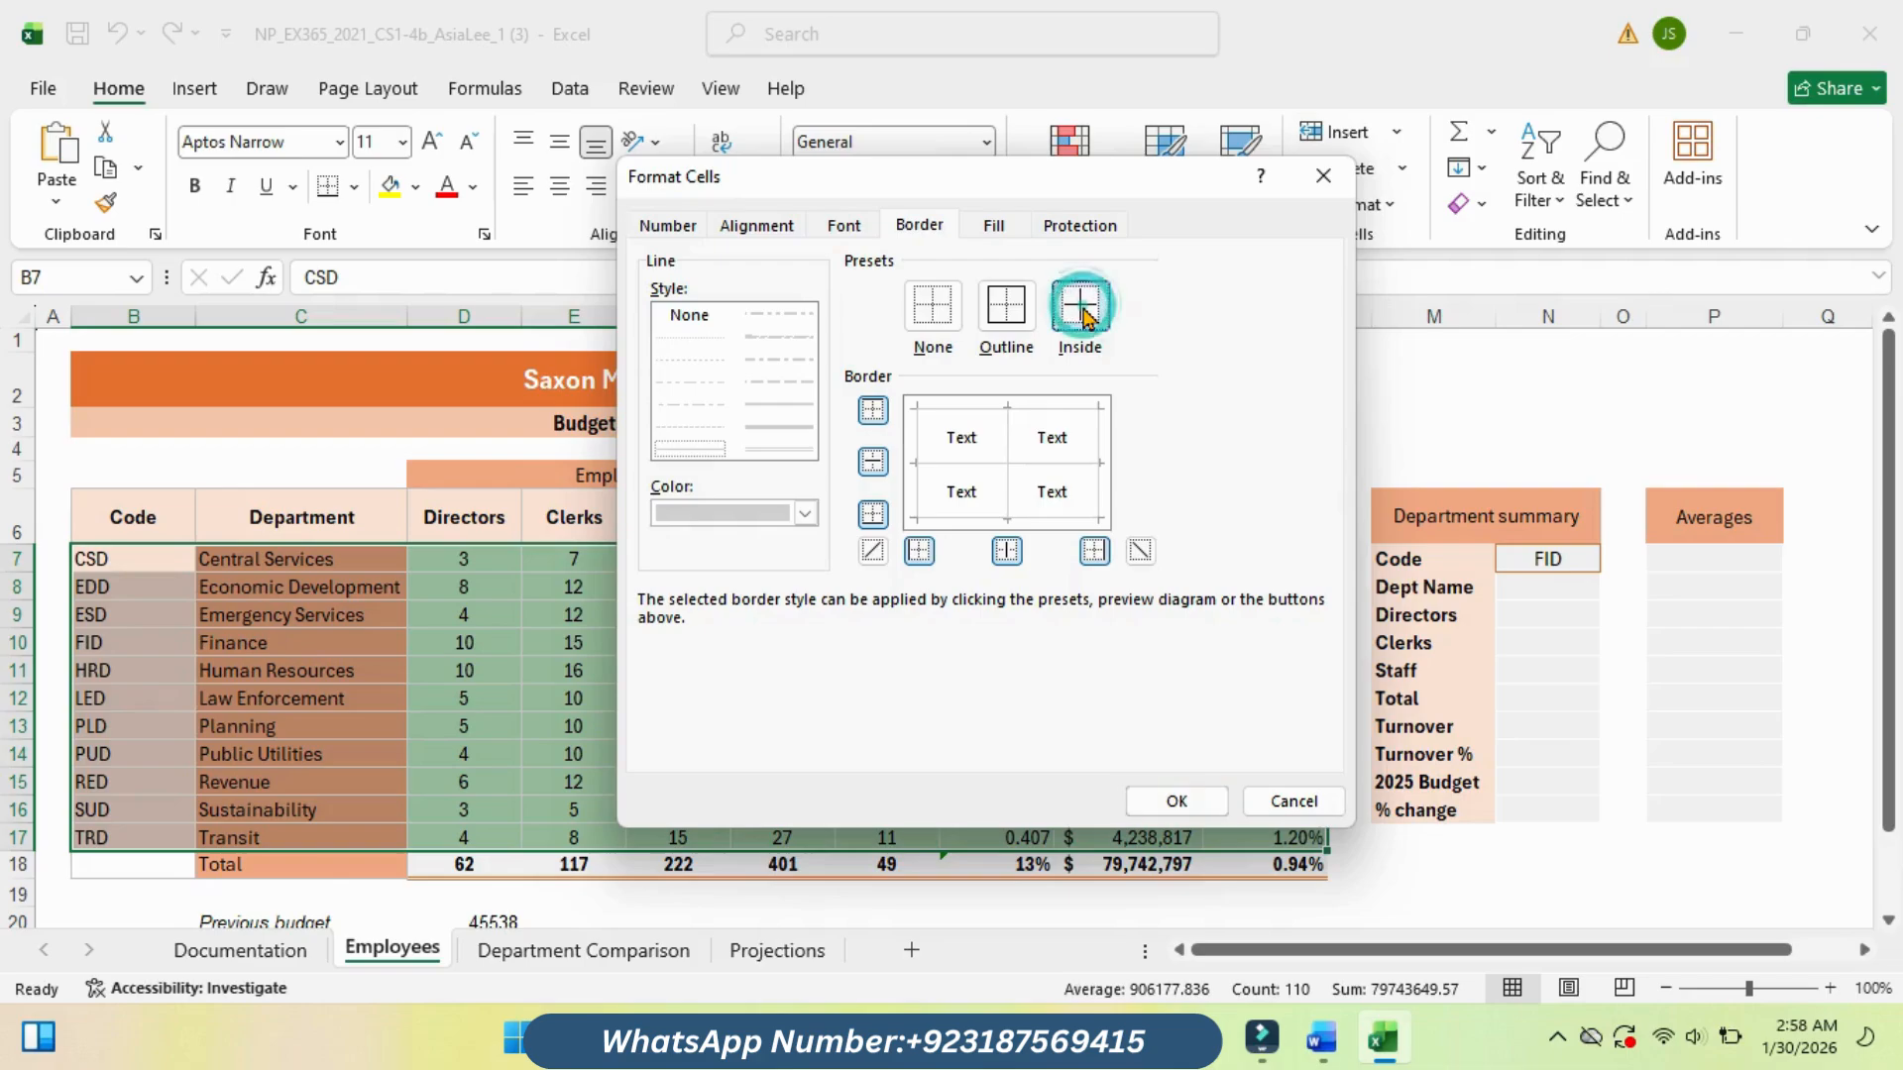
{"action": "left_click", "coordinate": [1201, 801]}
{"action": "left_click", "coordinate": [937, 671]}
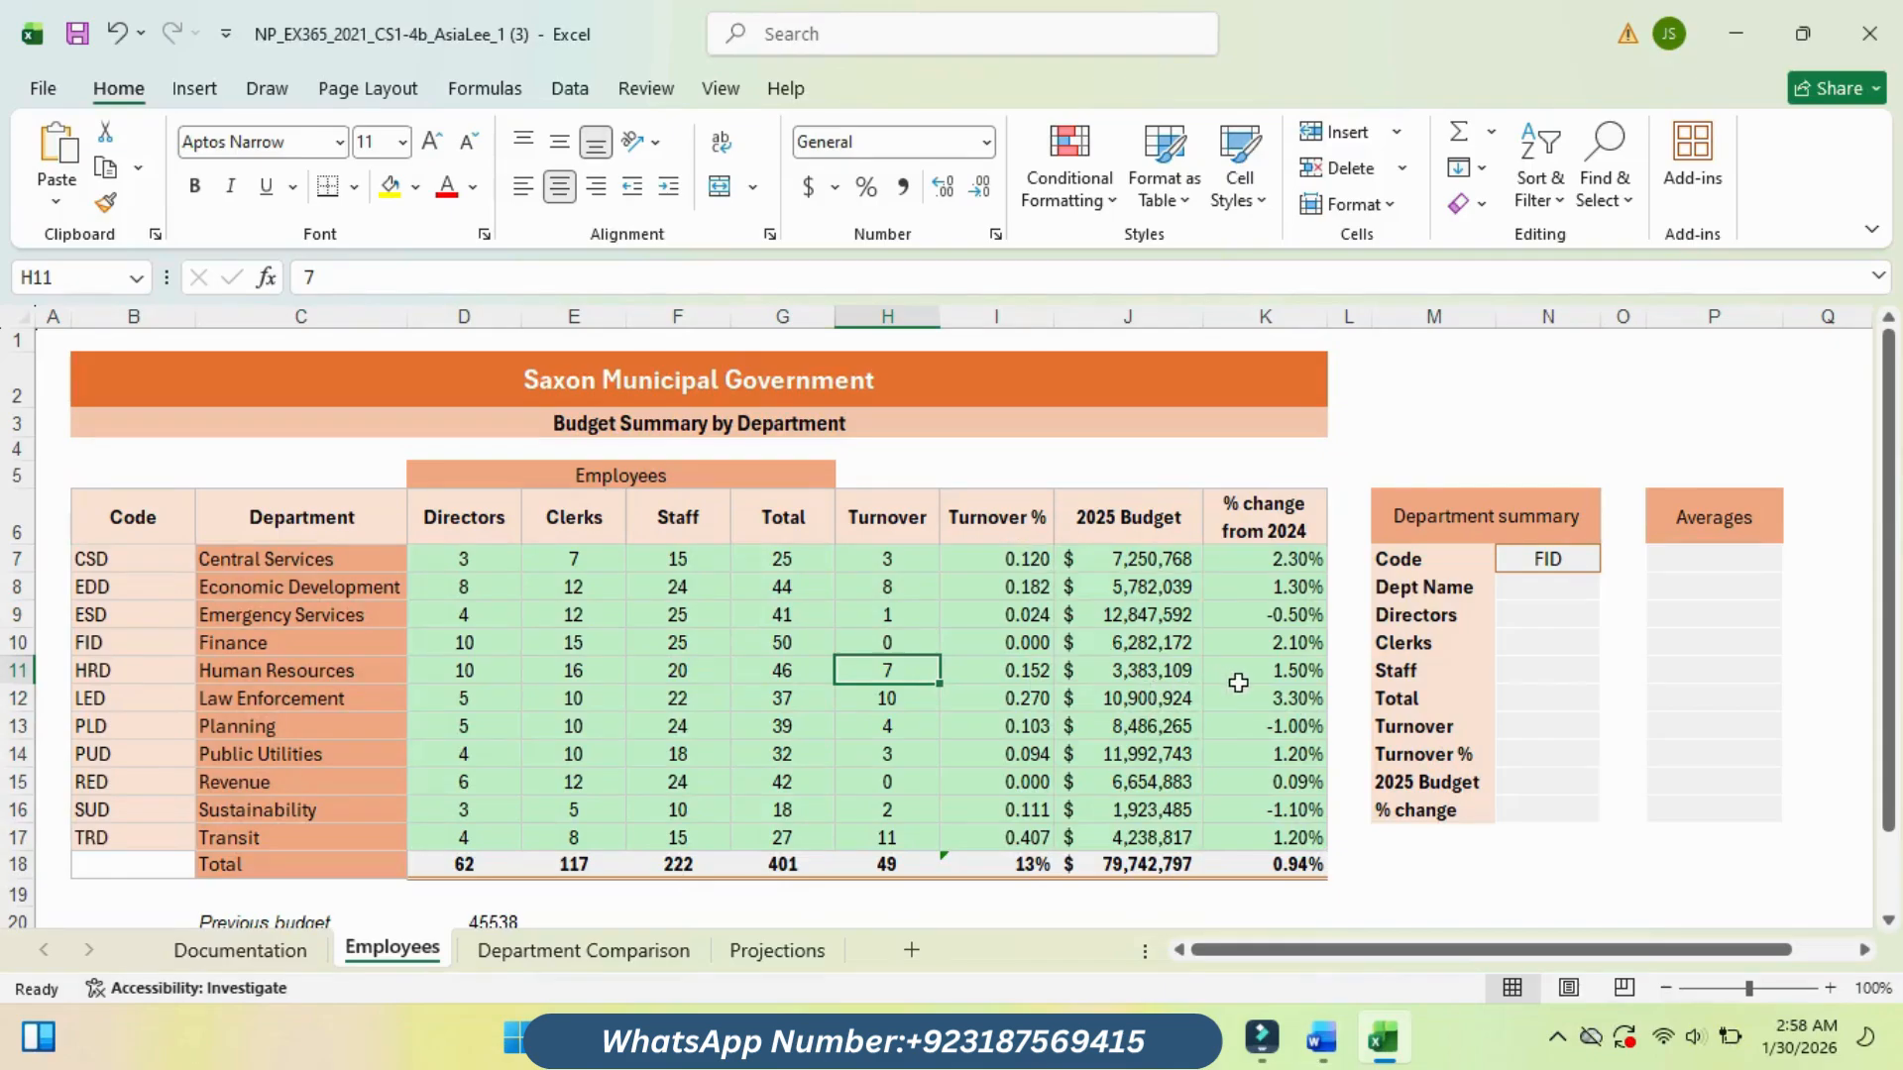
Step: Switch to the Word instructions and highlight item 9, about the thin top border on B18:K18, in turquoise
{"action": "mouse_move", "coordinate": [1326, 1031]}
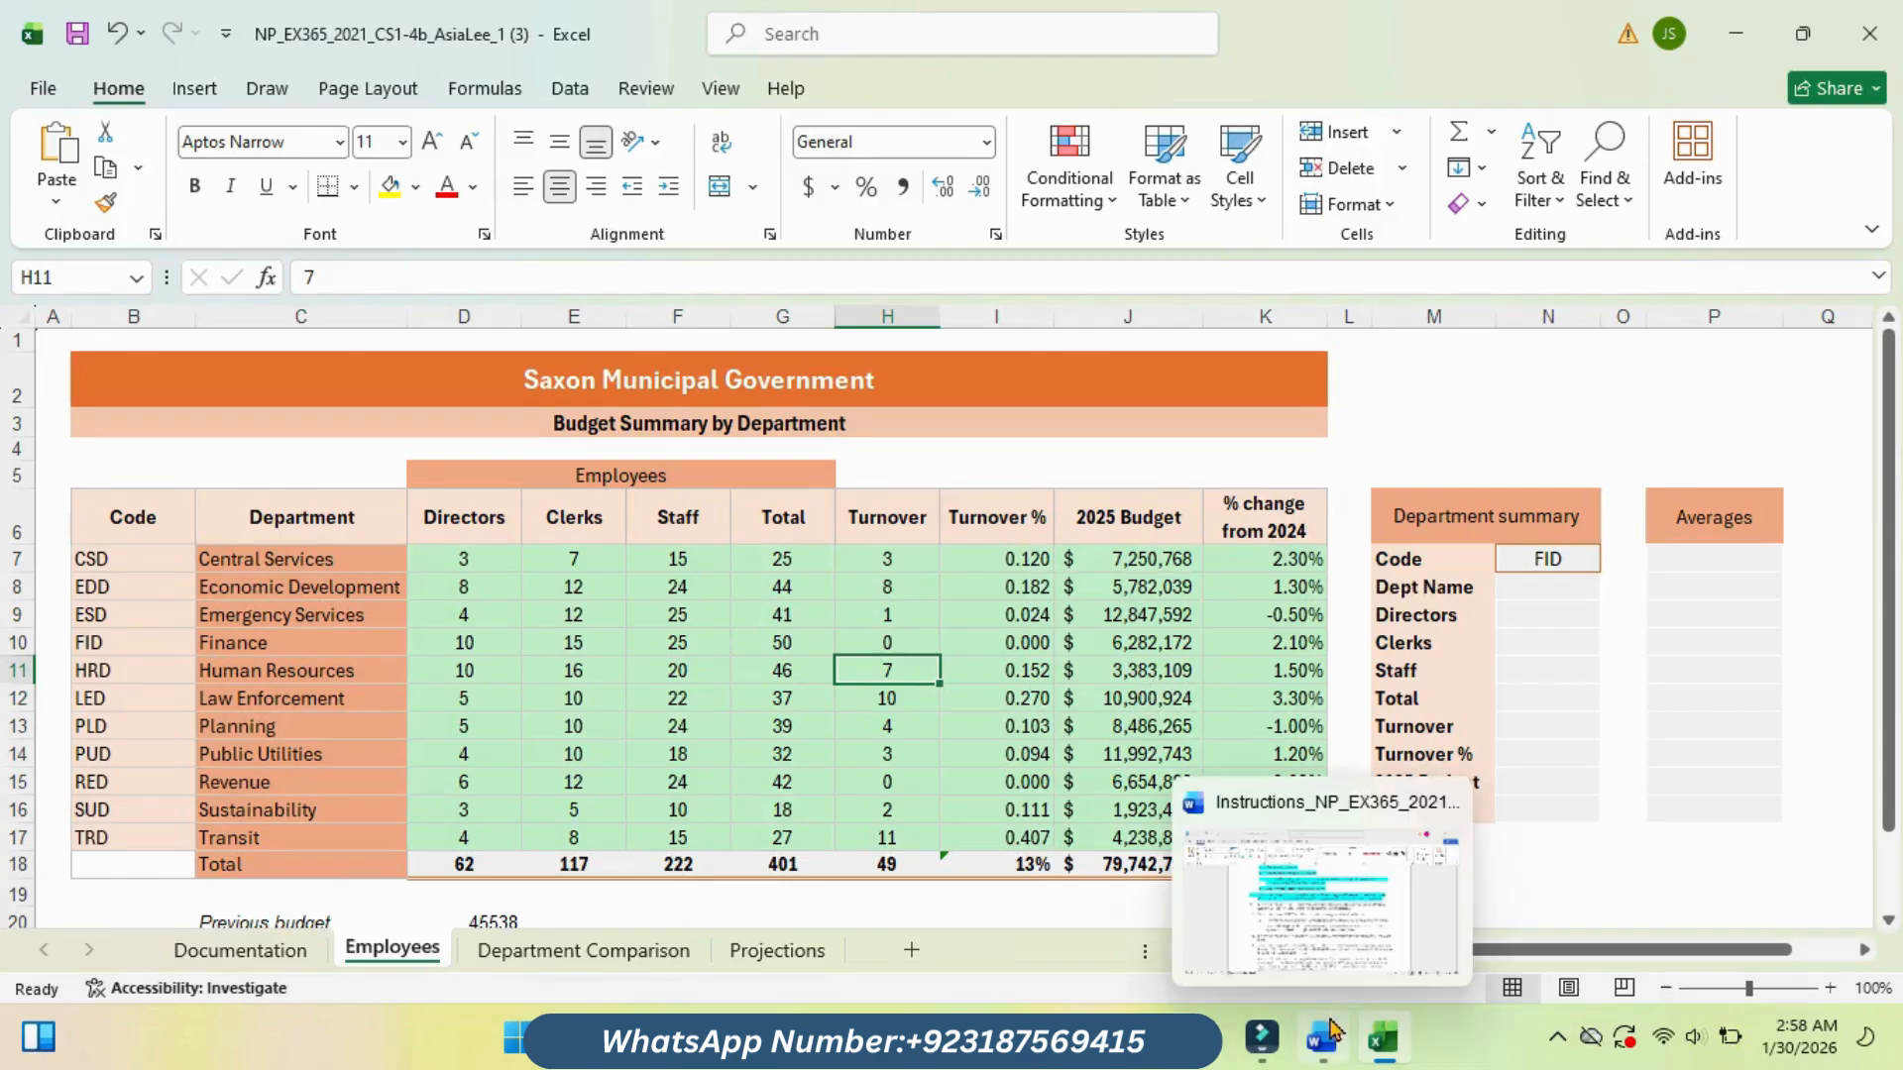
{"action": "left_click", "coordinate": [1319, 946]}
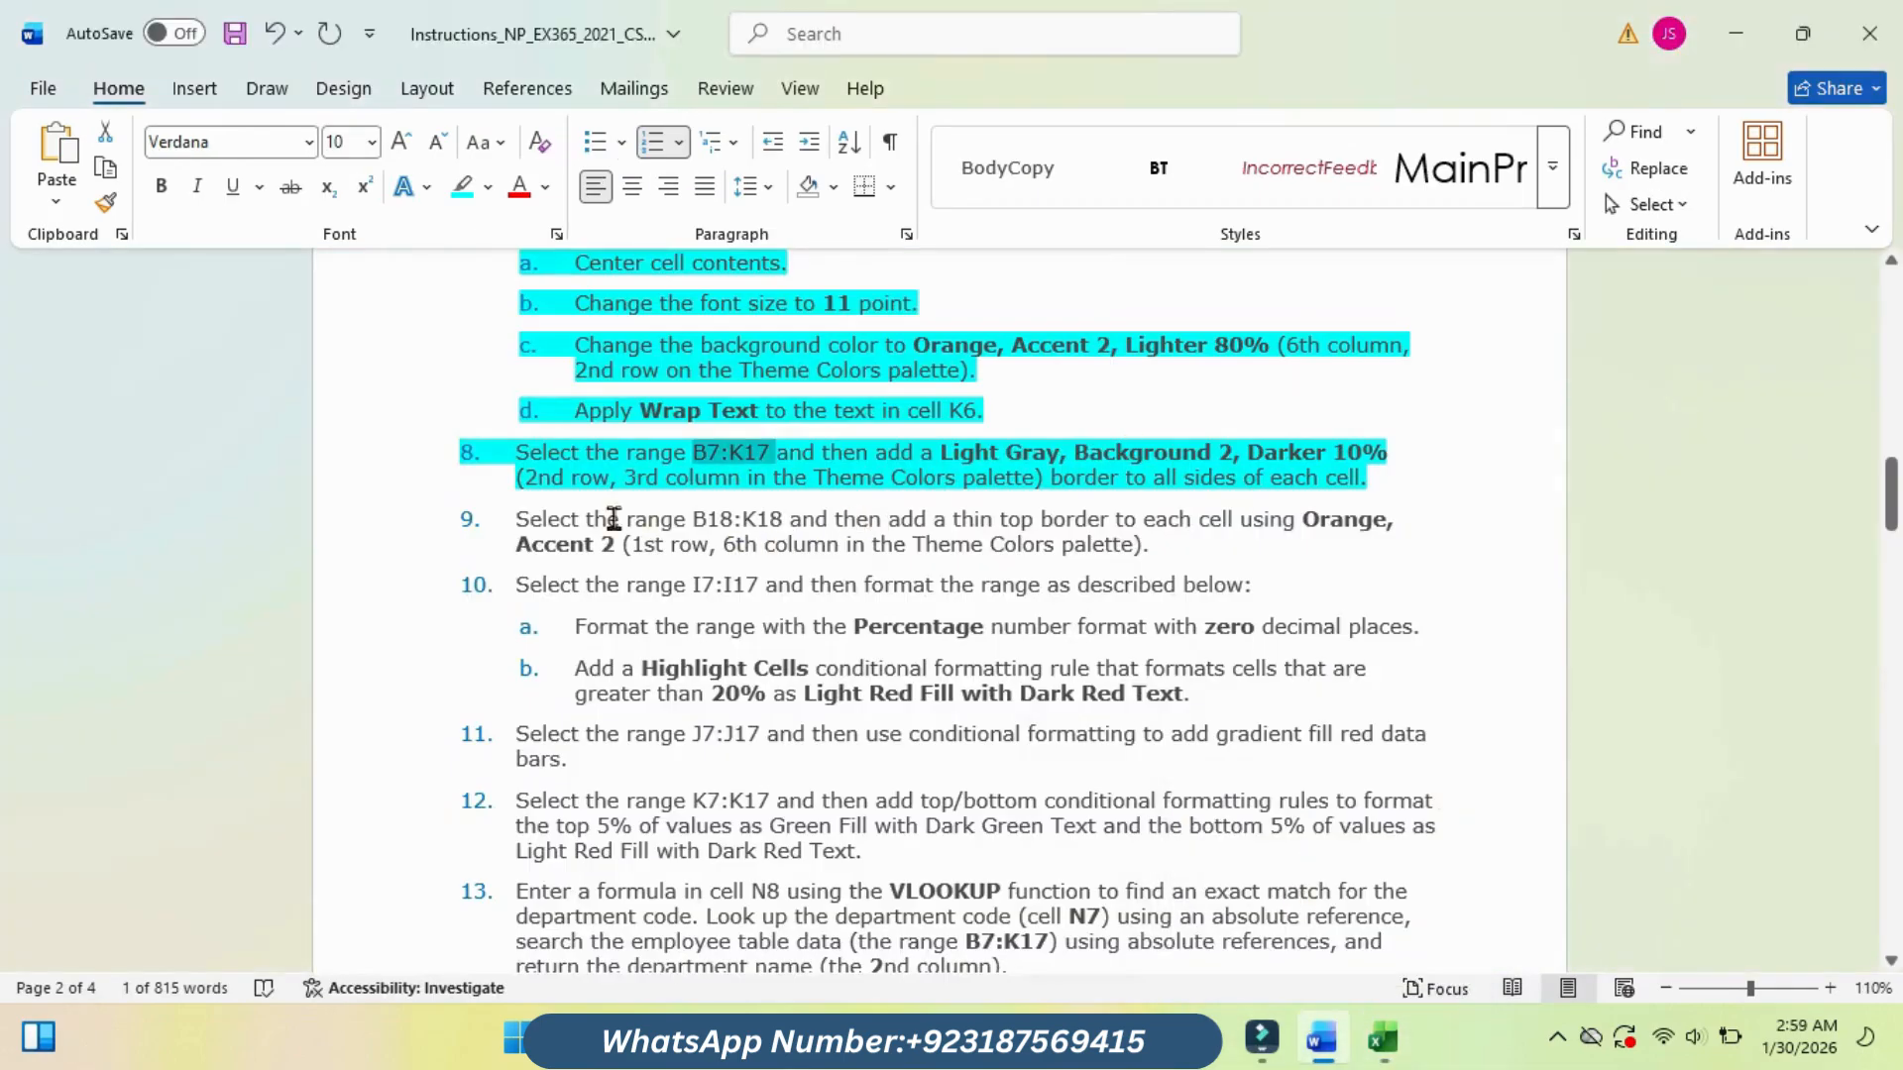
{"action": "left_click_drag", "start_coordinate": [510, 518], "coordinate": [1187, 548]}
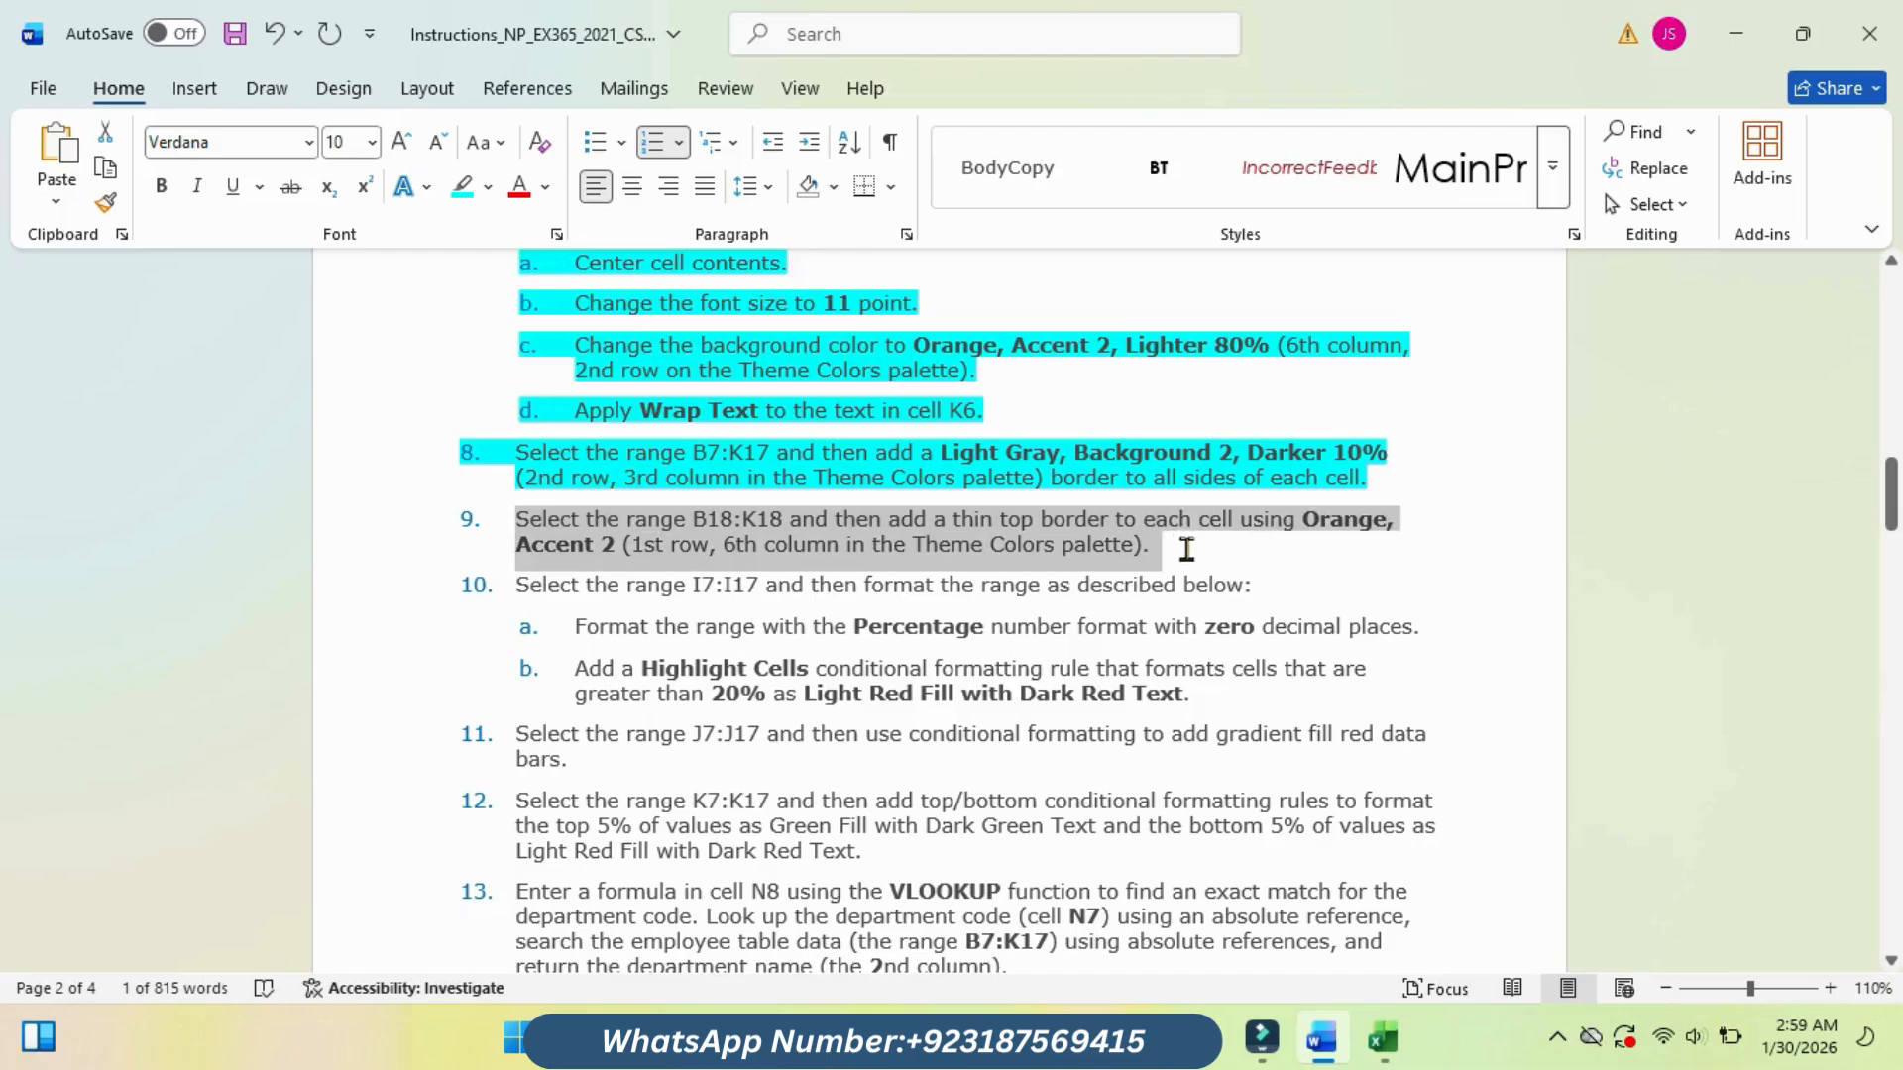
{"action": "left_click", "coordinate": [1304, 498]}
{"action": "left_click", "coordinate": [1293, 533]}
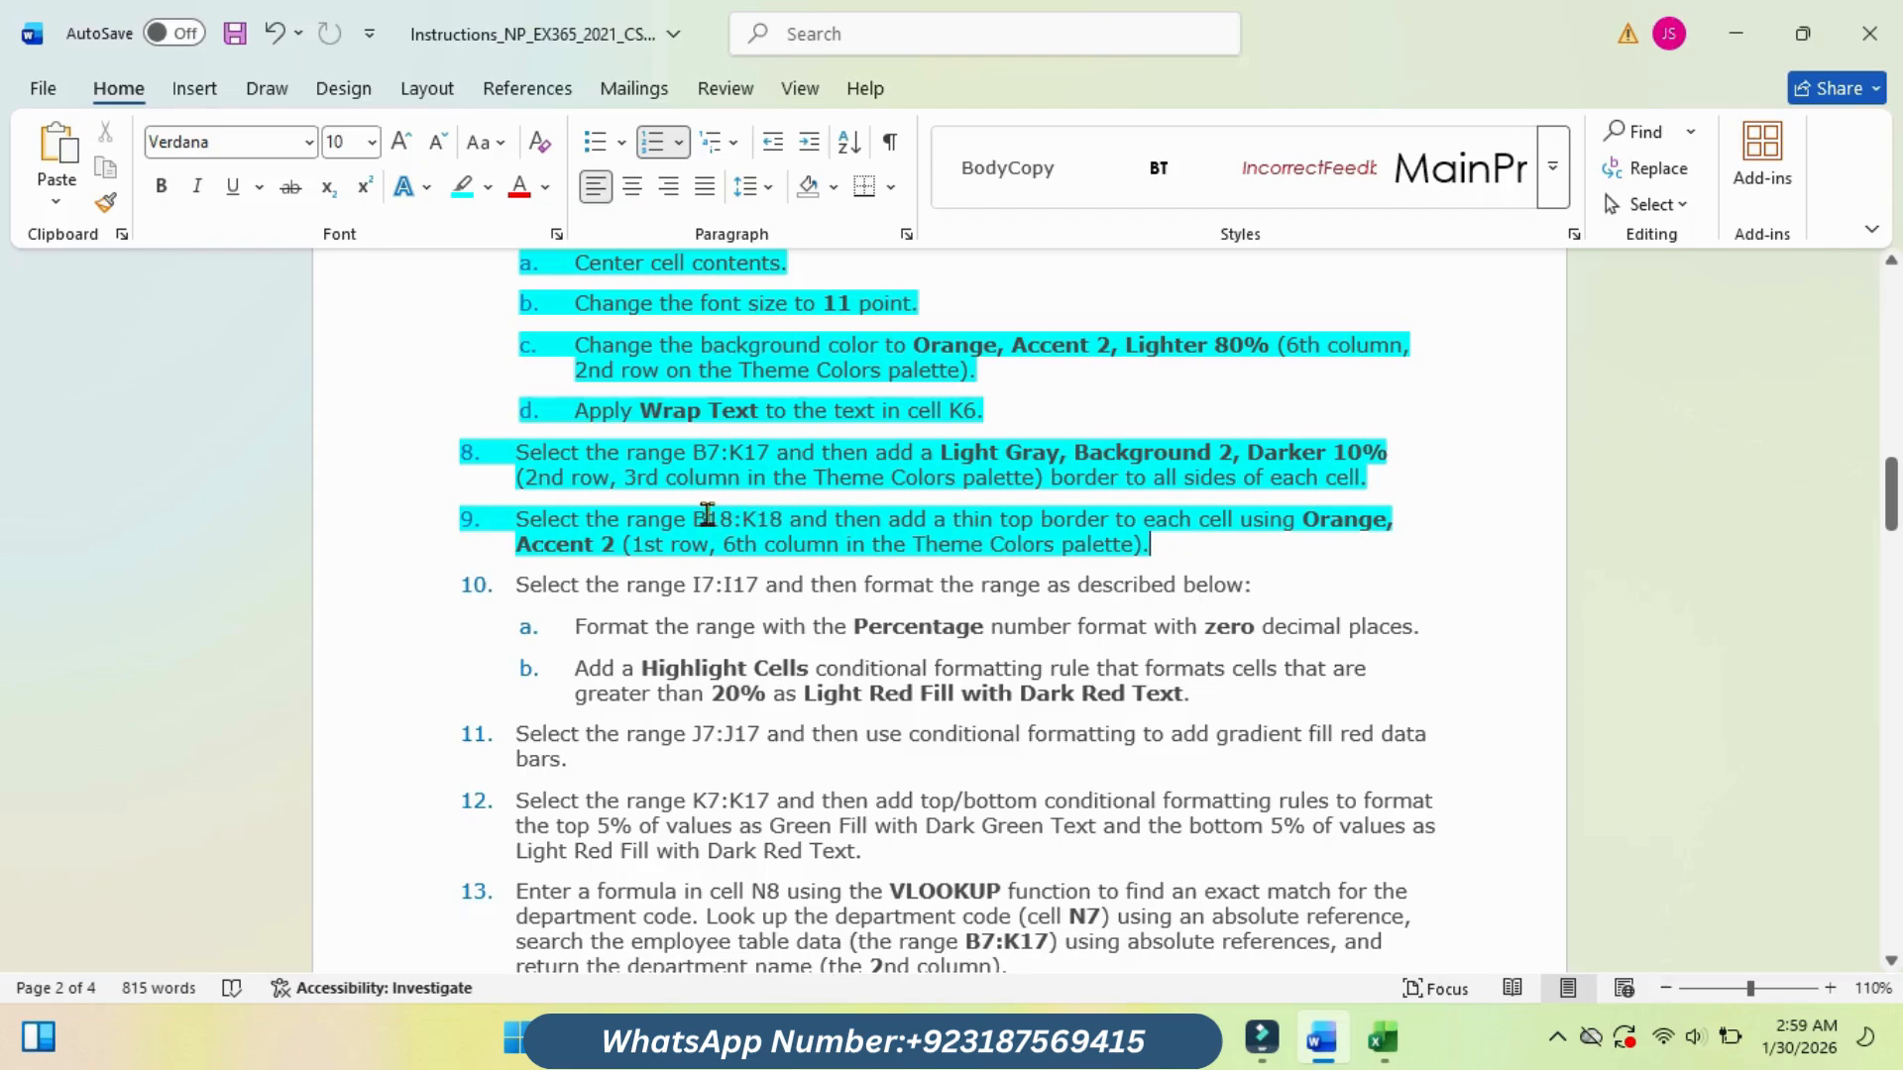
Step: Copy the range reference B18:K18 from item 9 in Word, switch to Excel and select that range on the Employees worksheet
{"action": "left_click_drag", "start_coordinate": [695, 518], "coordinate": [776, 521]}
{"action": "right_click", "coordinate": [776, 523]}
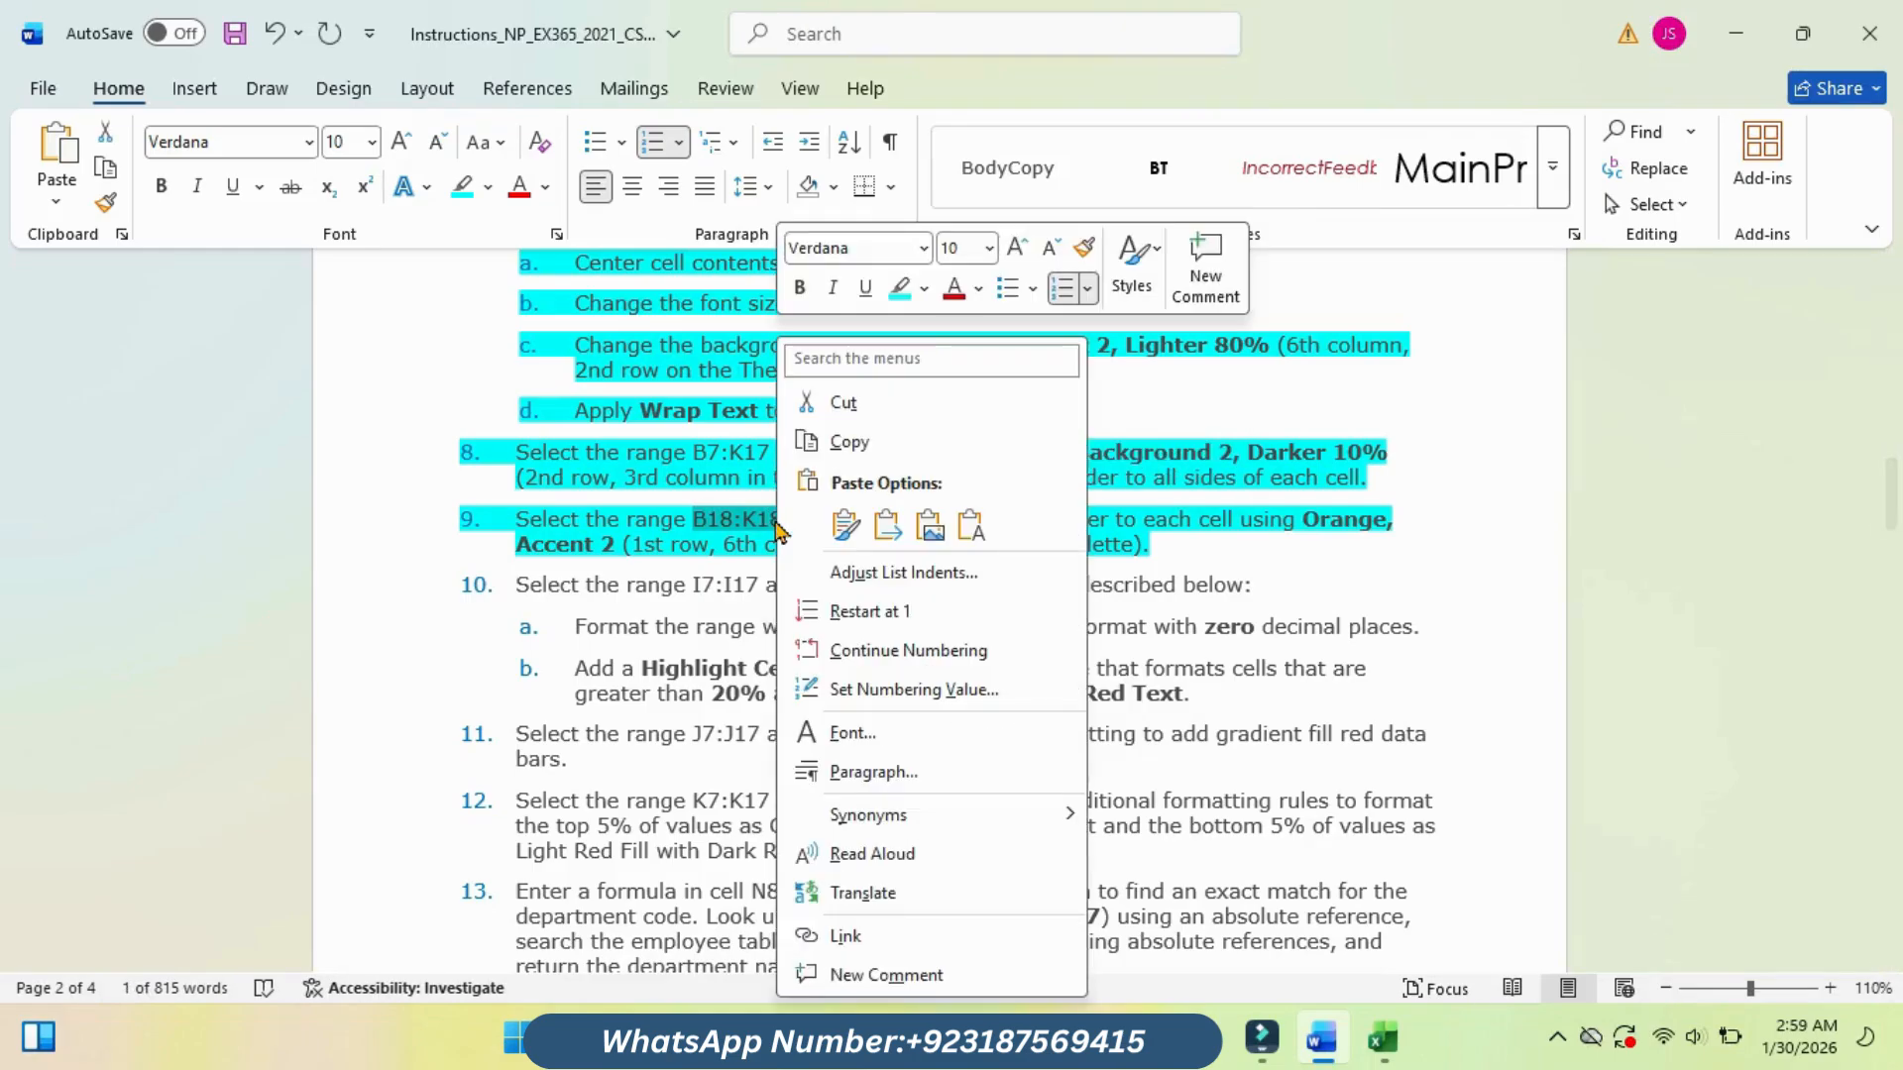
{"action": "left_click", "coordinate": [862, 442]}
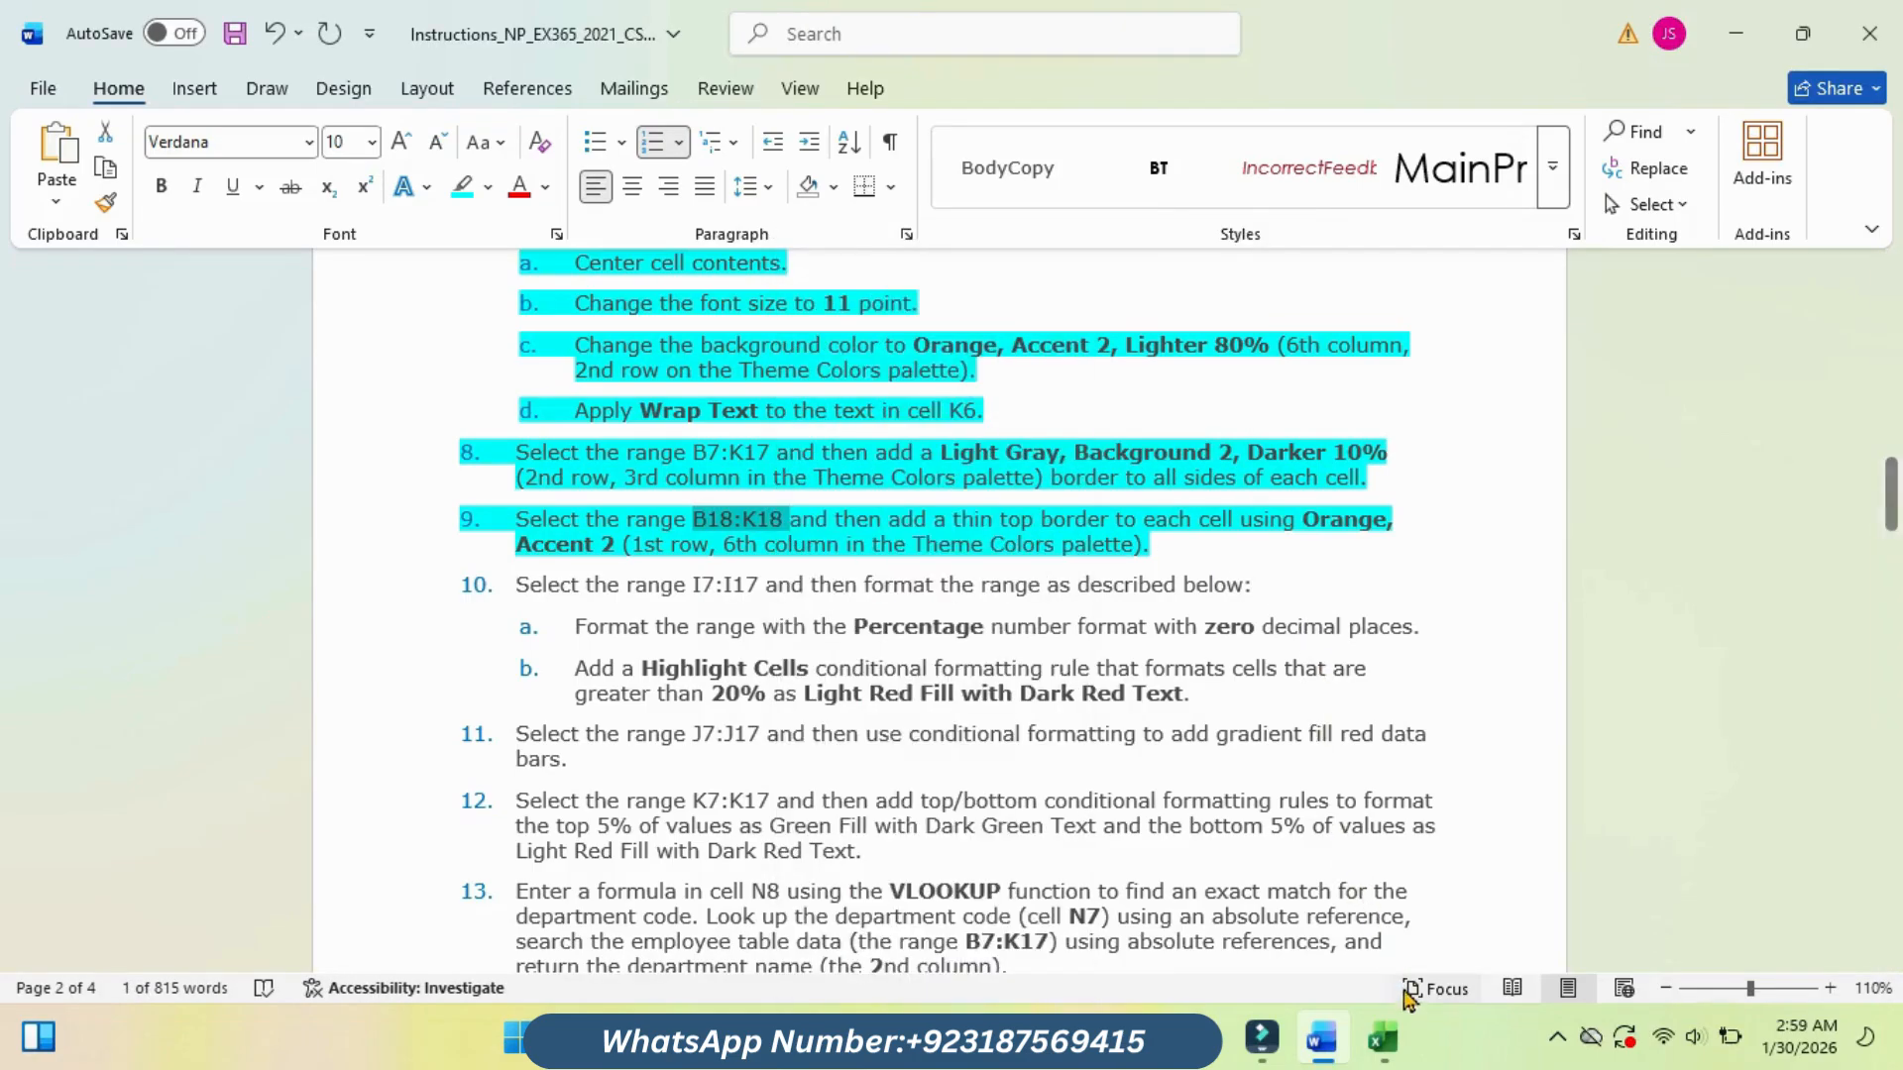
{"action": "left_click", "coordinate": [1383, 1038]}
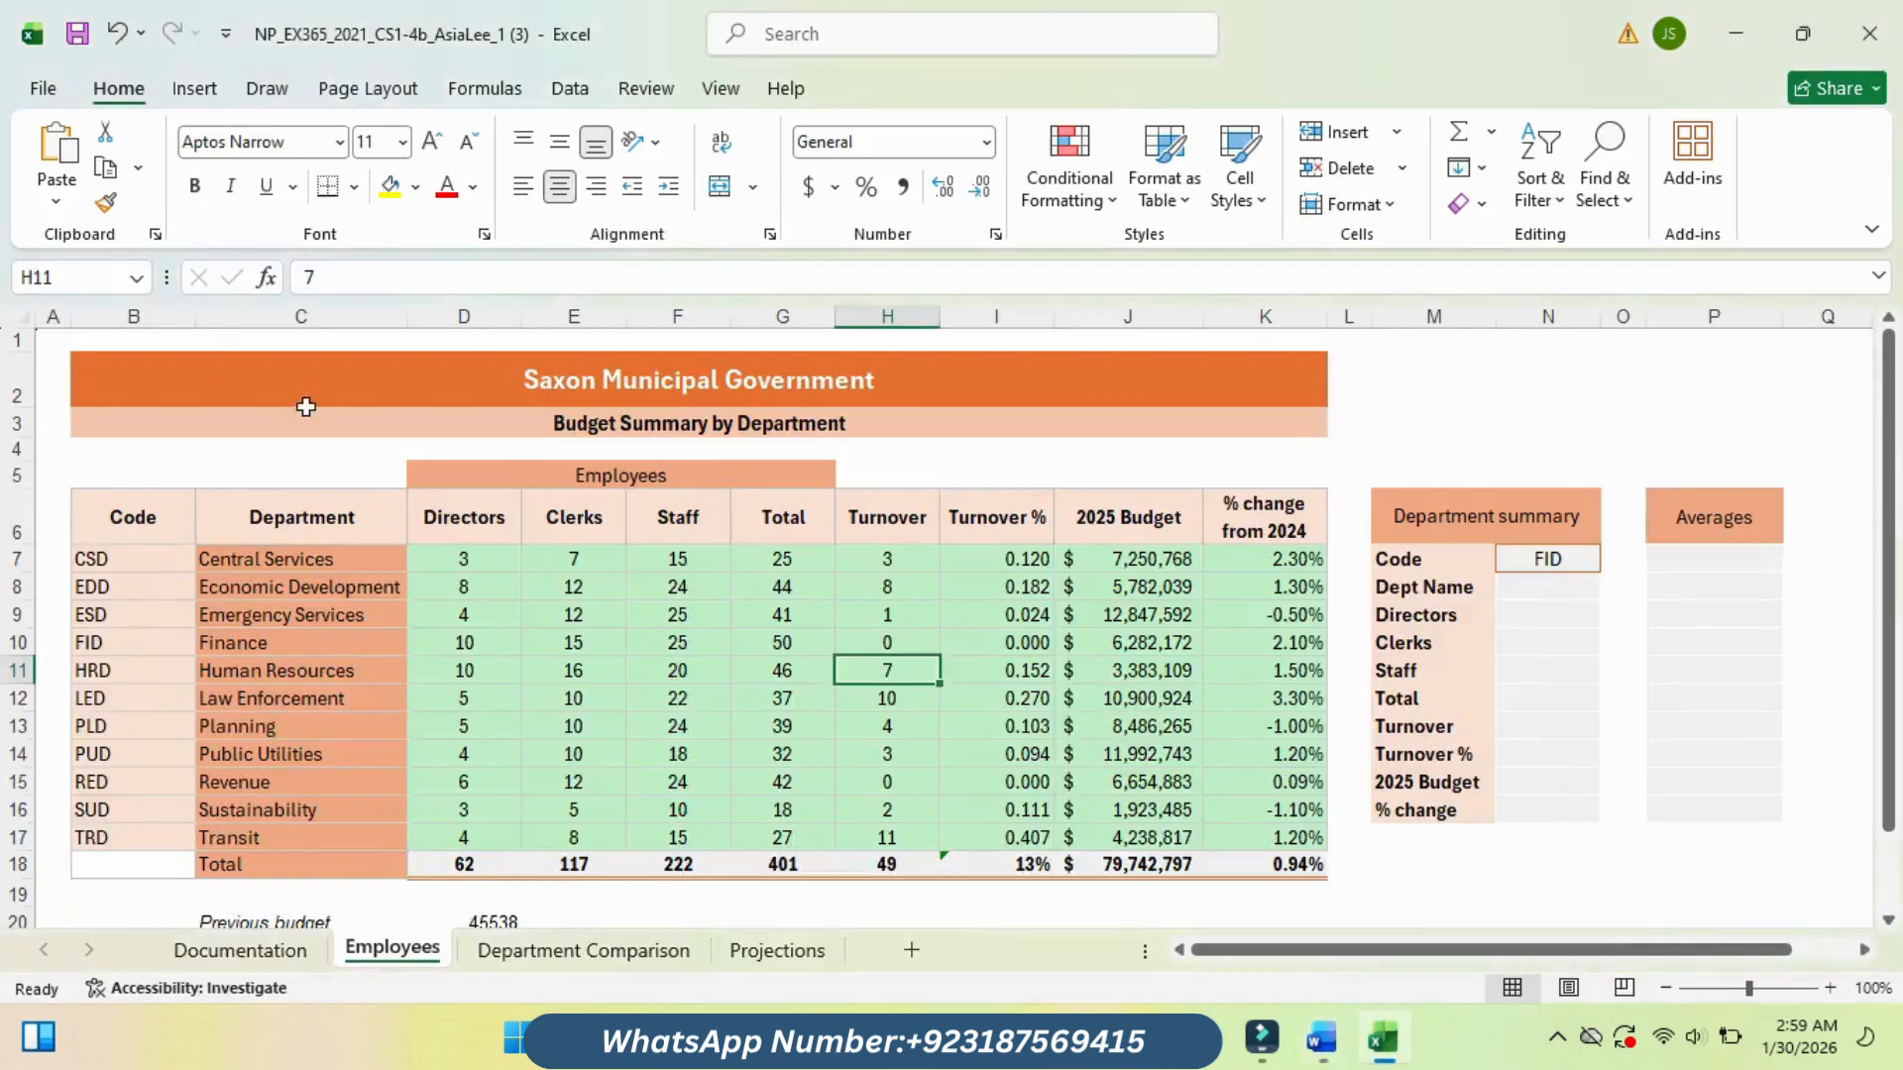
{"action": "left_click", "coordinate": [66, 275]}
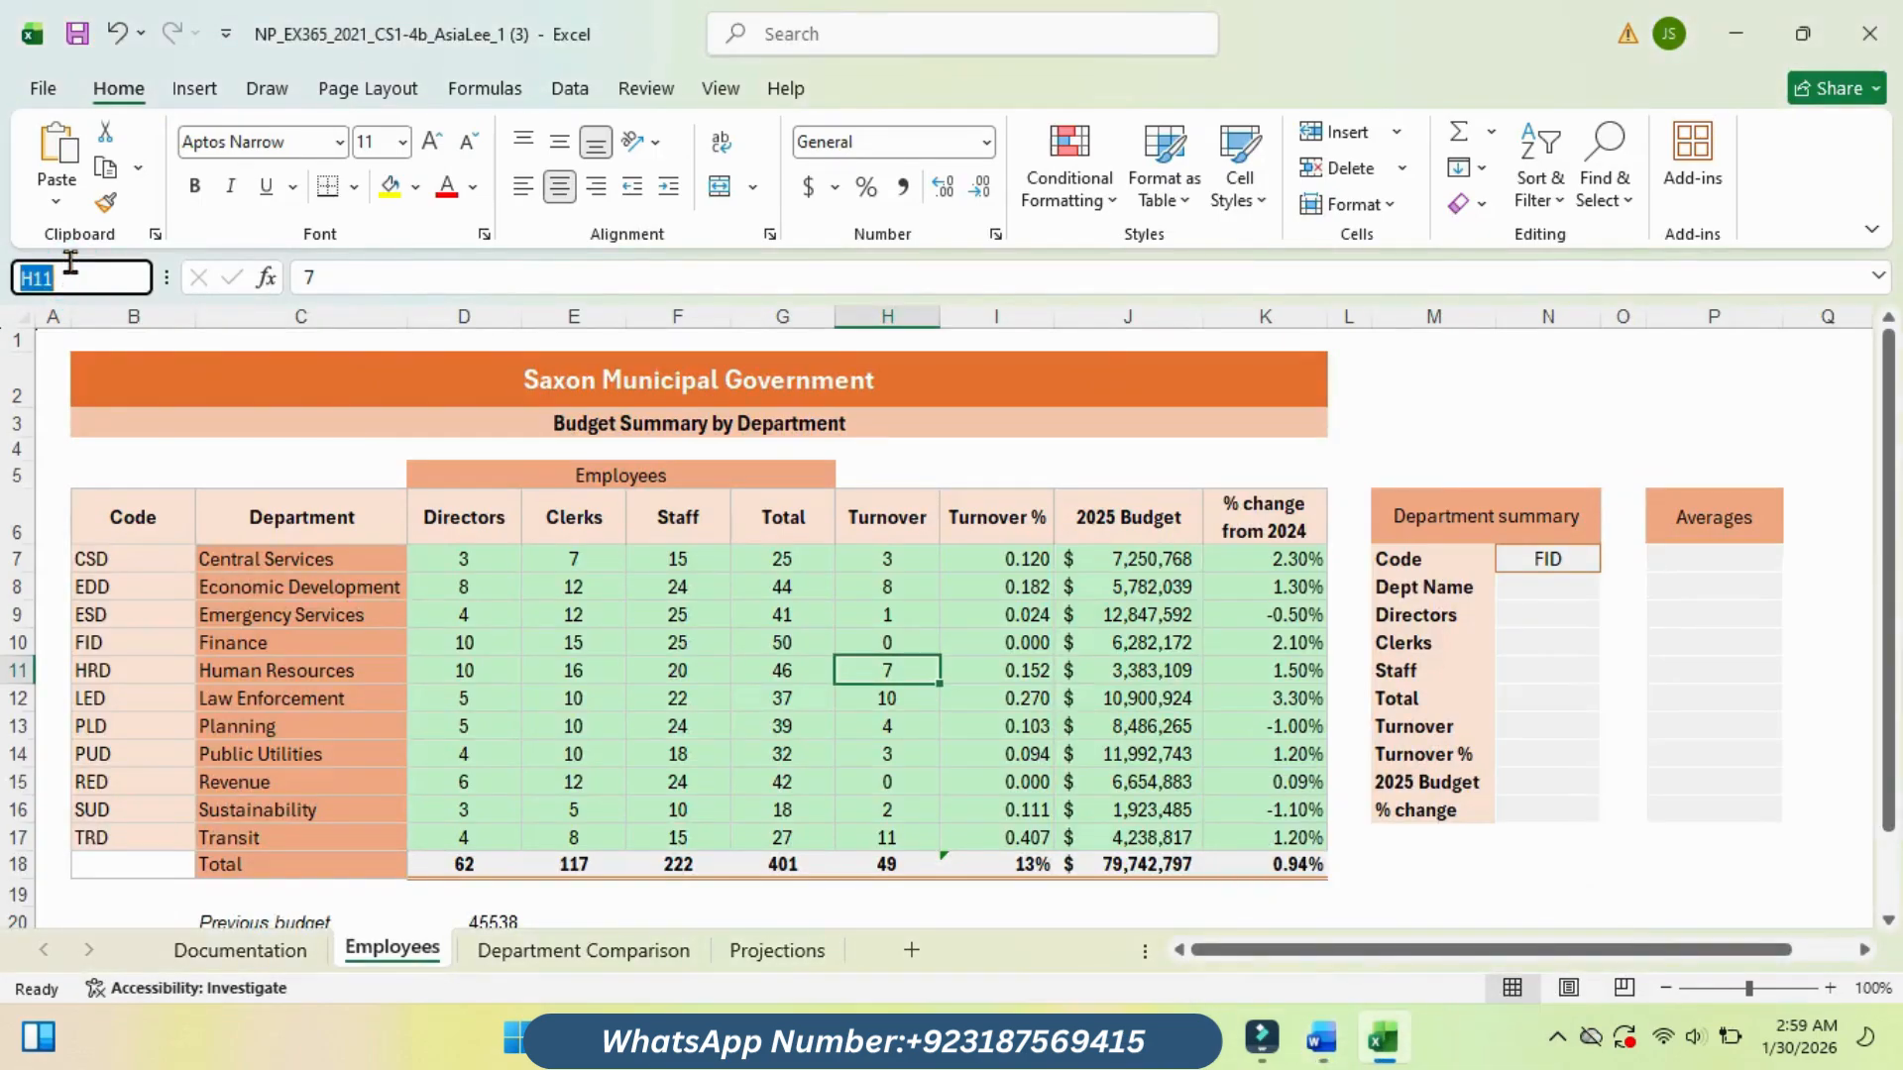
{"action": "key", "text": "ctrl+v"}
{"action": "key", "text": "Return"}
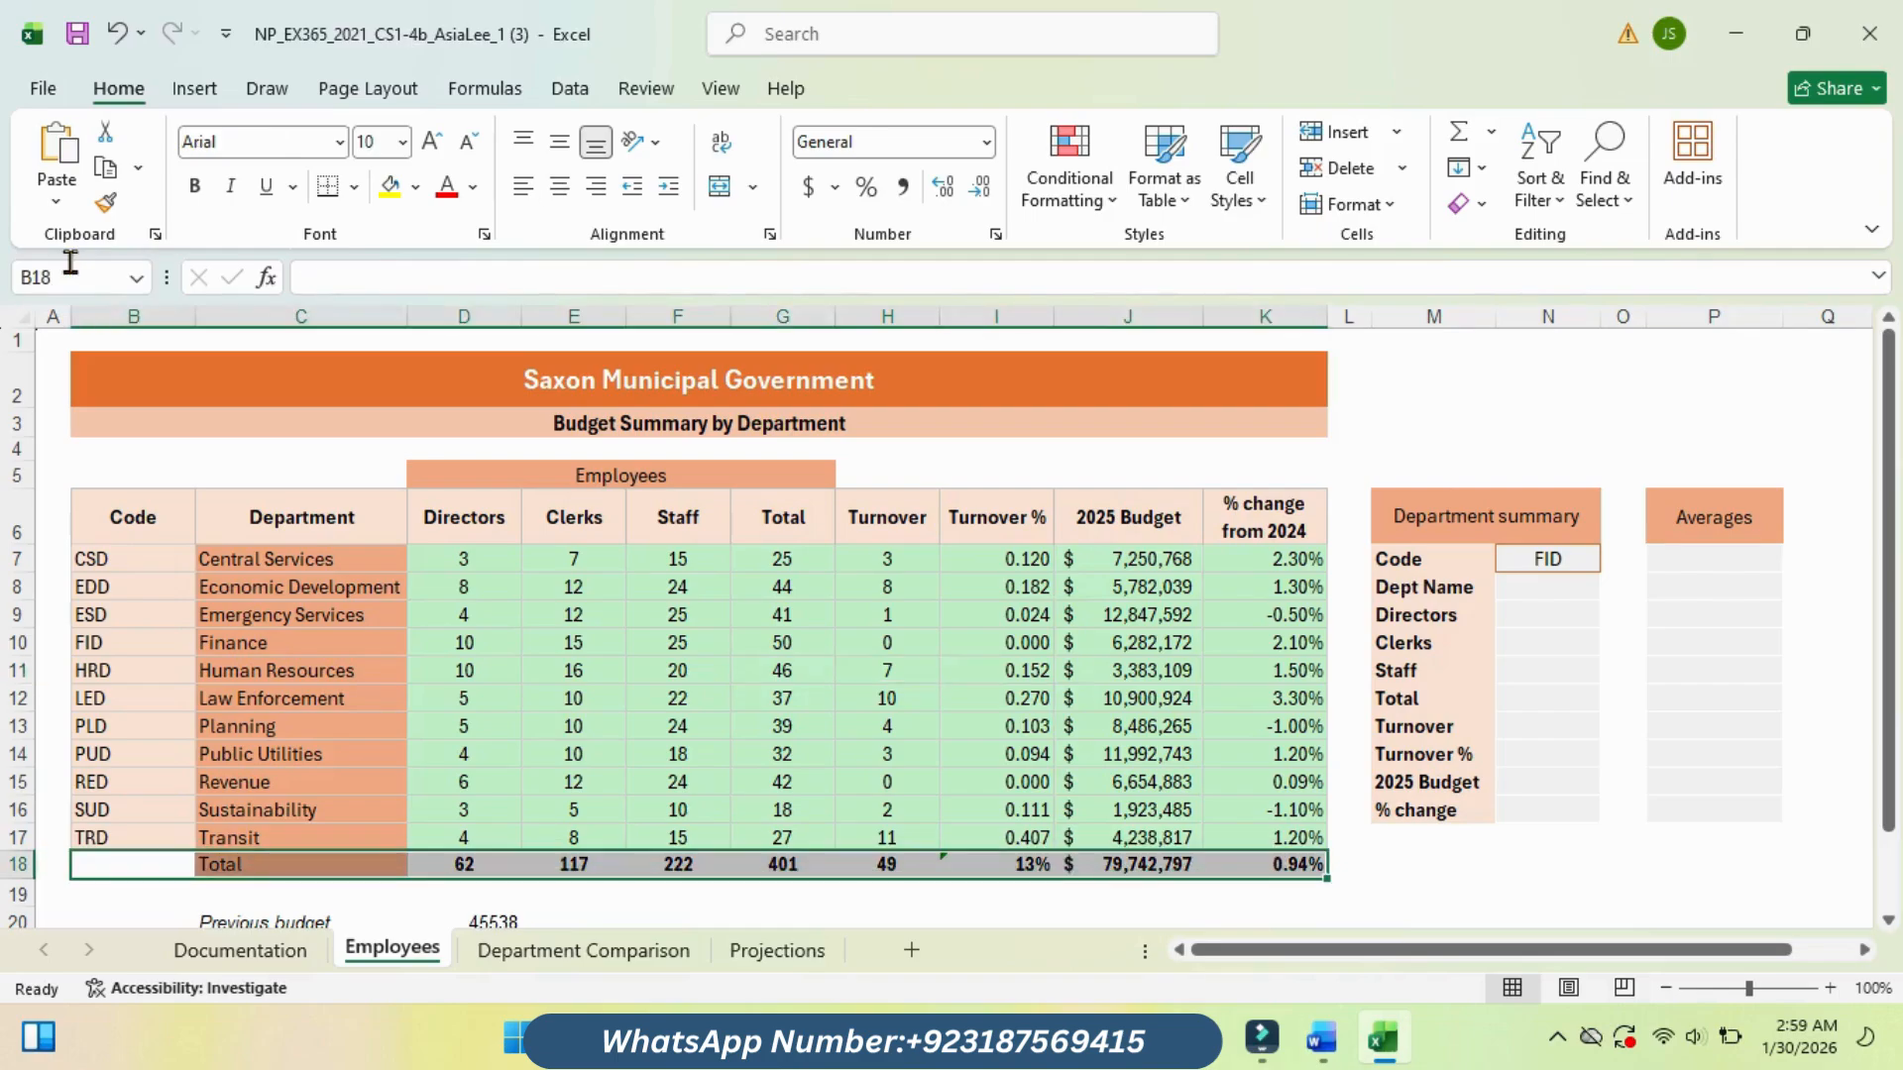
Step: Recheck item 9 in Word, return to Excel and open the border settings in Format Cells for B18:K18
{"action": "mouse_move", "coordinate": [1338, 1036]}
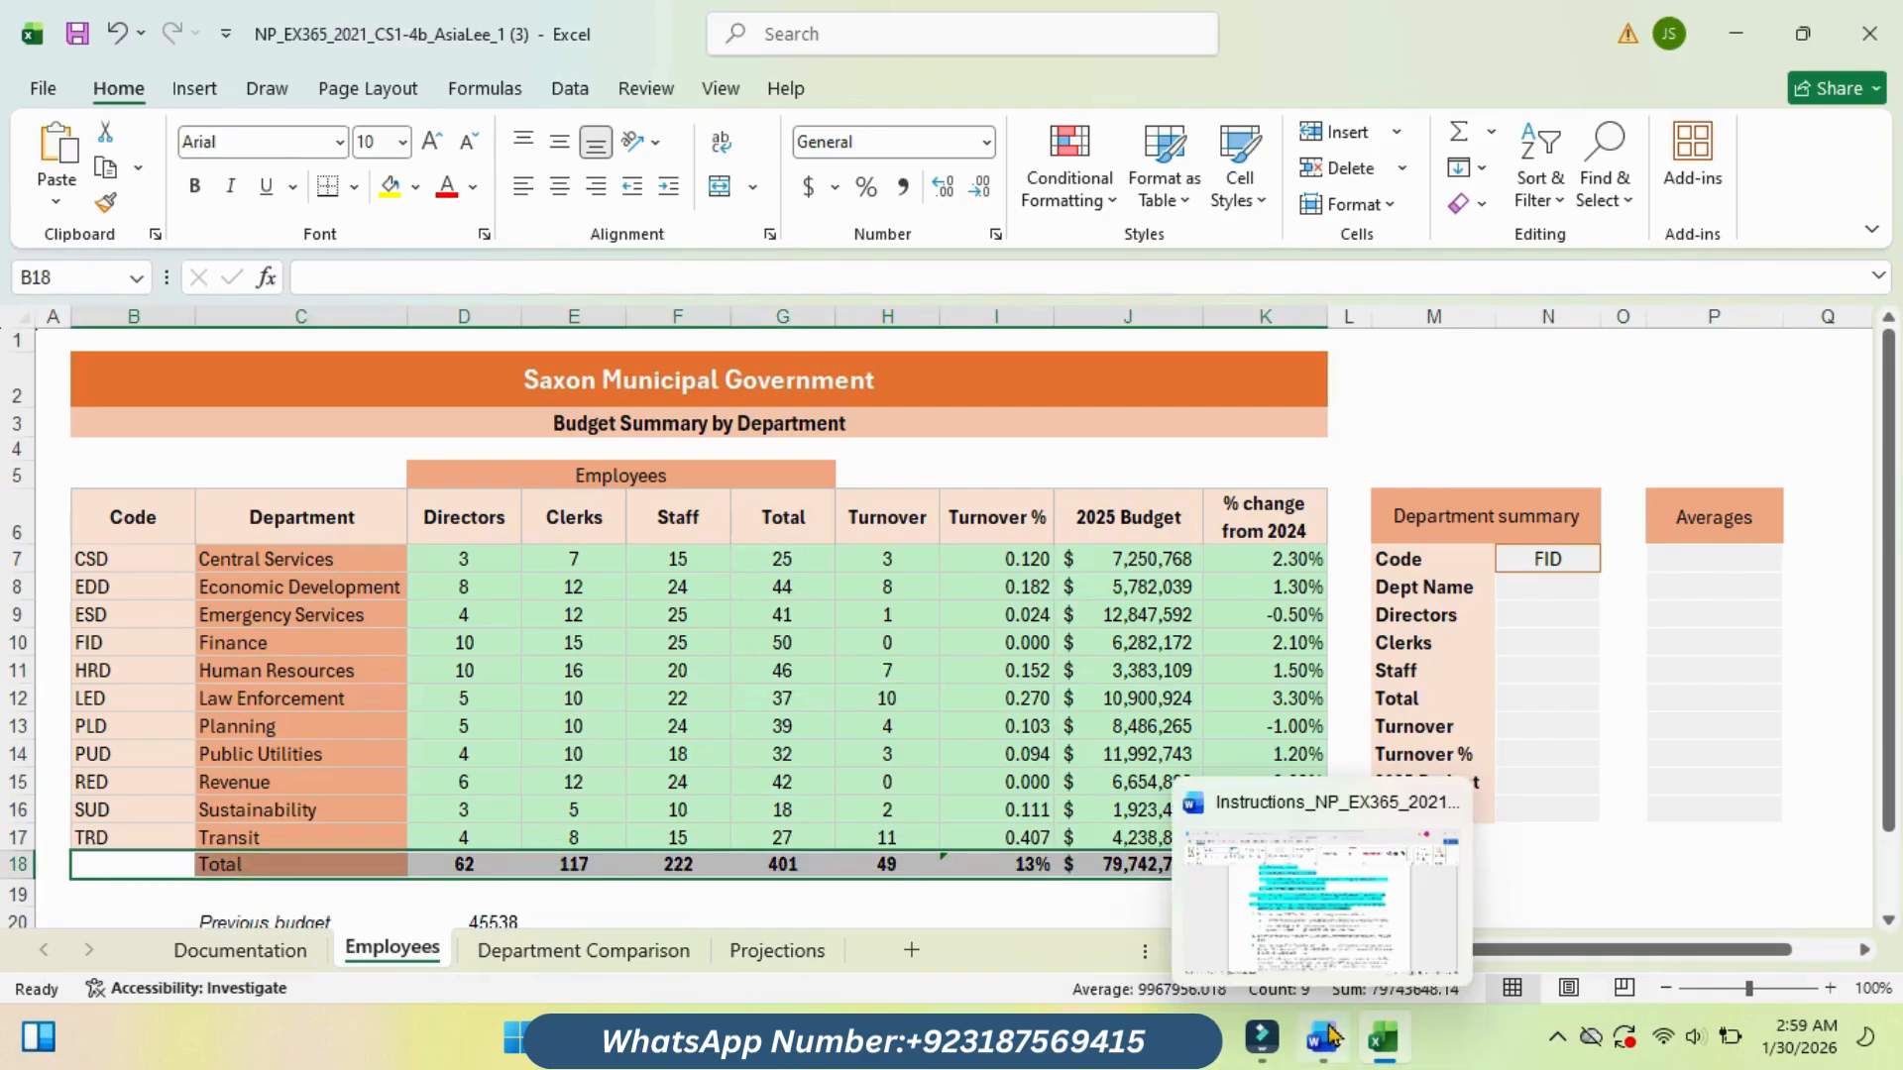
{"action": "left_click", "coordinate": [1298, 872]}
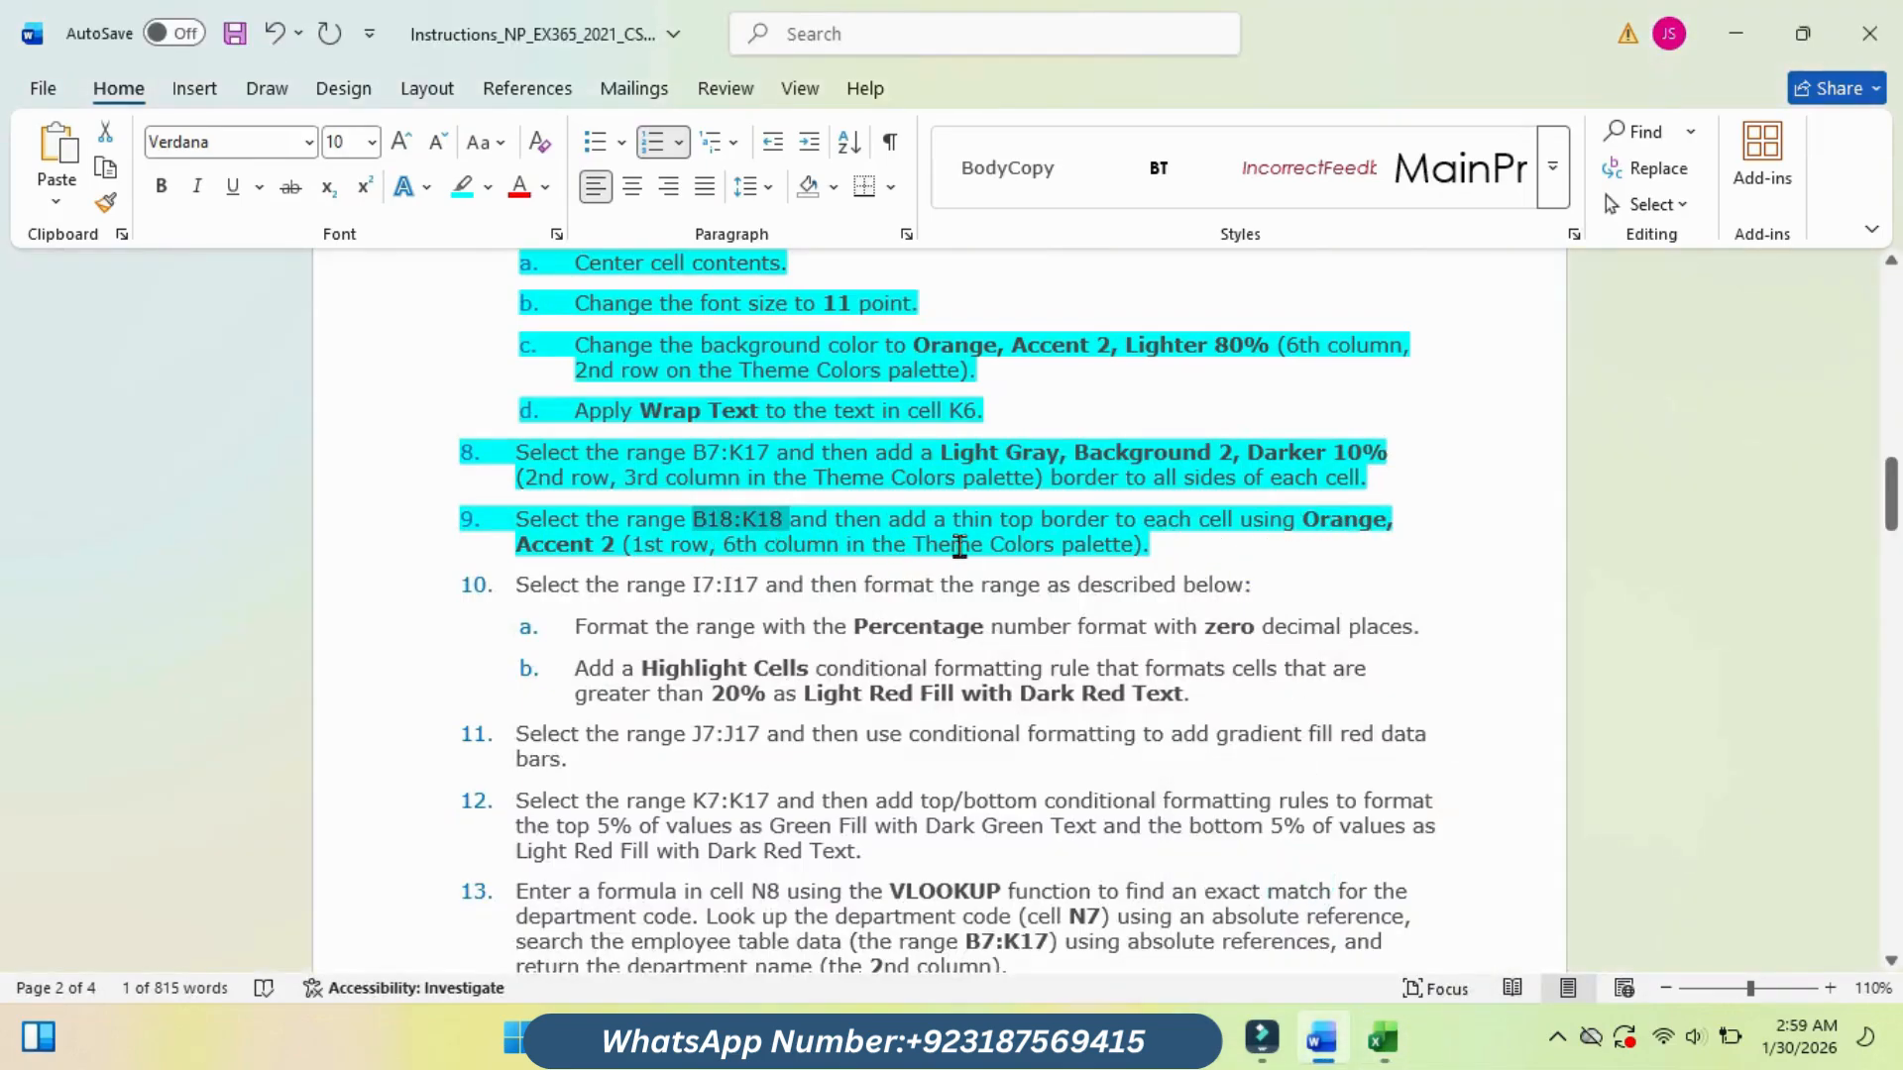
{"action": "mouse_move", "coordinate": [1384, 1046]}
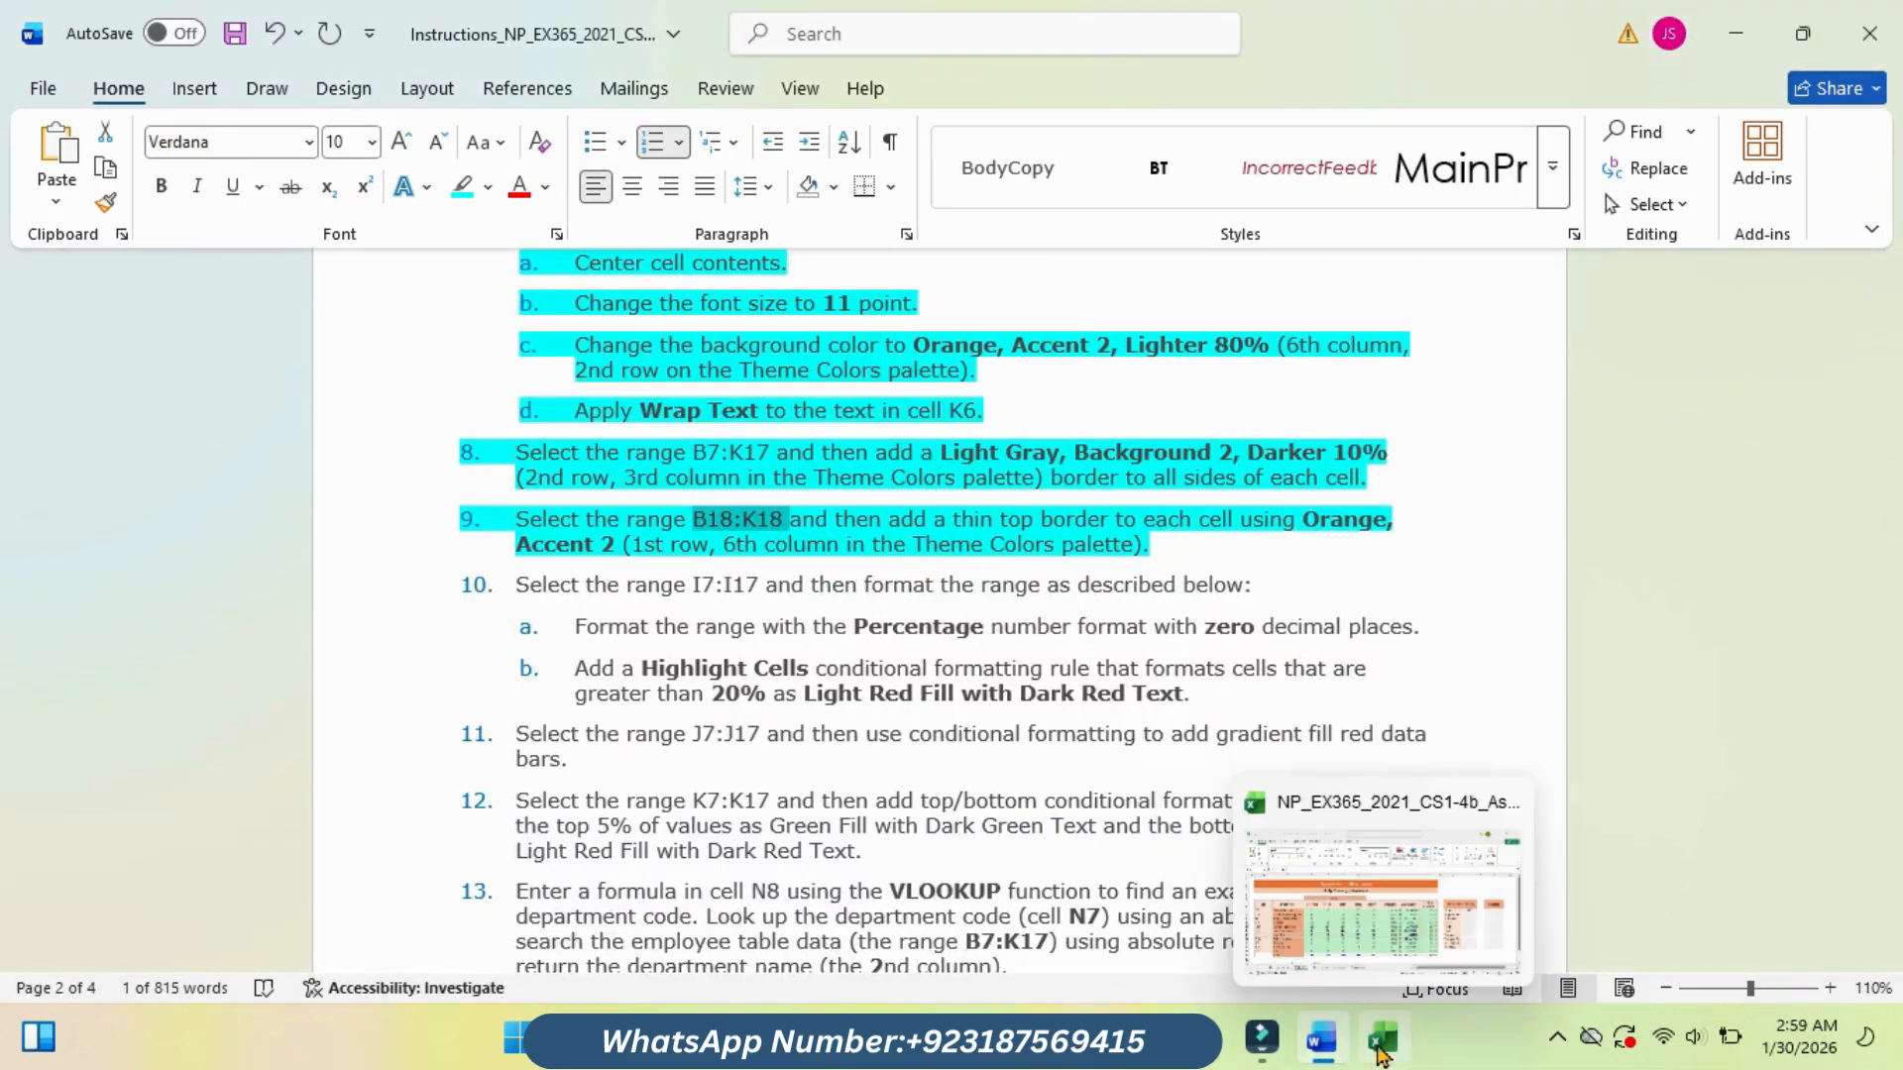
{"action": "left_click", "coordinate": [1373, 944]}
{"action": "right_click", "coordinate": [957, 868]}
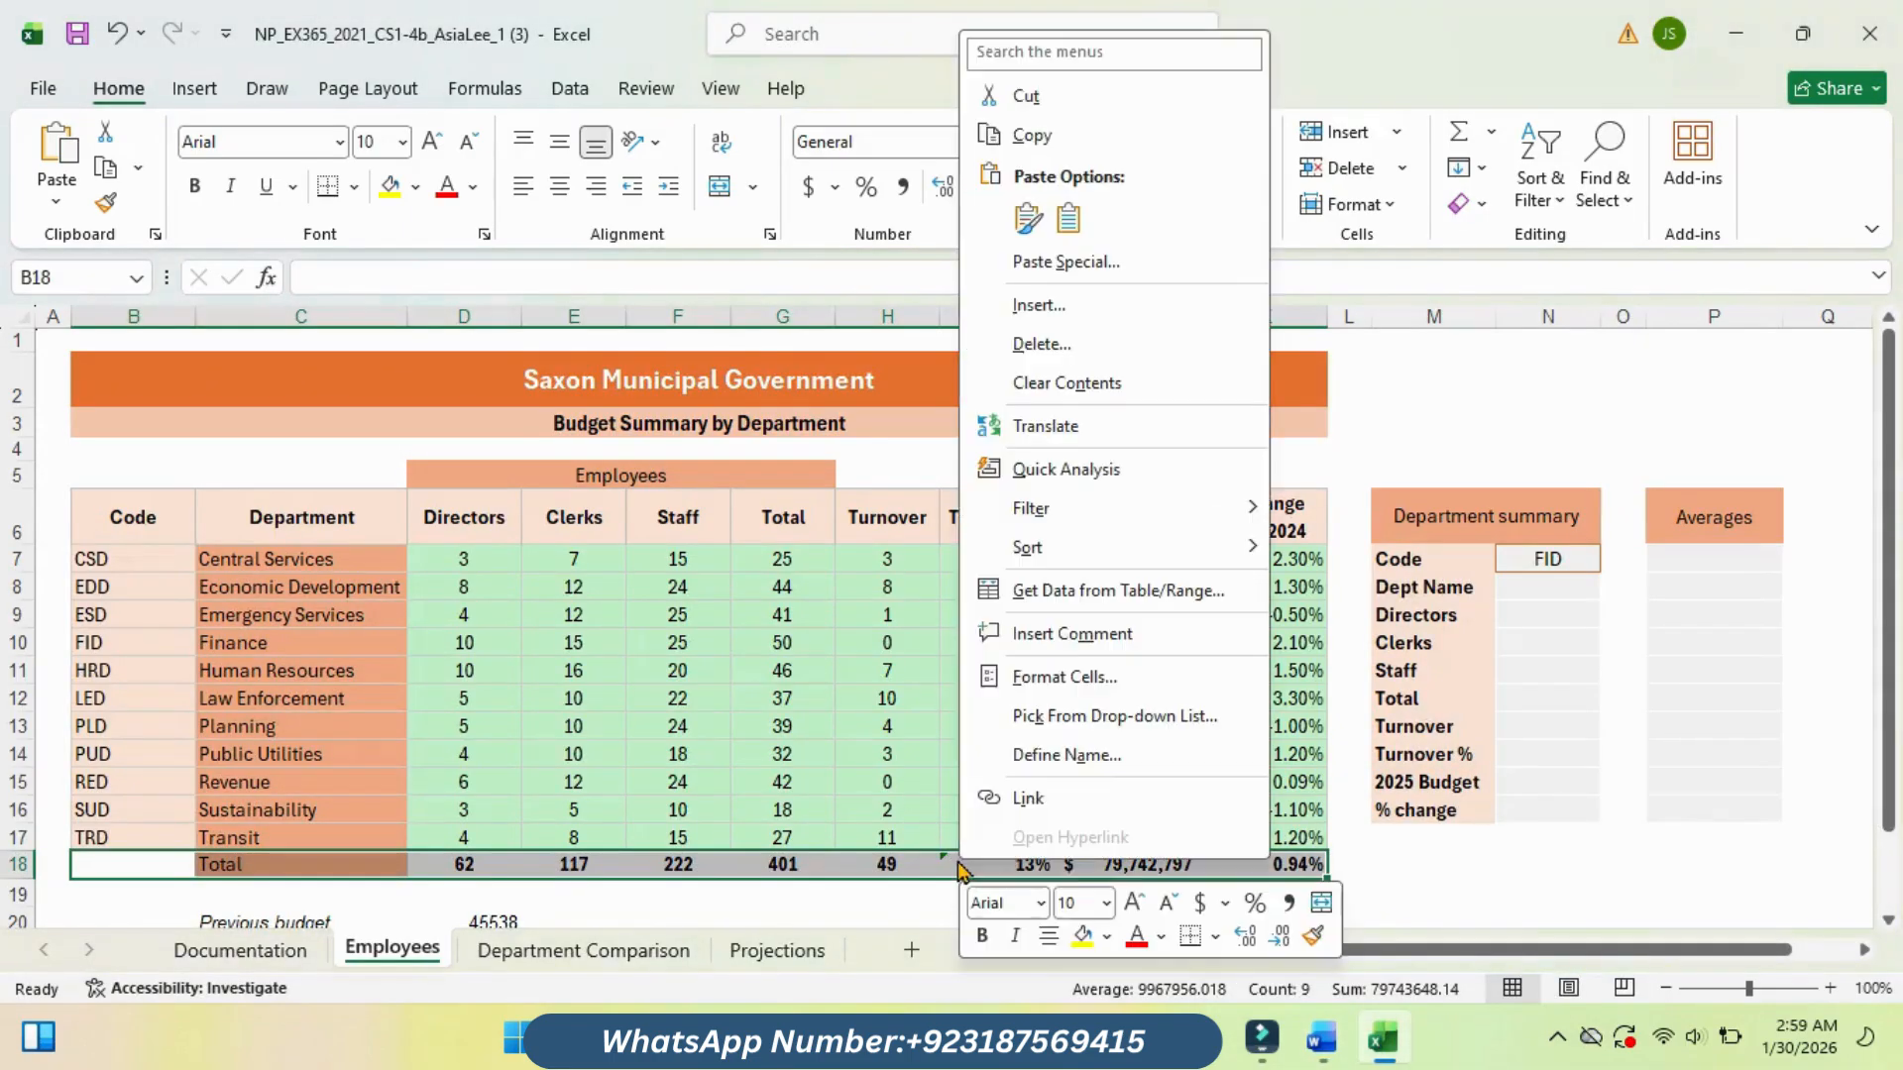
{"action": "left_click", "coordinate": [1091, 678]}
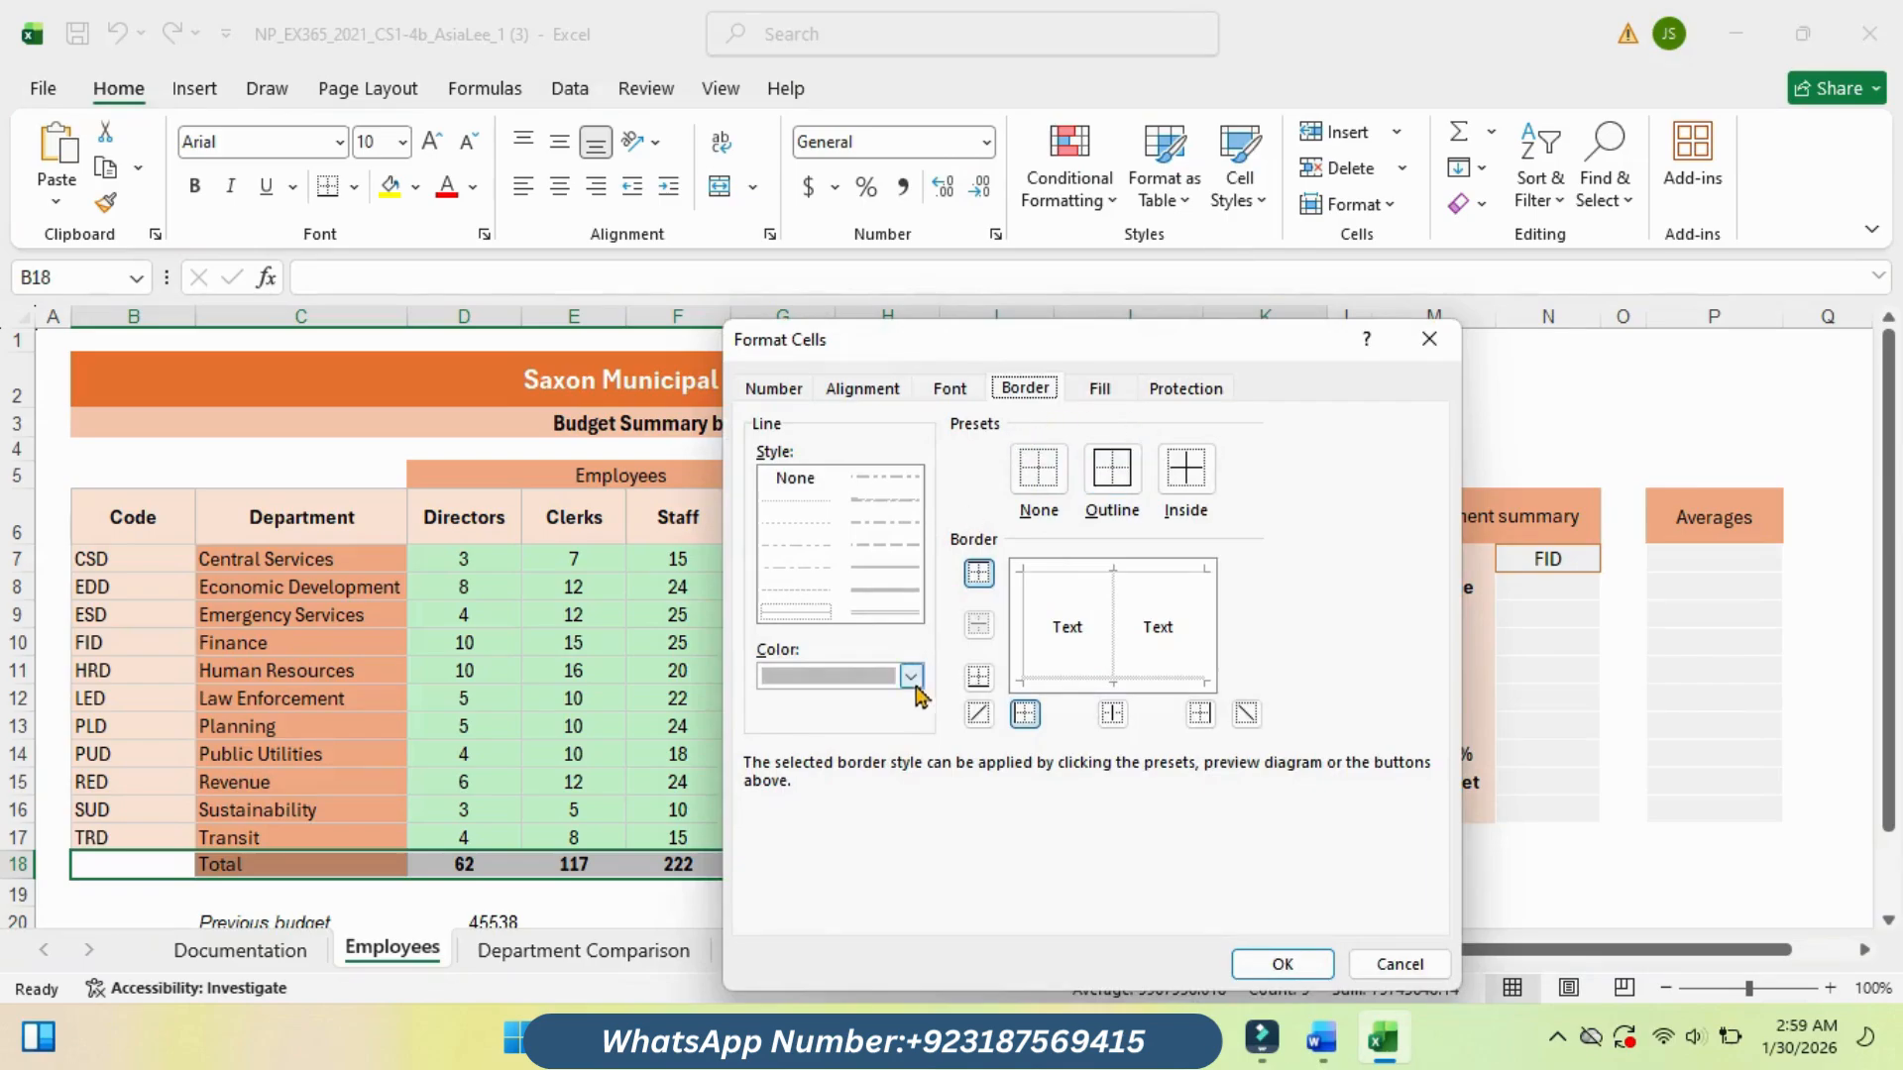
Step: Try to color the border of B18:K18 with Orange, Accent 2 in Format Cells, rechecking item 9 in Word before confirming
{"action": "left_click", "coordinate": [911, 680]}
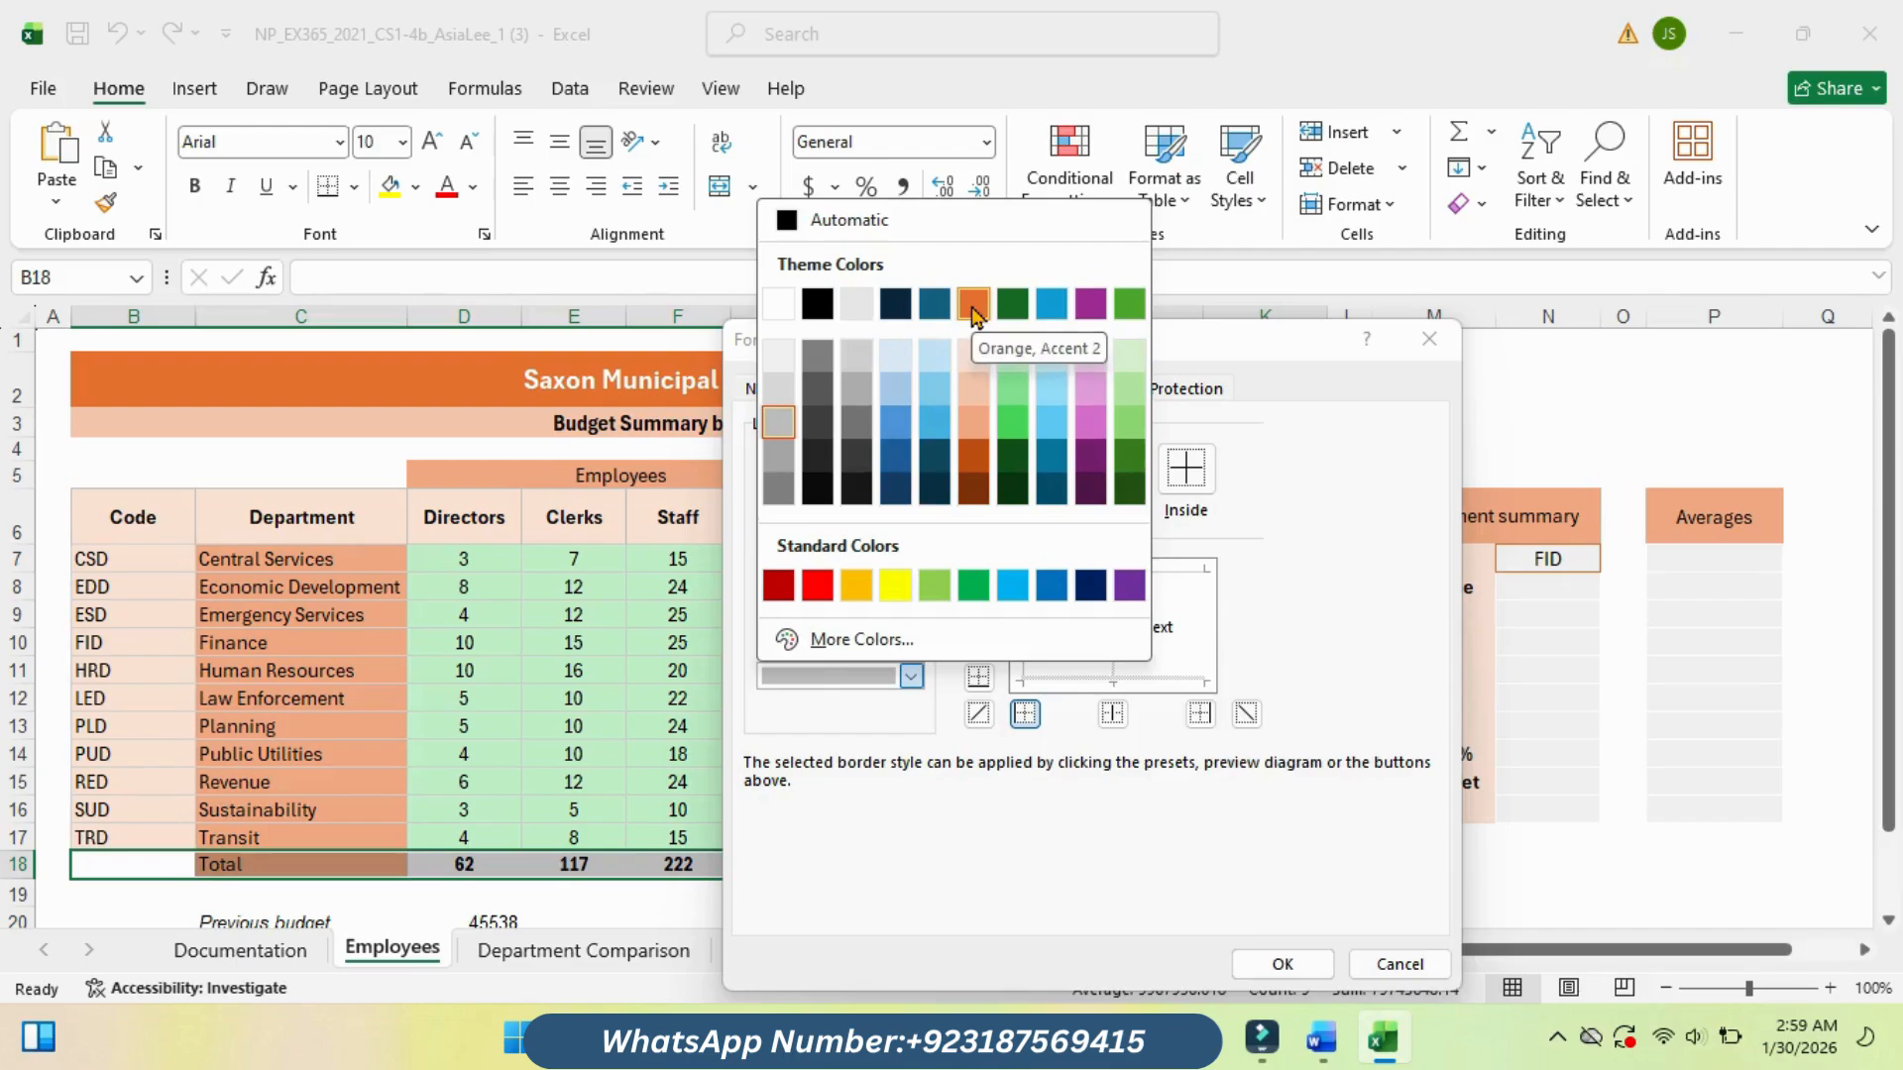
{"action": "mouse_move", "coordinate": [1324, 1038]}
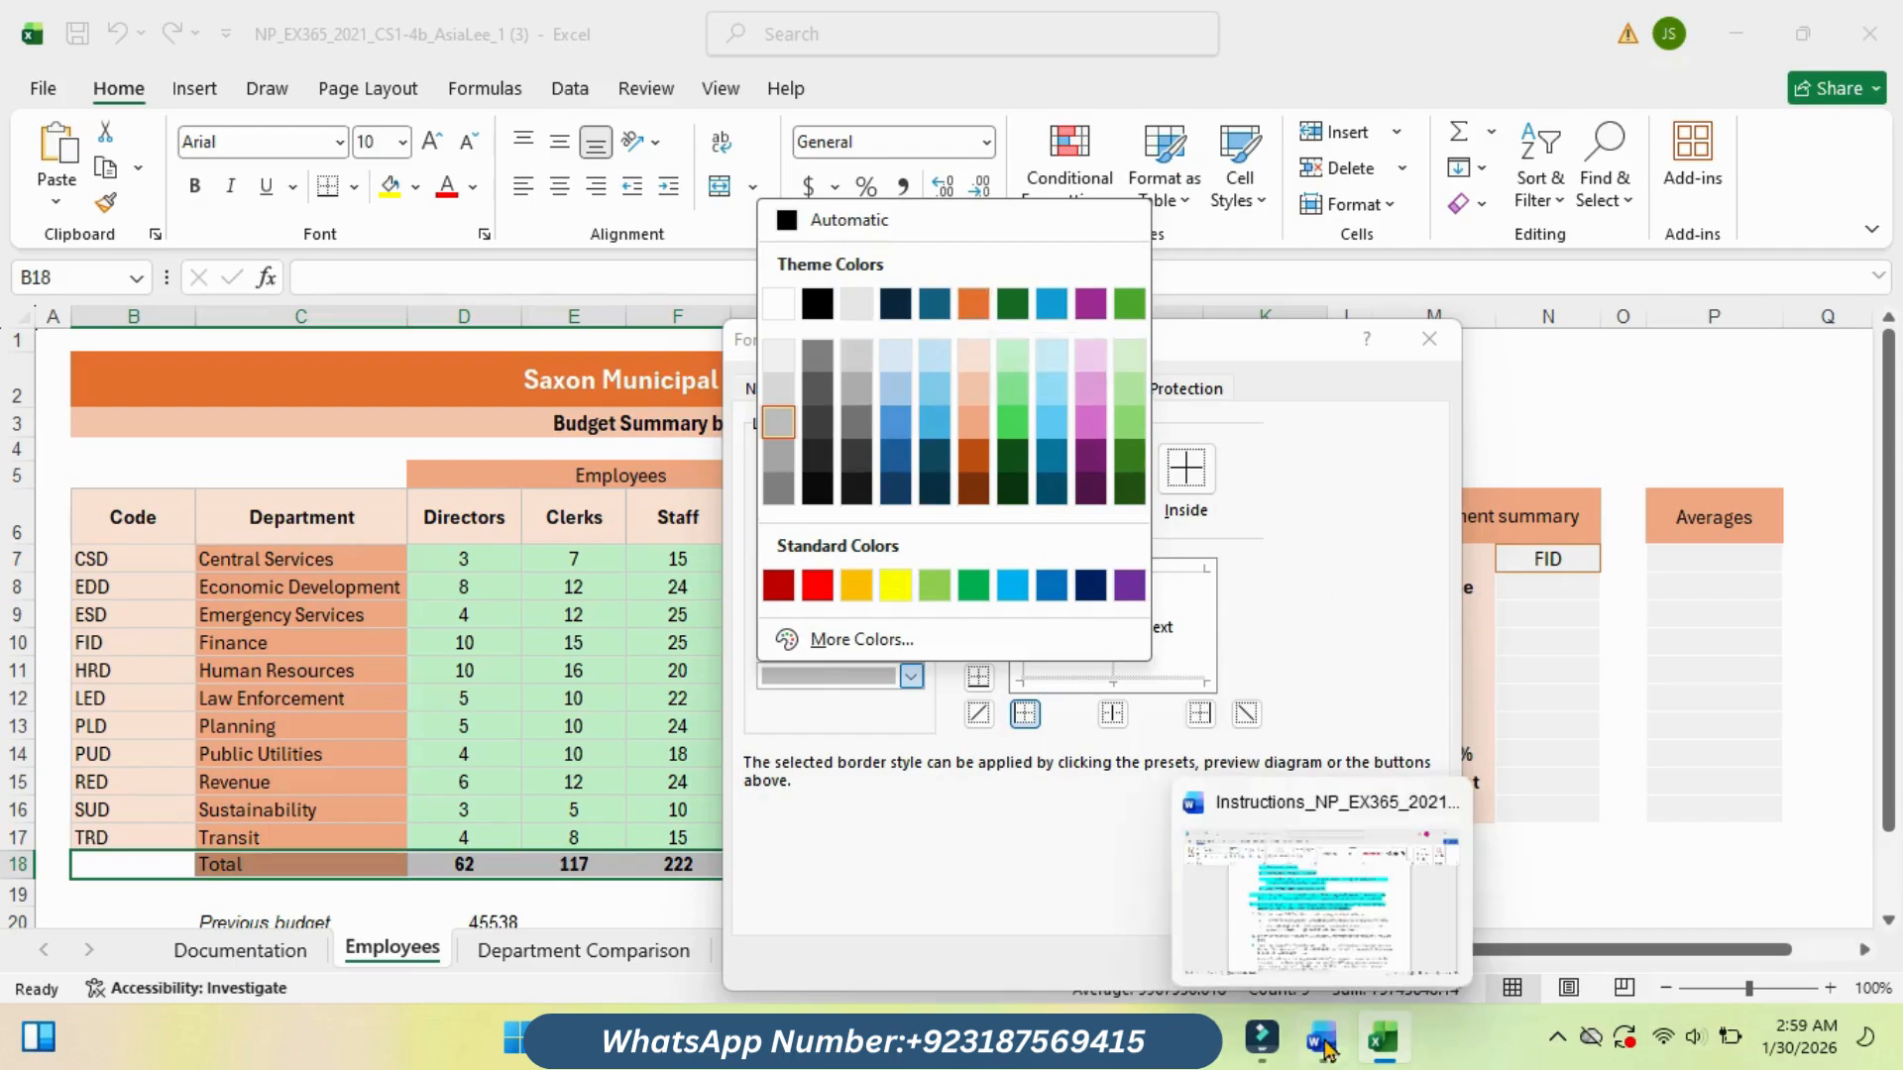
{"action": "left_click", "coordinate": [1308, 898]}
{"action": "left_click", "coordinate": [1330, 927]}
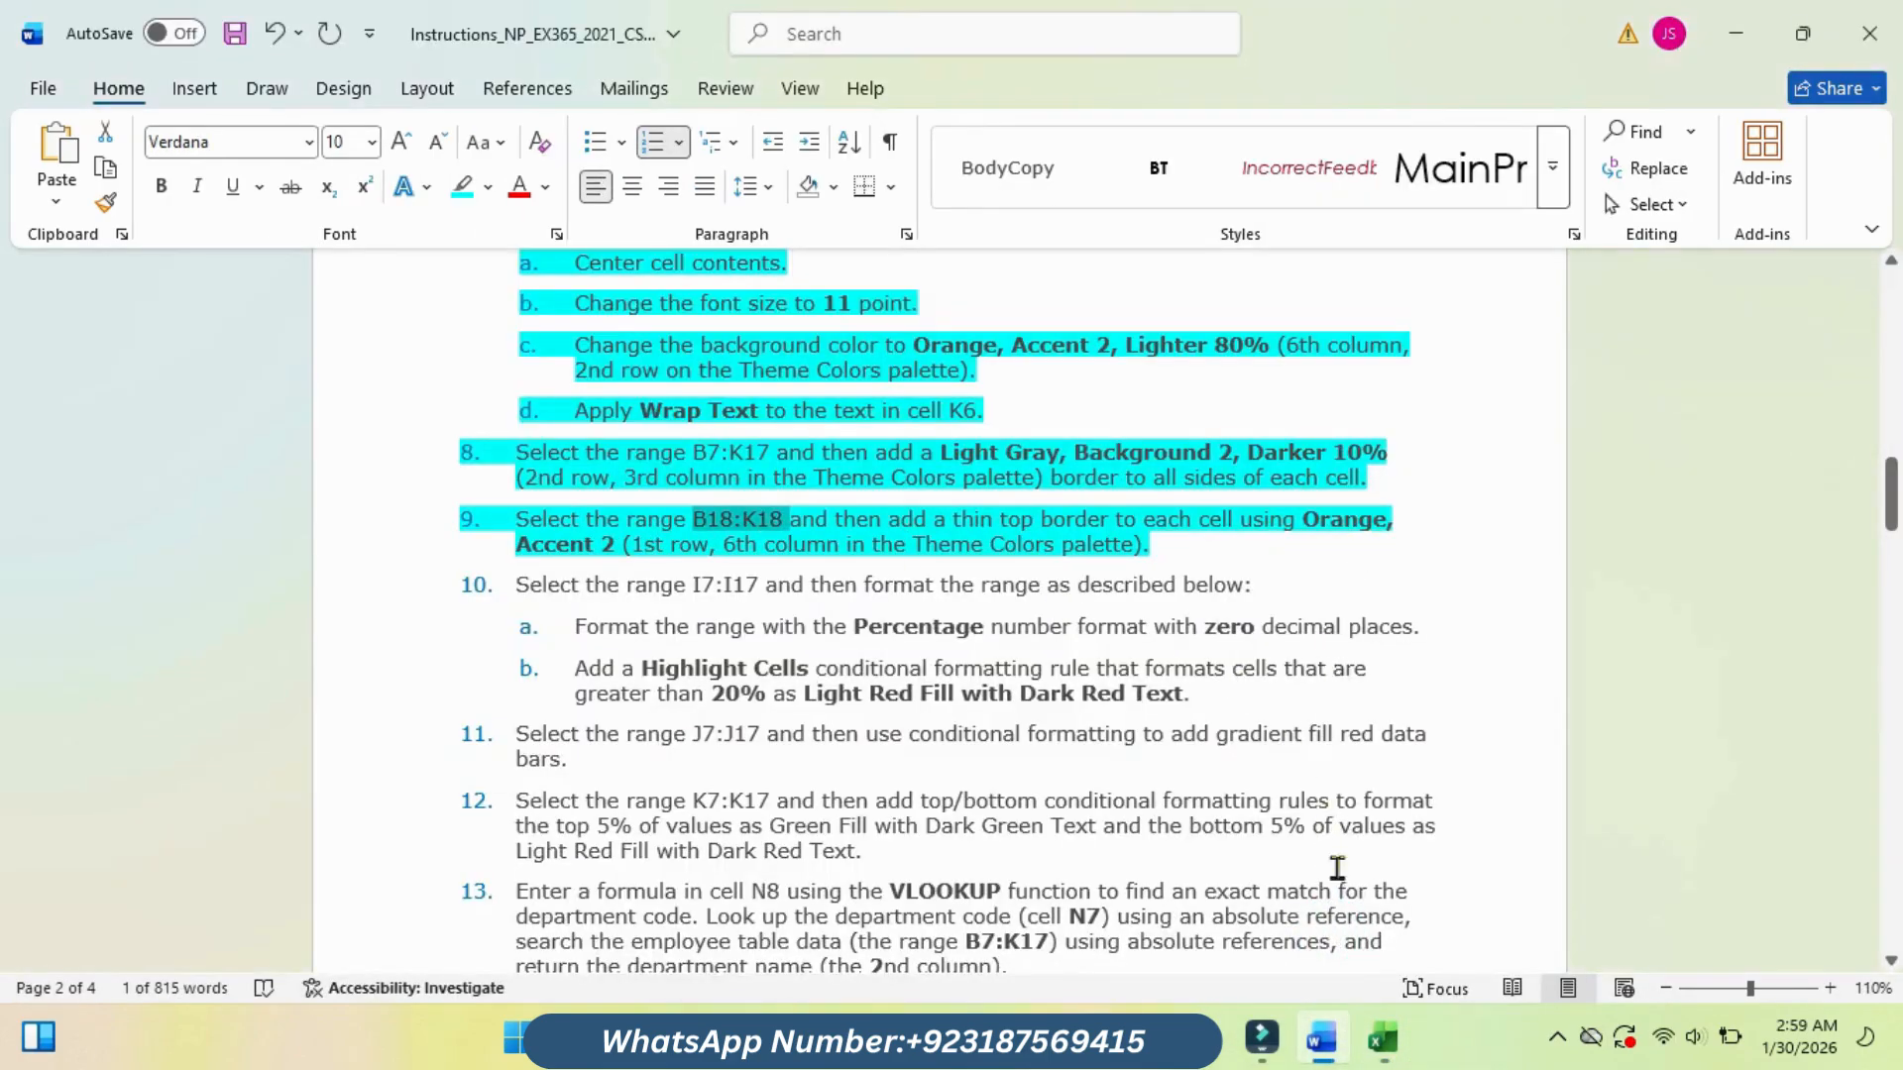
{"action": "mouse_move", "coordinate": [1382, 1033]}
{"action": "left_click", "coordinate": [1328, 922]}
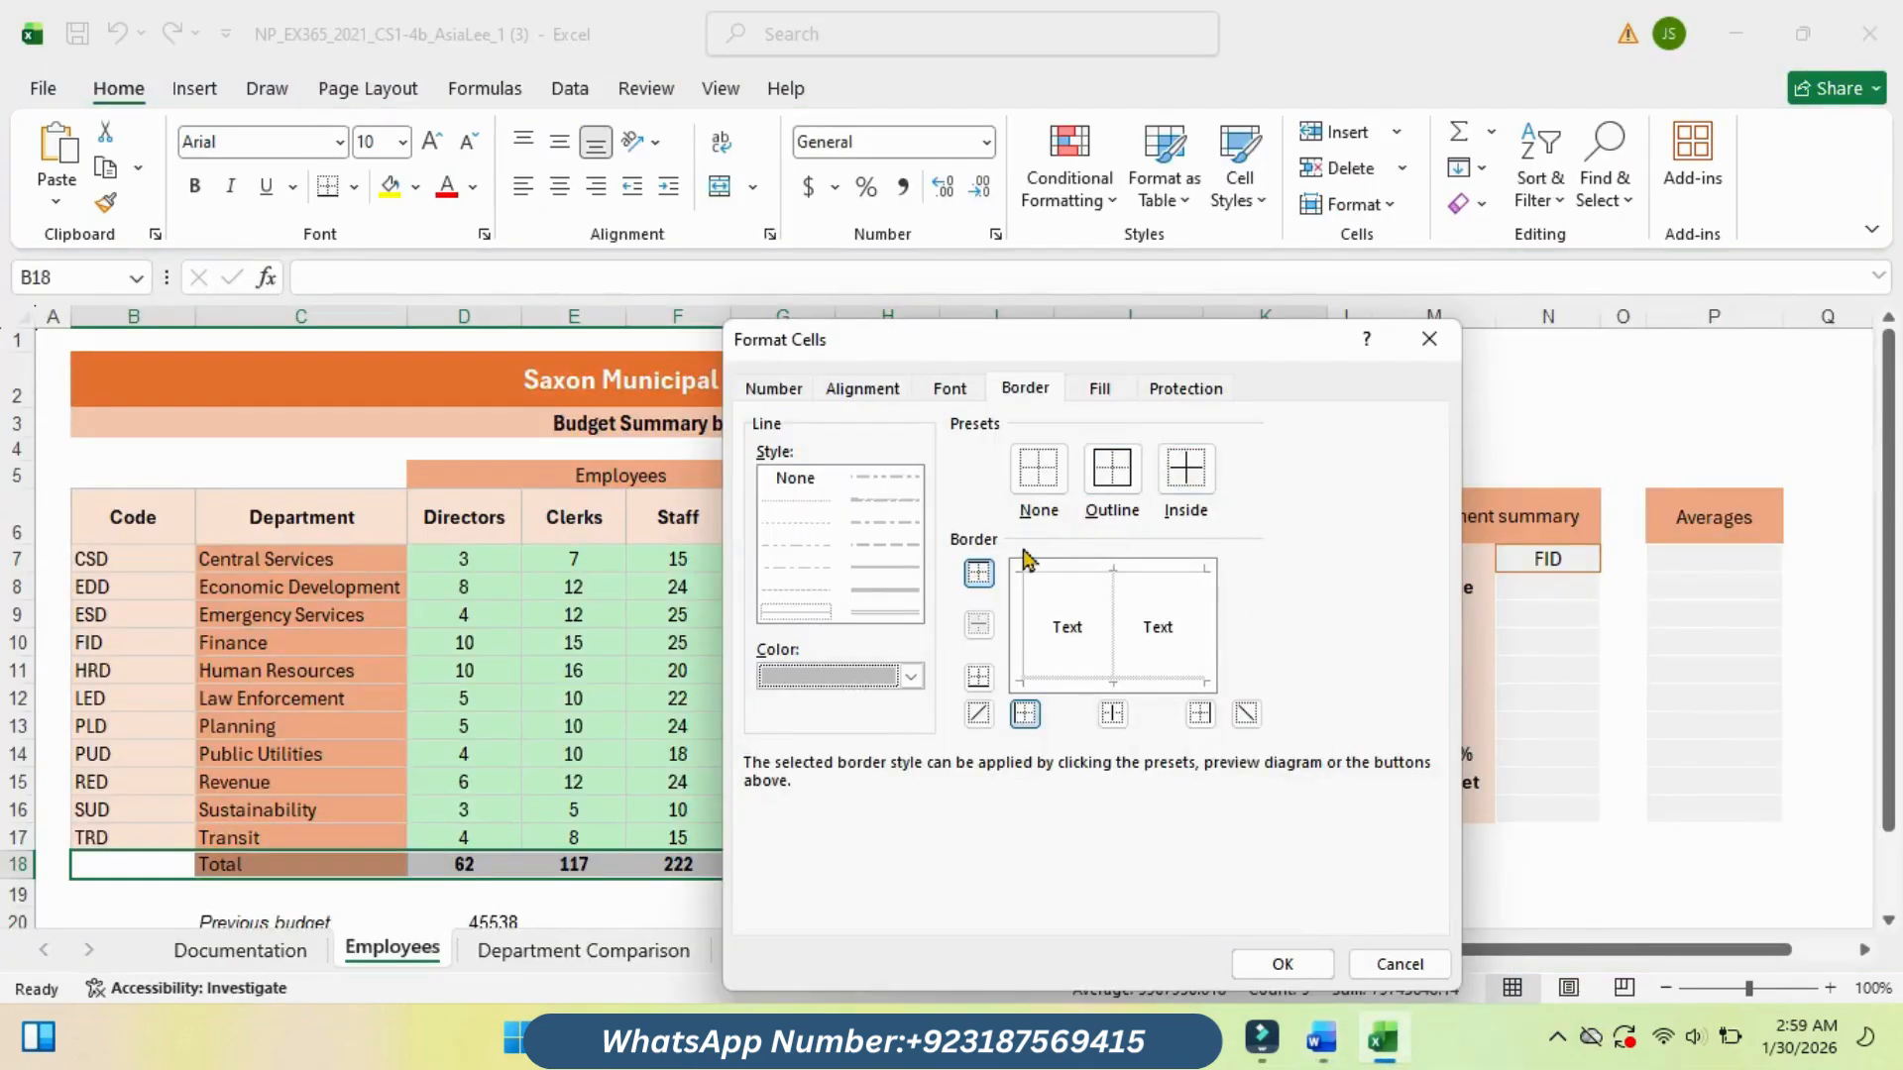
{"action": "left_click", "coordinate": [912, 678]}
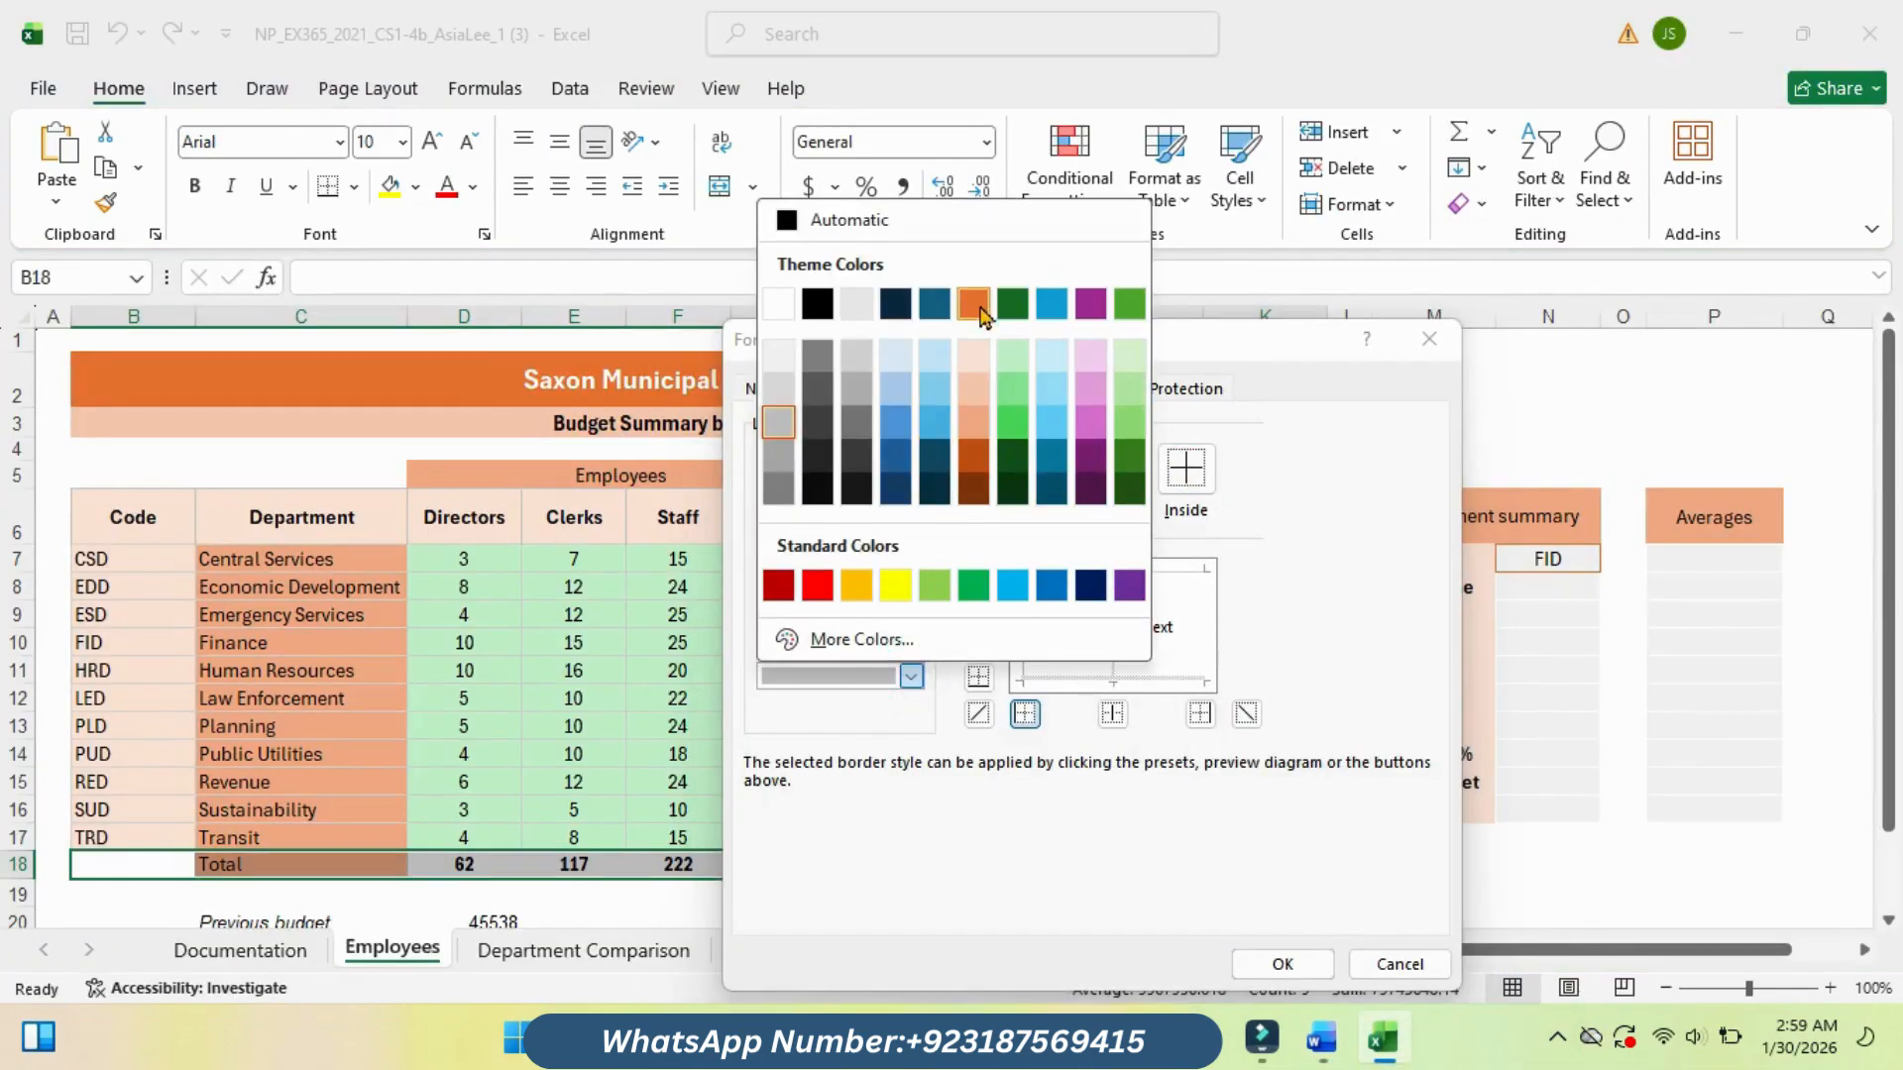
{"action": "left_click", "coordinate": [972, 304]}
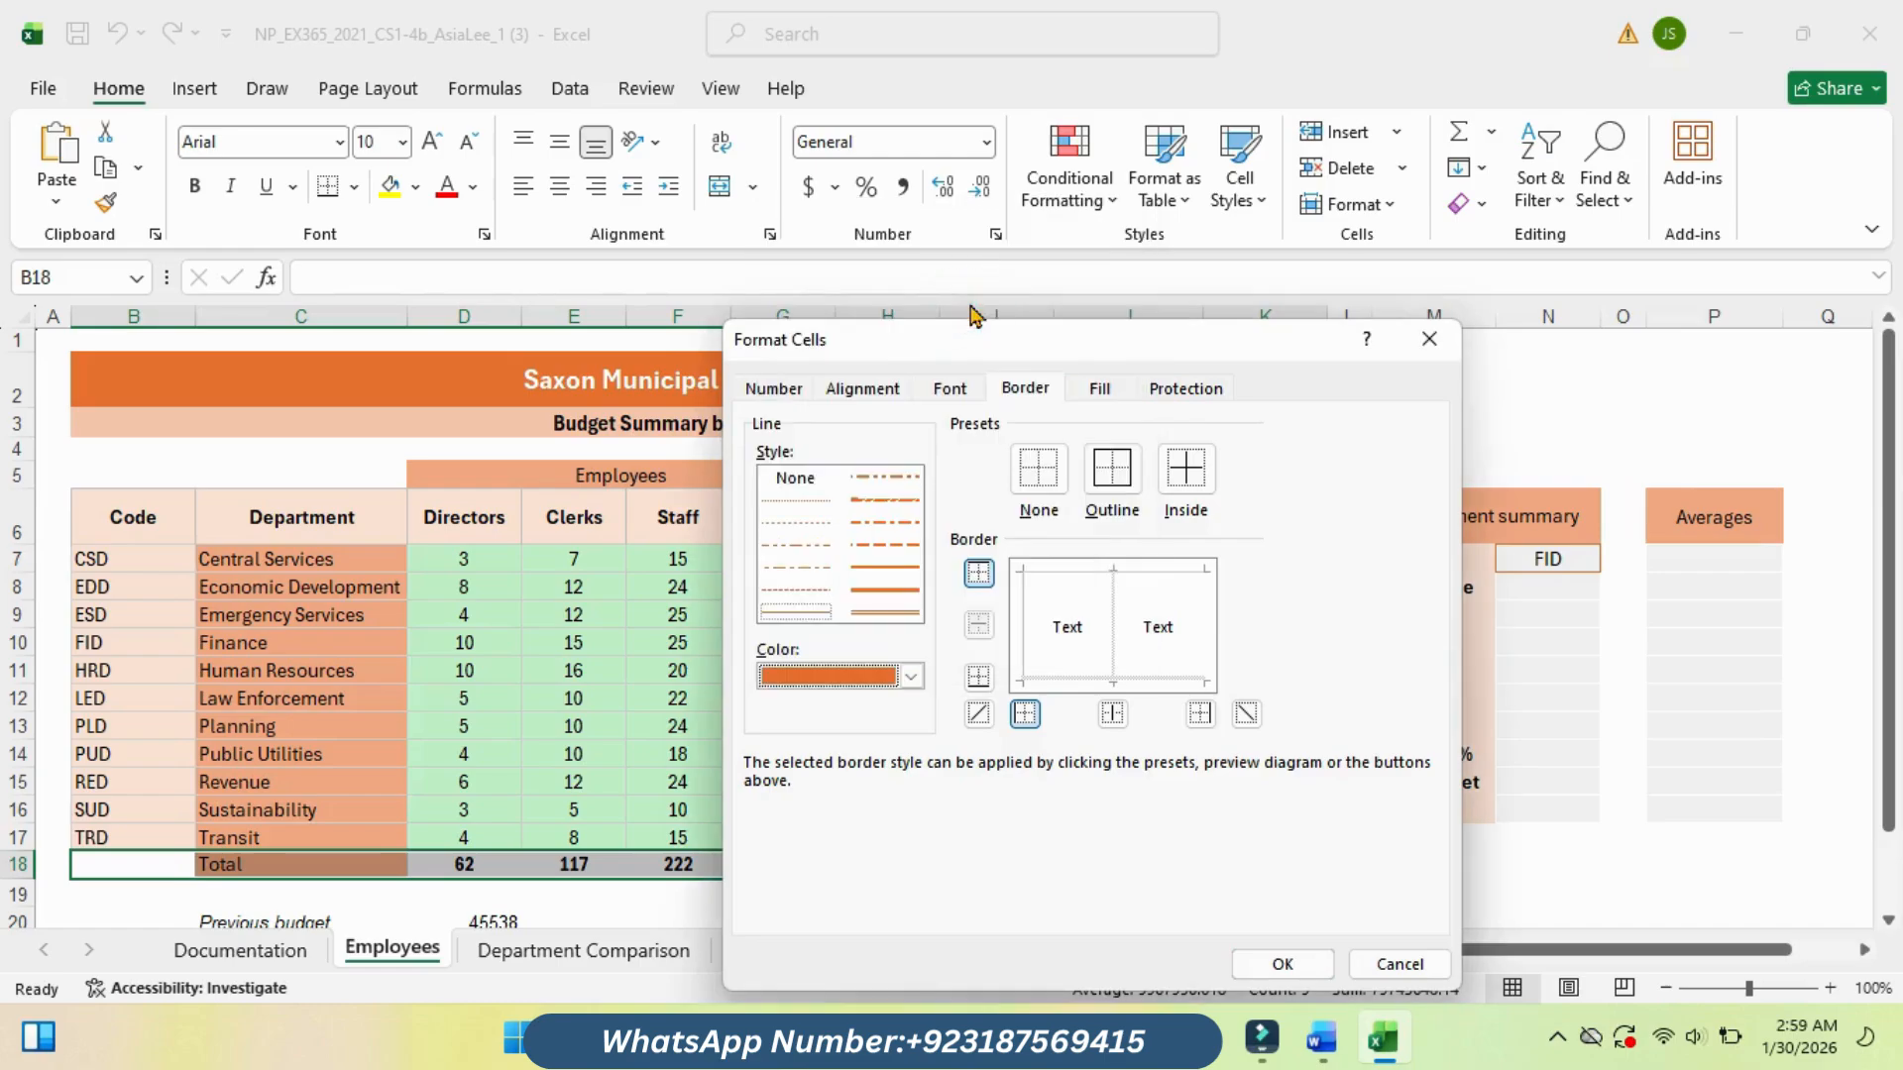
{"action": "left_click", "coordinate": [1281, 966]}
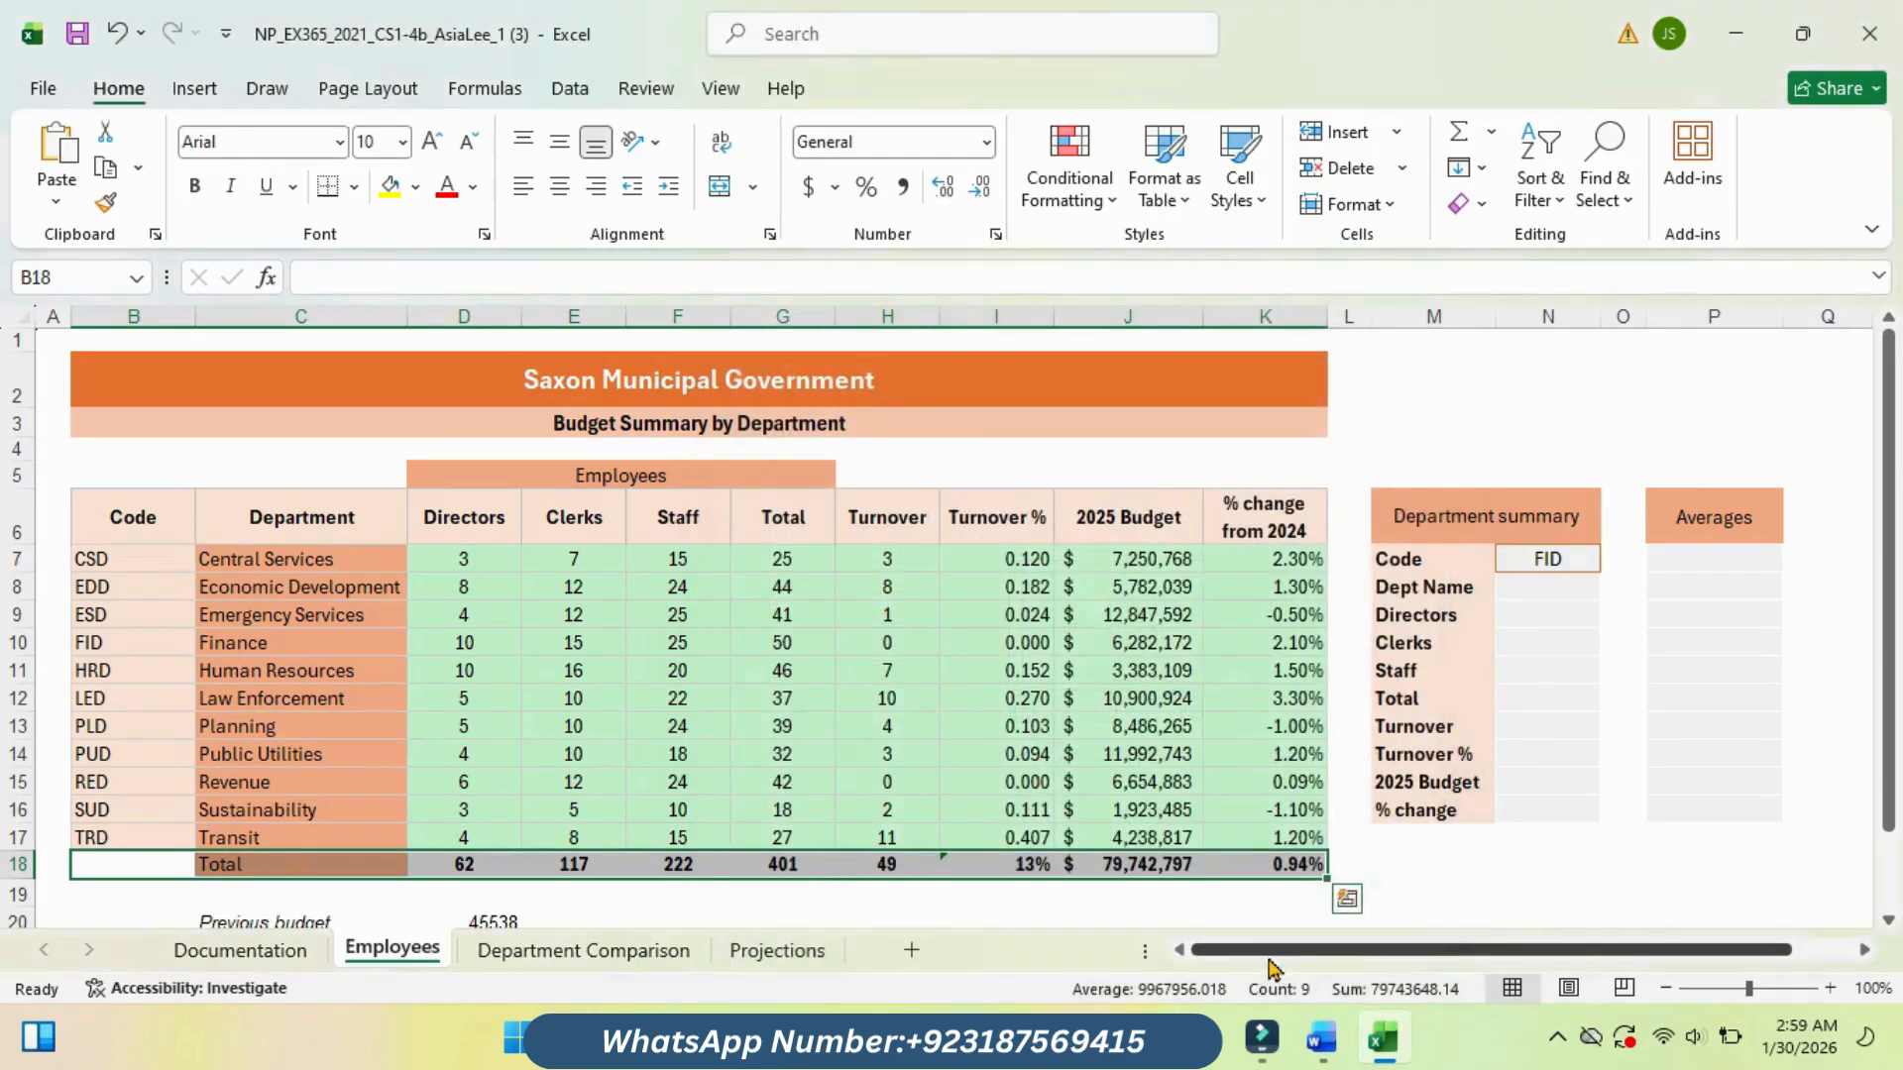
{"action": "left_click", "coordinate": [952, 867]}
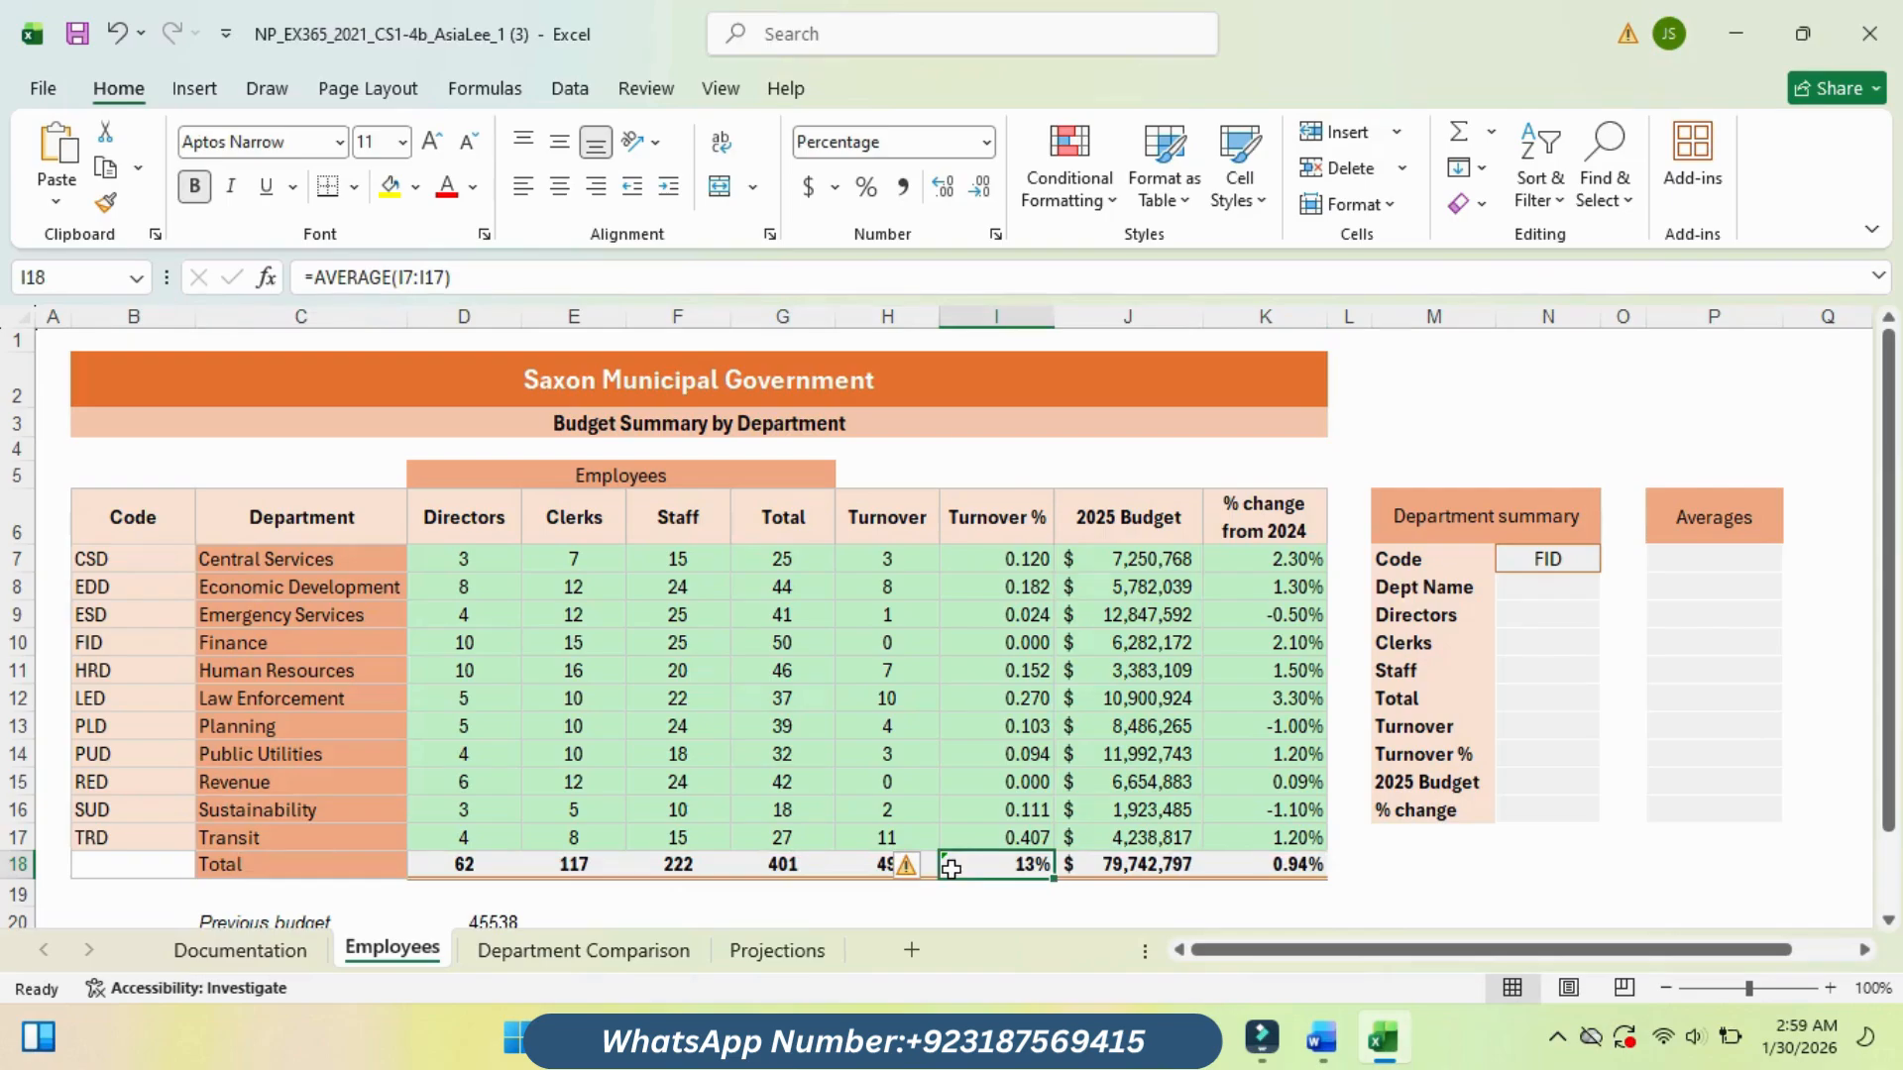
Step: Reread item 9 in Word, return to Excel and add a top border to the Total row cells C18:K18
{"action": "mouse_move", "coordinate": [1318, 1023]}
{"action": "left_click", "coordinate": [1288, 912]}
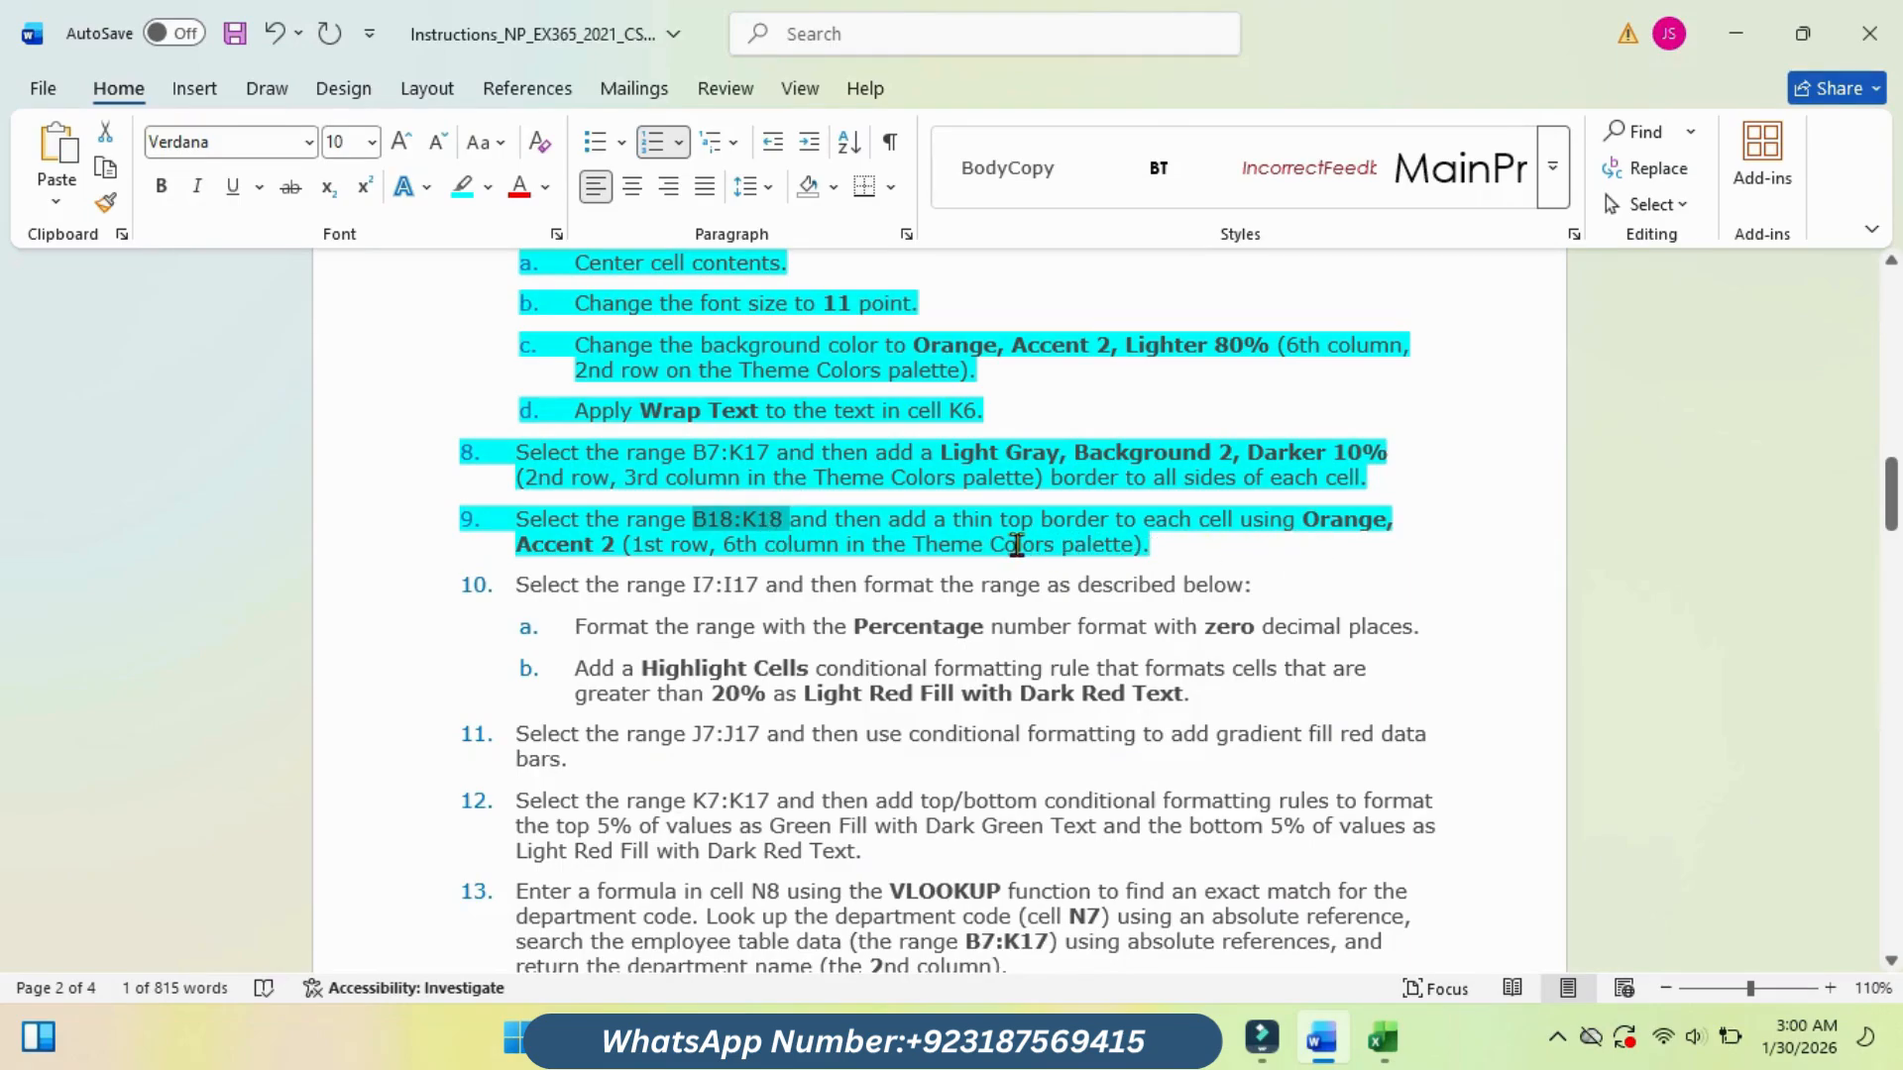
{"action": "mouse_move", "coordinate": [1383, 1038]}
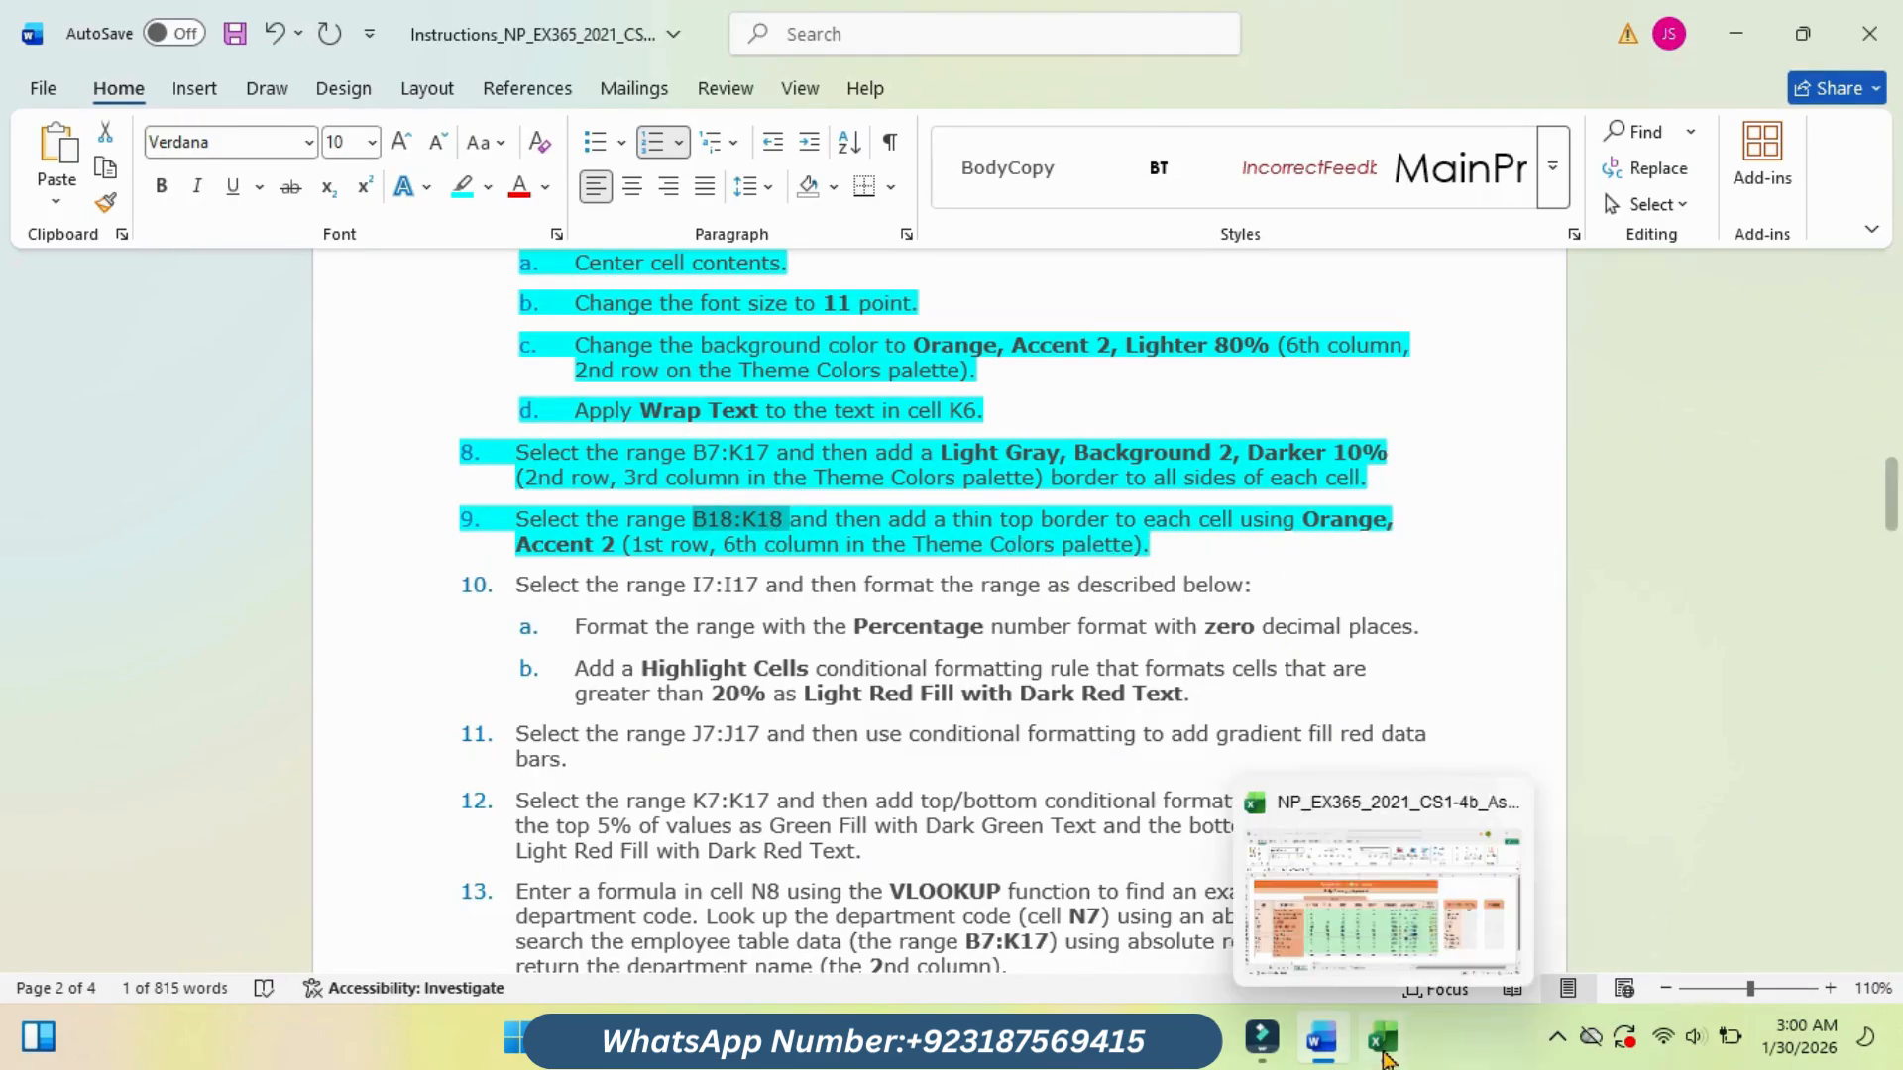
{"action": "left_click", "coordinate": [1348, 932]}
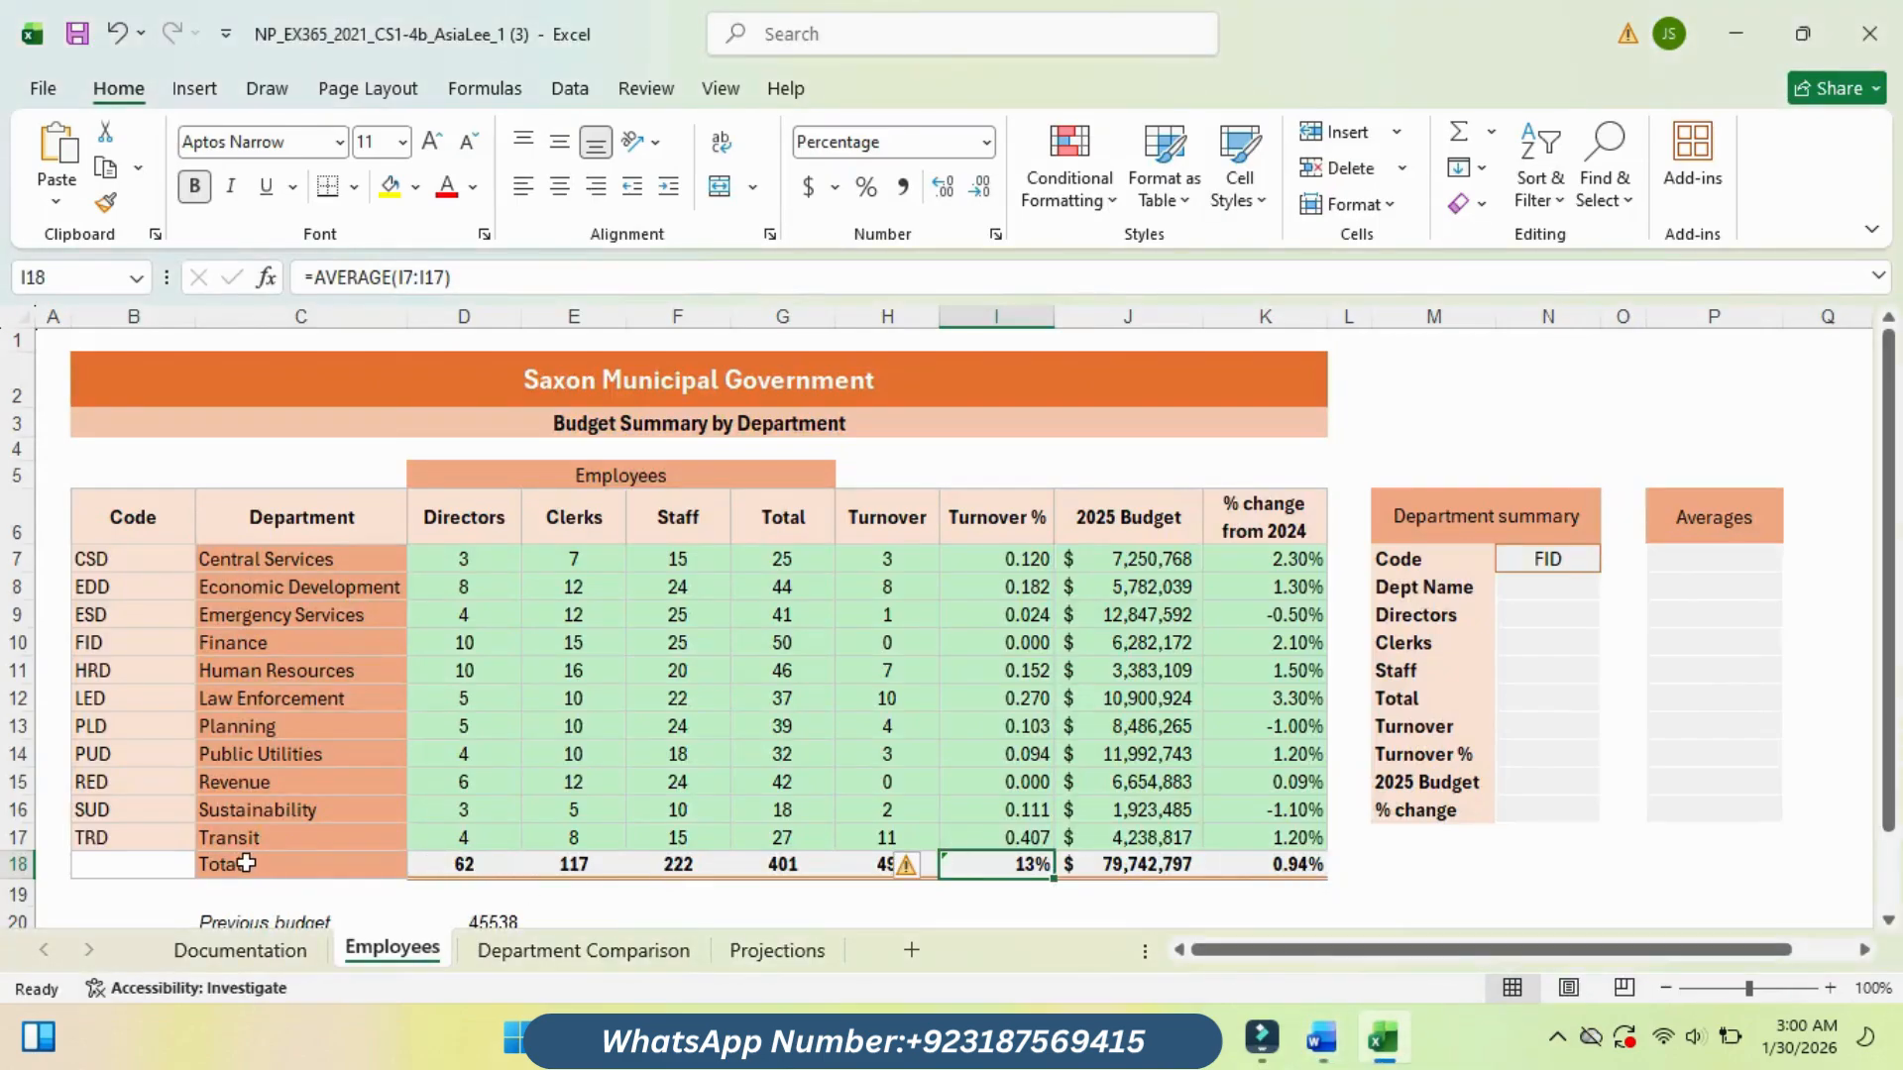
{"action": "left_click_drag", "start_coordinate": [246, 863], "coordinate": [1278, 865]}
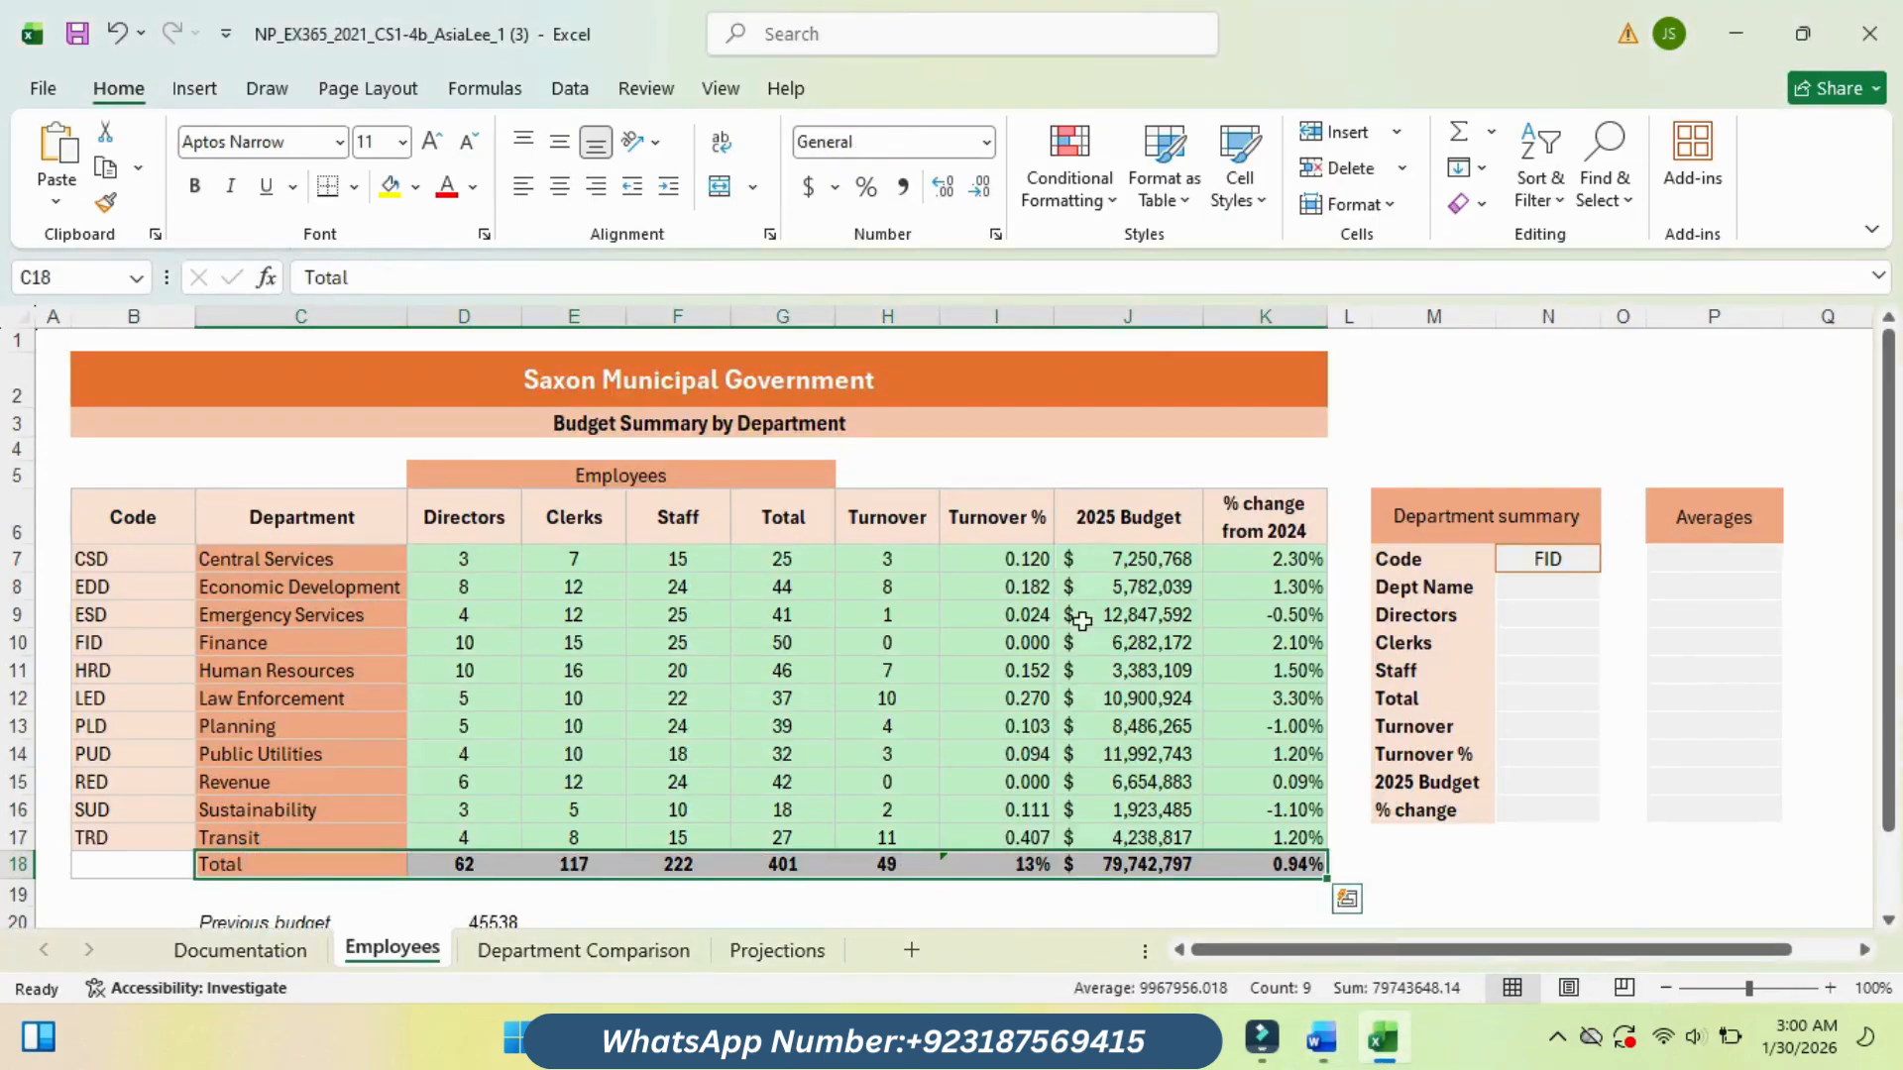
{"action": "left_click", "coordinate": [355, 187]}
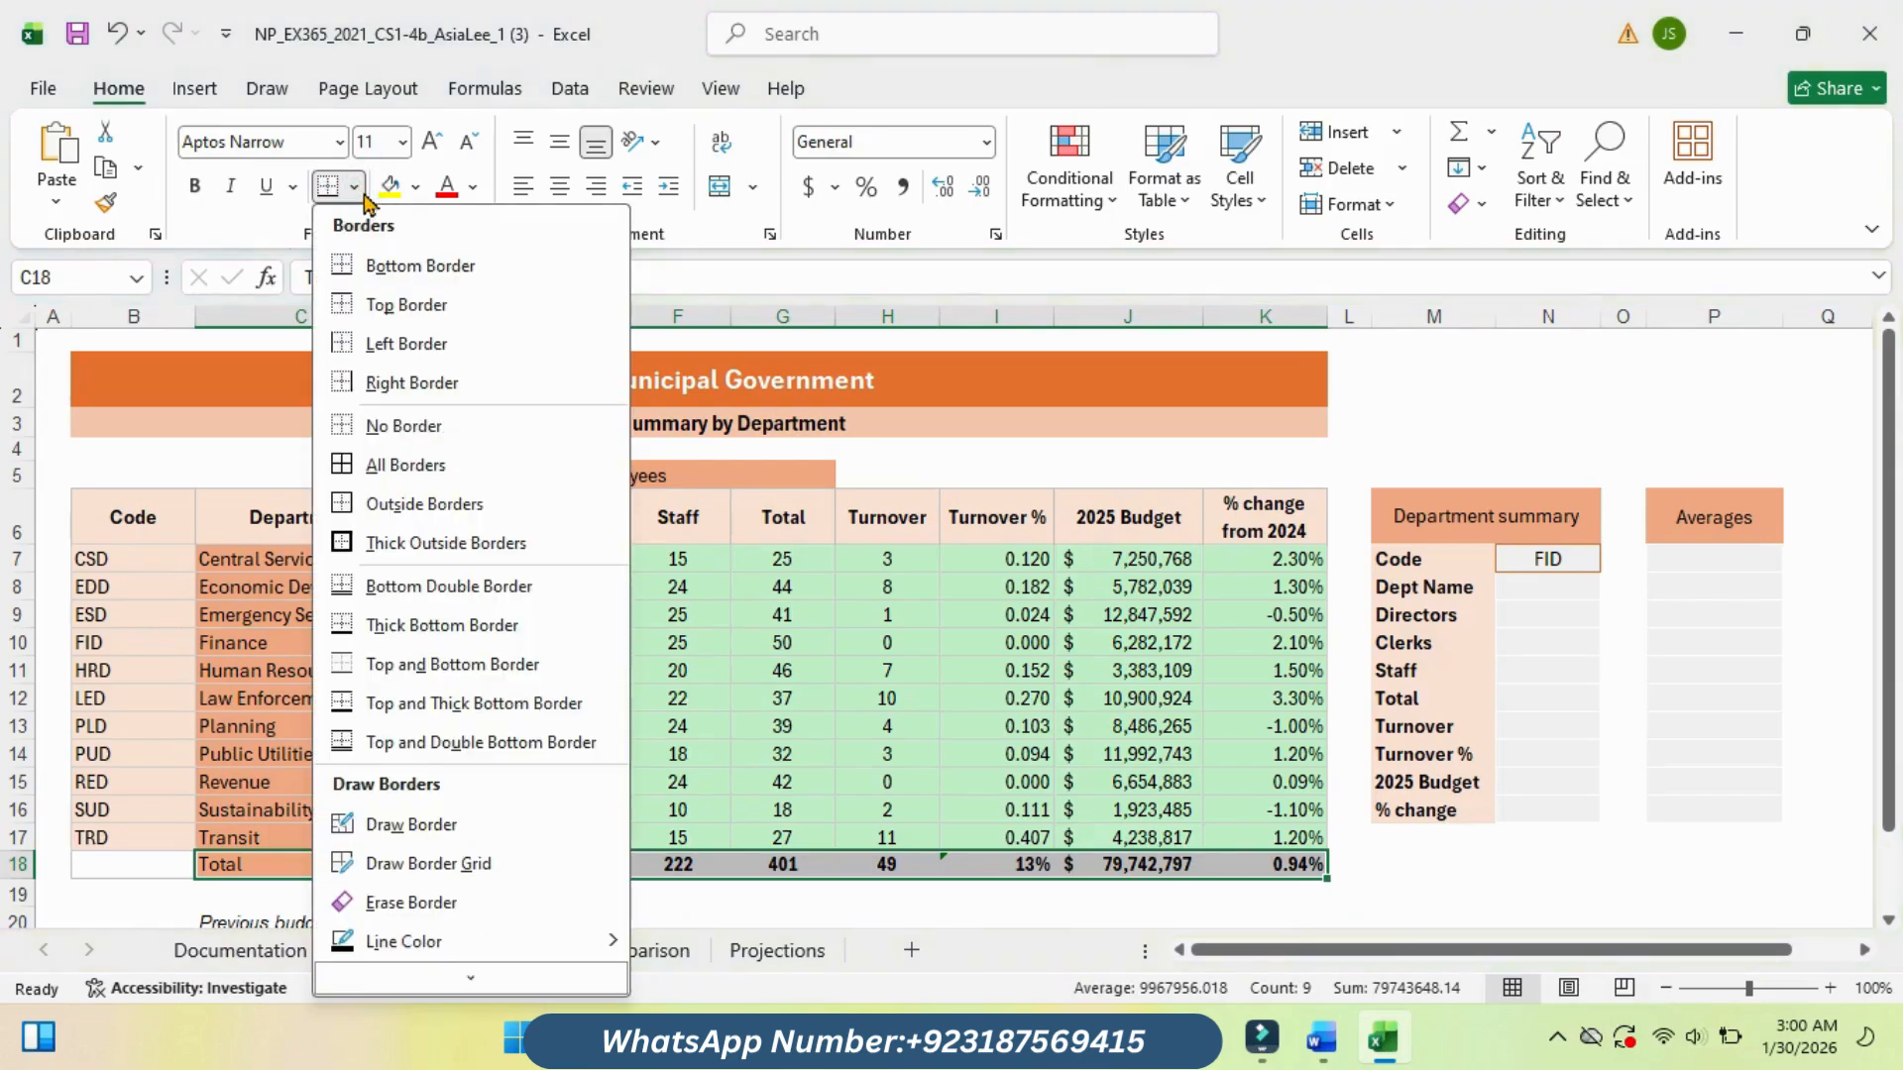
{"action": "left_click", "coordinate": [424, 303]}
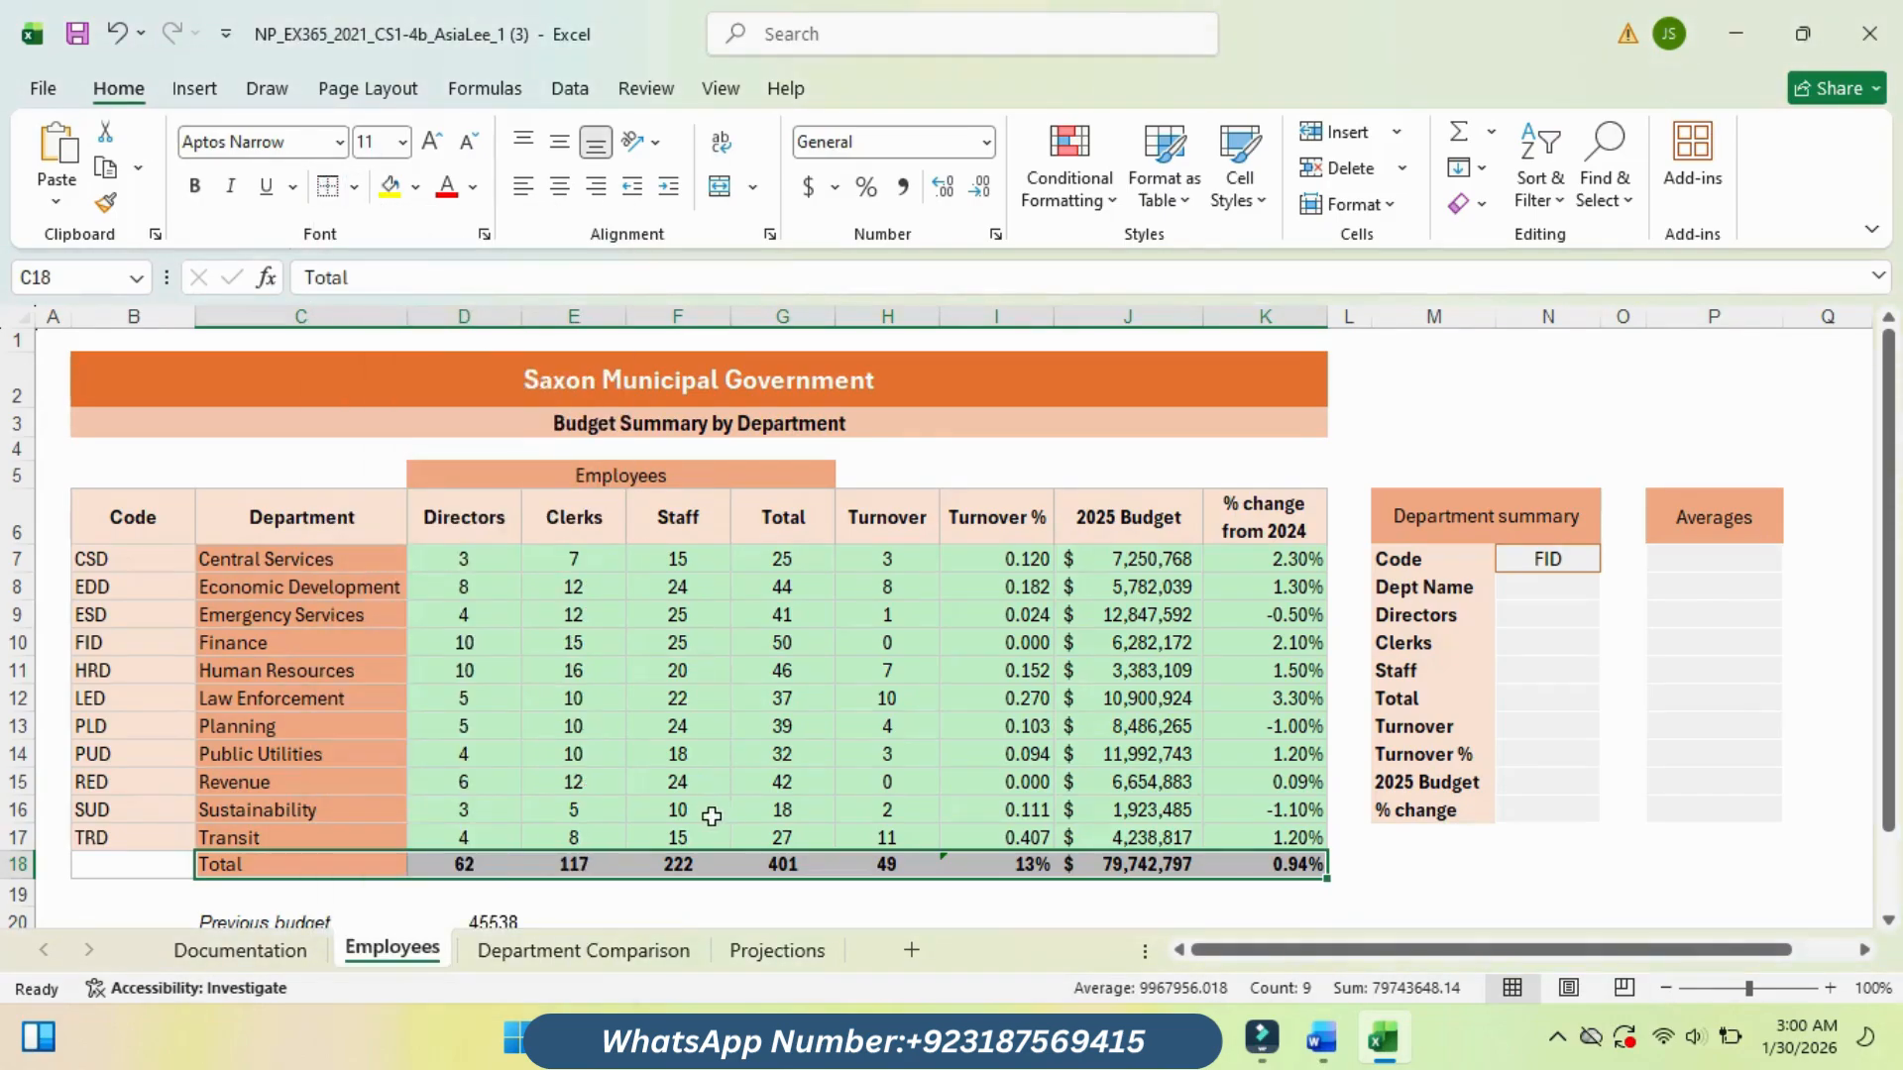
{"action": "left_click", "coordinate": [691, 866]}
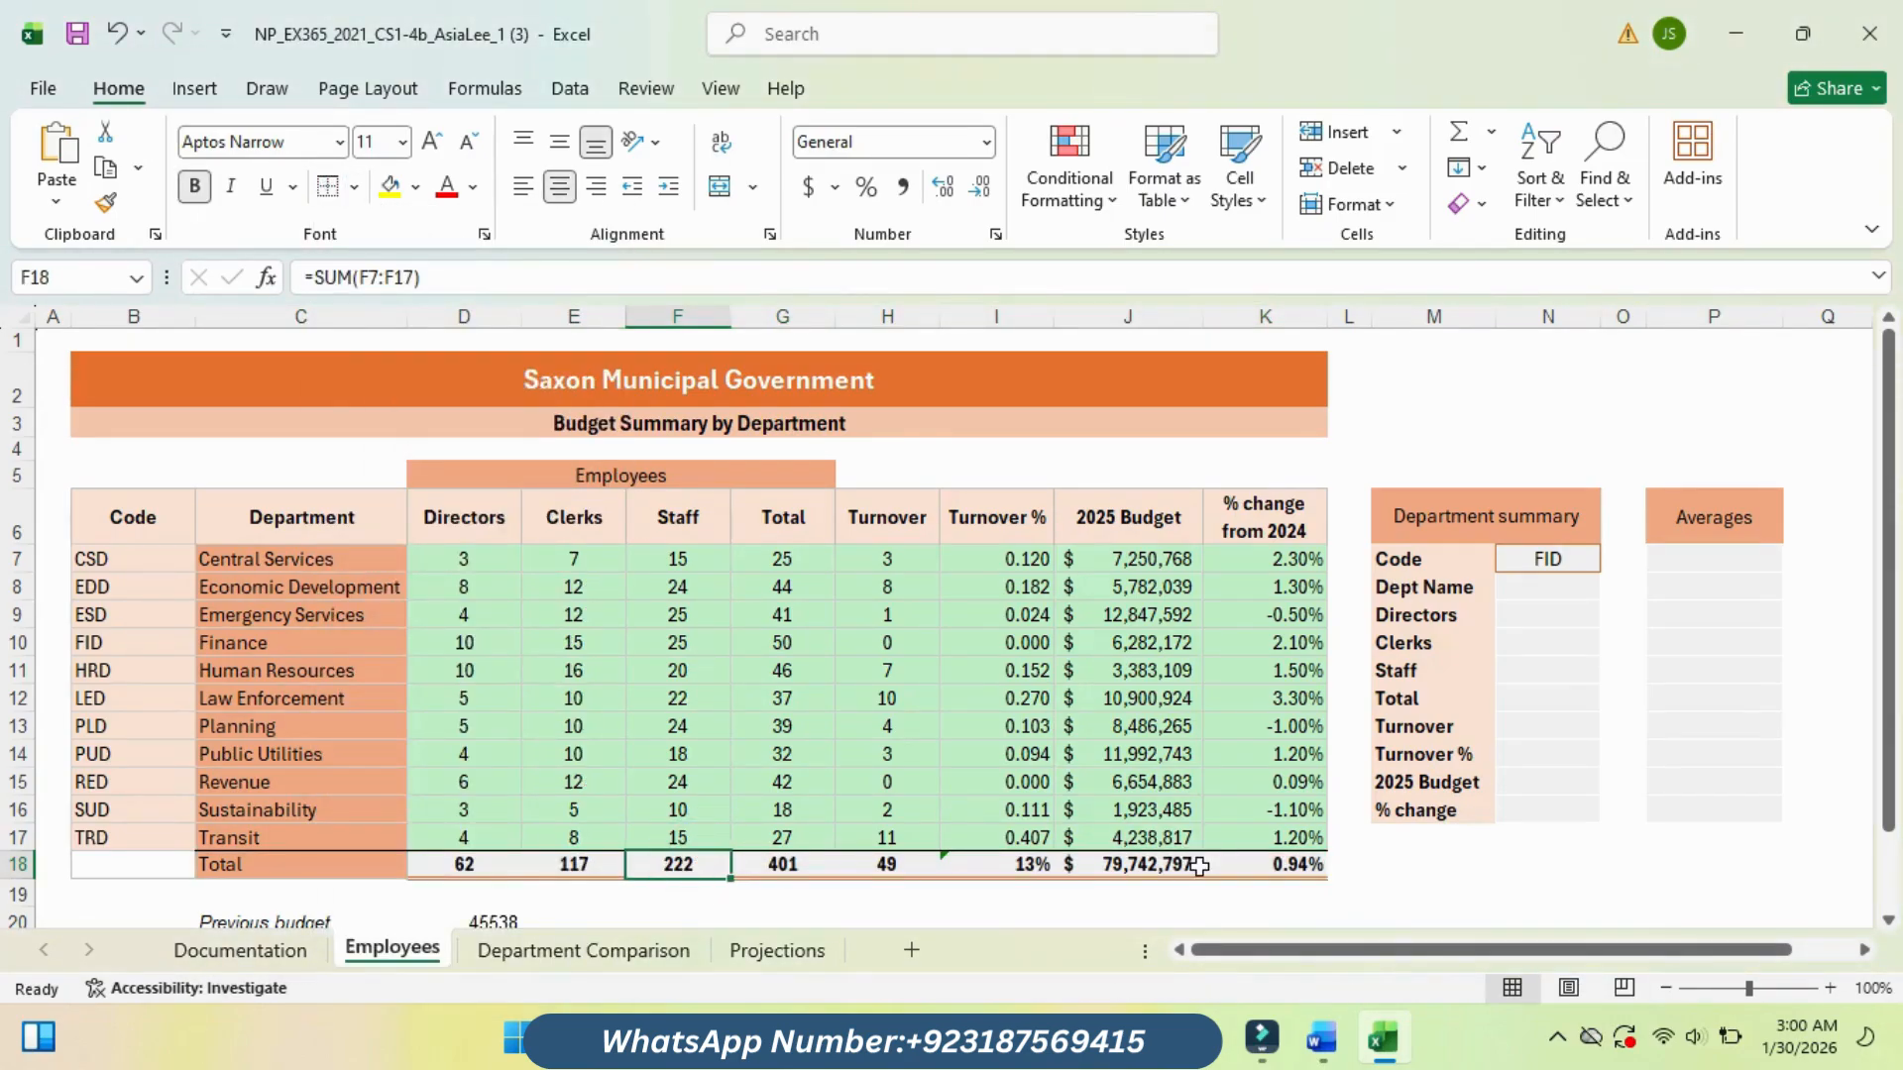
Step: Switch to Word and highlight item 10a, the Percentage number format instruction, in turquoise
{"action": "left_click", "coordinate": [1323, 1038]}
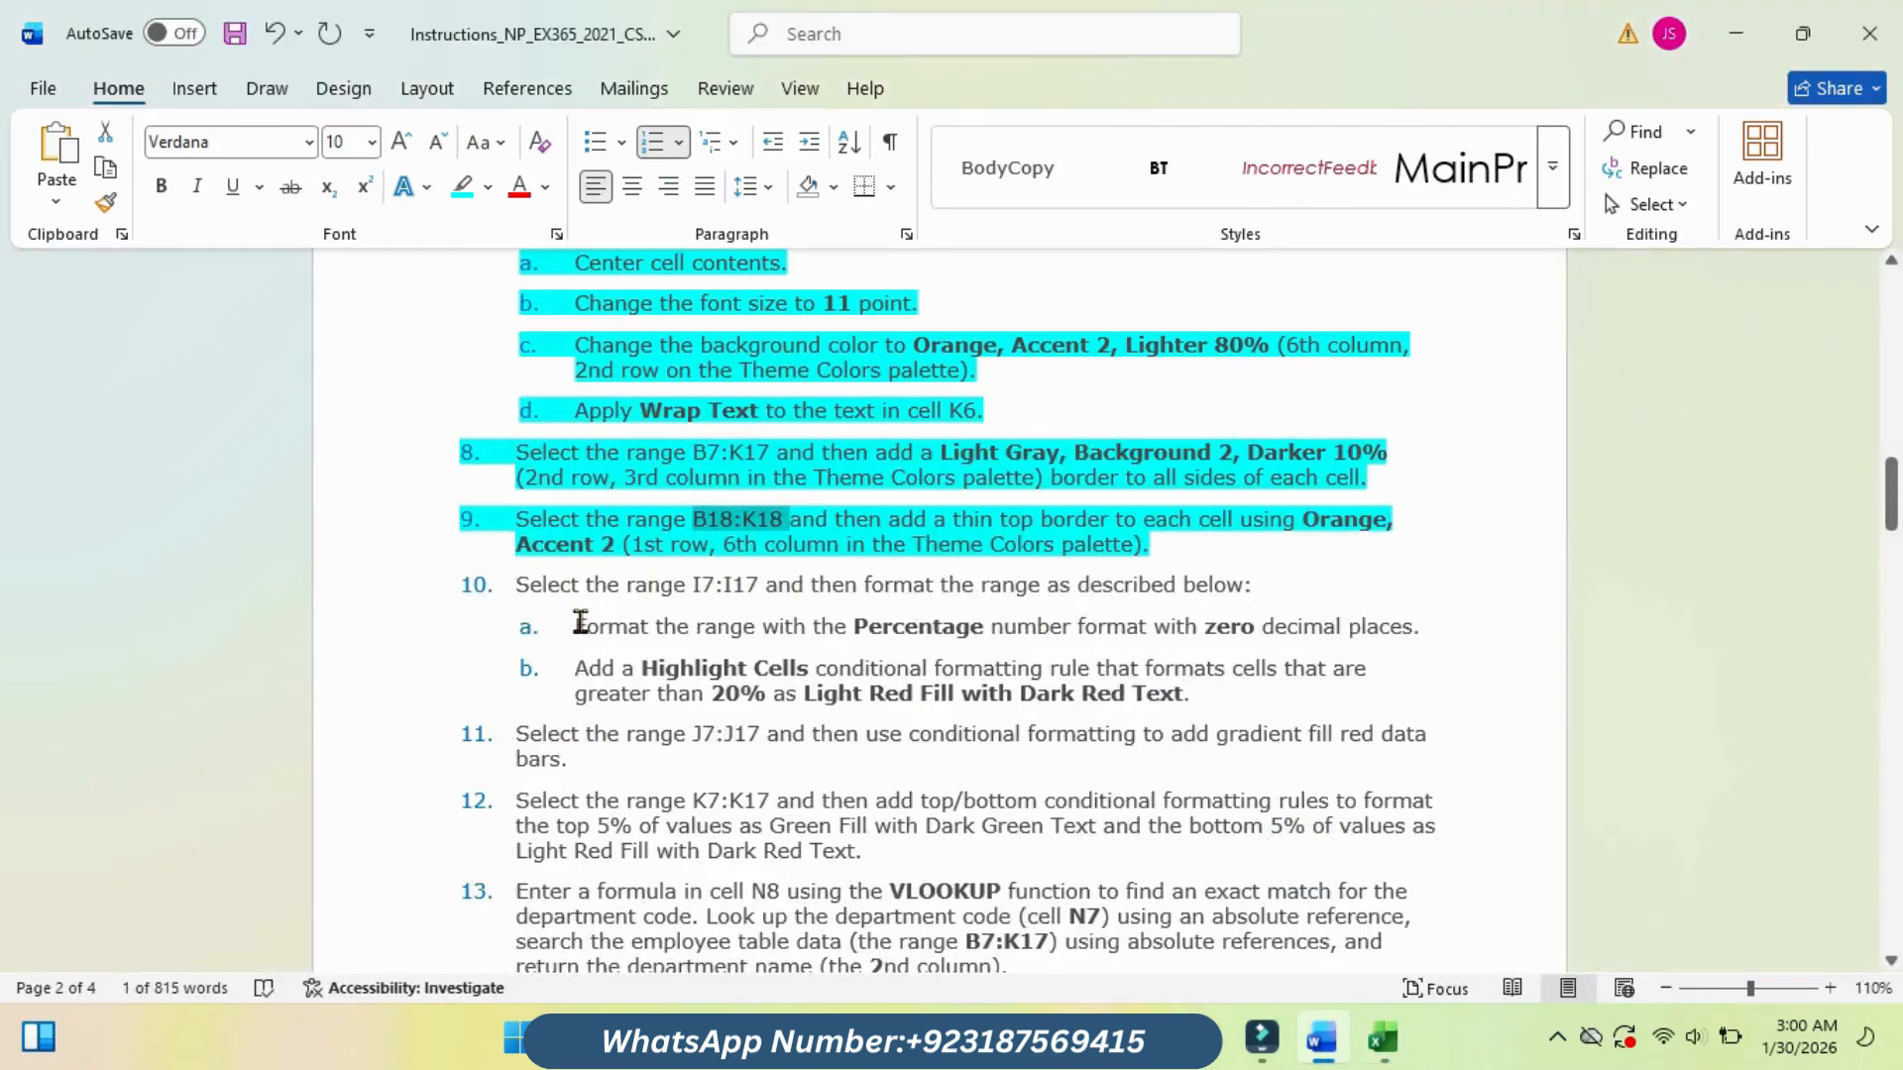
{"action": "left_click_drag", "start_coordinate": [580, 621], "coordinate": [1452, 626]}
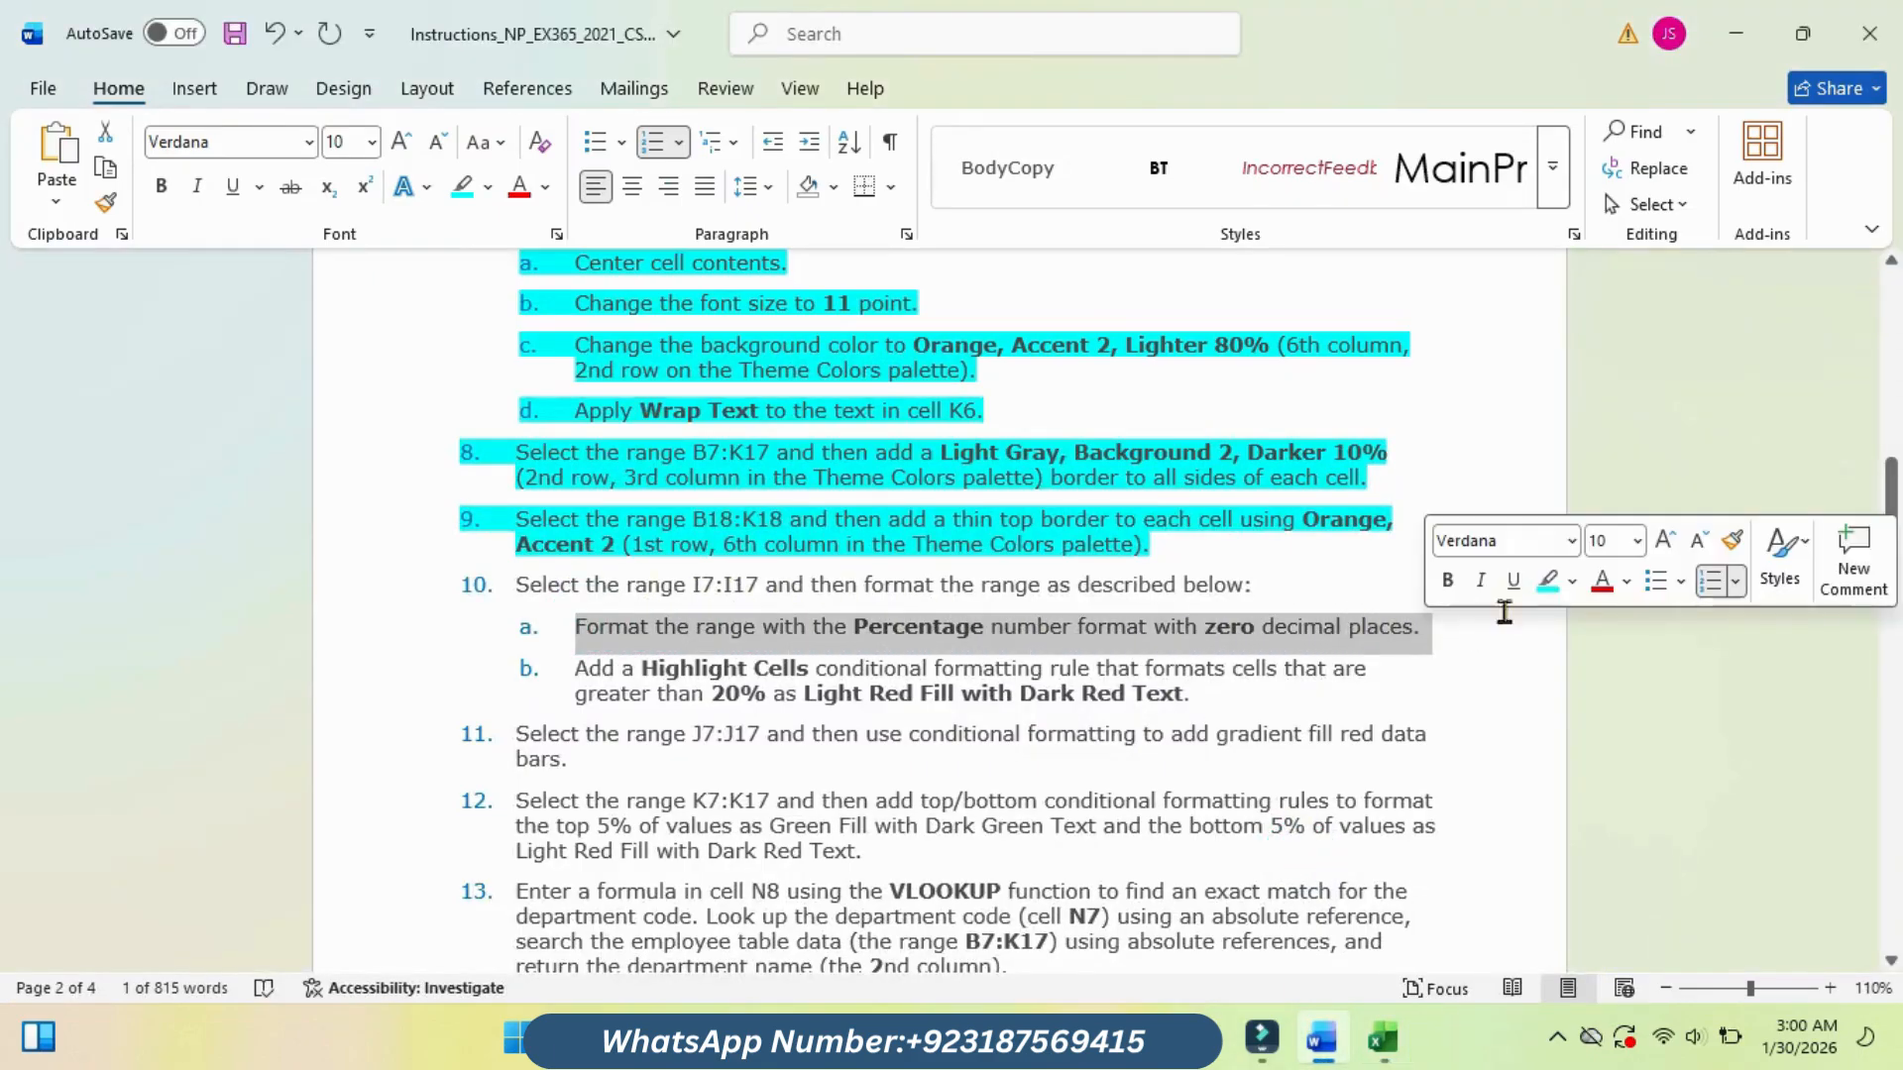
{"action": "left_click", "coordinate": [1547, 579]}
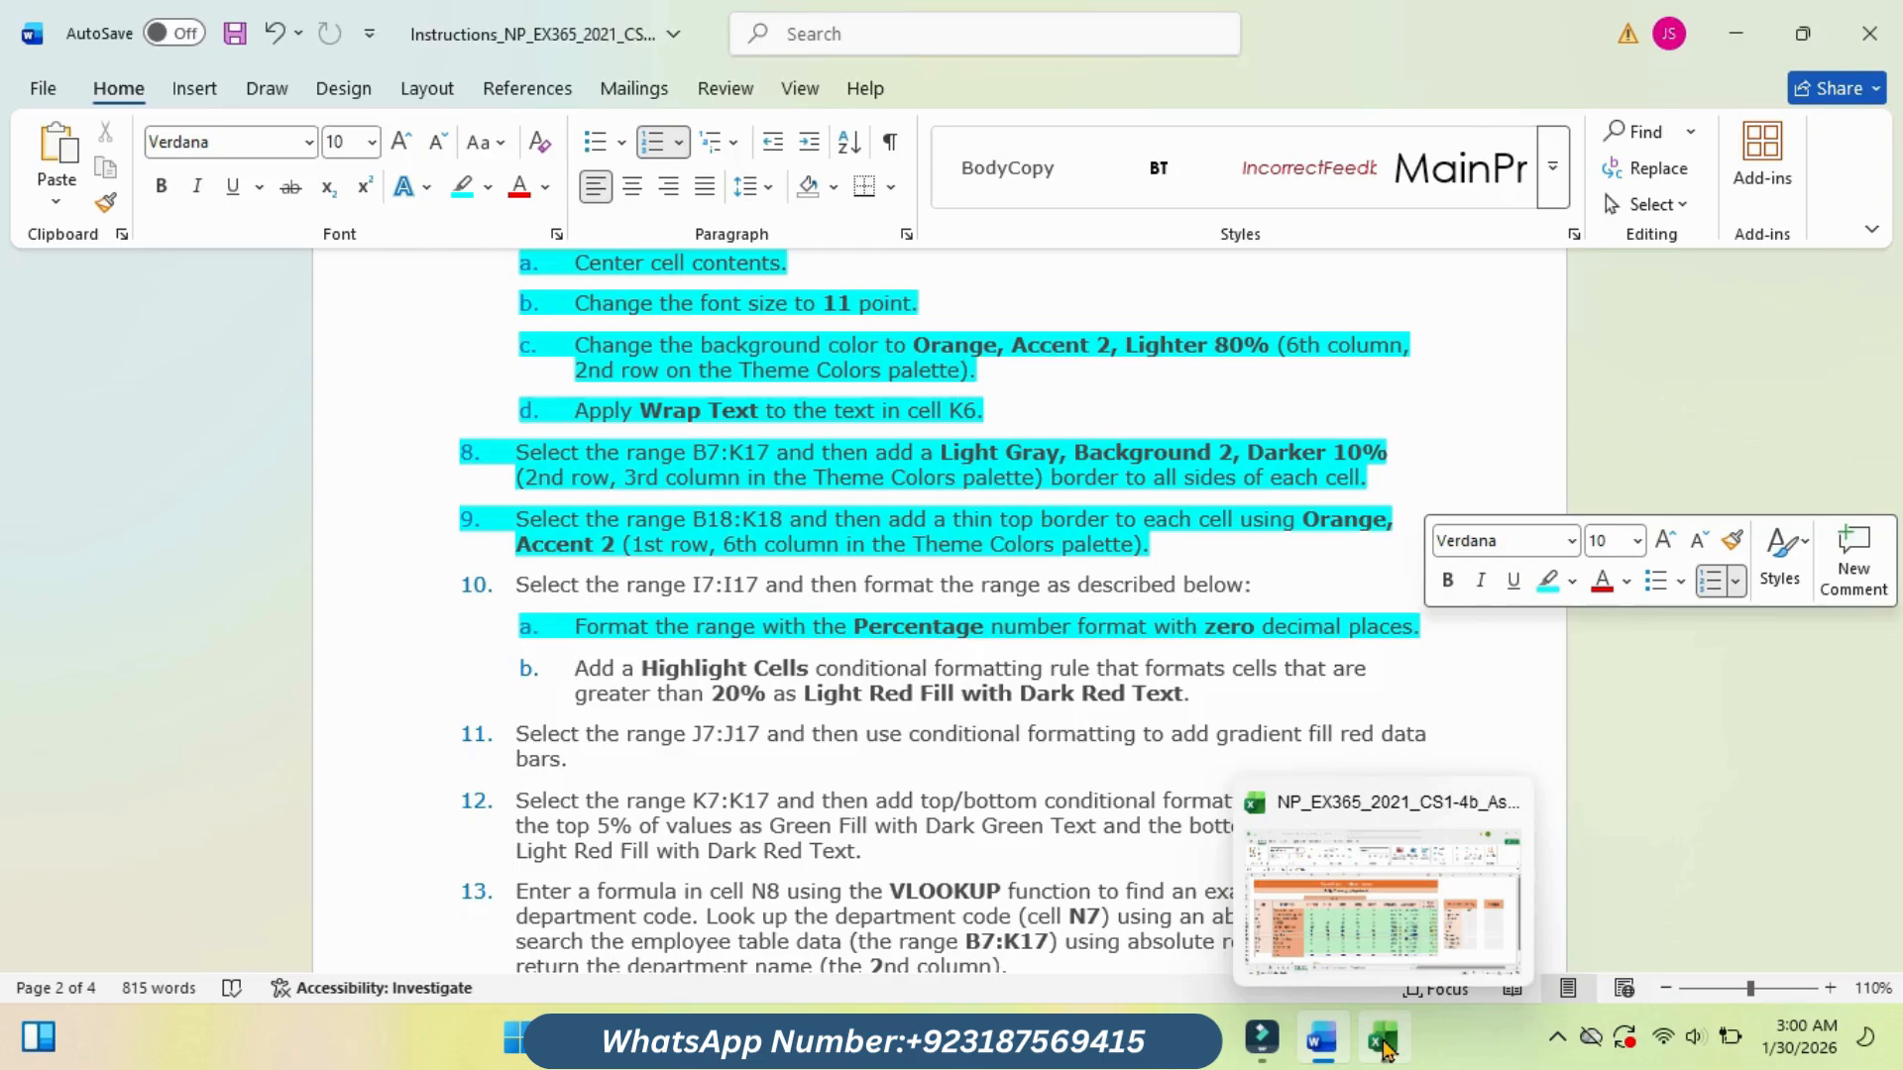
Step: Switch to Excel and format the Turnover % range I7:I17 as Percentage with zero decimal places
{"action": "left_click", "coordinate": [1386, 1043]}
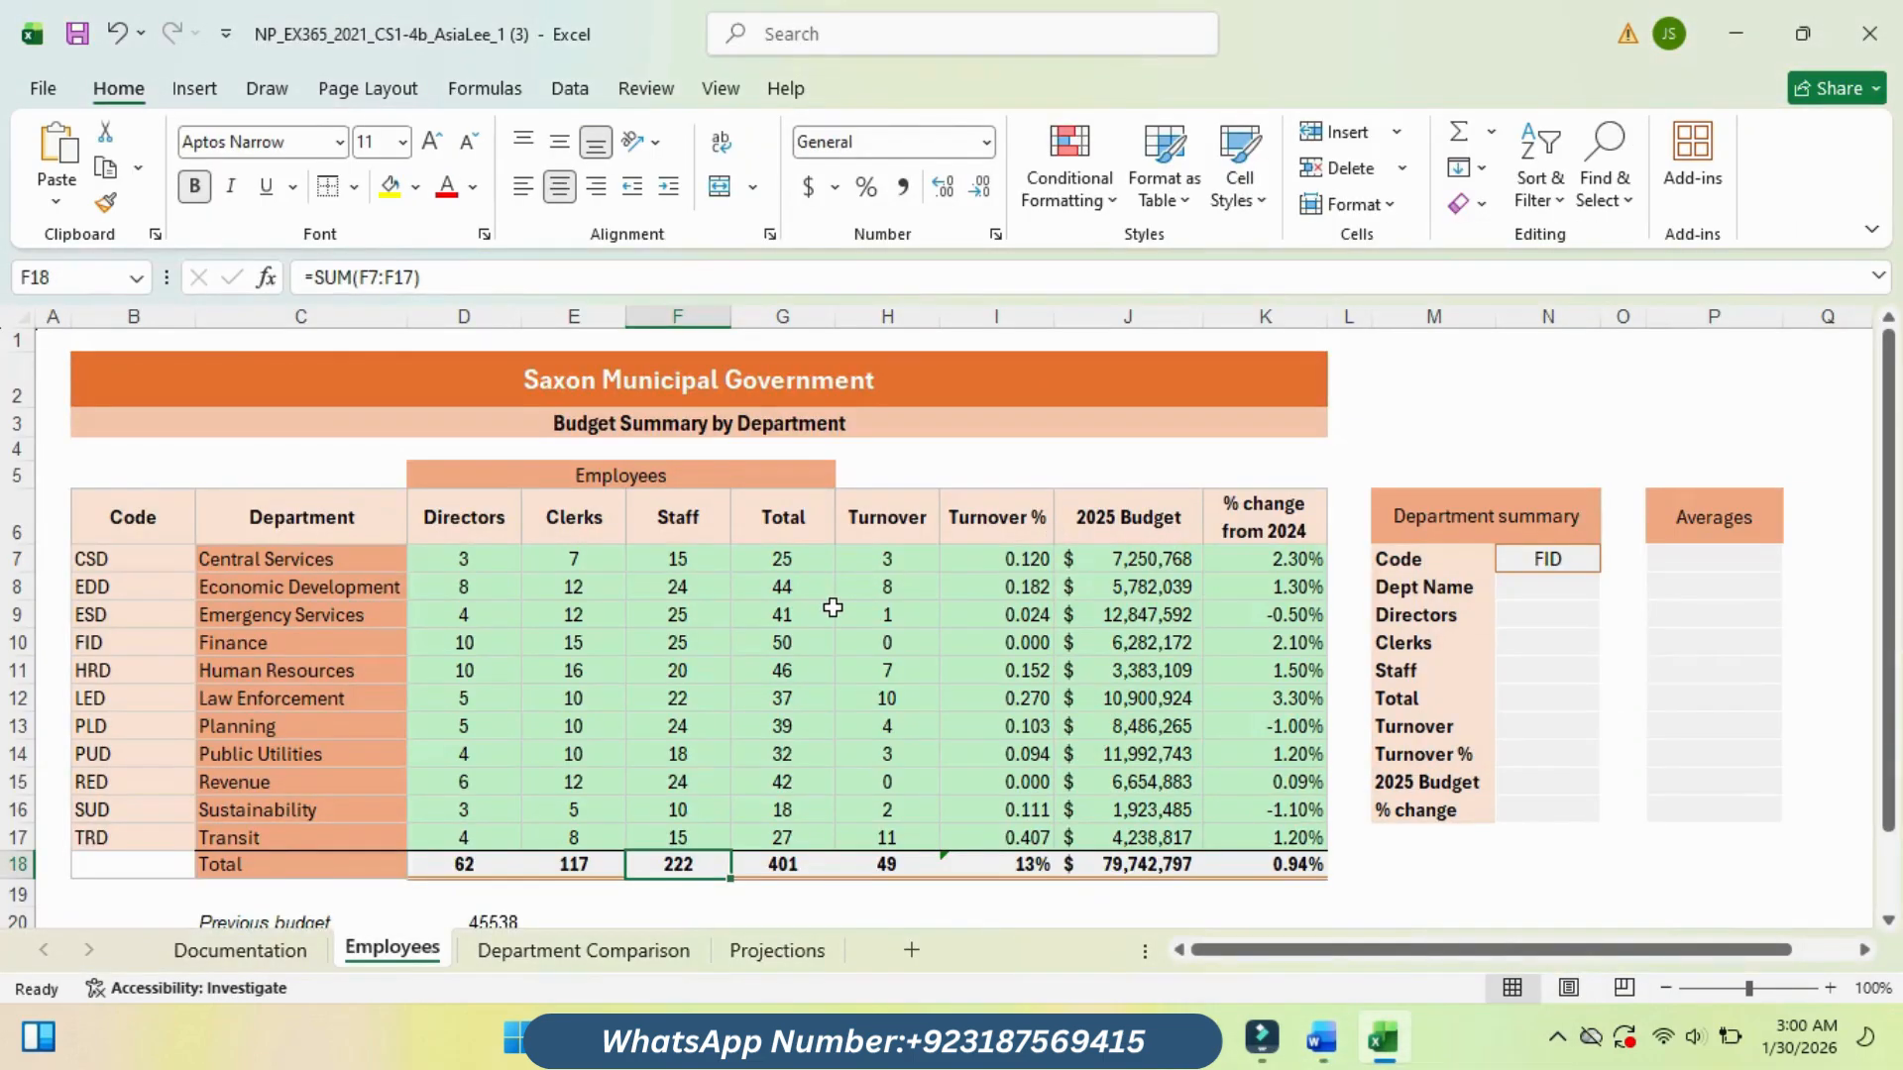
{"action": "left_click_drag", "start_coordinate": [1015, 559], "coordinate": [1036, 833]}
{"action": "right_click", "coordinate": [1022, 768]}
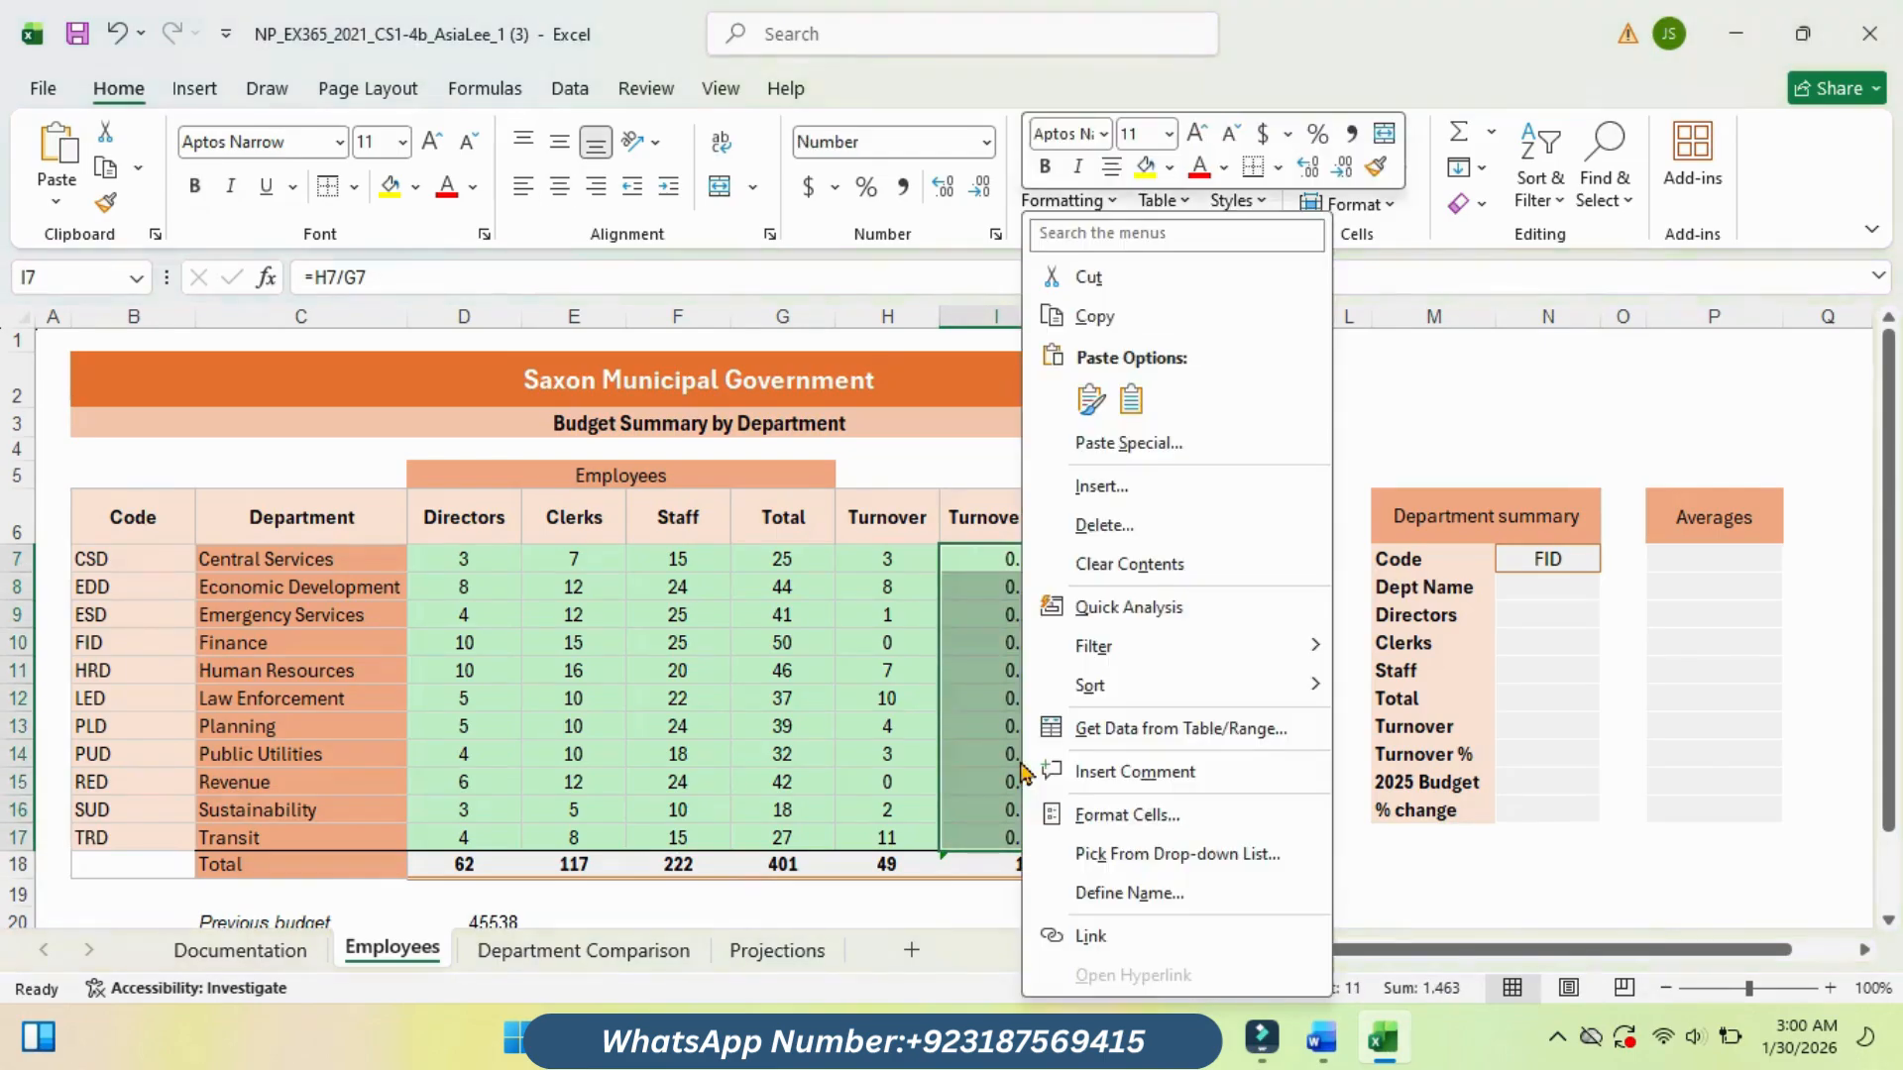
{"action": "left_click", "coordinate": [1120, 815]}
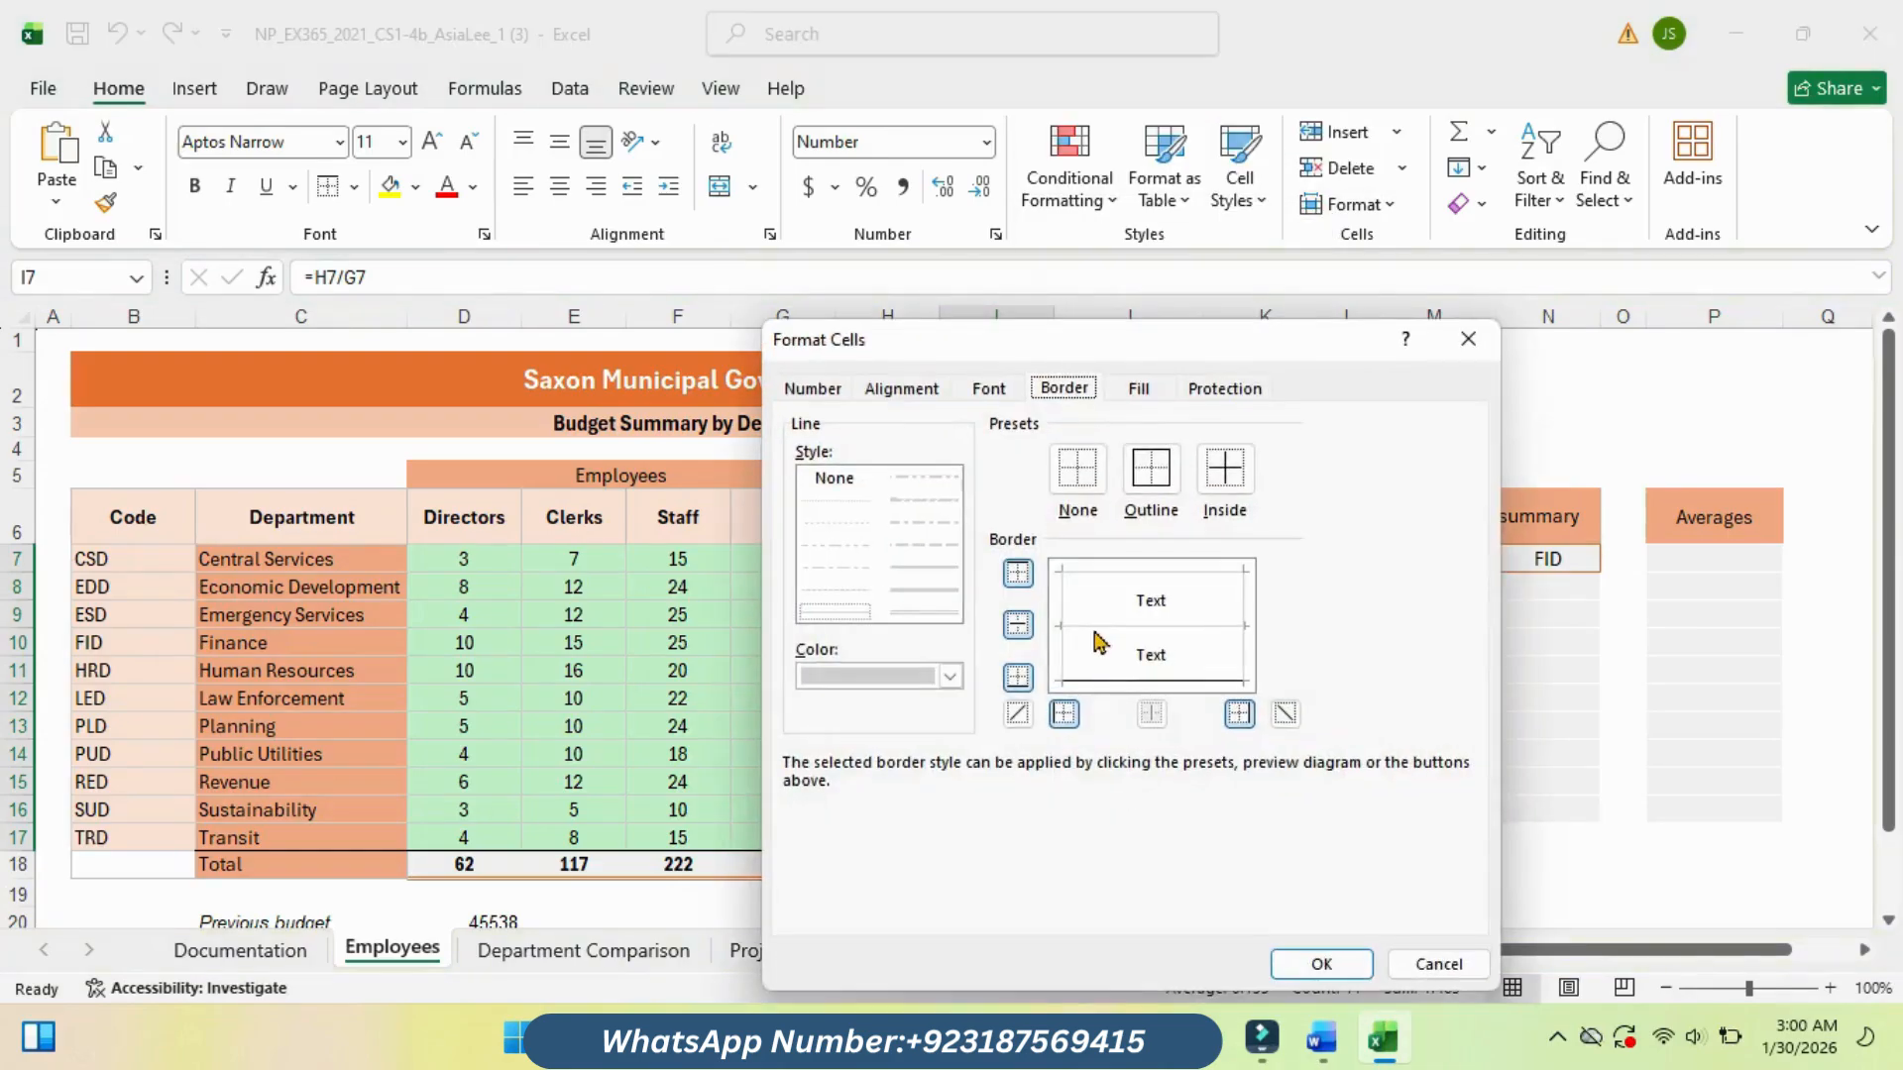
{"action": "left_click_drag", "start_coordinate": [1047, 357], "coordinate": [887, 213]}
{"action": "left_click", "coordinate": [662, 249]}
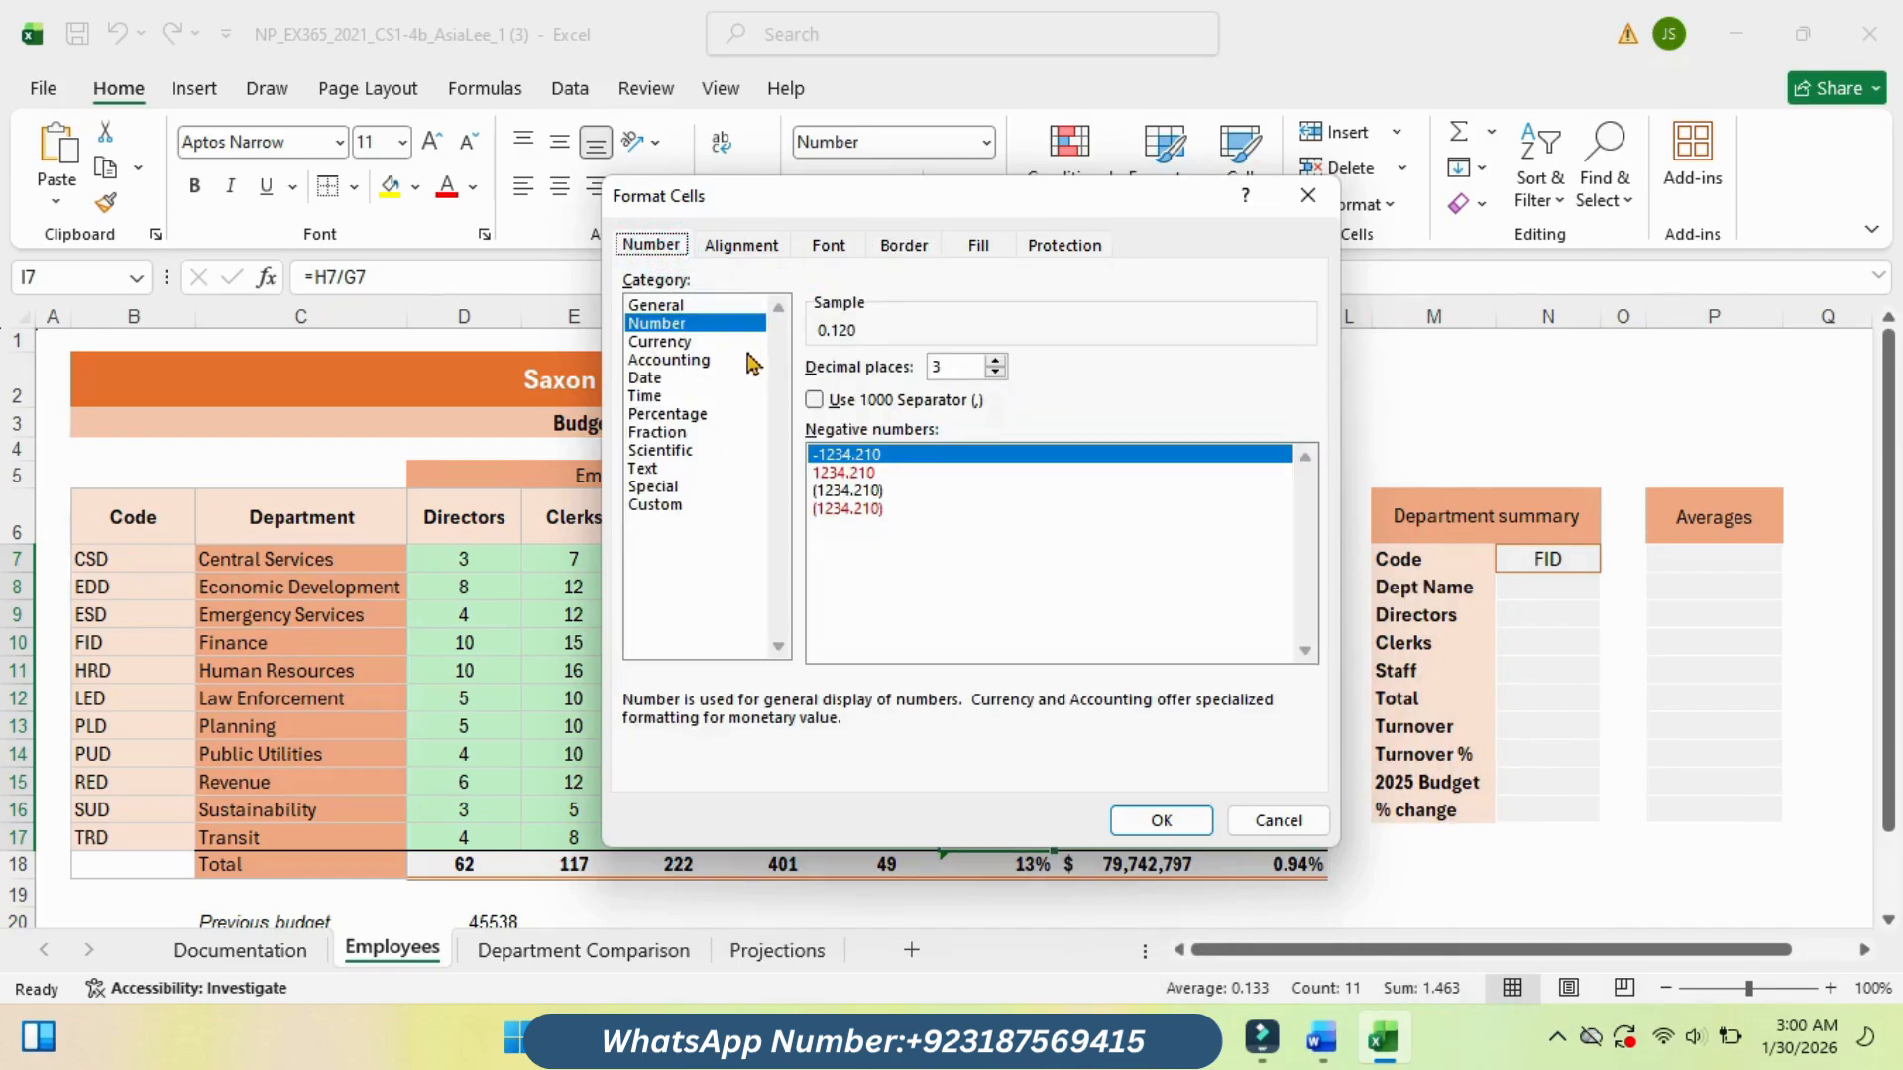
{"action": "left_click", "coordinate": [684, 414]}
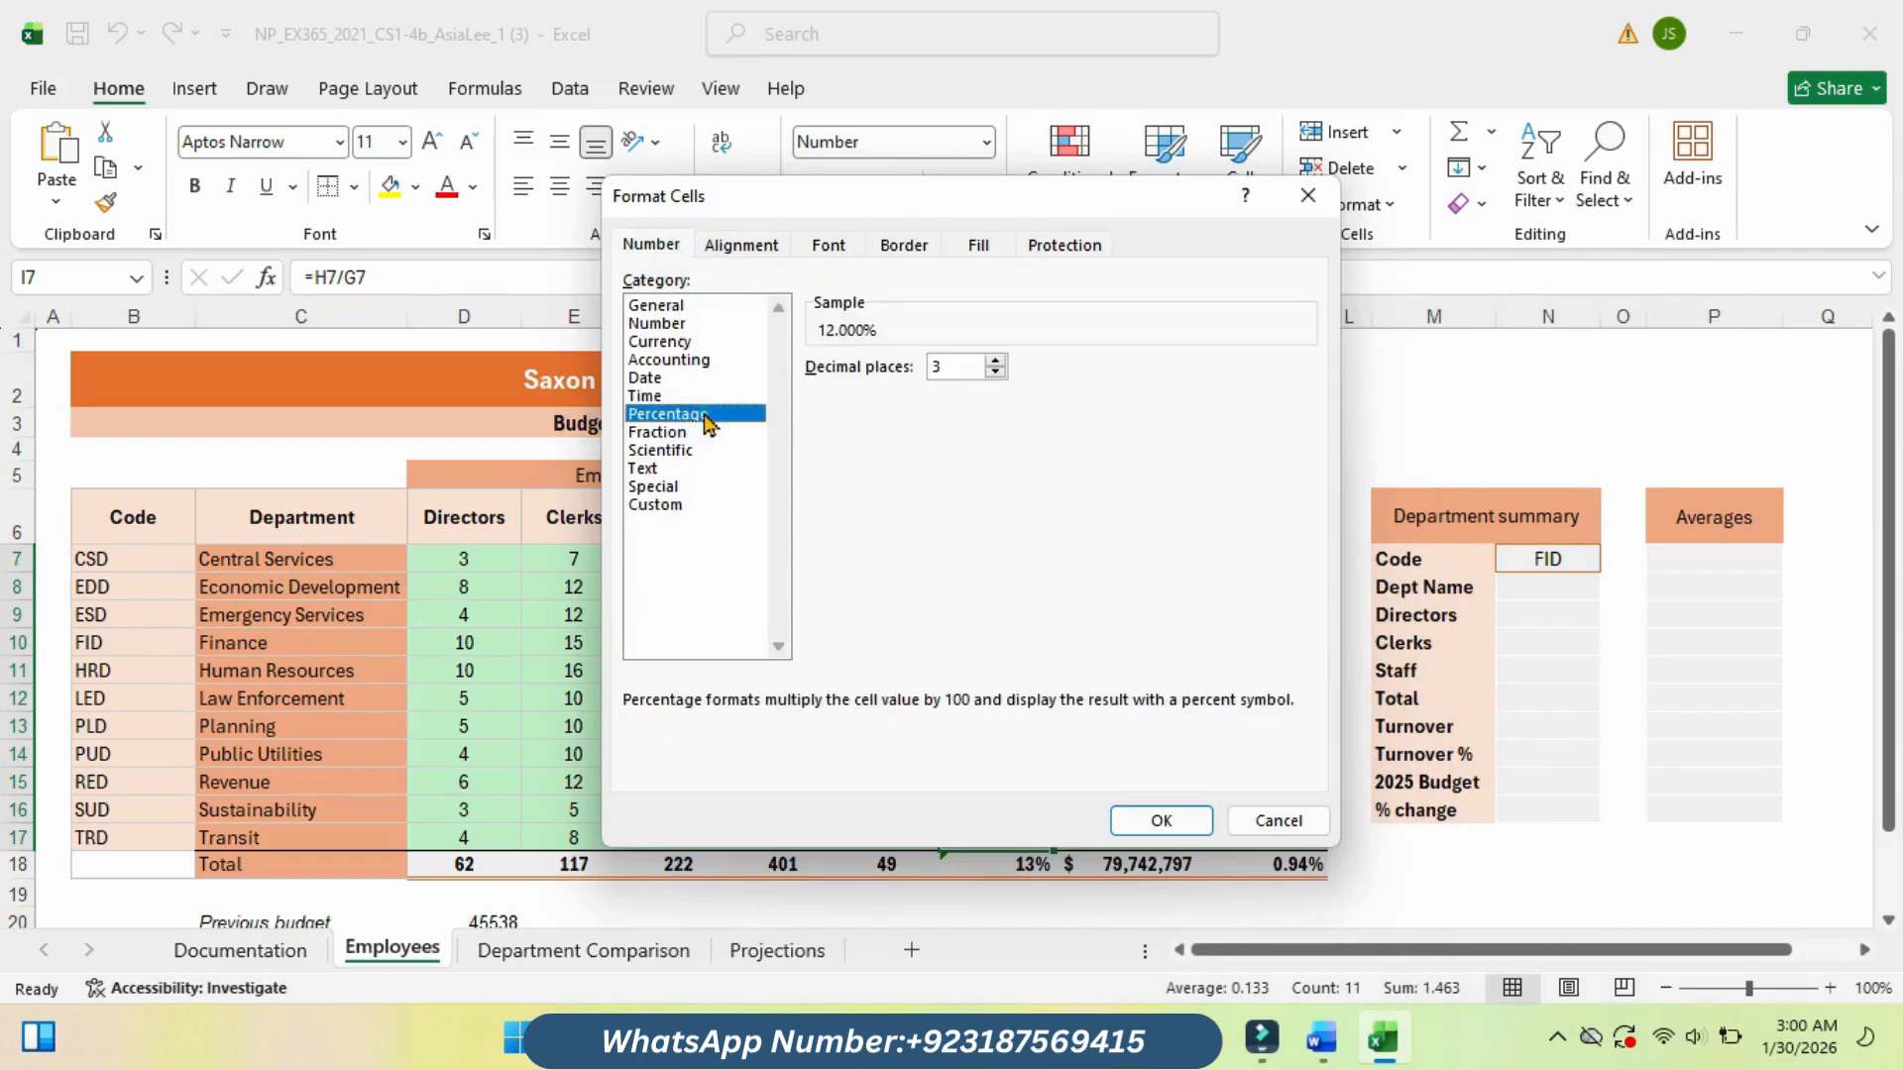
{"action": "left_click", "coordinate": [996, 376]}
{"action": "left_click", "coordinate": [996, 375]}
{"action": "left_click", "coordinate": [1185, 823]}
{"action": "left_click", "coordinate": [1021, 702]}
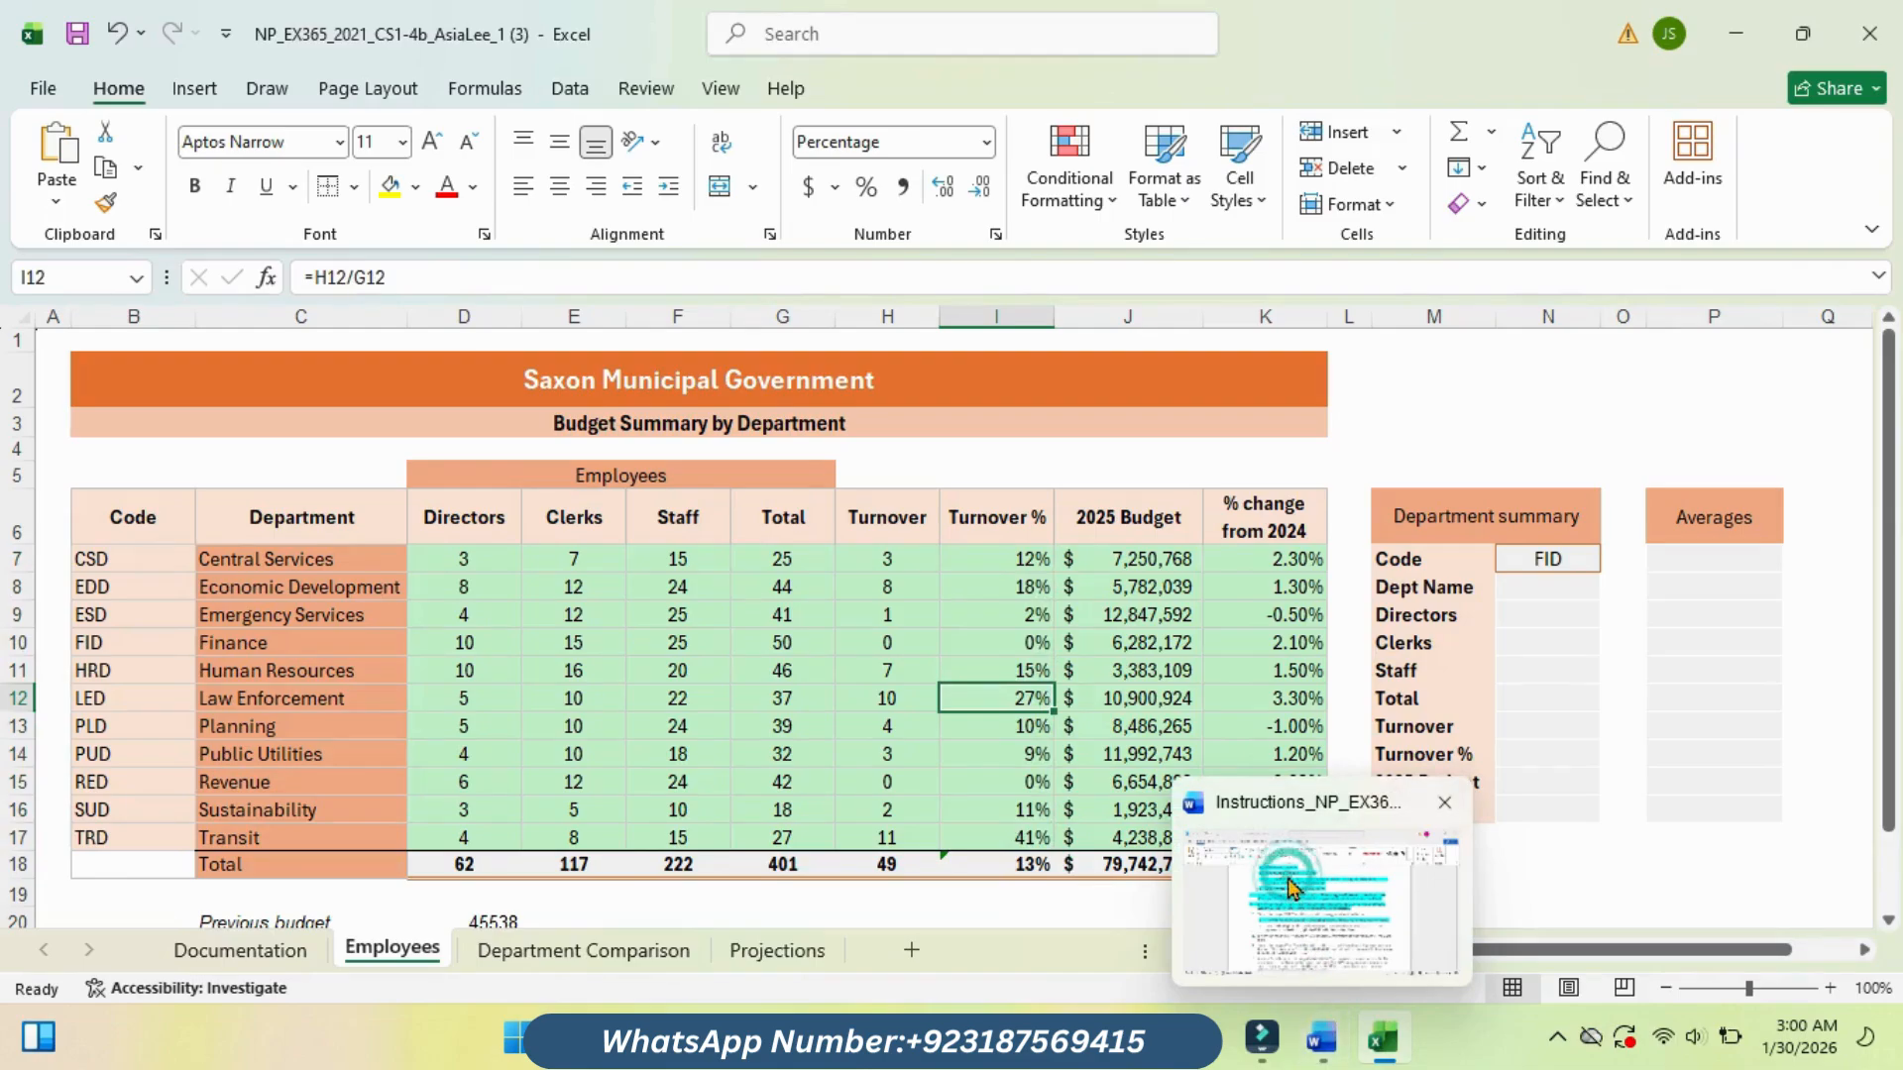
Step: Return to Word and highlight item 10b, the Highlight Cells conditional formatting instruction, in turquoise
{"action": "left_click", "coordinate": [1288, 872]}
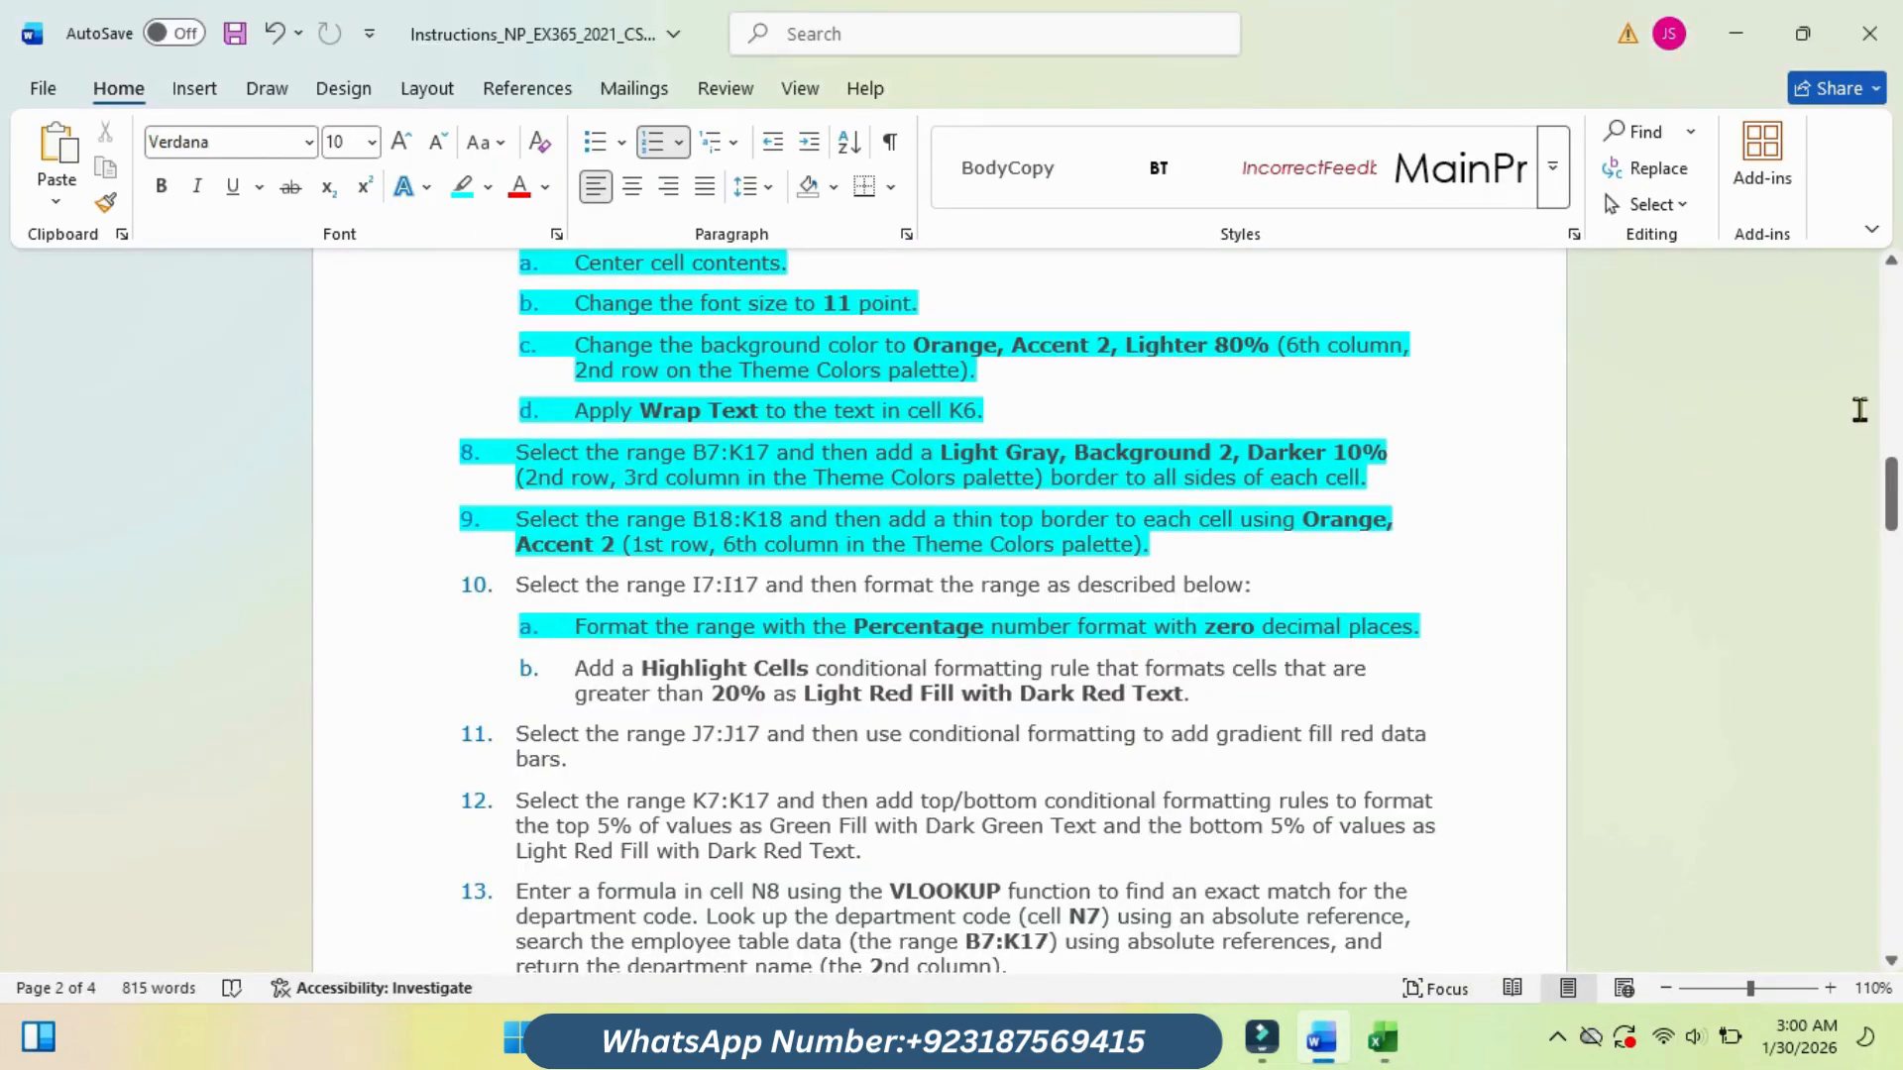
{"action": "left_click", "coordinate": [1892, 496]}
{"action": "left_click_drag", "start_coordinate": [1891, 495], "coordinate": [1892, 510]}
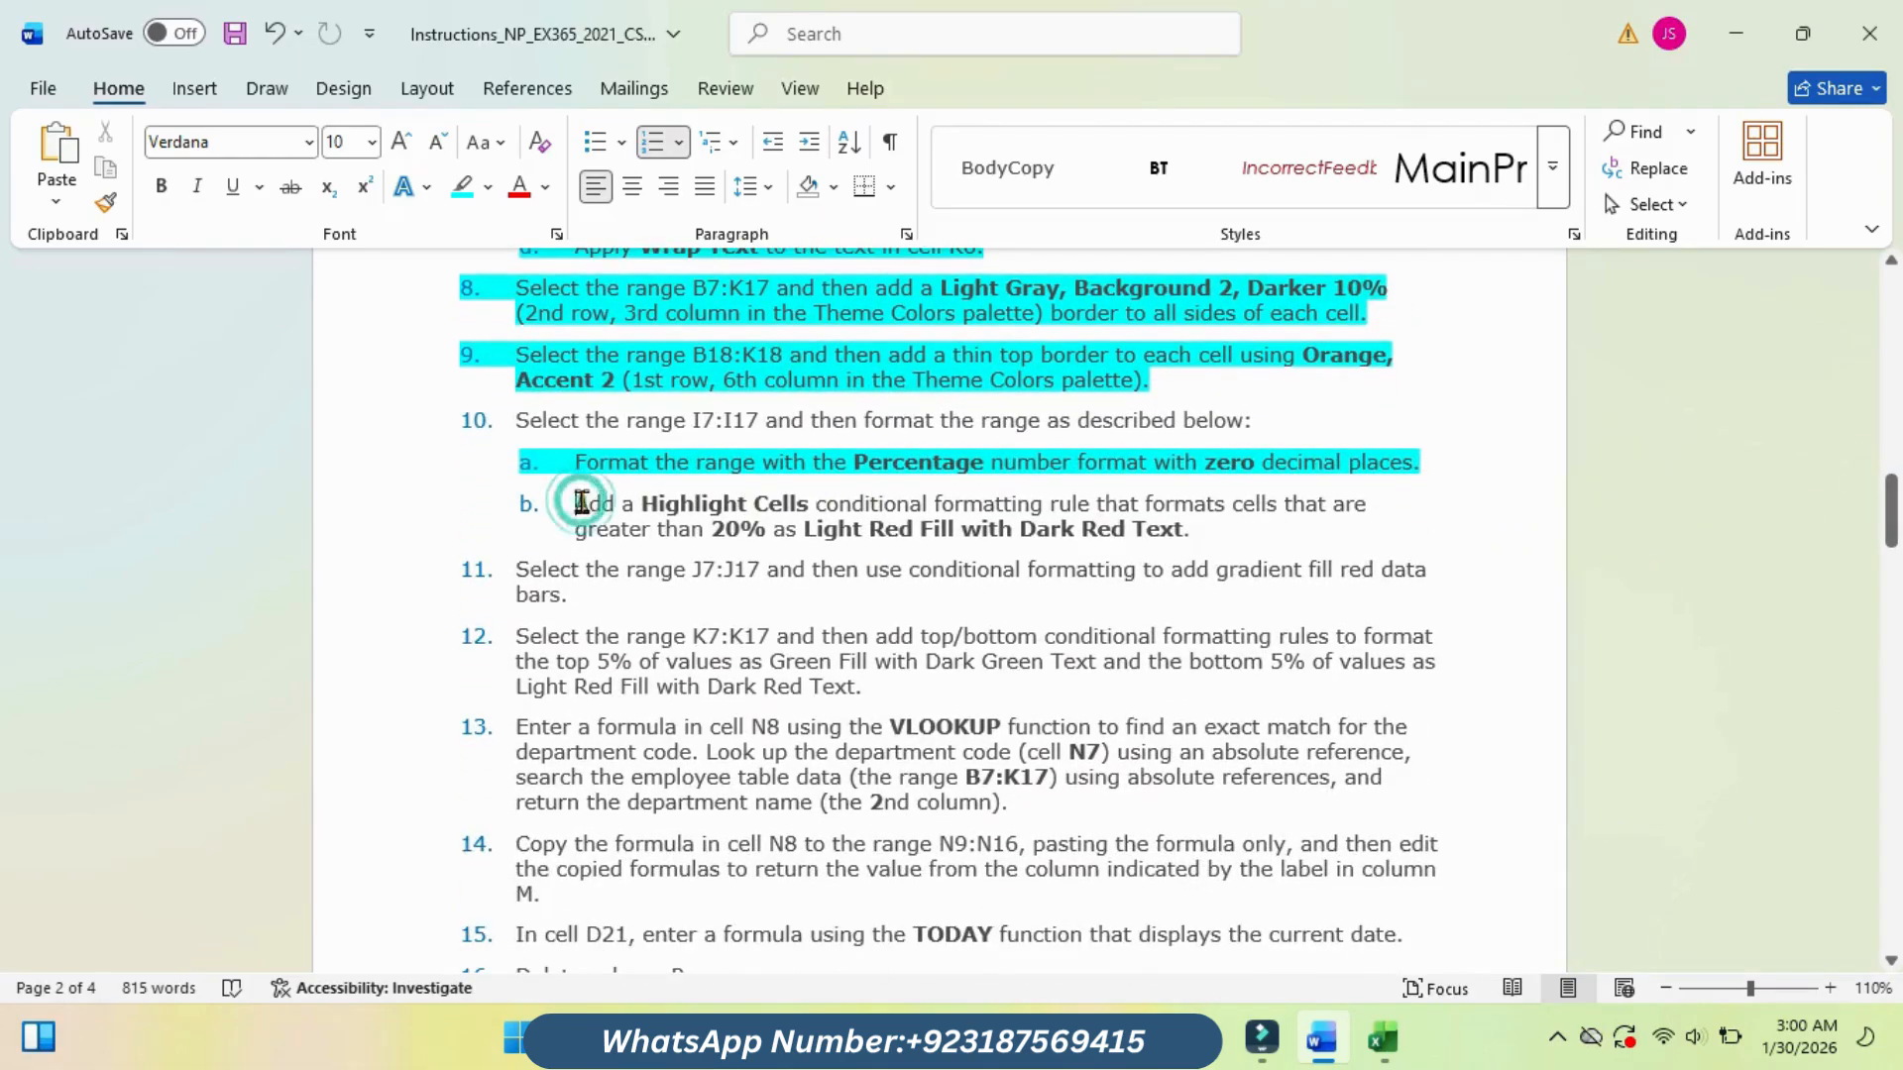
{"action": "left_click_drag", "start_coordinate": [583, 500], "coordinate": [1201, 530]}
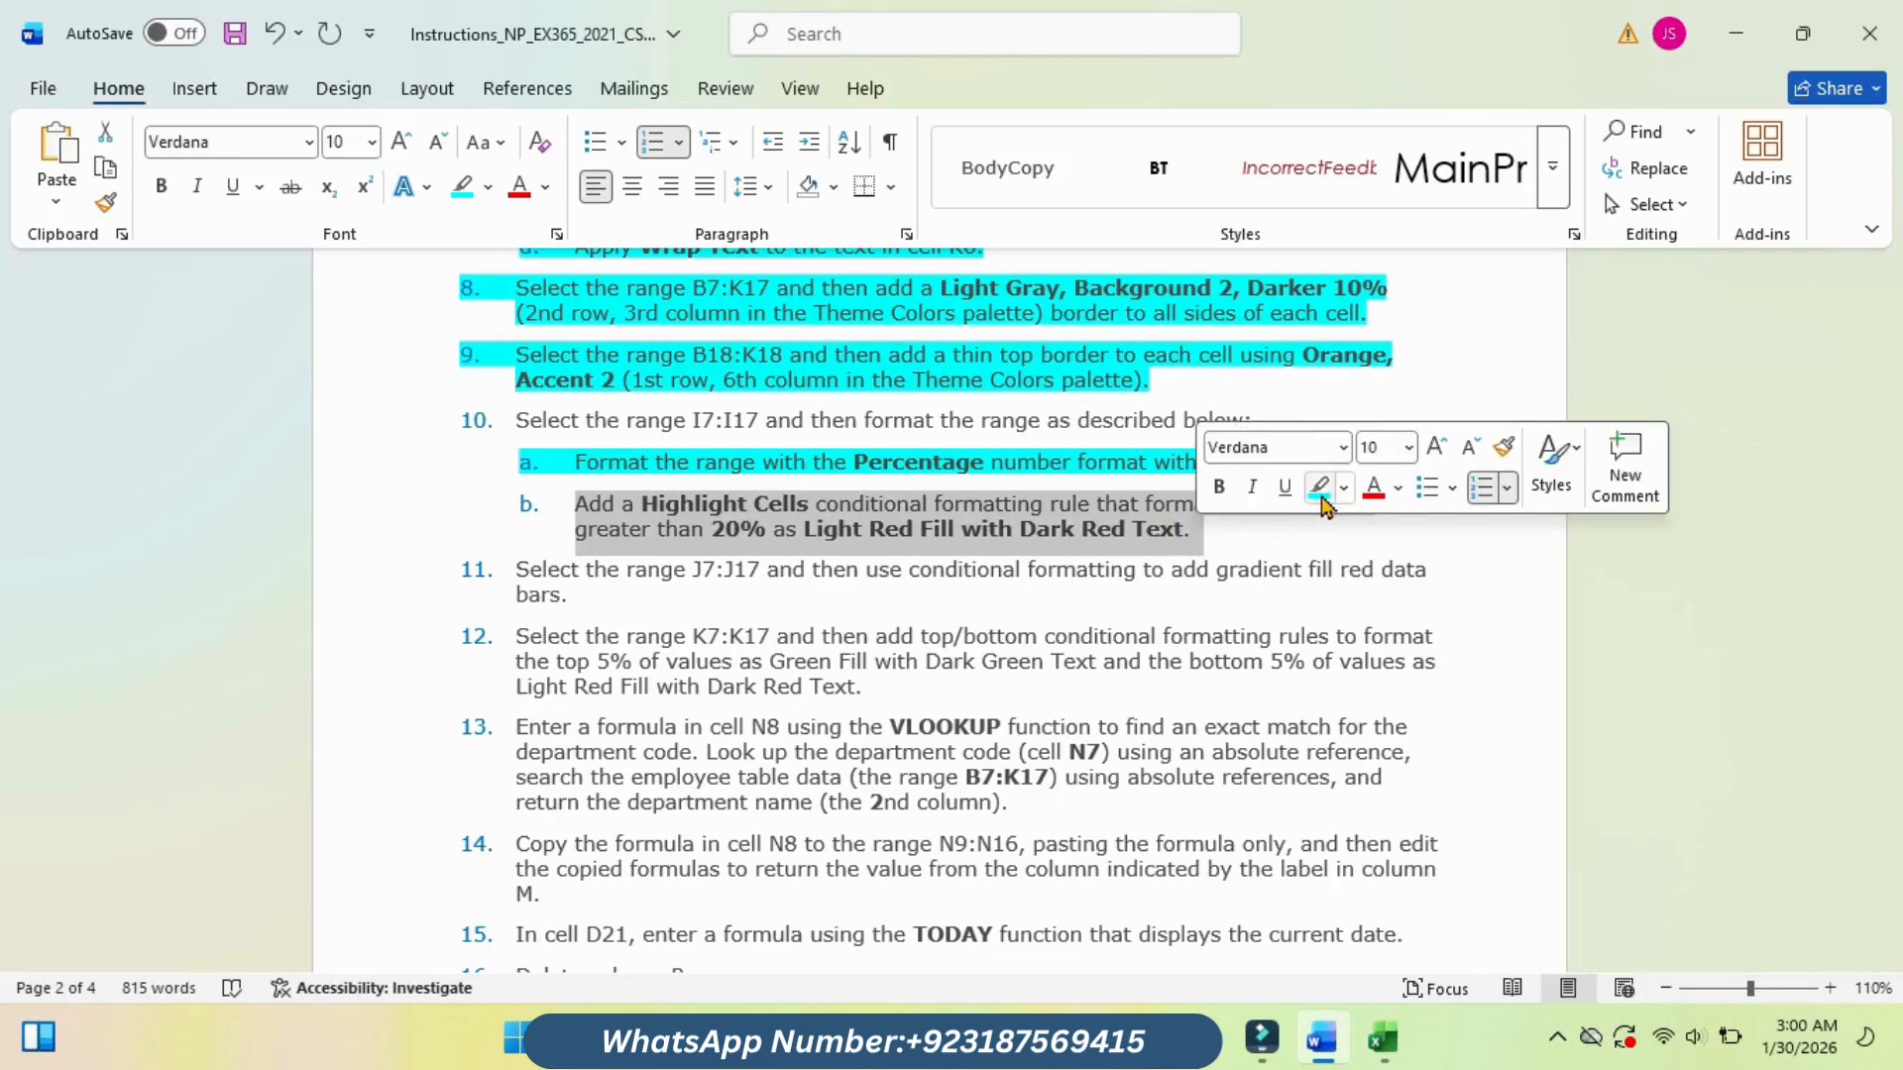
{"action": "left_click", "coordinate": [1320, 488]}
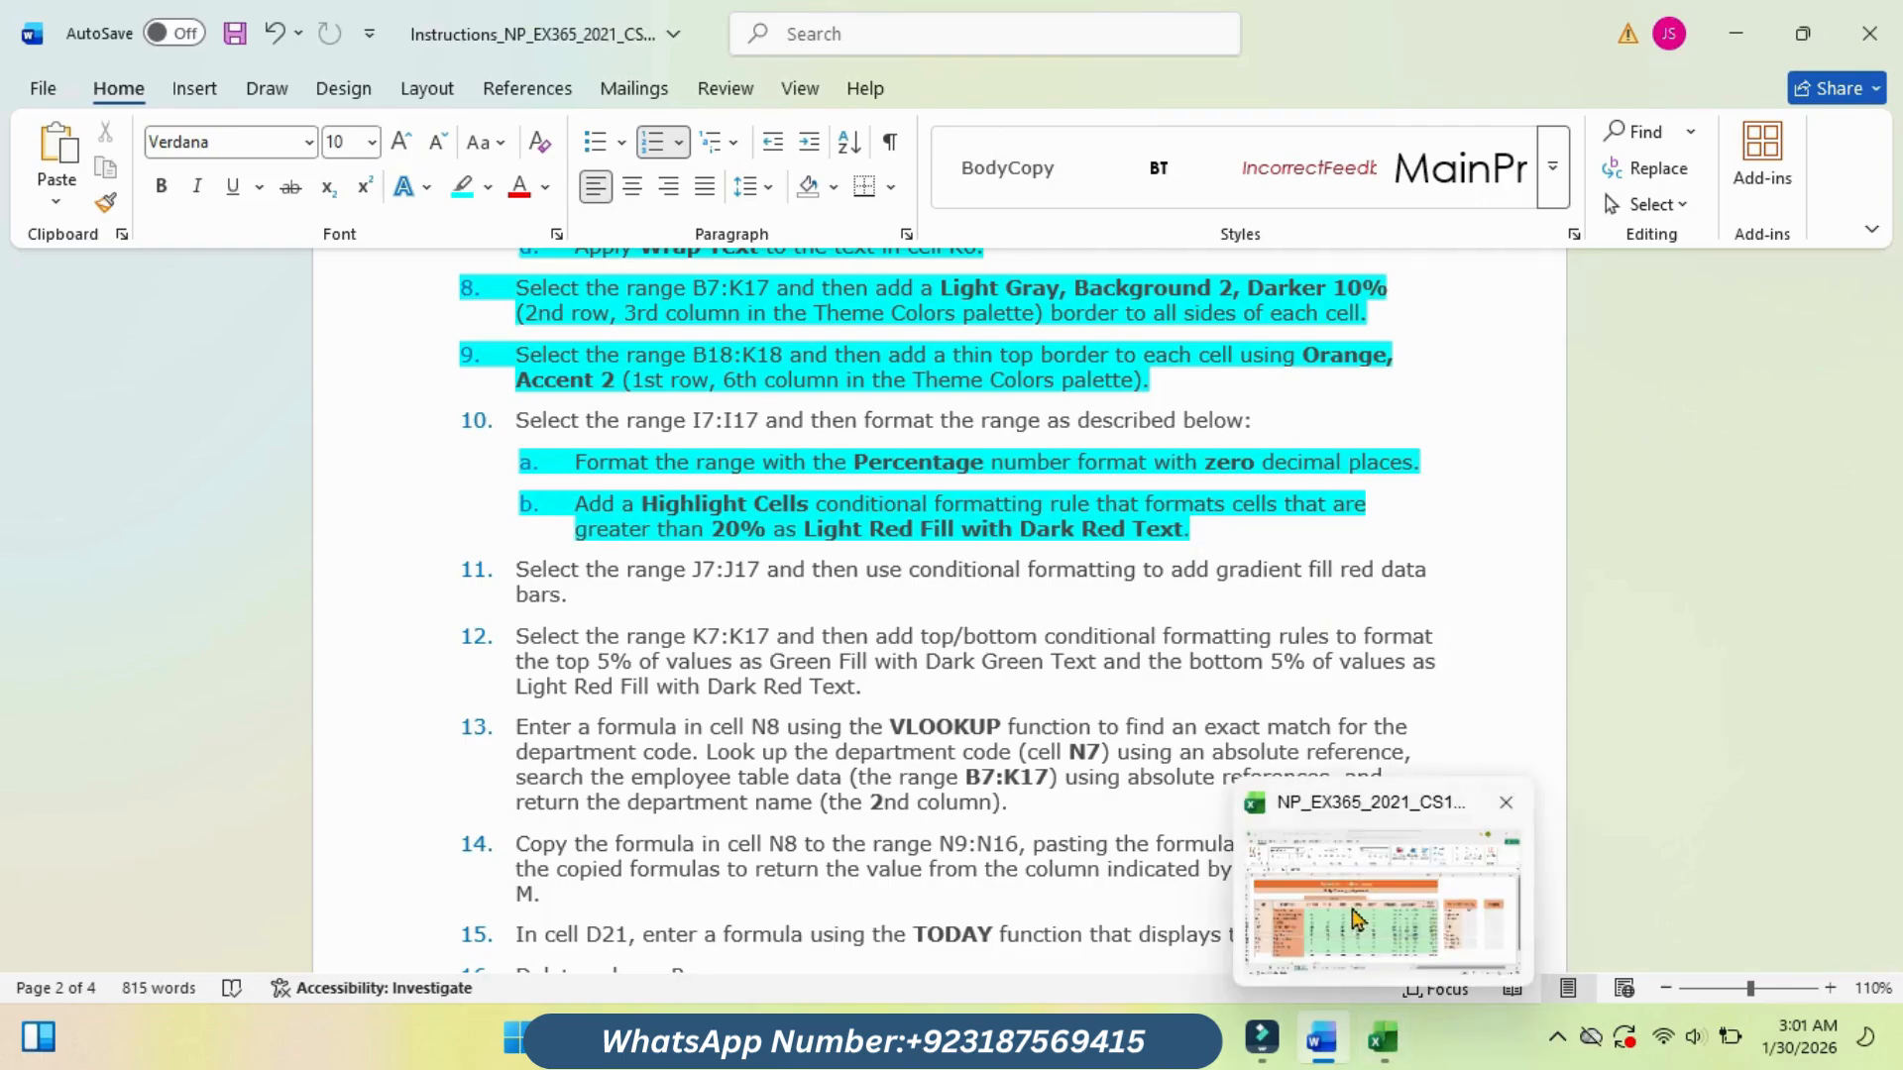
Step: In Excel, add a Greater Than 20% conditional formatting rule to I7:I17 using Light Red Fill with Dark Red Text
{"action": "left_click", "coordinate": [1407, 902]}
{"action": "left_click_drag", "start_coordinate": [1013, 561], "coordinate": [1040, 828]}
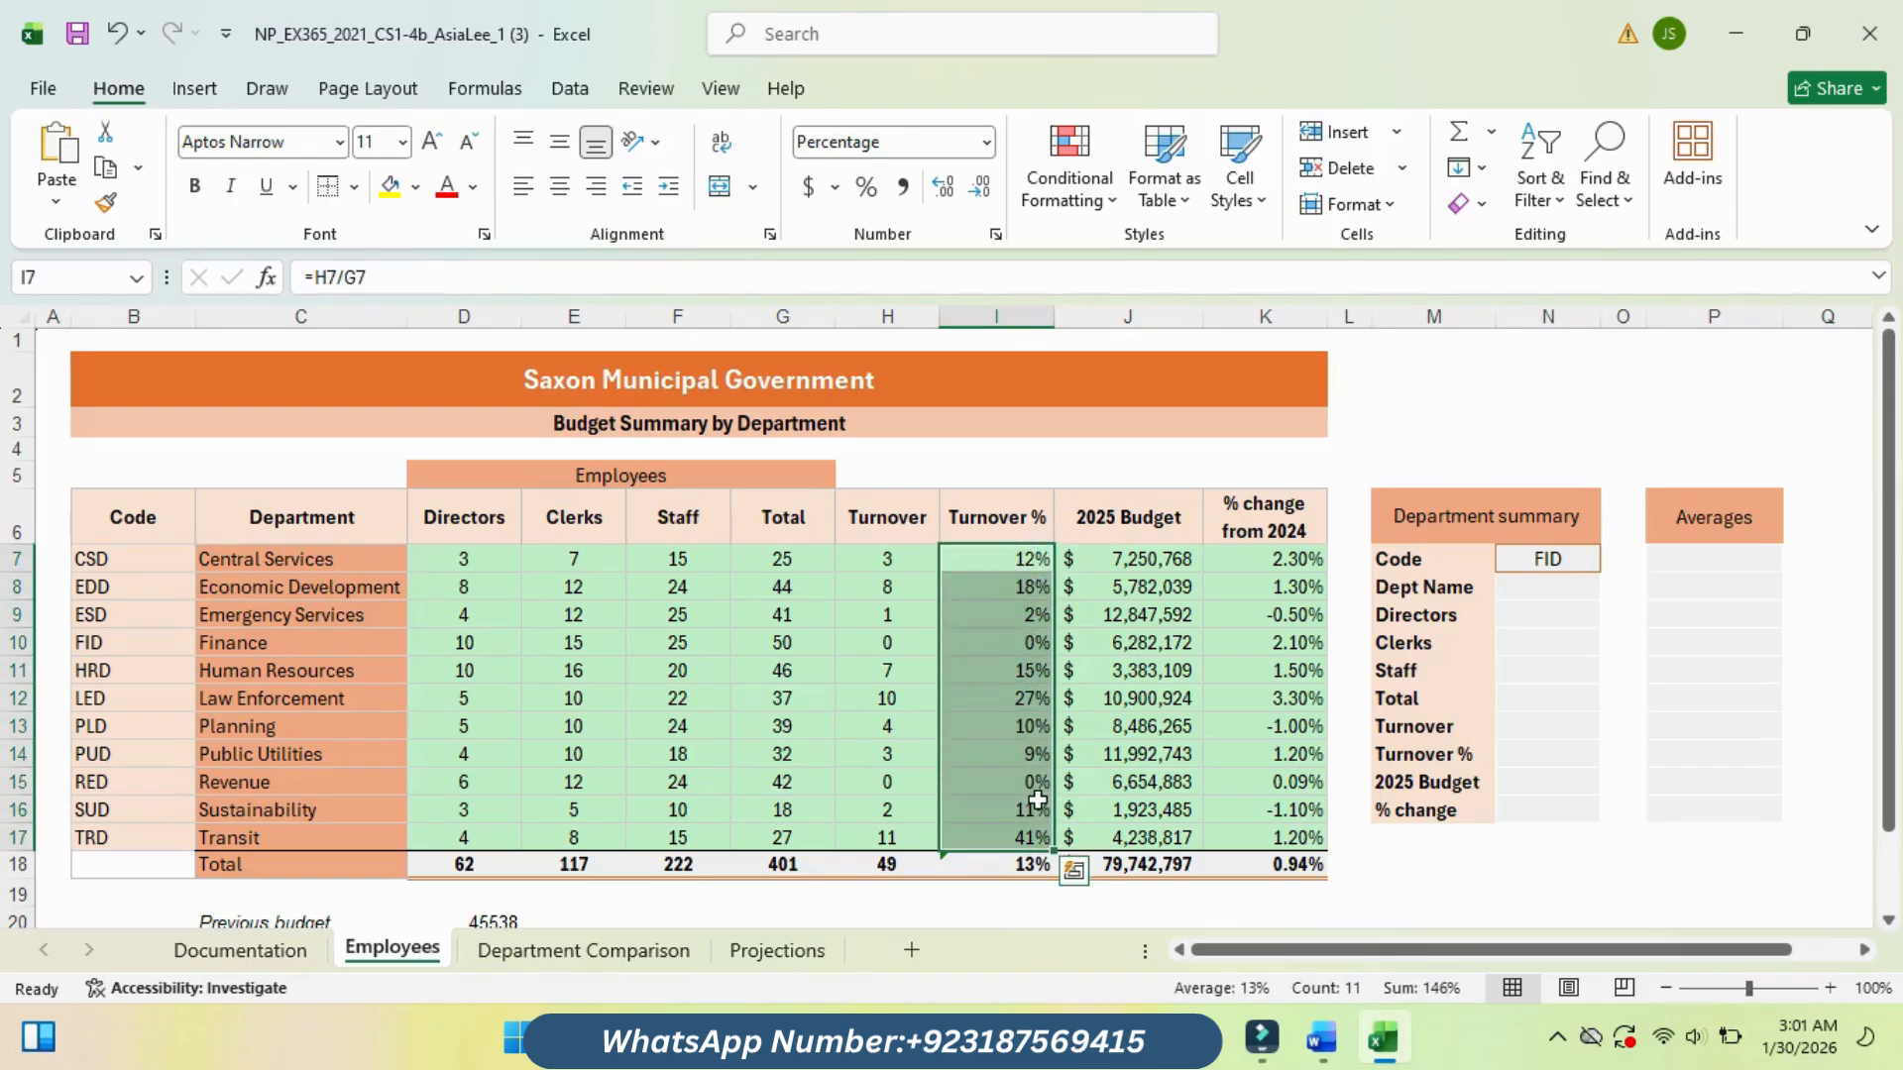
{"action": "left_click", "coordinate": [1113, 201]}
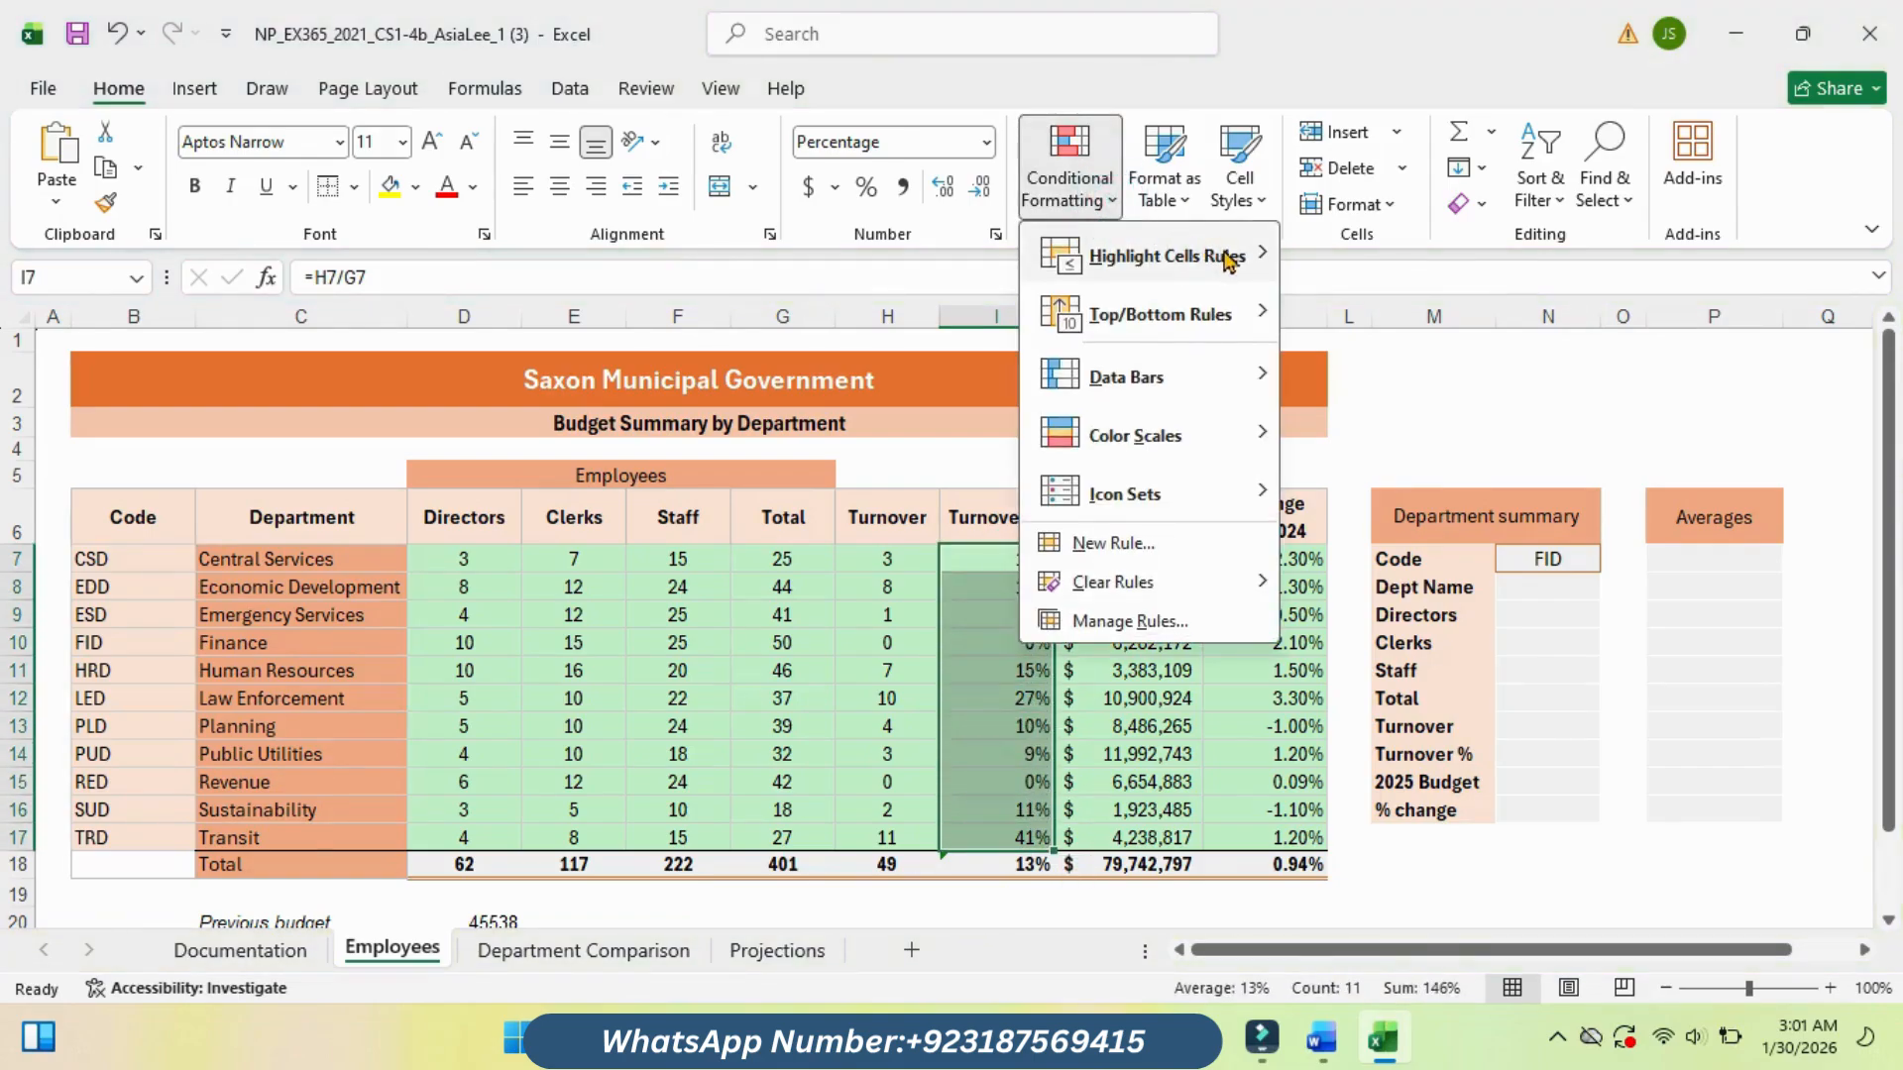
{"action": "mouse_move", "coordinate": [1239, 260]}
{"action": "left_click", "coordinate": [1376, 258]}
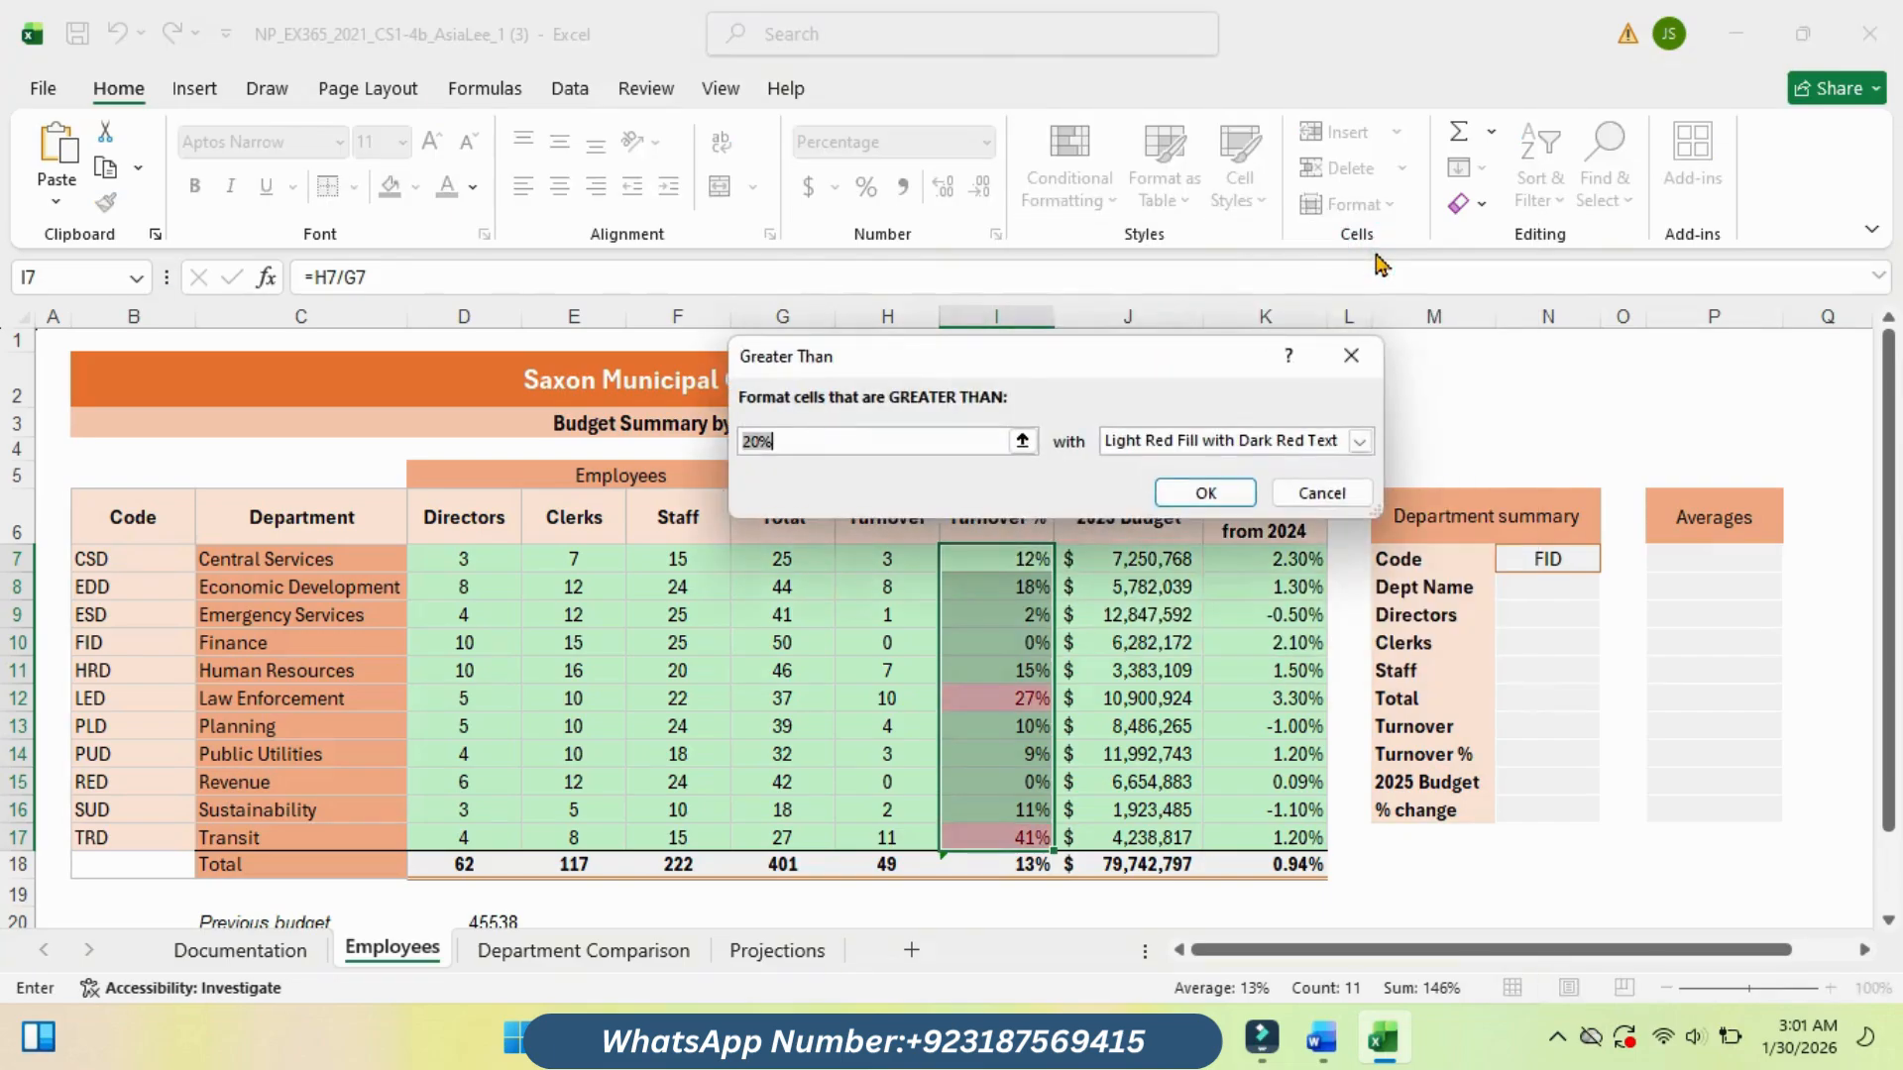
{"action": "left_click", "coordinate": [1205, 492]}
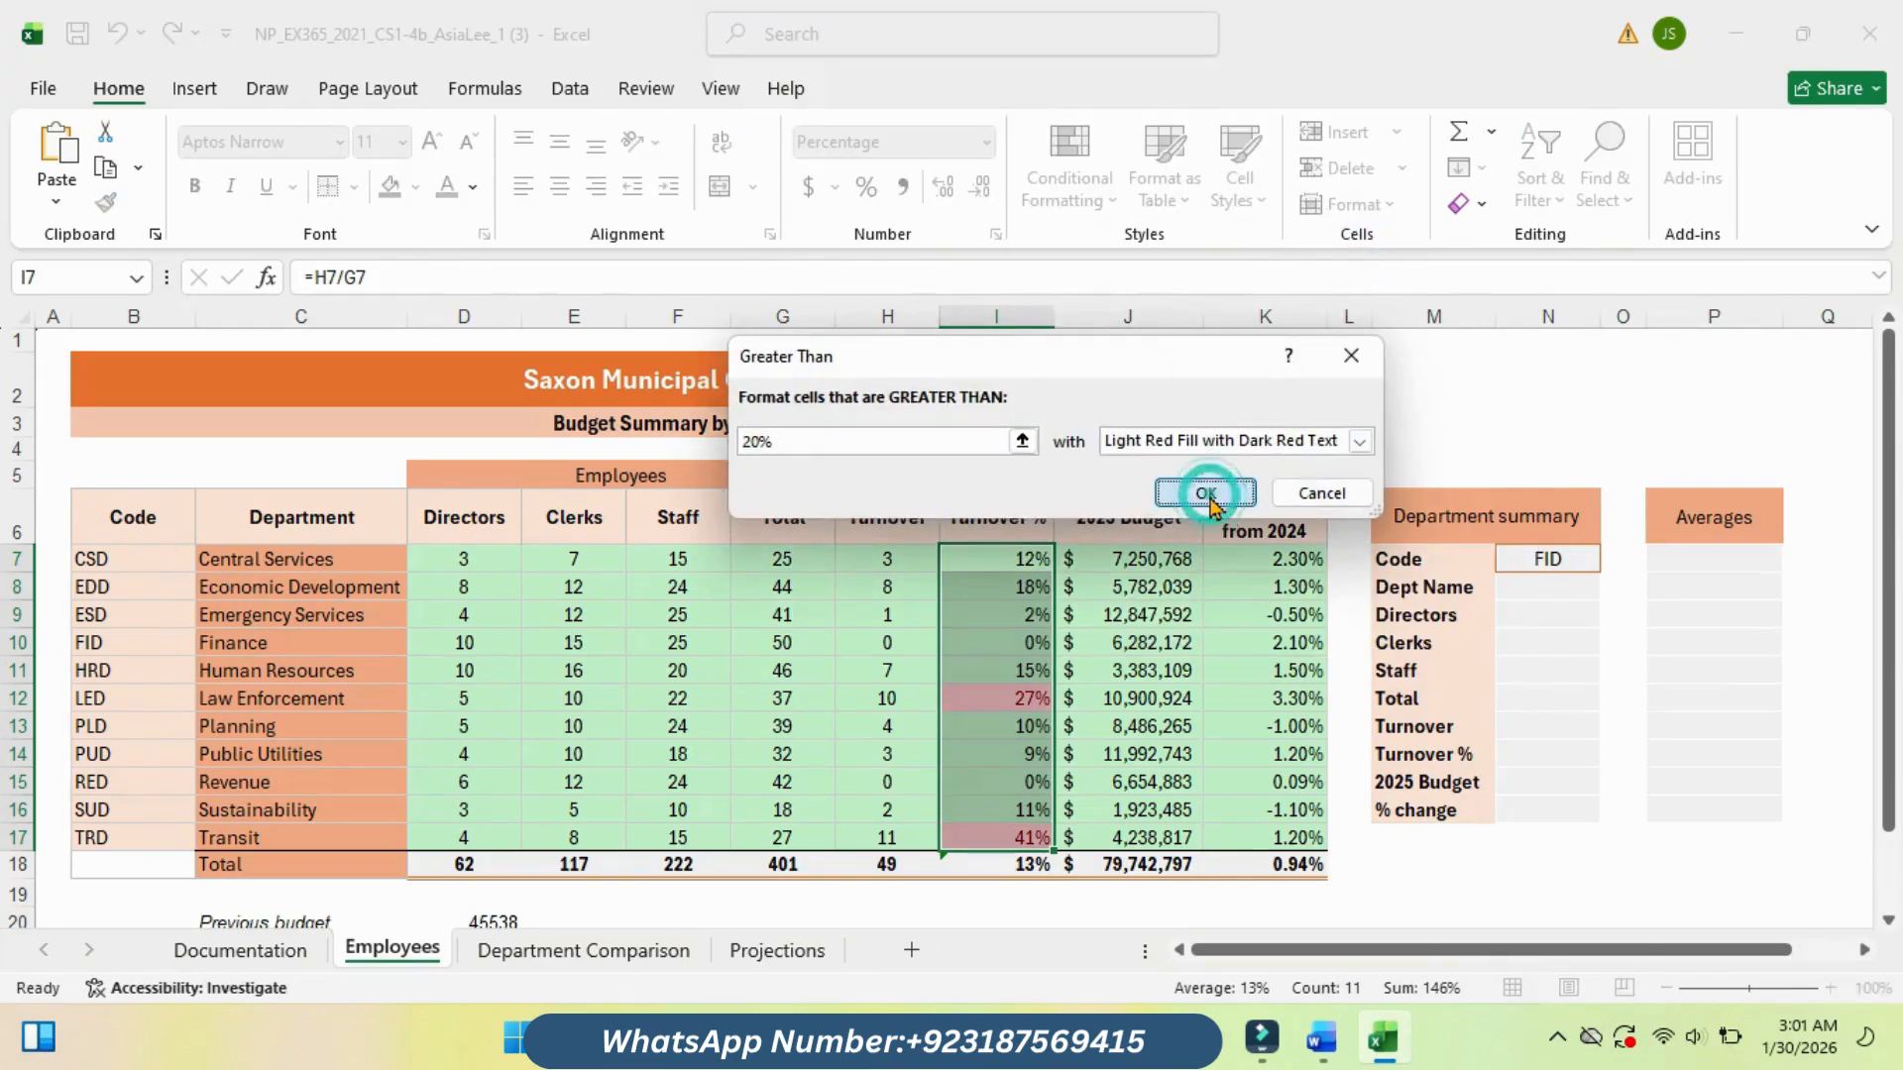
{"action": "left_click", "coordinate": [1018, 646]}
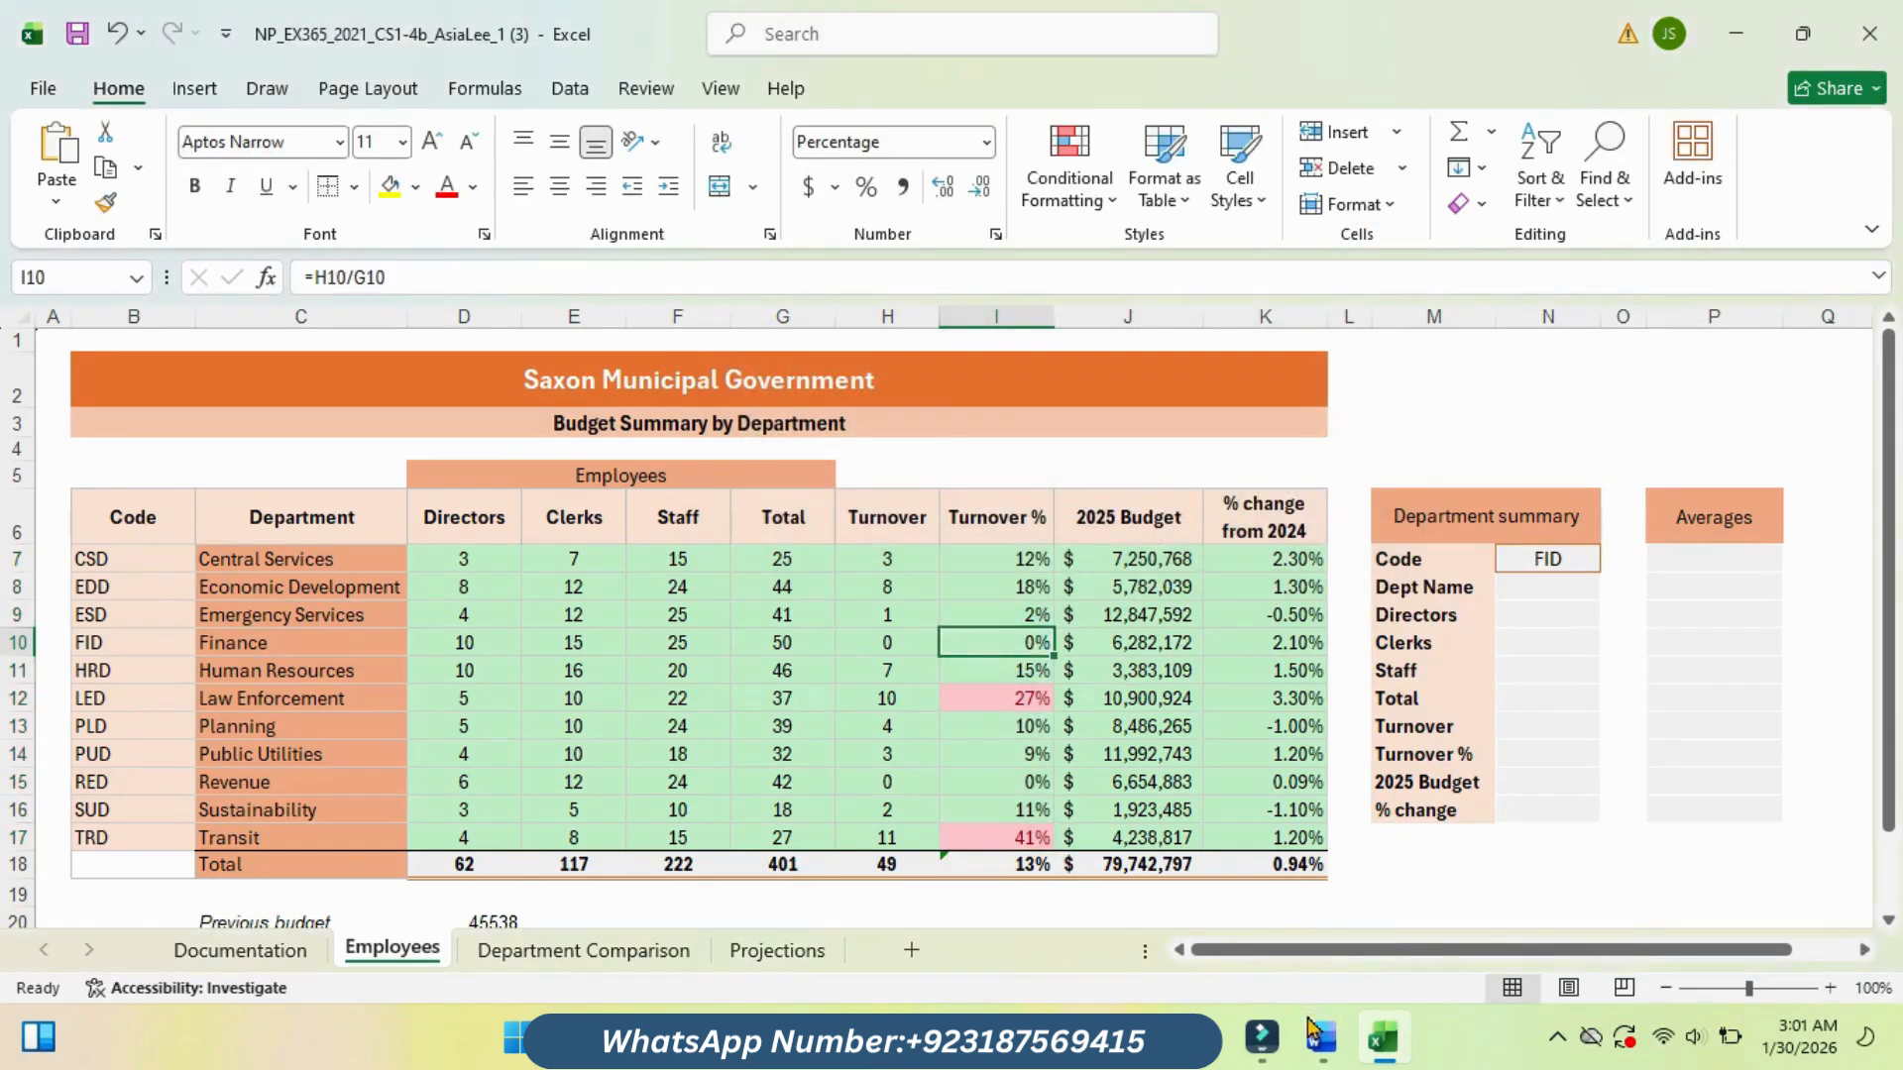
Step: Highlight item 11 about the J7:J17 data bars in Word, and recheck it after a brief switch to Excel
{"action": "mouse_move", "coordinate": [1311, 1030]}
{"action": "left_click", "coordinate": [1300, 892]}
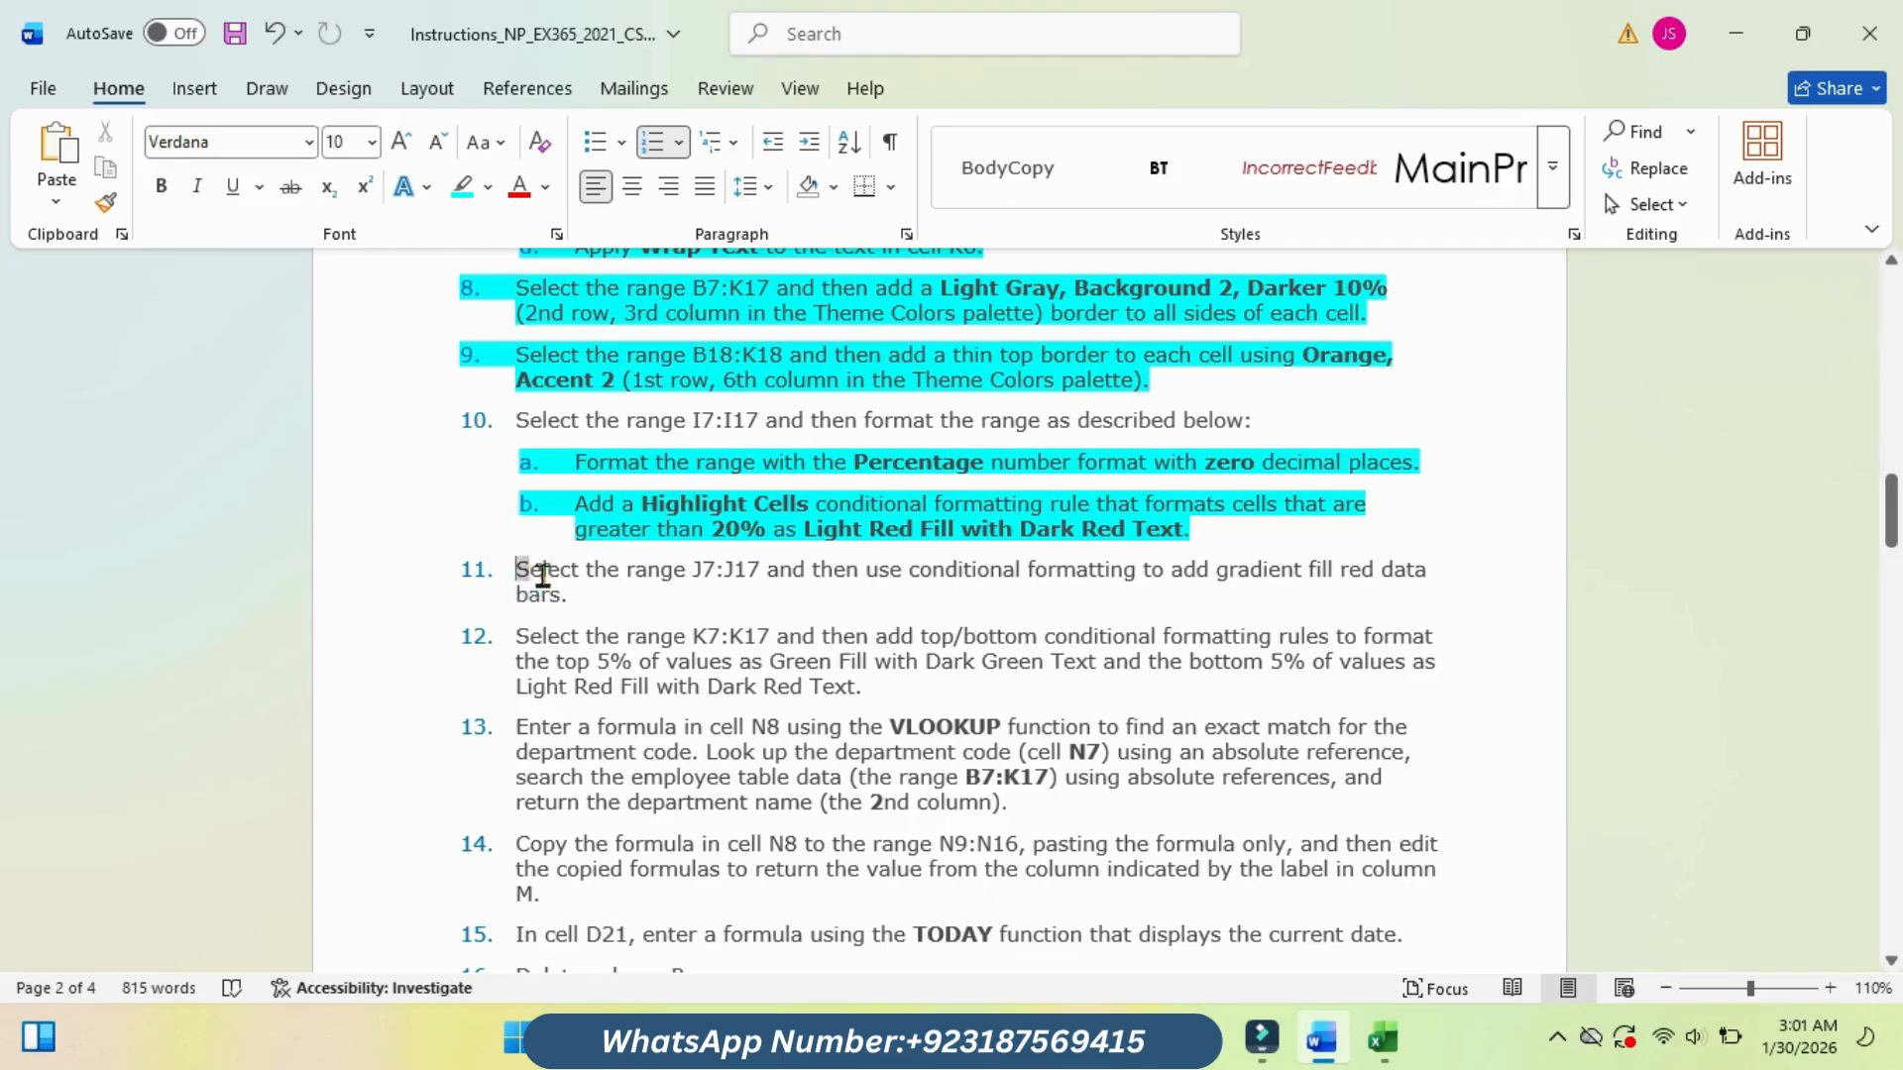
{"action": "left_click_drag", "start_coordinate": [516, 572], "coordinate": [563, 597]}
{"action": "left_click", "coordinate": [686, 545]}
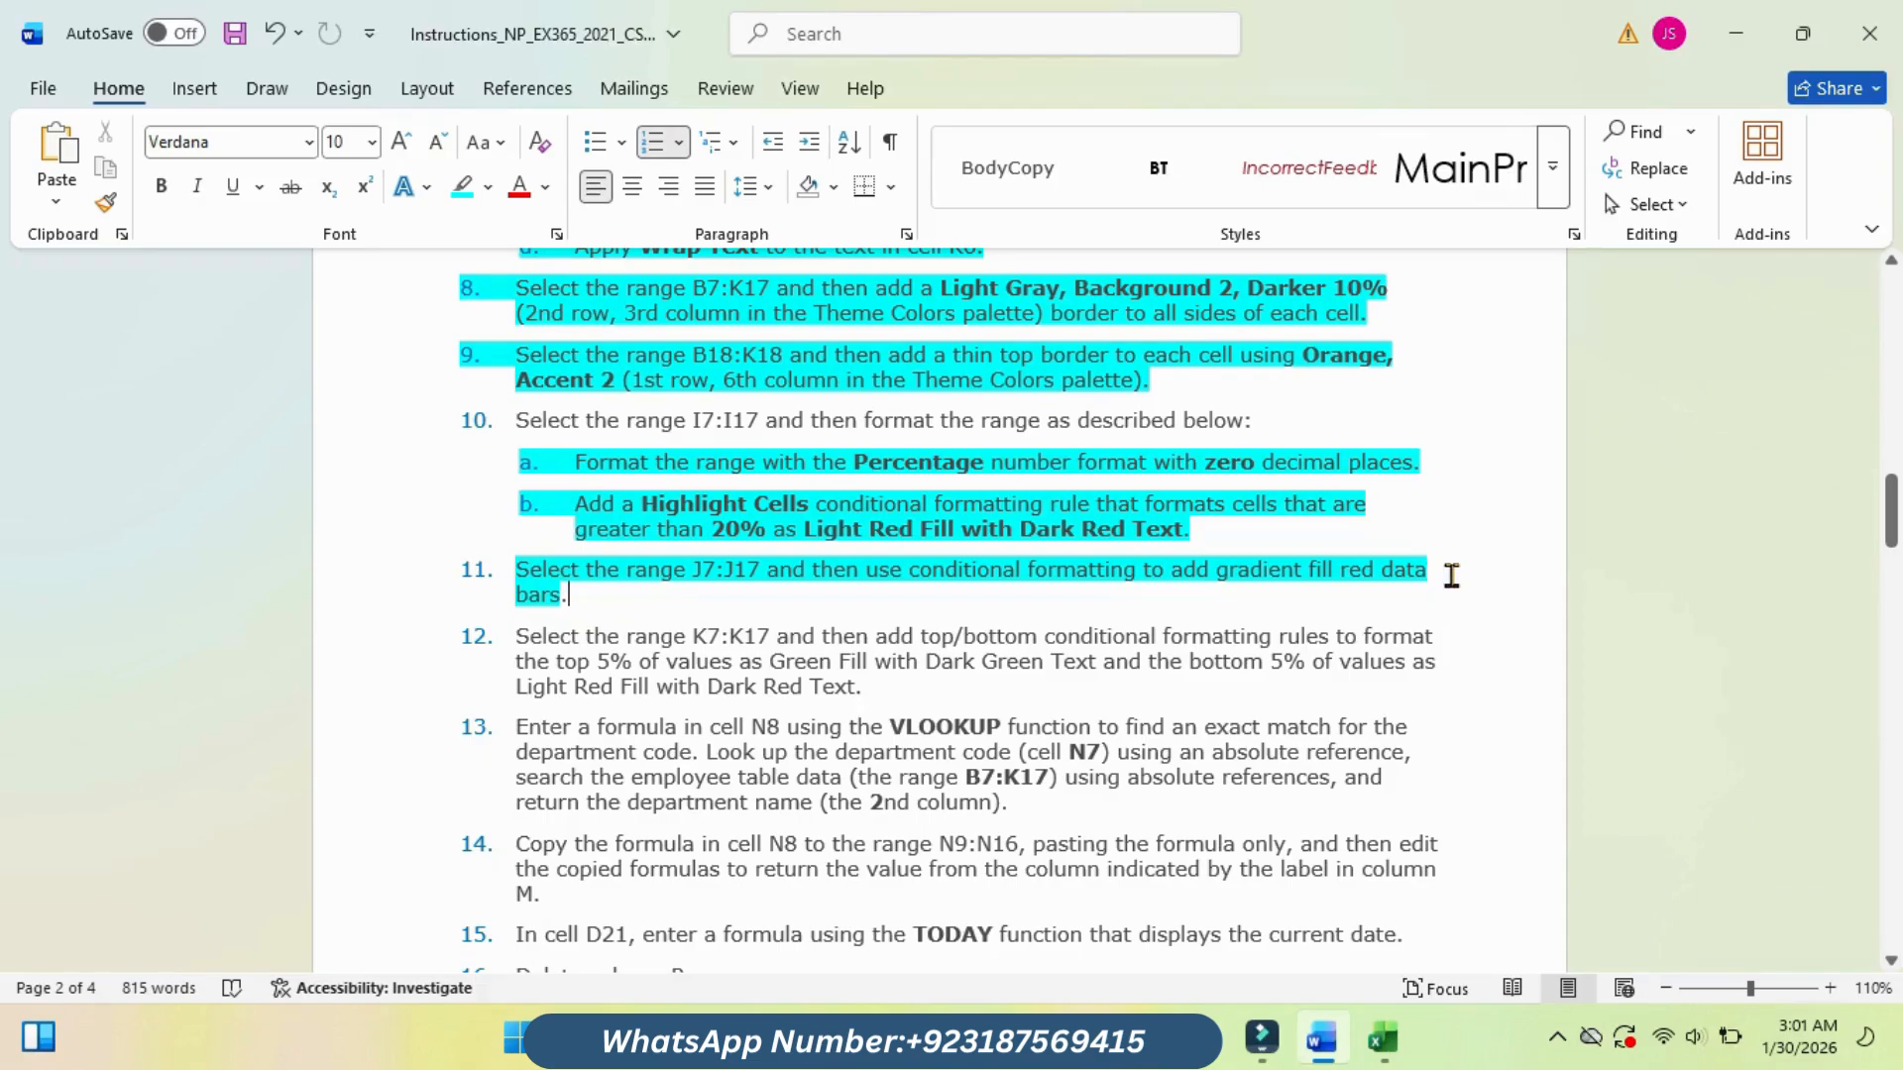
{"action": "mouse_move", "coordinate": [1382, 1038]}
{"action": "left_click", "coordinate": [1371, 922]}
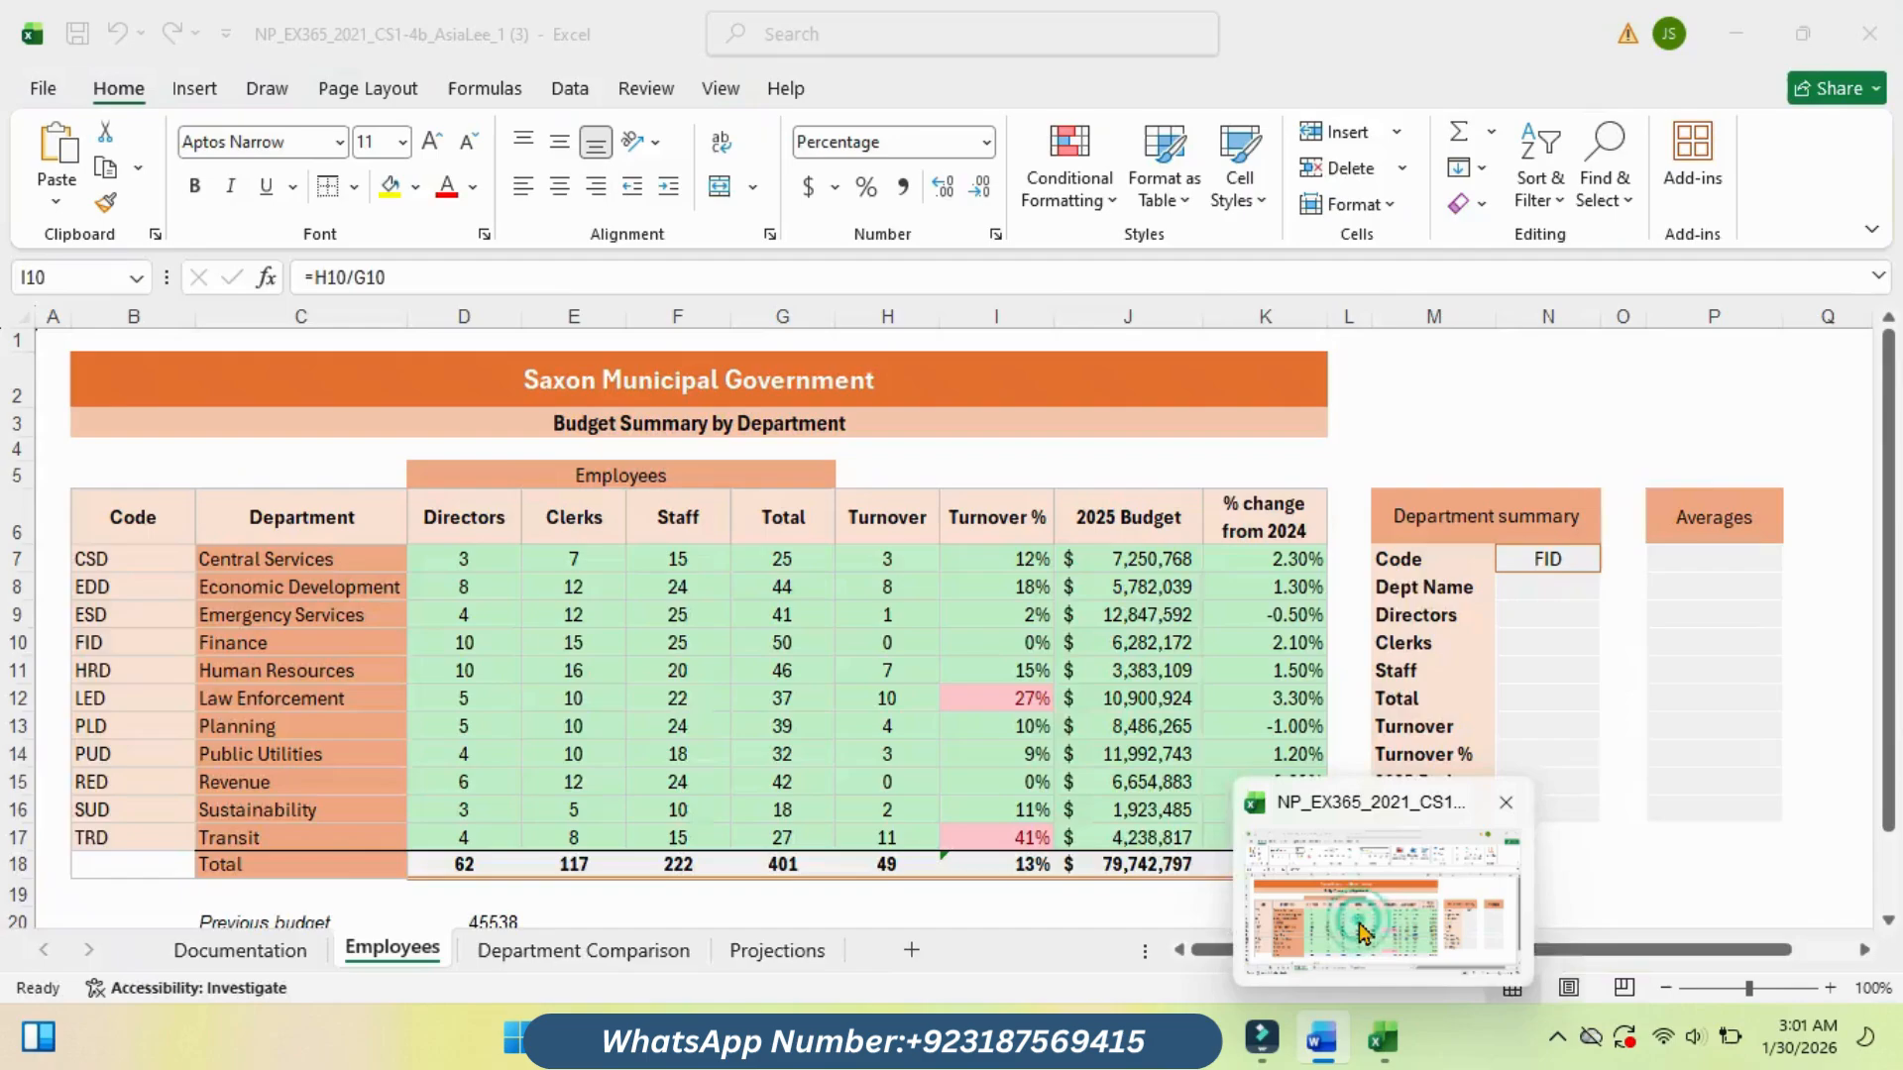
{"action": "mouse_move", "coordinate": [1323, 1038]}
{"action": "left_click", "coordinate": [1313, 900]}
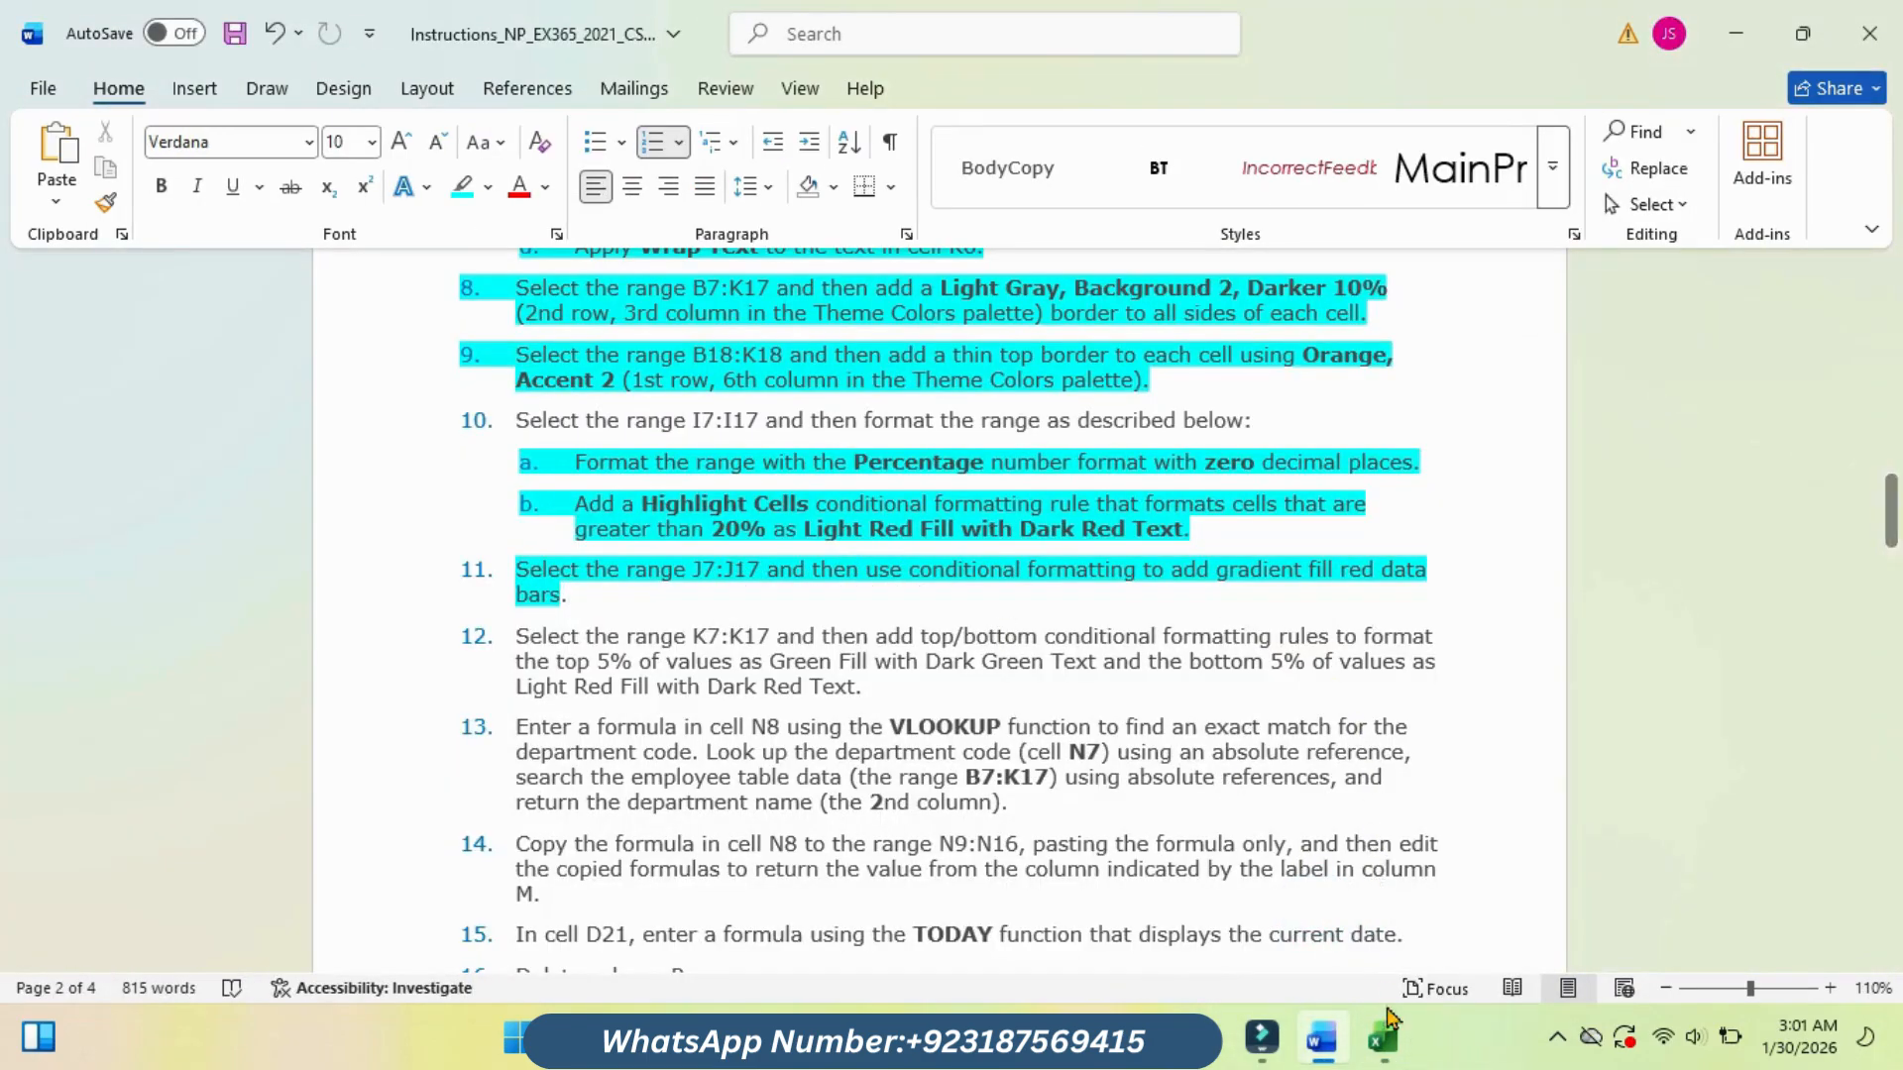
Step: Switch to Excel and add gradient fill red data bars to the 2025 Budget range J7:J17
{"action": "mouse_move", "coordinate": [1383, 1038]}
{"action": "left_click", "coordinate": [1388, 914]}
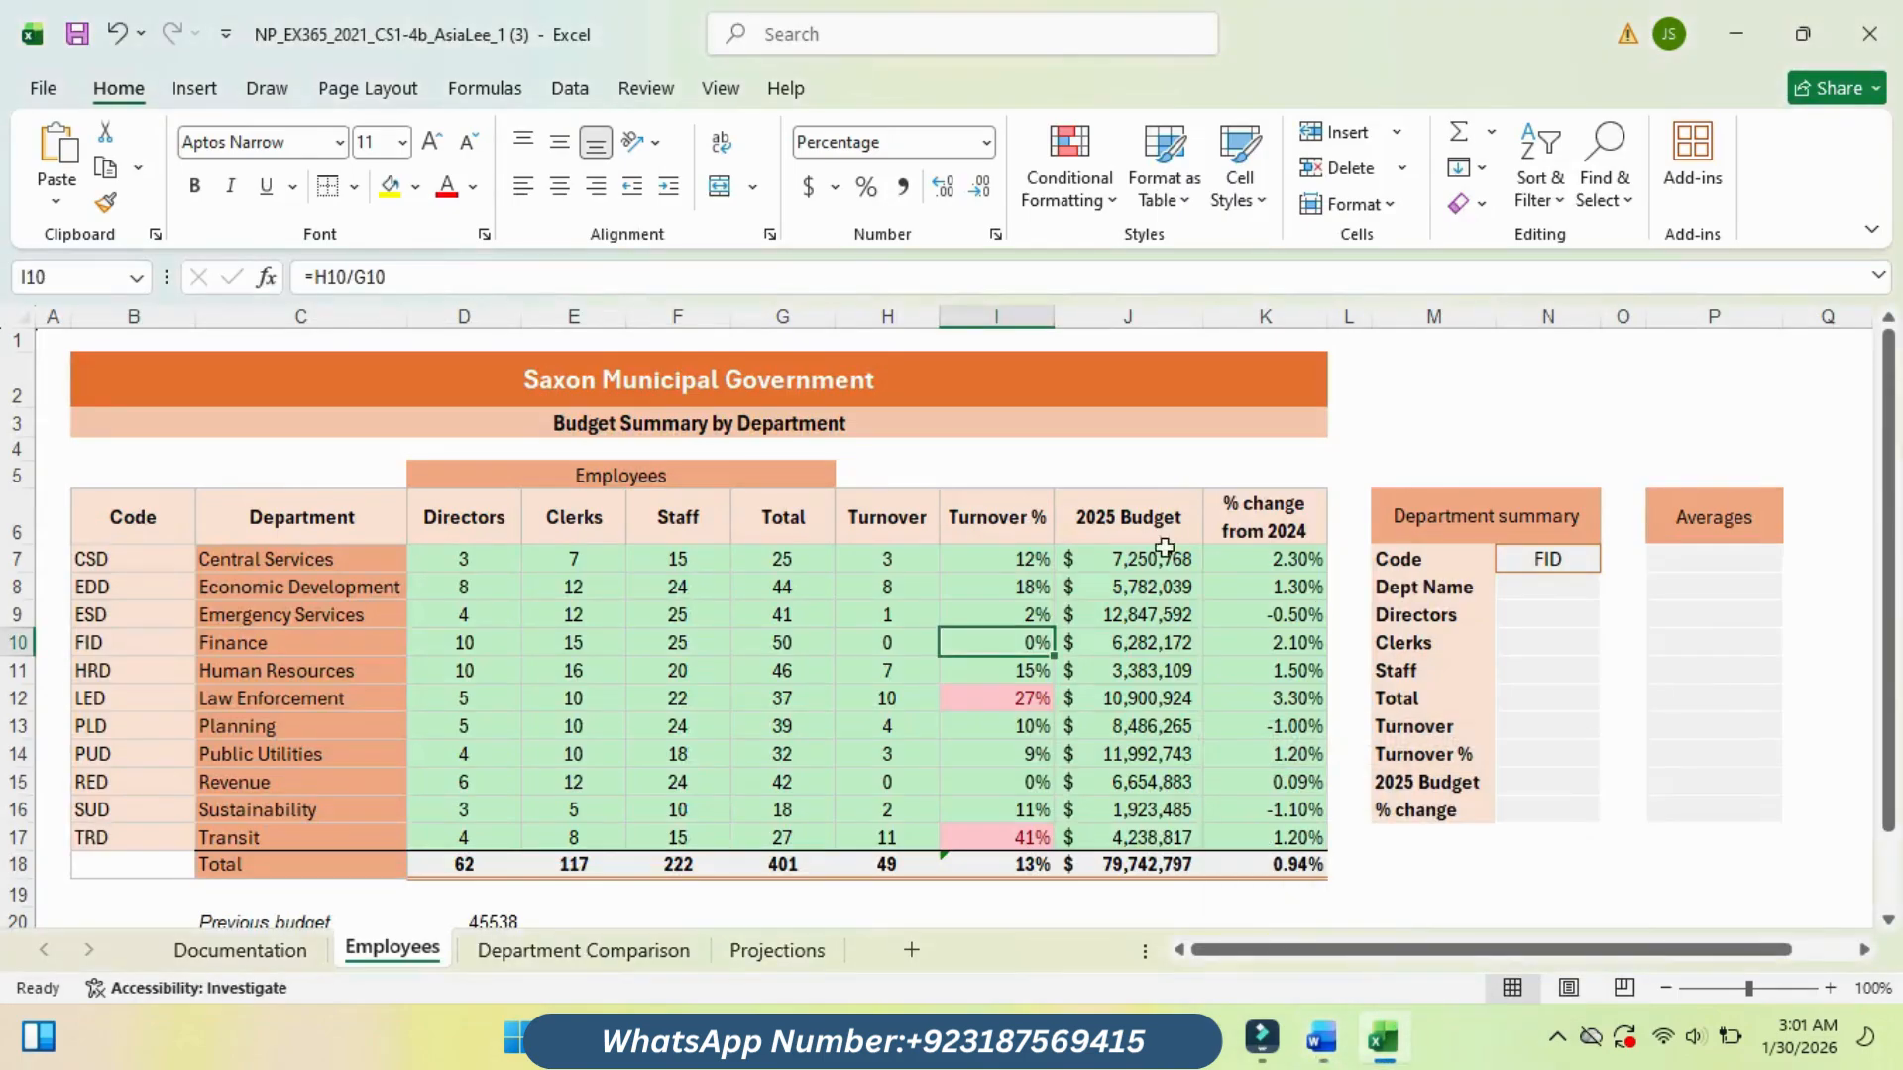
{"action": "left_click_drag", "start_coordinate": [1161, 559], "coordinate": [1161, 841]}
{"action": "left_click", "coordinate": [1069, 167]}
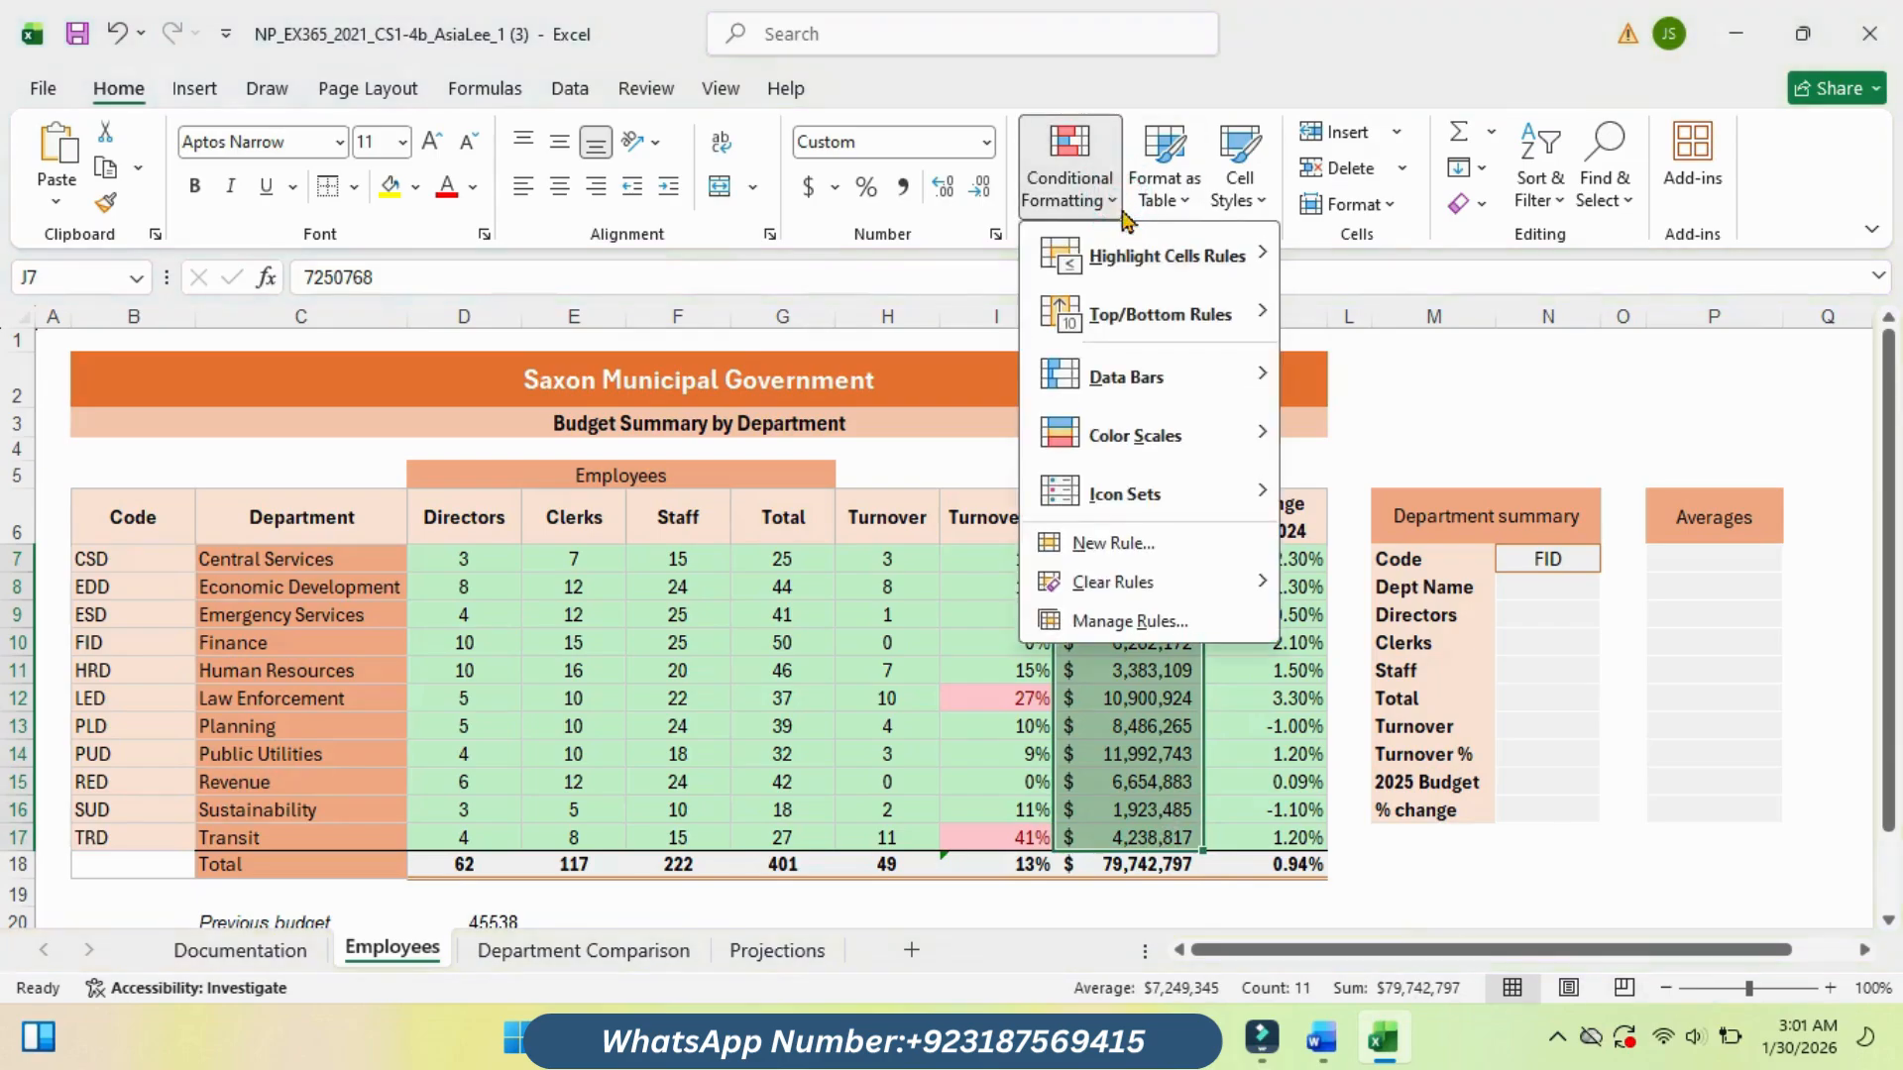
{"action": "mouse_move", "coordinate": [1271, 383]}
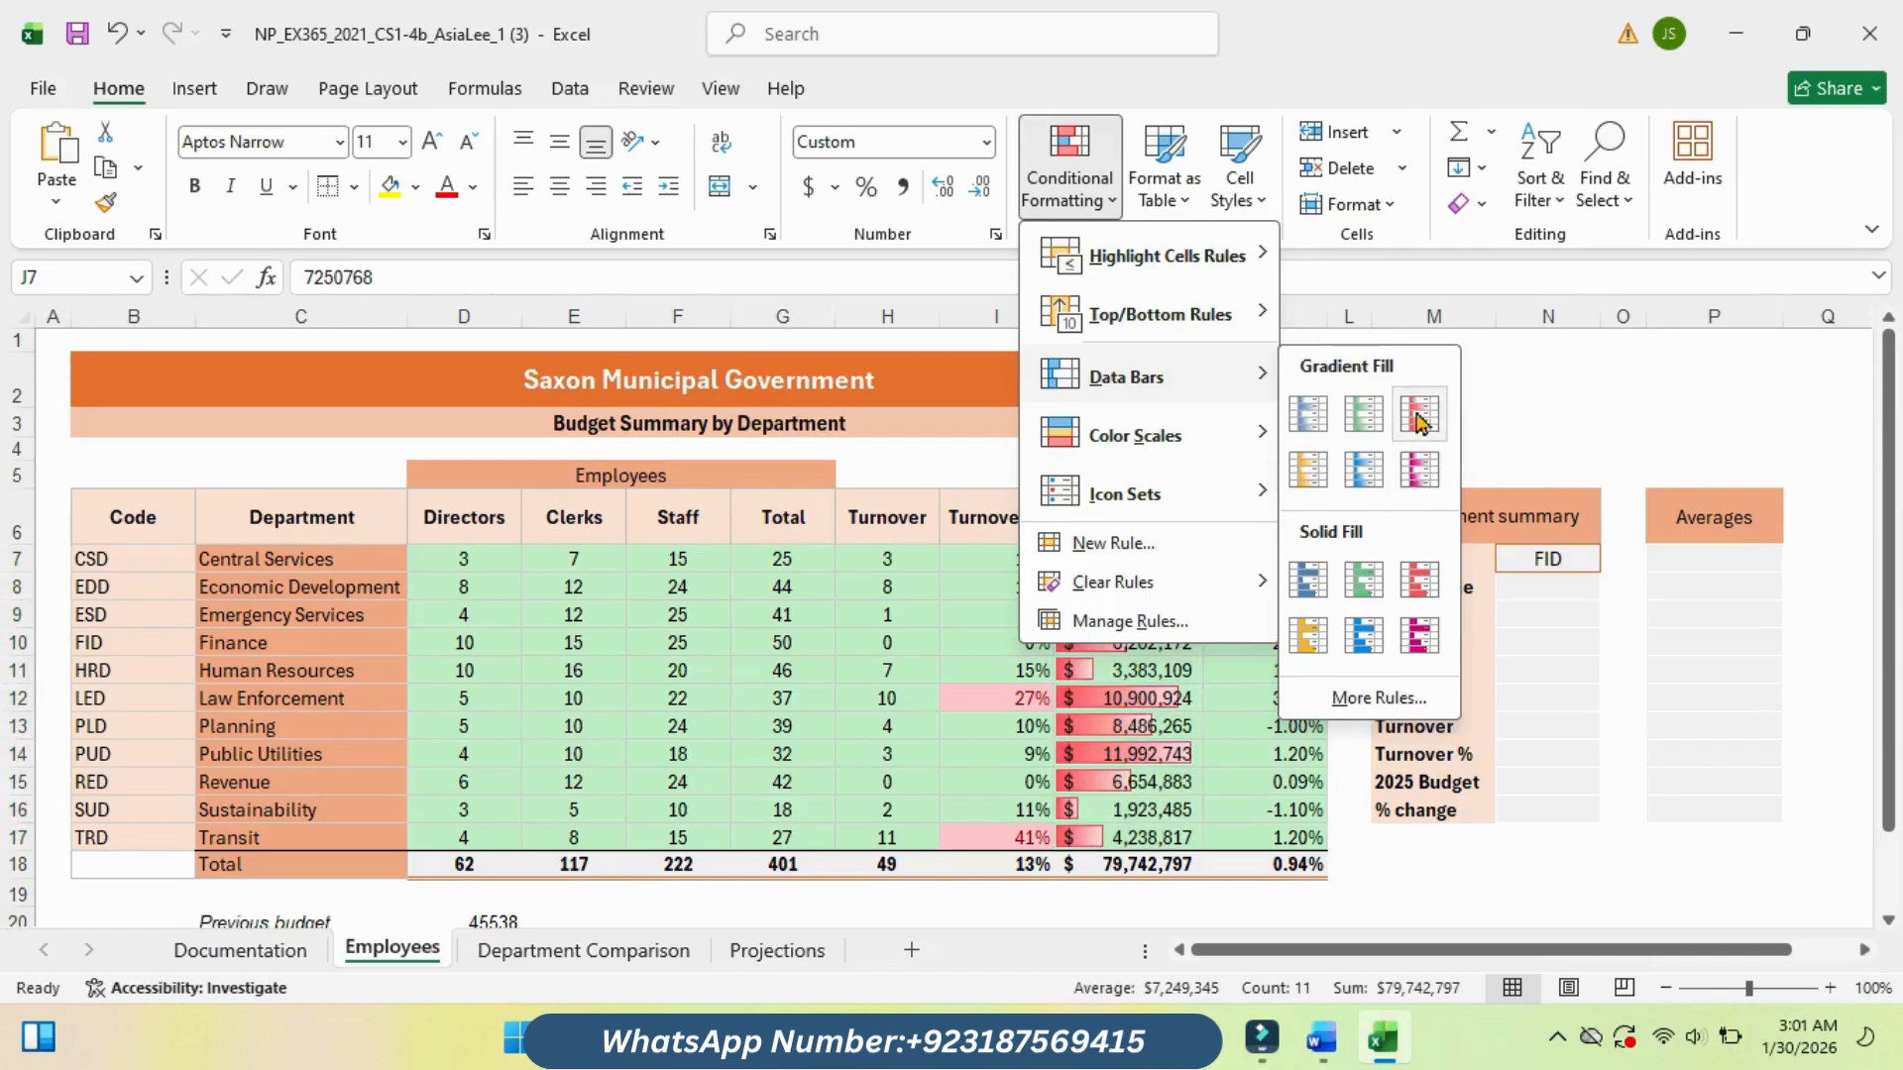
{"action": "left_click", "coordinate": [1419, 418]}
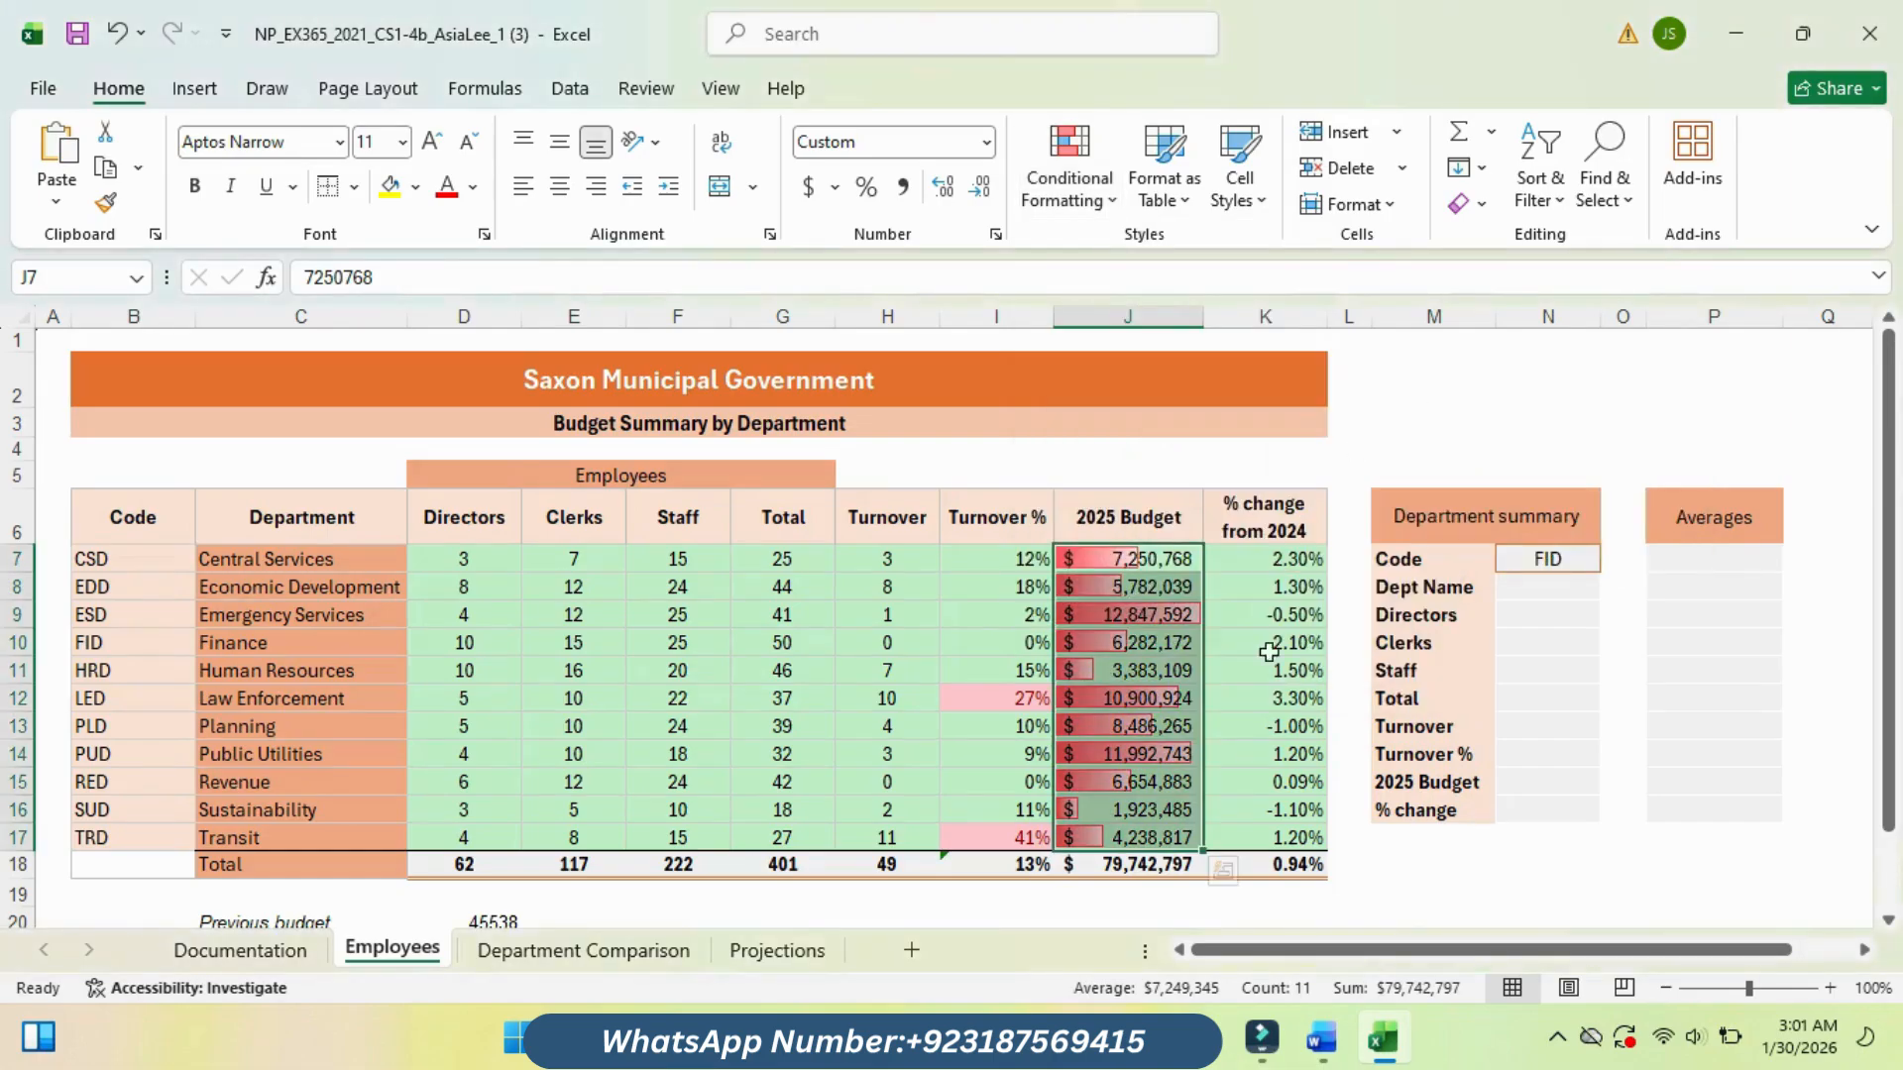
{"action": "left_click", "coordinate": [1084, 679]}
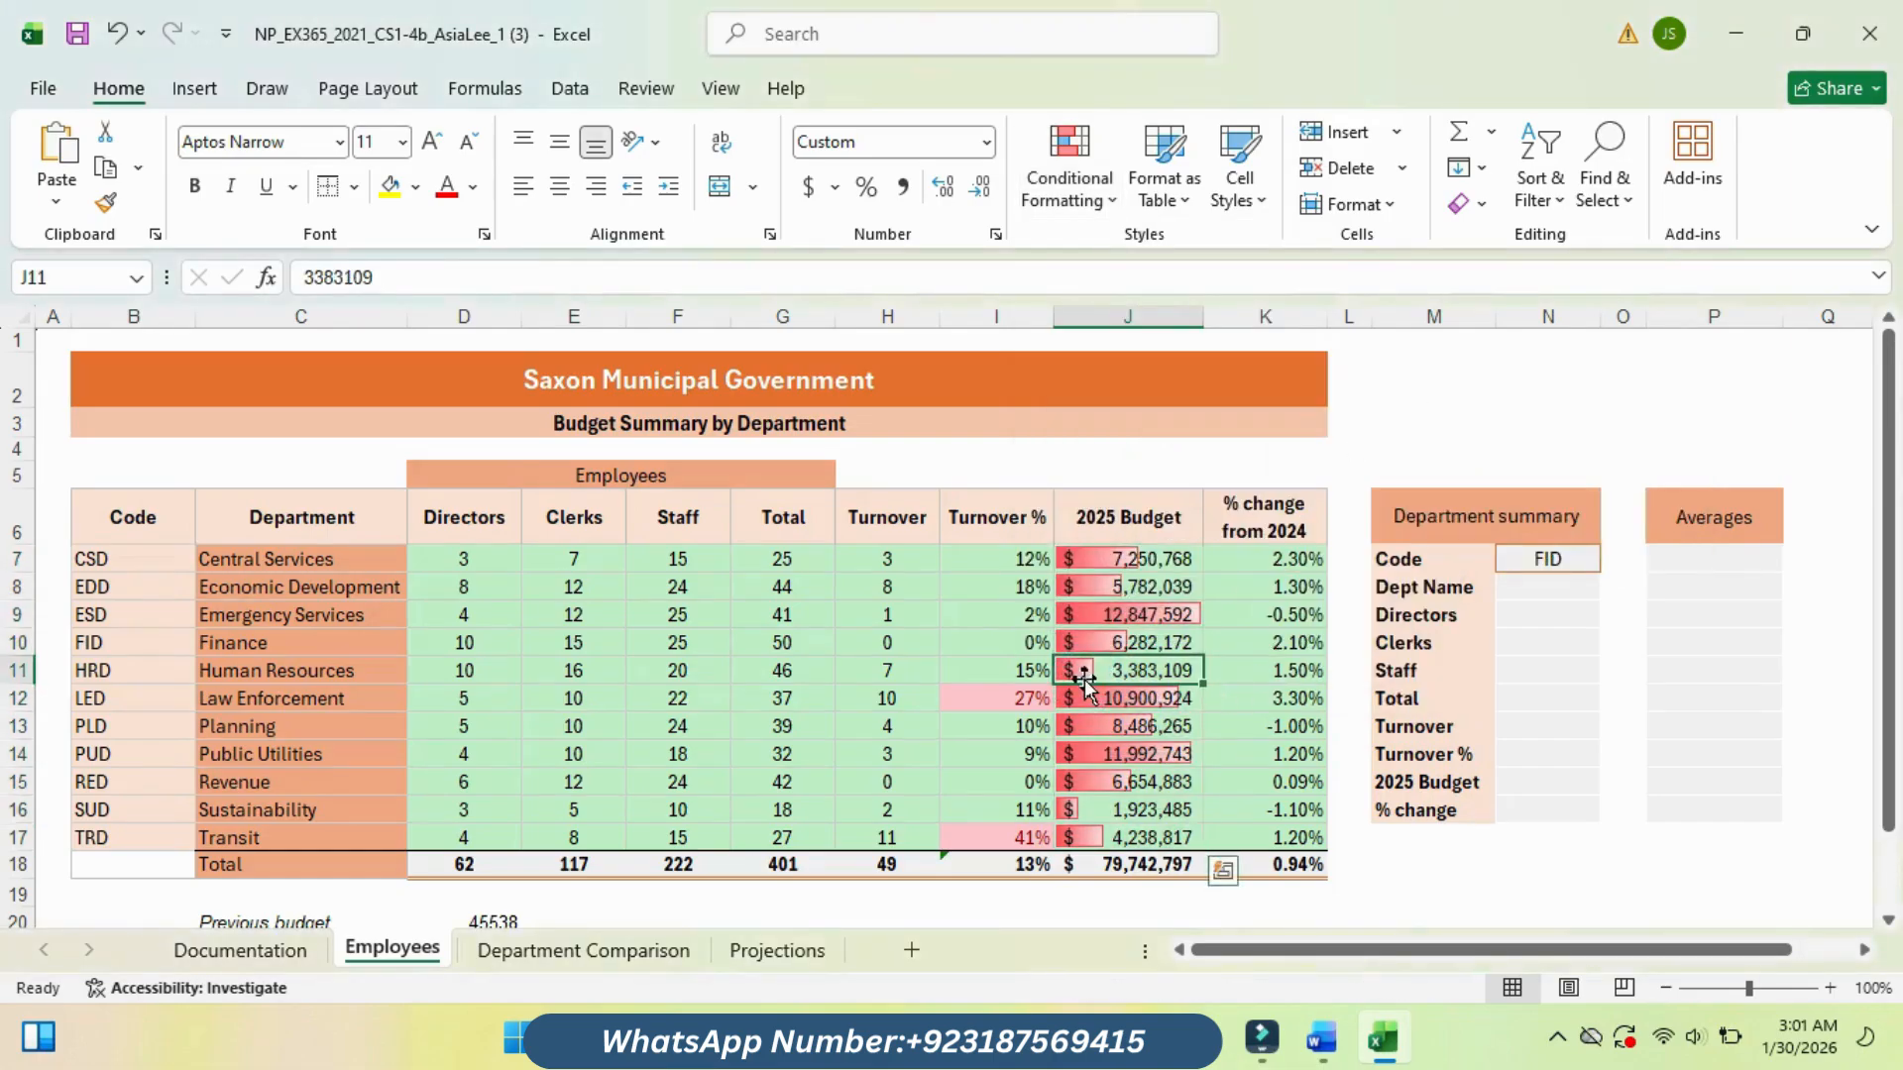
Step: Return to Word and highlight item 12, the top/bottom rules instruction for K7:K17, in turquoise
{"action": "left_click", "coordinate": [1320, 910]}
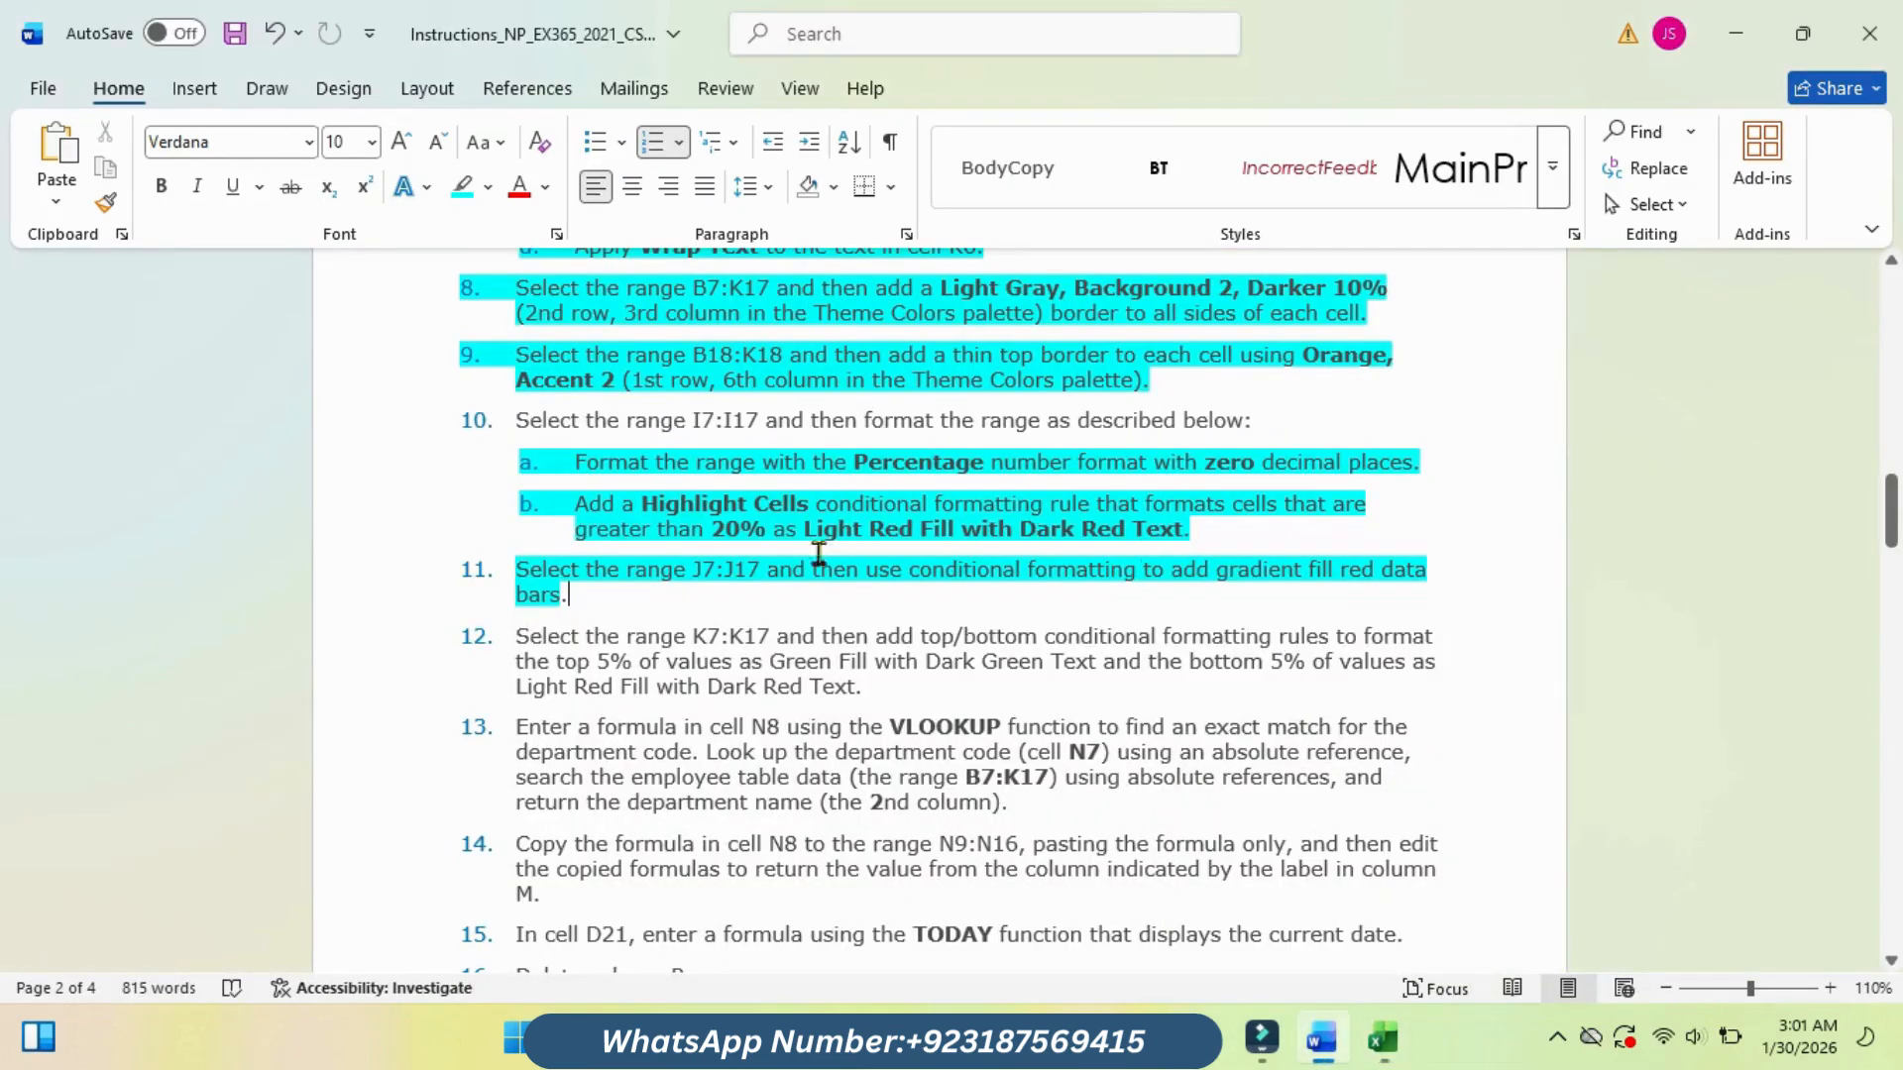
{"action": "left_click_drag", "start_coordinate": [514, 637], "coordinate": [867, 688]}
{"action": "left_click", "coordinate": [990, 642]}
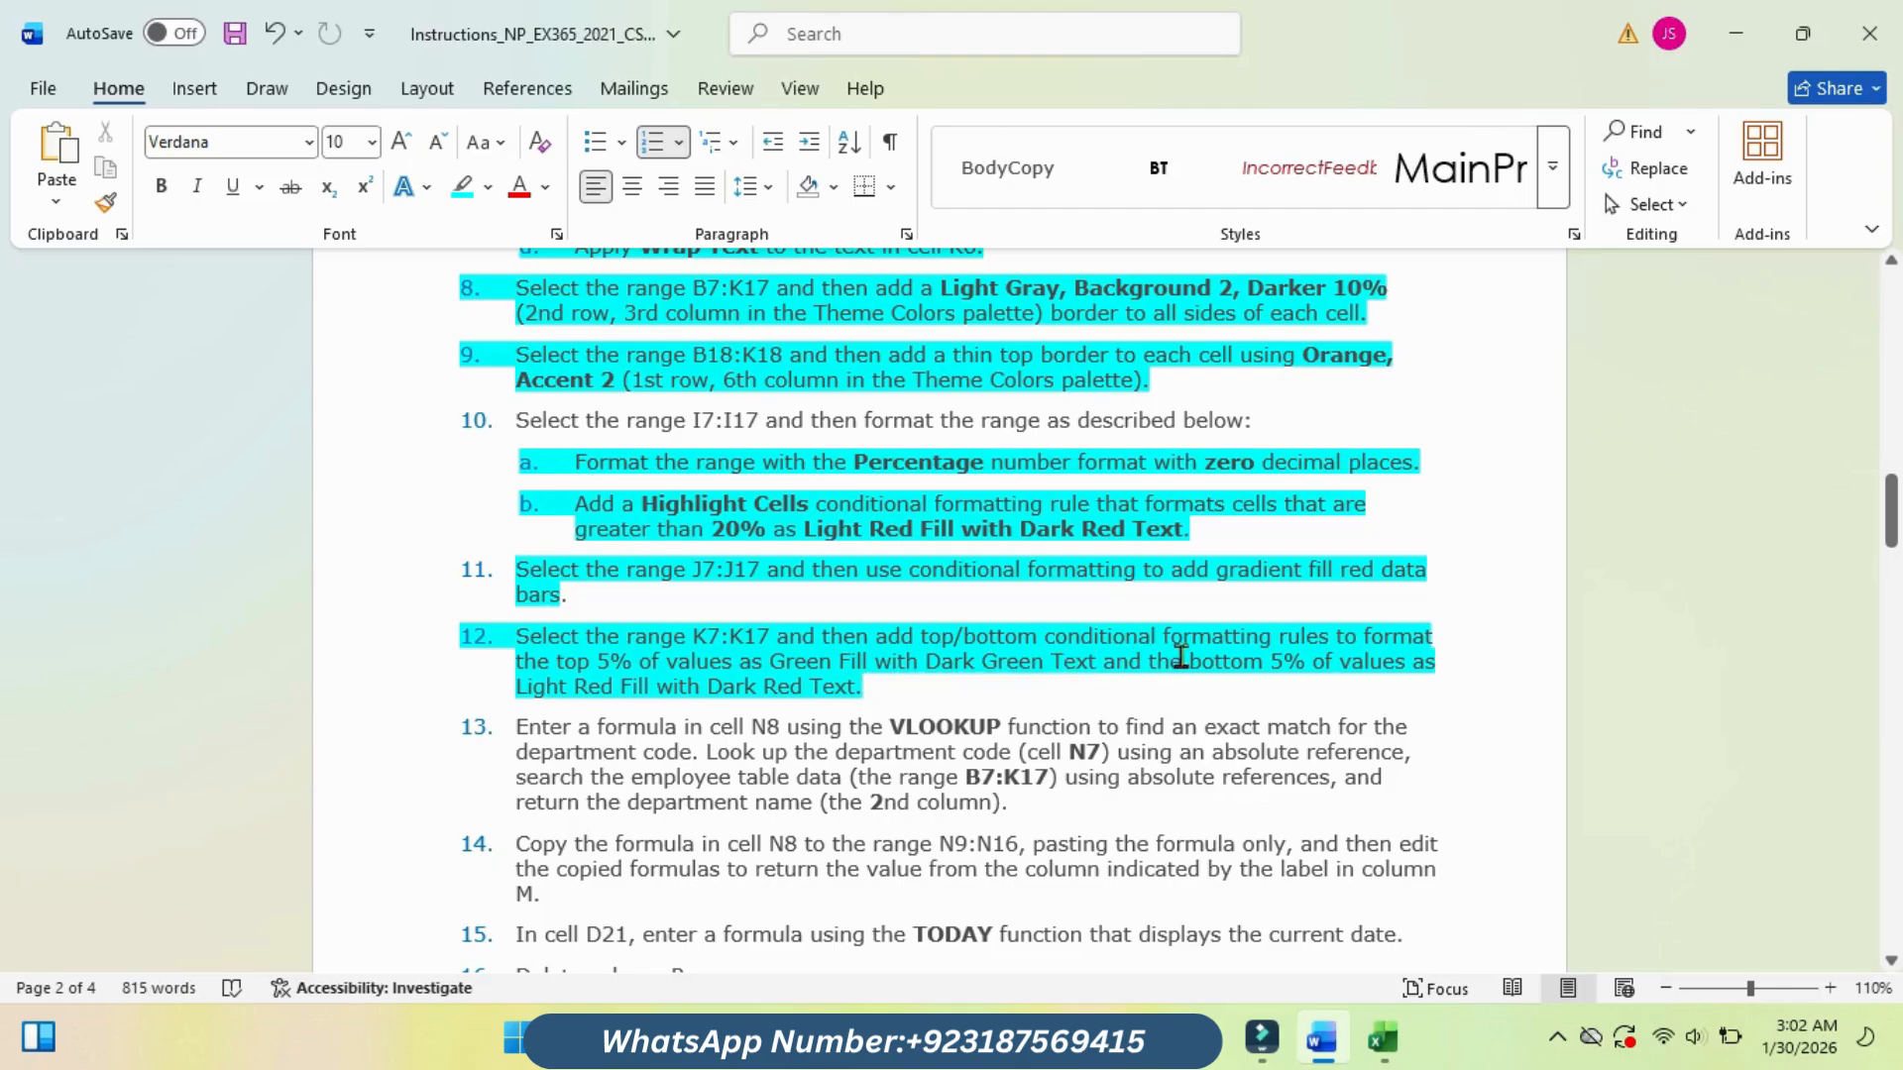
Step: In Excel, add a Top 10% conditional formatting rule to K7:K17 using Green Fill with Dark Green Text
{"action": "left_click", "coordinate": [1306, 897]}
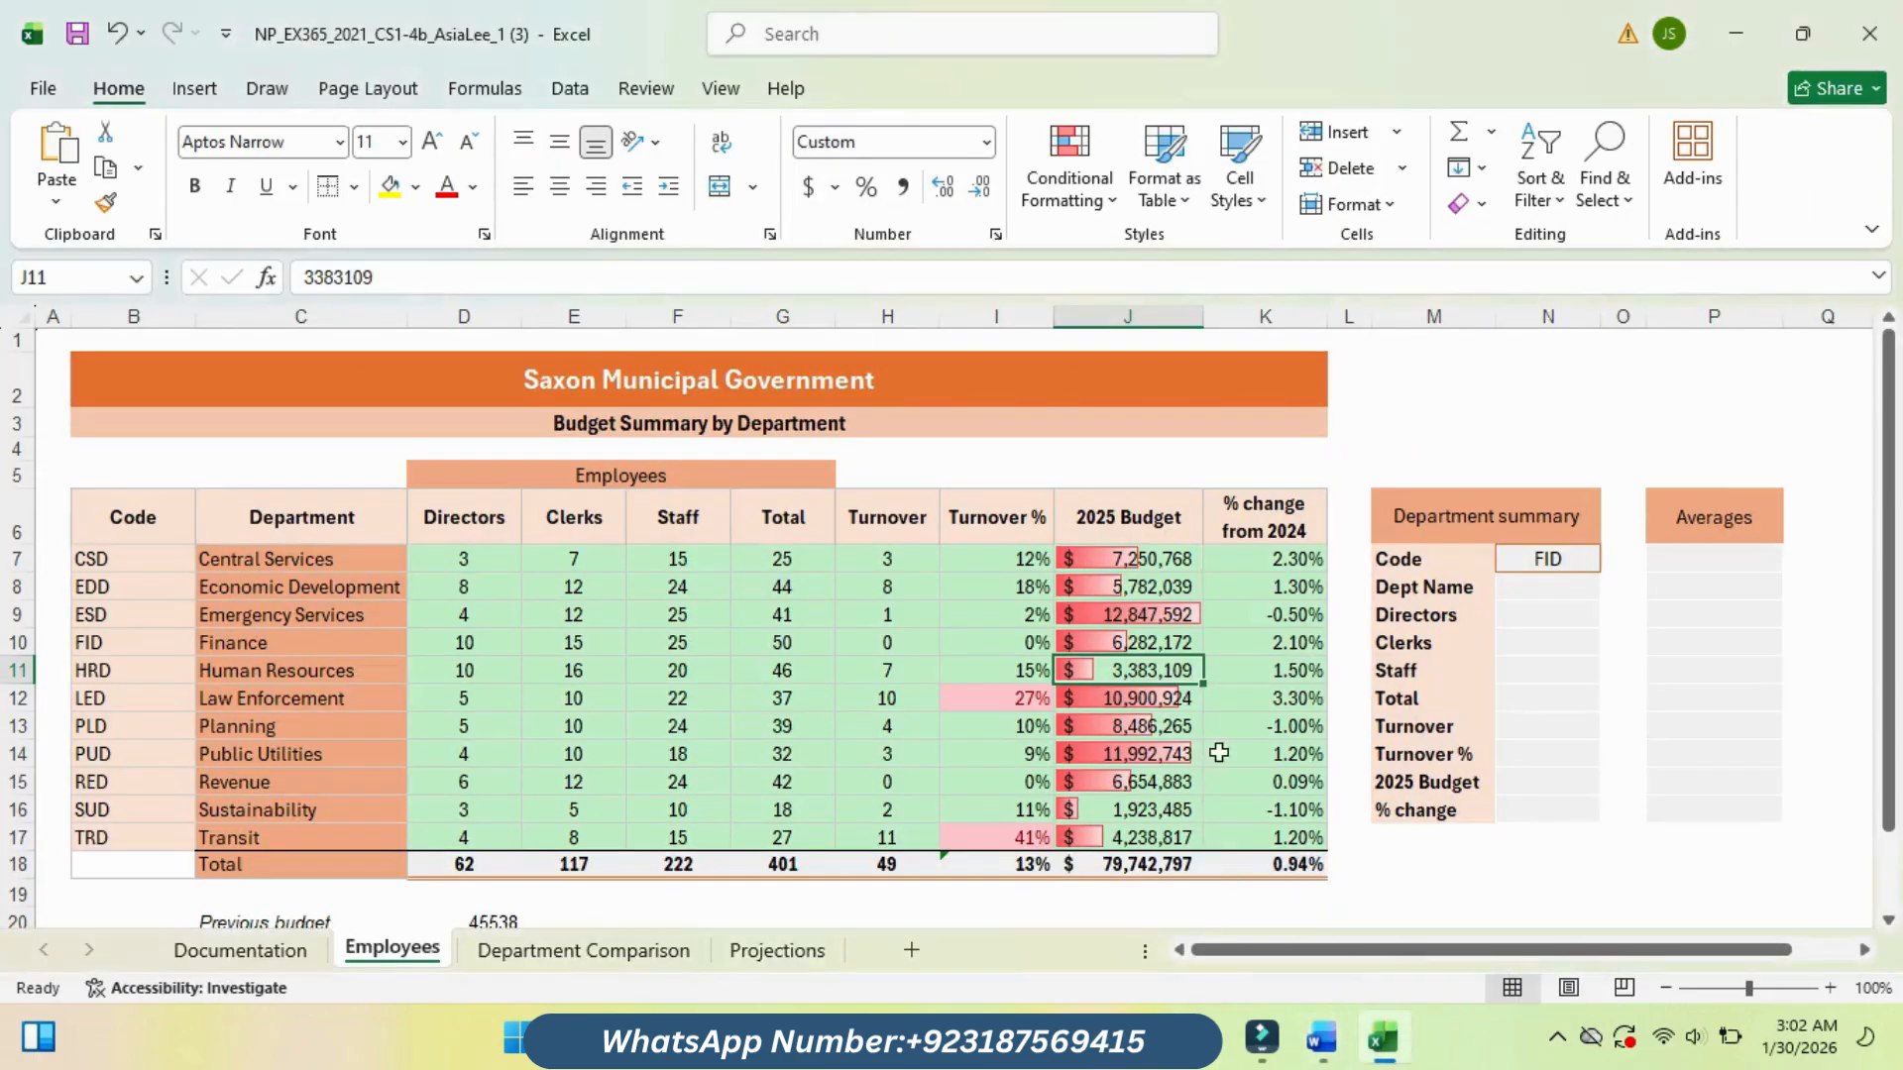
{"action": "left_click_drag", "start_coordinate": [1293, 563], "coordinate": [1297, 838]}
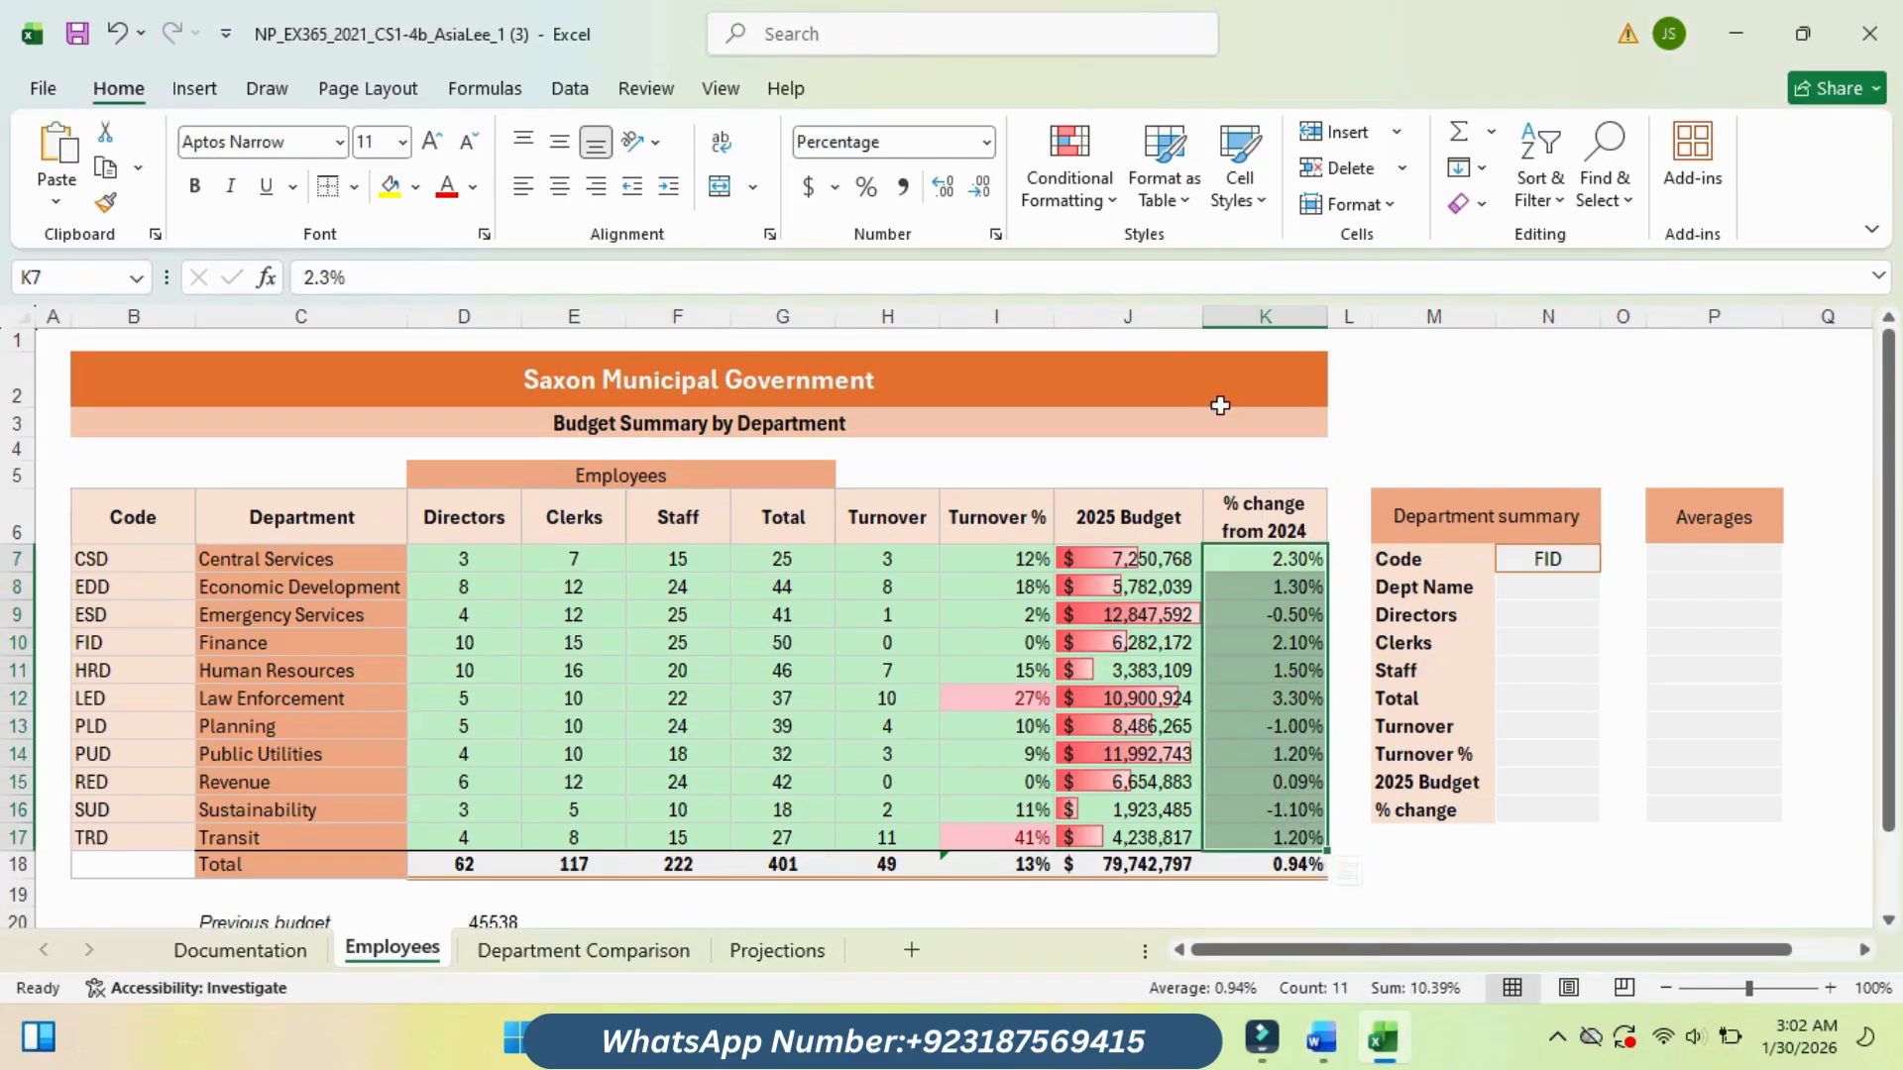
{"action": "left_click", "coordinate": [1114, 204]}
{"action": "mouse_move", "coordinate": [1261, 319]}
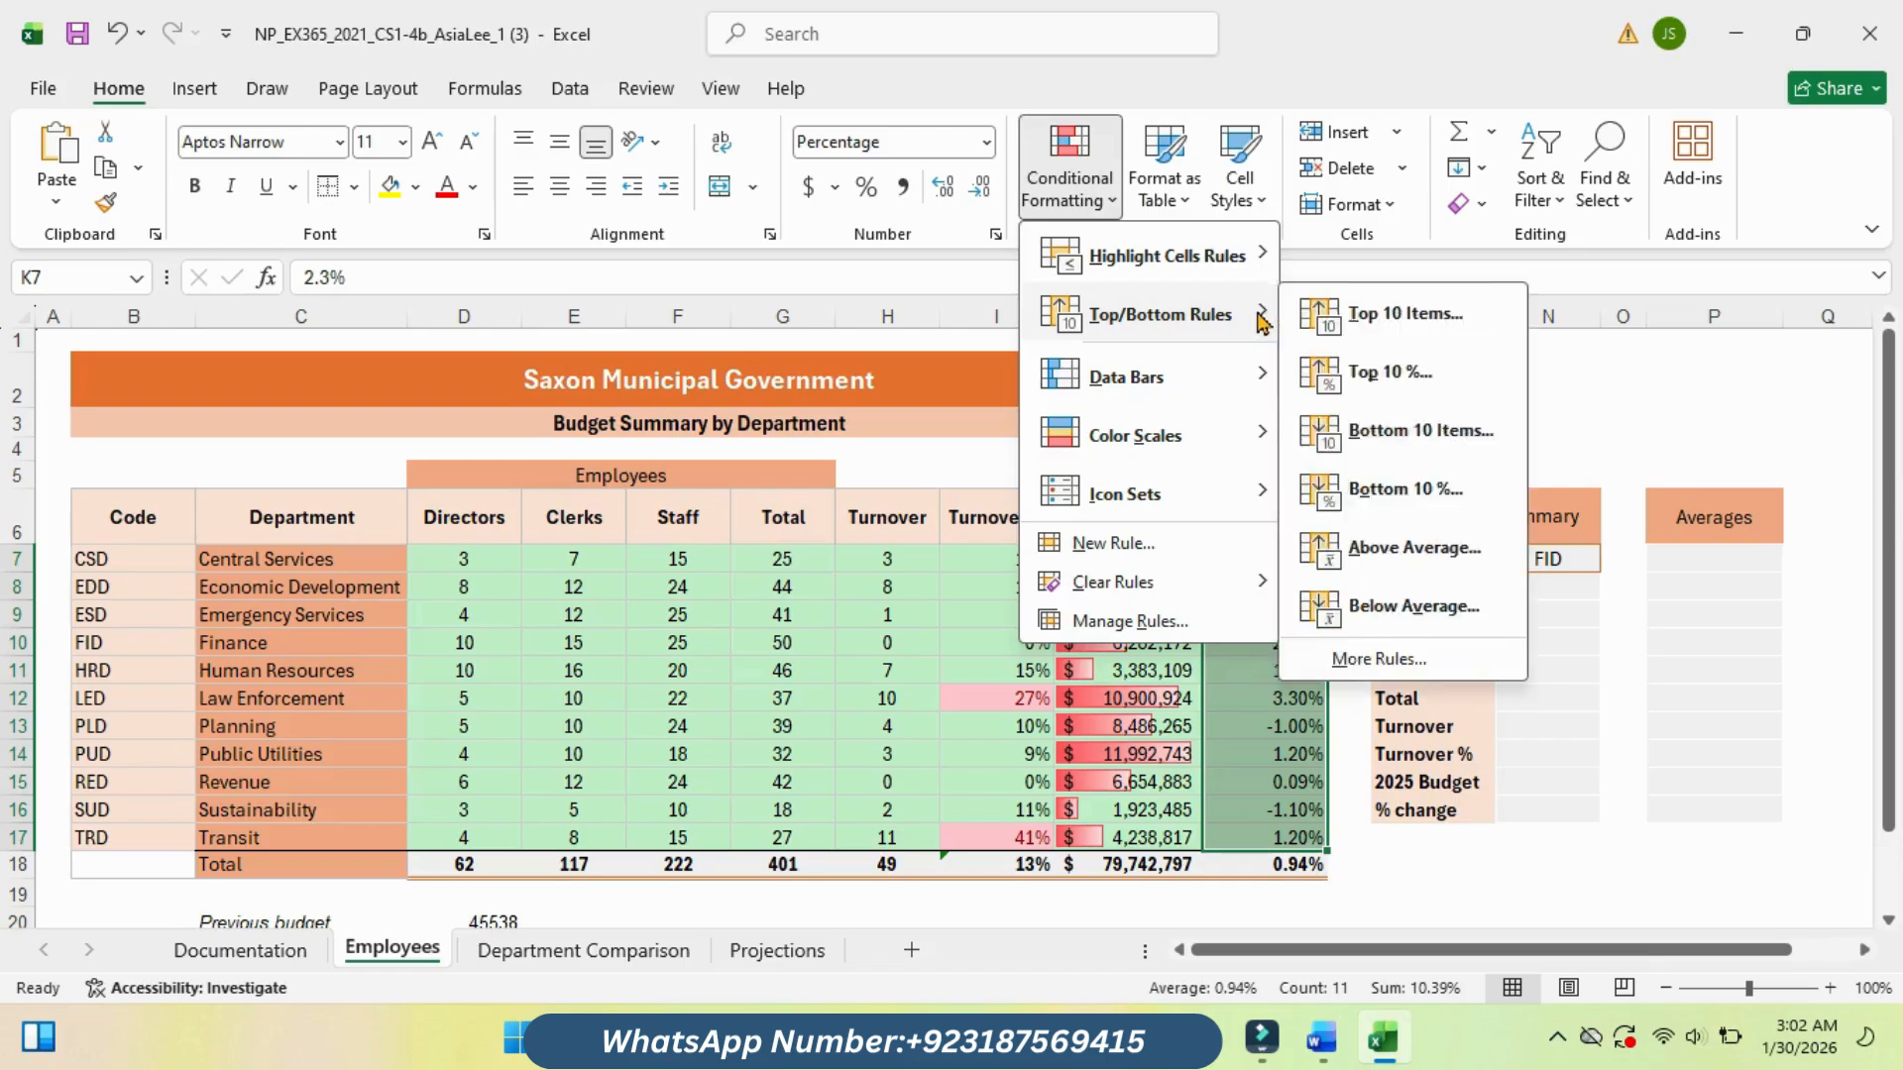
{"action": "left_click", "coordinate": [1376, 372]}
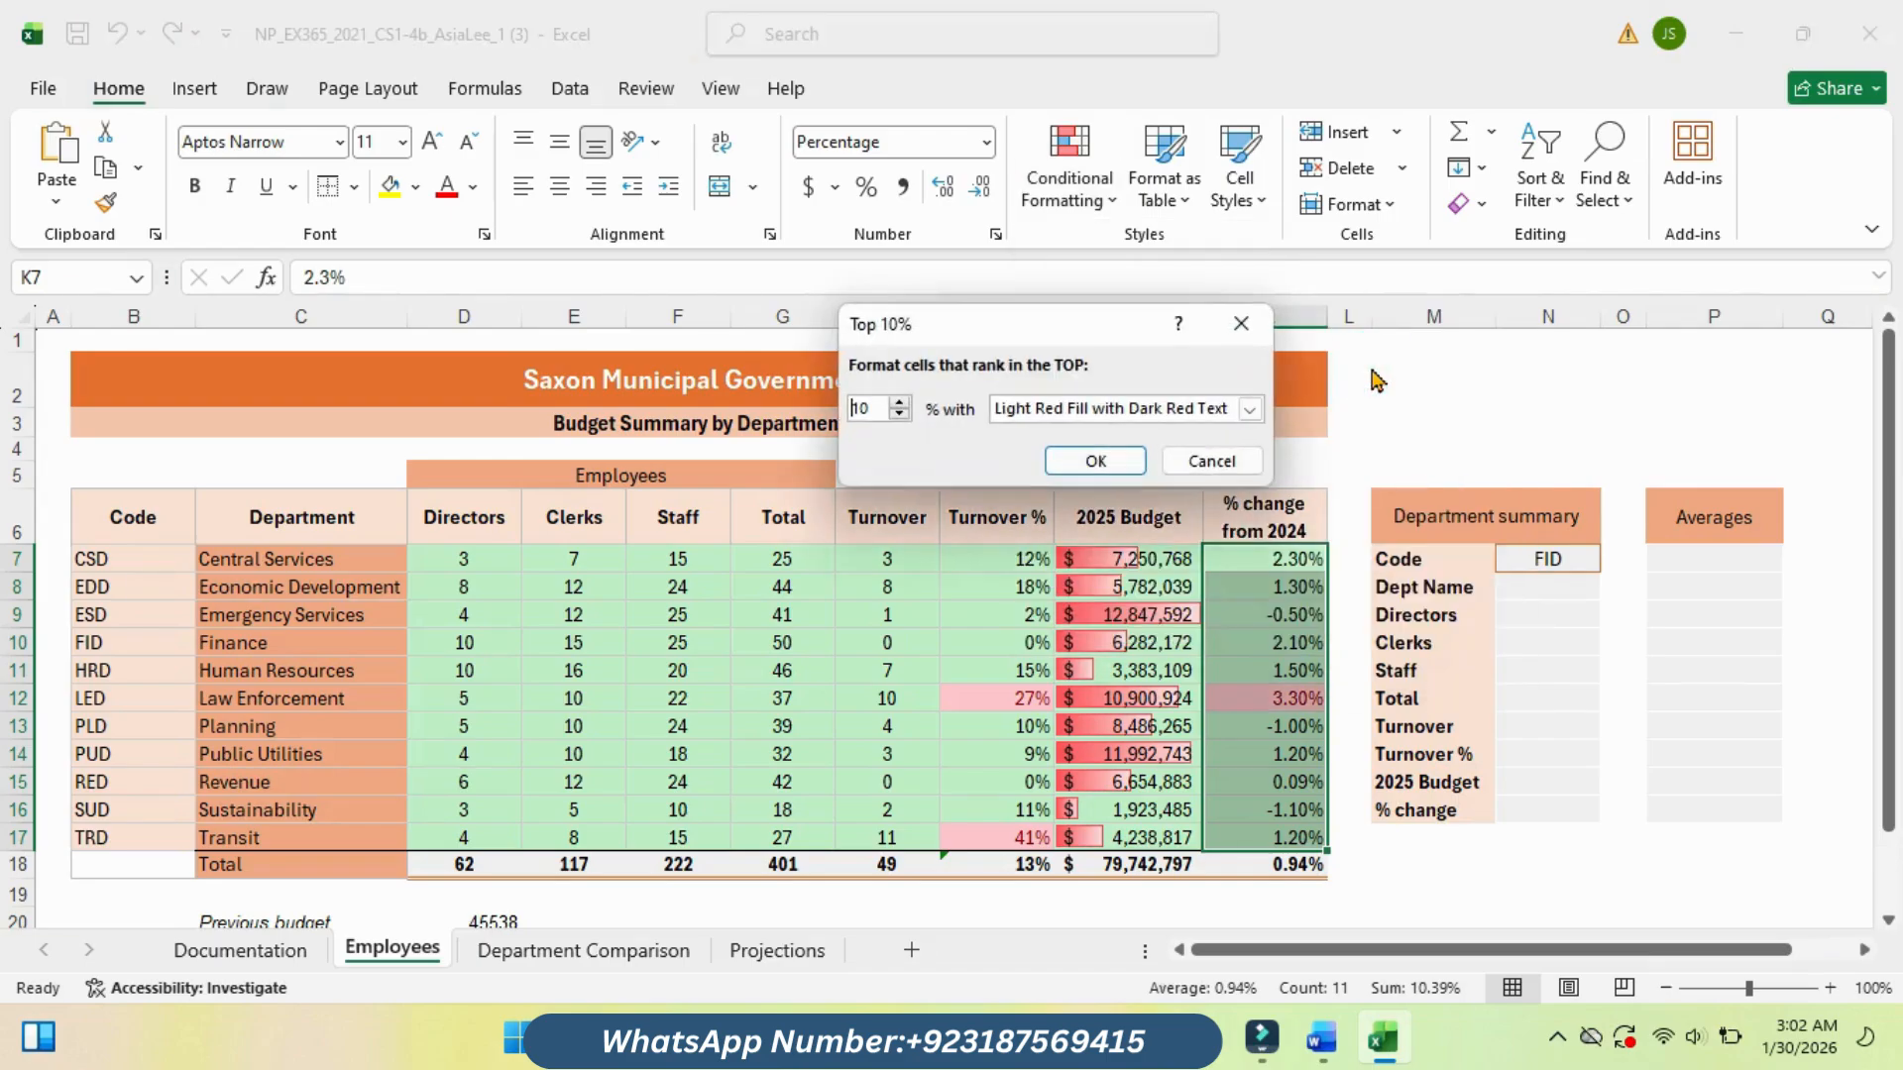
{"action": "left_click", "coordinate": [1250, 410]}
{"action": "left_click", "coordinate": [1215, 471]}
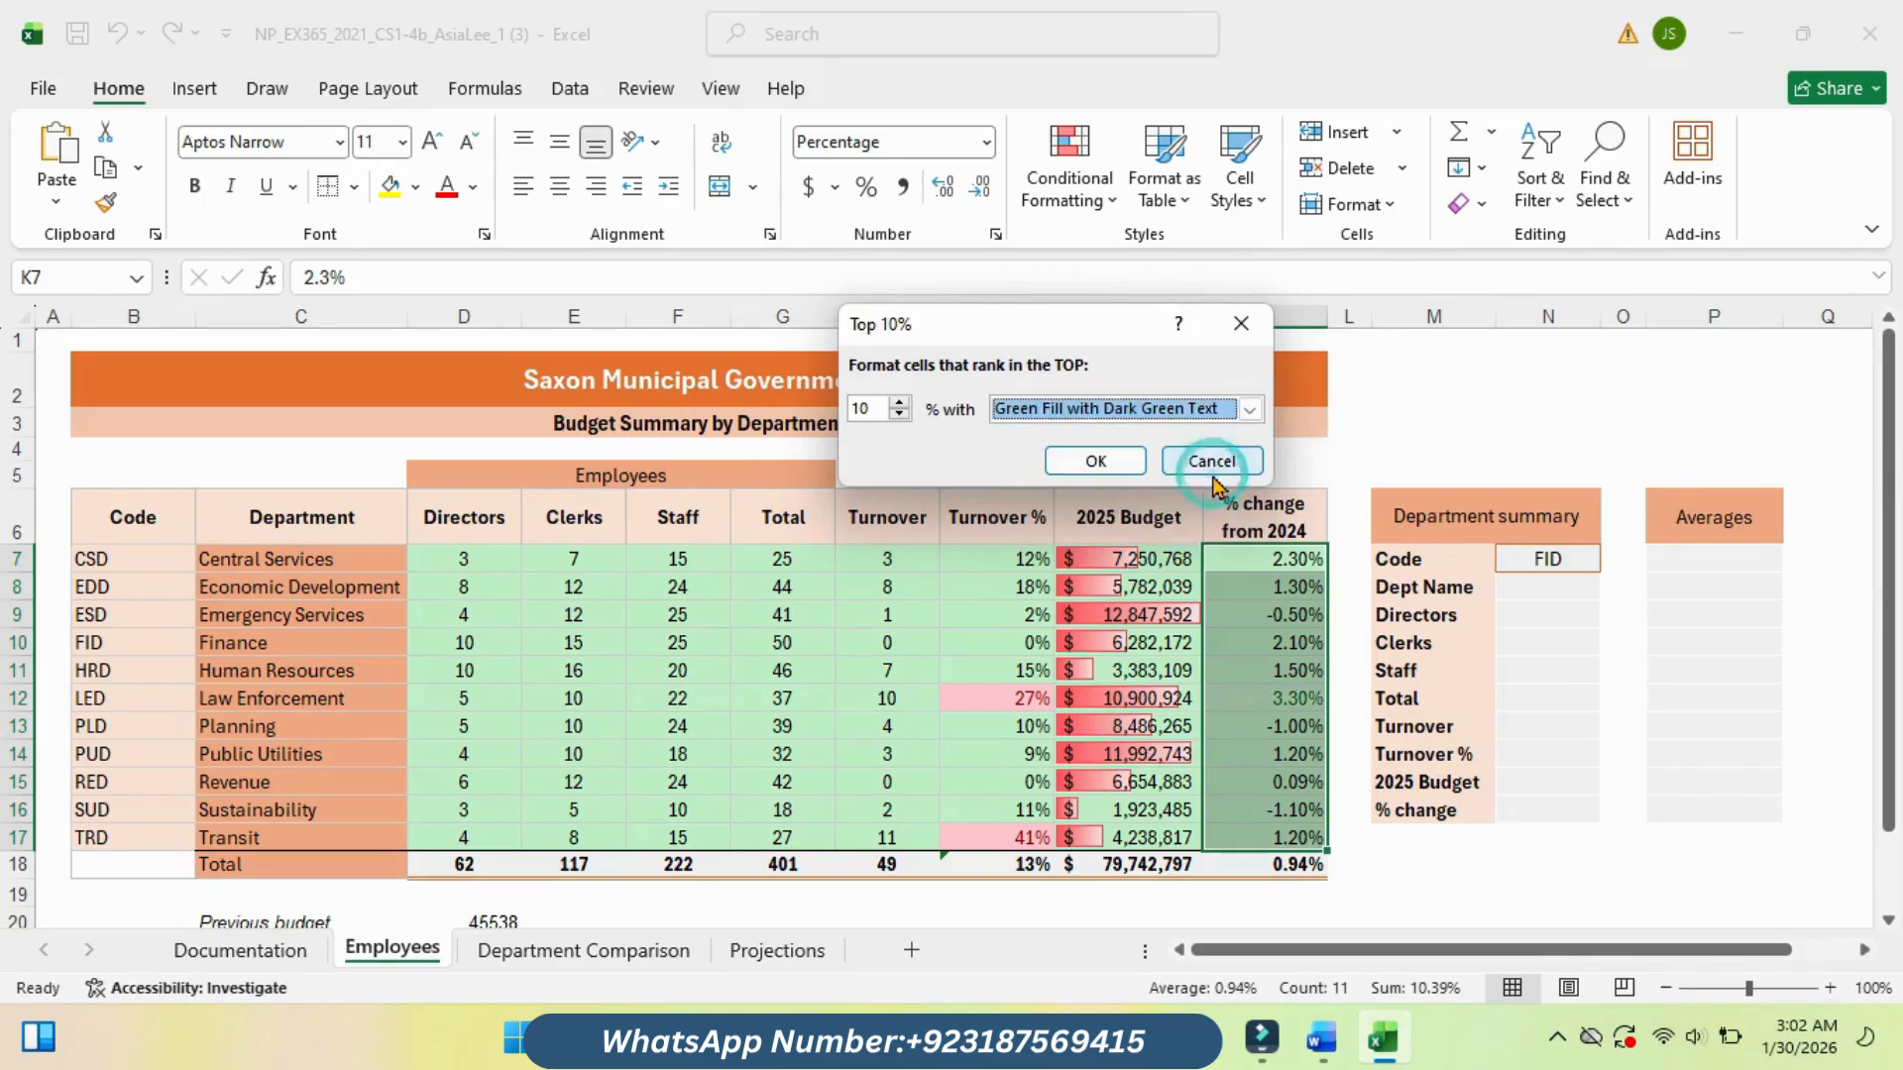
{"action": "left_click", "coordinate": [1096, 462]}
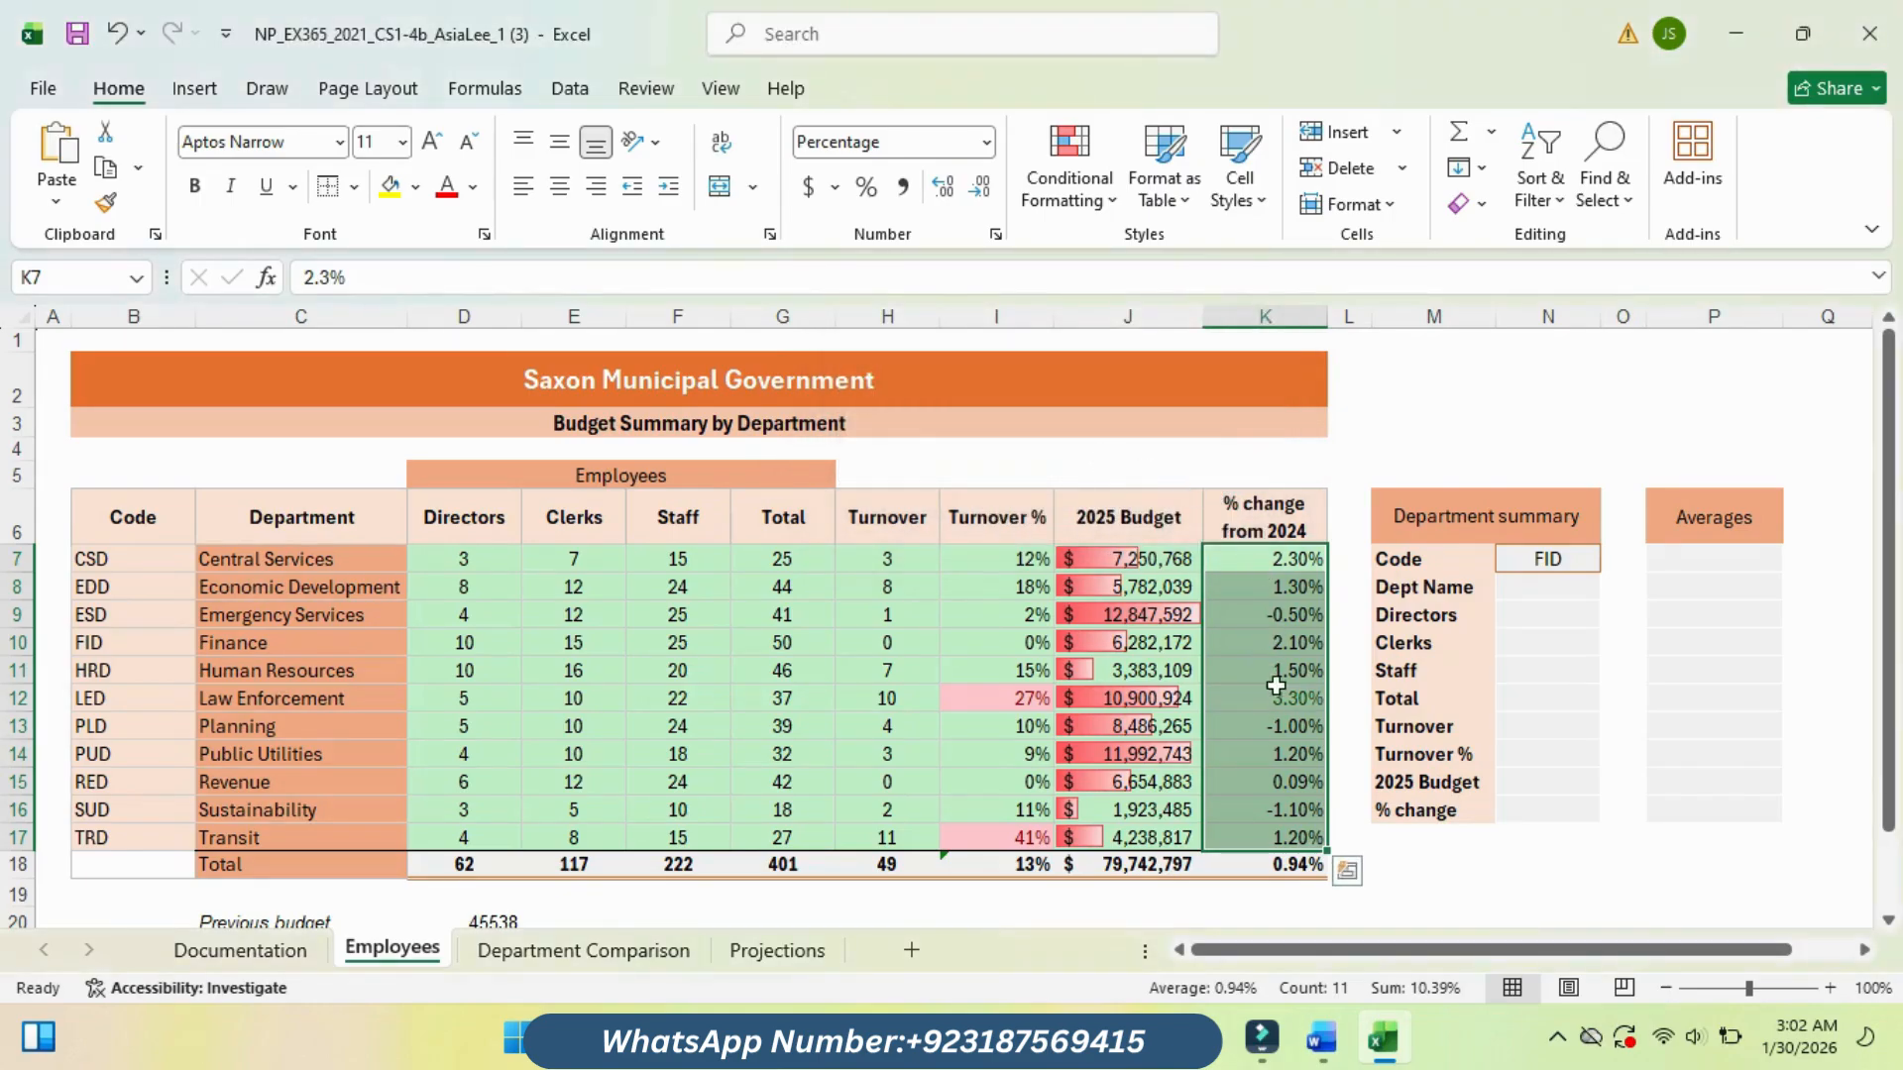
Step: Switch to Word to recheck item 12's rule for the bottom values of K7:K17, and return to Excel
{"action": "mouse_move", "coordinate": [1322, 1038]}
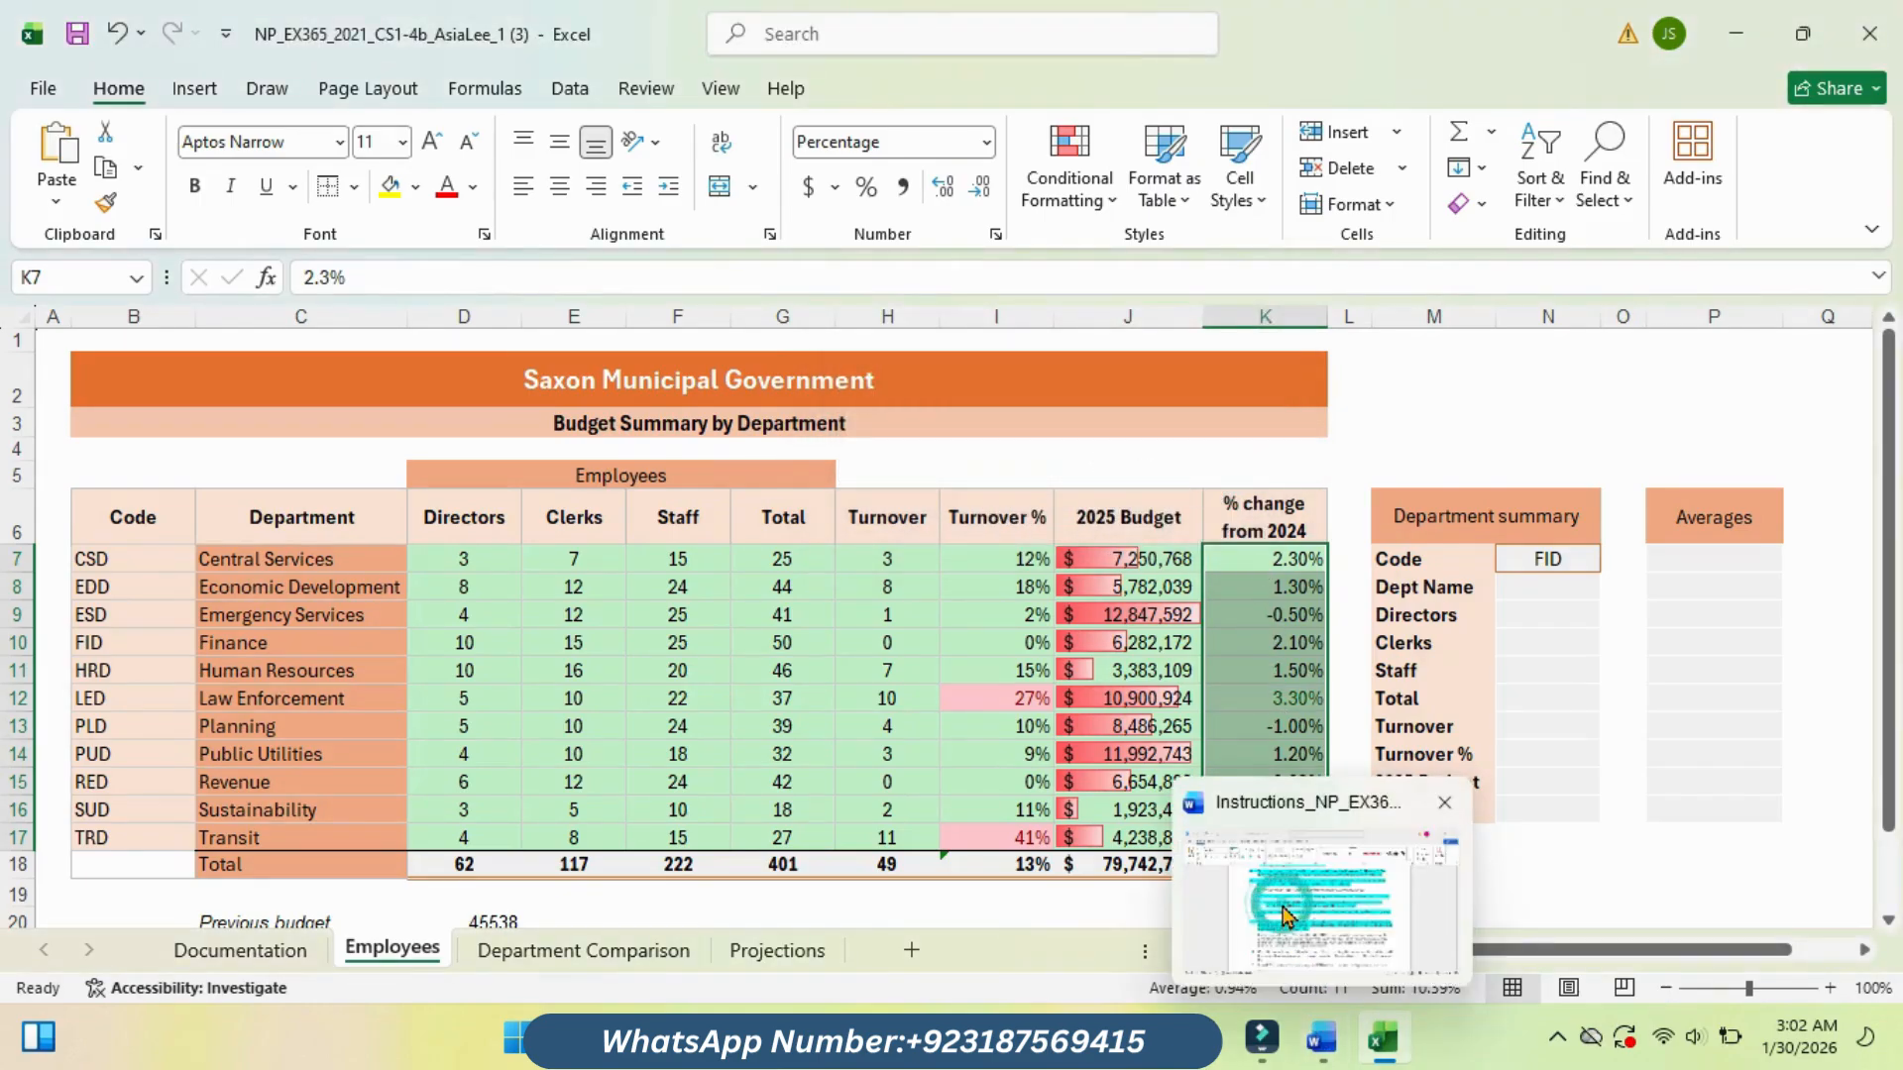
{"action": "left_click", "coordinate": [1281, 898]}
{"action": "mouse_move", "coordinate": [1384, 1031]}
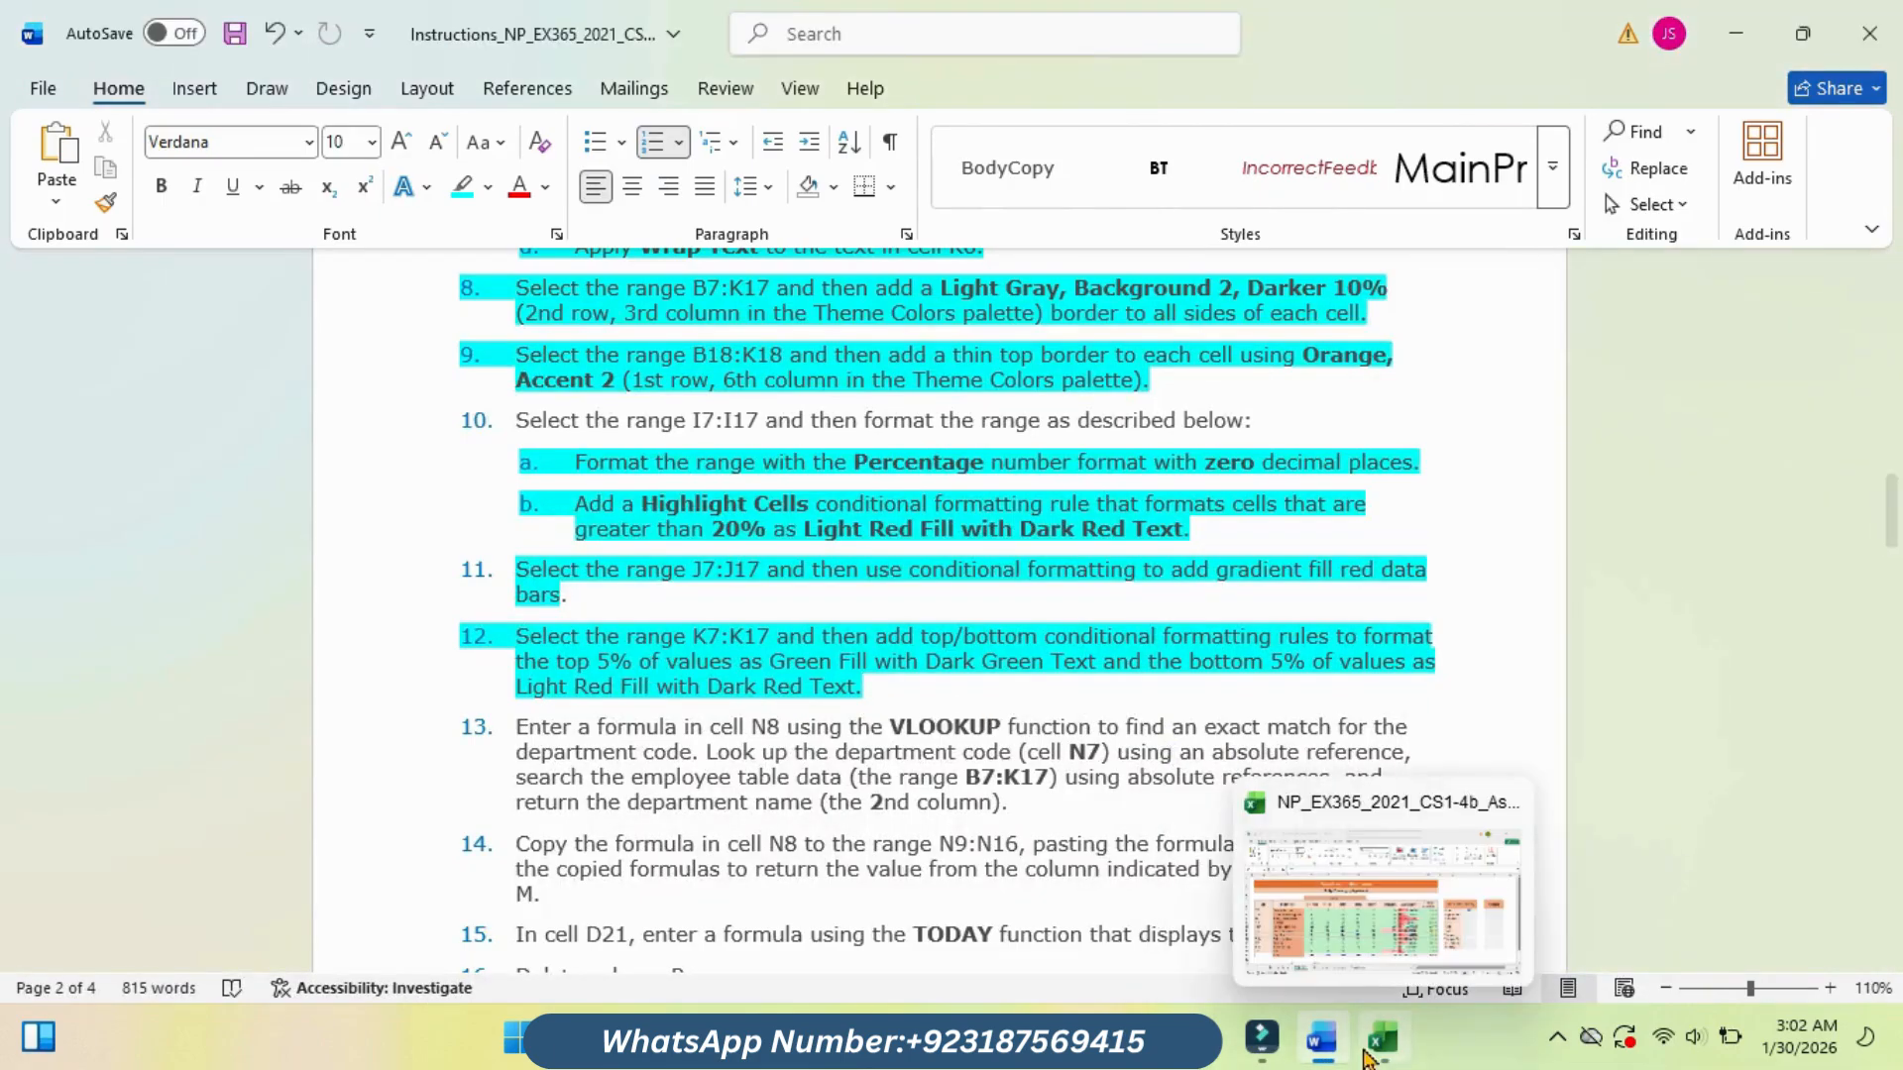
{"action": "left_click", "coordinate": [1384, 934]}
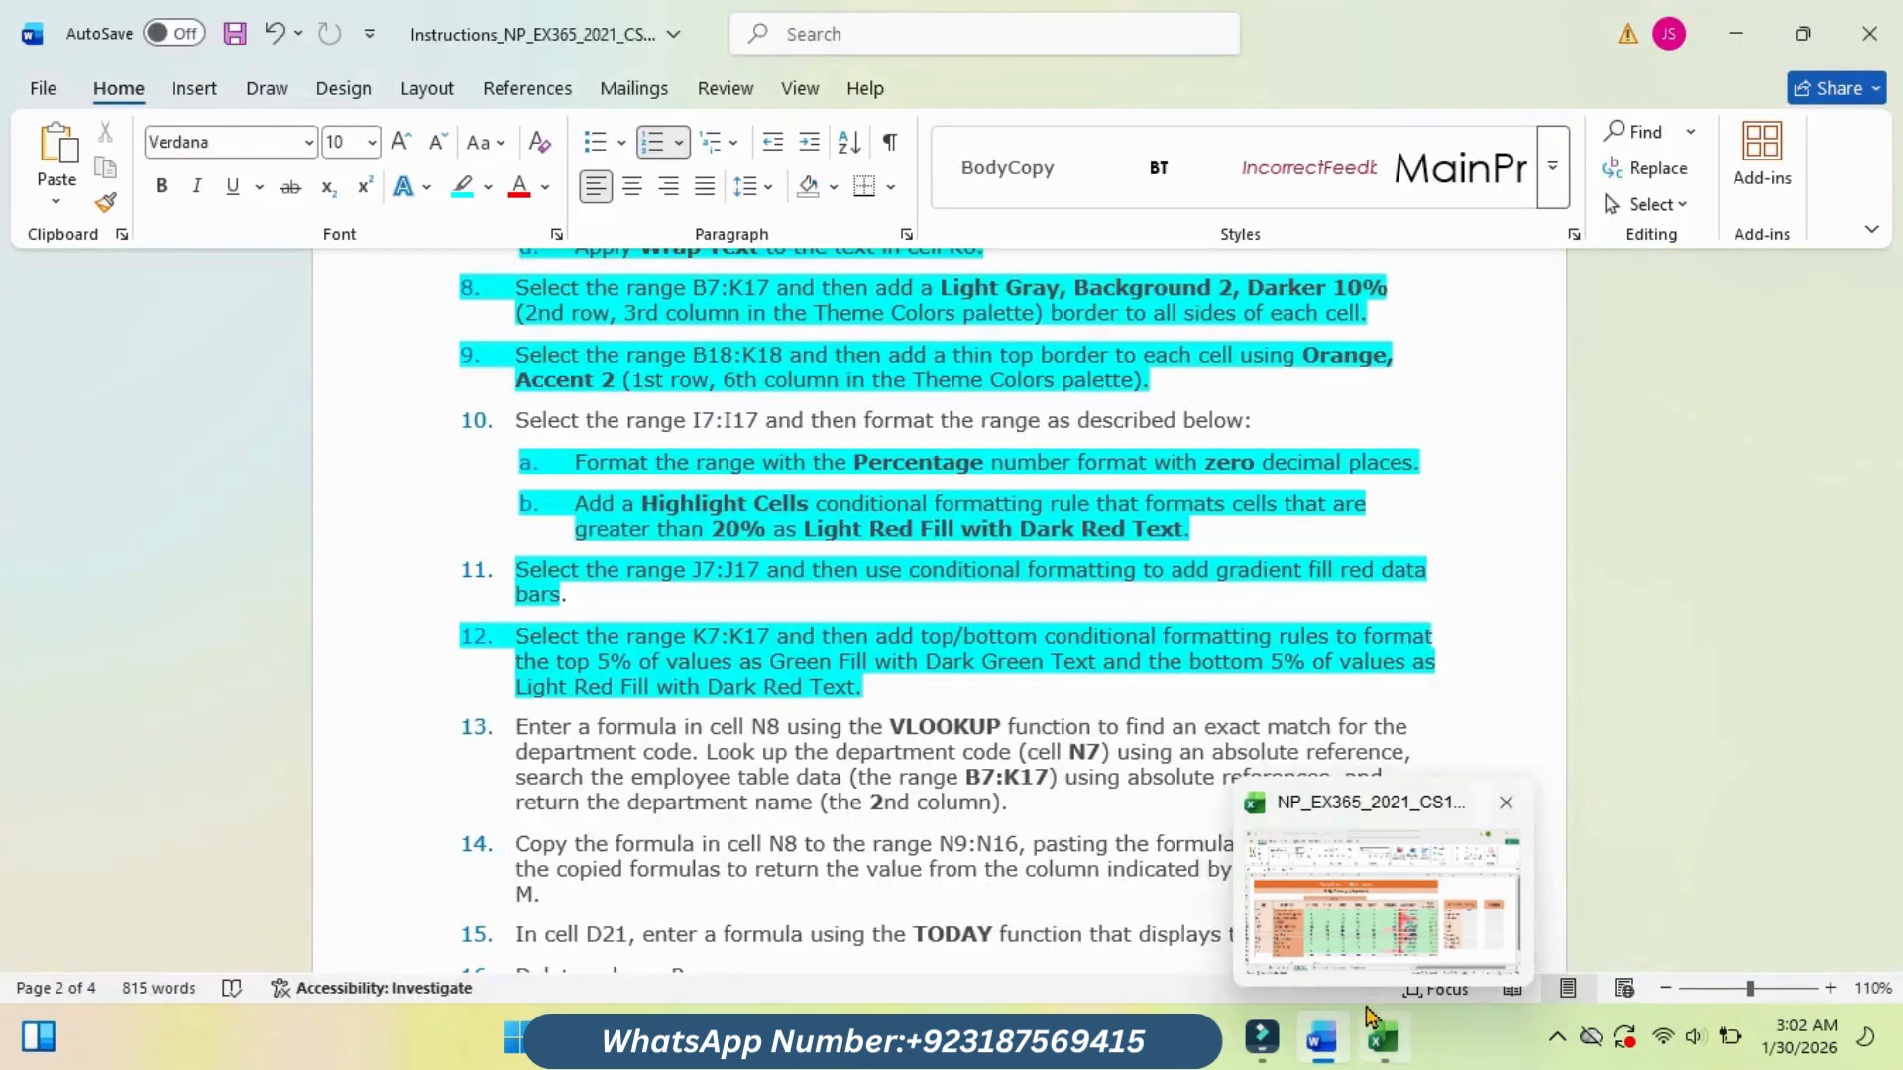
{"action": "left_click", "coordinate": [1279, 882]}
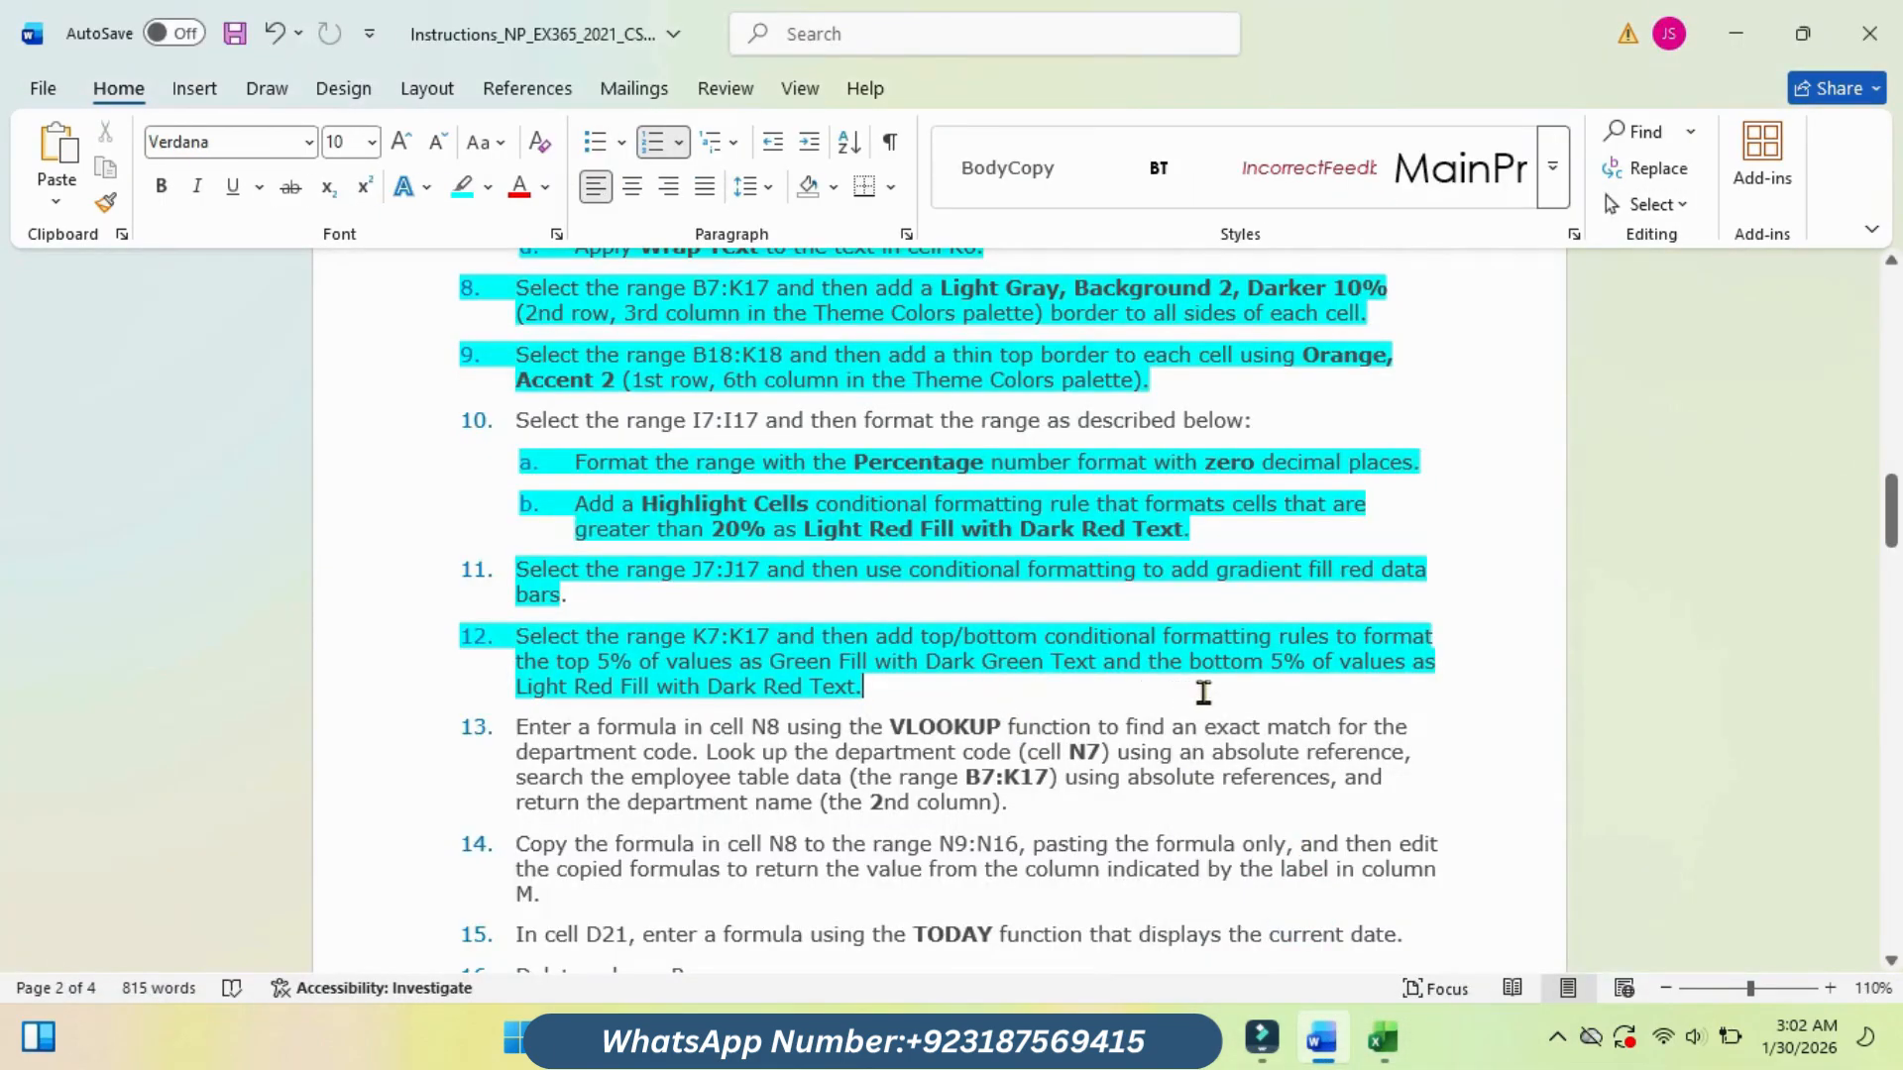
{"action": "mouse_move", "coordinate": [1385, 1036]}
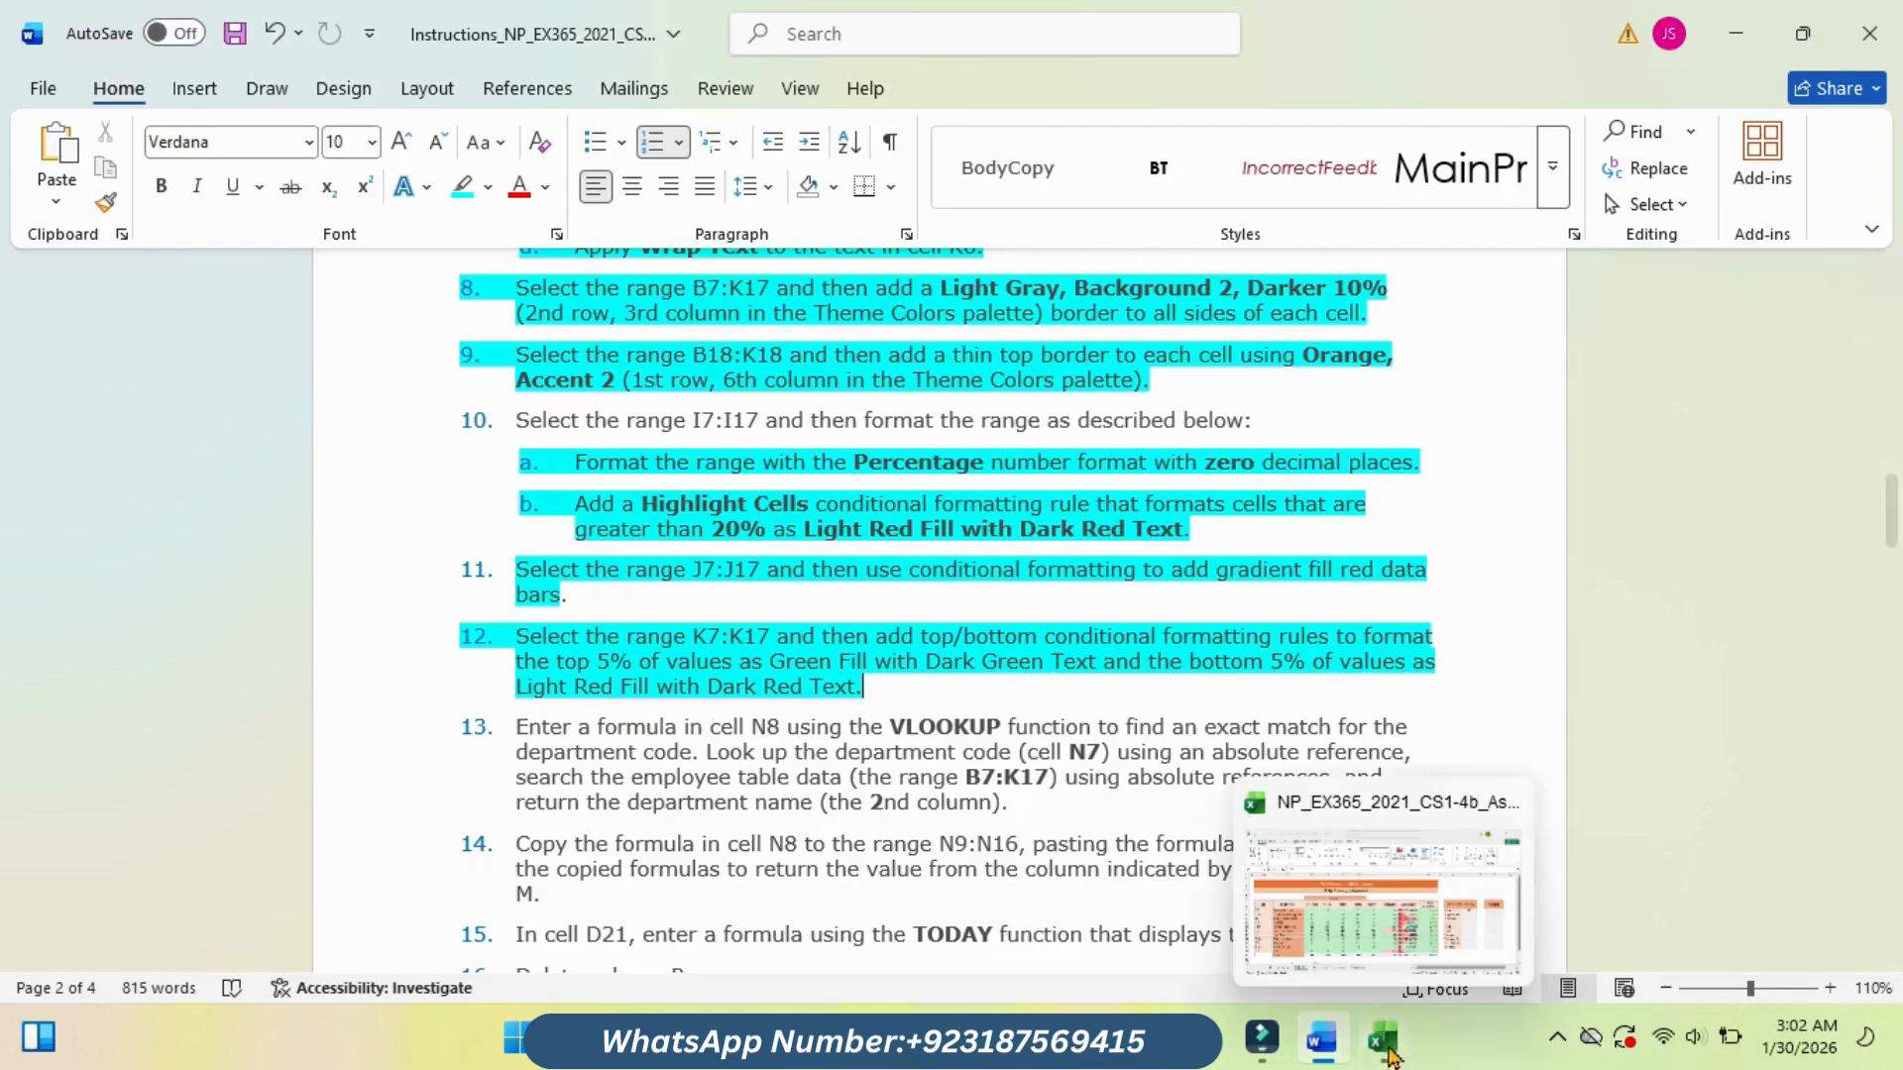
{"action": "left_click", "coordinate": [1384, 892]}
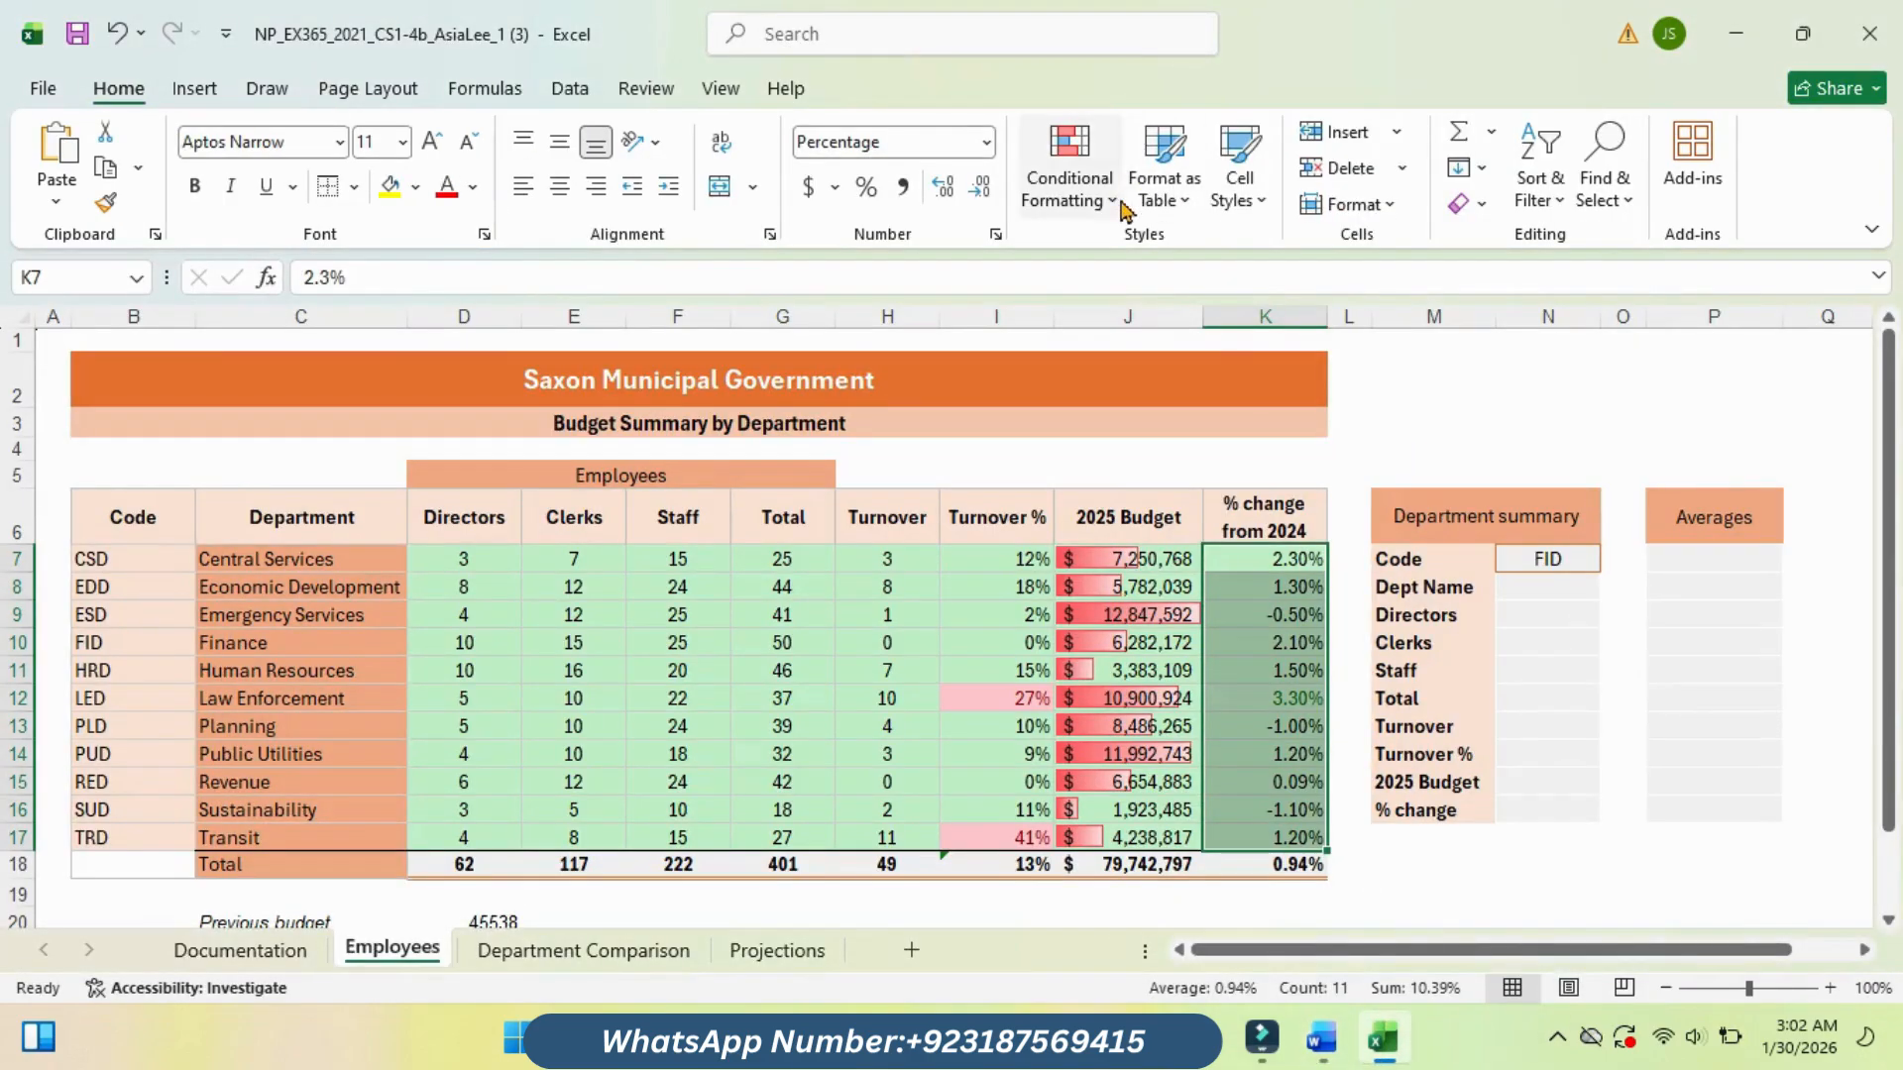
Step: Add a Bottom 10% conditional formatting rule to K7:K17 using Light Red Fill with Dark Red Text
{"action": "left_click", "coordinate": [1069, 183]}
{"action": "mouse_move", "coordinate": [1262, 315]}
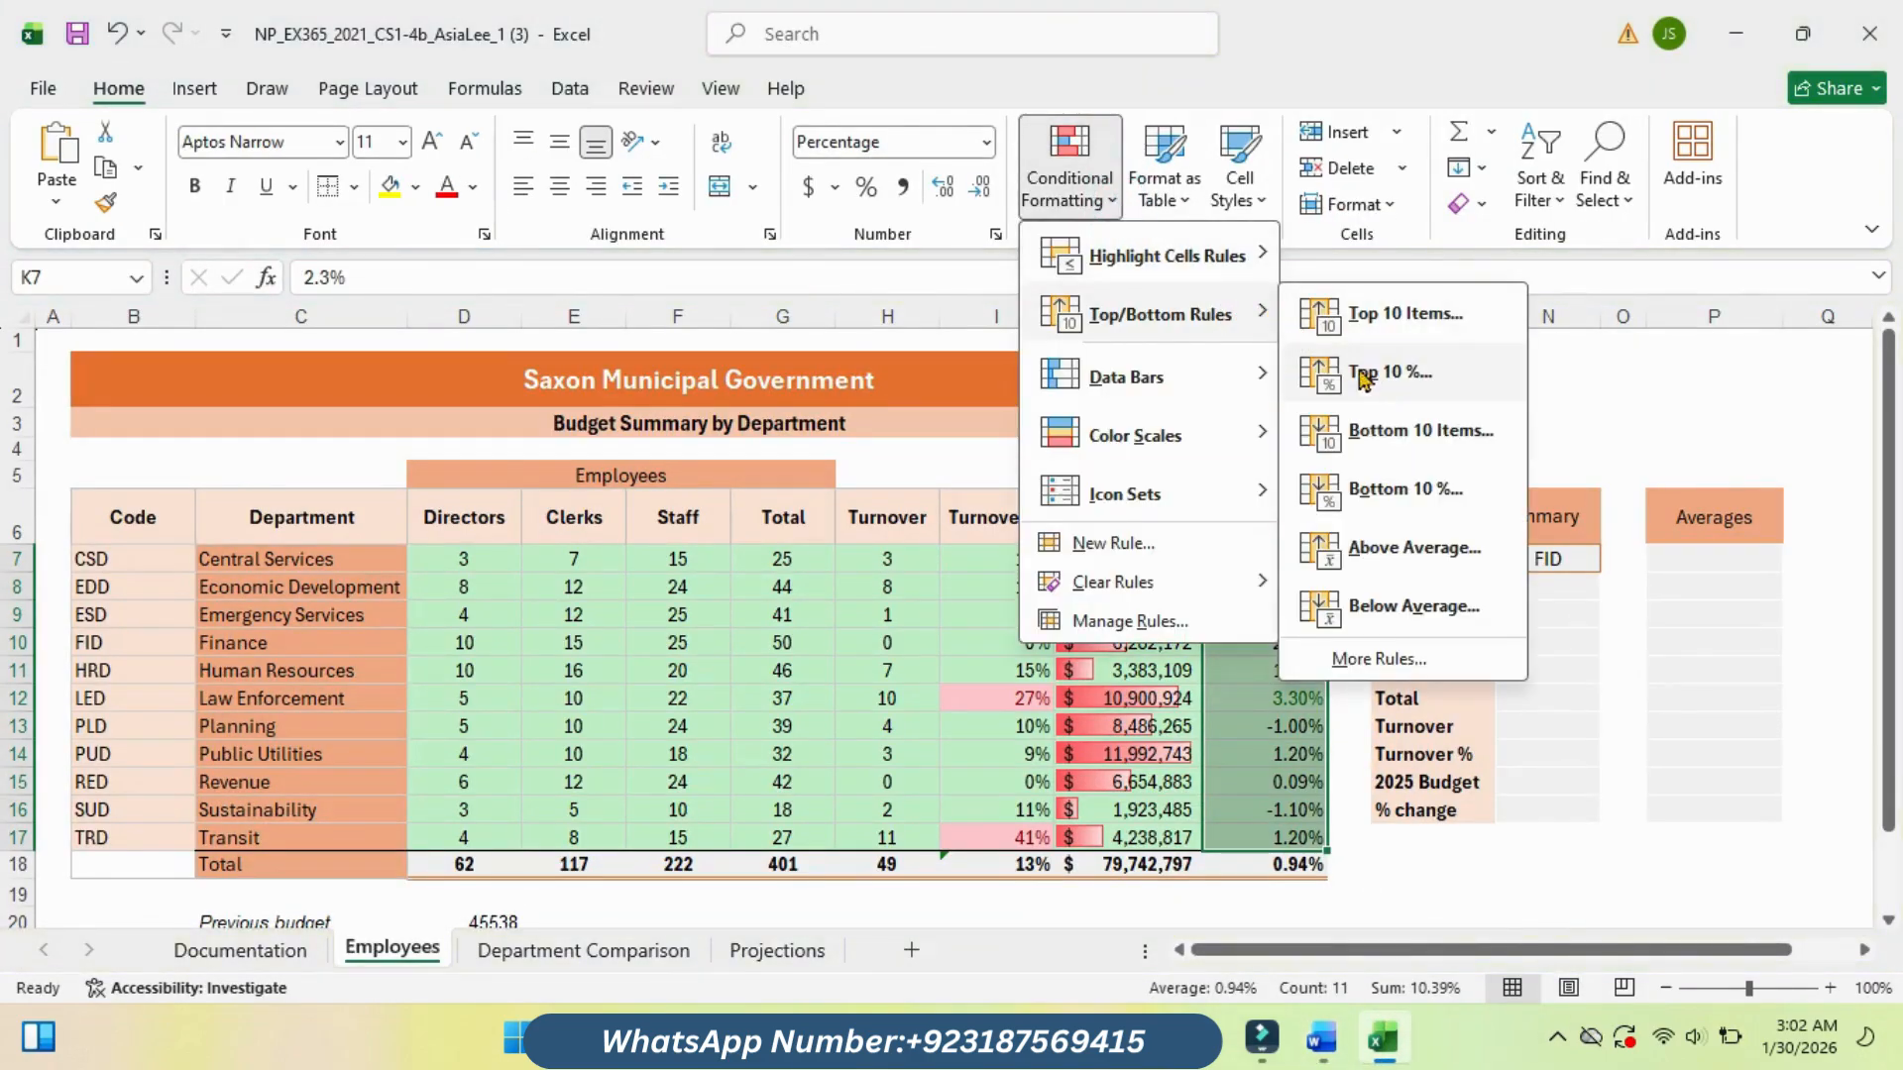
{"action": "left_click", "coordinate": [1394, 492]}
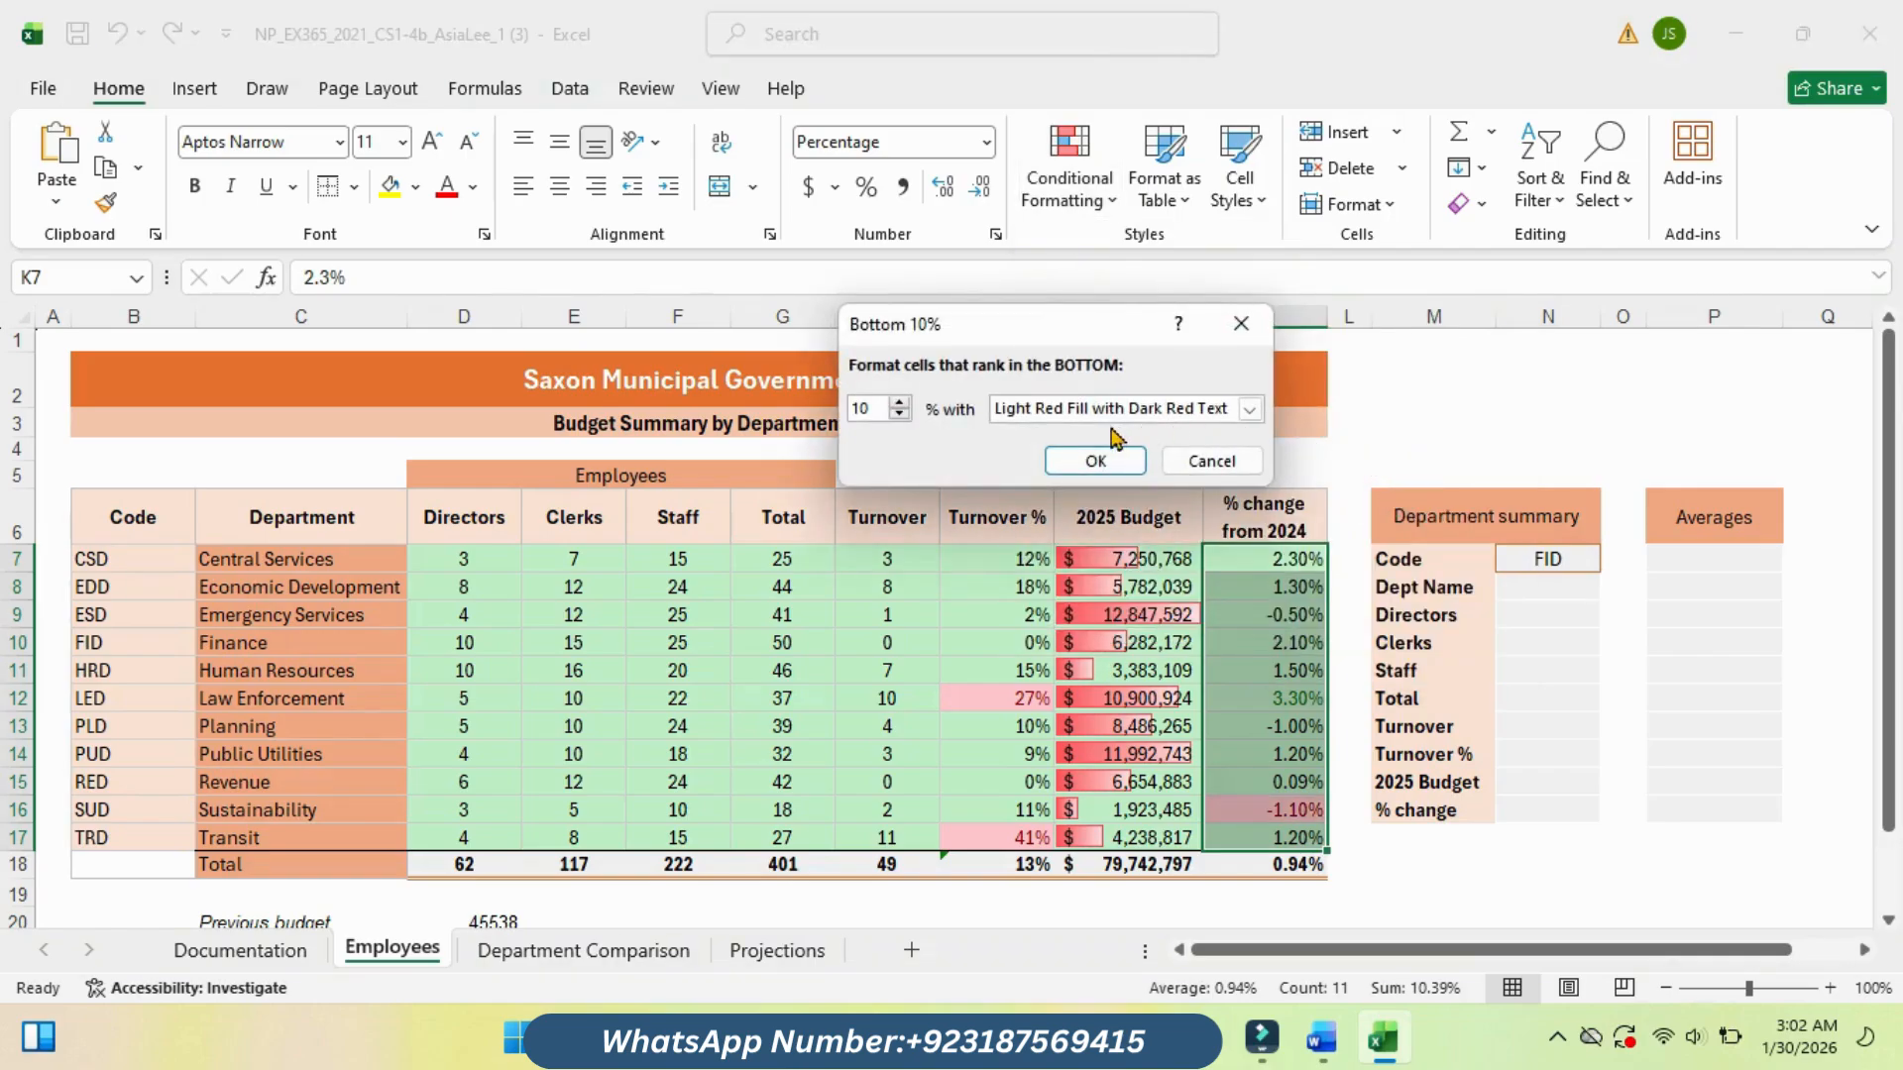
{"action": "left_click", "coordinate": [1096, 461]}
{"action": "left_click", "coordinate": [1249, 671]}
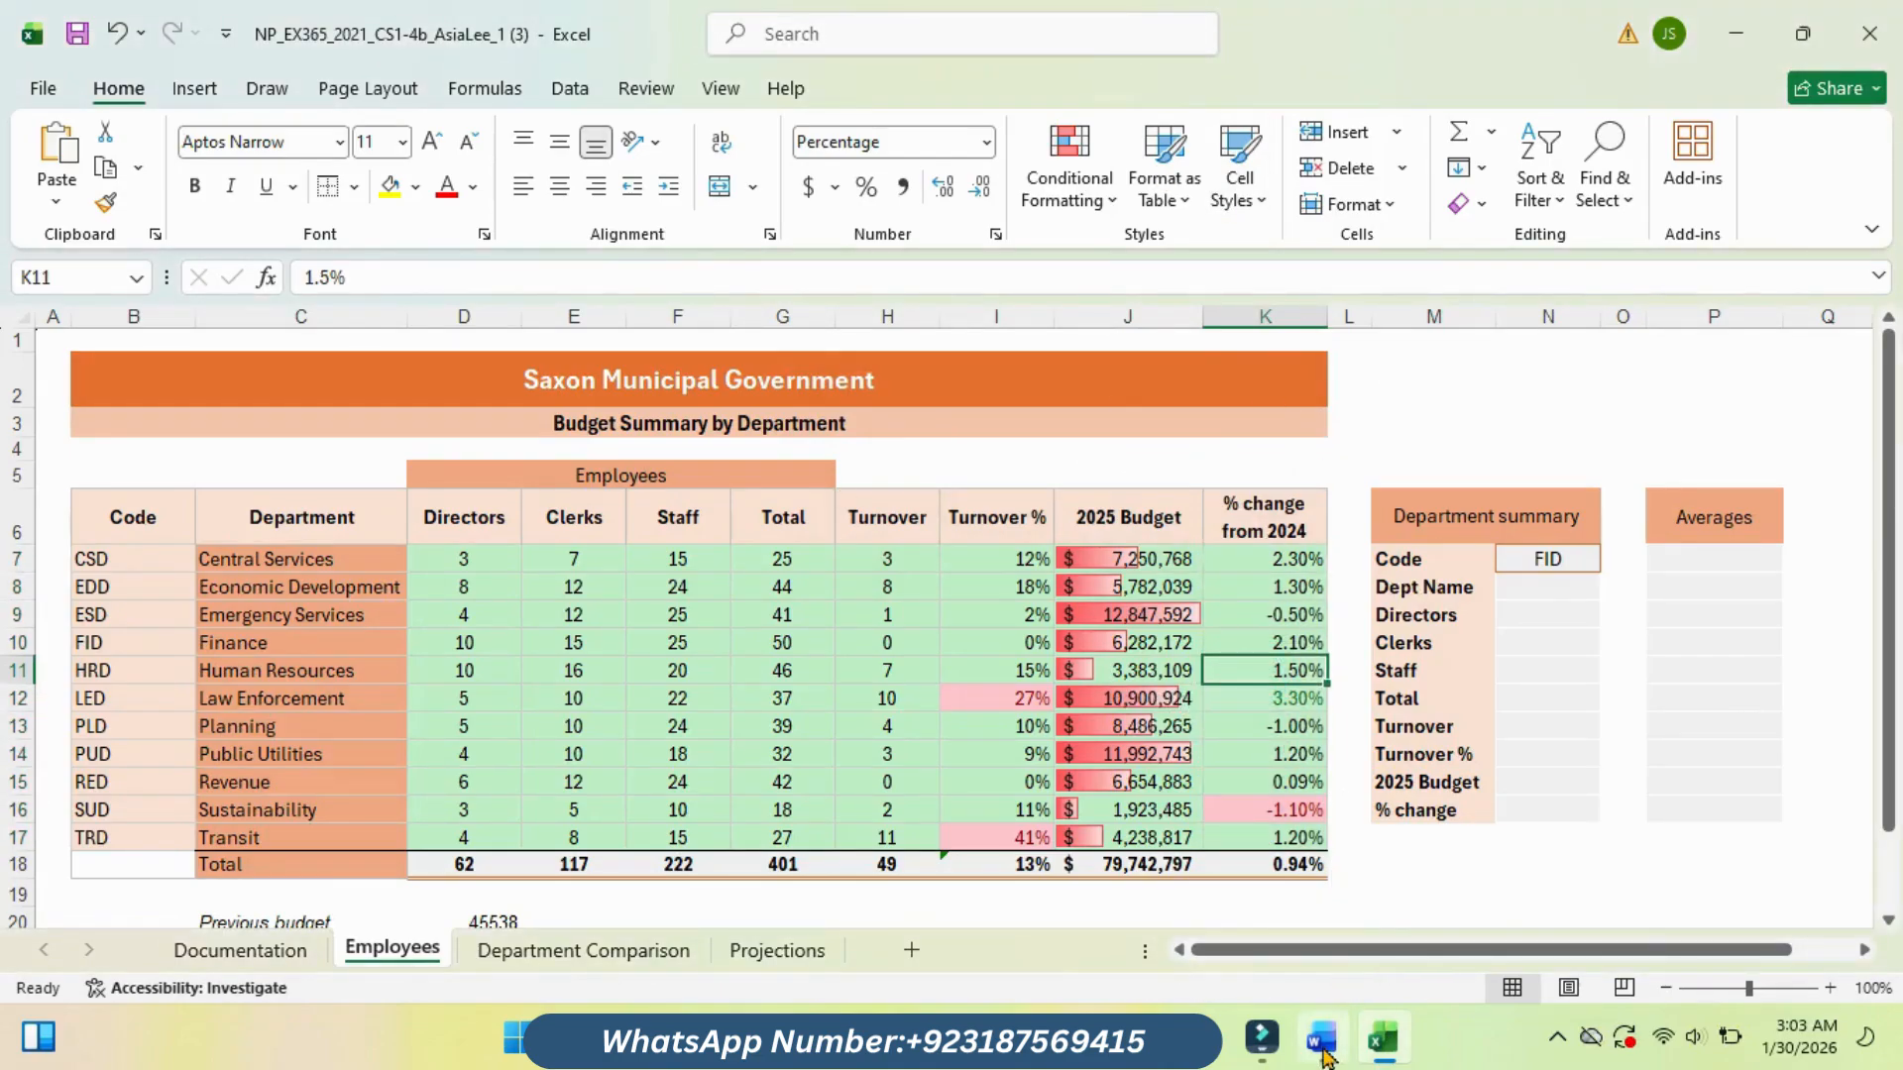
Step: Switch to Word and highlight the banner line "New Perspectives Excel 365/2021 | Modules 1-4: SAM Capstone Project 1b" in pink
{"action": "mouse_move", "coordinate": [1323, 1041]}
{"action": "left_click", "coordinate": [1299, 945]}
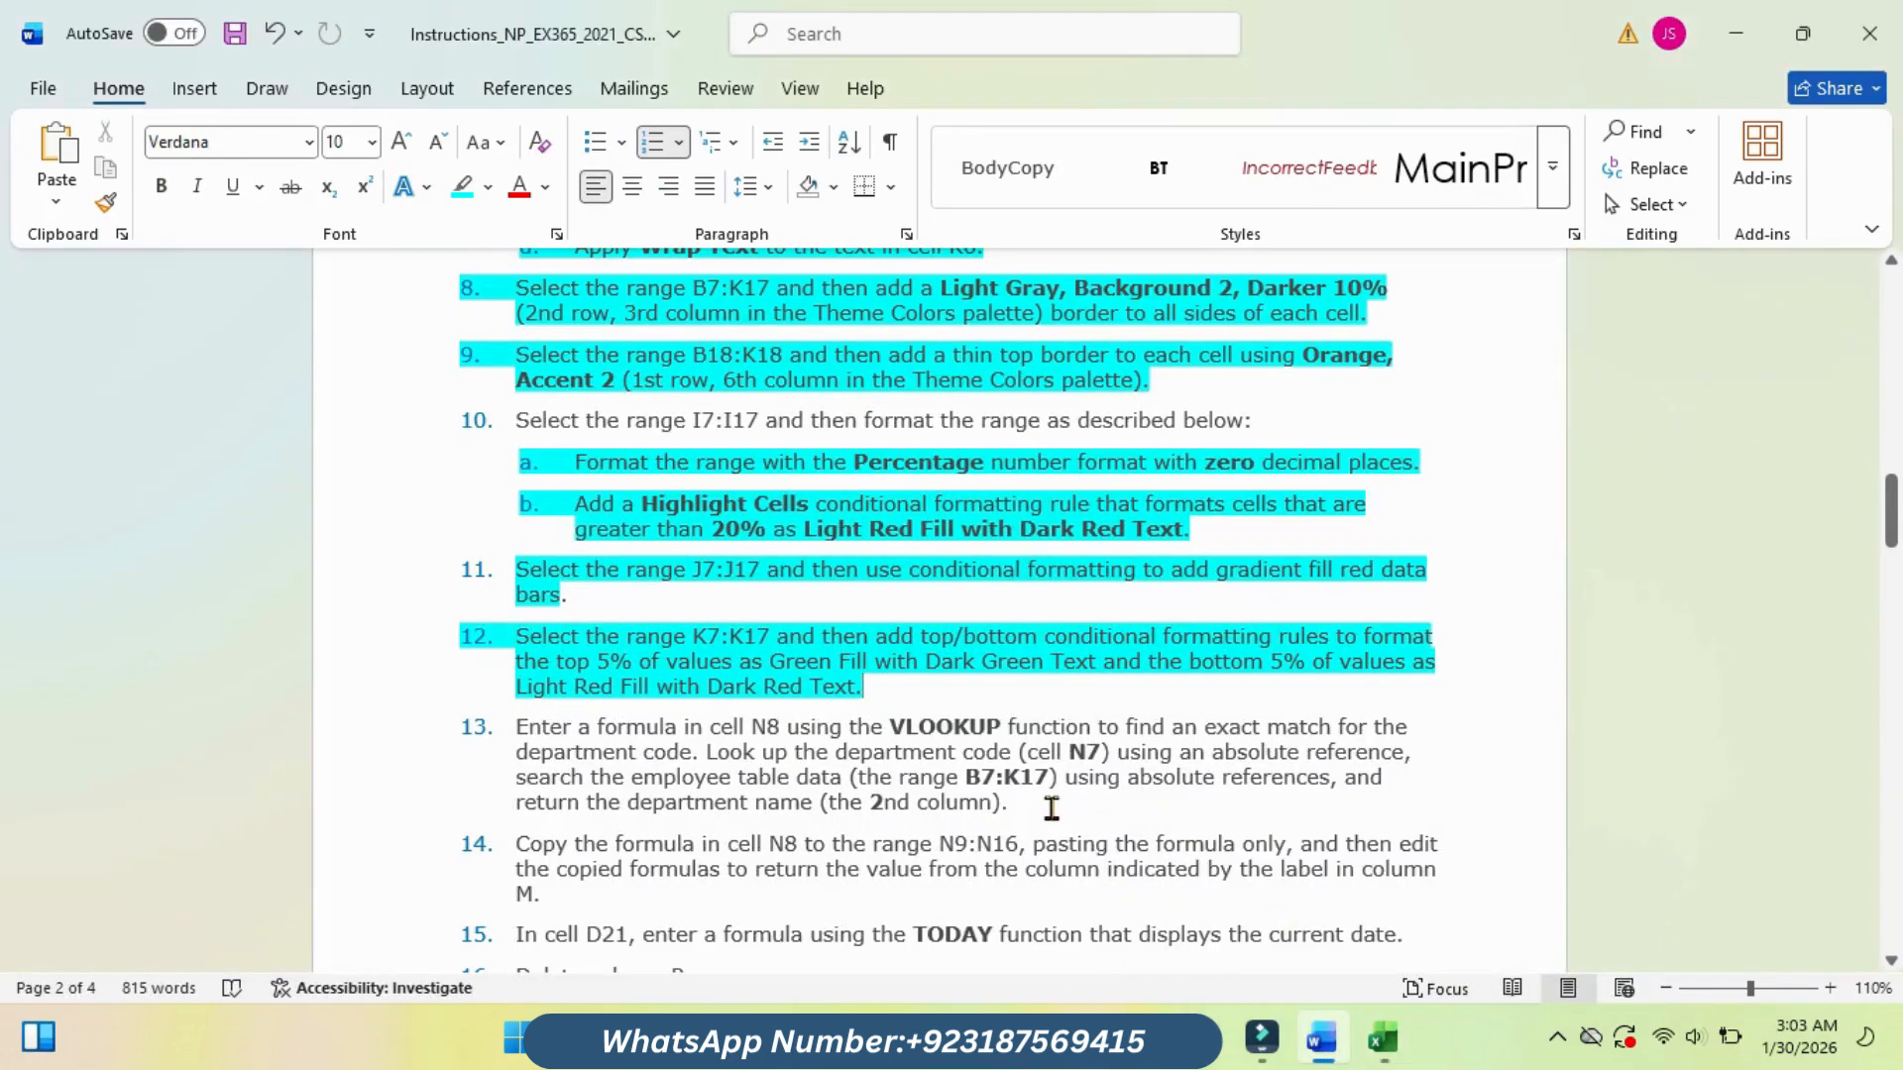
{"action": "scroll", "coordinate": [1052, 809], "scroll_direction": "up", "scroll_amount": 15}
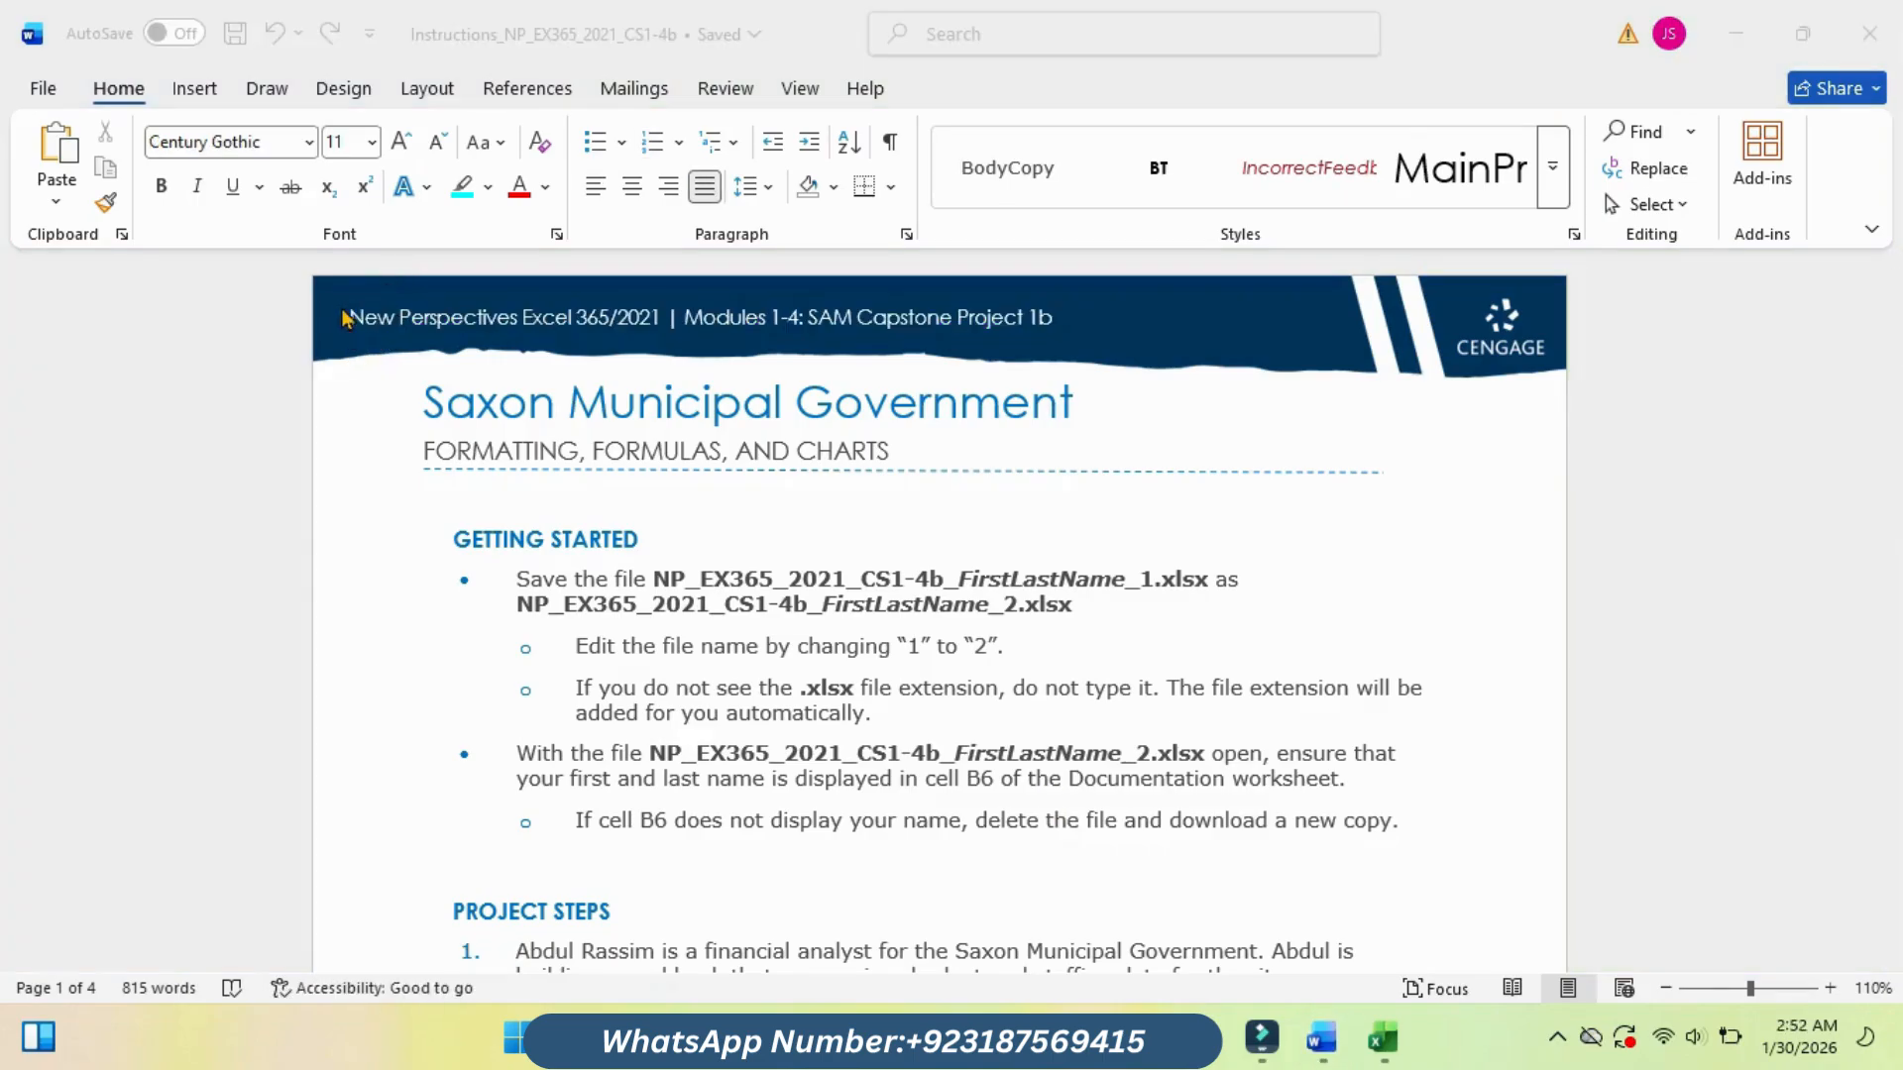
{"action": "left_click", "coordinate": [352, 317]}
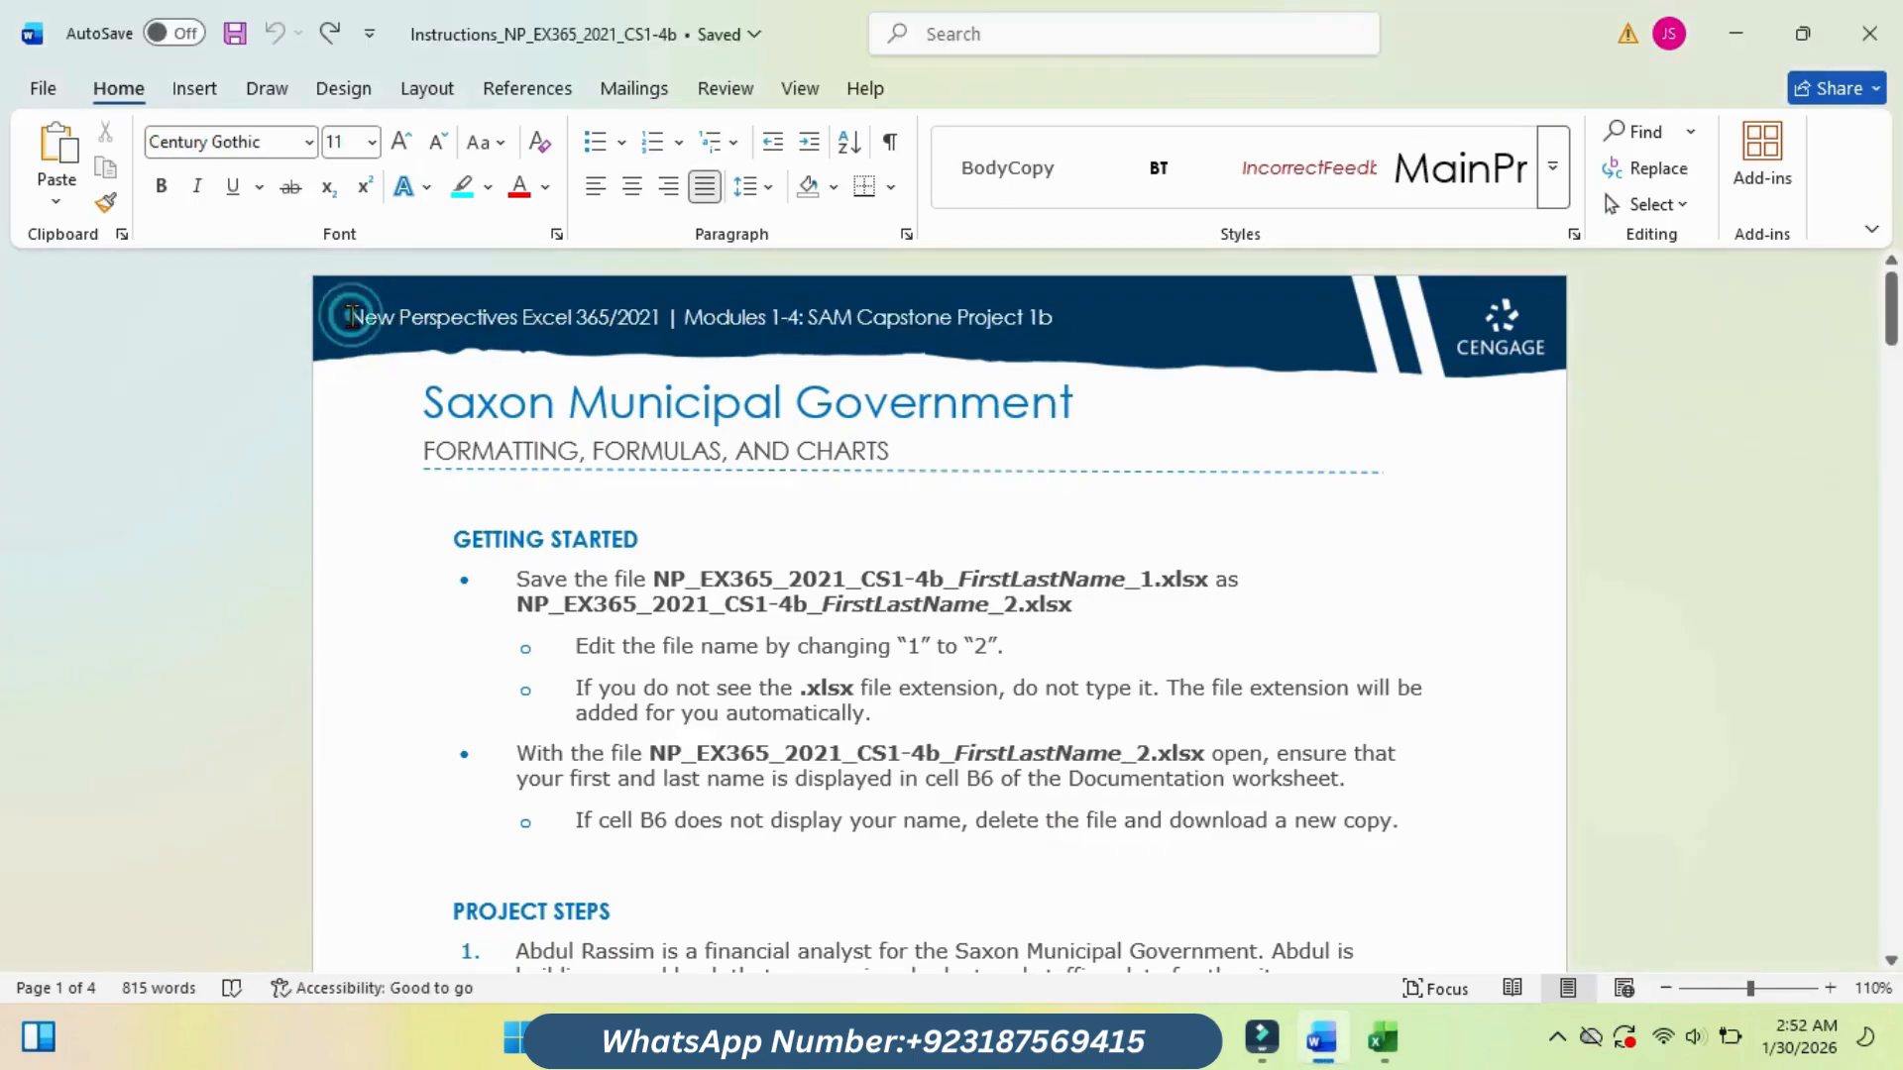
{"action": "left_click_drag", "start_coordinate": [352, 316], "coordinate": [1070, 315]}
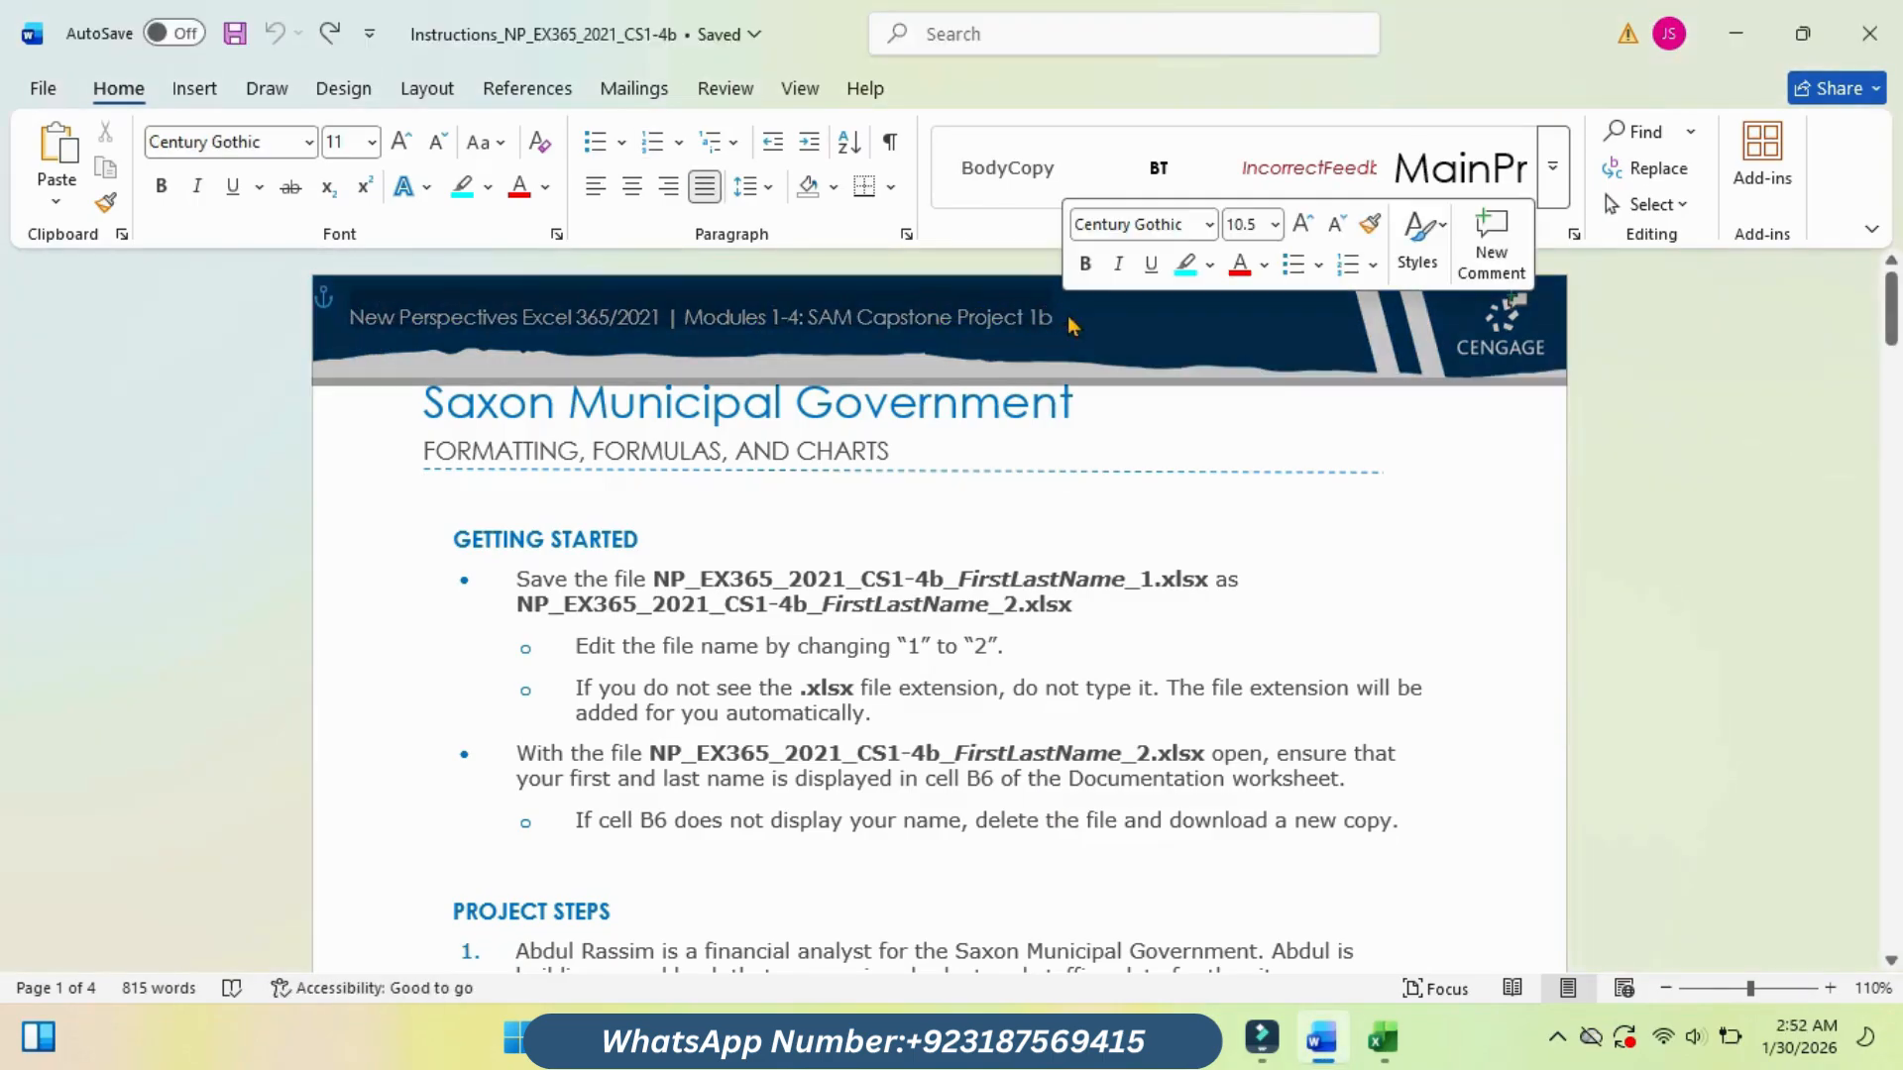
{"action": "left_click", "coordinate": [1210, 265]}
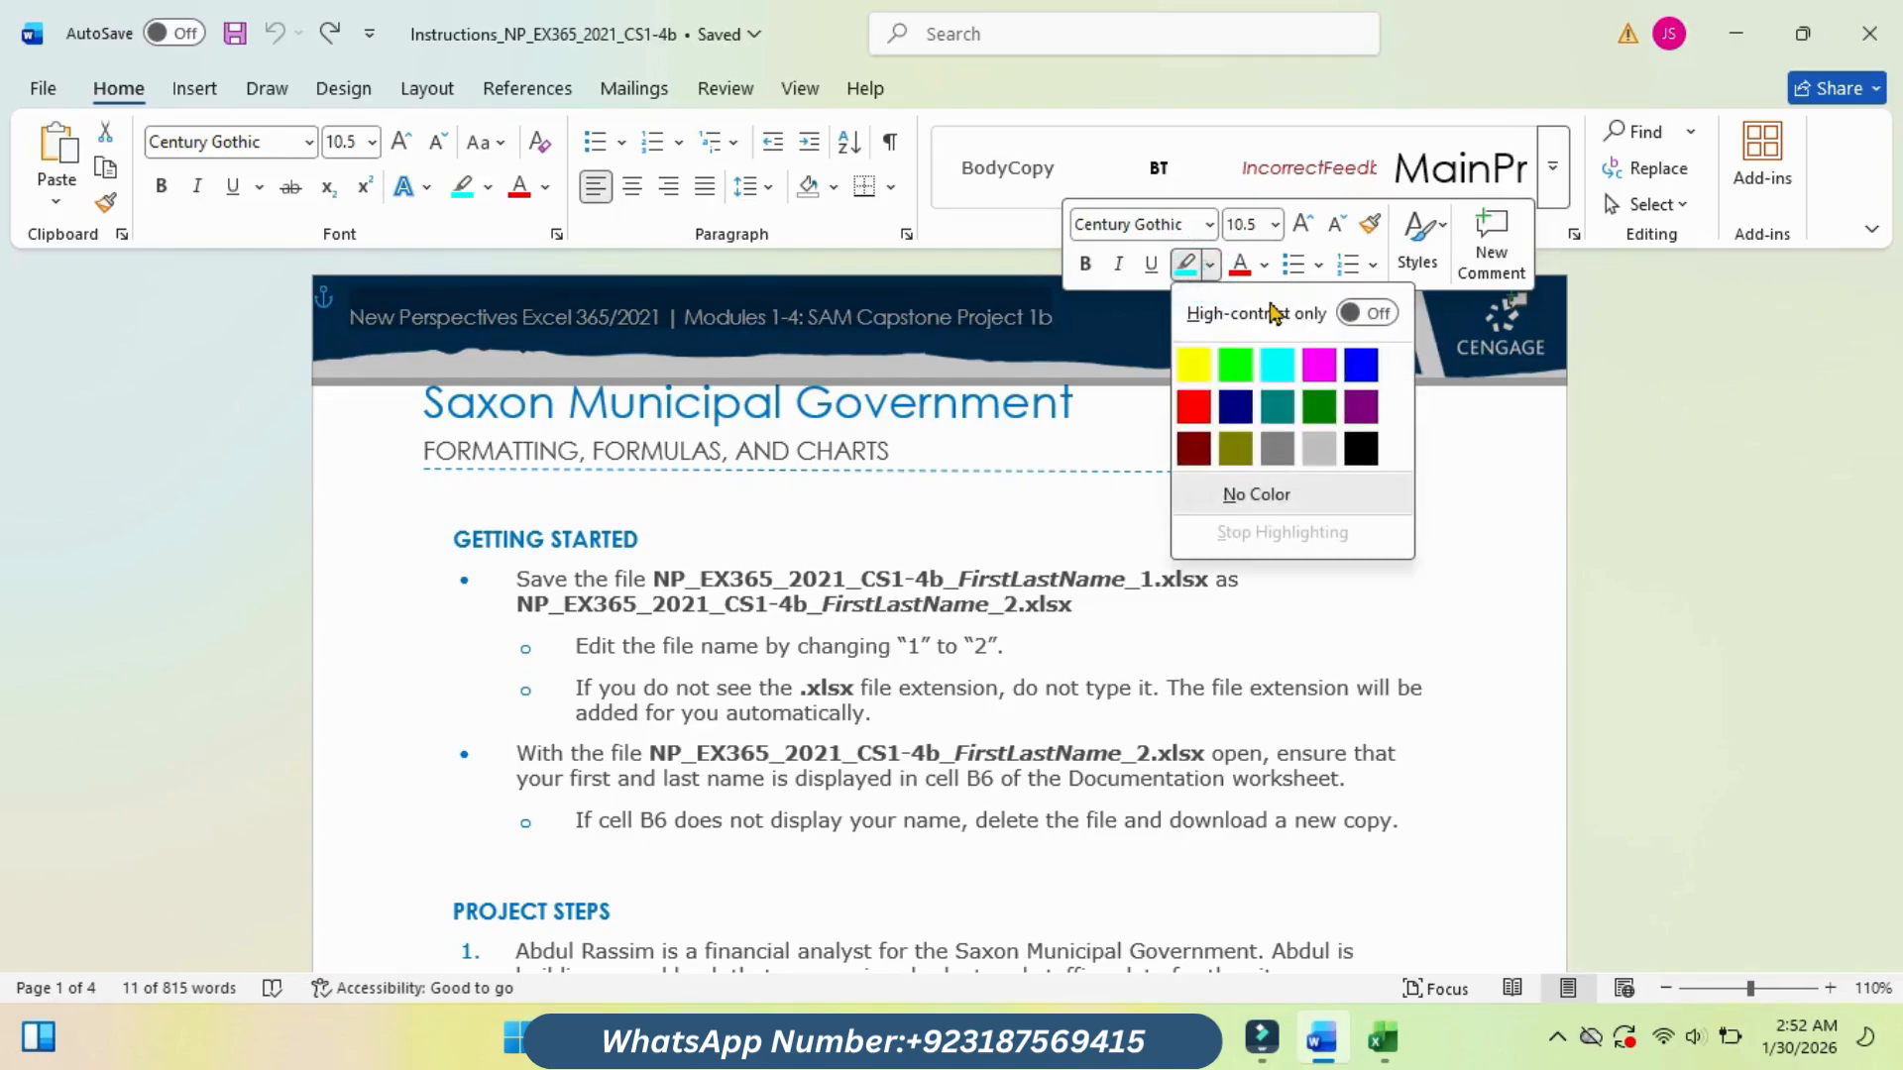
{"action": "left_click", "coordinate": [1319, 367]}
Step: Highlight the sentence in project step 1 about changing the workbook theme to Office in turquoise
{"action": "scroll", "coordinate": [1156, 570], "scroll_direction": "down", "scroll_amount": 15}
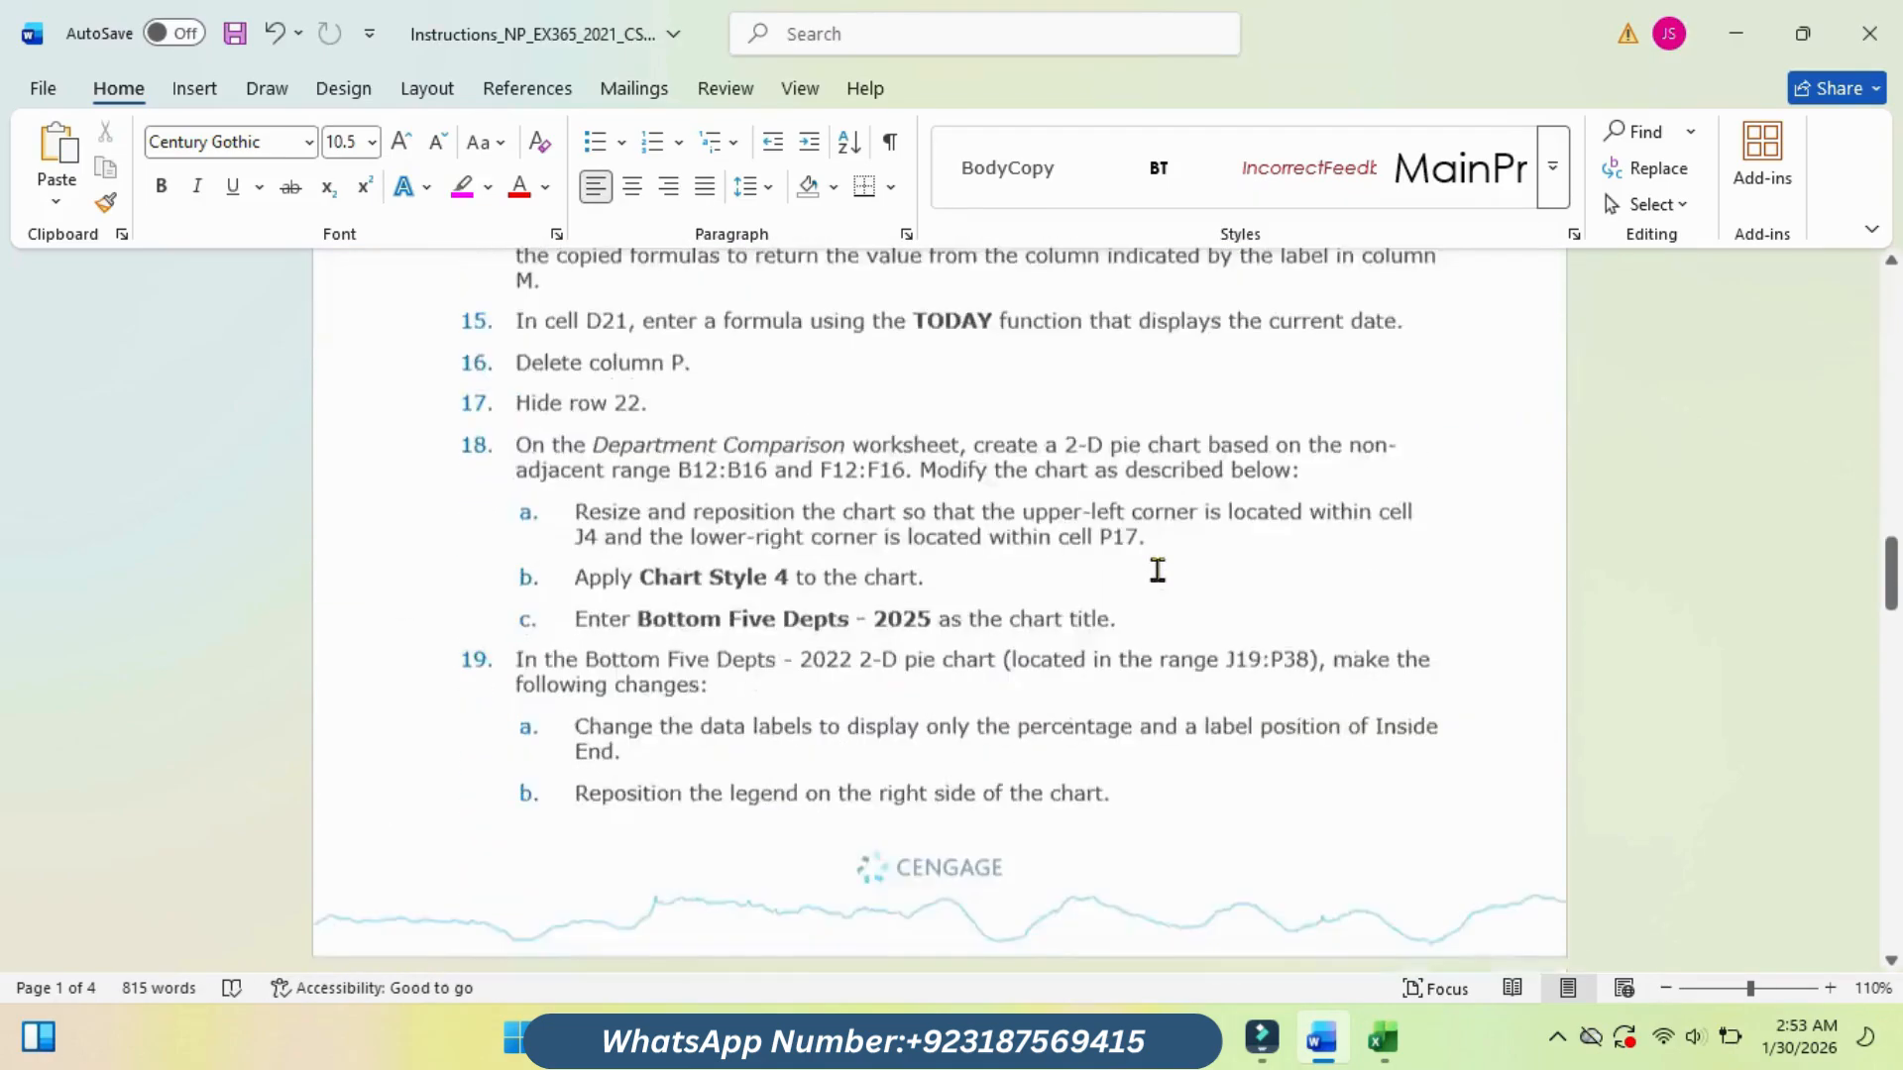
{"action": "scroll", "coordinate": [1158, 570], "scroll_direction": "down", "scroll_amount": 3}
{"action": "scroll", "coordinate": [1159, 573], "scroll_direction": "up", "scroll_amount": 10}
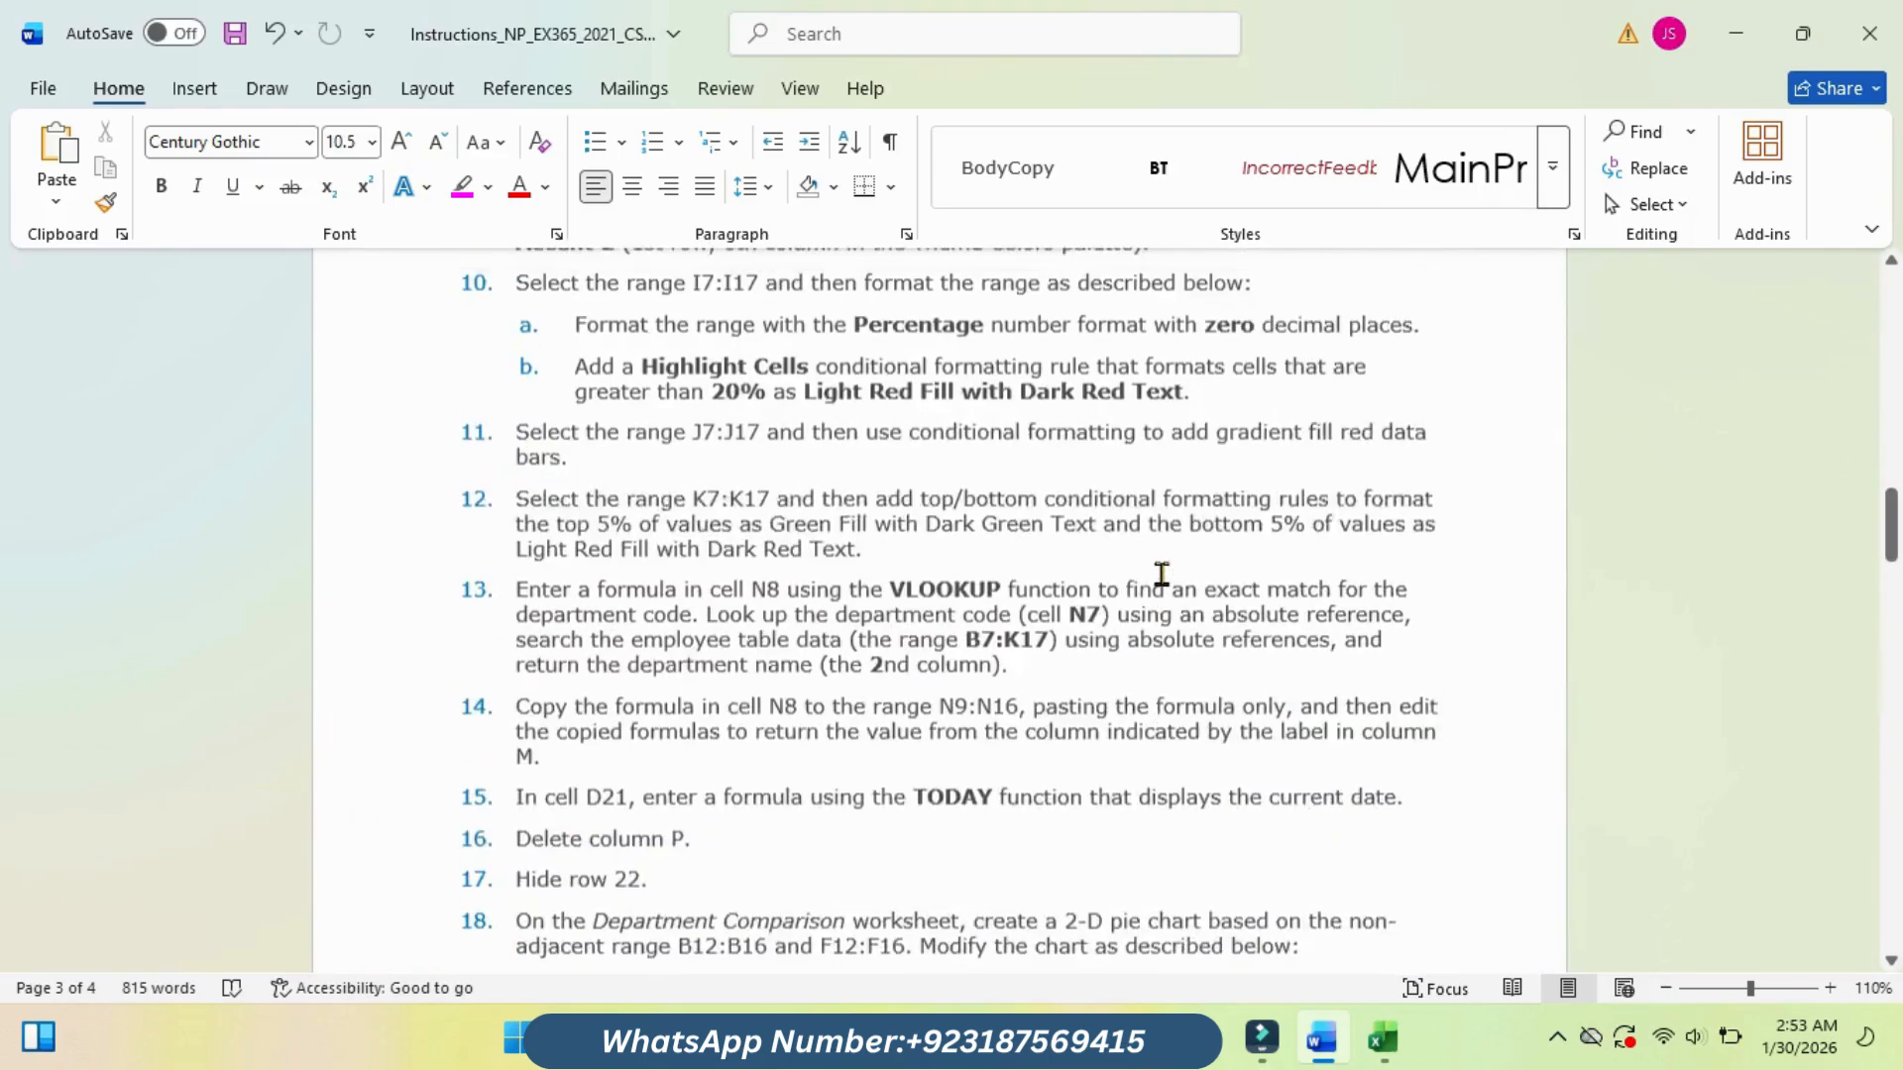
{"action": "scroll", "coordinate": [1162, 574], "scroll_direction": "up", "scroll_amount": 12}
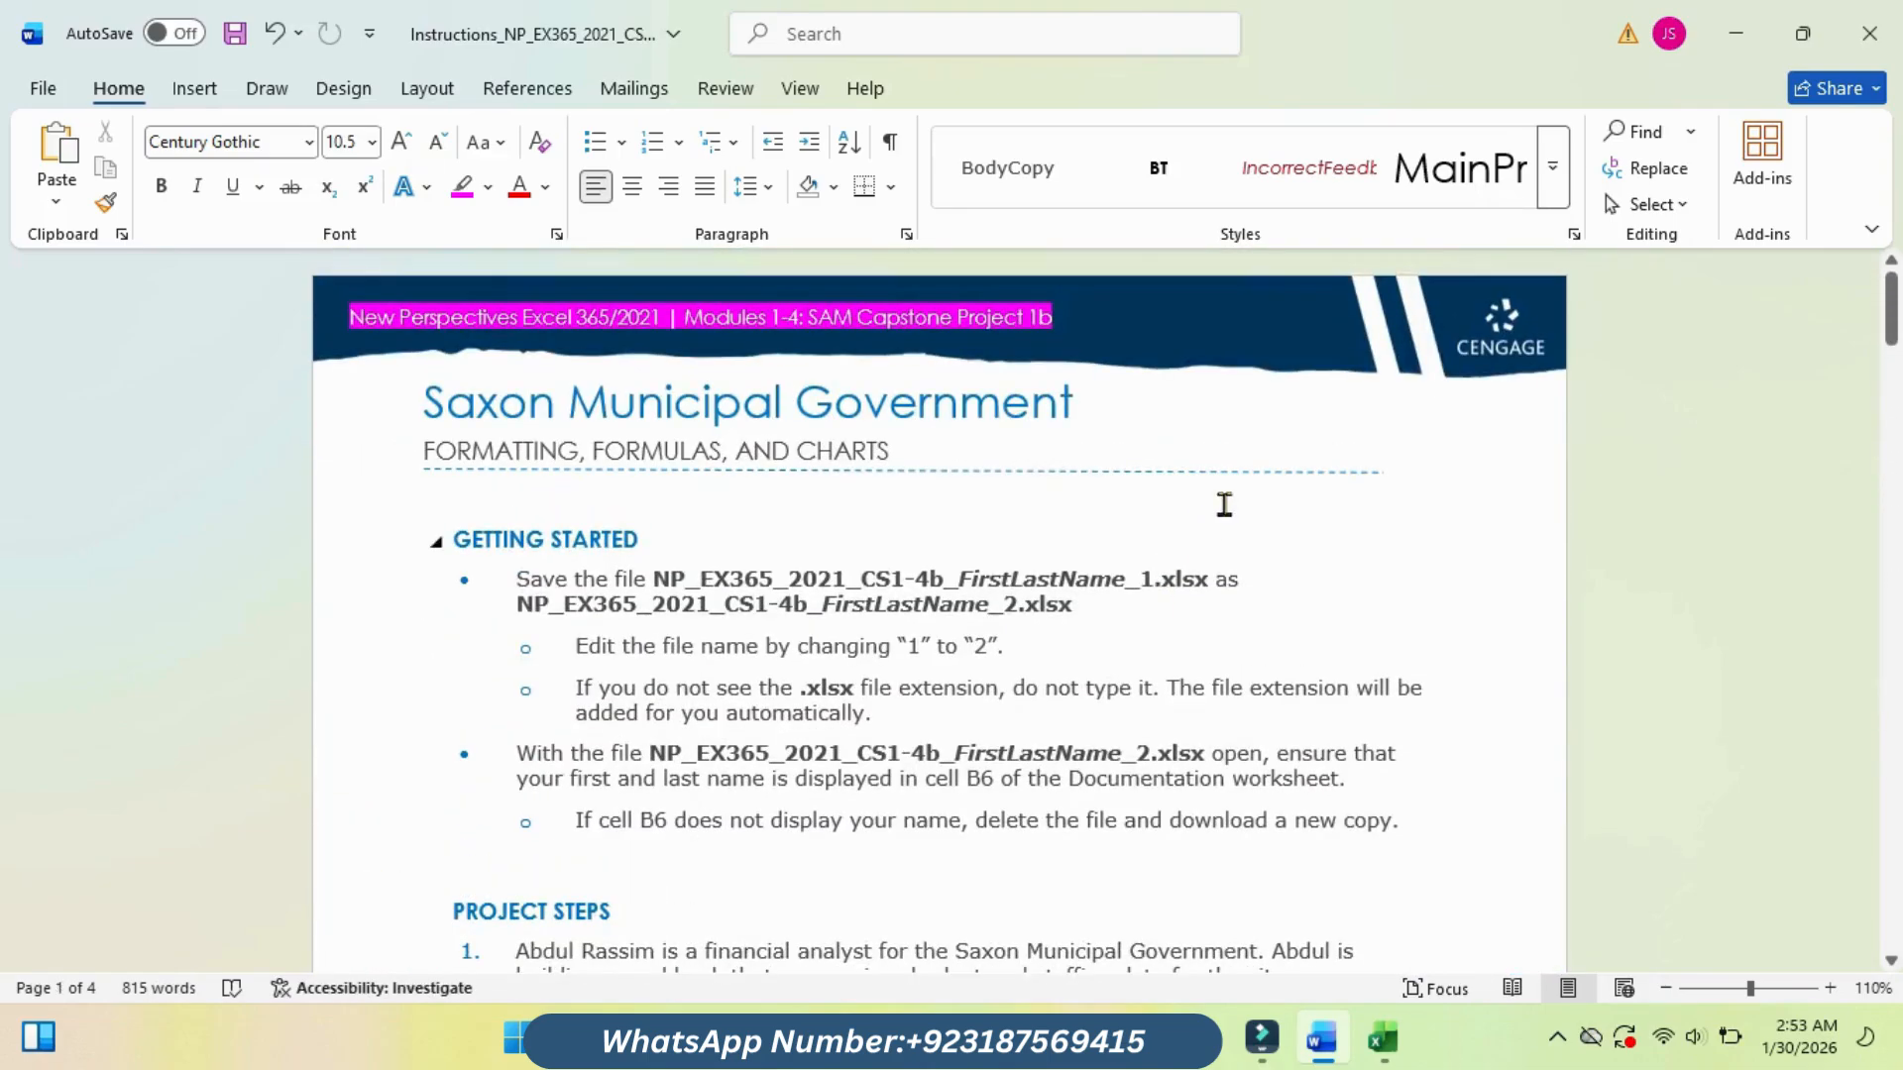
{"action": "left_click_drag", "start_coordinate": [1895, 315], "coordinate": [1896, 369]}
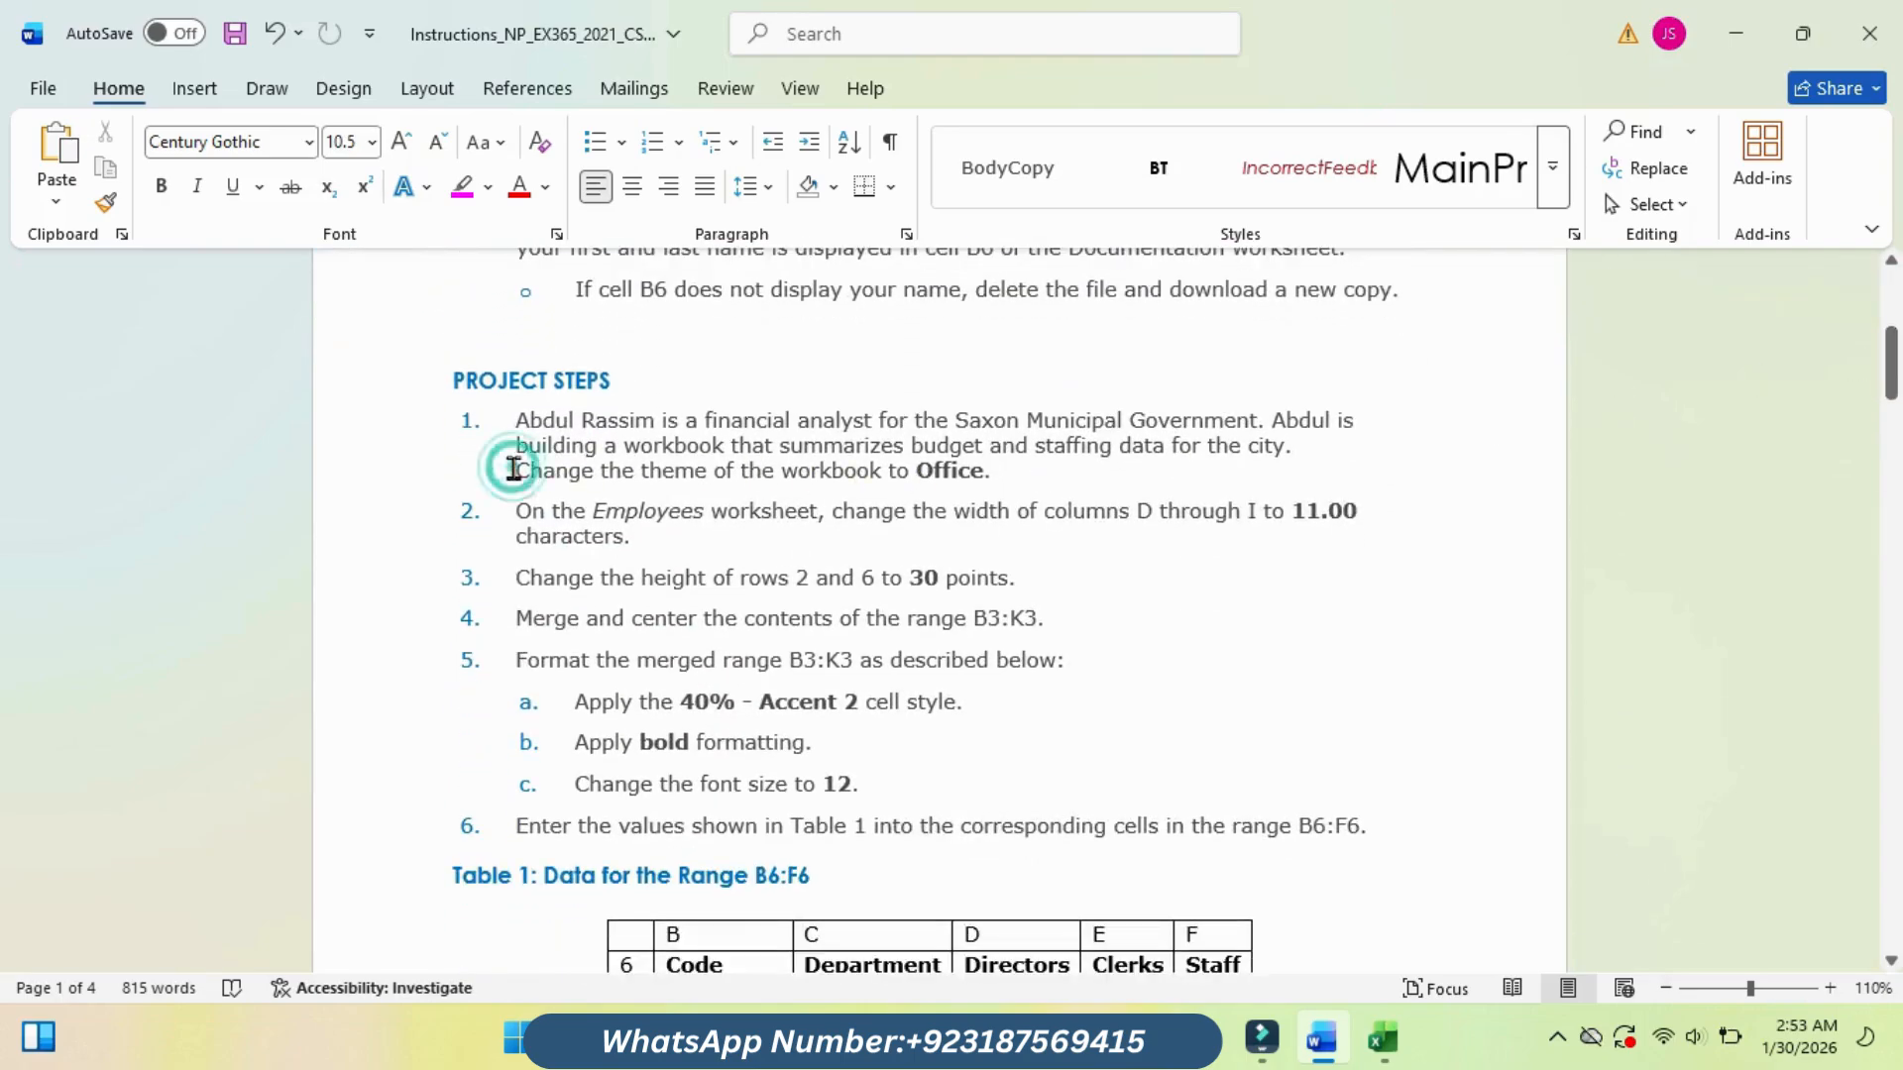
{"action": "left_click_drag", "start_coordinate": [511, 472], "coordinate": [1032, 467]}
{"action": "left_click", "coordinate": [1182, 424]}
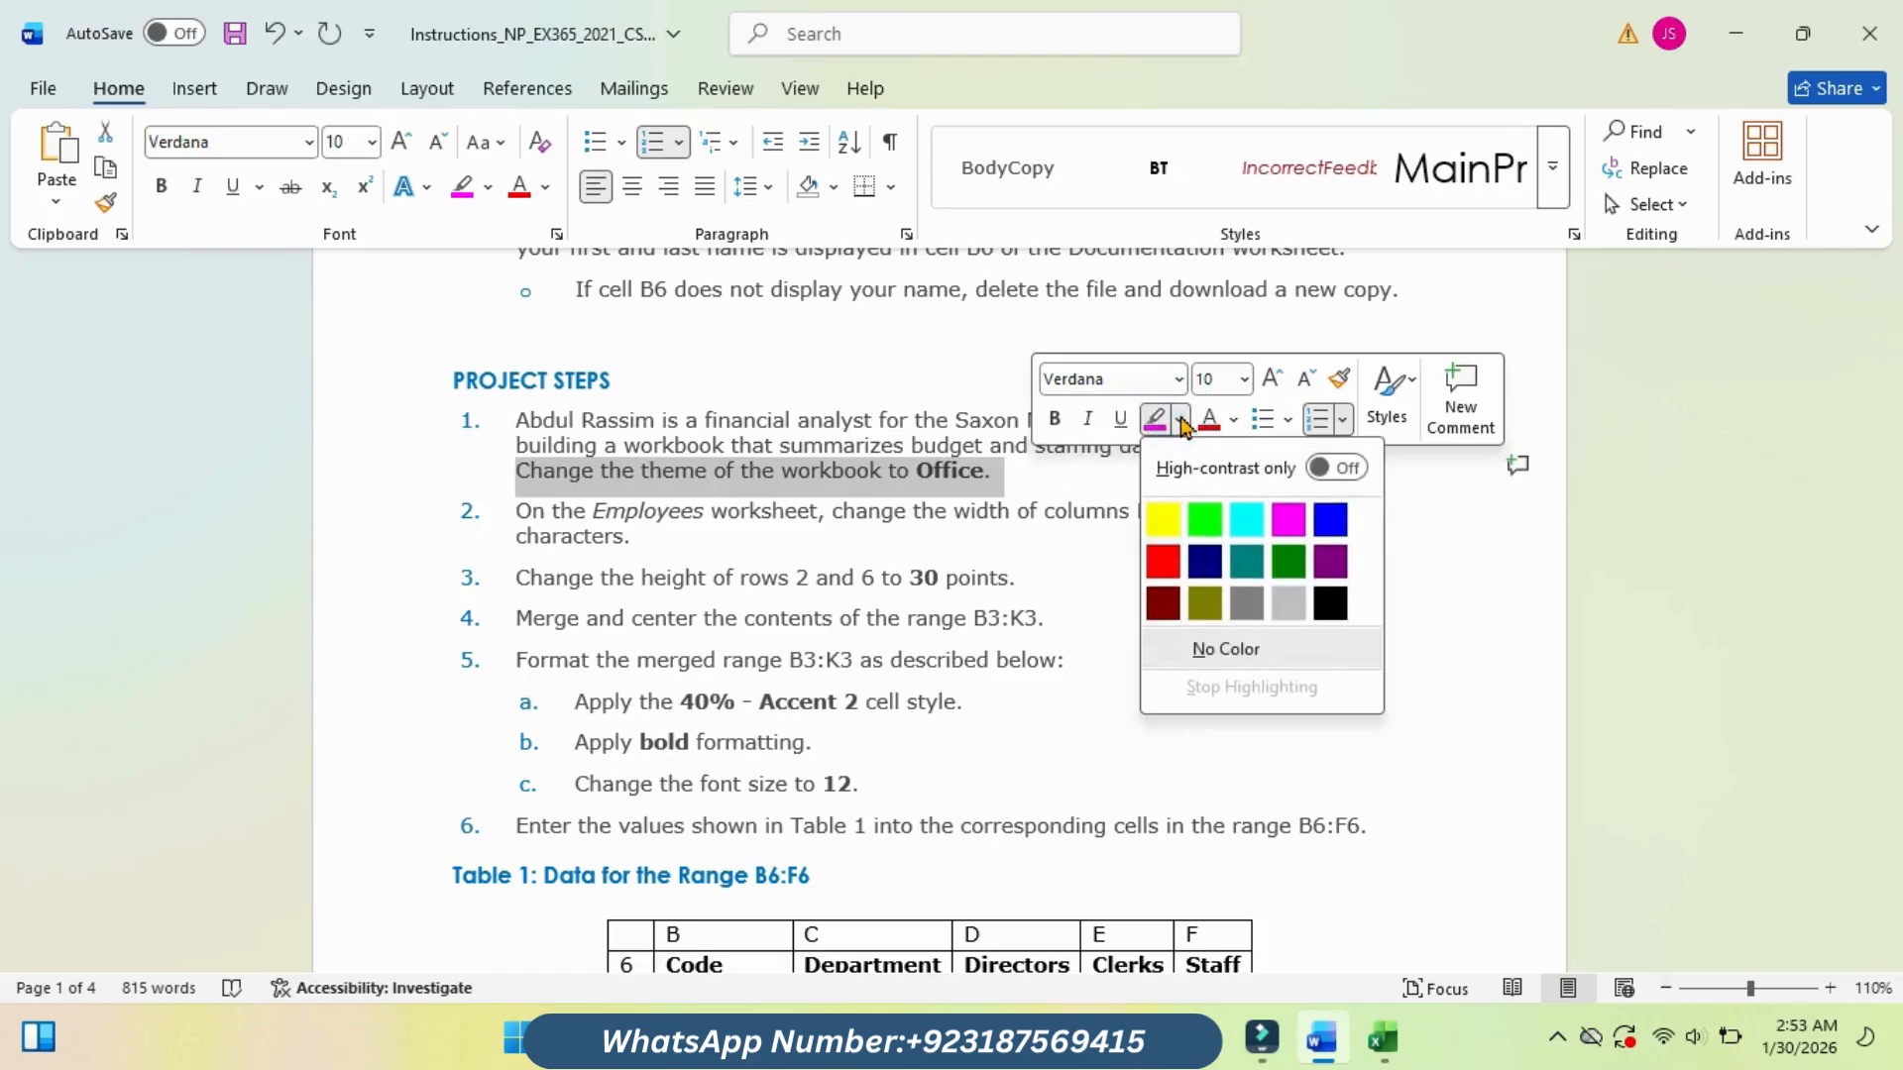
{"action": "left_click", "coordinate": [1251, 514]}
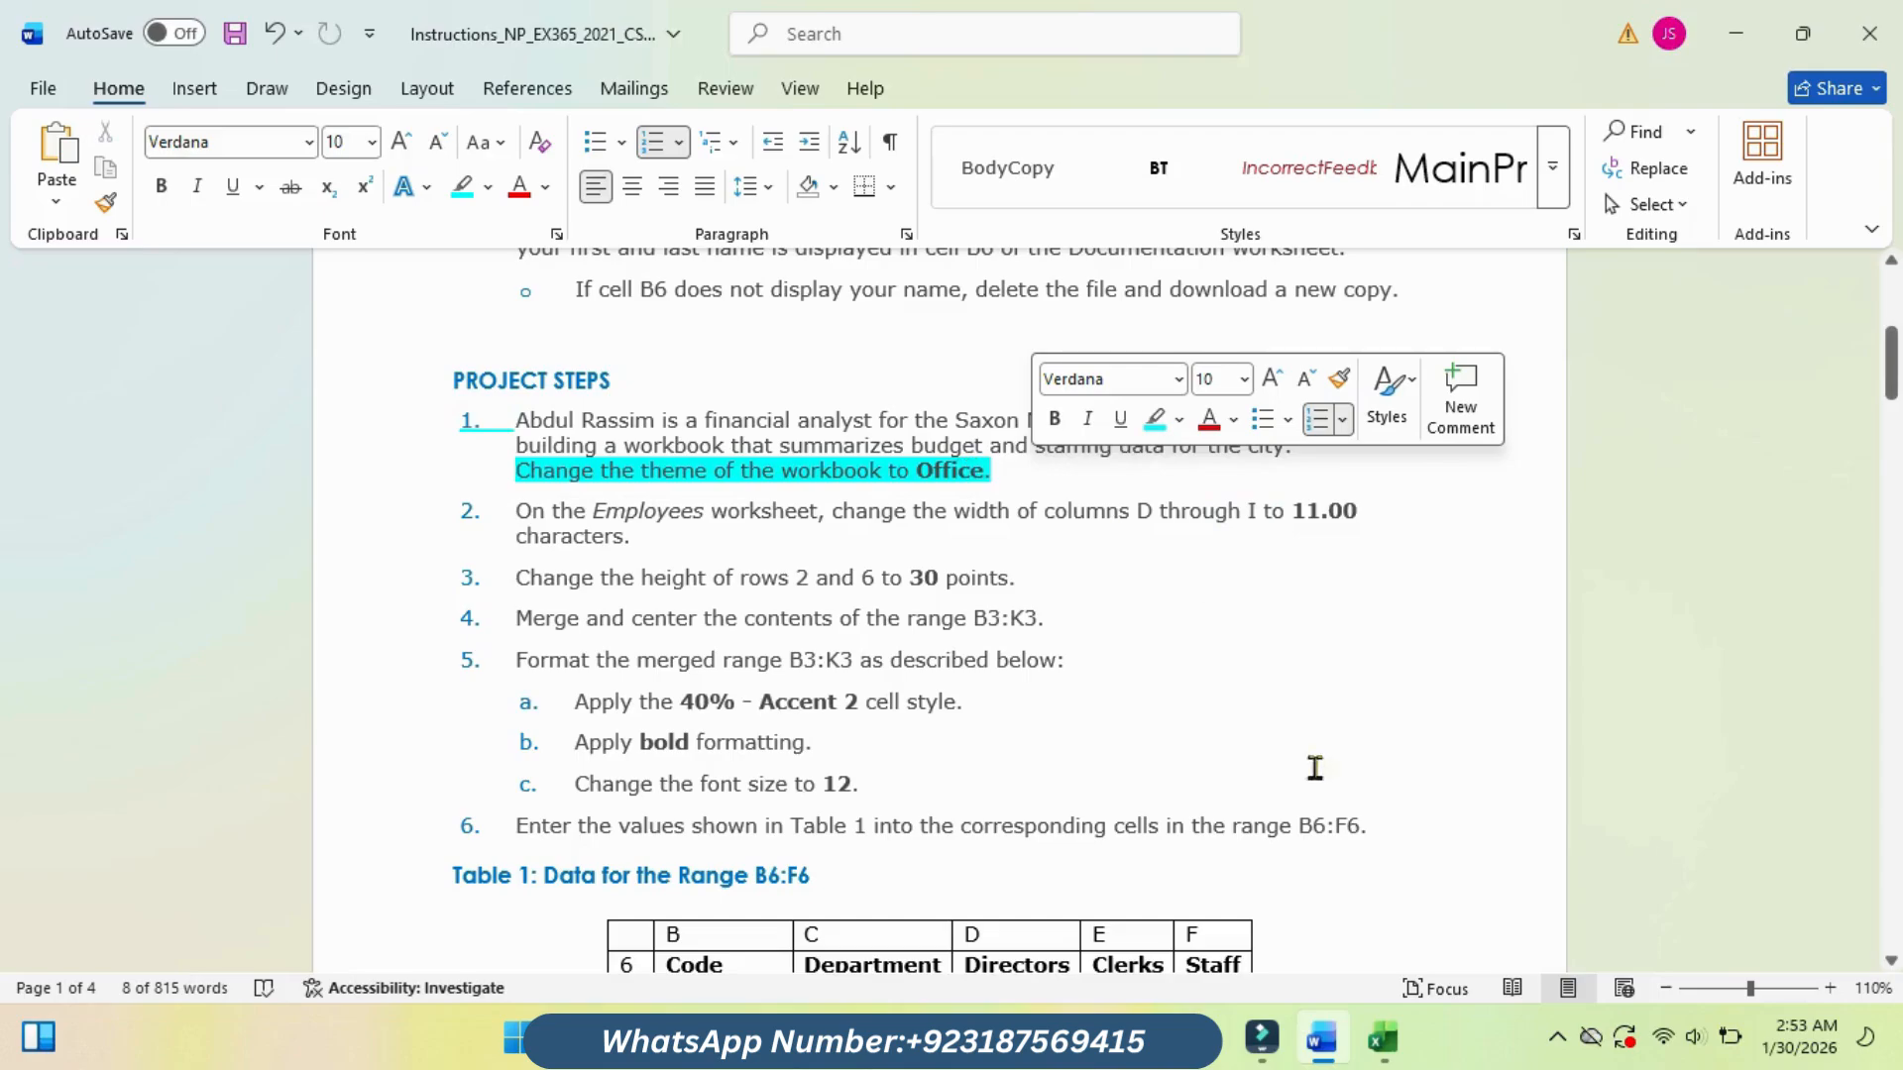
Step: Switch to Excel and apply the Office theme to the workbook
{"action": "left_click", "coordinate": [1340, 927]}
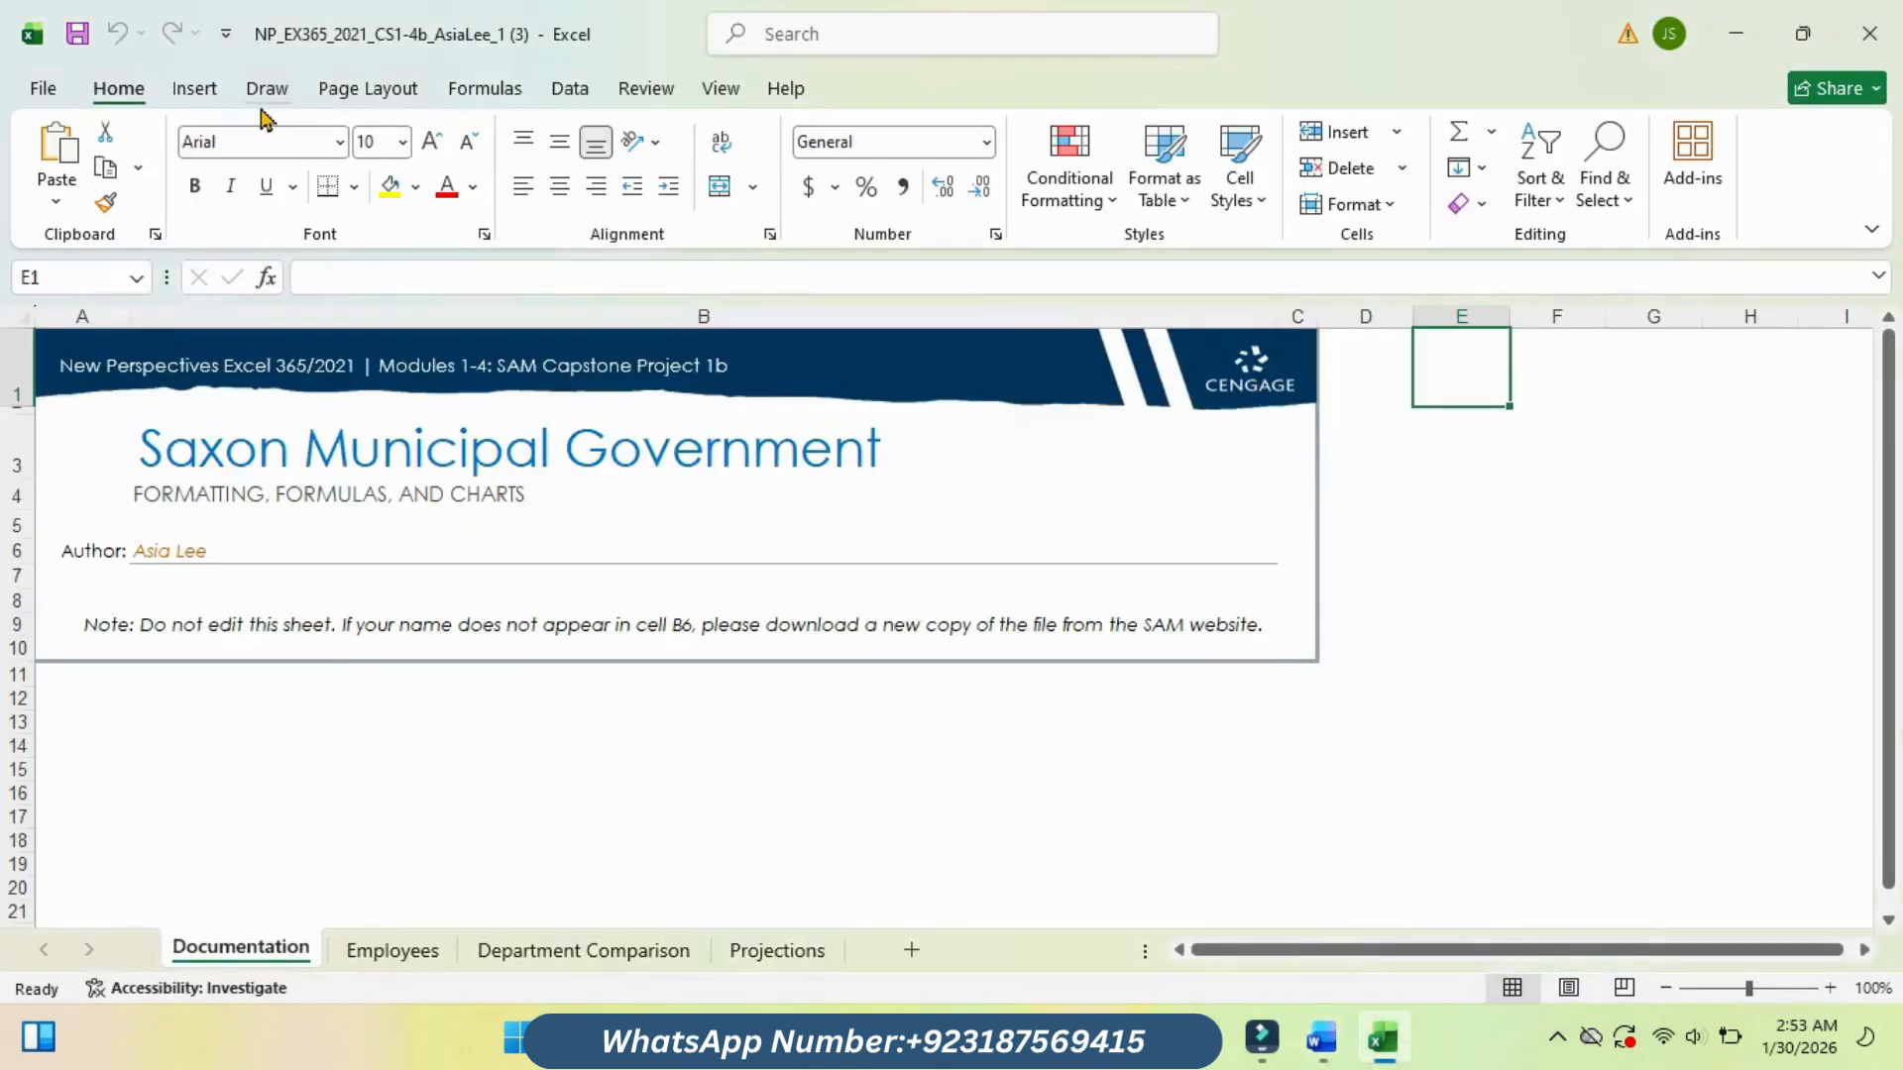
{"action": "left_click", "coordinate": [374, 97]}
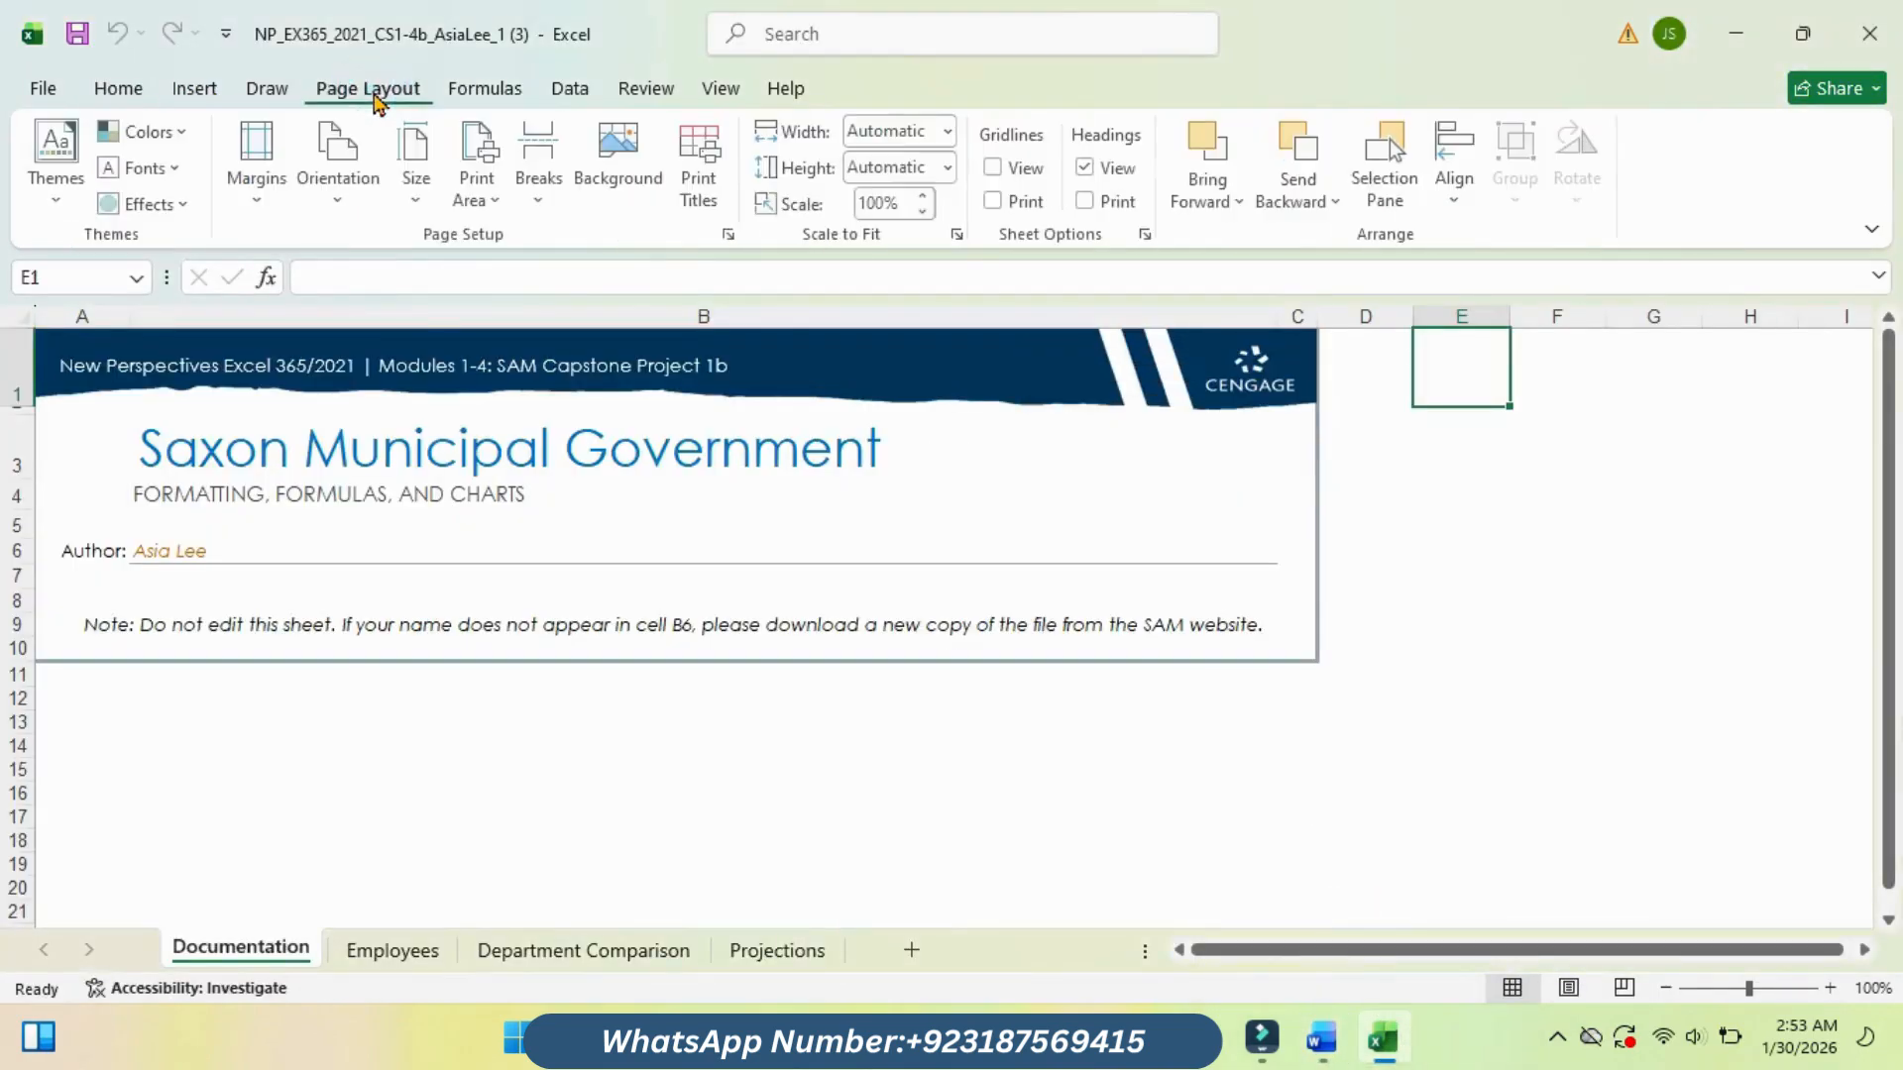
{"action": "left_click", "coordinate": [60, 203]}
{"action": "scroll", "coordinate": [79, 285], "scroll_direction": "down", "scroll_amount": 2}
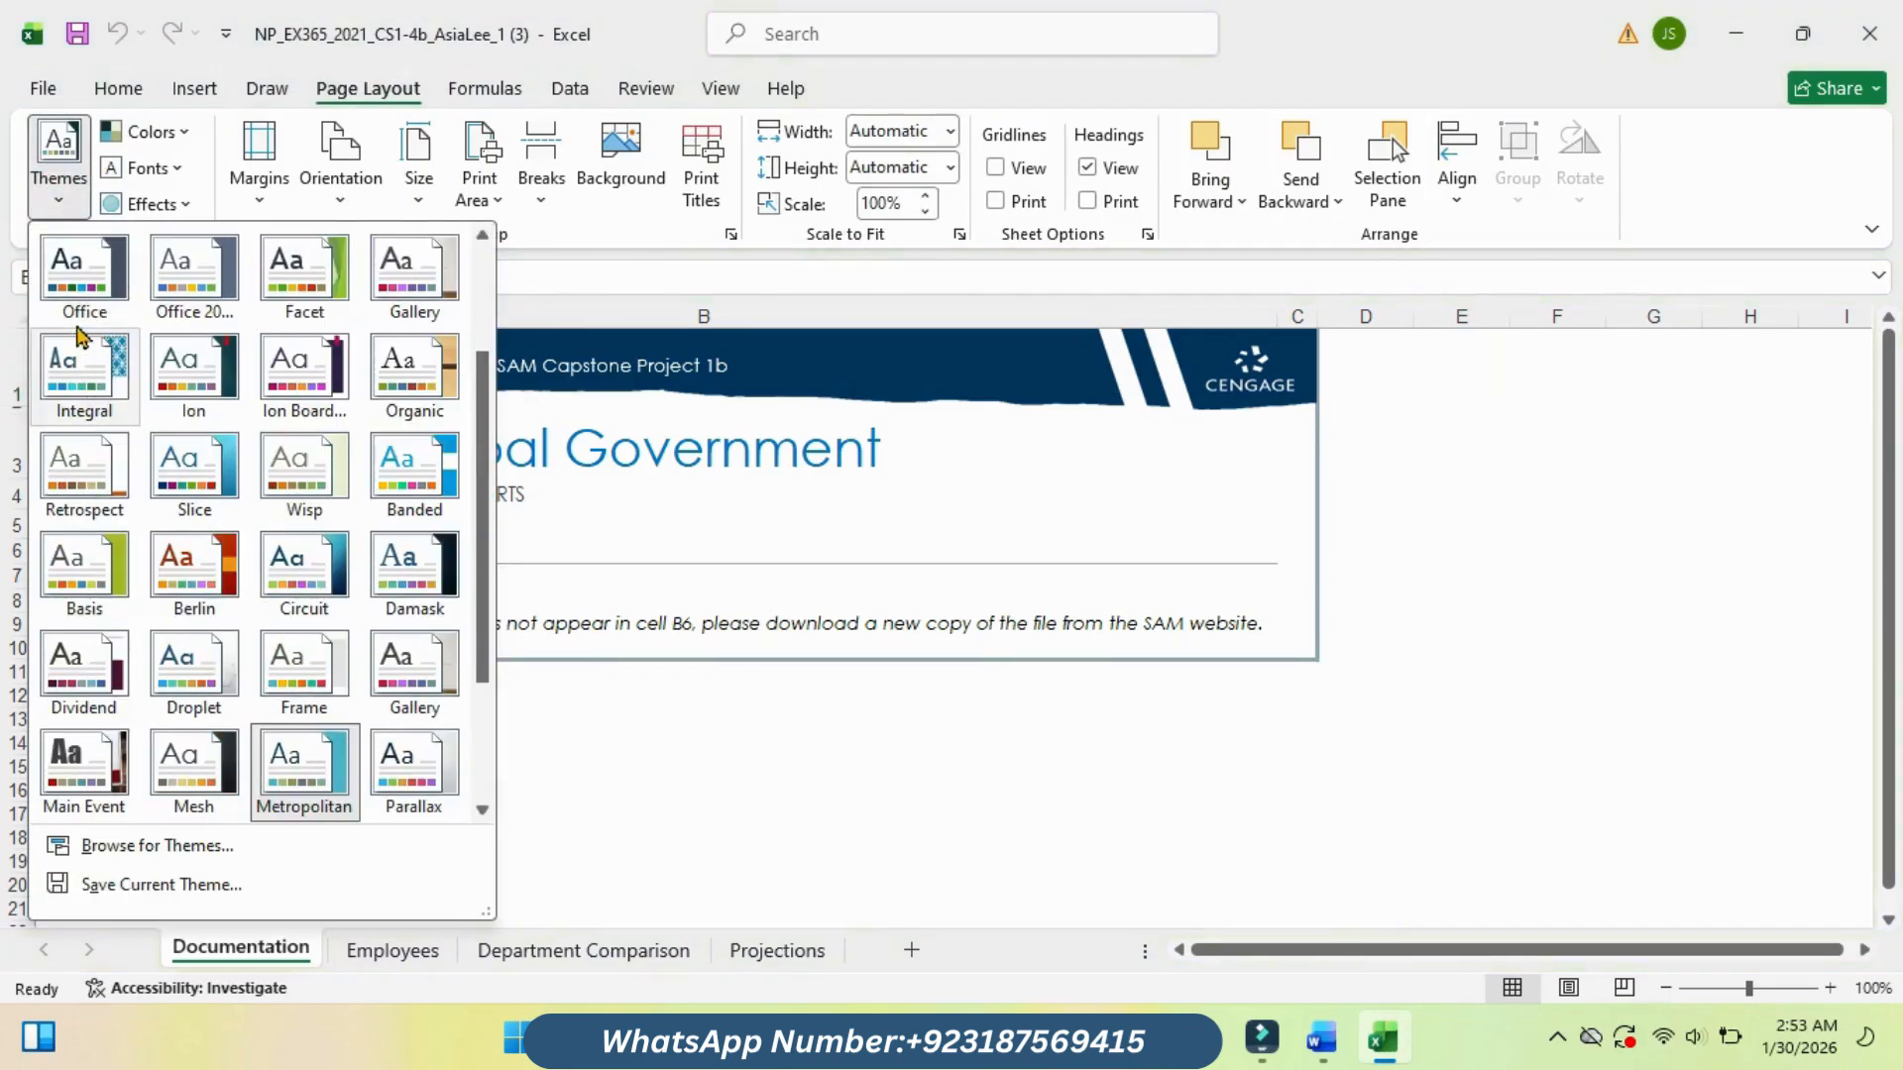
{"action": "left_click", "coordinate": [79, 286]}
Step: Return to Word and highlight item 2, the column width instruction for columns D through I, in turquoise
{"action": "mouse_move", "coordinate": [1324, 1037]}
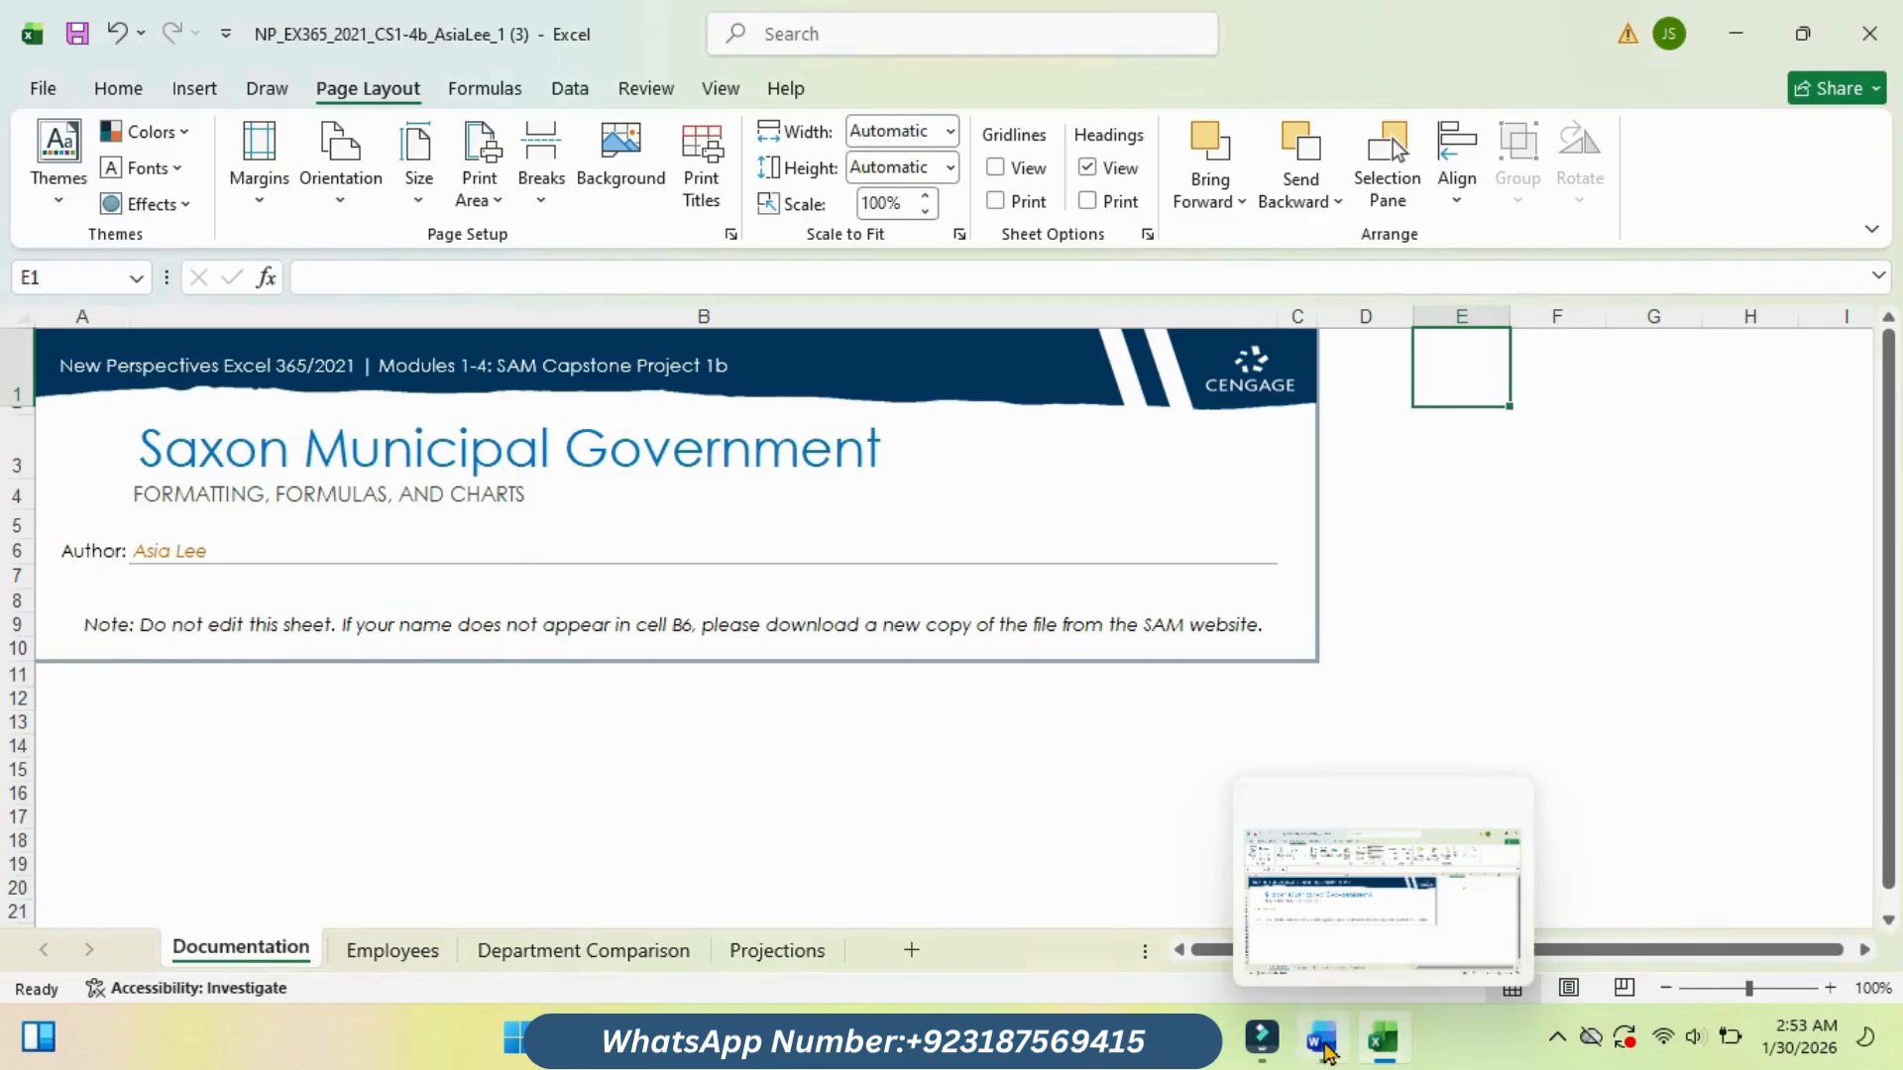
{"action": "left_click", "coordinate": [1313, 922]}
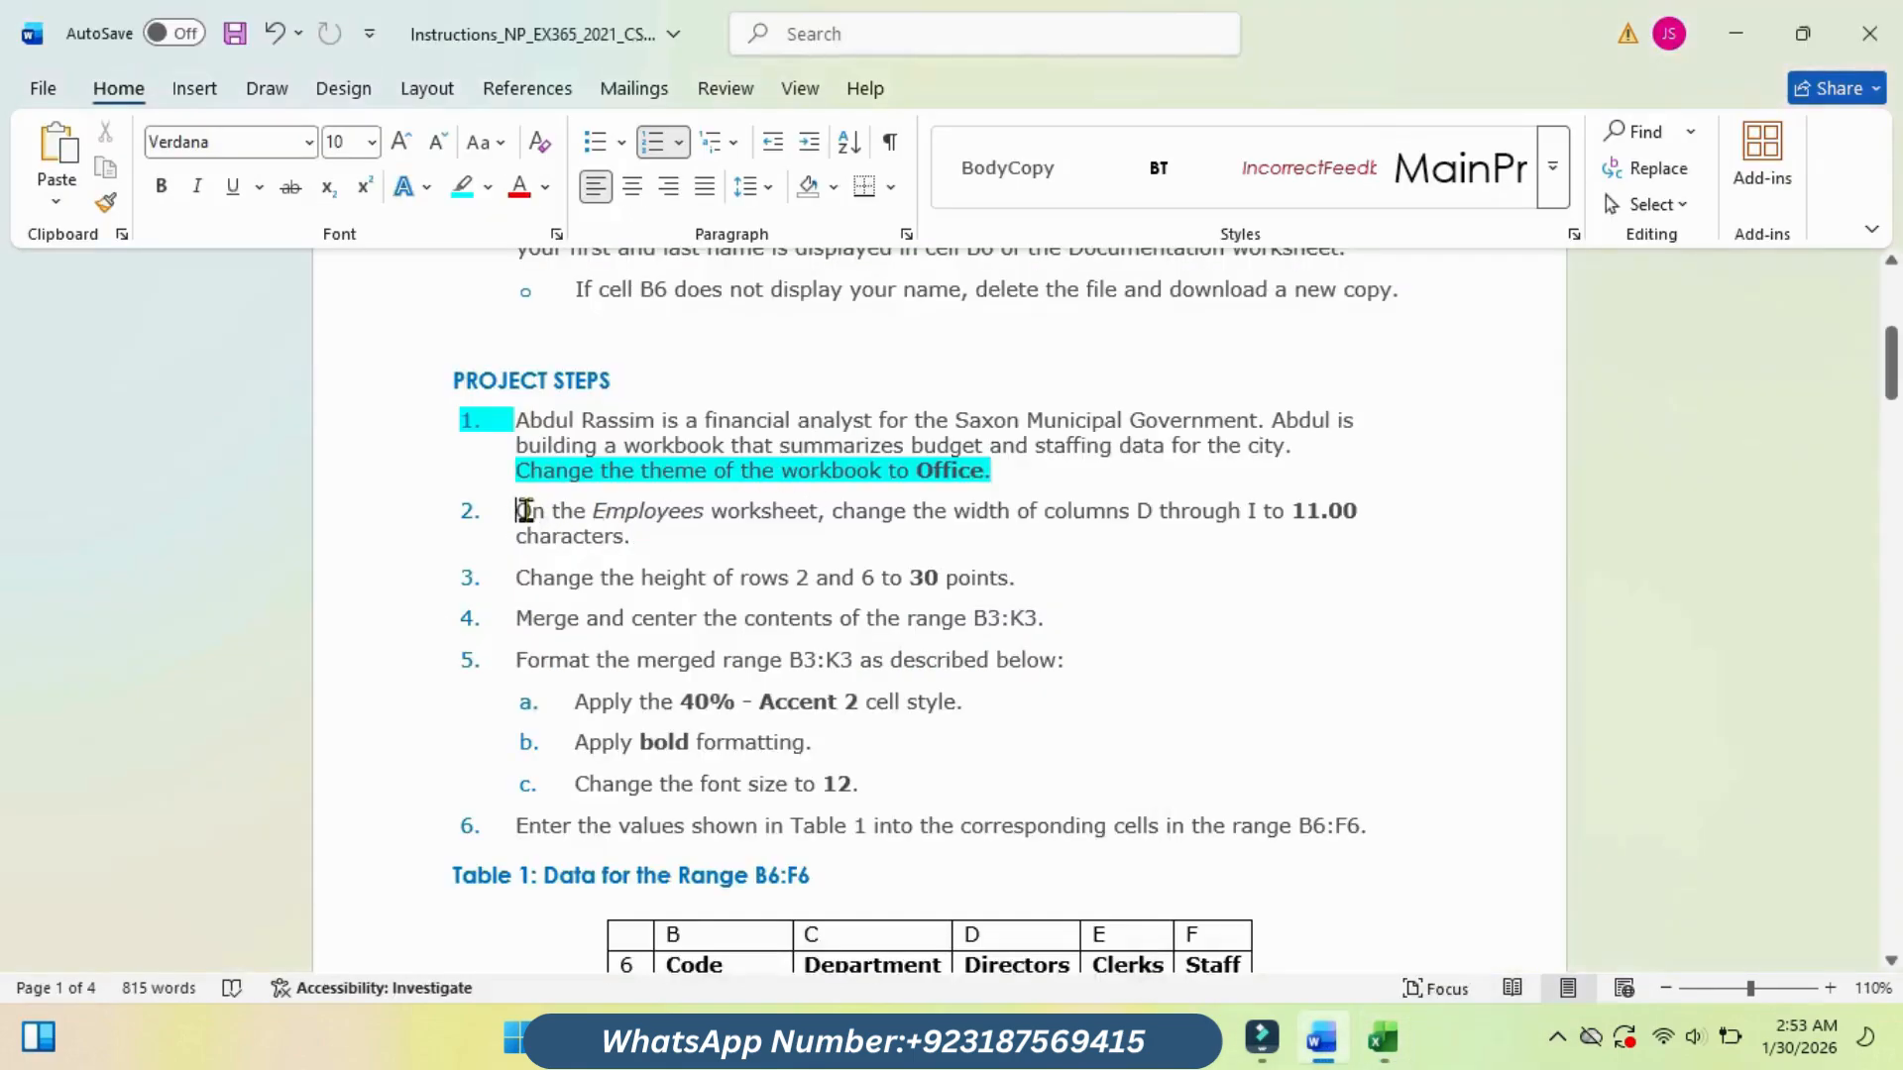
{"action": "left_click_drag", "start_coordinate": [518, 510], "coordinate": [624, 537]}
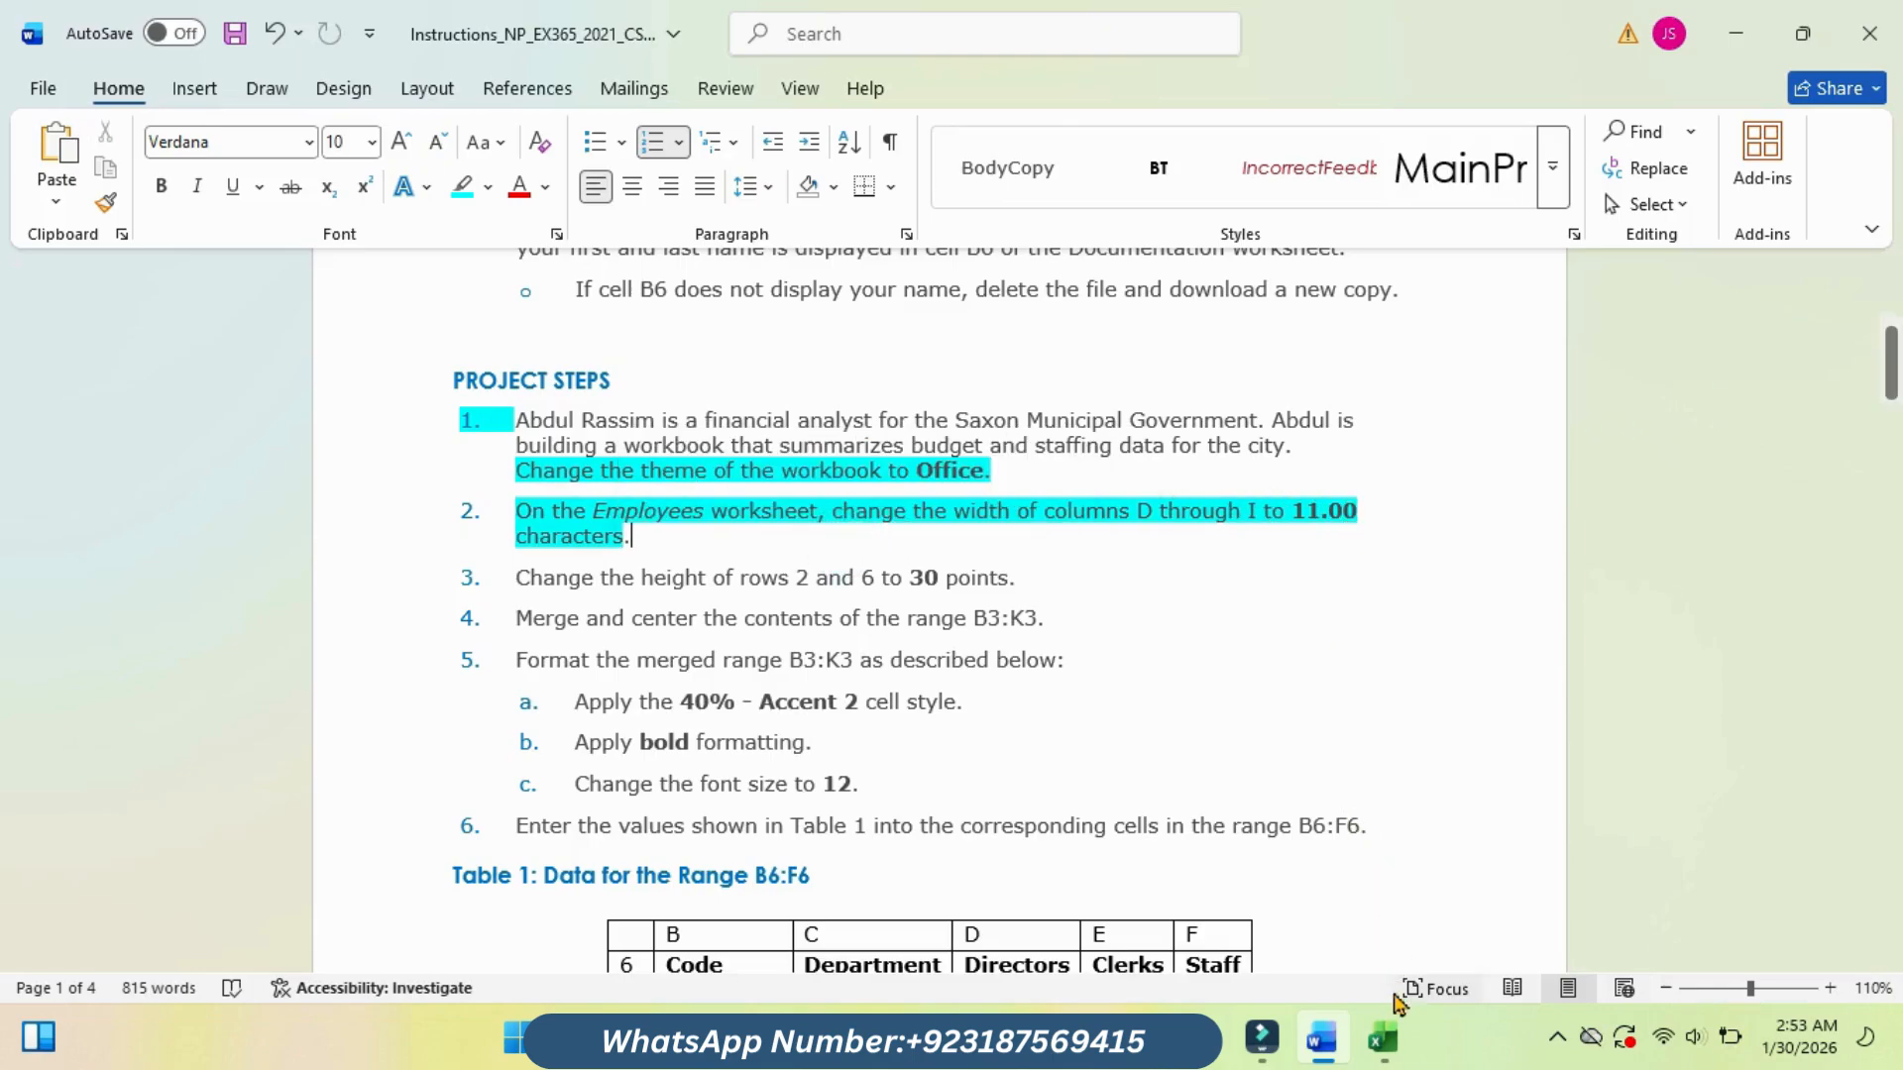
Step: In Excel, set the width of columns D and I on the Employees worksheet to 11
{"action": "mouse_move", "coordinate": [1387, 1036]}
{"action": "left_click", "coordinate": [1302, 861]}
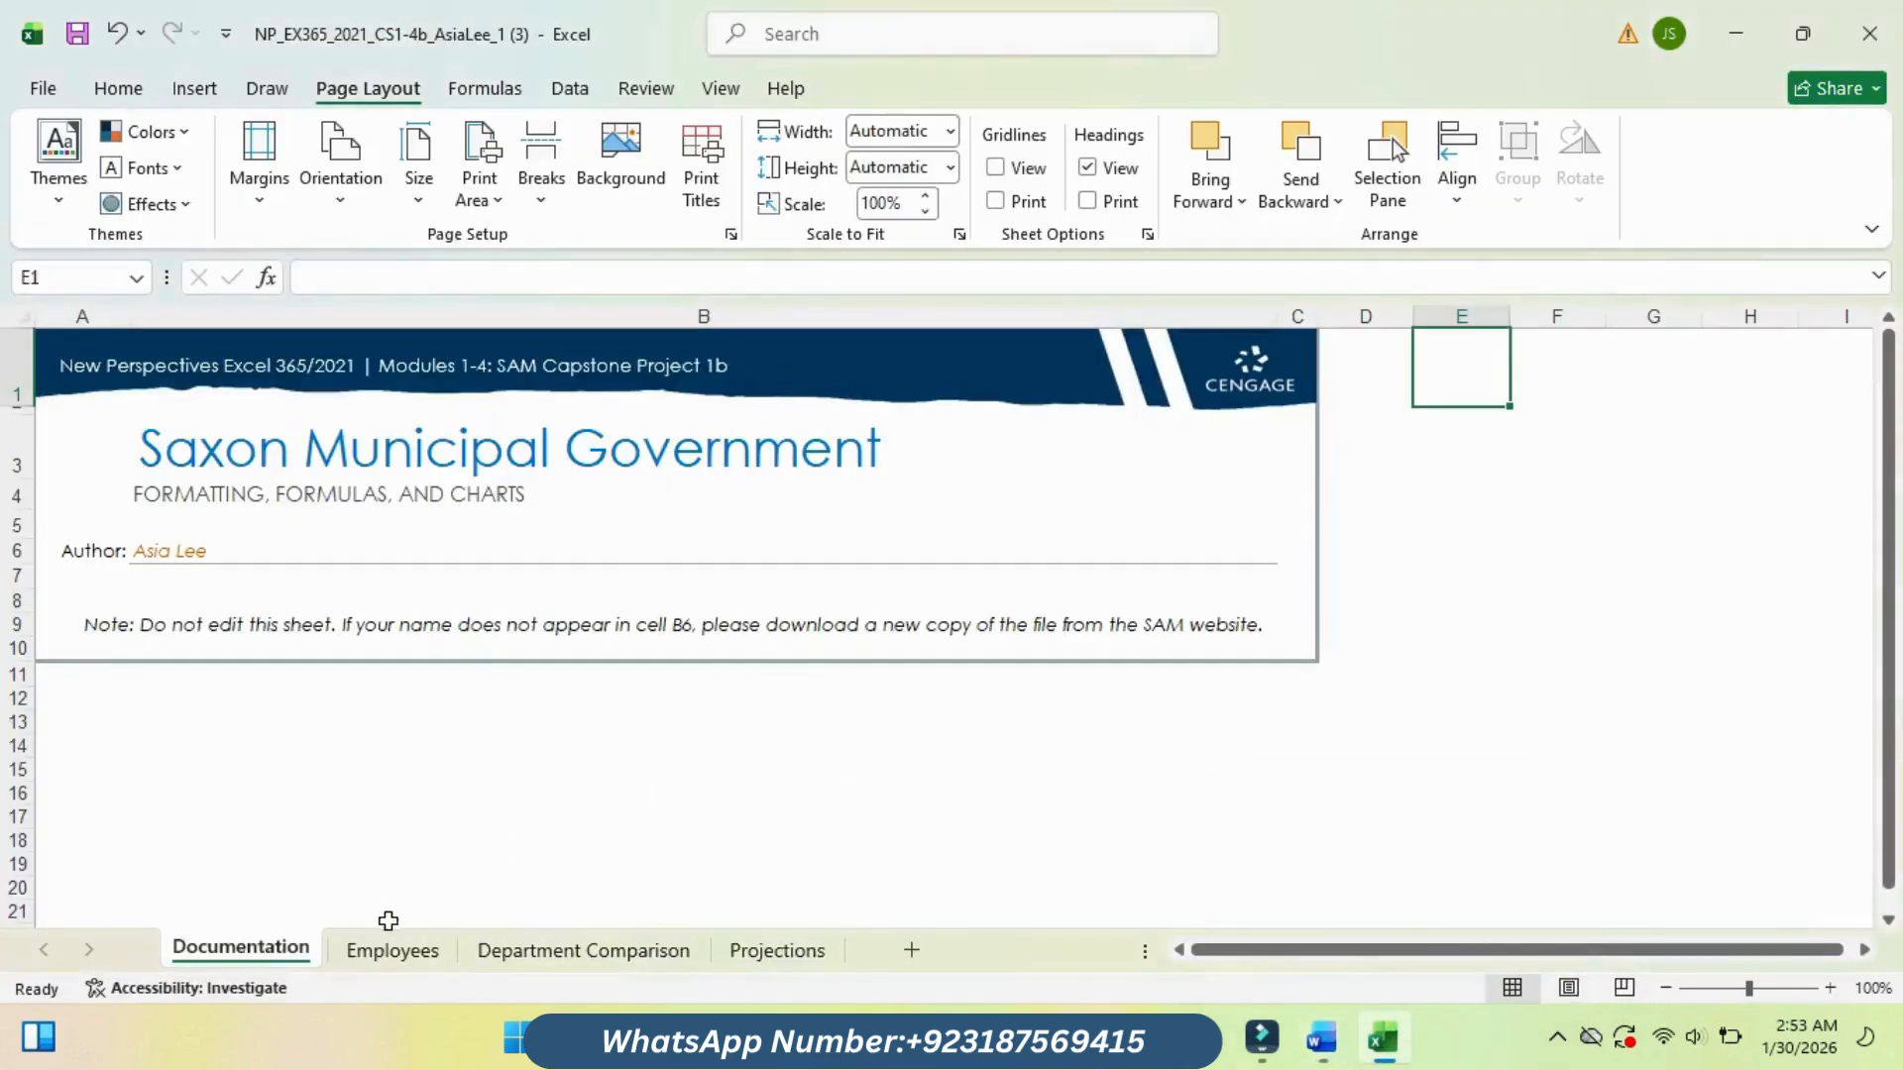
{"action": "left_click", "coordinate": [393, 952]}
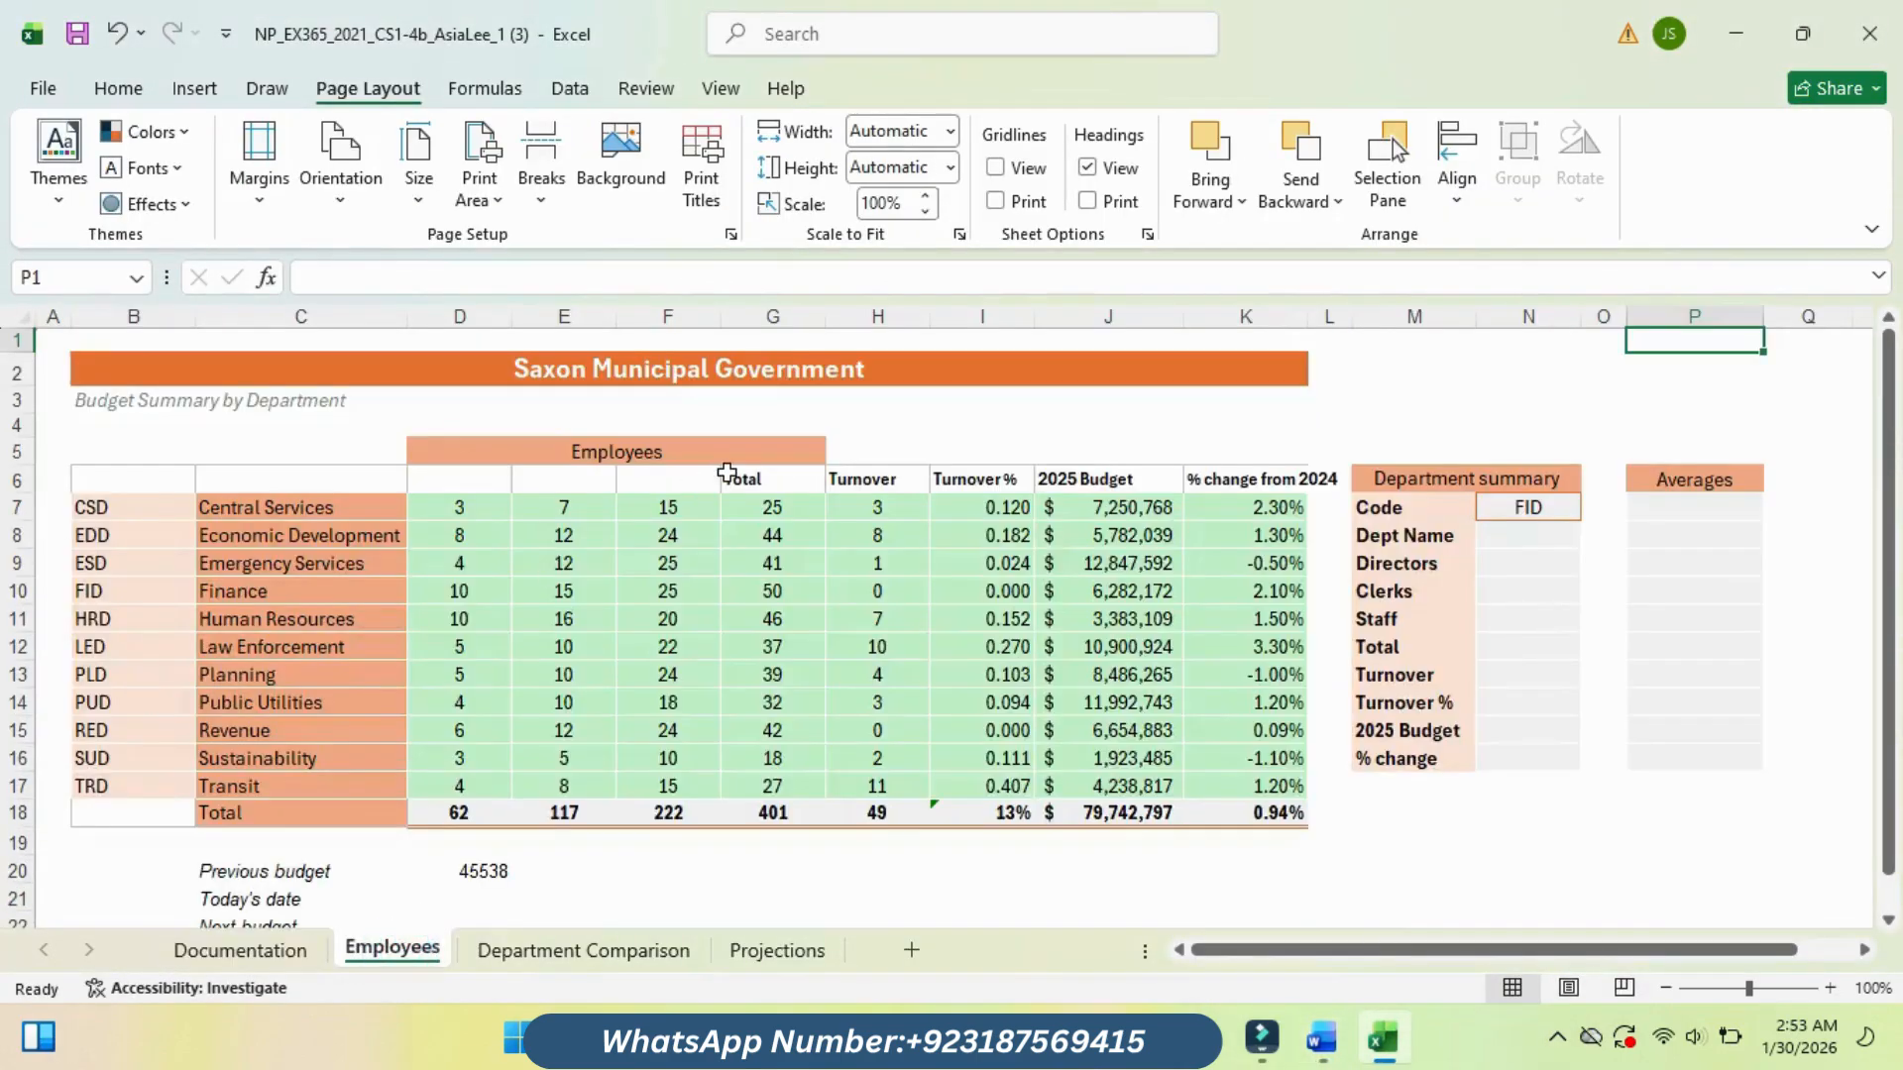
{"action": "left_click", "coordinate": [496, 315]}
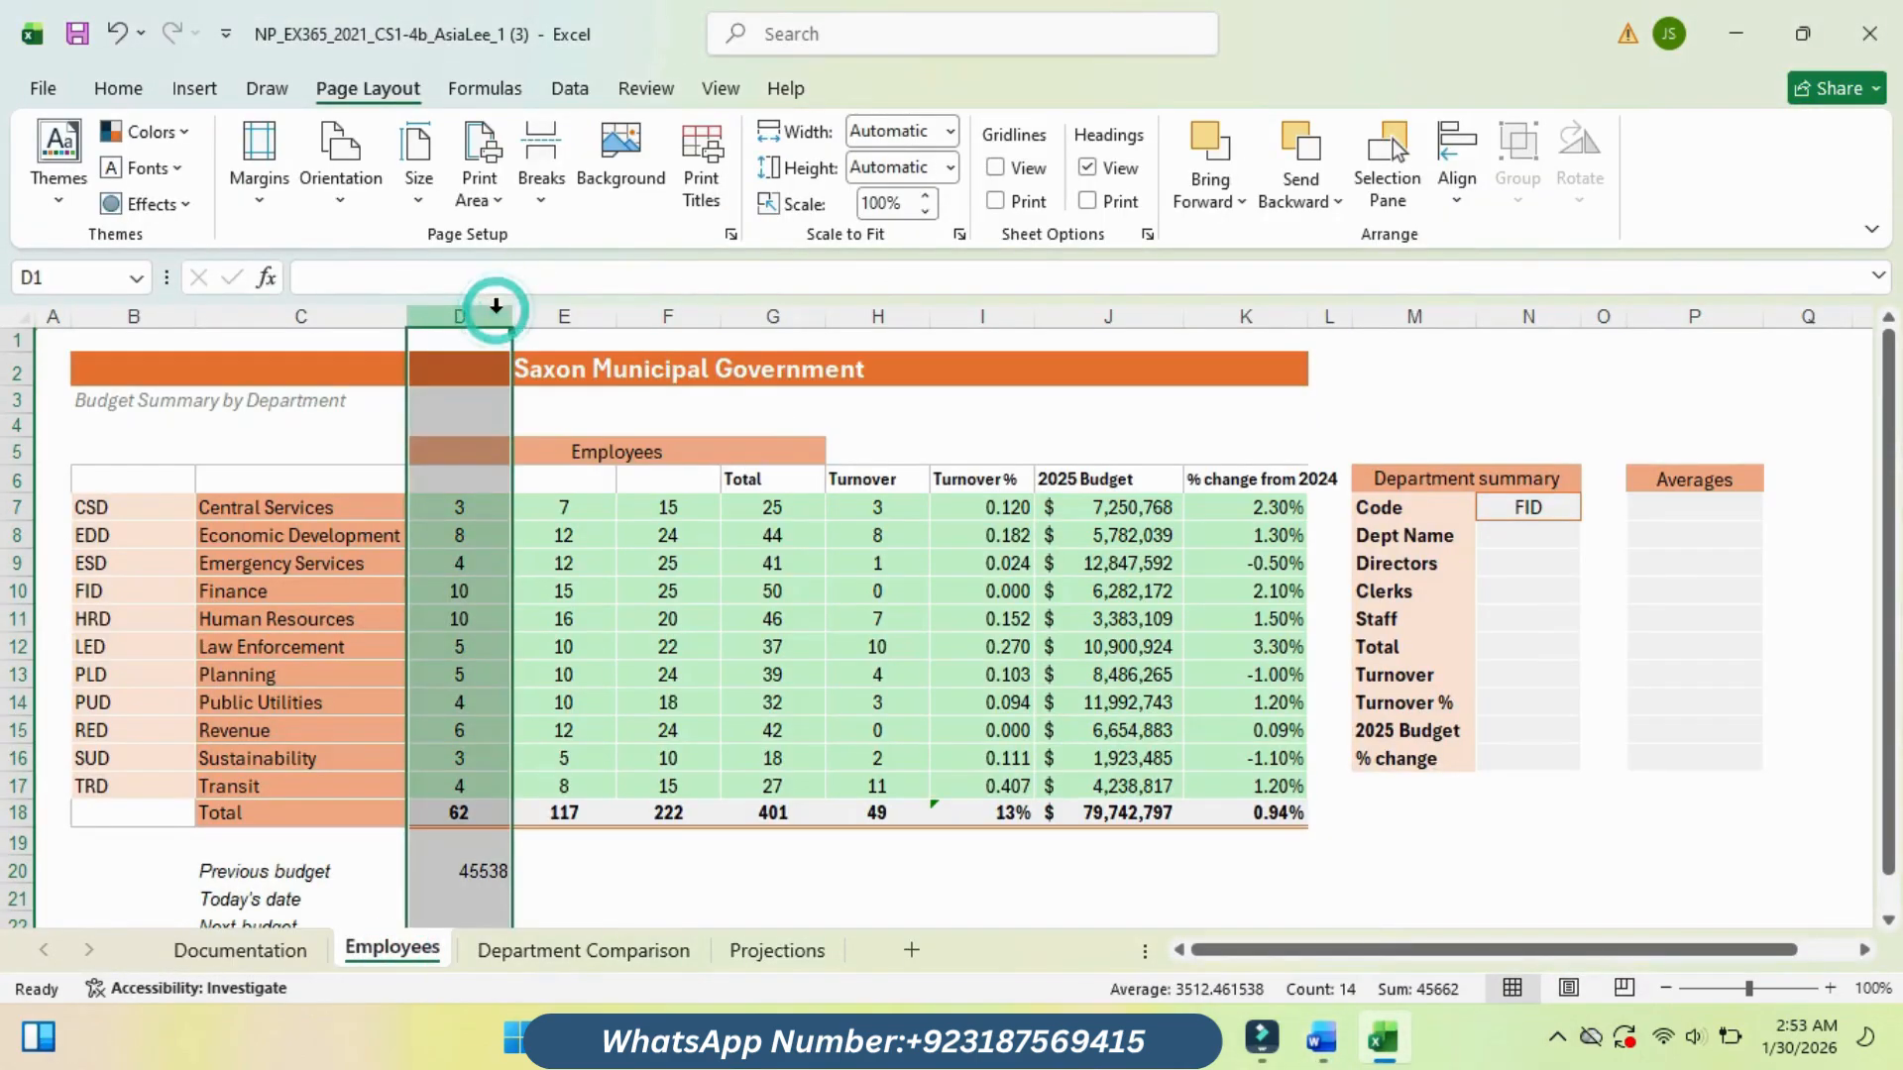
{"action": "left_click", "coordinate": [1011, 317], "text": "ctrl"}
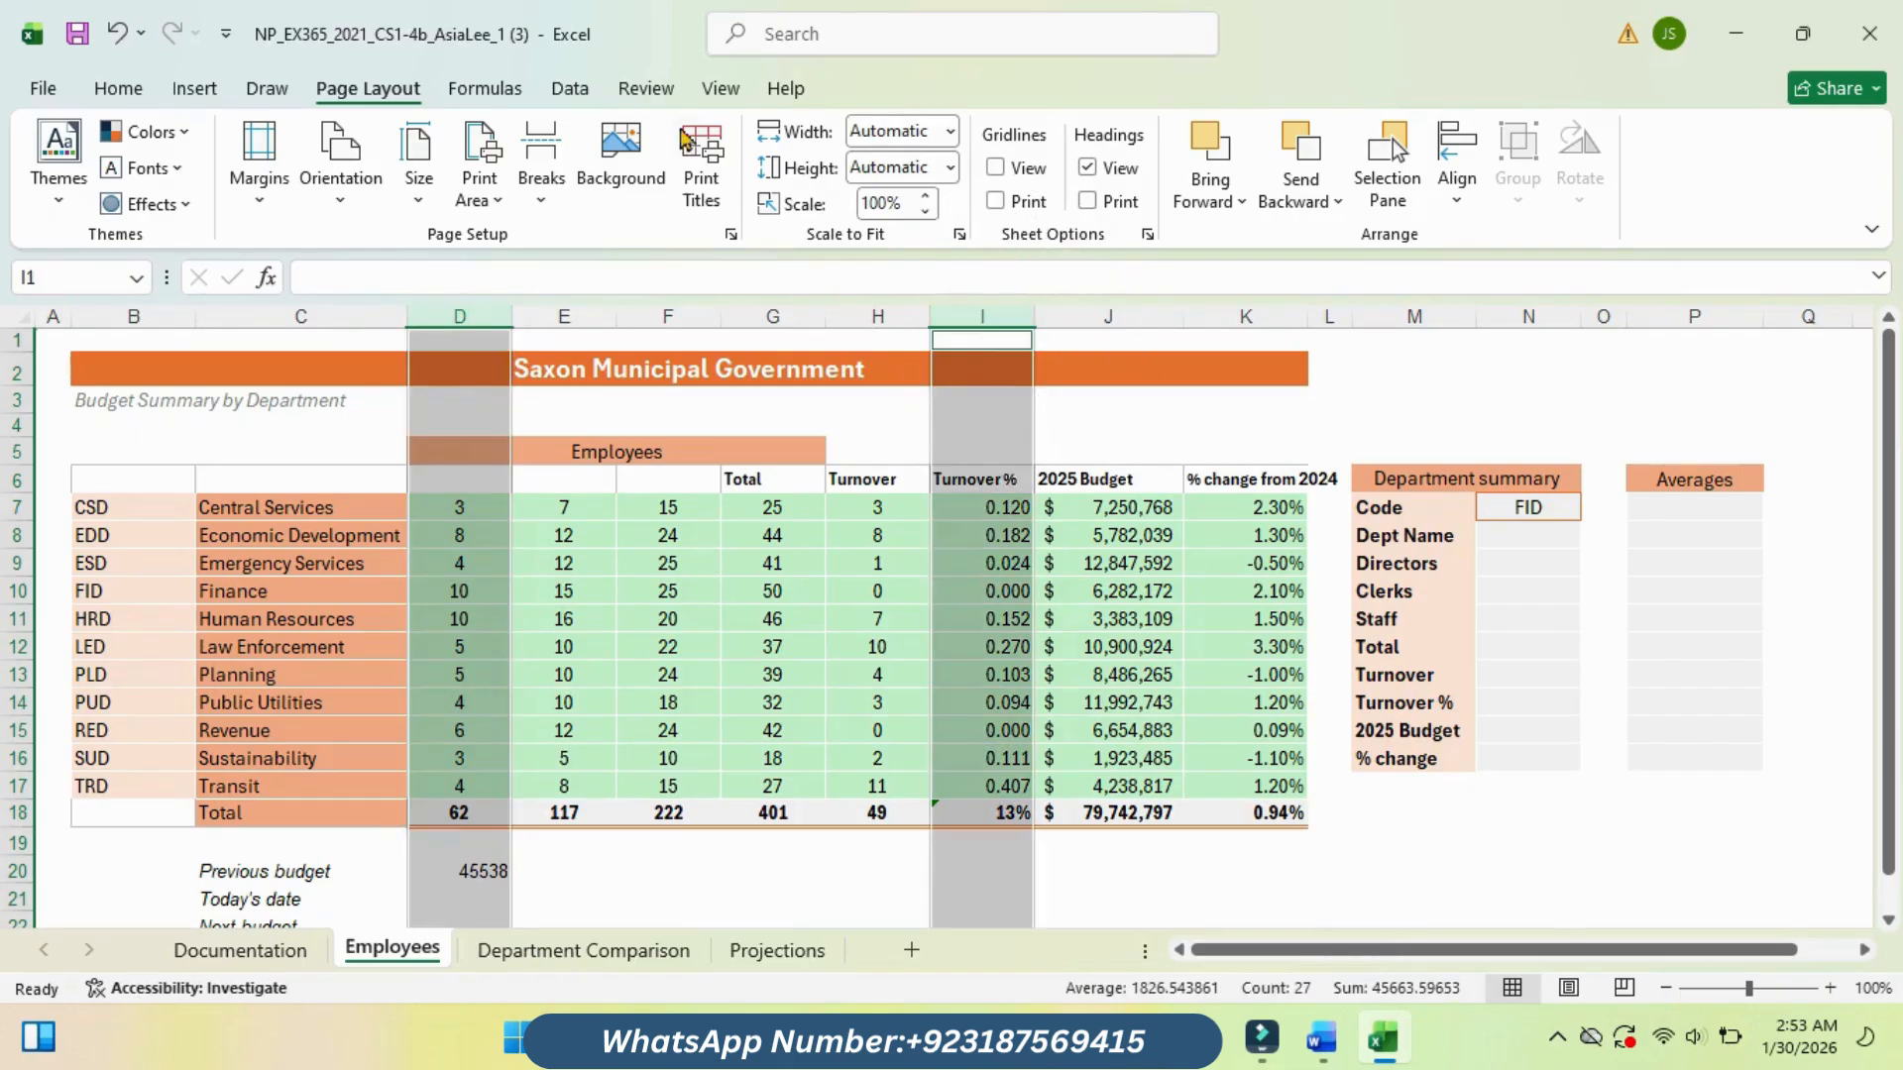
{"action": "left_click", "coordinate": [120, 95]}
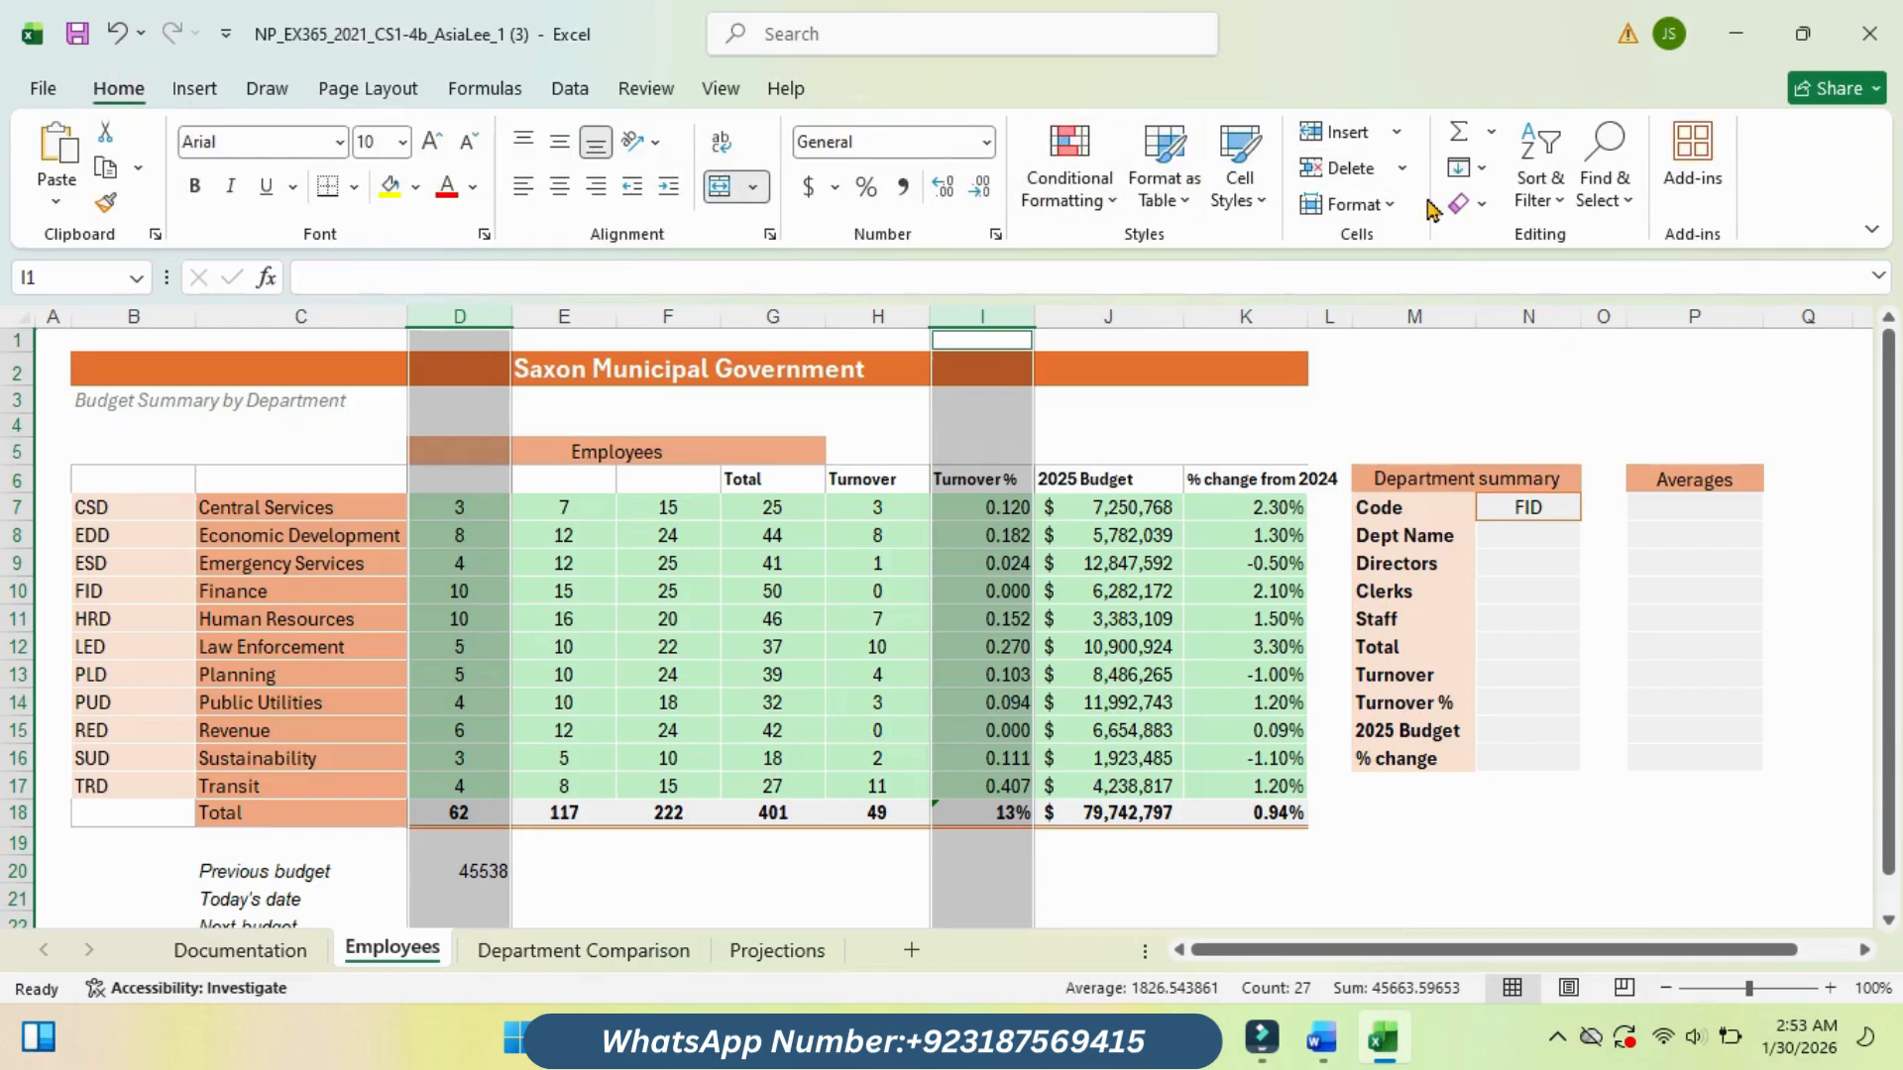
{"action": "left_click", "coordinate": [1390, 208]}
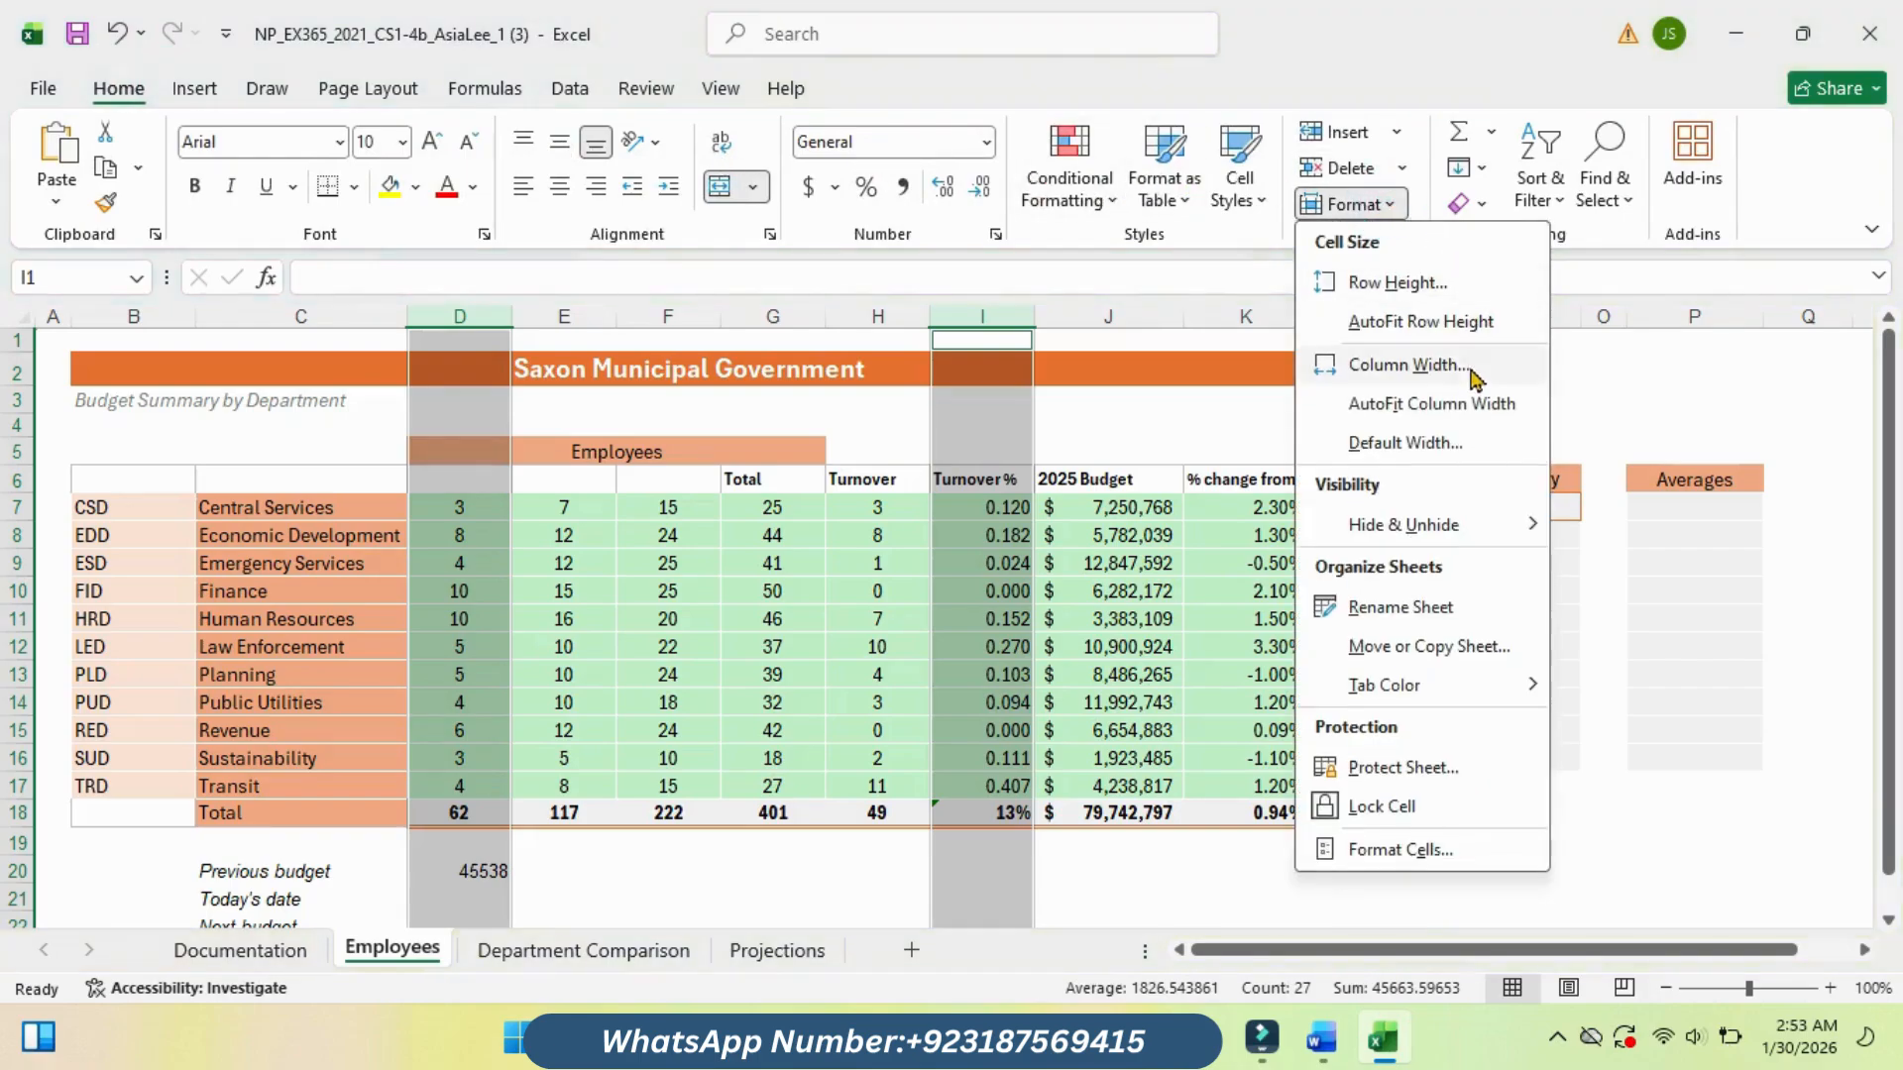
{"action": "left_click", "coordinate": [1429, 363]}
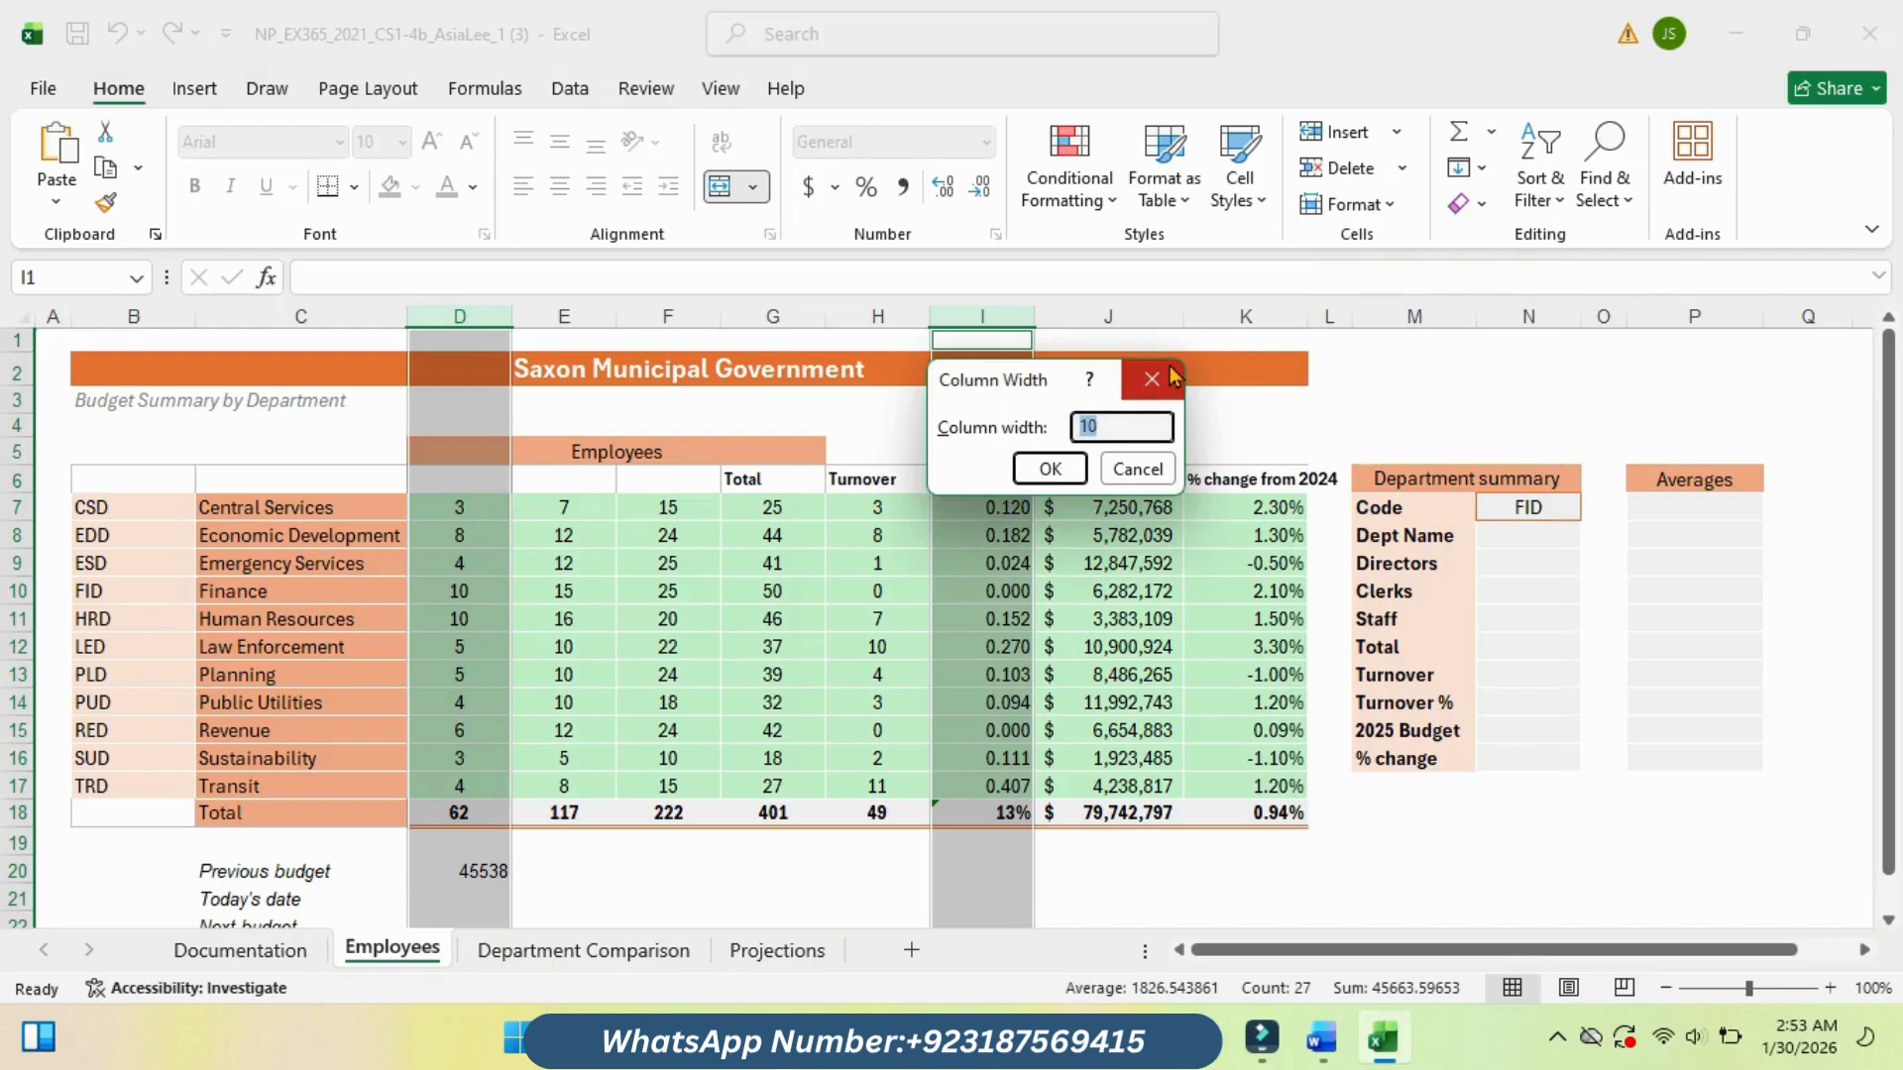
{"action": "type", "text": "11"}
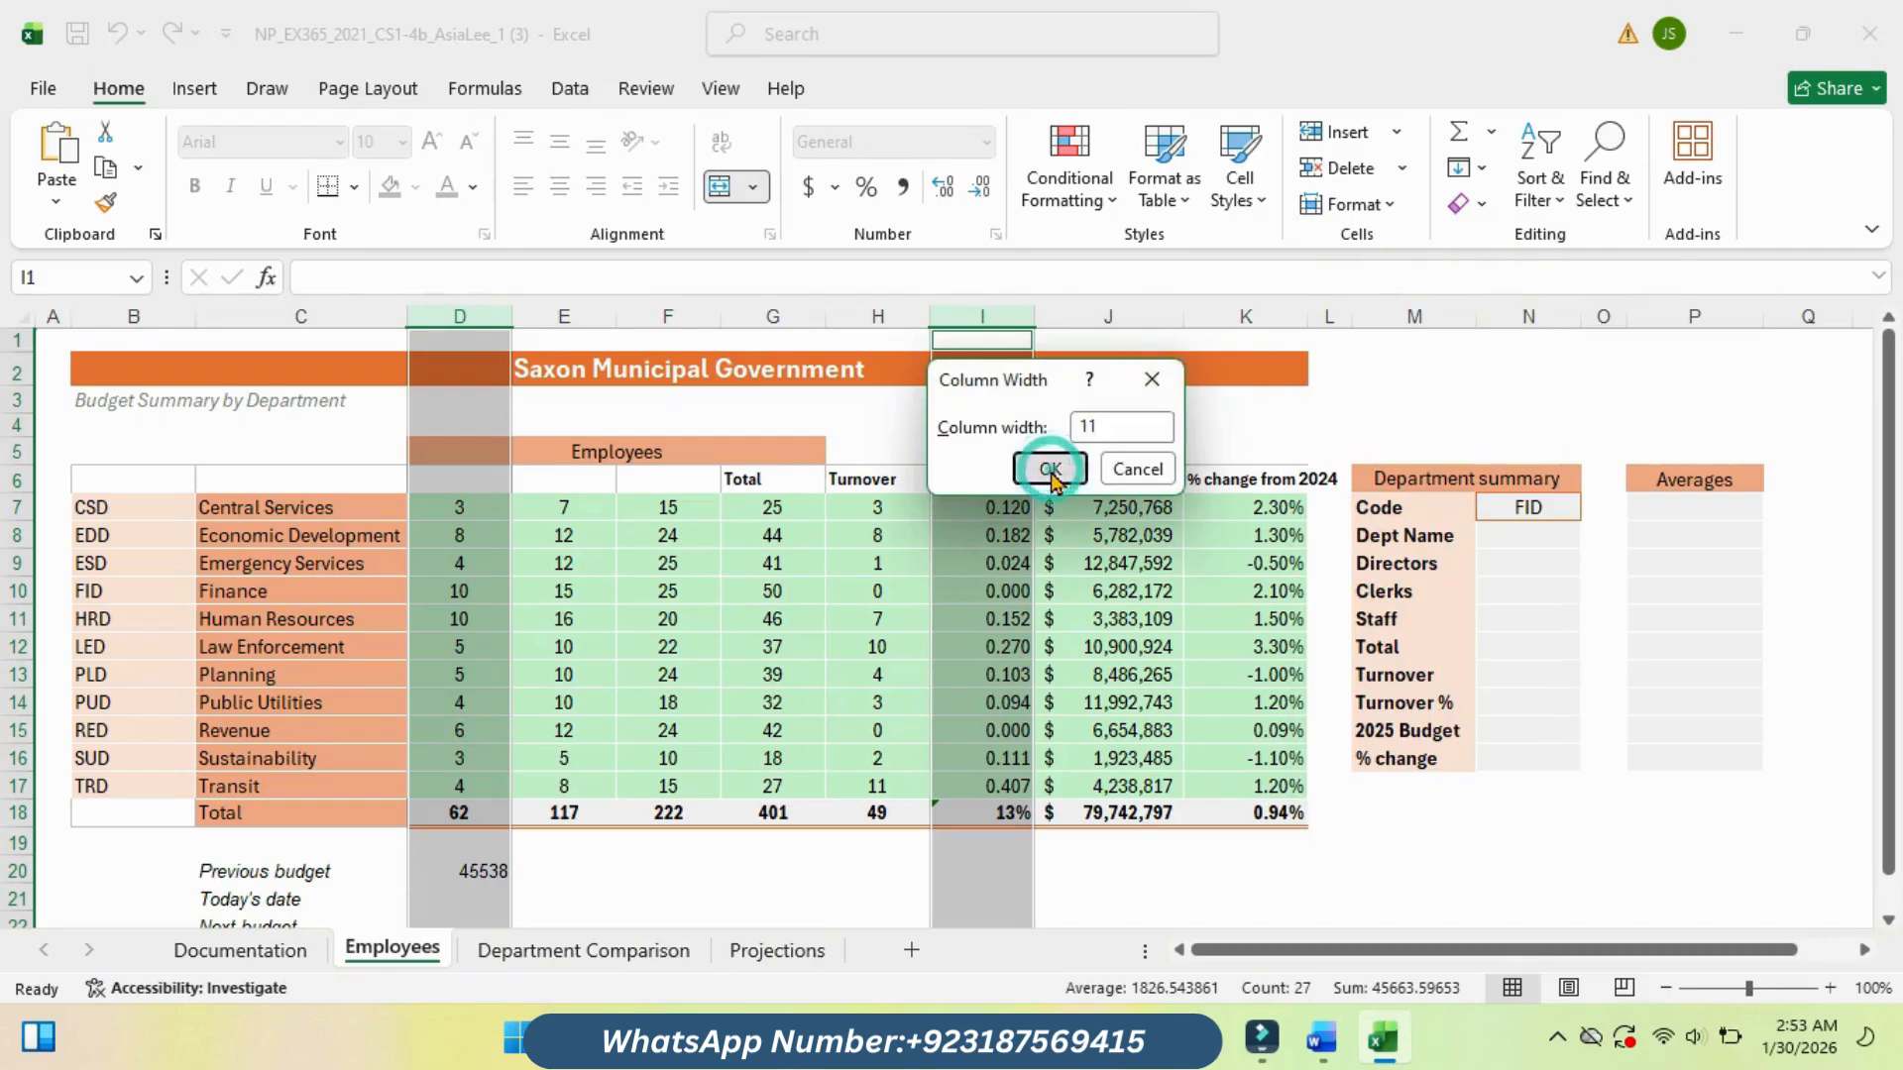
{"action": "left_click", "coordinate": [1050, 469]}
{"action": "left_click", "coordinate": [1024, 565]}
{"action": "mouse_move", "coordinate": [1322, 1036]}
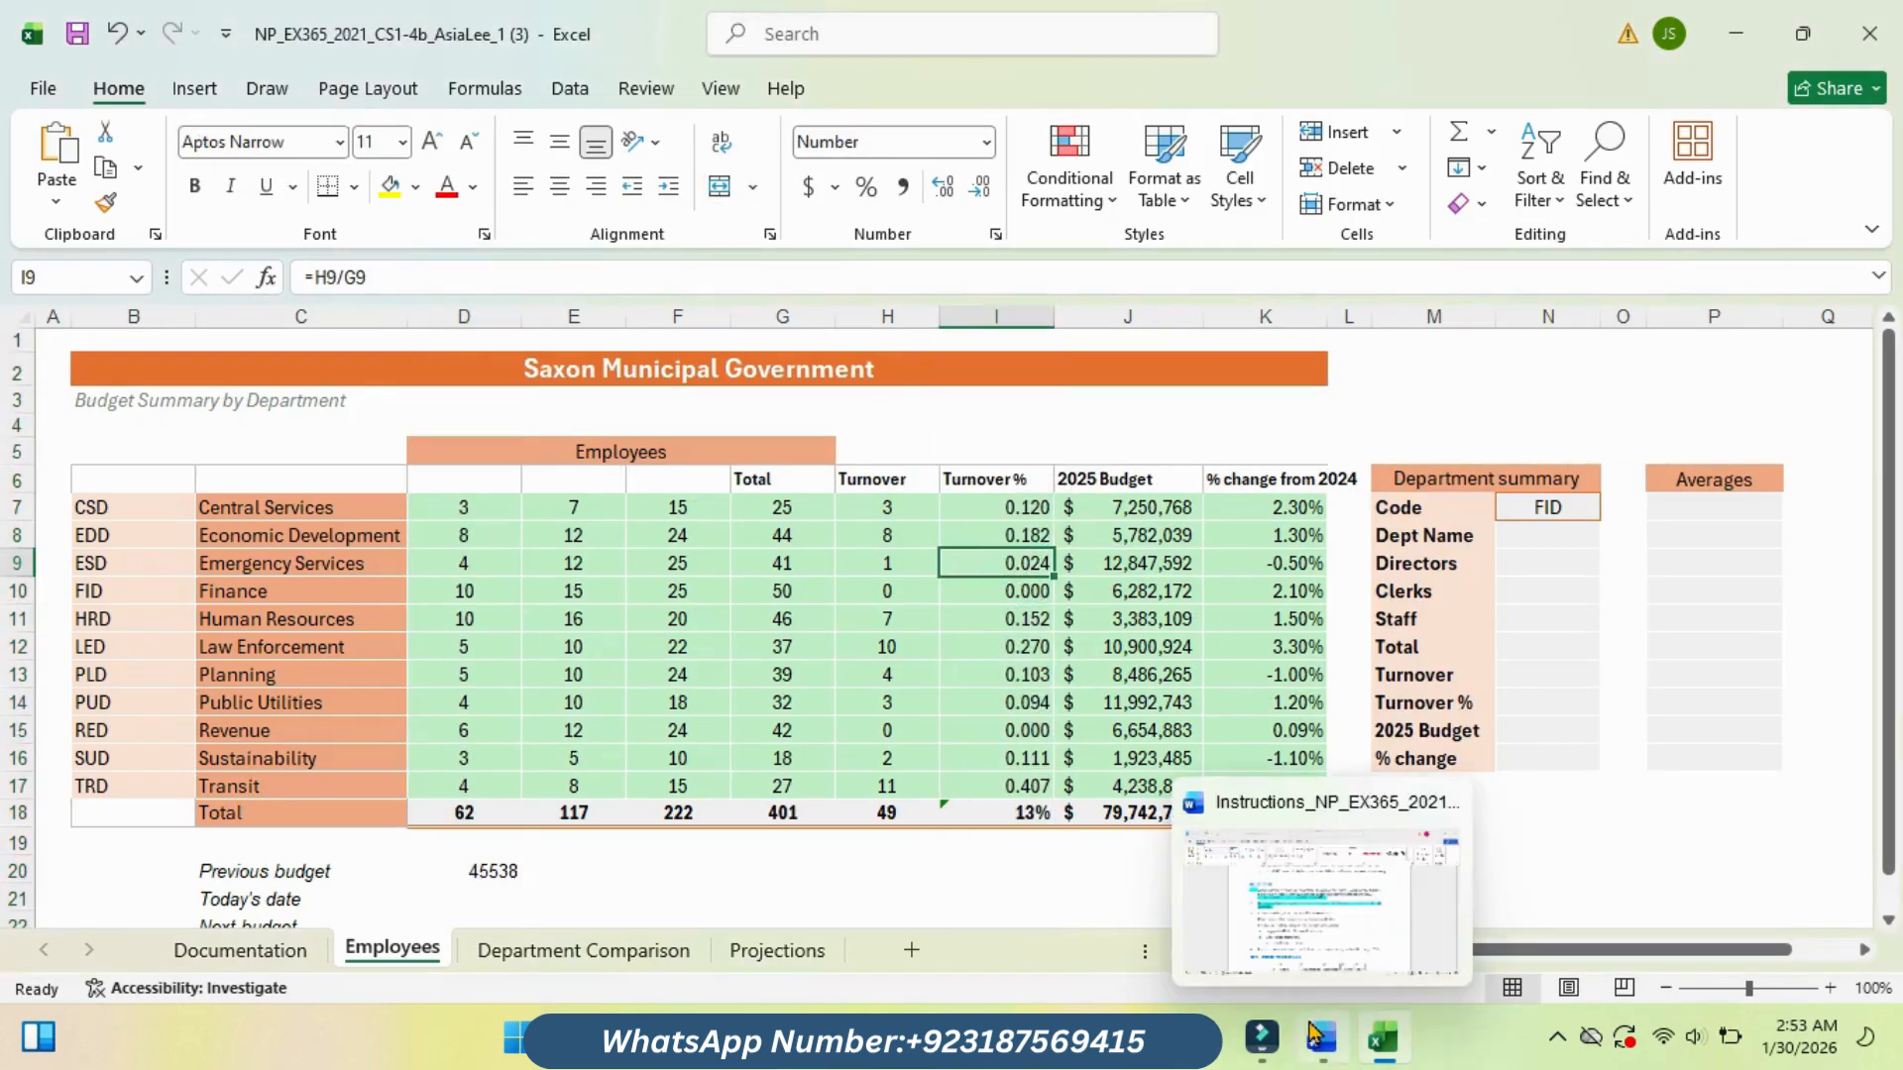
Step: Switch to the Word instructions and highlight item 3, the row height instruction for rows 2 and 6, in turquoise
{"action": "left_click", "coordinate": [1299, 925]}
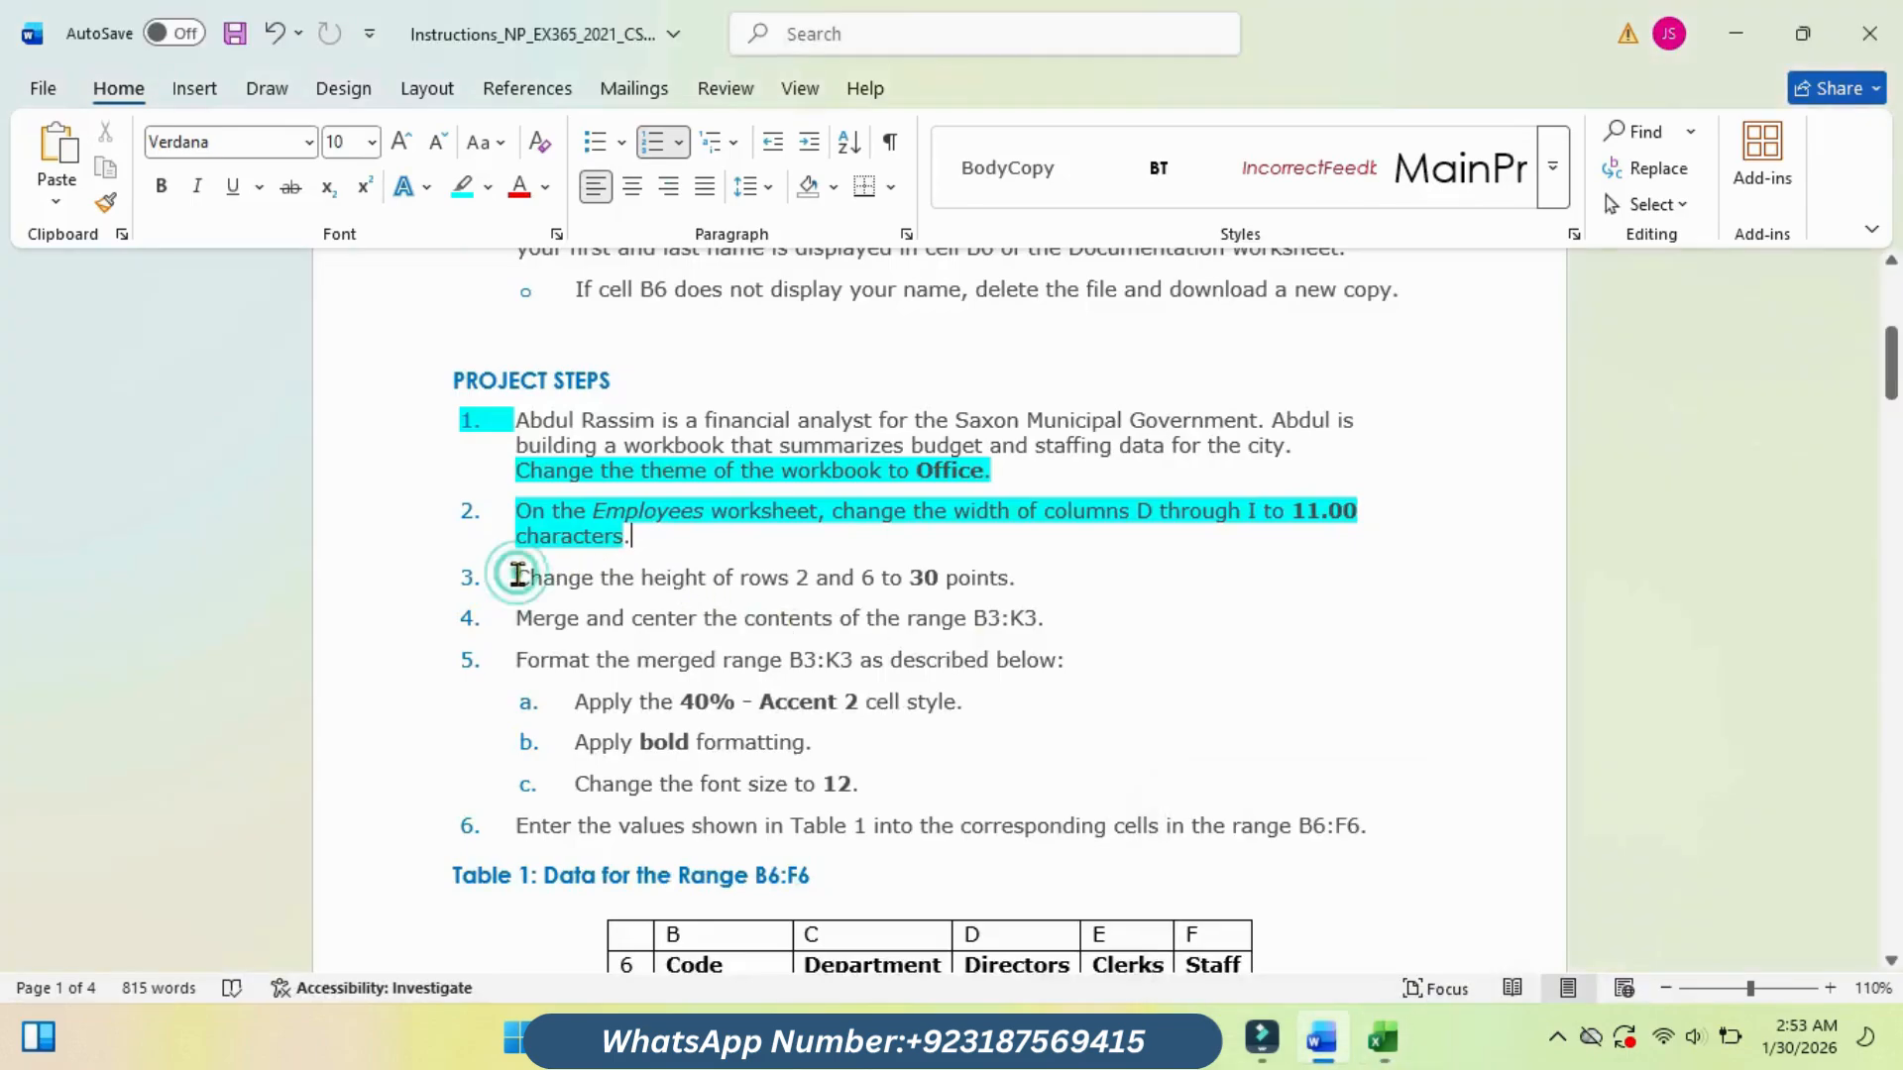
{"action": "left_click_drag", "start_coordinate": [514, 574], "coordinate": [1020, 575]}
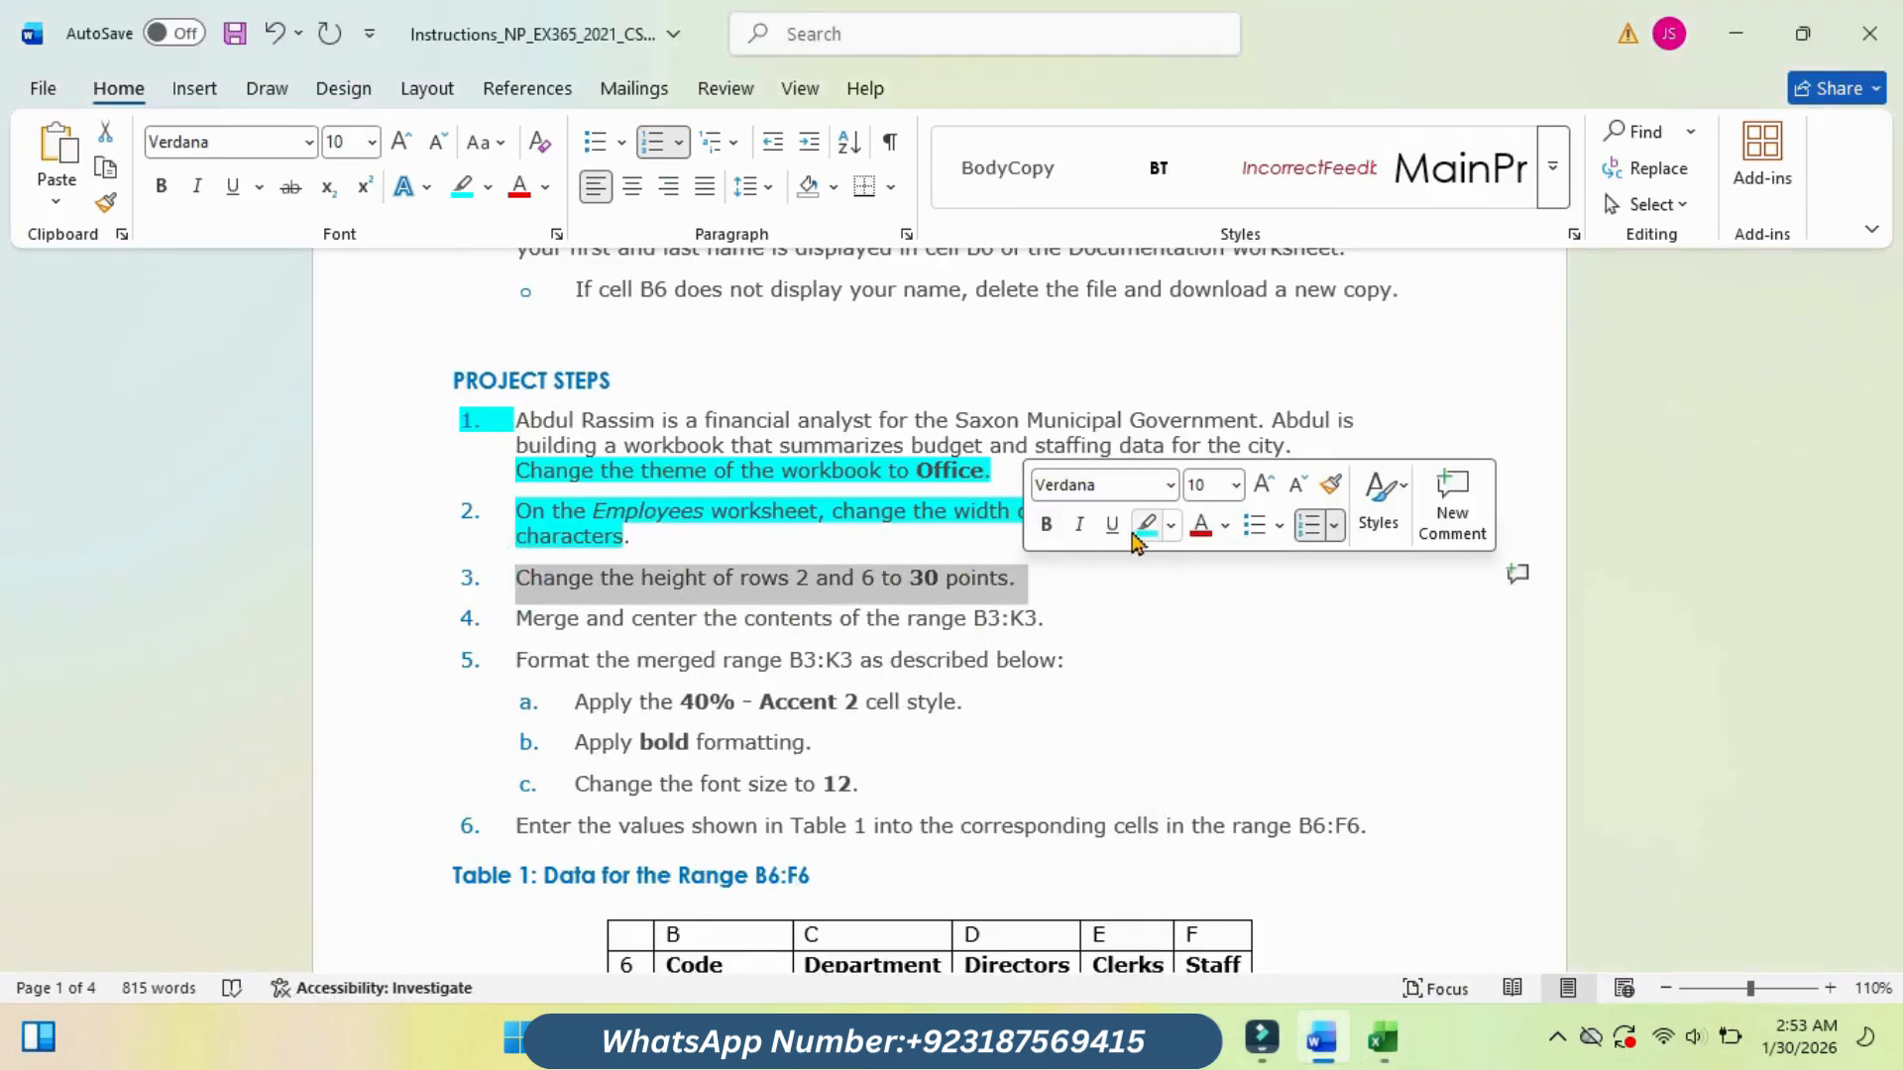
{"action": "left_click", "coordinate": [1145, 527]}
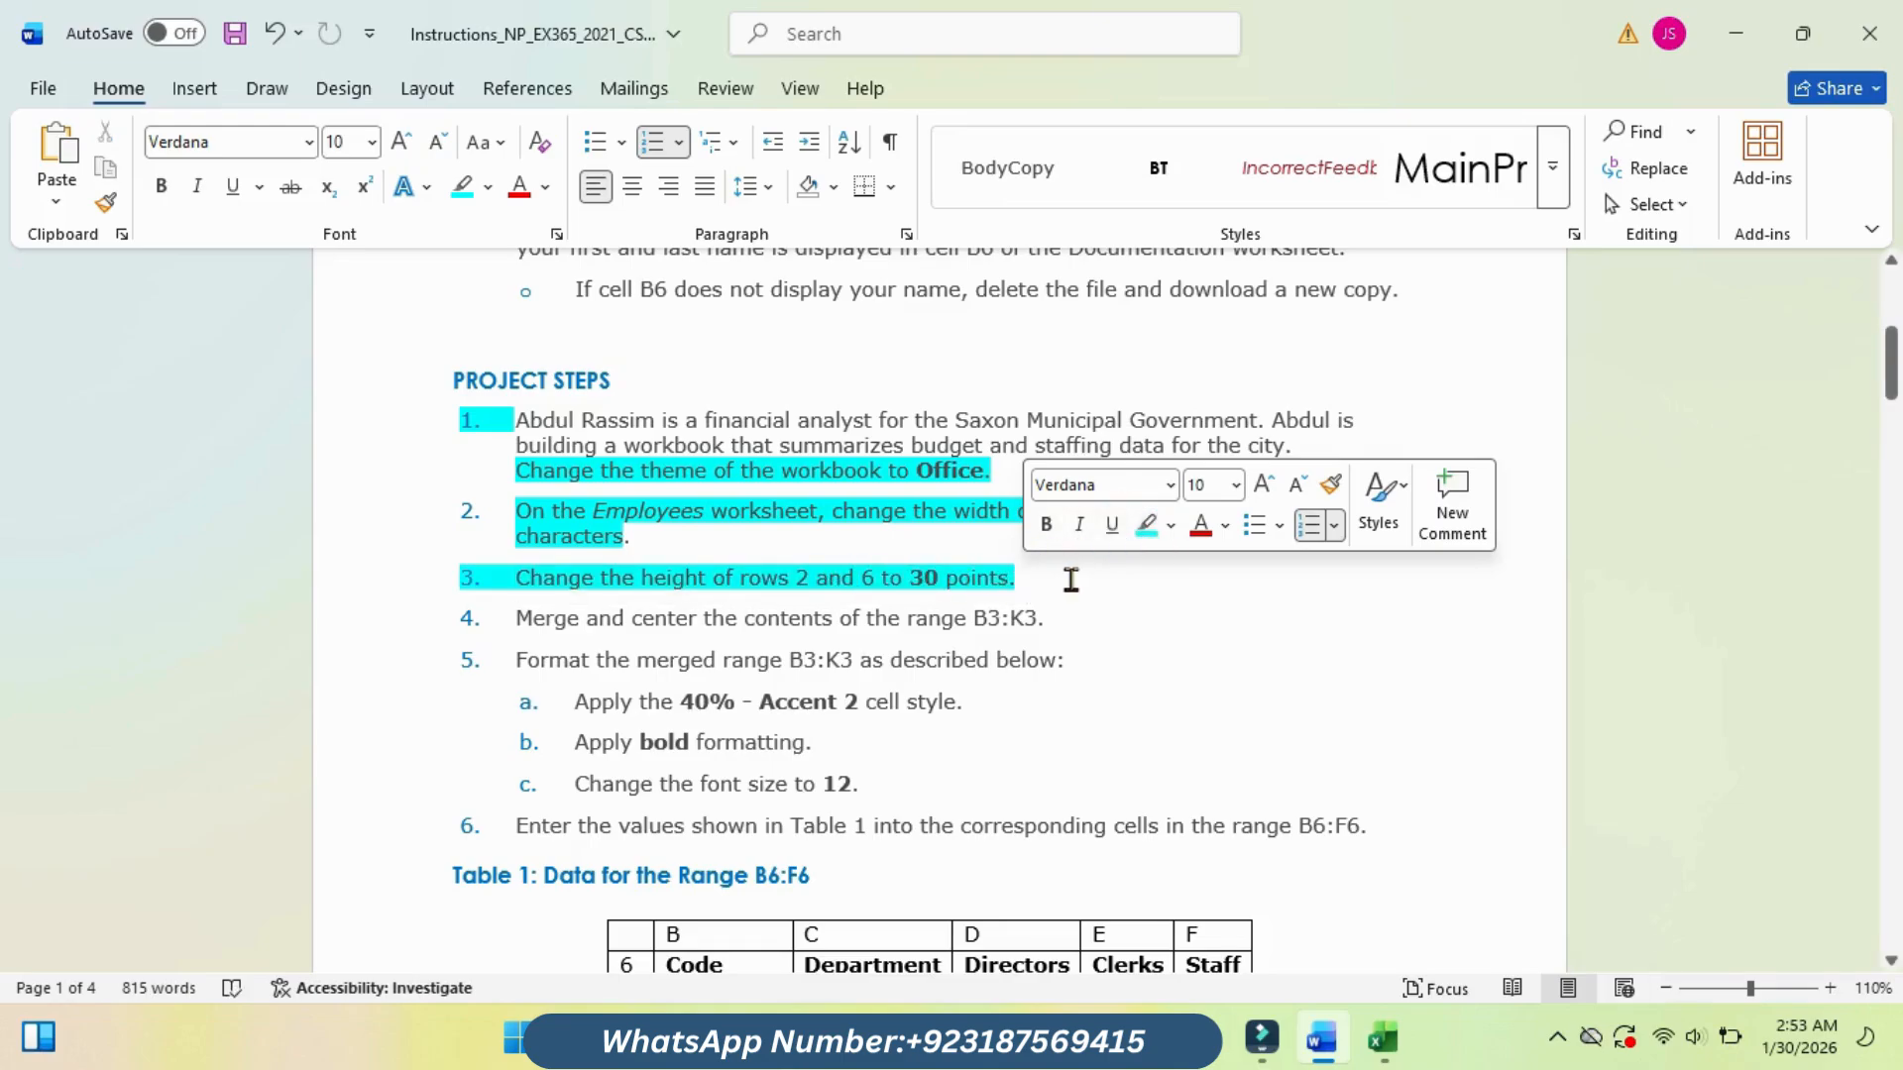
Step: Switch to Excel and set the height of row 2 on the Employees worksheet to 30
{"action": "mouse_move", "coordinate": [1384, 1039]}
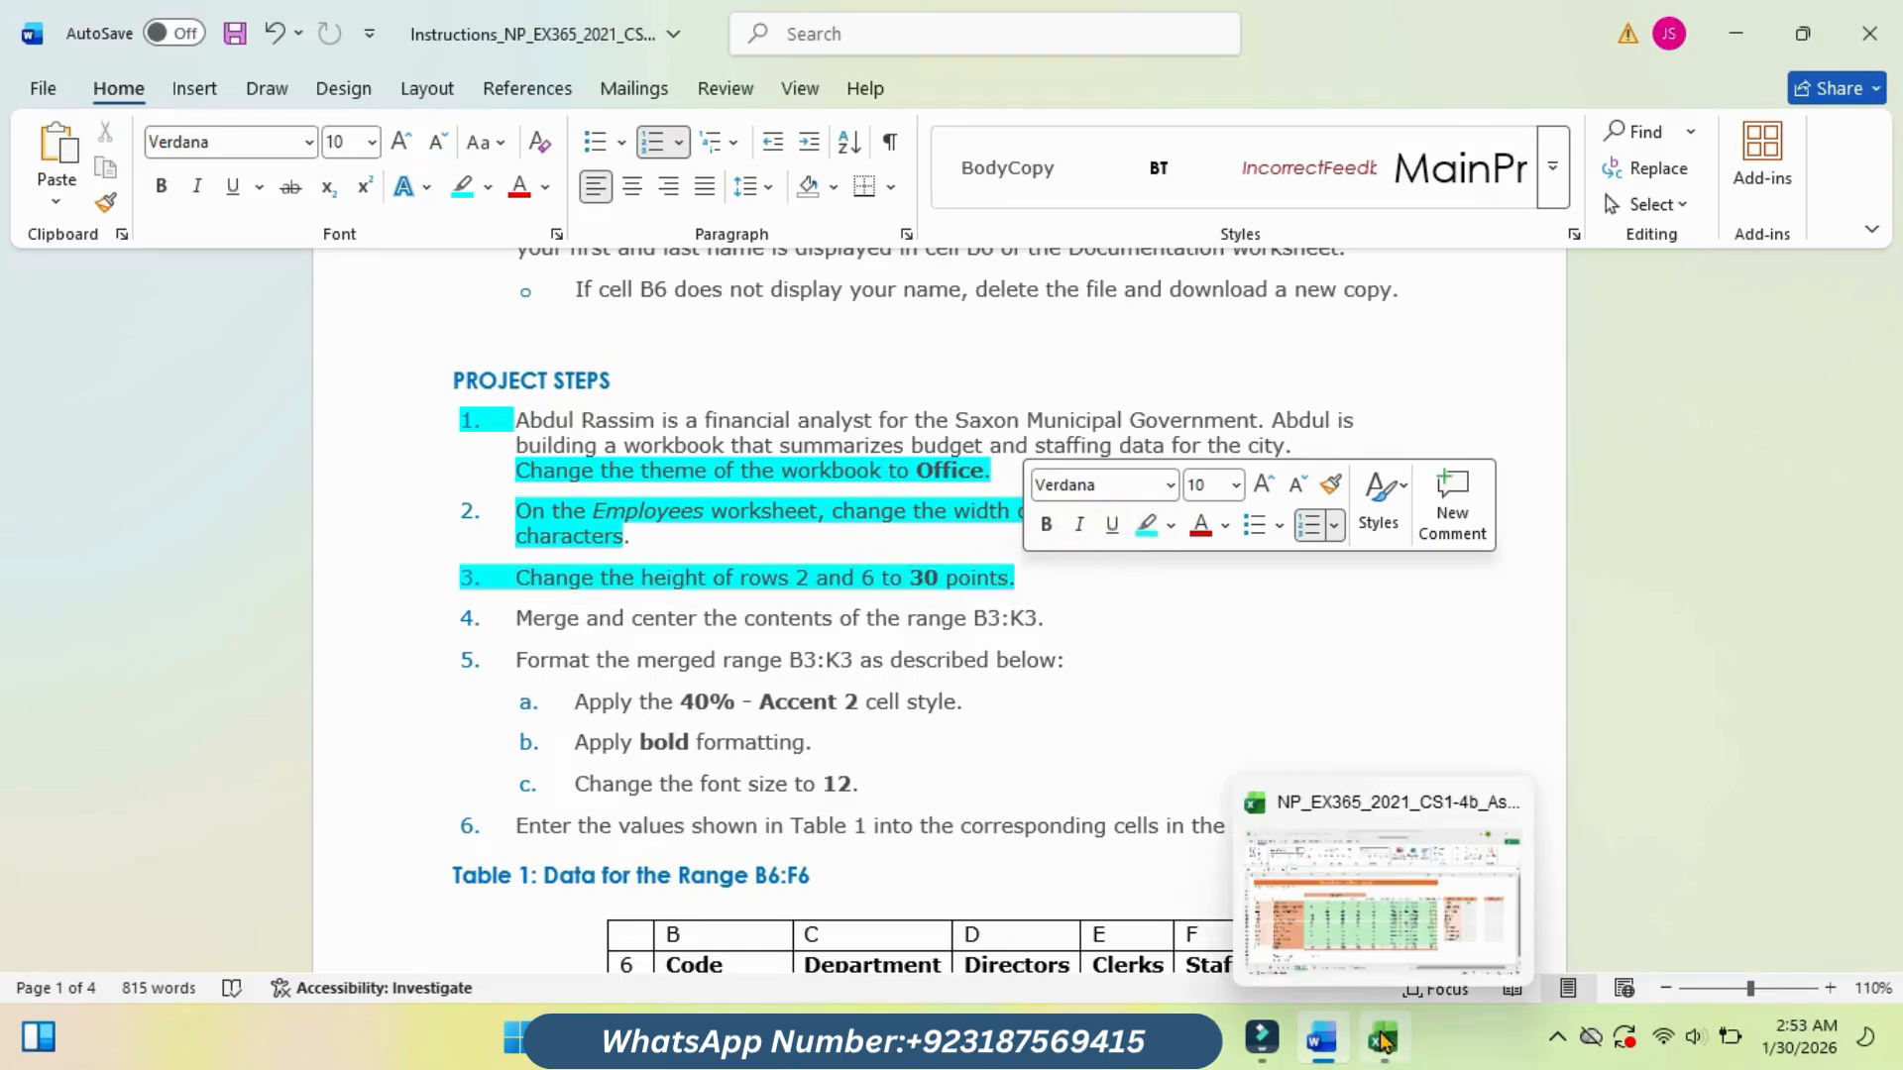
{"action": "left_click", "coordinate": [1358, 907]}
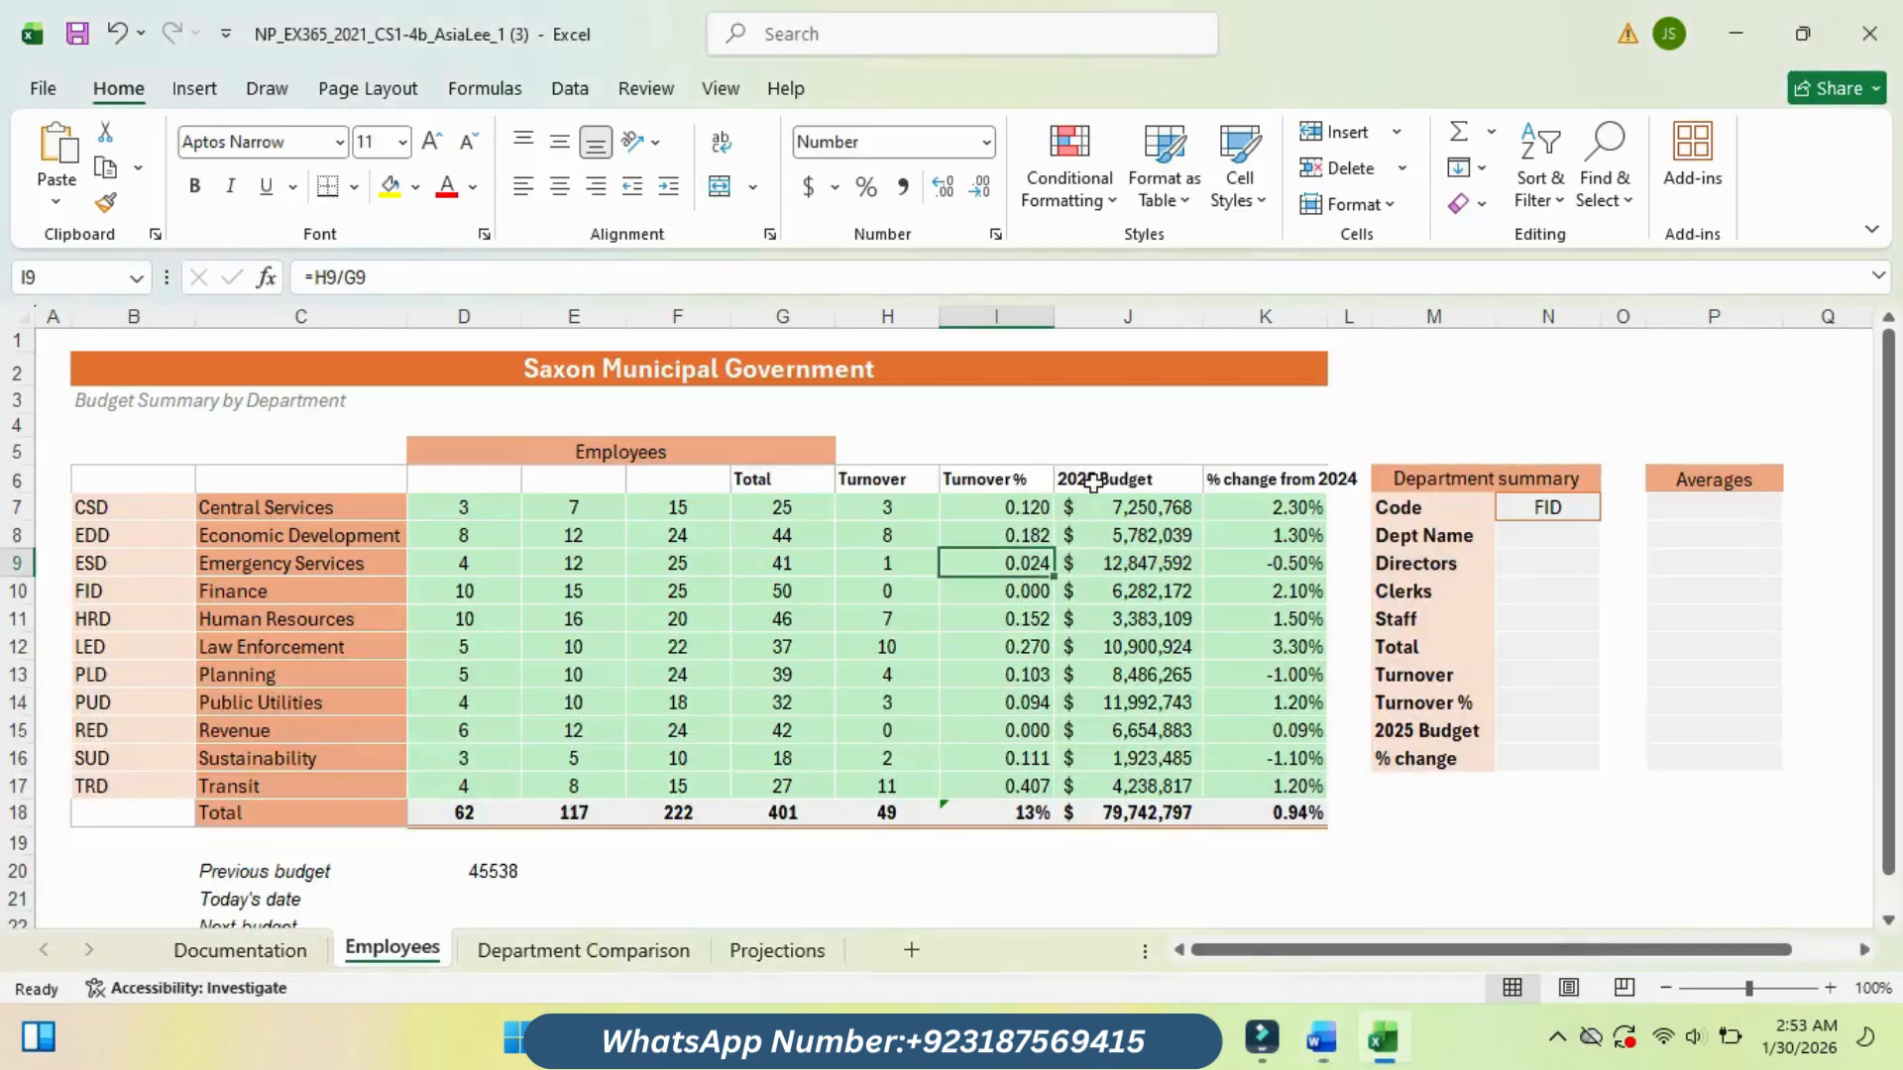
{"action": "left_click", "coordinate": [20, 371]}
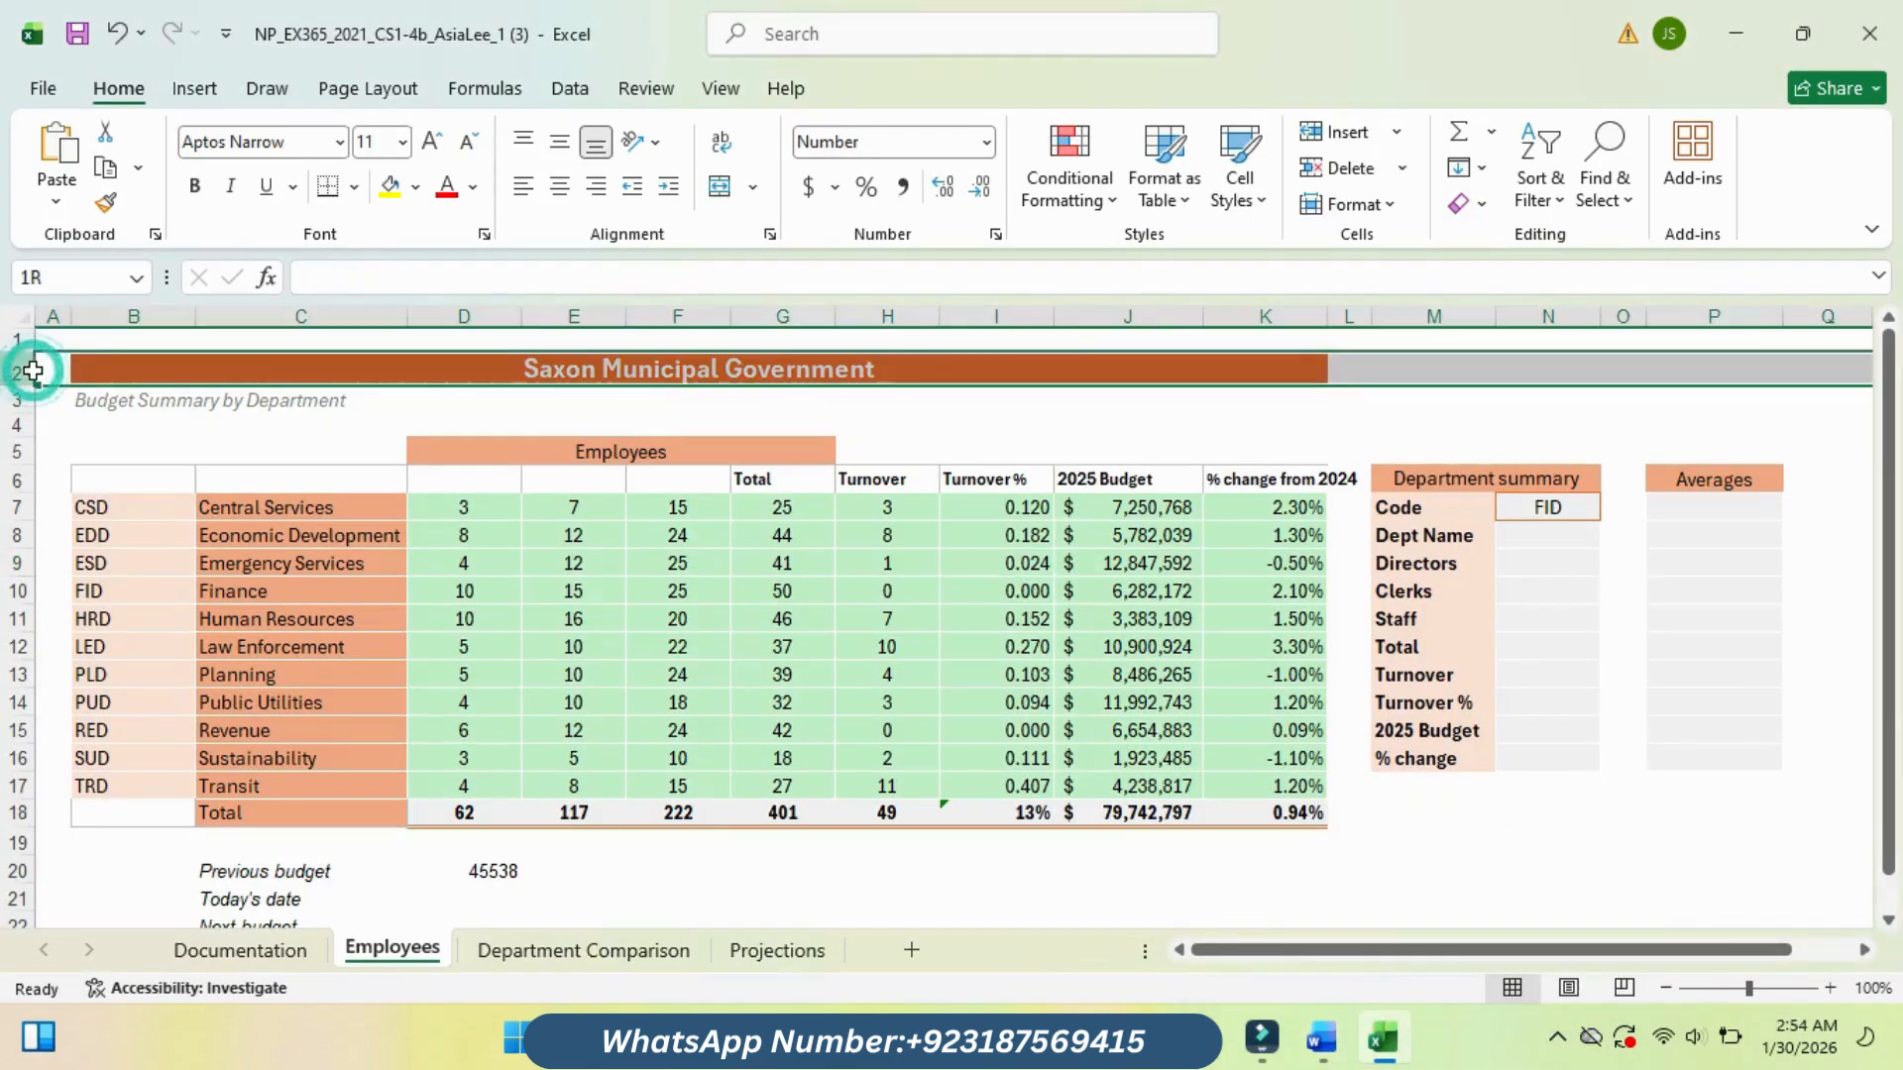
{"action": "right_click", "coordinate": [35, 381]}
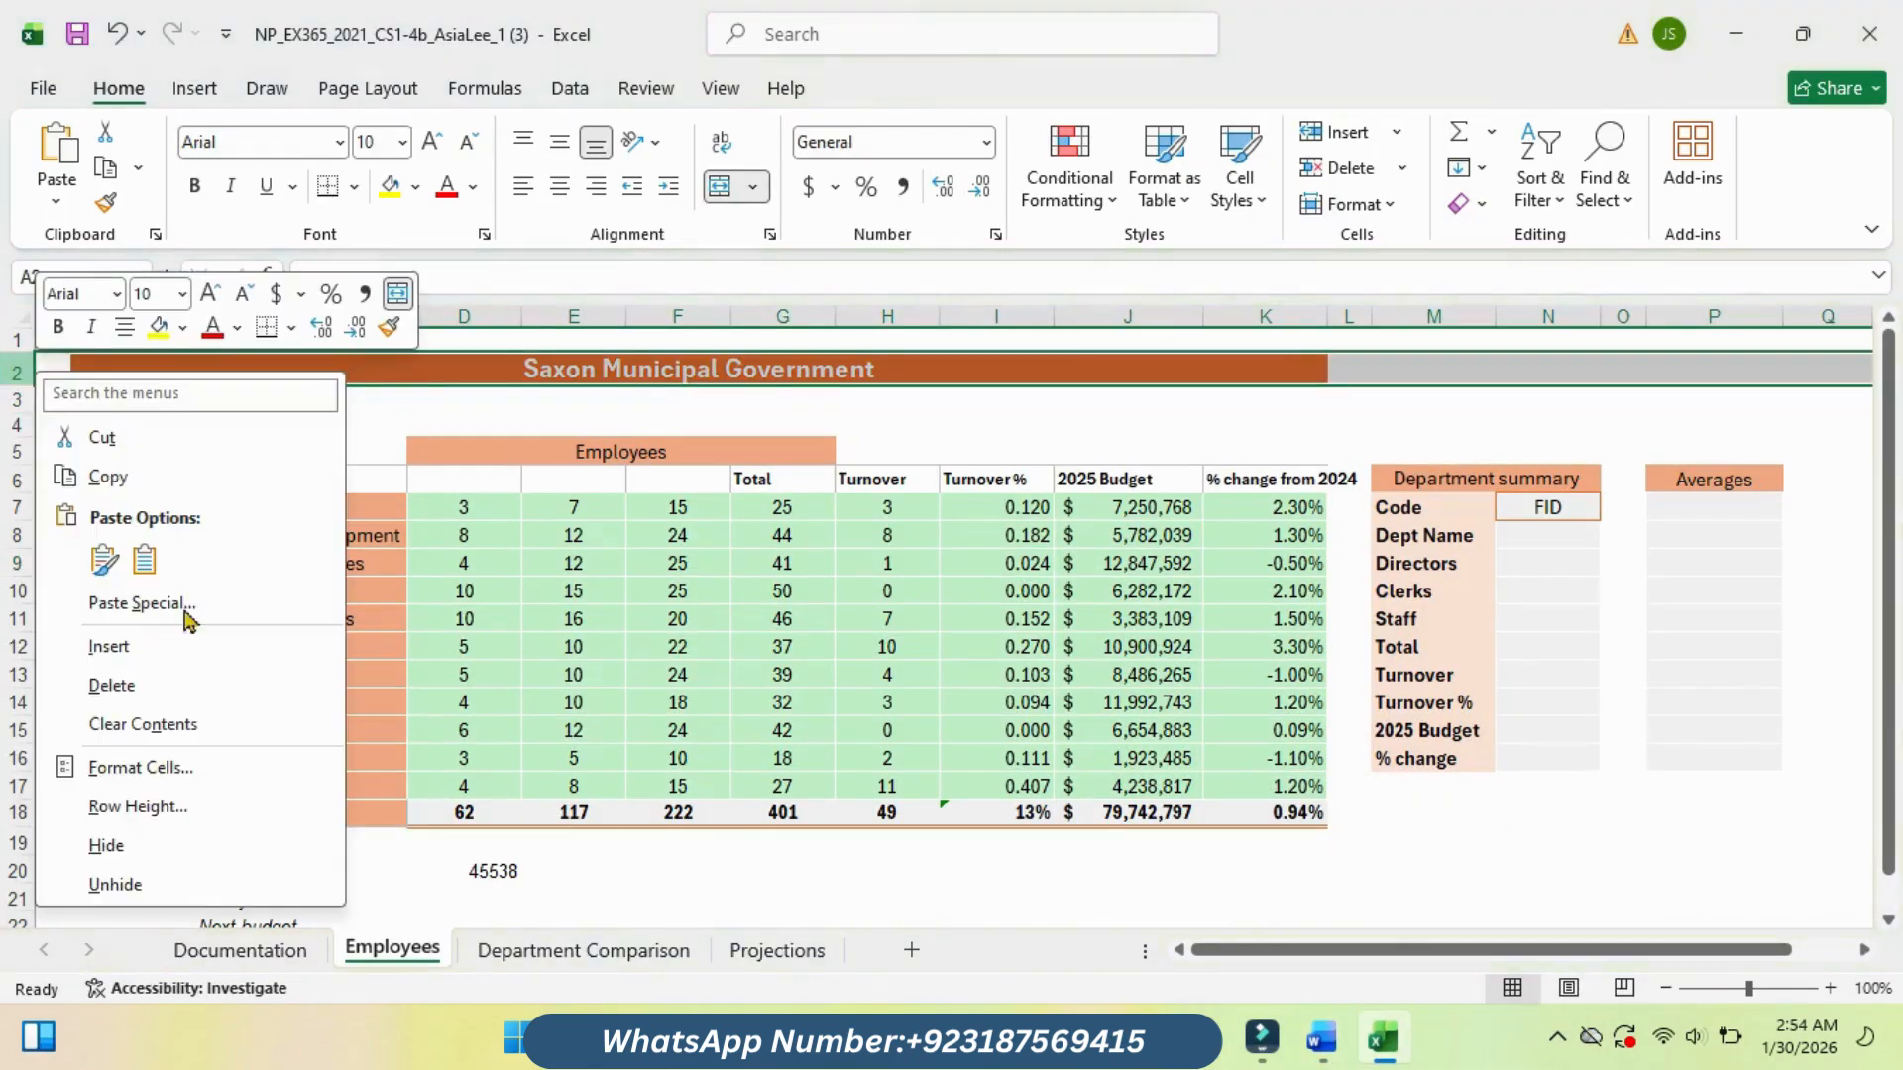
{"action": "left_click", "coordinate": [149, 803]}
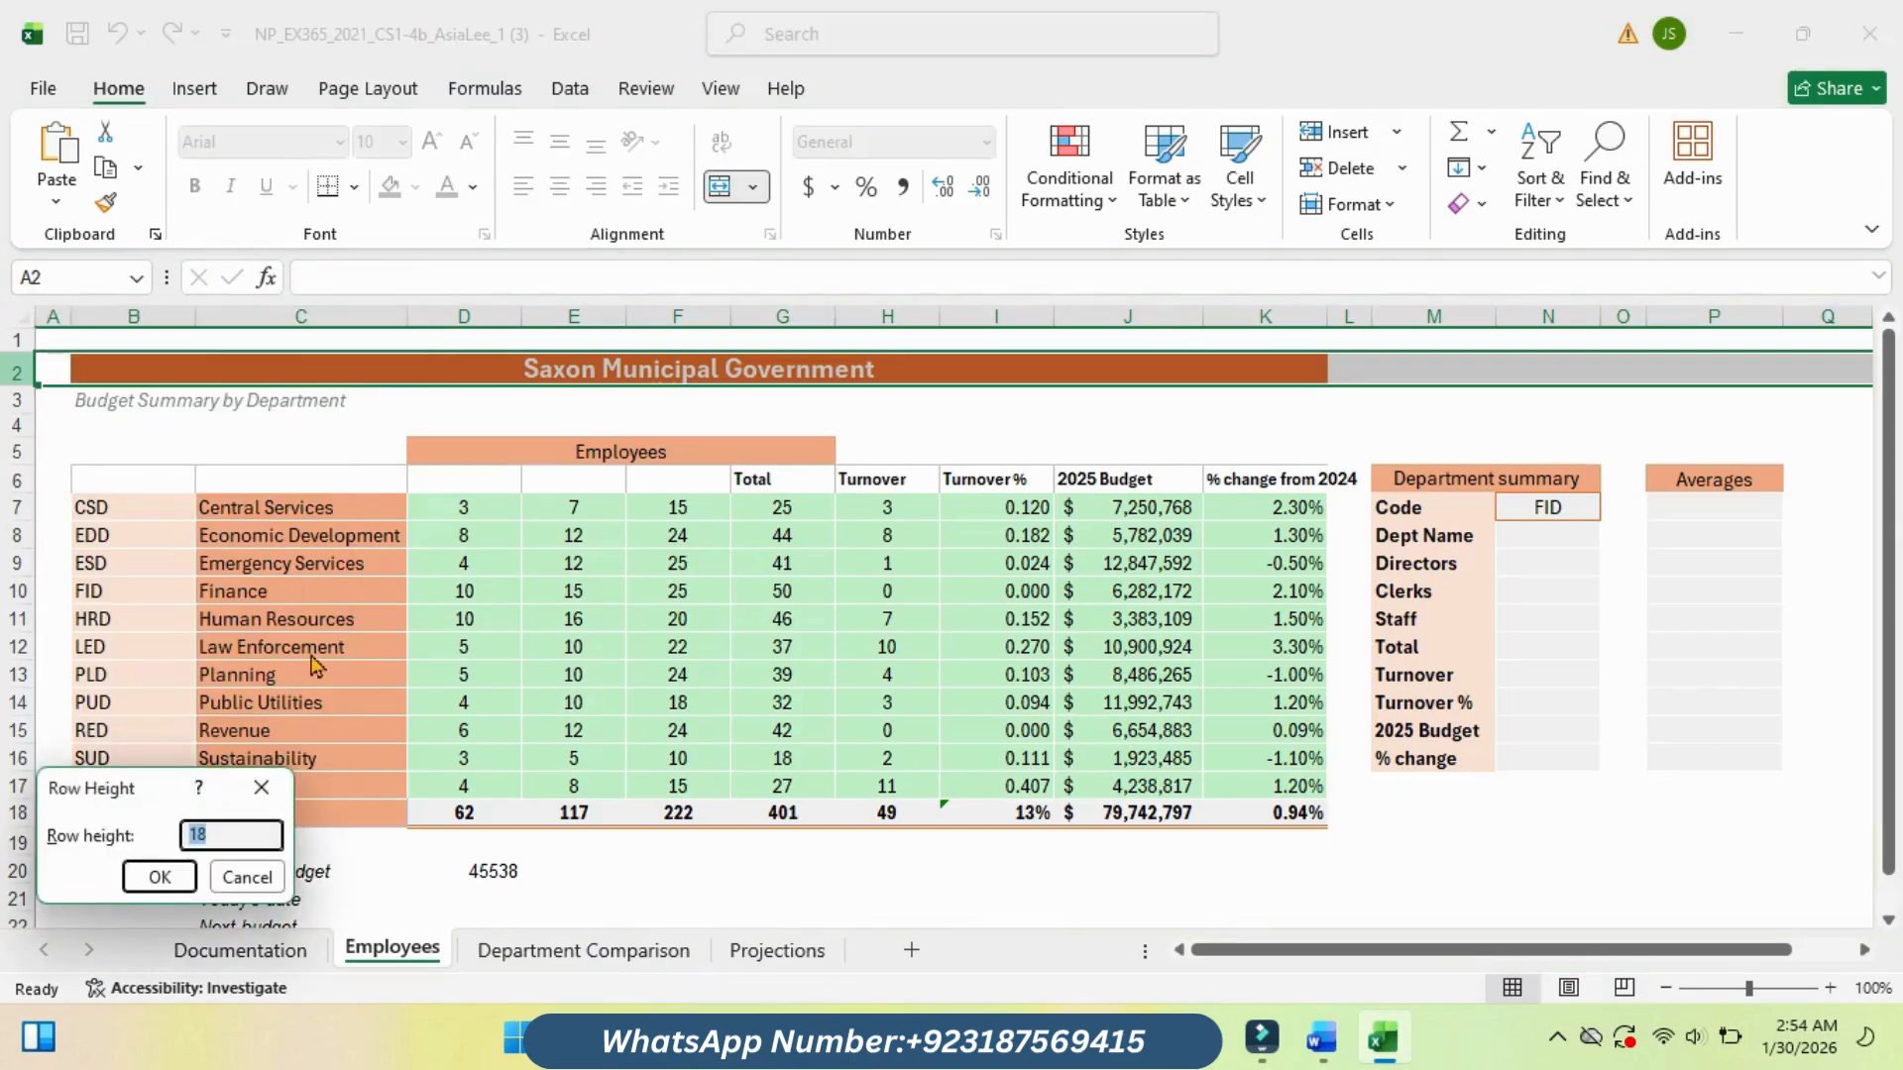
{"action": "left_click_drag", "start_coordinate": [139, 798], "coordinate": [448, 521]}
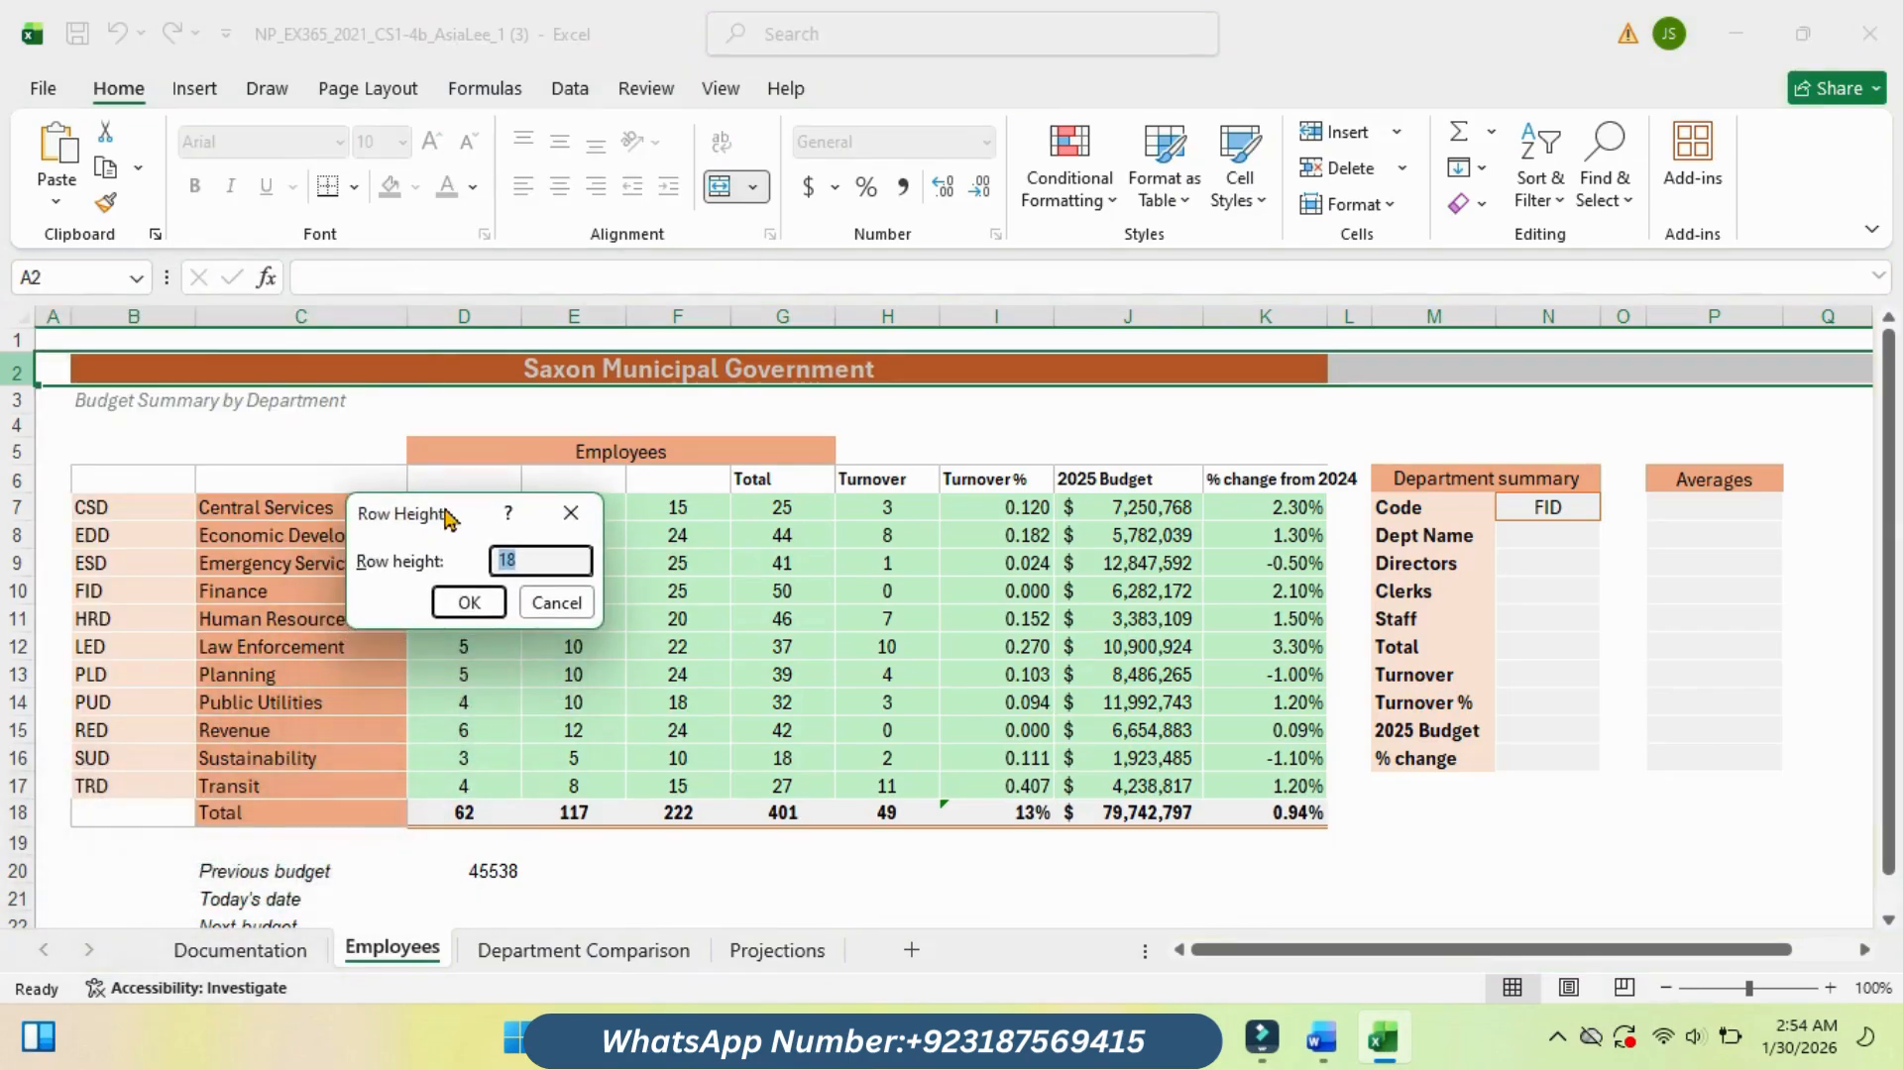
{"action": "left_click", "coordinate": [477, 601]}
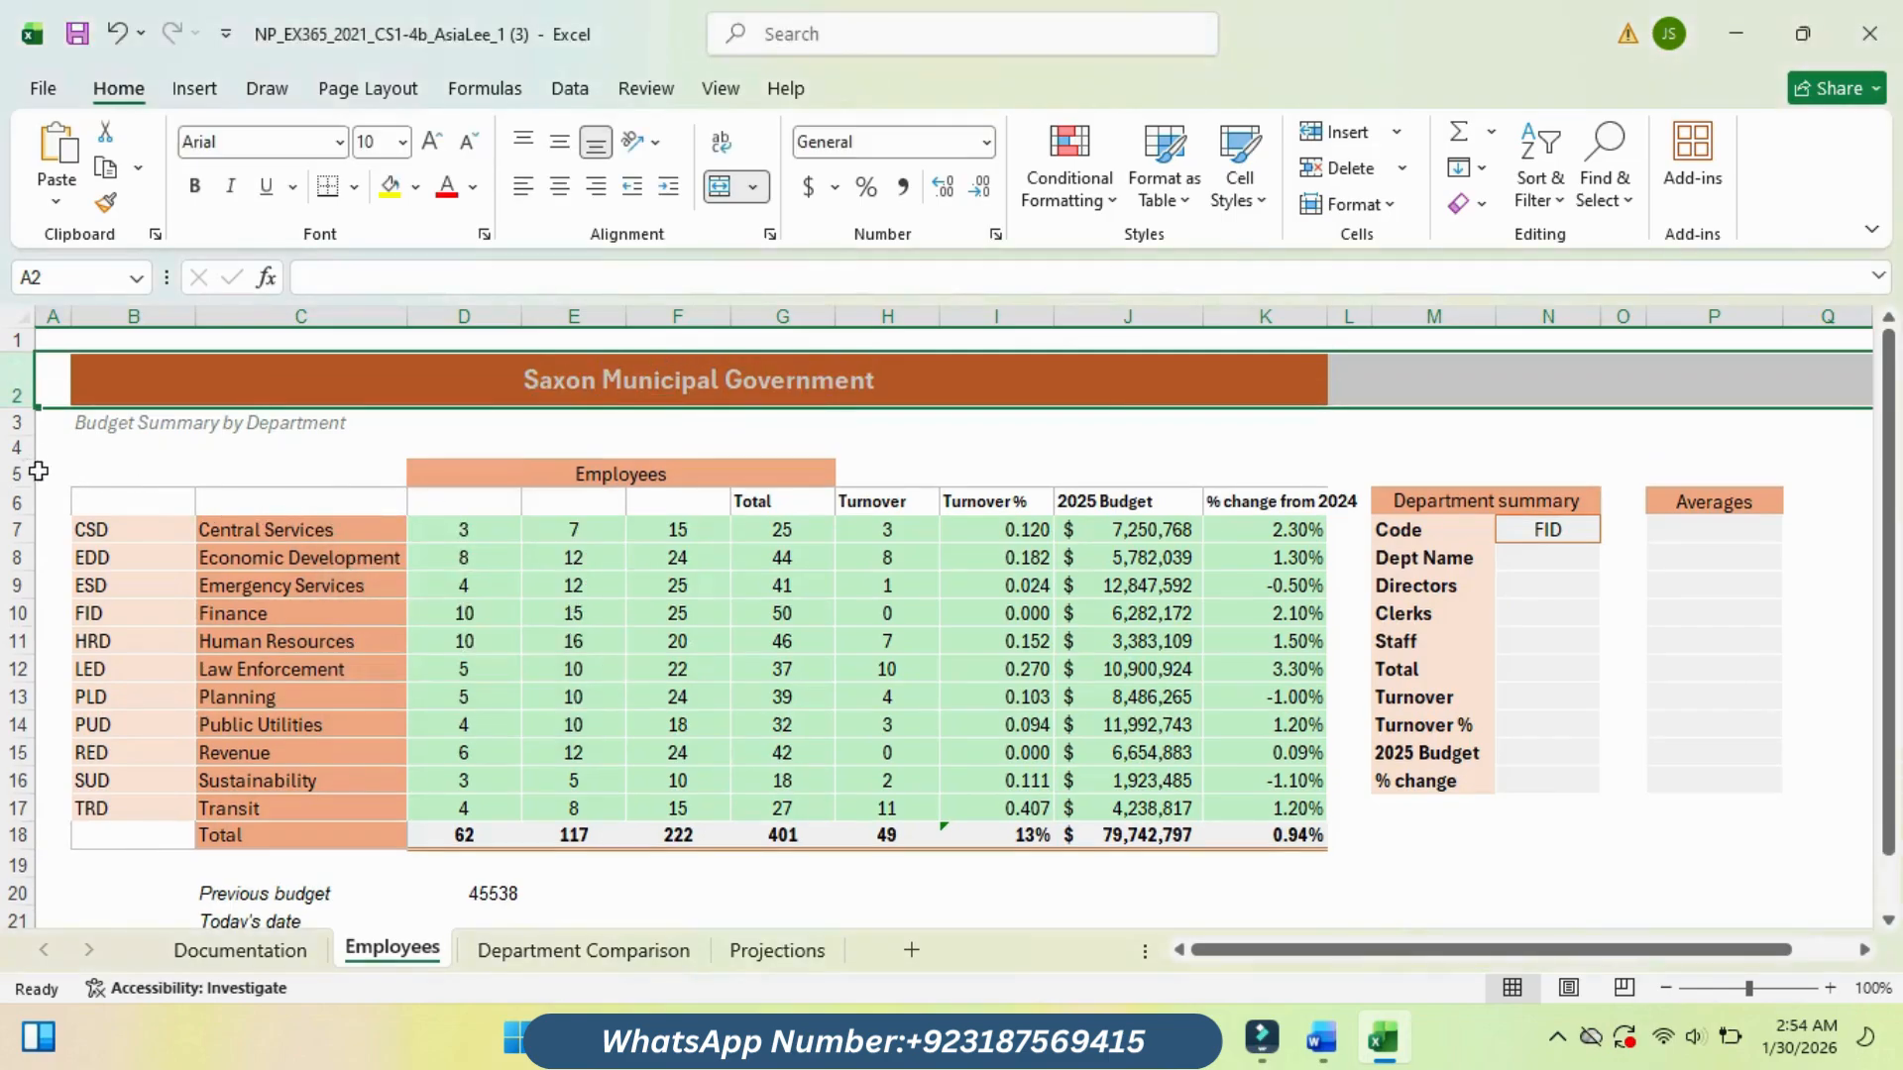
Step: Set the height of row 6, the column heading row on the Employees worksheet, to 30
{"action": "left_click", "coordinate": [21, 503]}
{"action": "right_click", "coordinate": [22, 502]}
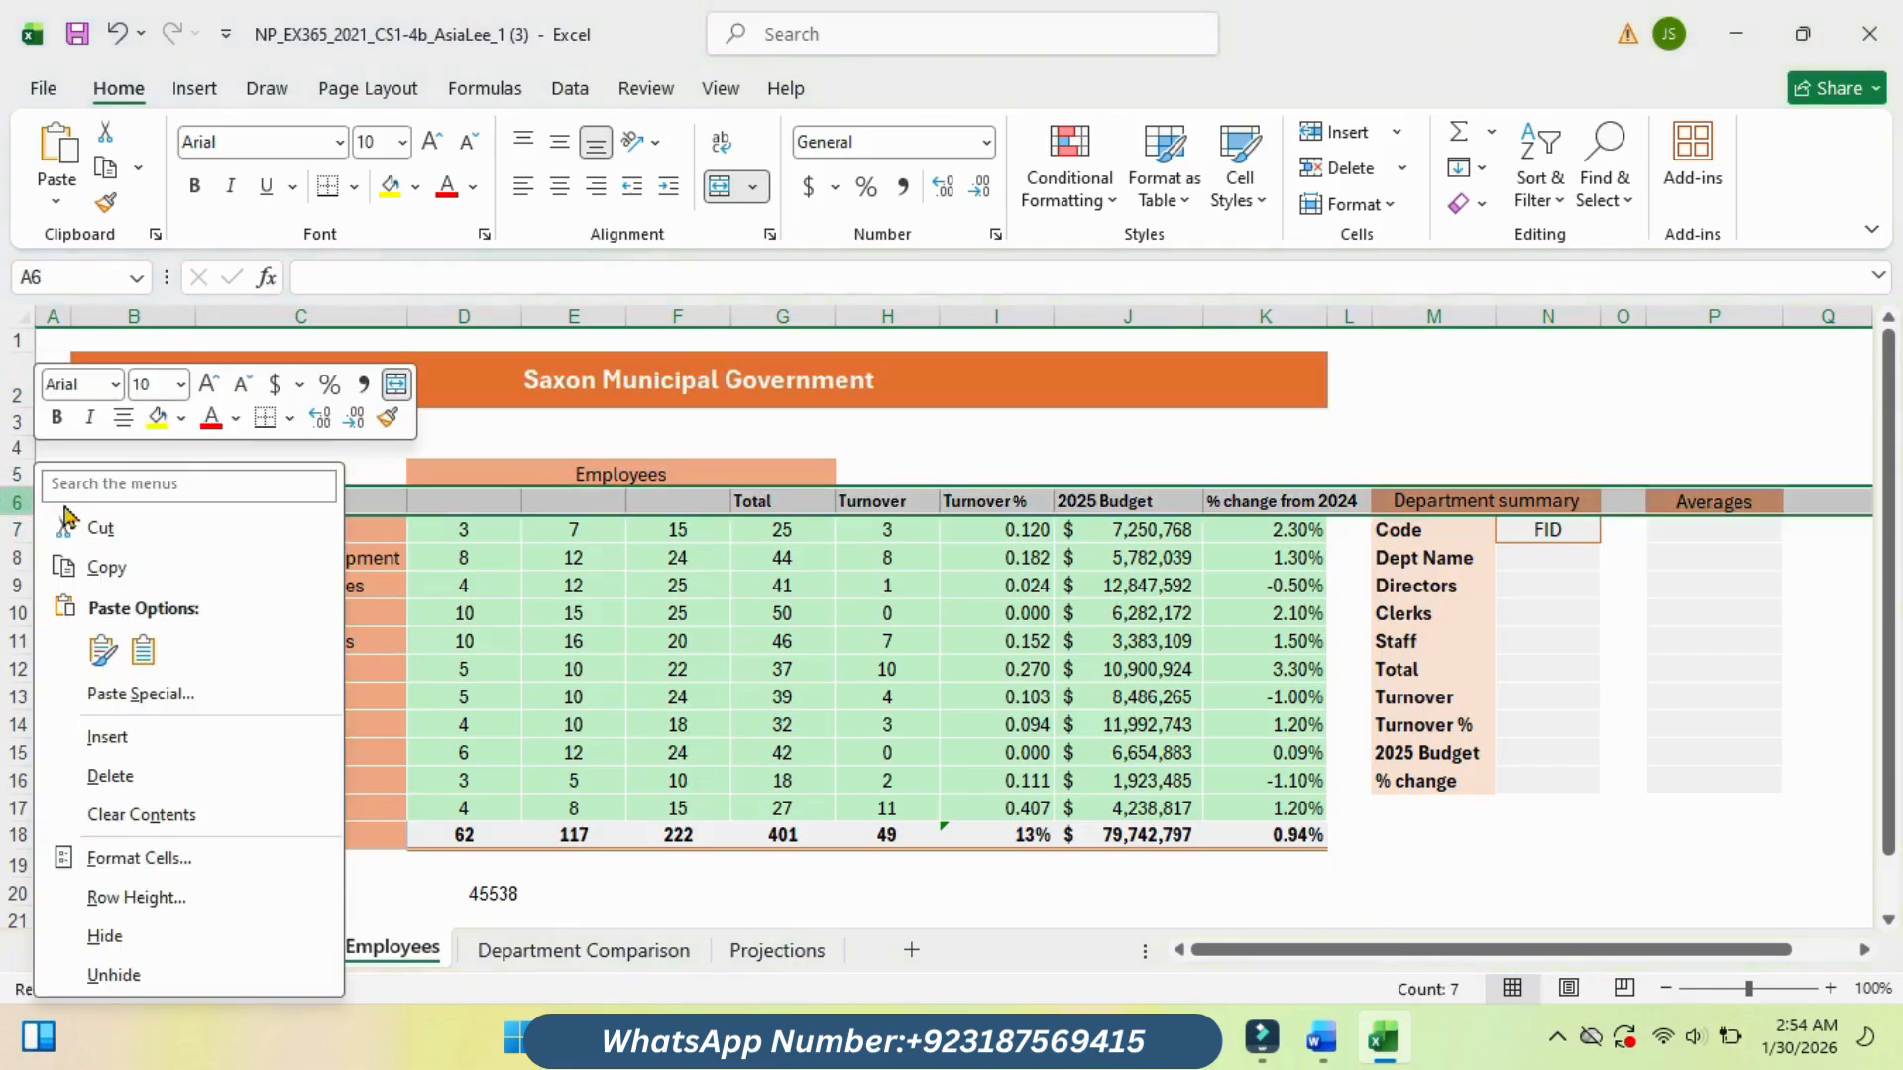
{"action": "left_click", "coordinate": [157, 896]}
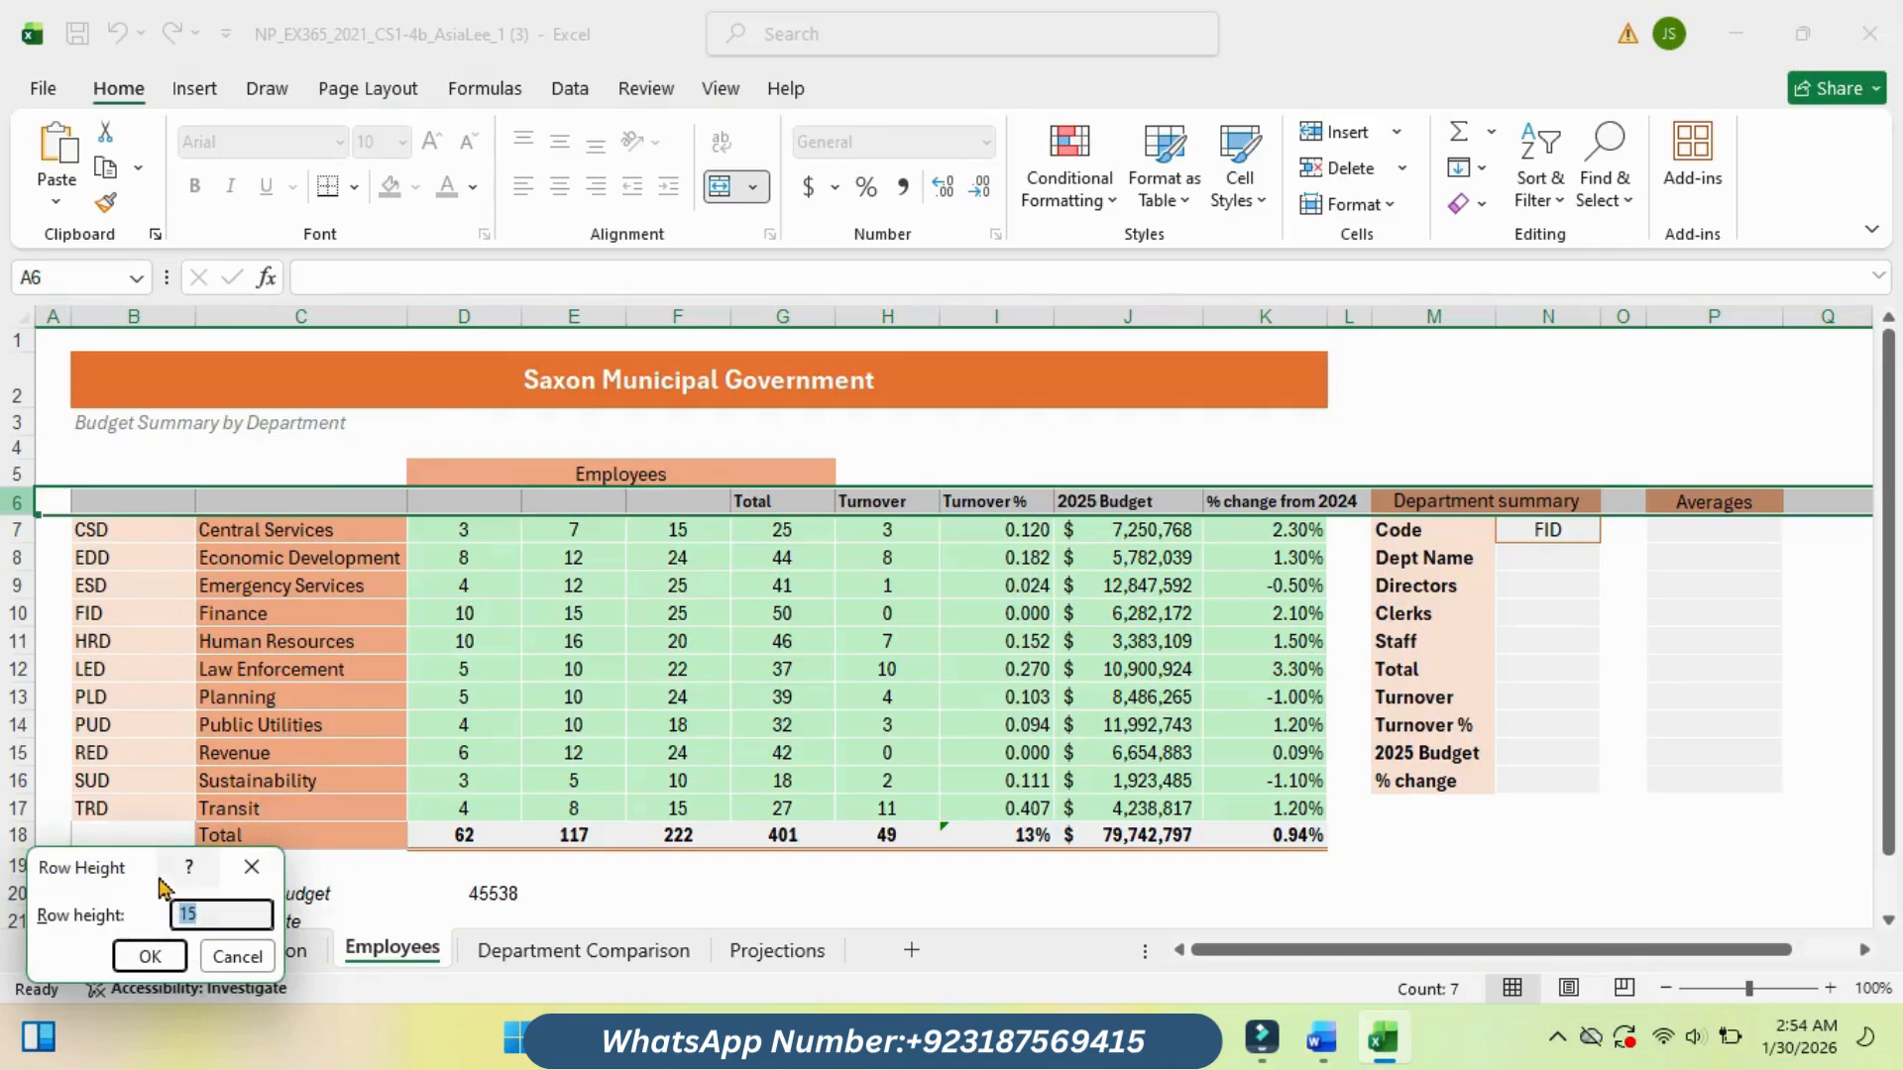
{"action": "left_click_drag", "start_coordinate": [106, 876], "coordinate": [479, 452]}
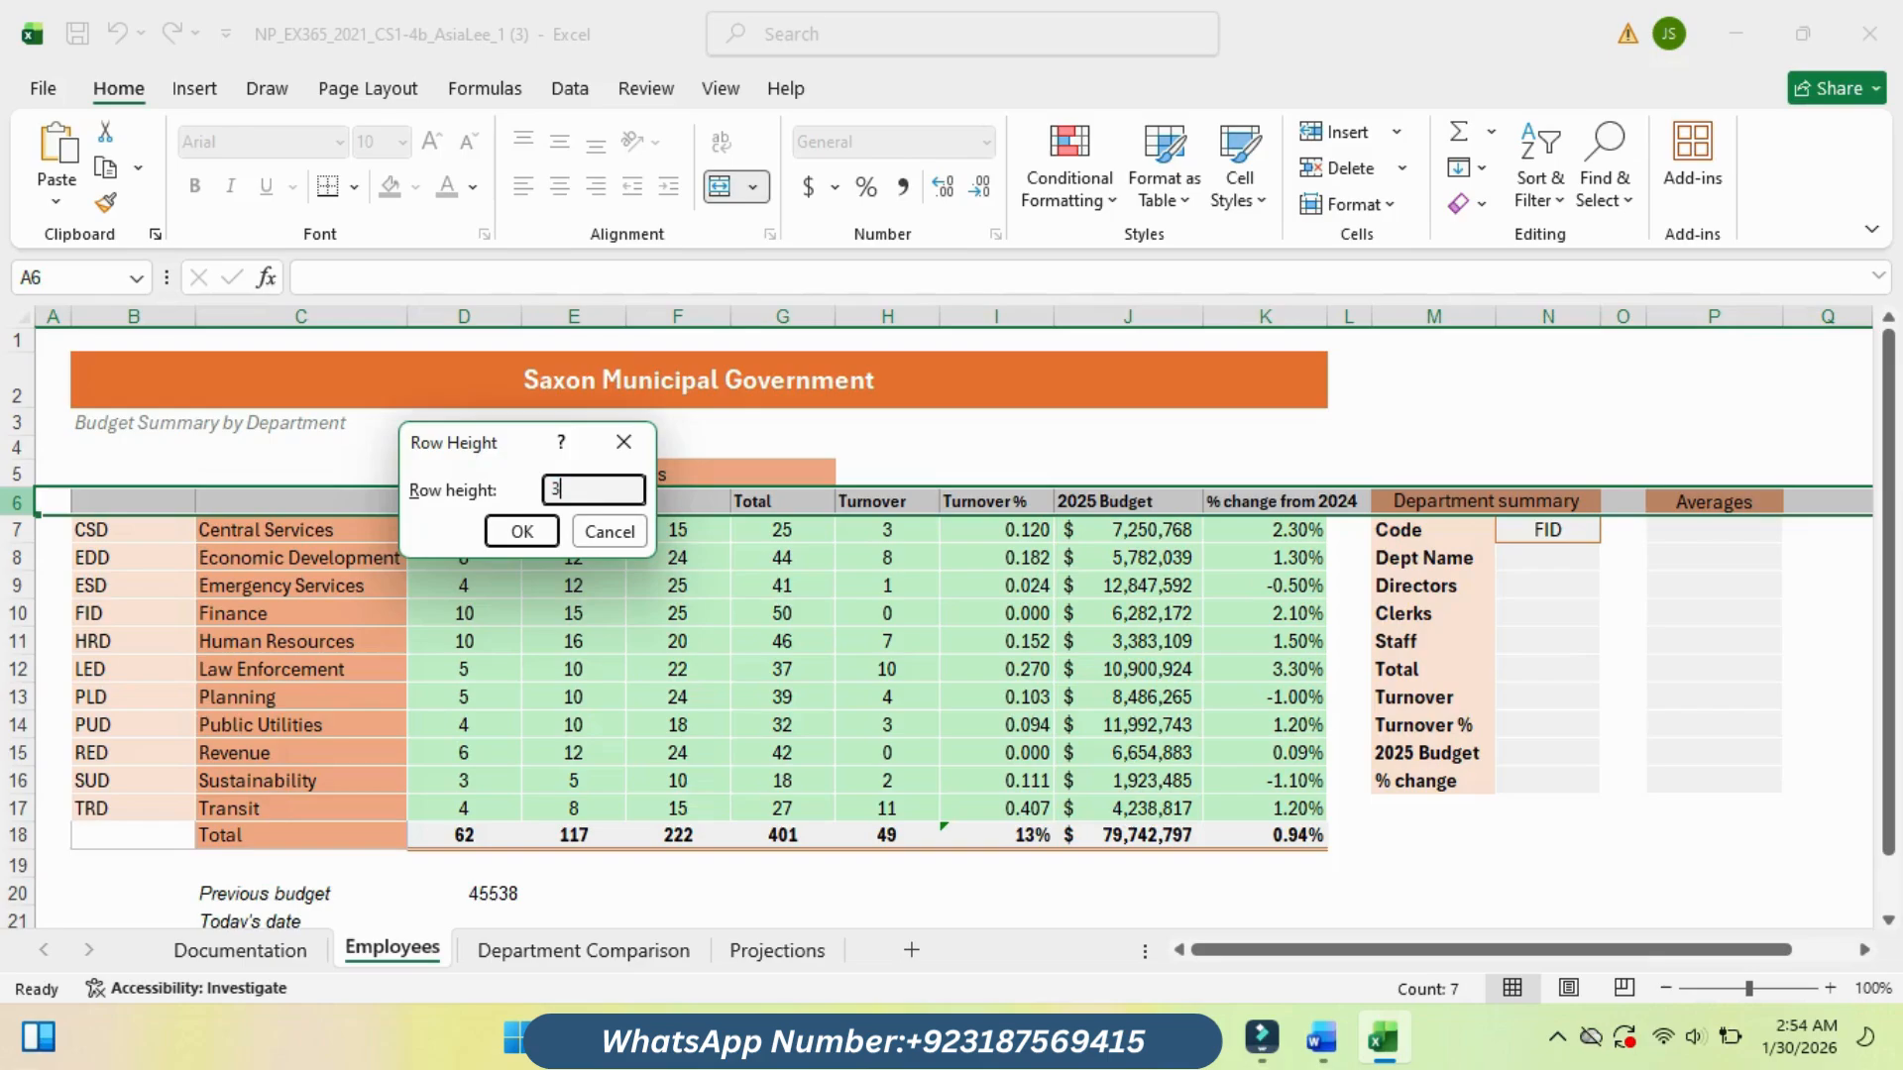
{"action": "left_click", "coordinate": [539, 536]}
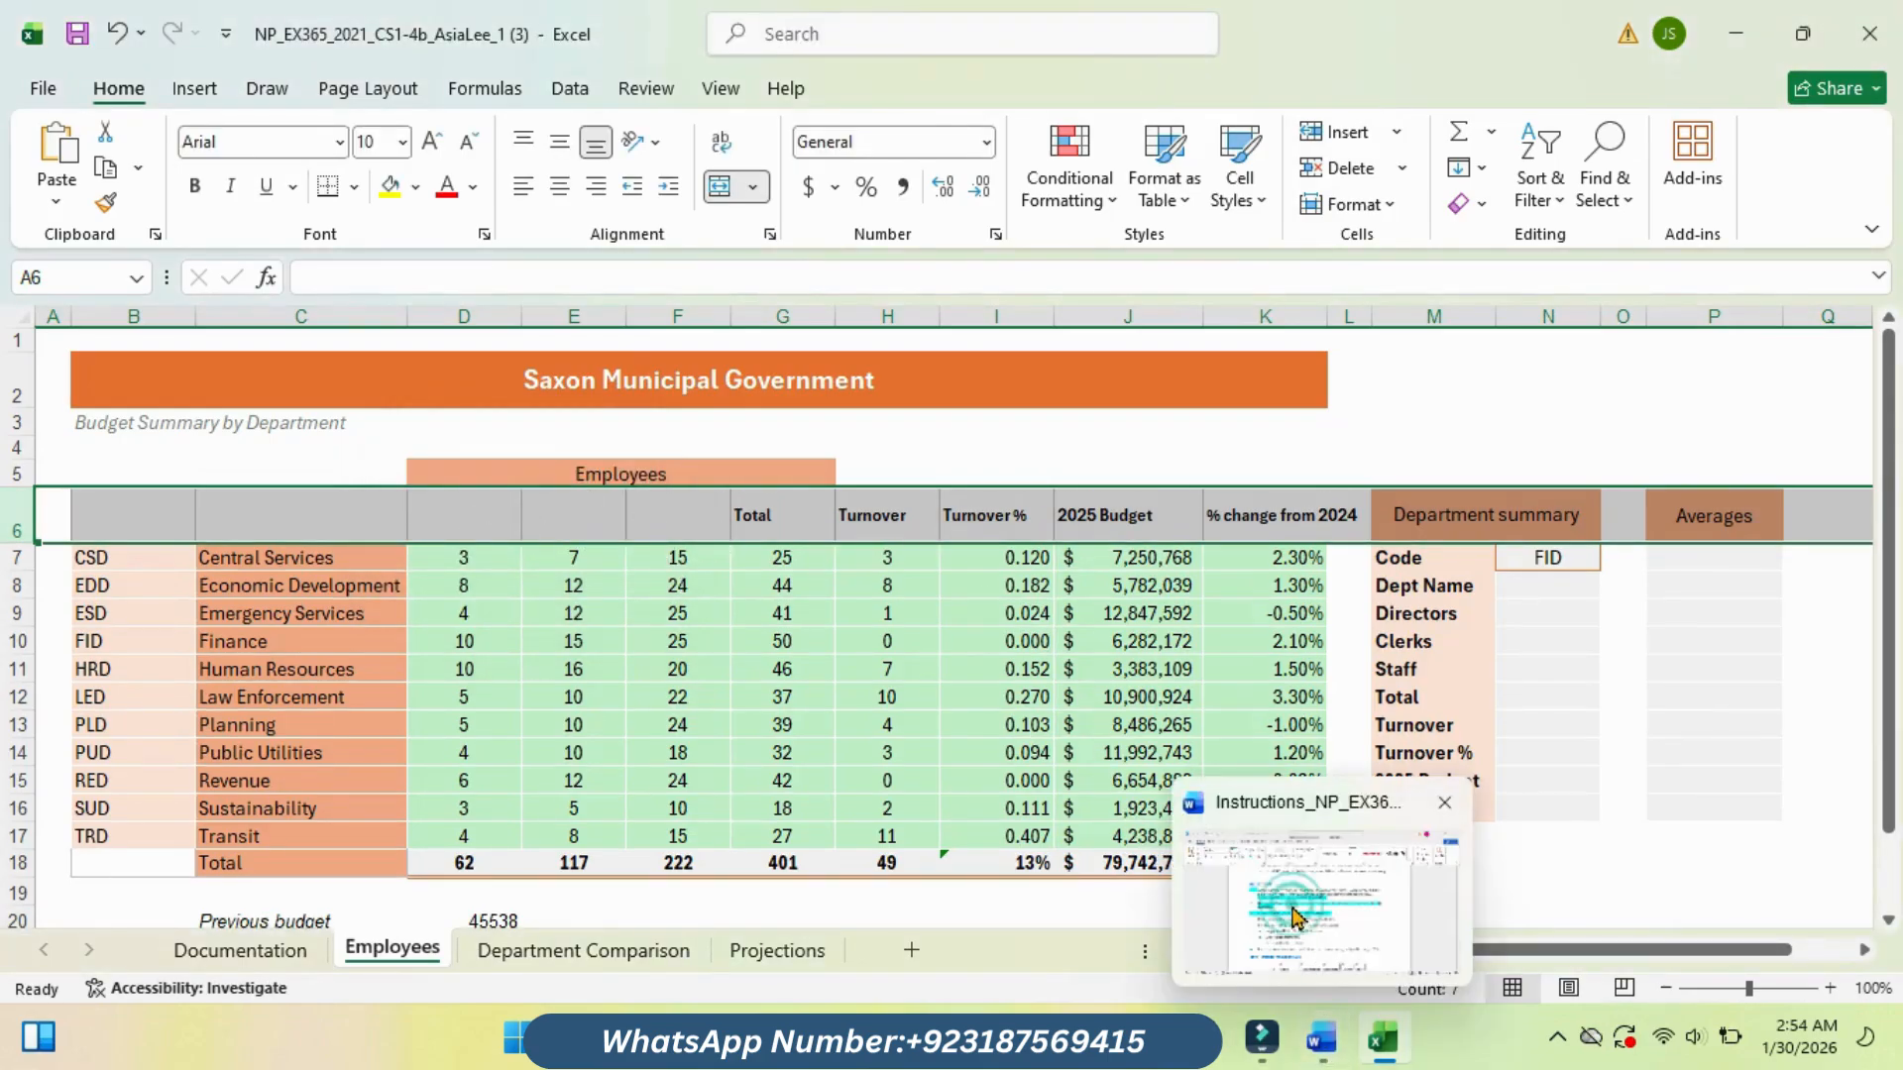
Step: Return to Word and highlight item 4, the merge and center instruction for range B3:K3, in turquoise
{"action": "left_click", "coordinate": [1289, 902]}
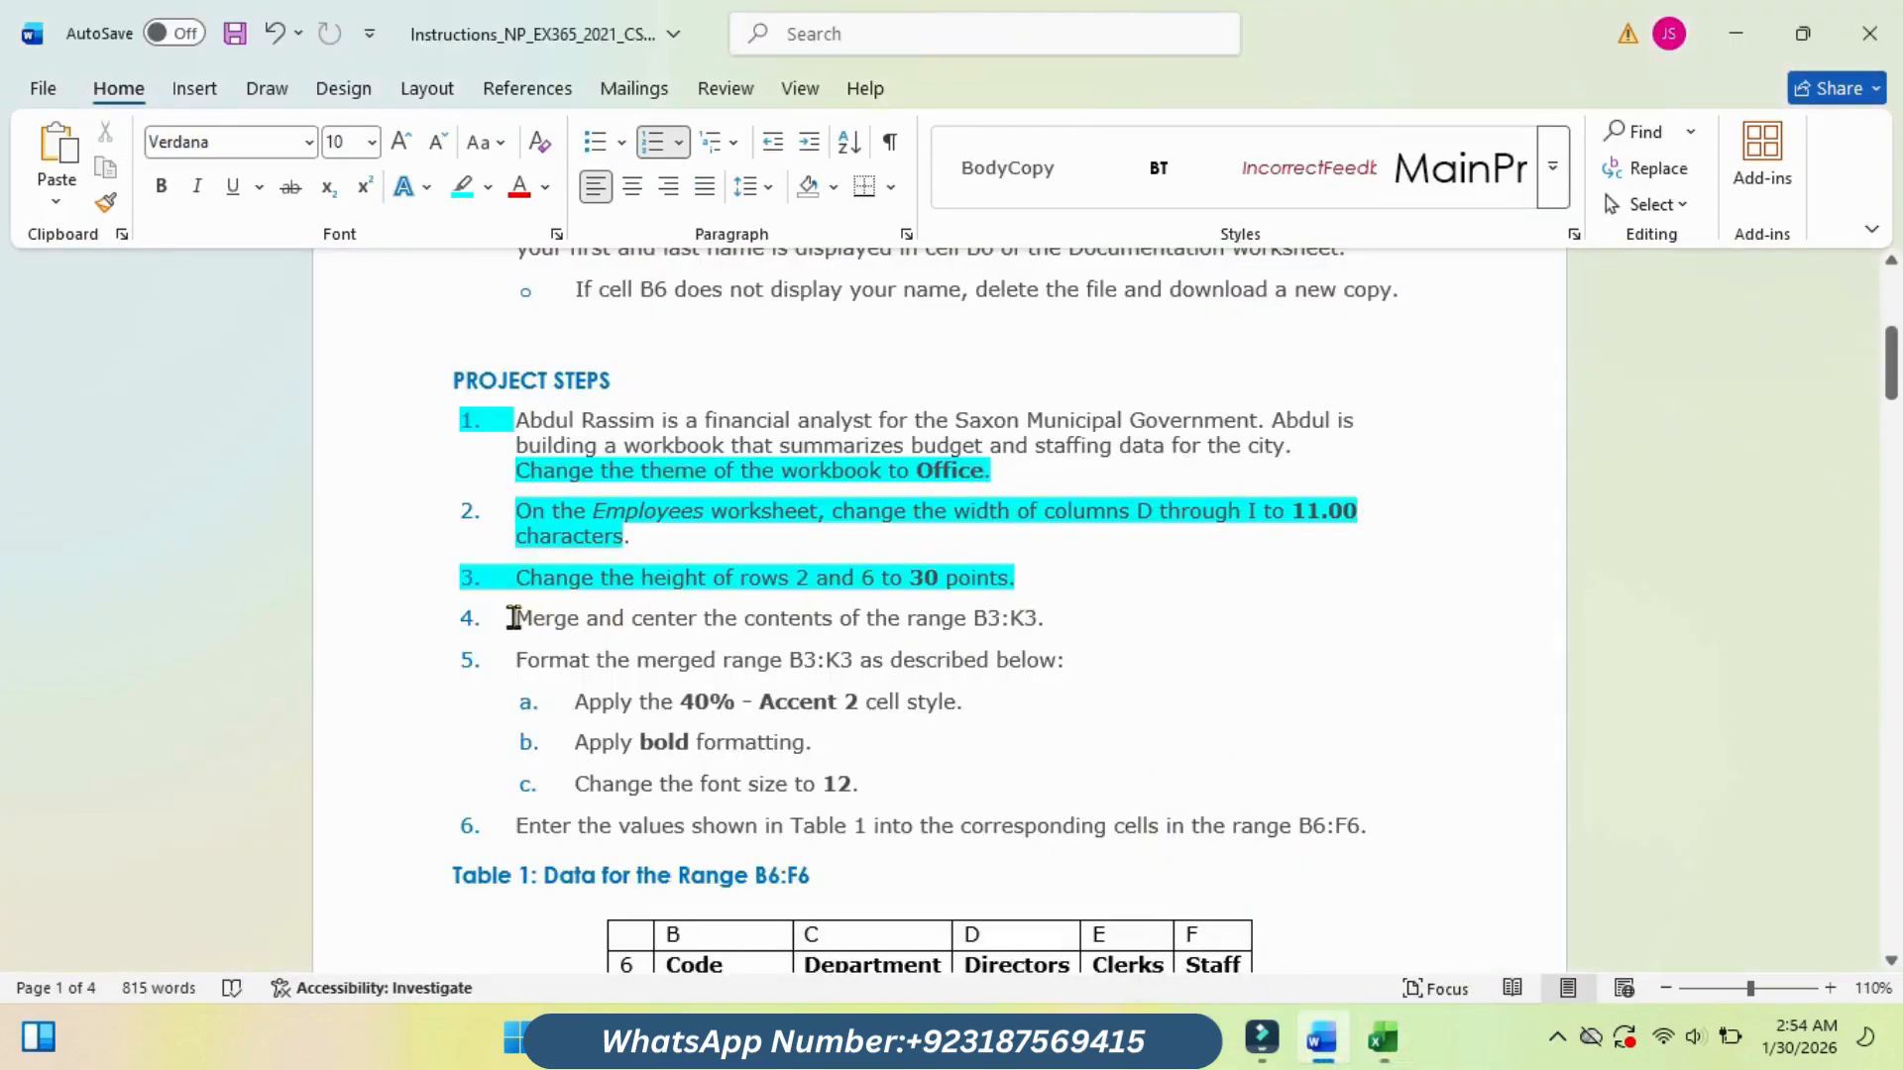
{"action": "left_click_drag", "start_coordinate": [511, 617], "coordinate": [1062, 620]}
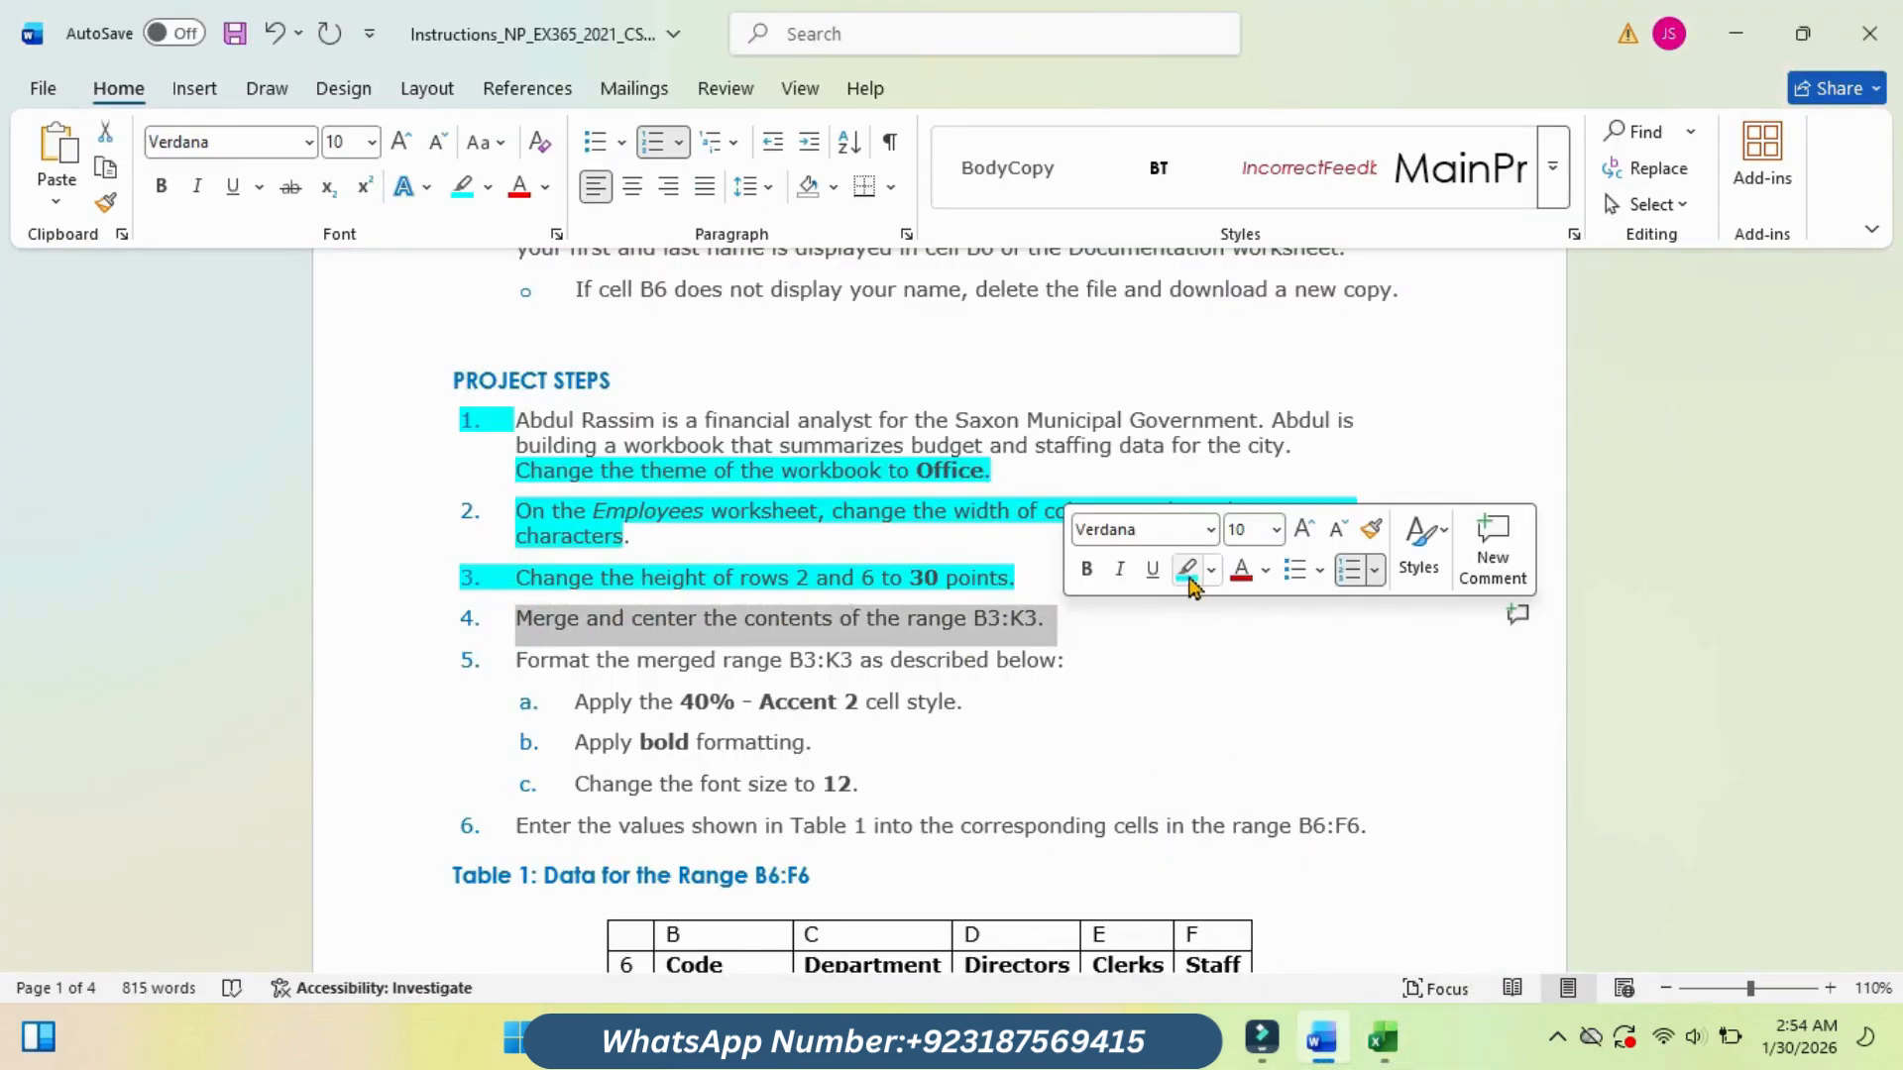
{"action": "left_click", "coordinate": [1188, 573]}
Step: In Excel, merge and center the subtitle across the range B3:K3 on the Employees worksheet
{"action": "mouse_move", "coordinate": [1383, 1038]}
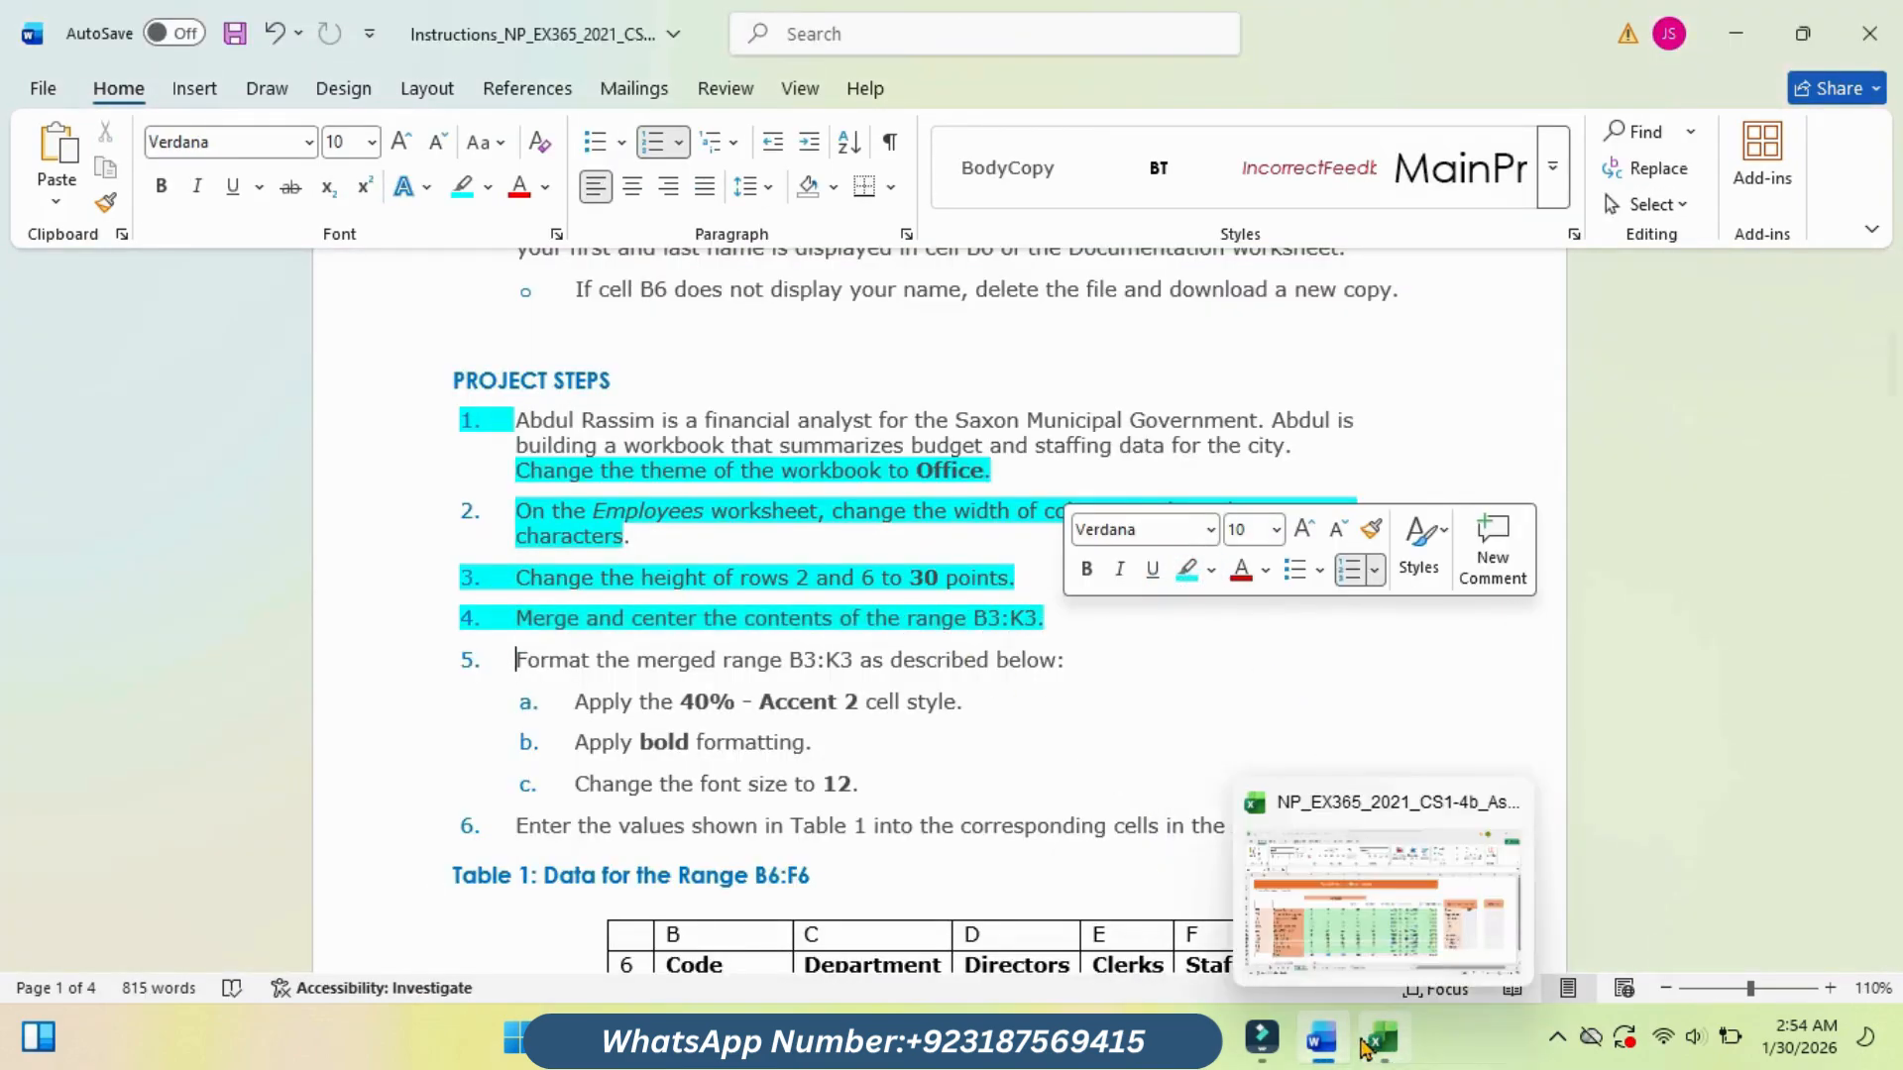
{"action": "left_click", "coordinate": [1338, 902]}
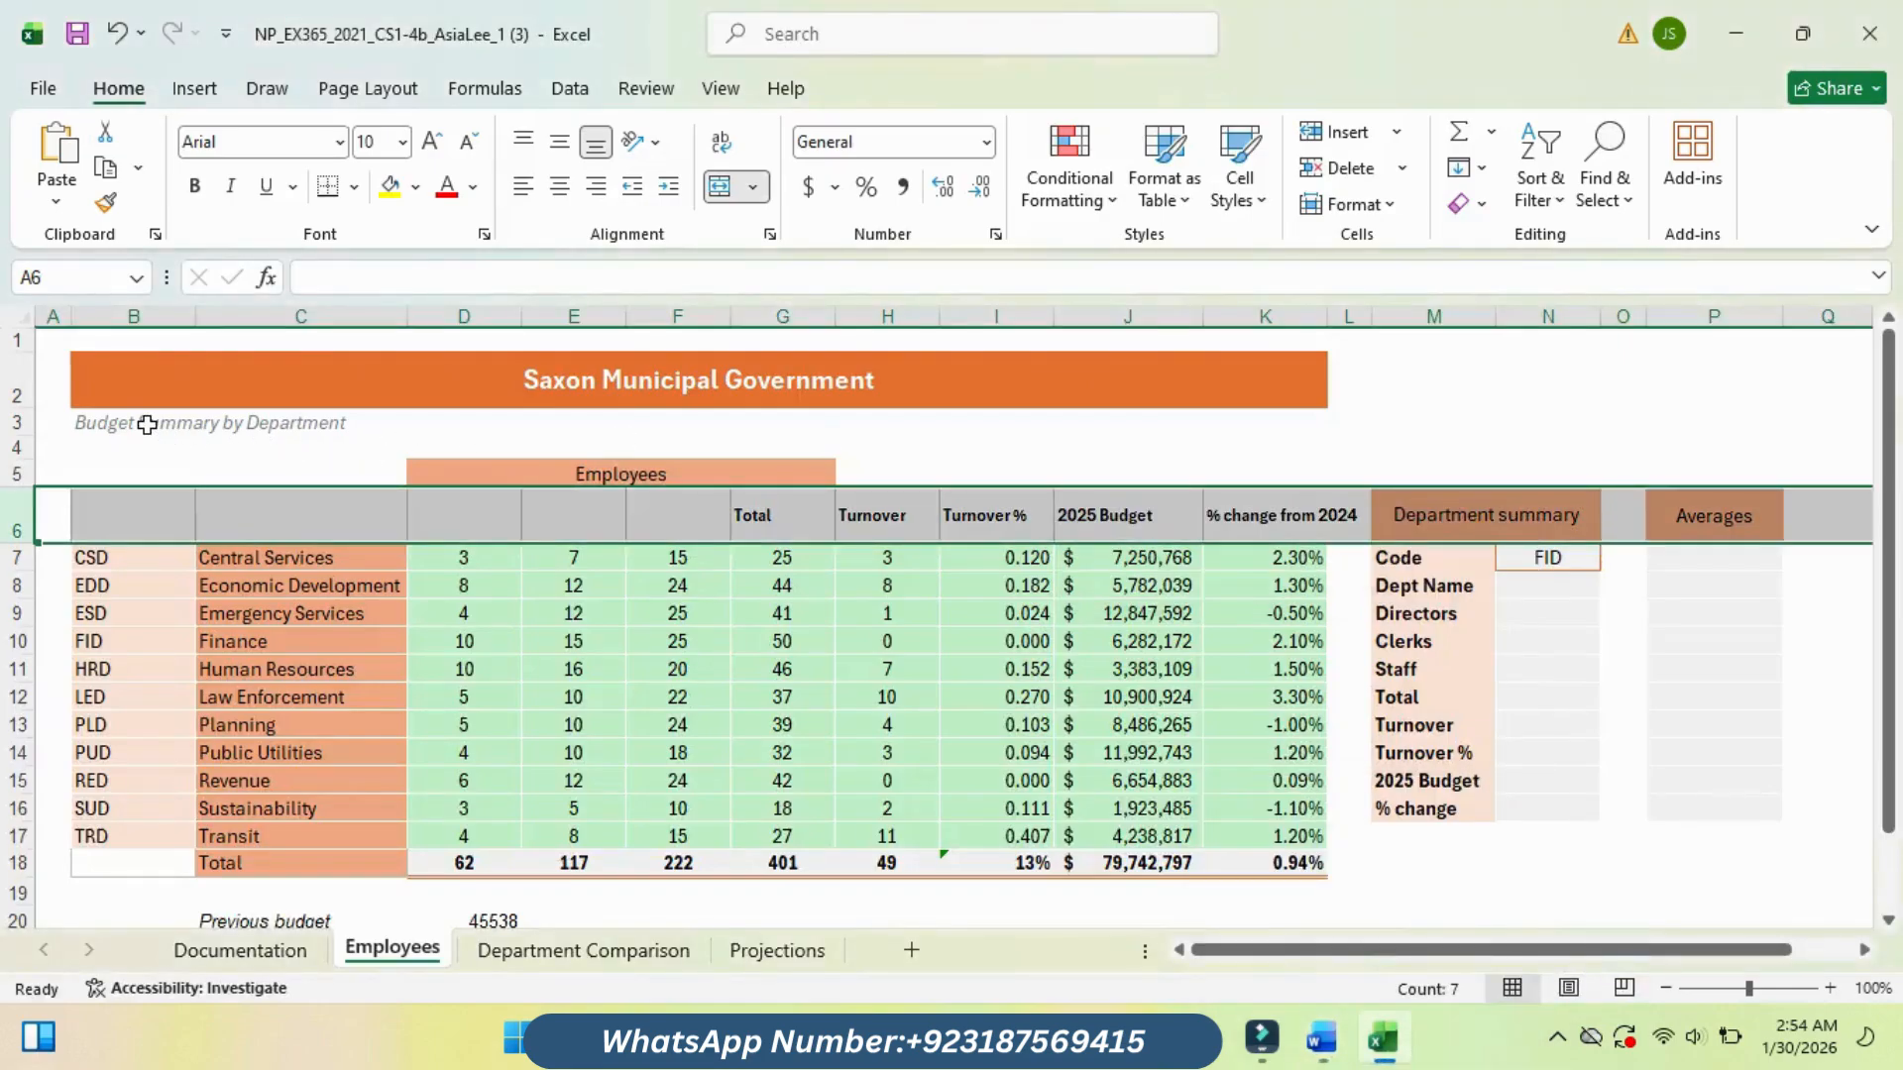
{"action": "left_click_drag", "start_coordinate": [147, 424], "coordinate": [1278, 422]}
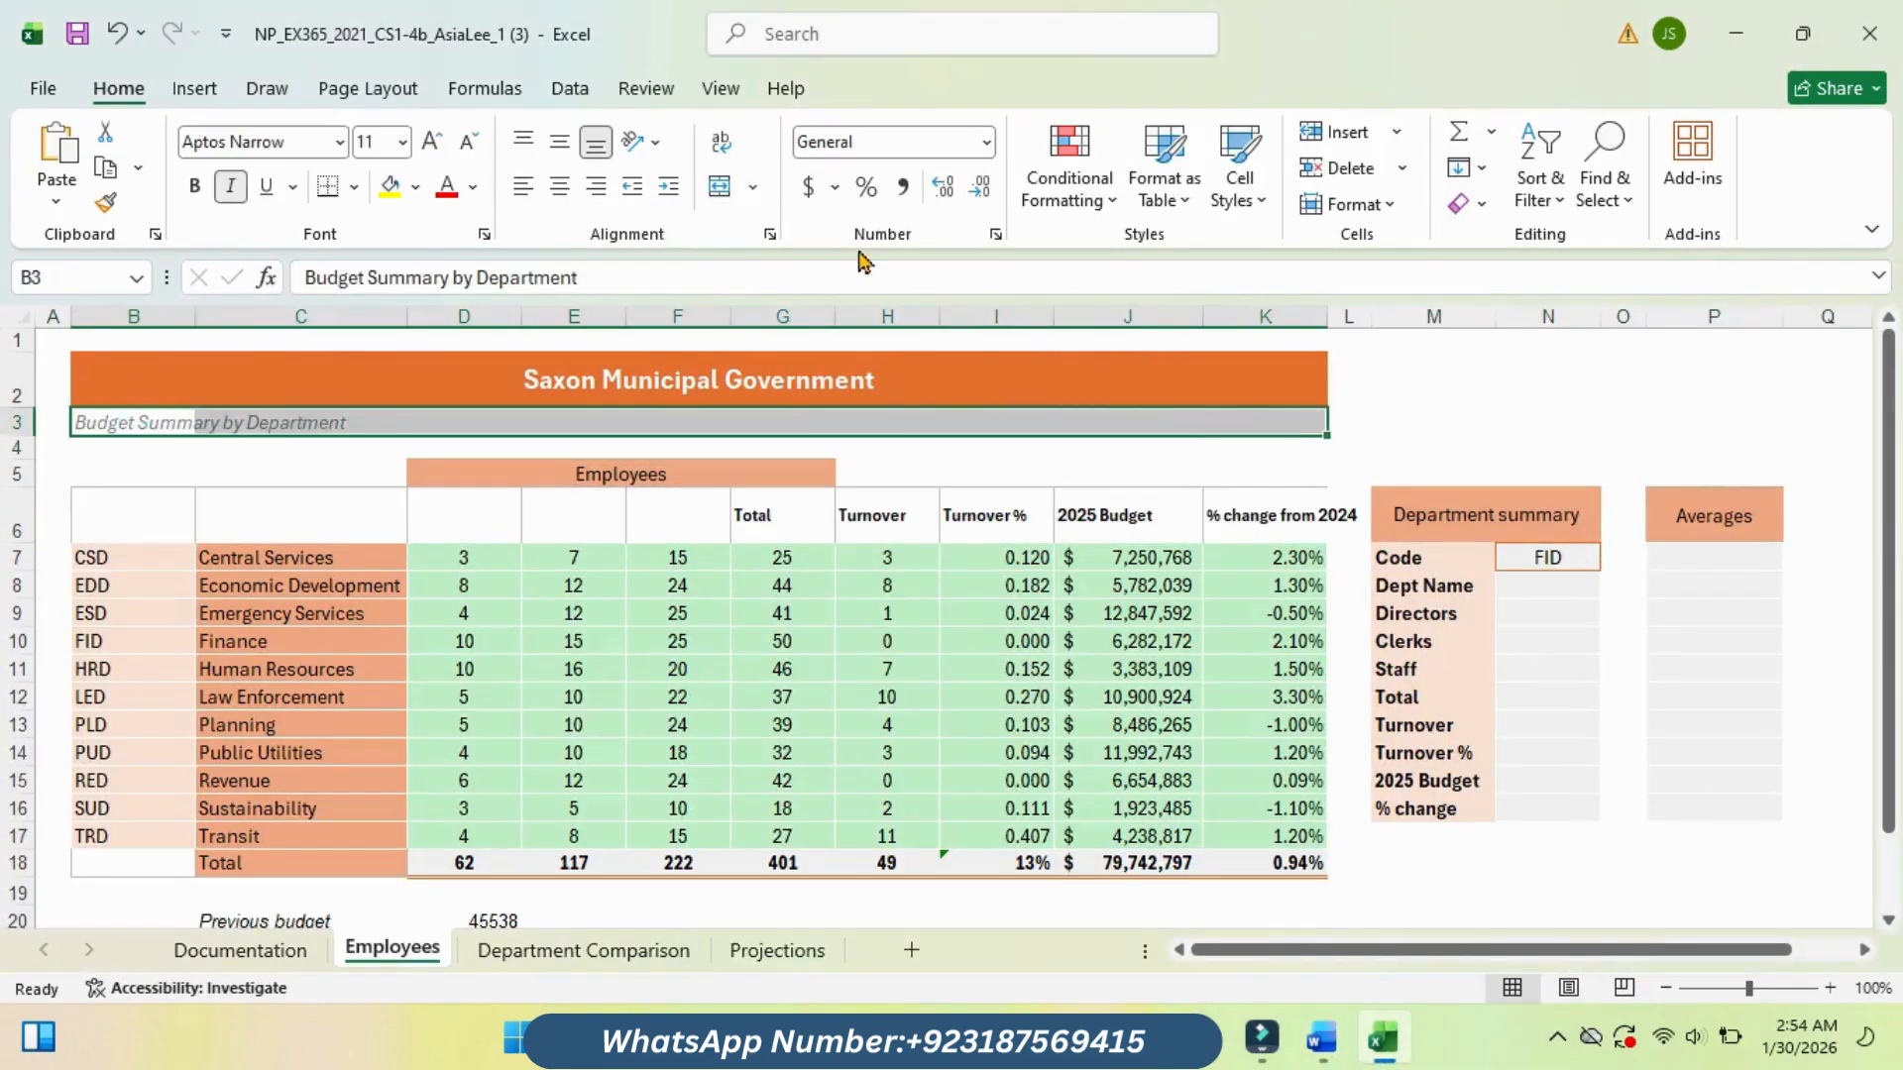
{"action": "left_click", "coordinate": [721, 187]}
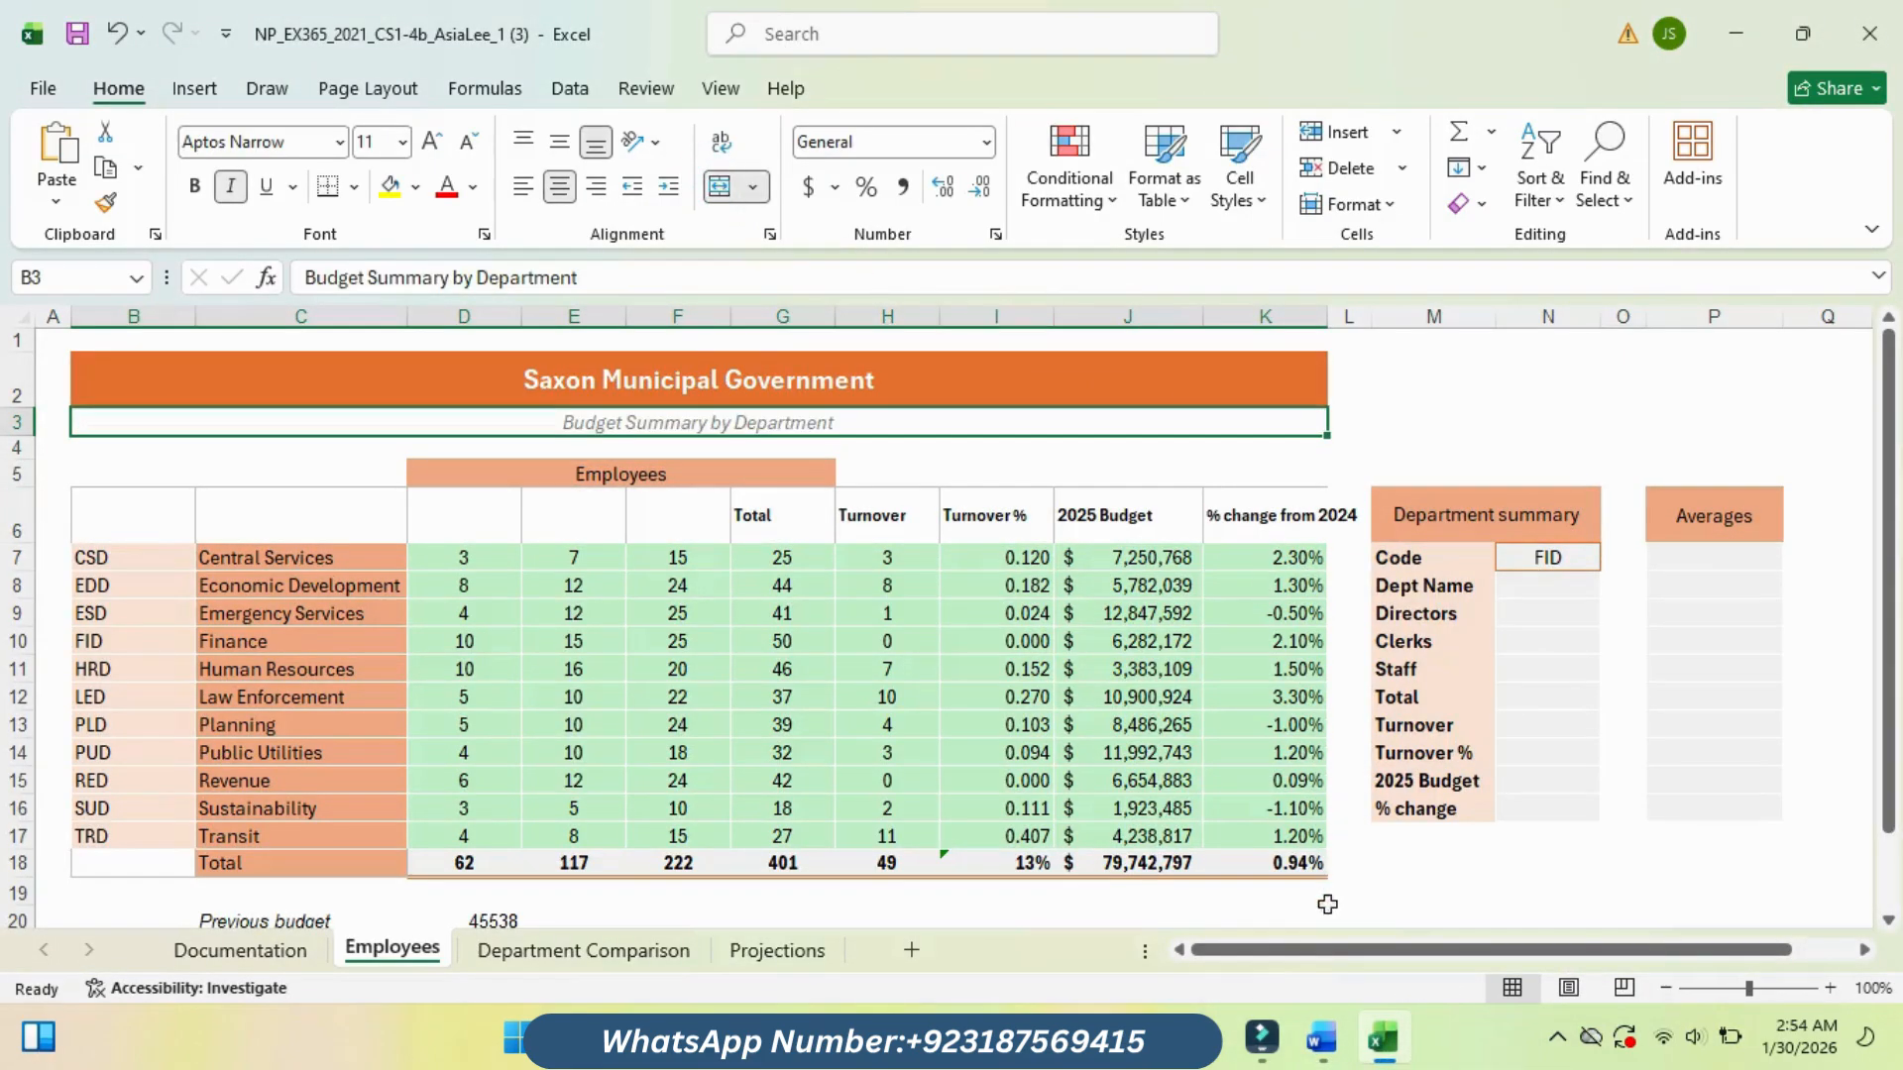
Step: Return to Word and highlight item 5a, the 40% - Accent 2 cell style instruction, in turquoise
{"action": "mouse_move", "coordinate": [1321, 1038]}
{"action": "left_click", "coordinate": [1288, 897]}
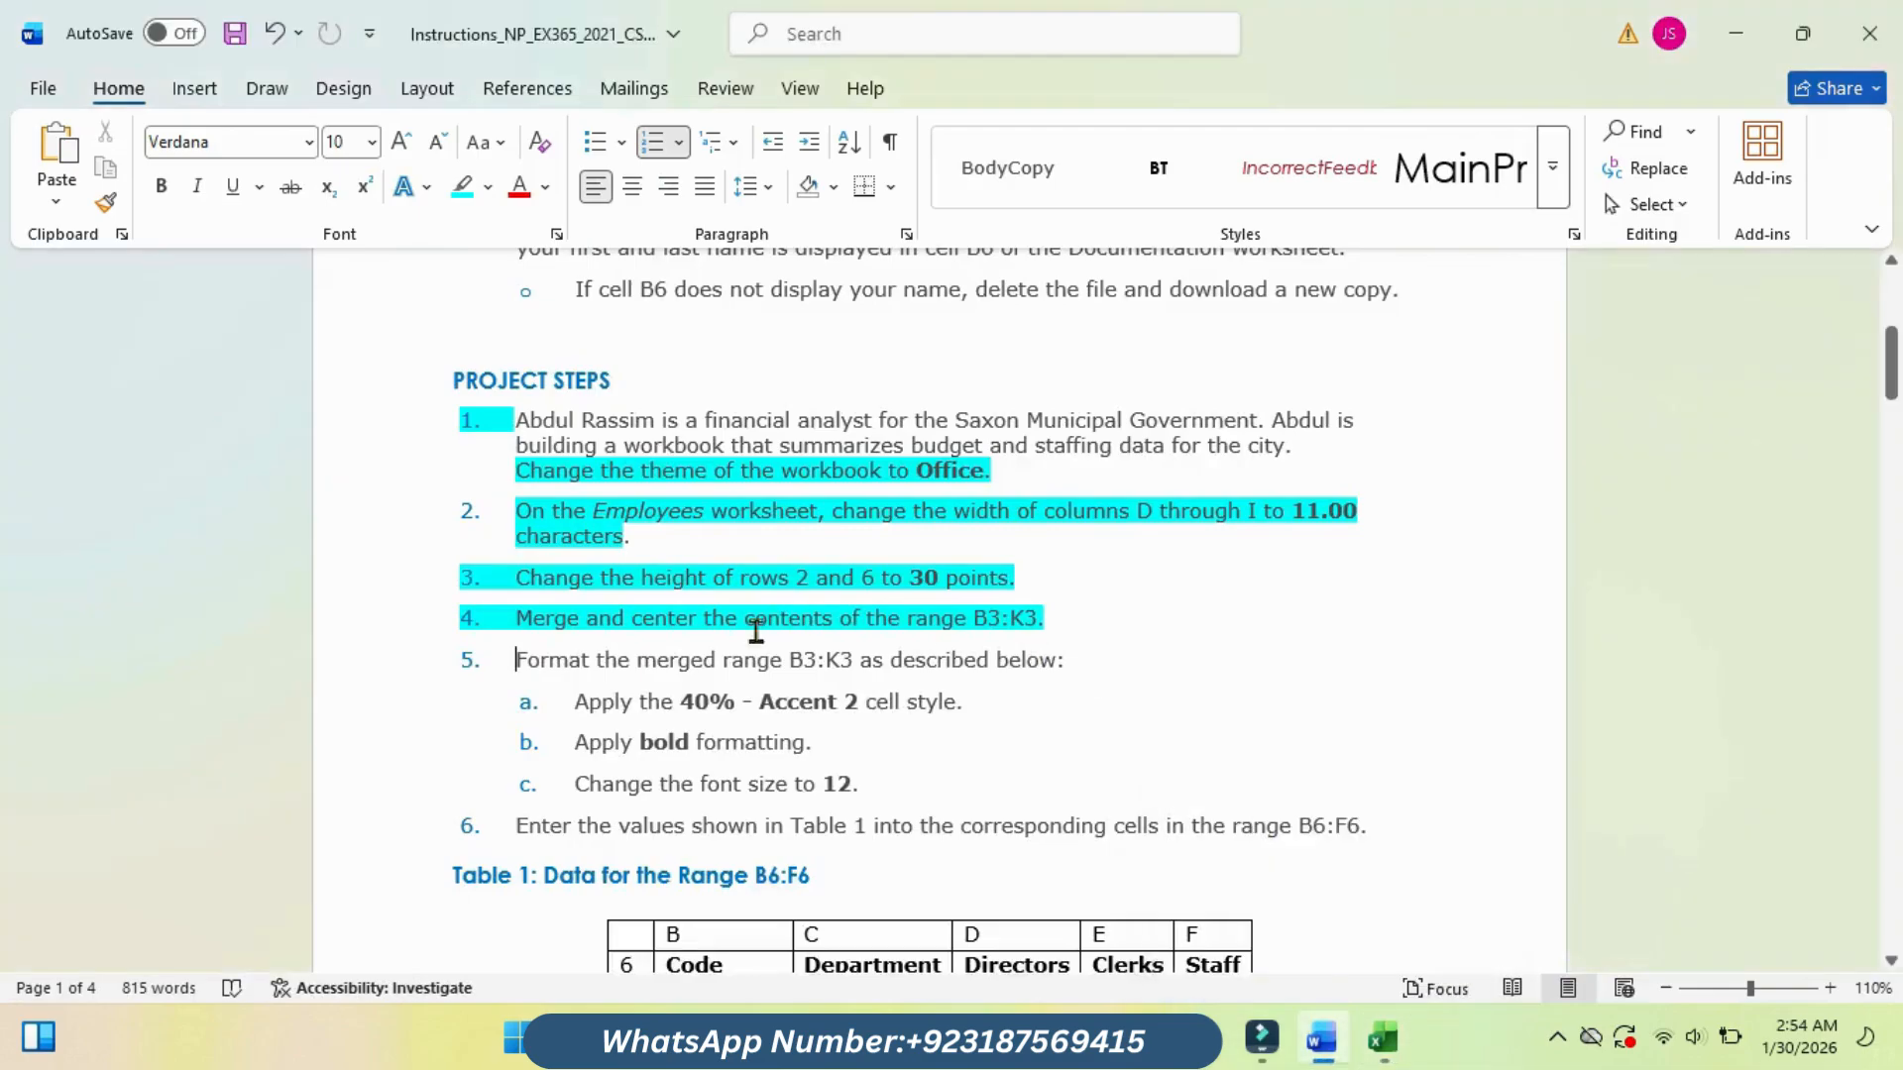
{"action": "left_click_drag", "start_coordinate": [1891, 362], "coordinate": [1891, 379]}
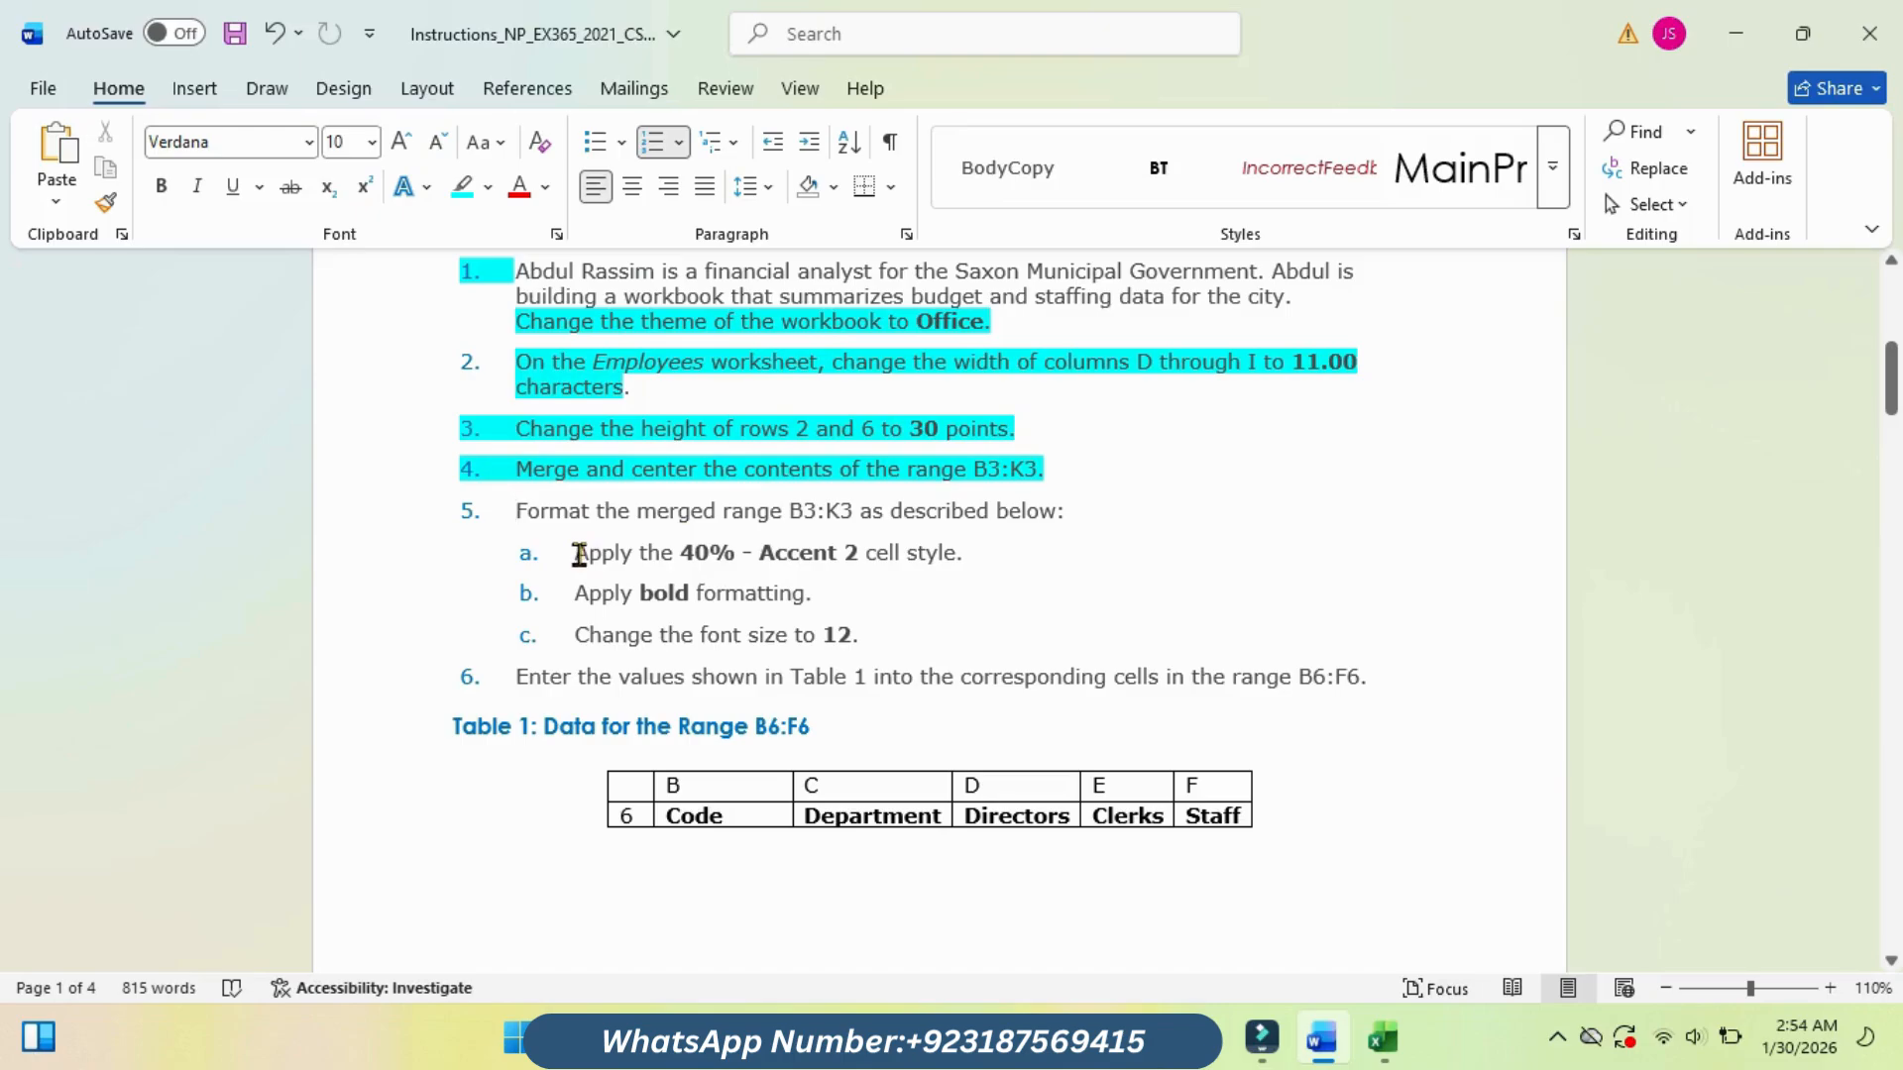
{"action": "left_click_drag", "start_coordinate": [578, 553], "coordinate": [996, 553]}
{"action": "left_click", "coordinate": [1137, 506]}
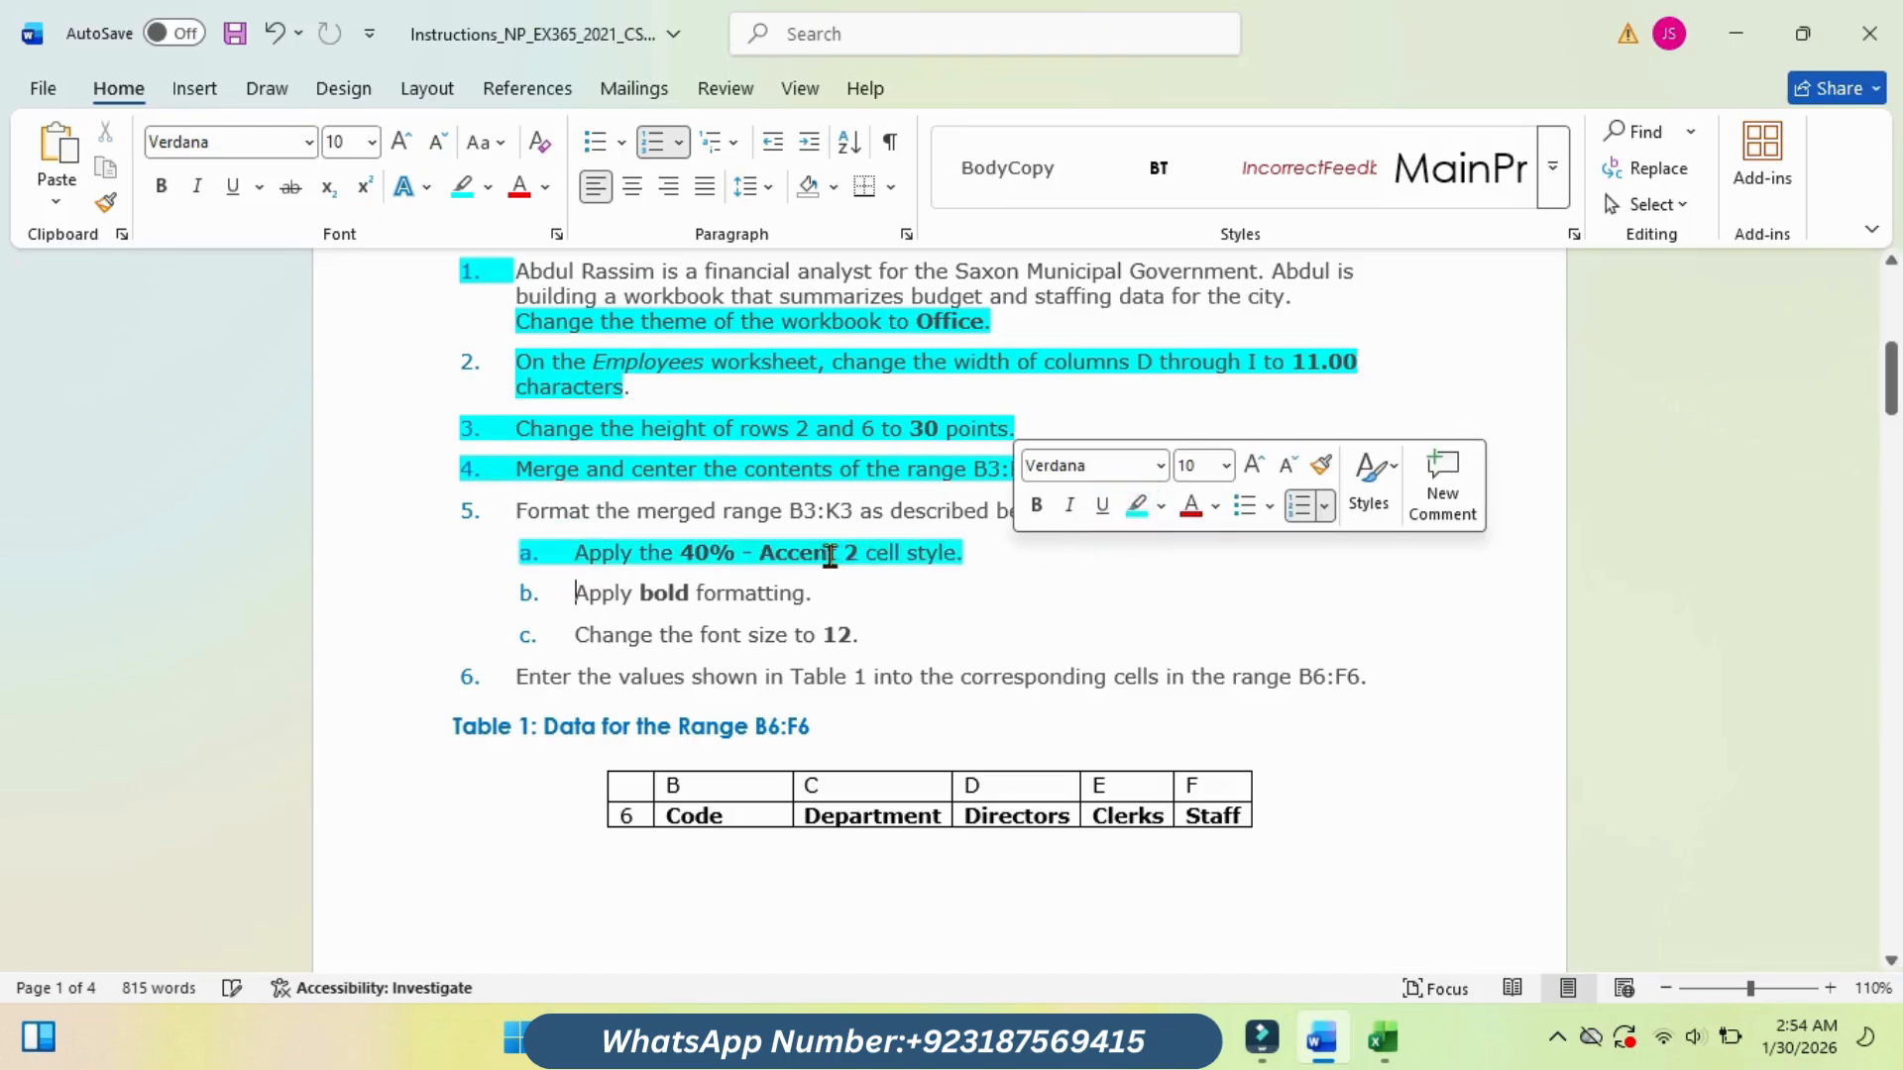
Step: In Excel, apply the 40% - Accent2 cell style to the merged range B3:K3
{"action": "mouse_move", "coordinate": [1382, 1035]}
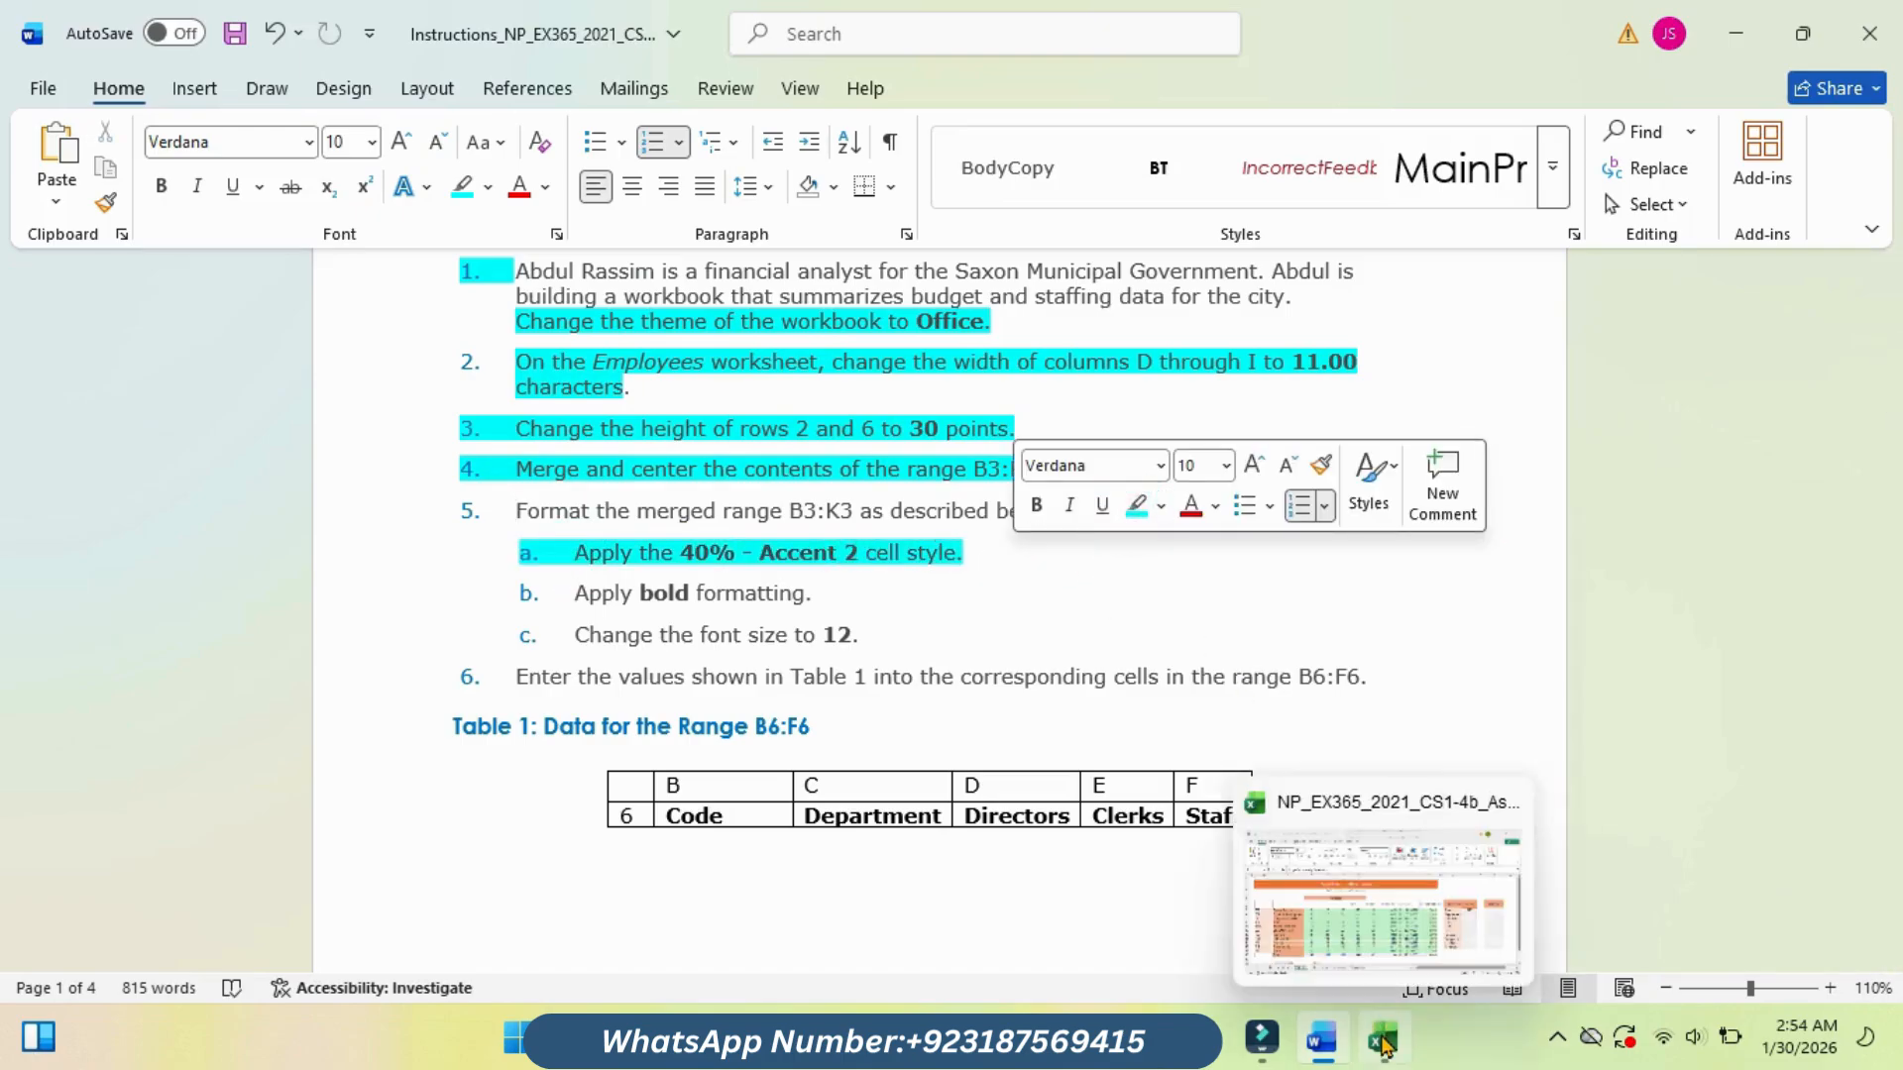
{"action": "left_click", "coordinate": [1350, 917]}
{"action": "left_click", "coordinate": [1268, 203]}
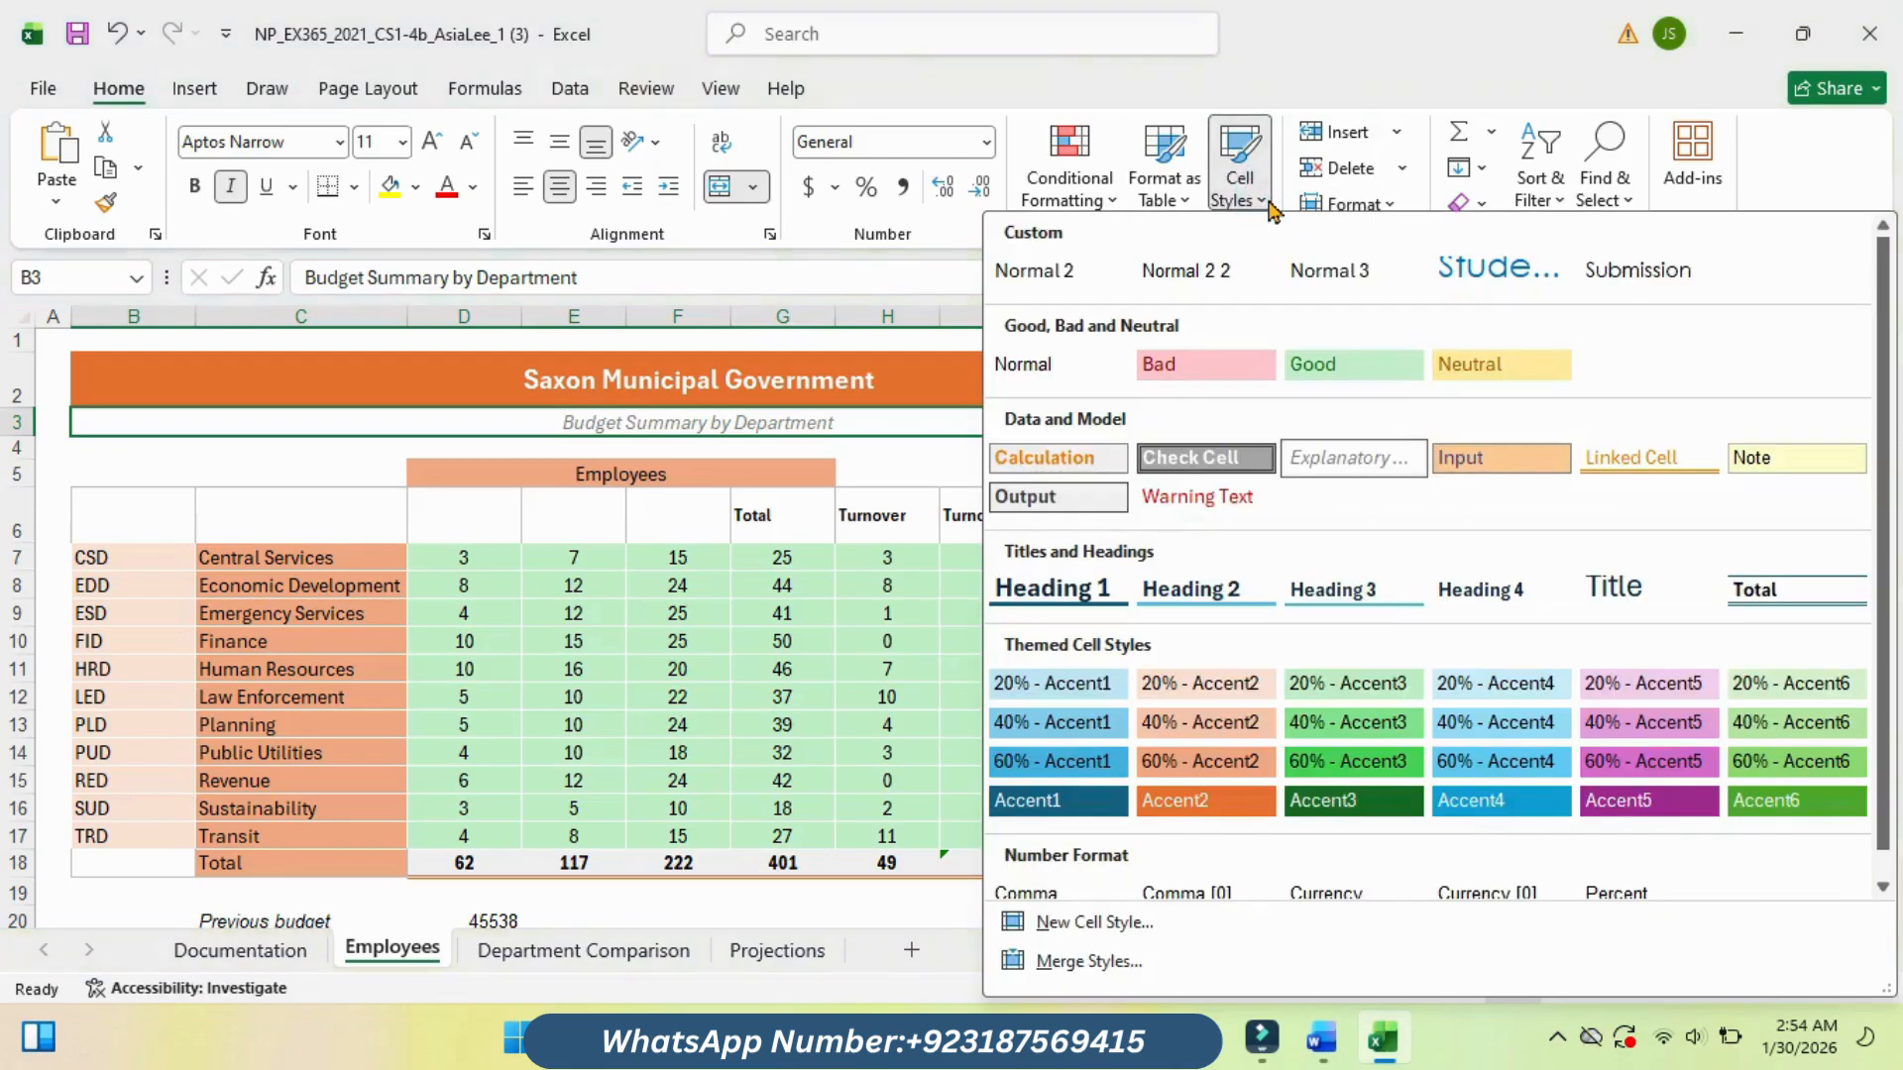
{"action": "left_click", "coordinate": [1230, 723]}
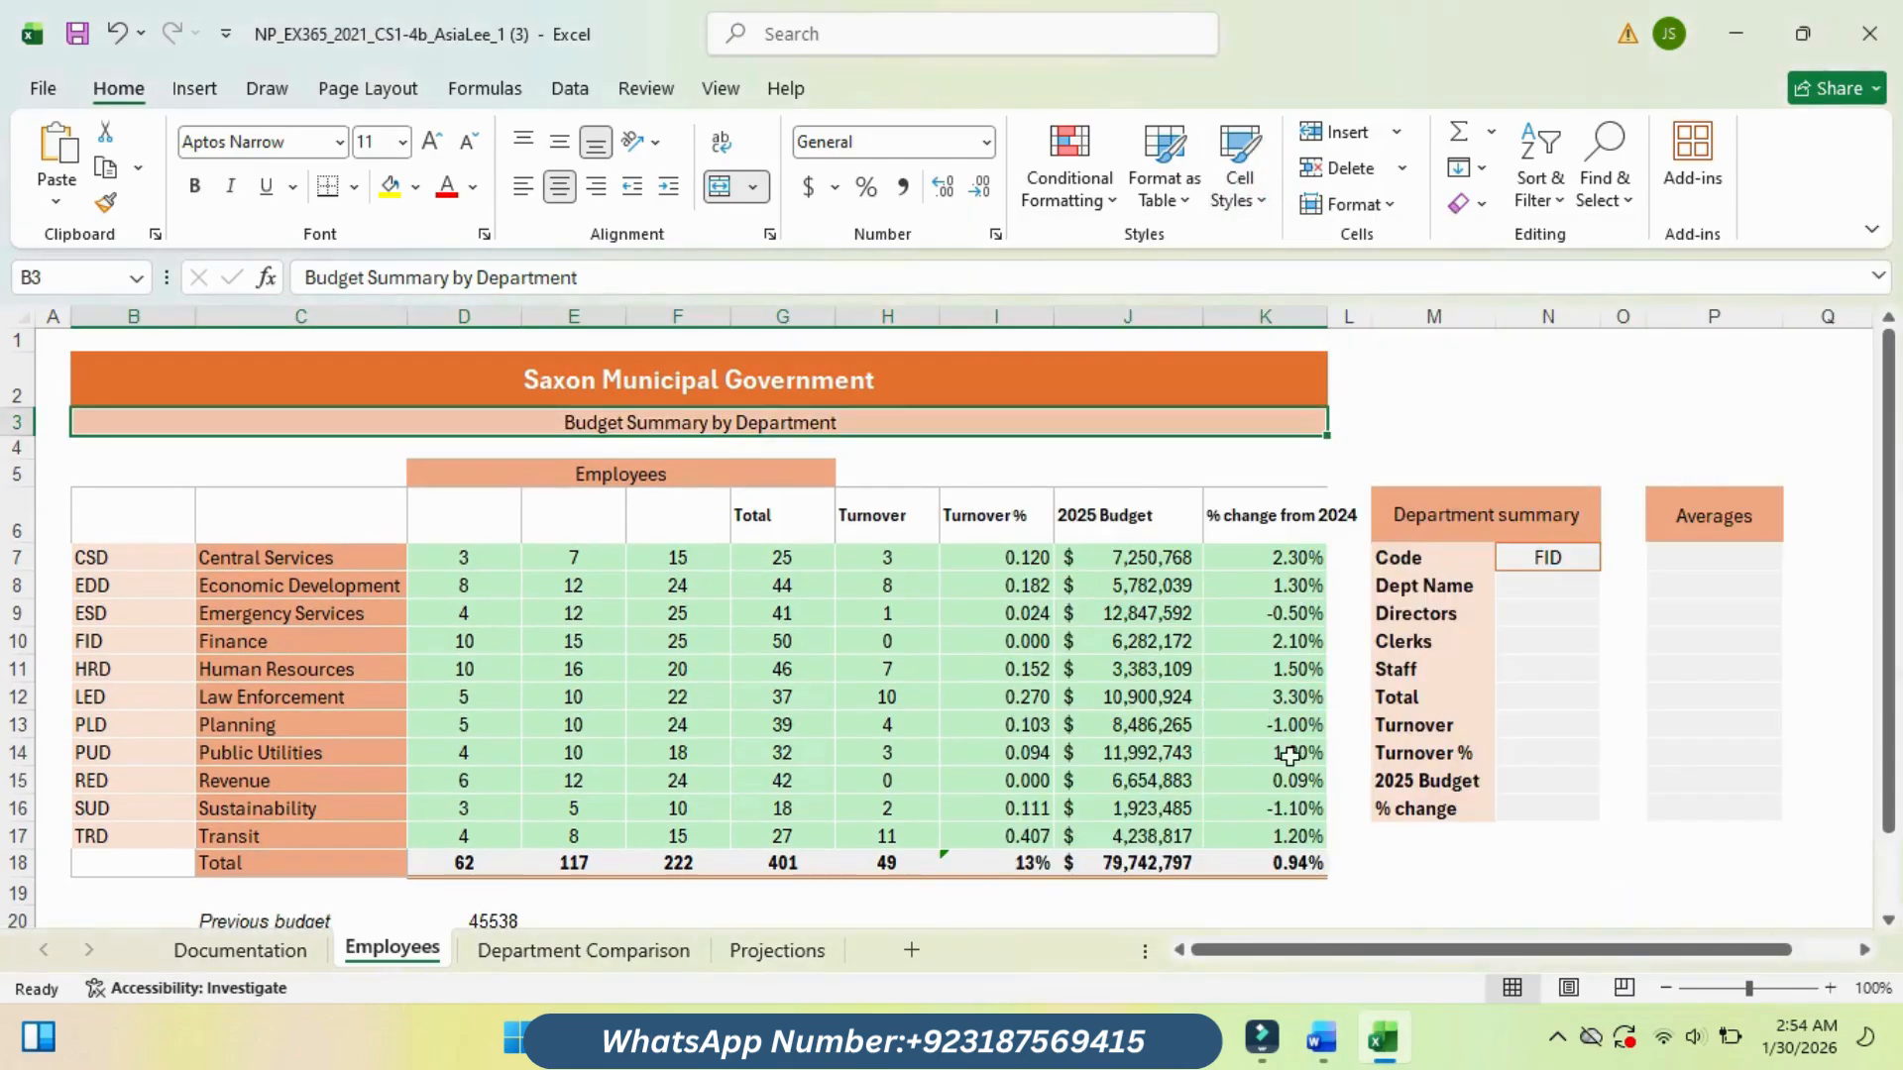
Step: Return to Word and highlight item 5b, the bold formatting instruction, in turquoise
{"action": "mouse_move", "coordinate": [1329, 1041]}
{"action": "left_click", "coordinate": [1284, 887]}
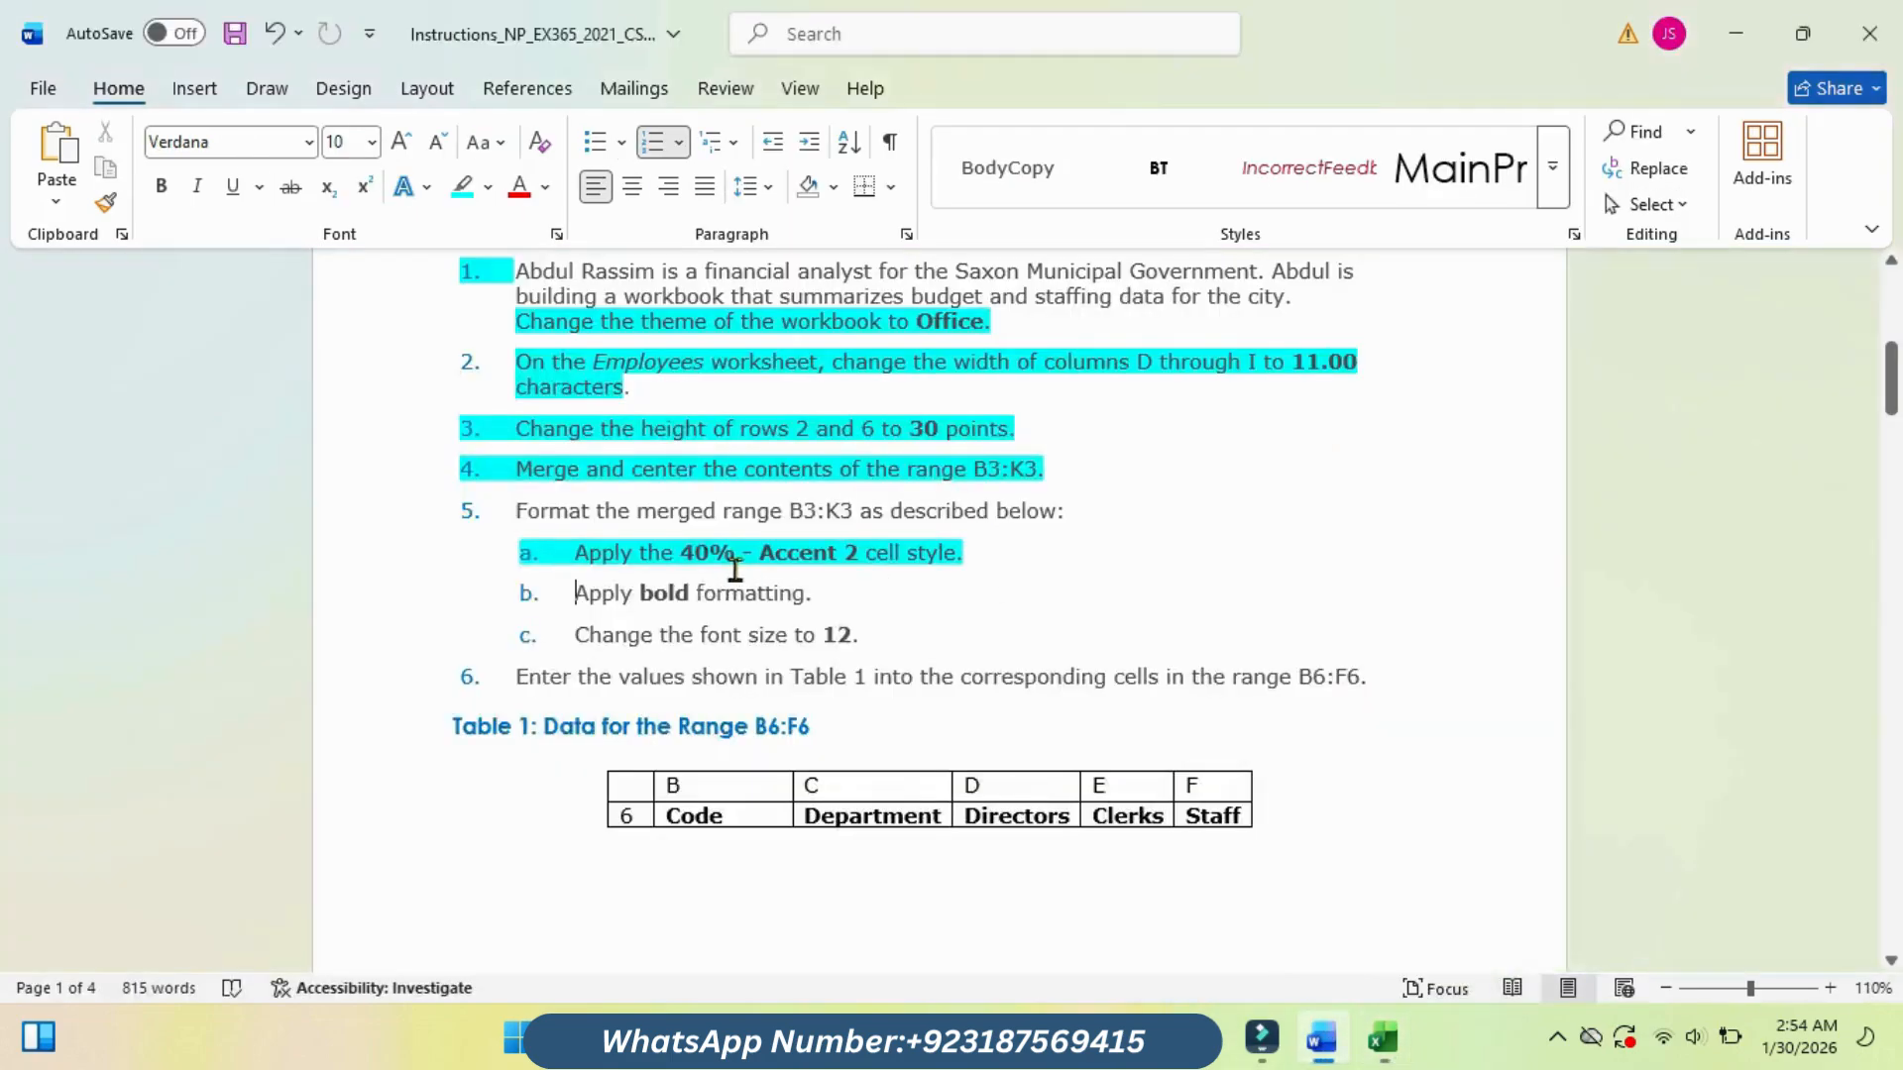
{"action": "left_click_drag", "start_coordinate": [575, 592], "coordinate": [822, 595]}
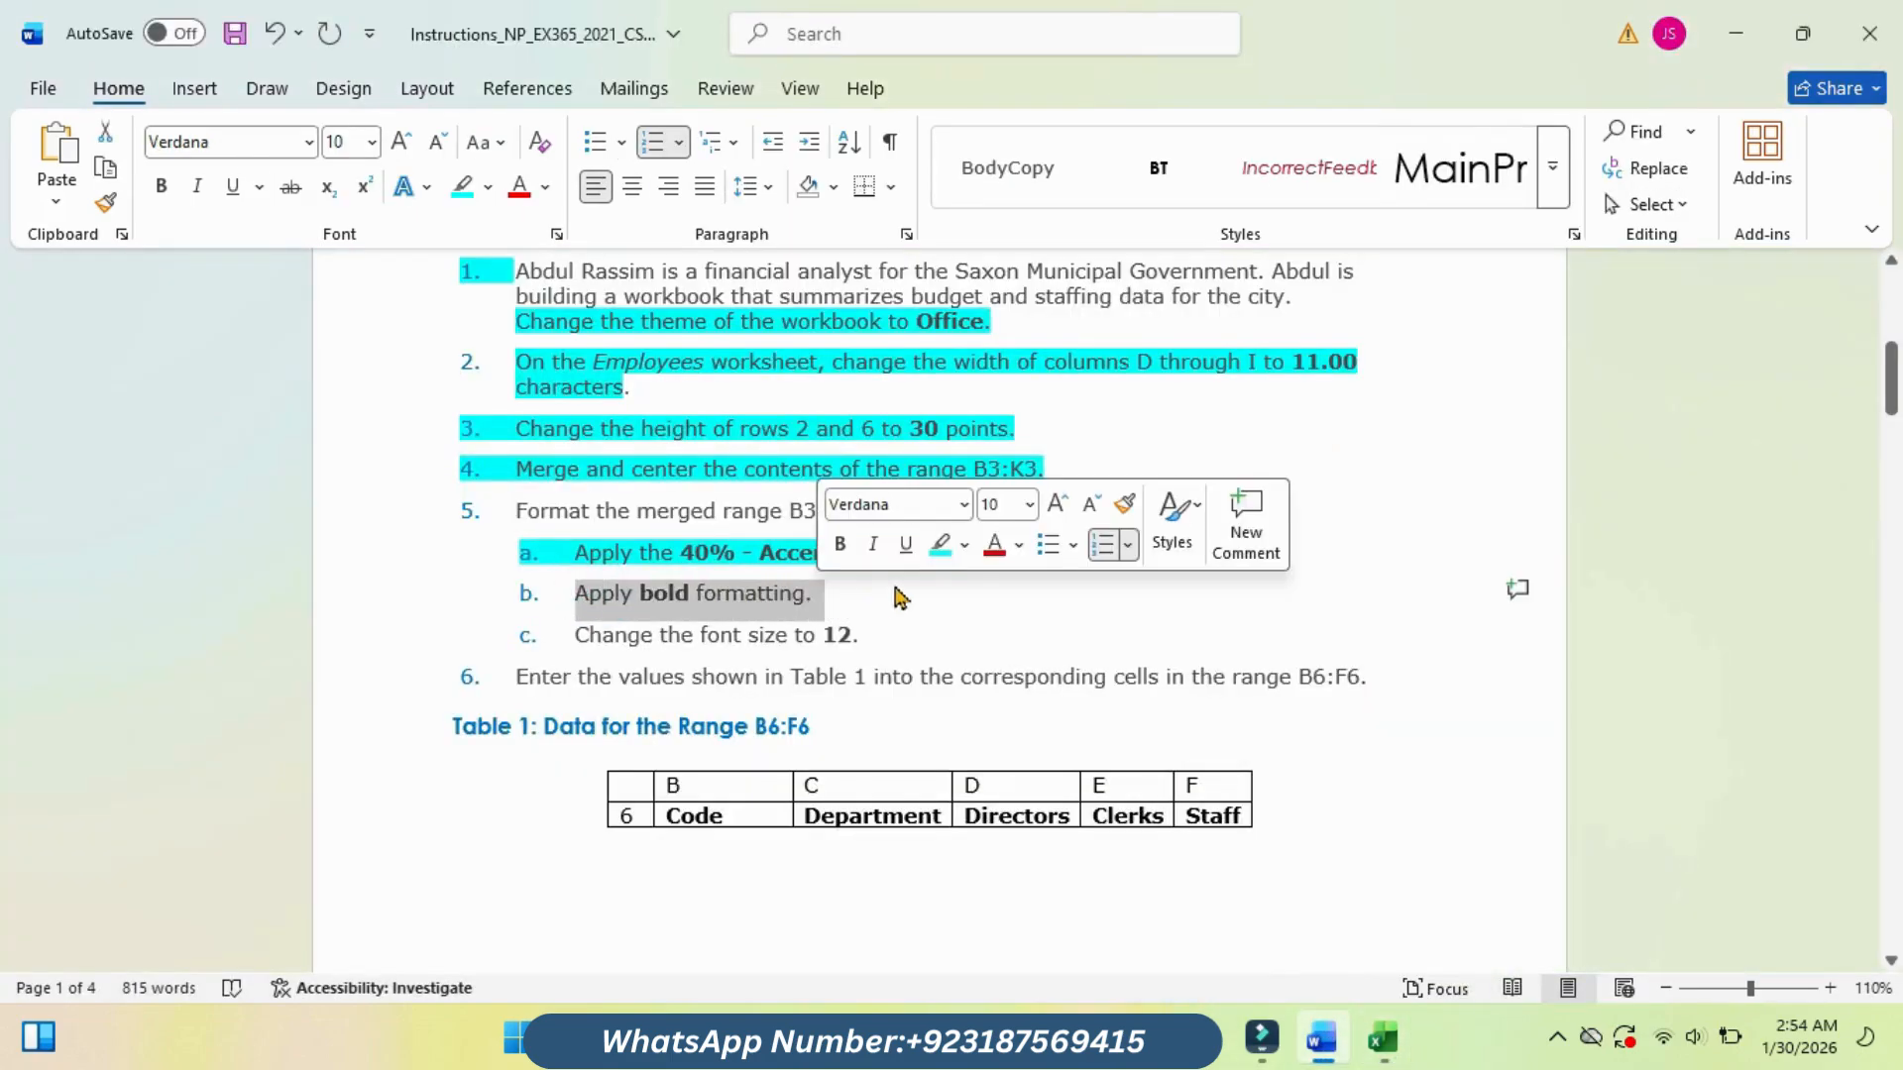
{"action": "left_click", "coordinate": [939, 544]}
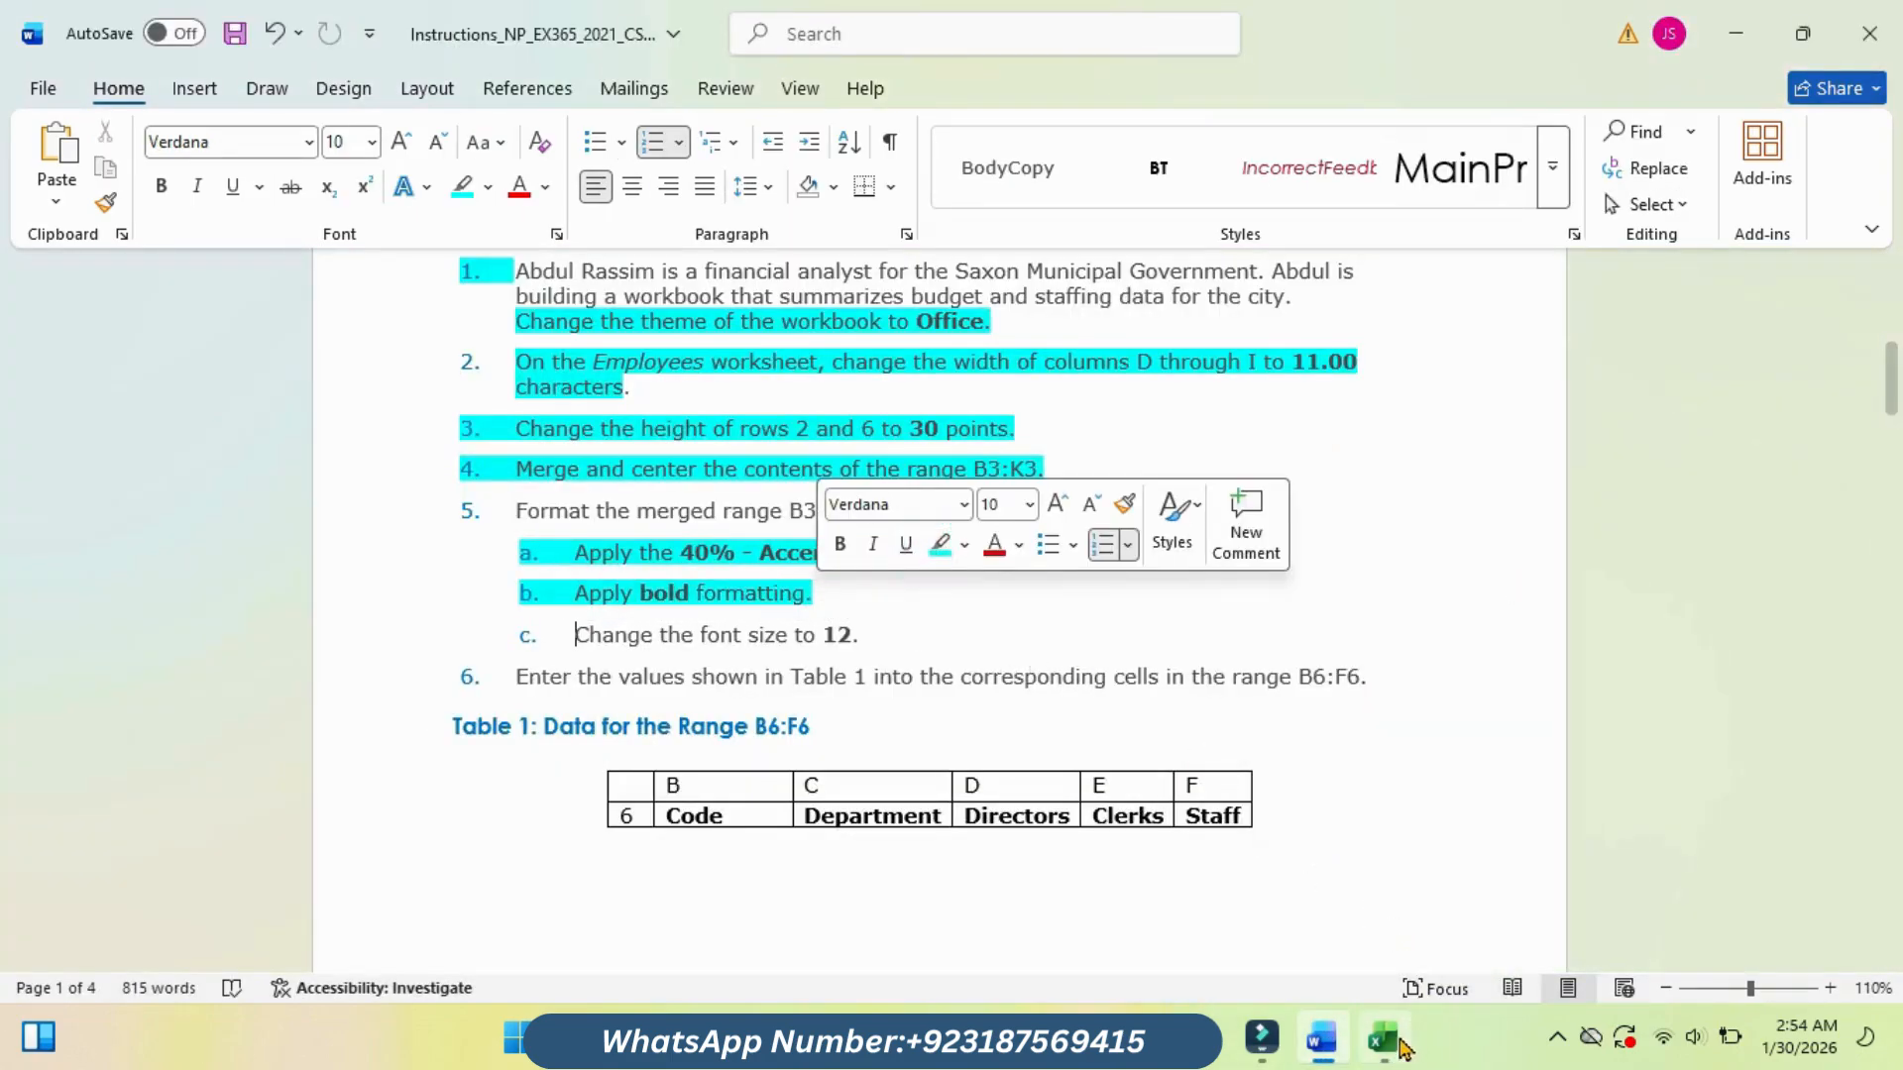
Step: In Excel, apply bold formatting to the merged subtitle in B3:K3
{"action": "mouse_move", "coordinate": [1387, 1041]}
{"action": "left_click", "coordinate": [1344, 887]}
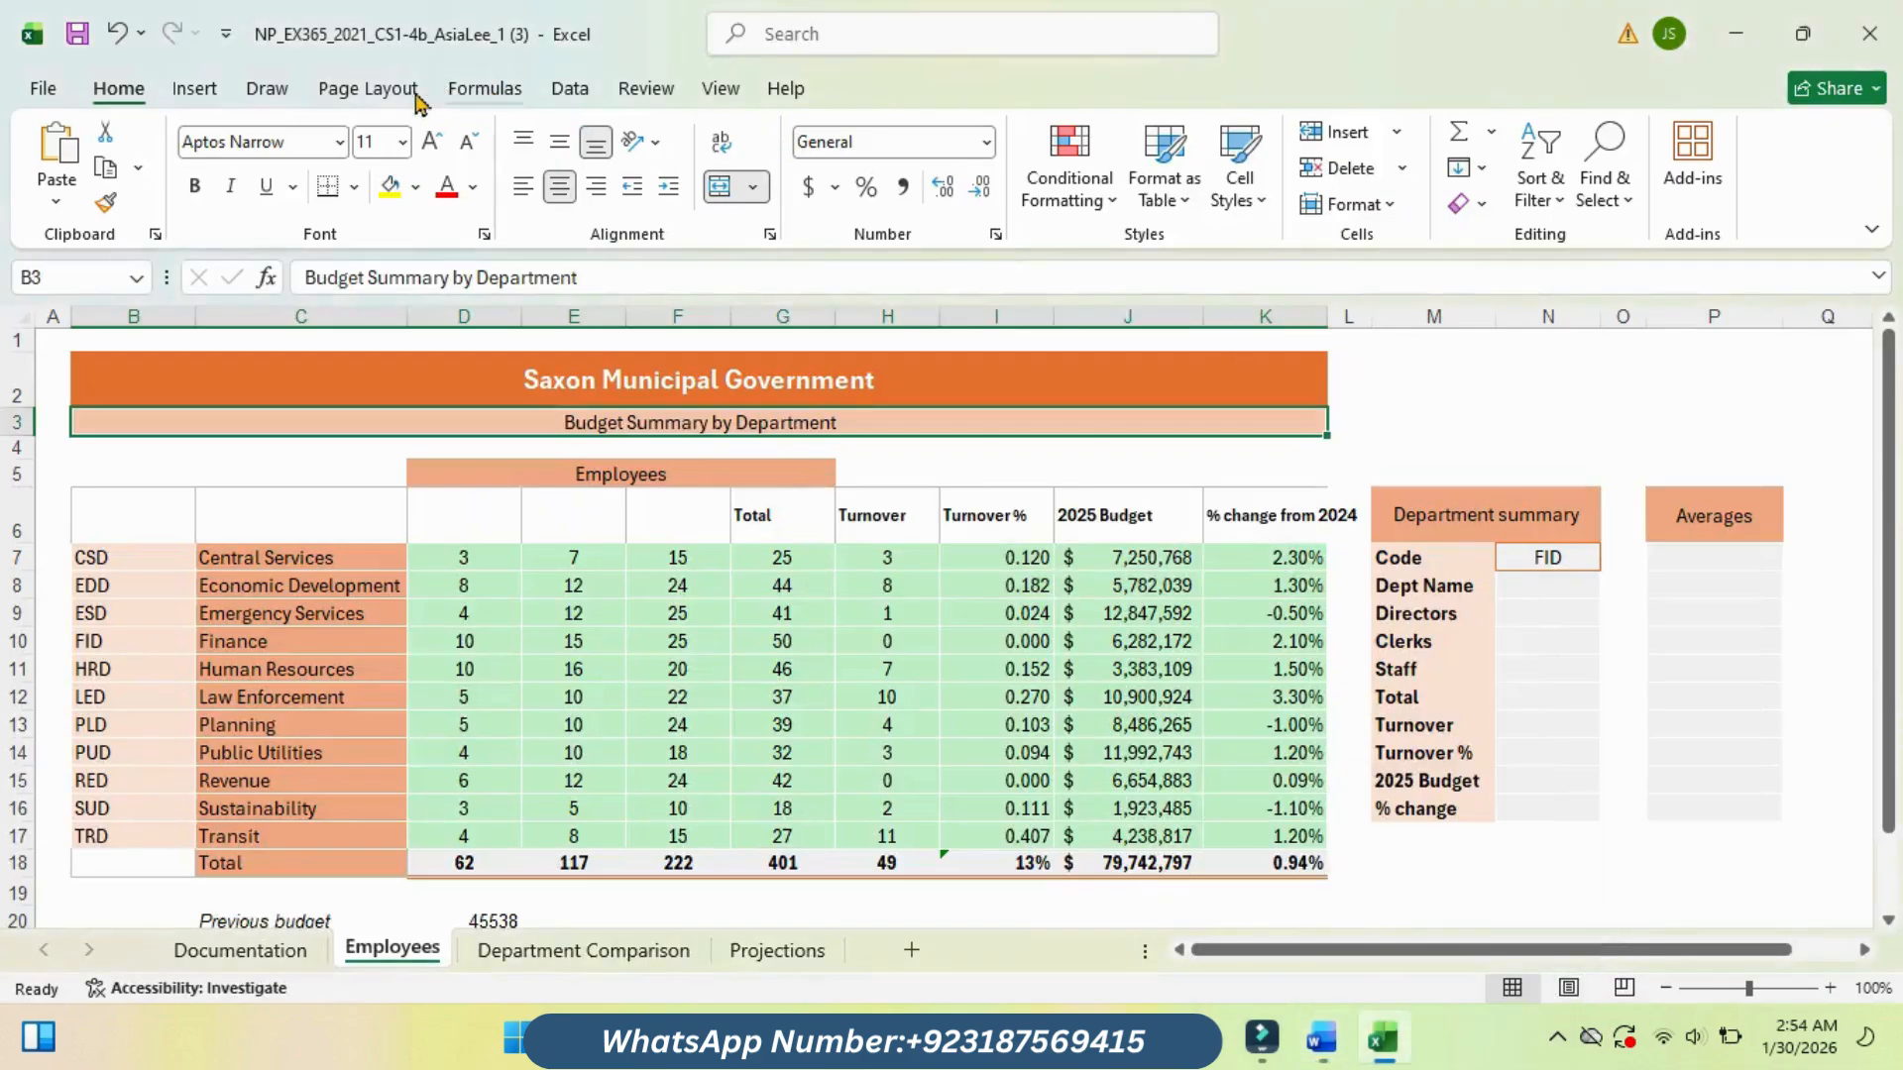
{"action": "left_click", "coordinate": [194, 185]}
Step: Return to Word and highlight item 5c, the font size instruction, in turquoise
{"action": "mouse_move", "coordinate": [1321, 1036]}
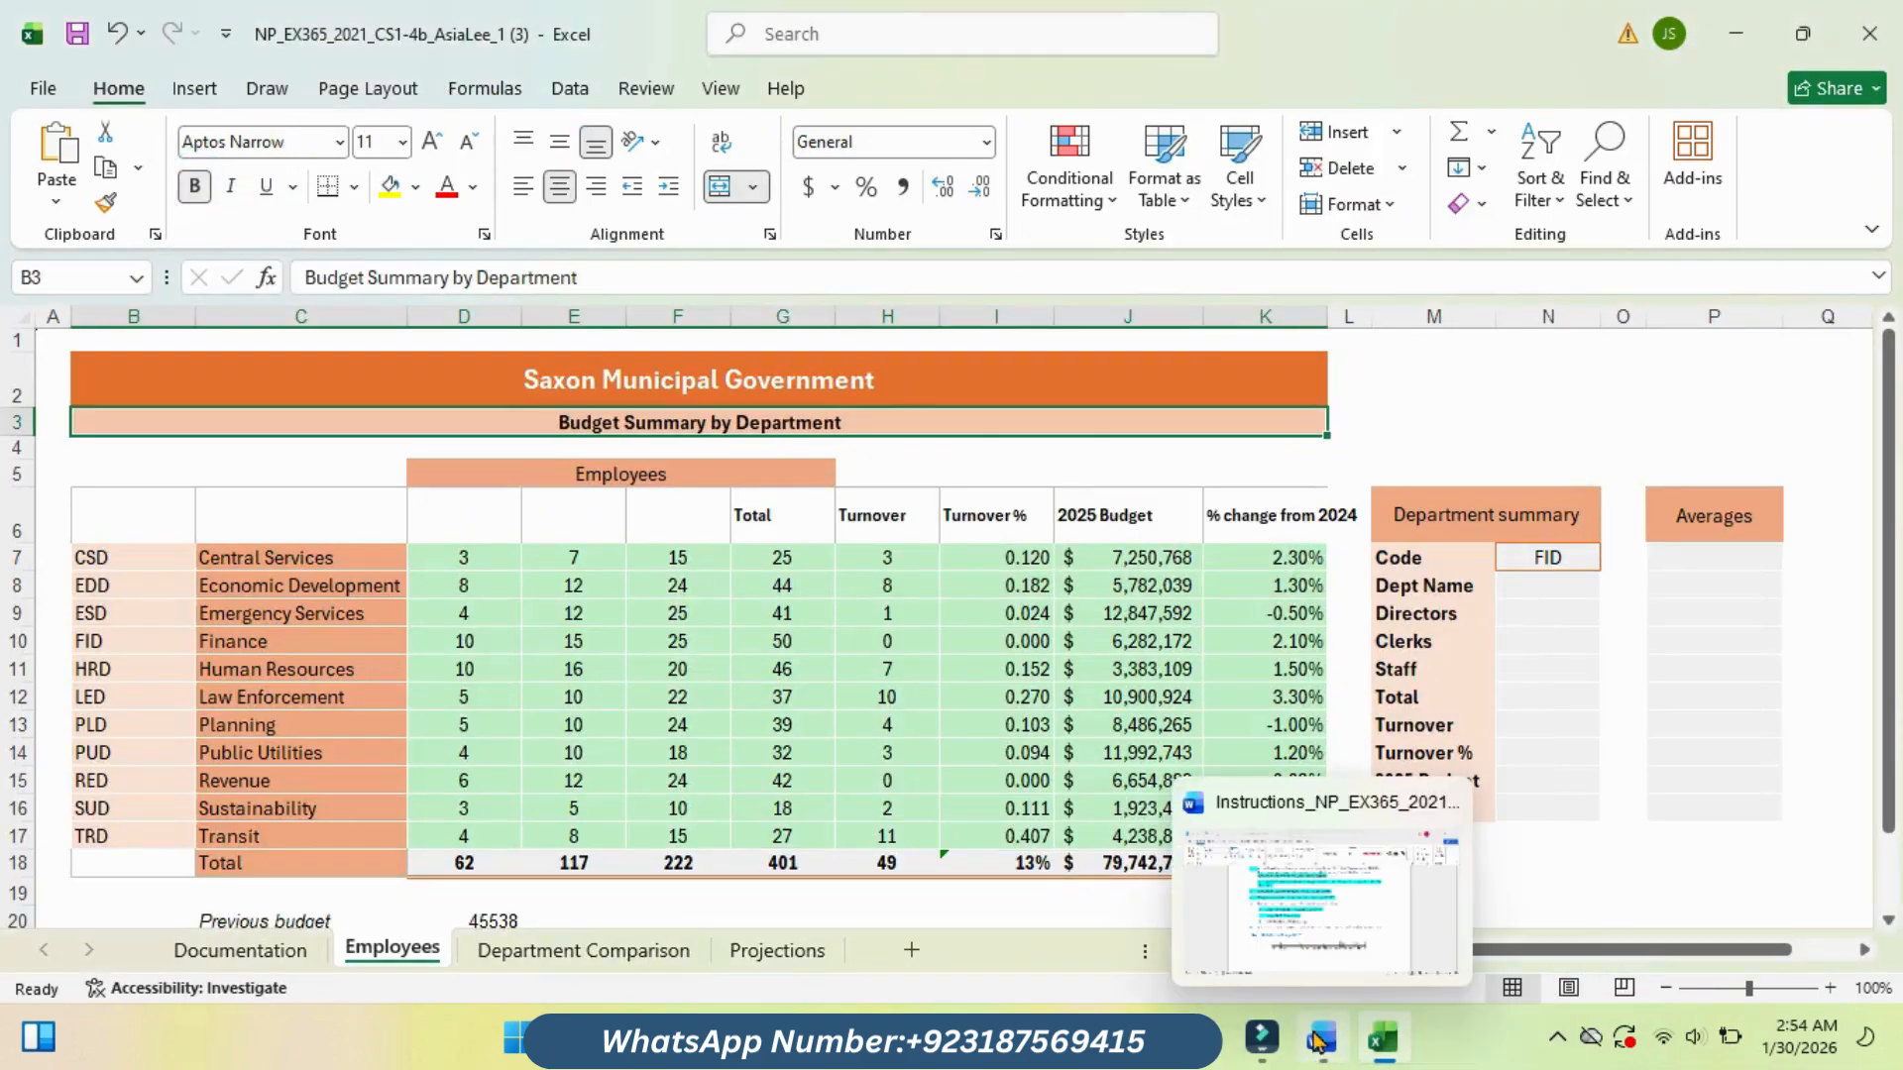
{"action": "left_click", "coordinate": [1279, 888]}
{"action": "left_click_drag", "start_coordinate": [580, 639], "coordinate": [871, 640]}
{"action": "left_click", "coordinate": [986, 595]}
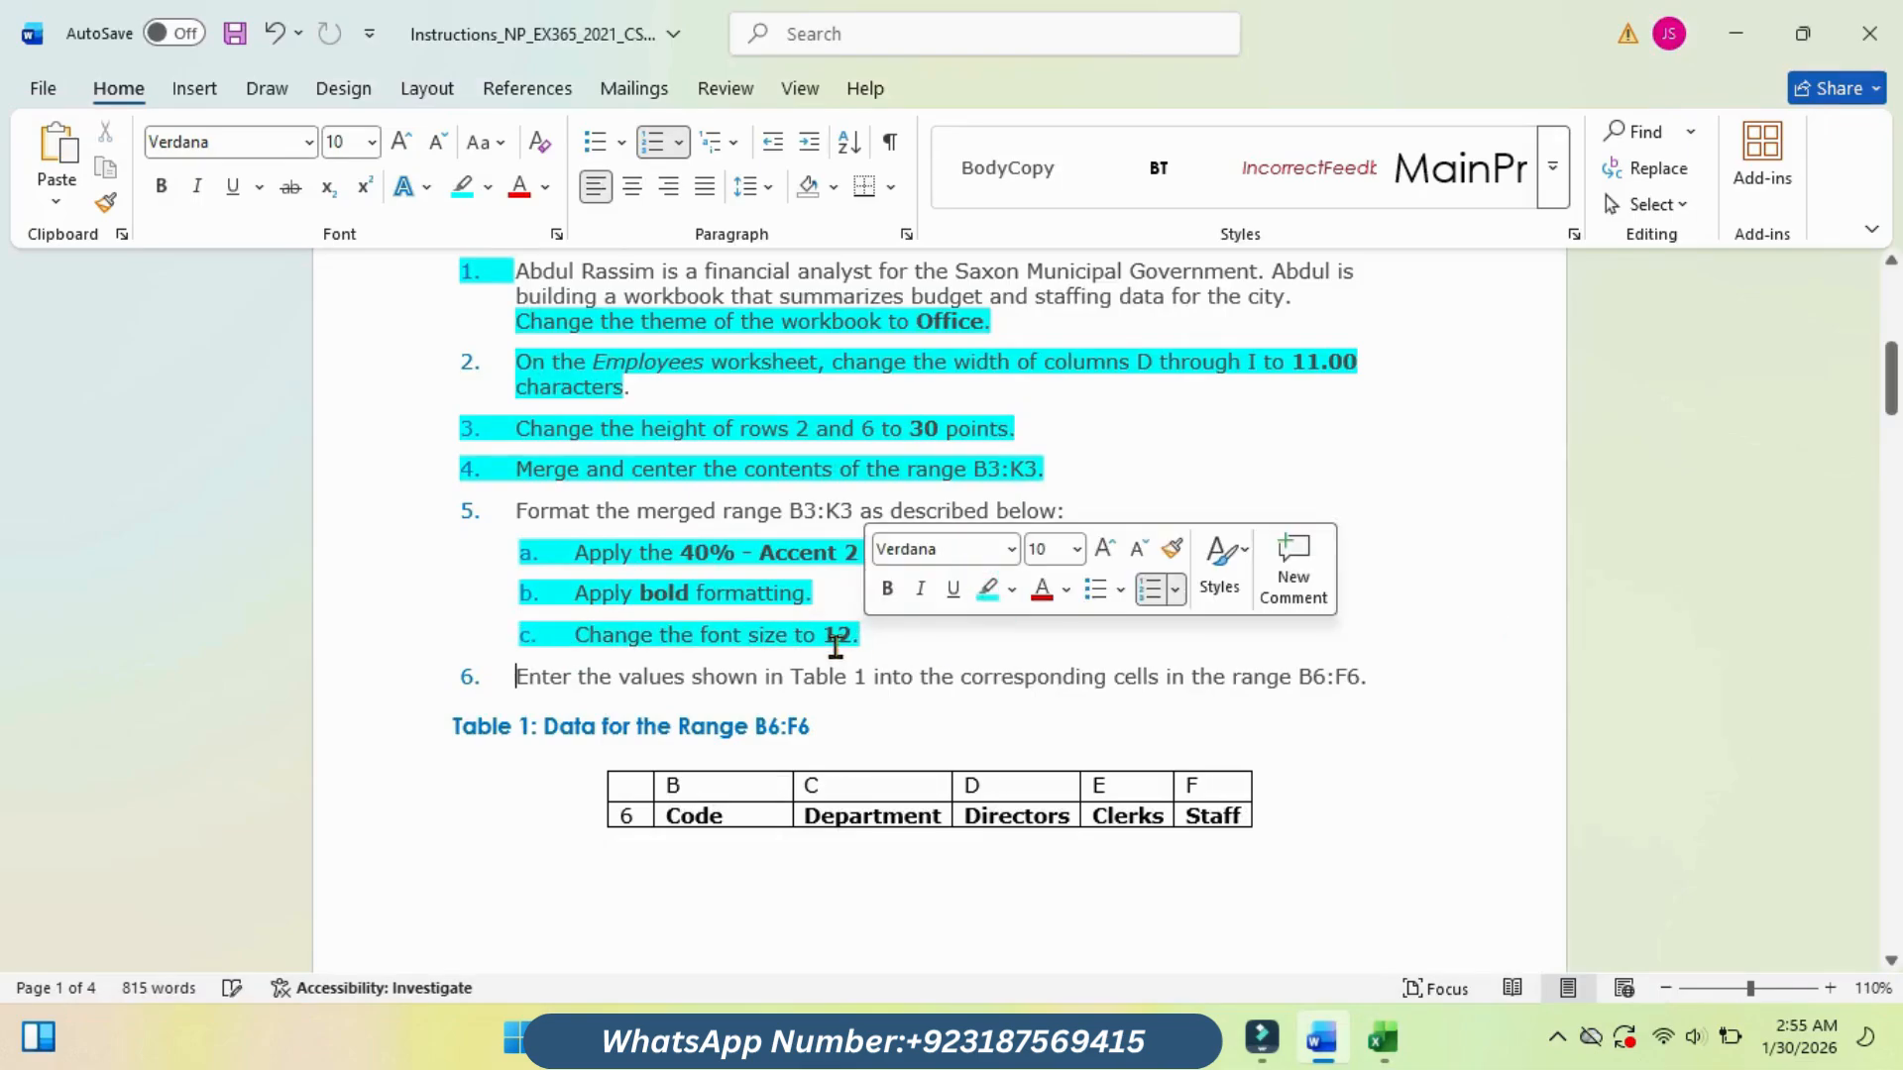
Step: In Excel, set the font size of the merged subtitle in B3:K3 to 12
{"action": "mouse_move", "coordinate": [1383, 1037]}
{"action": "left_click", "coordinate": [1333, 897]}
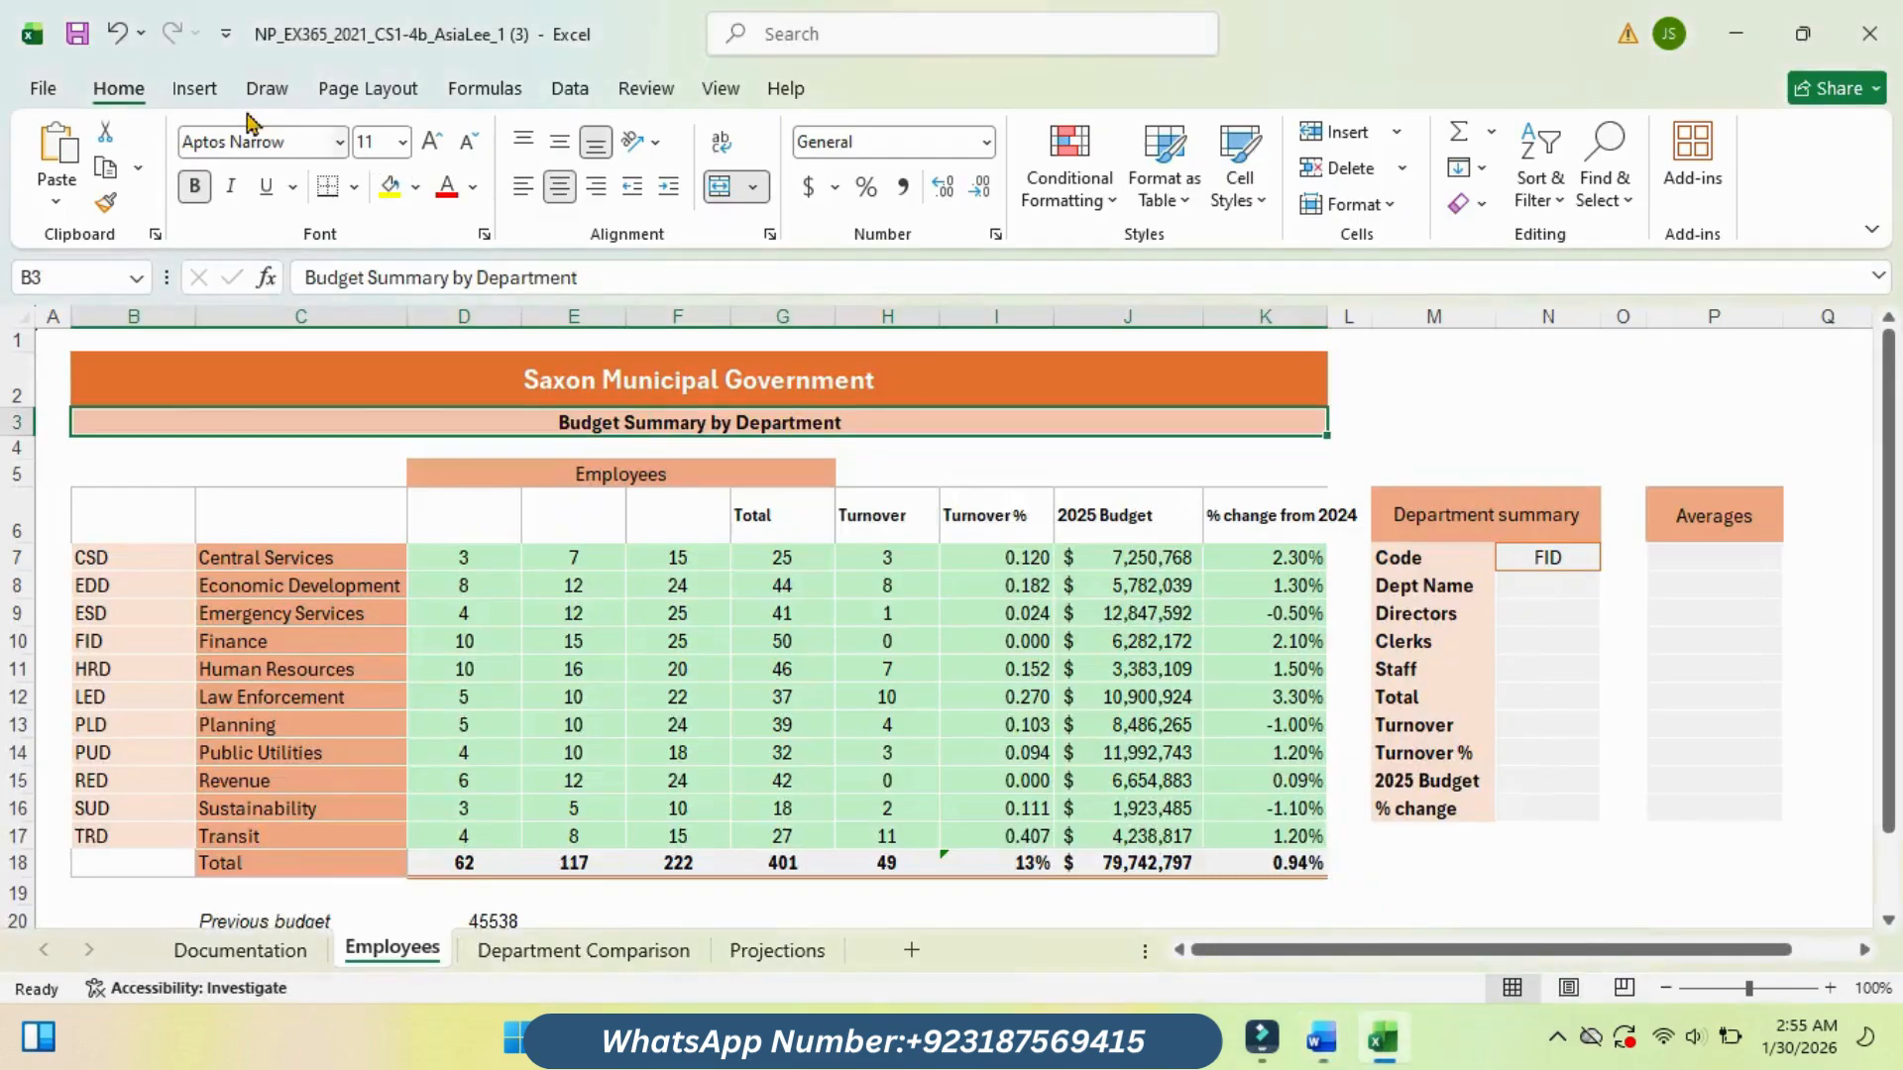
{"action": "left_click", "coordinate": [403, 145]}
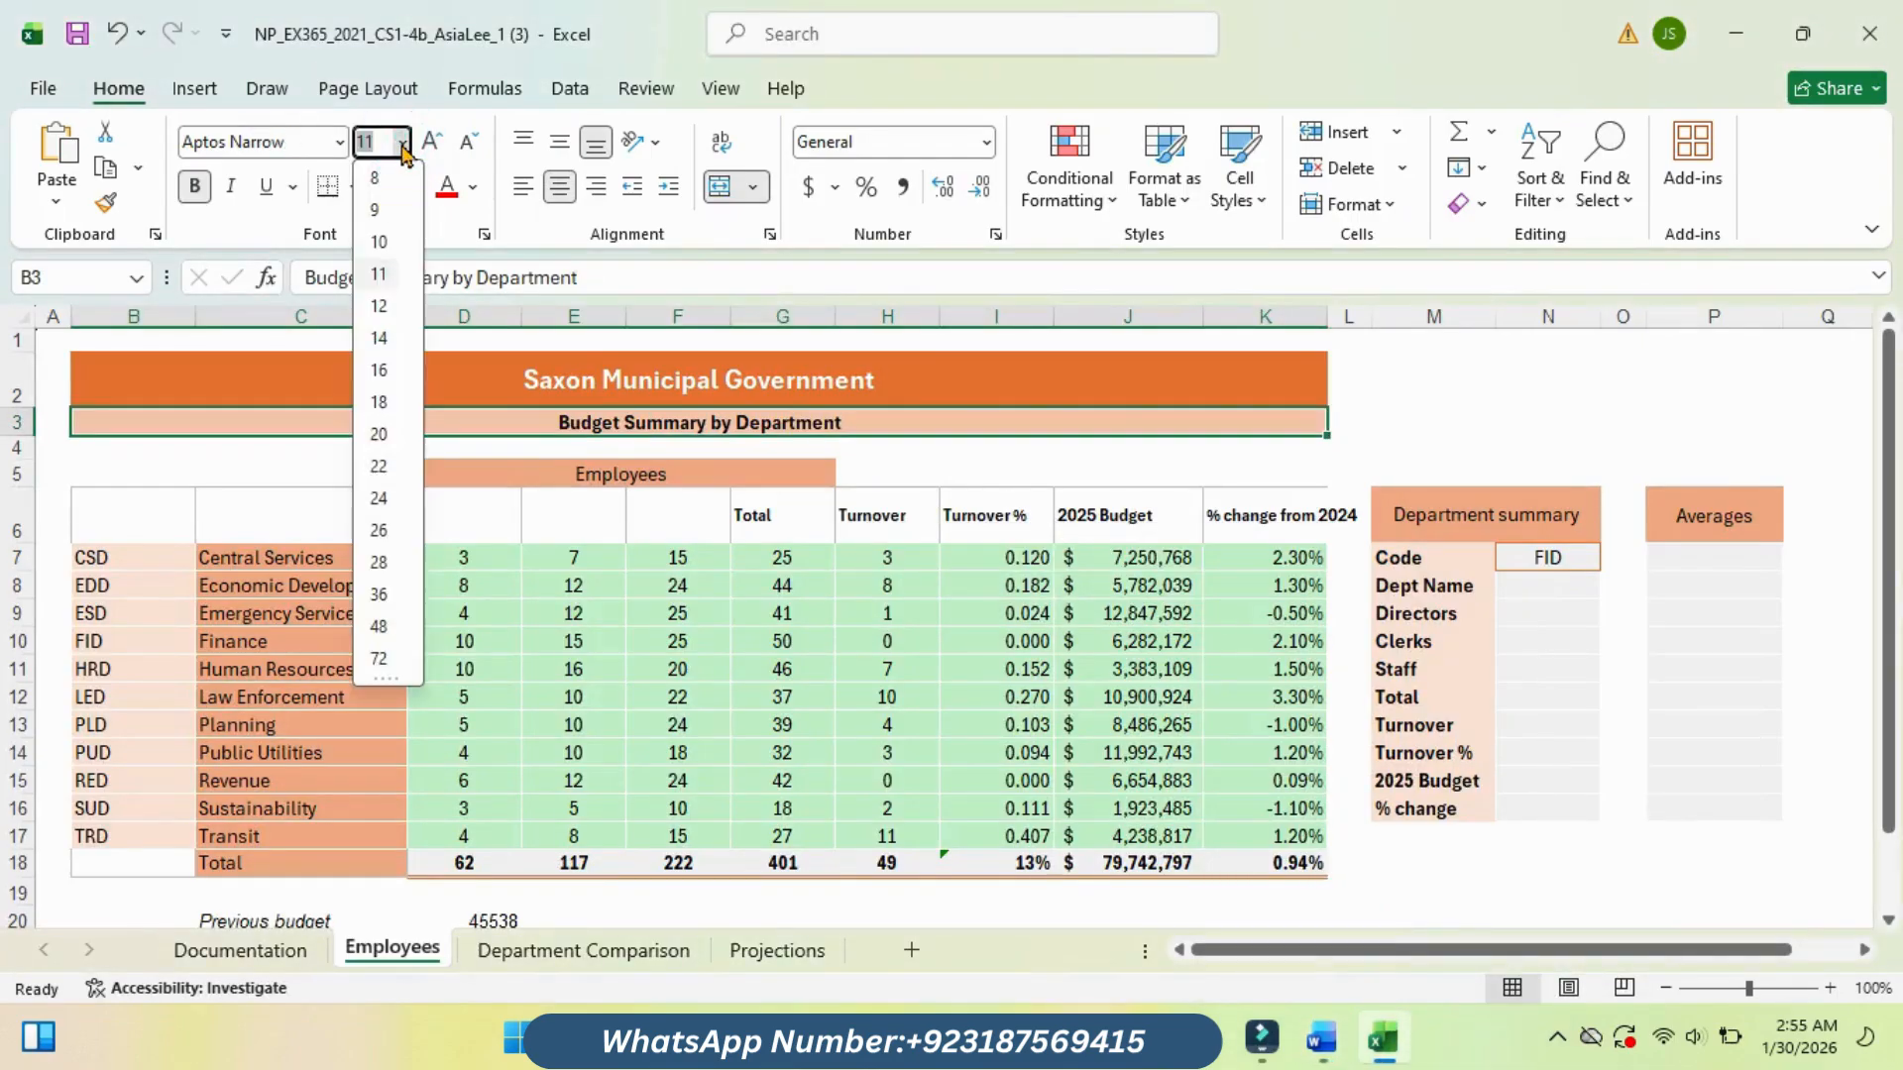
{"action": "left_click", "coordinate": [379, 305]}
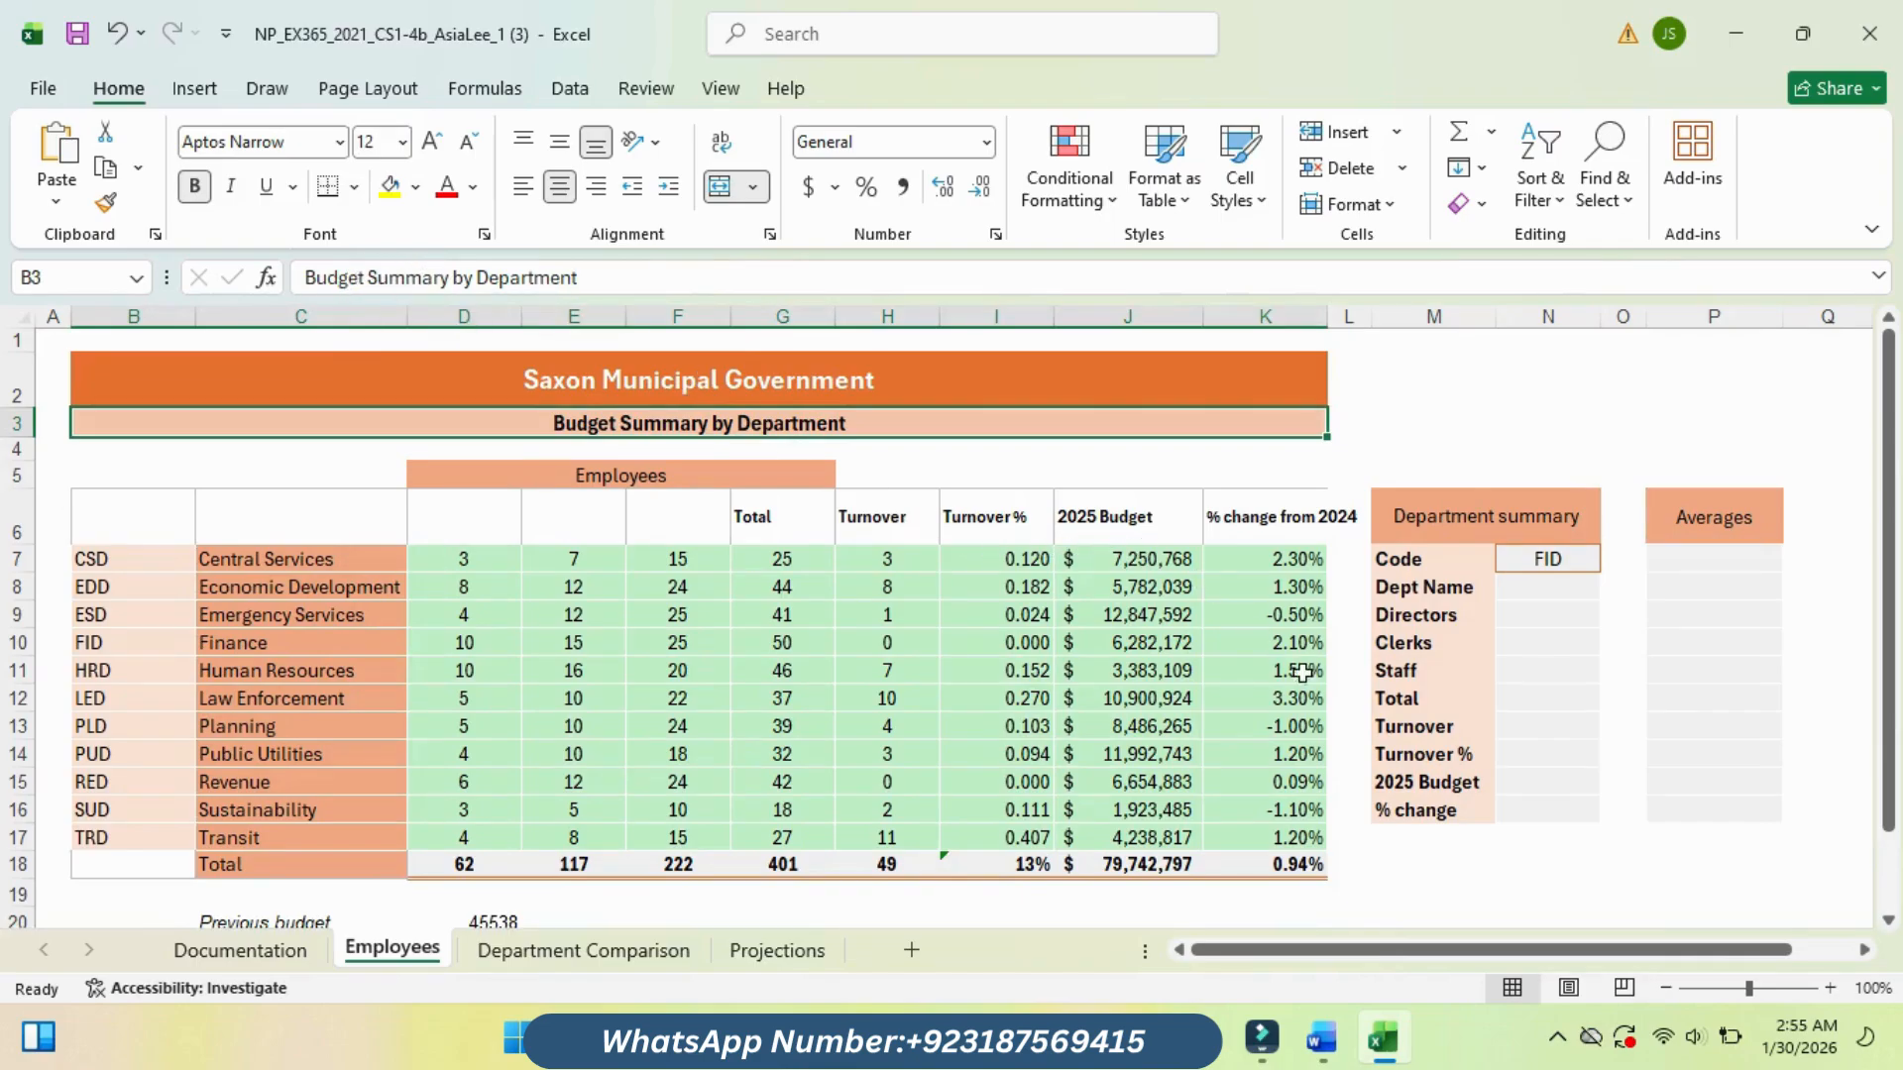
Step: Switch back to the Word instructions document
{"action": "mouse_move", "coordinate": [1311, 1034]}
{"action": "left_click", "coordinate": [1298, 861]}
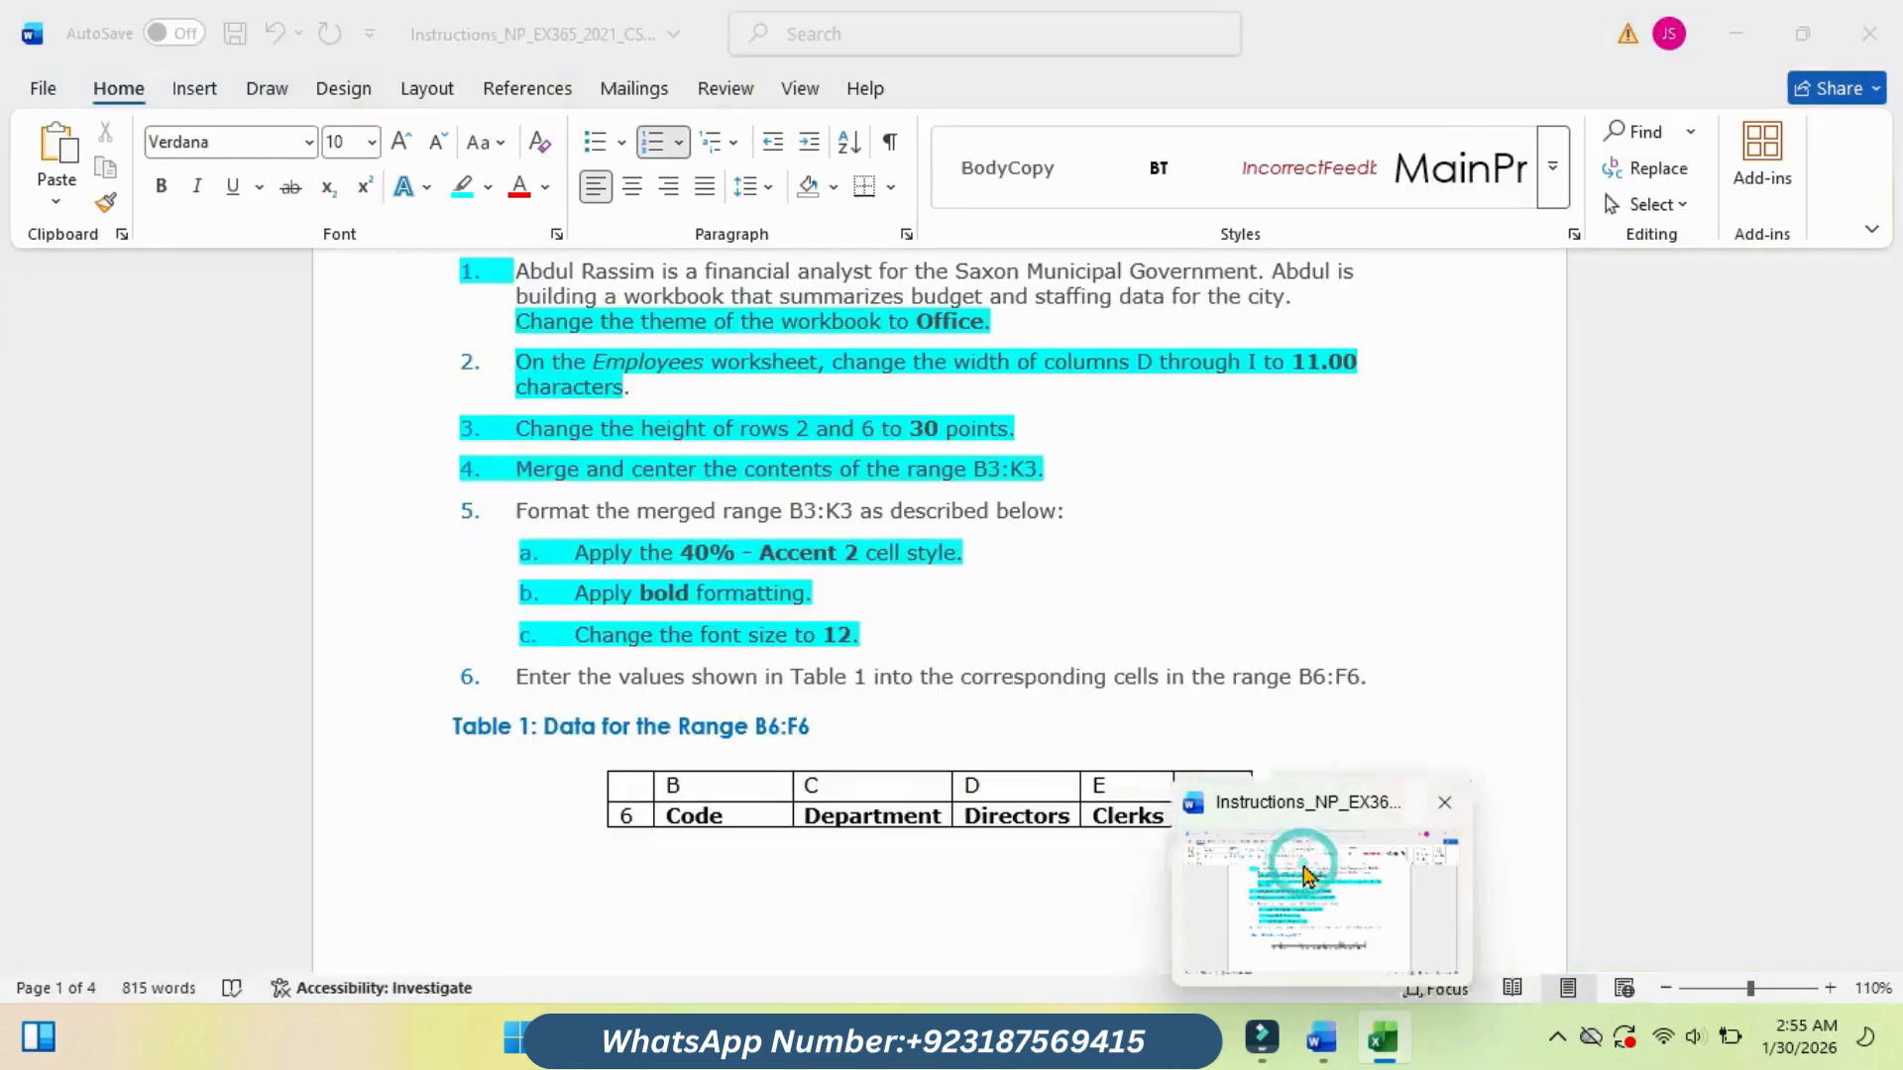